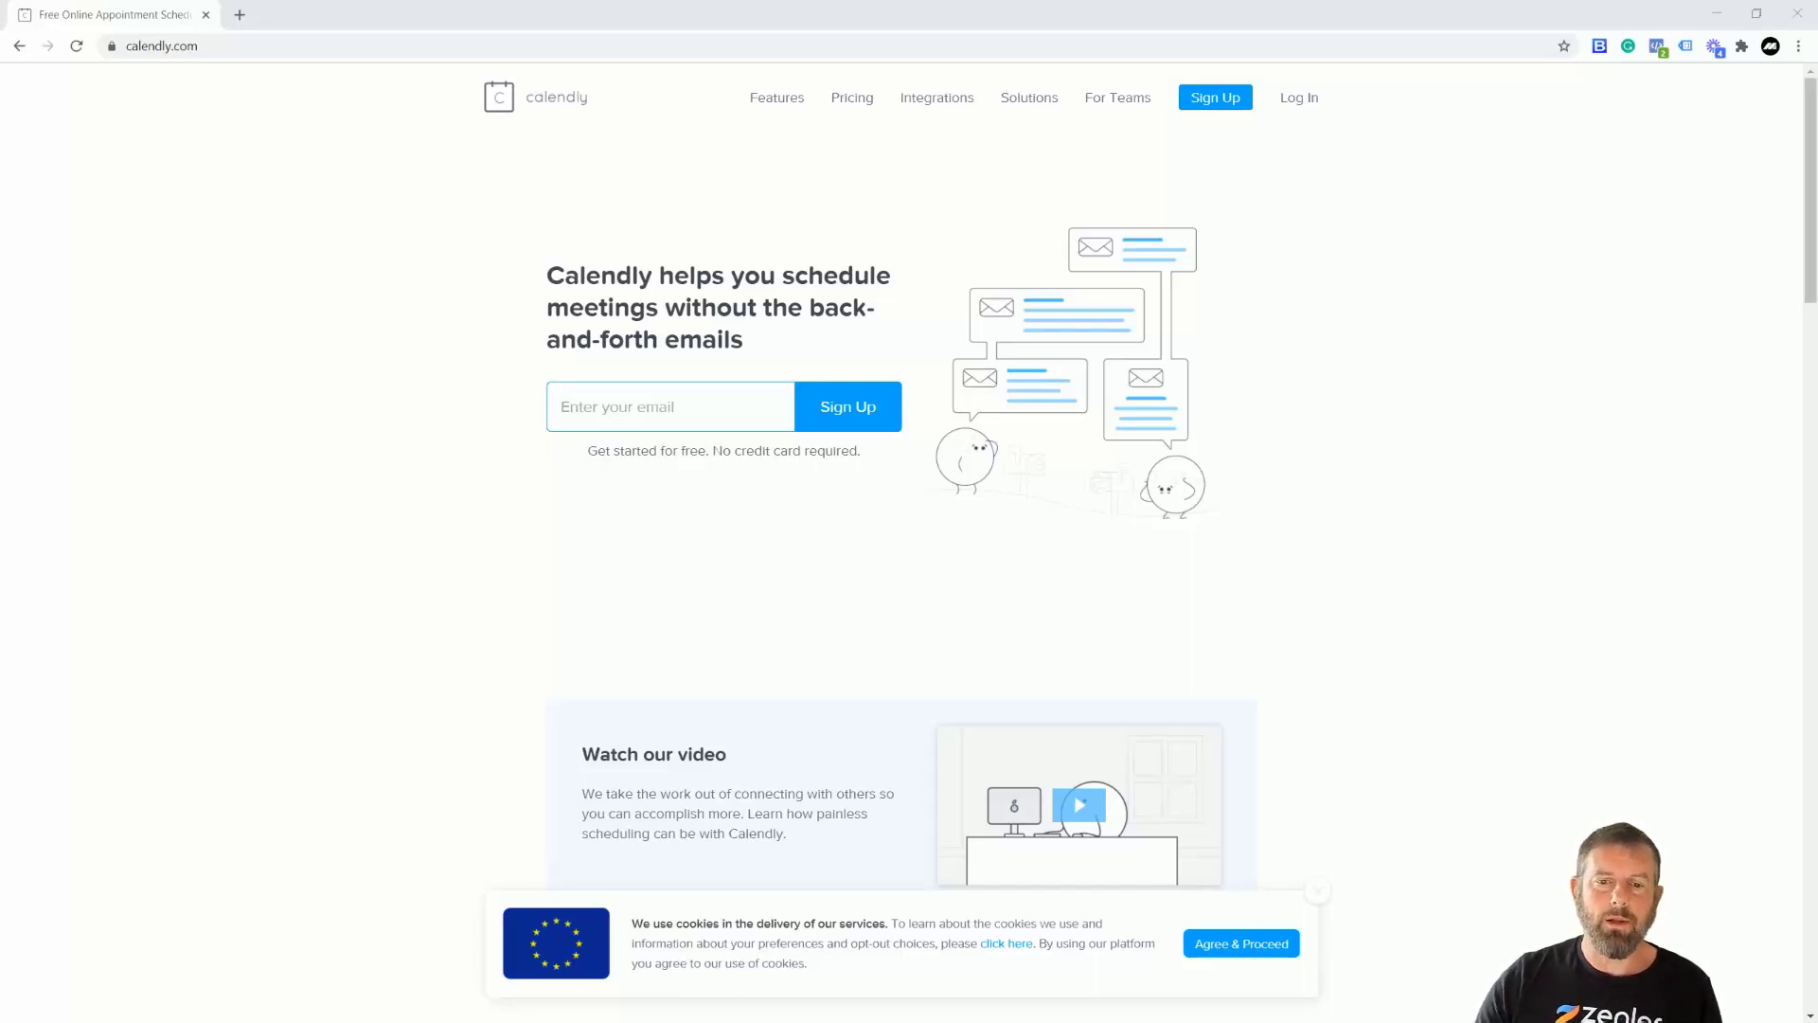
Examine the Calendly pricing page, comparing the features of the Basic, Premium and Pro plans
{"action": "left_click", "coordinate": [852, 99]}
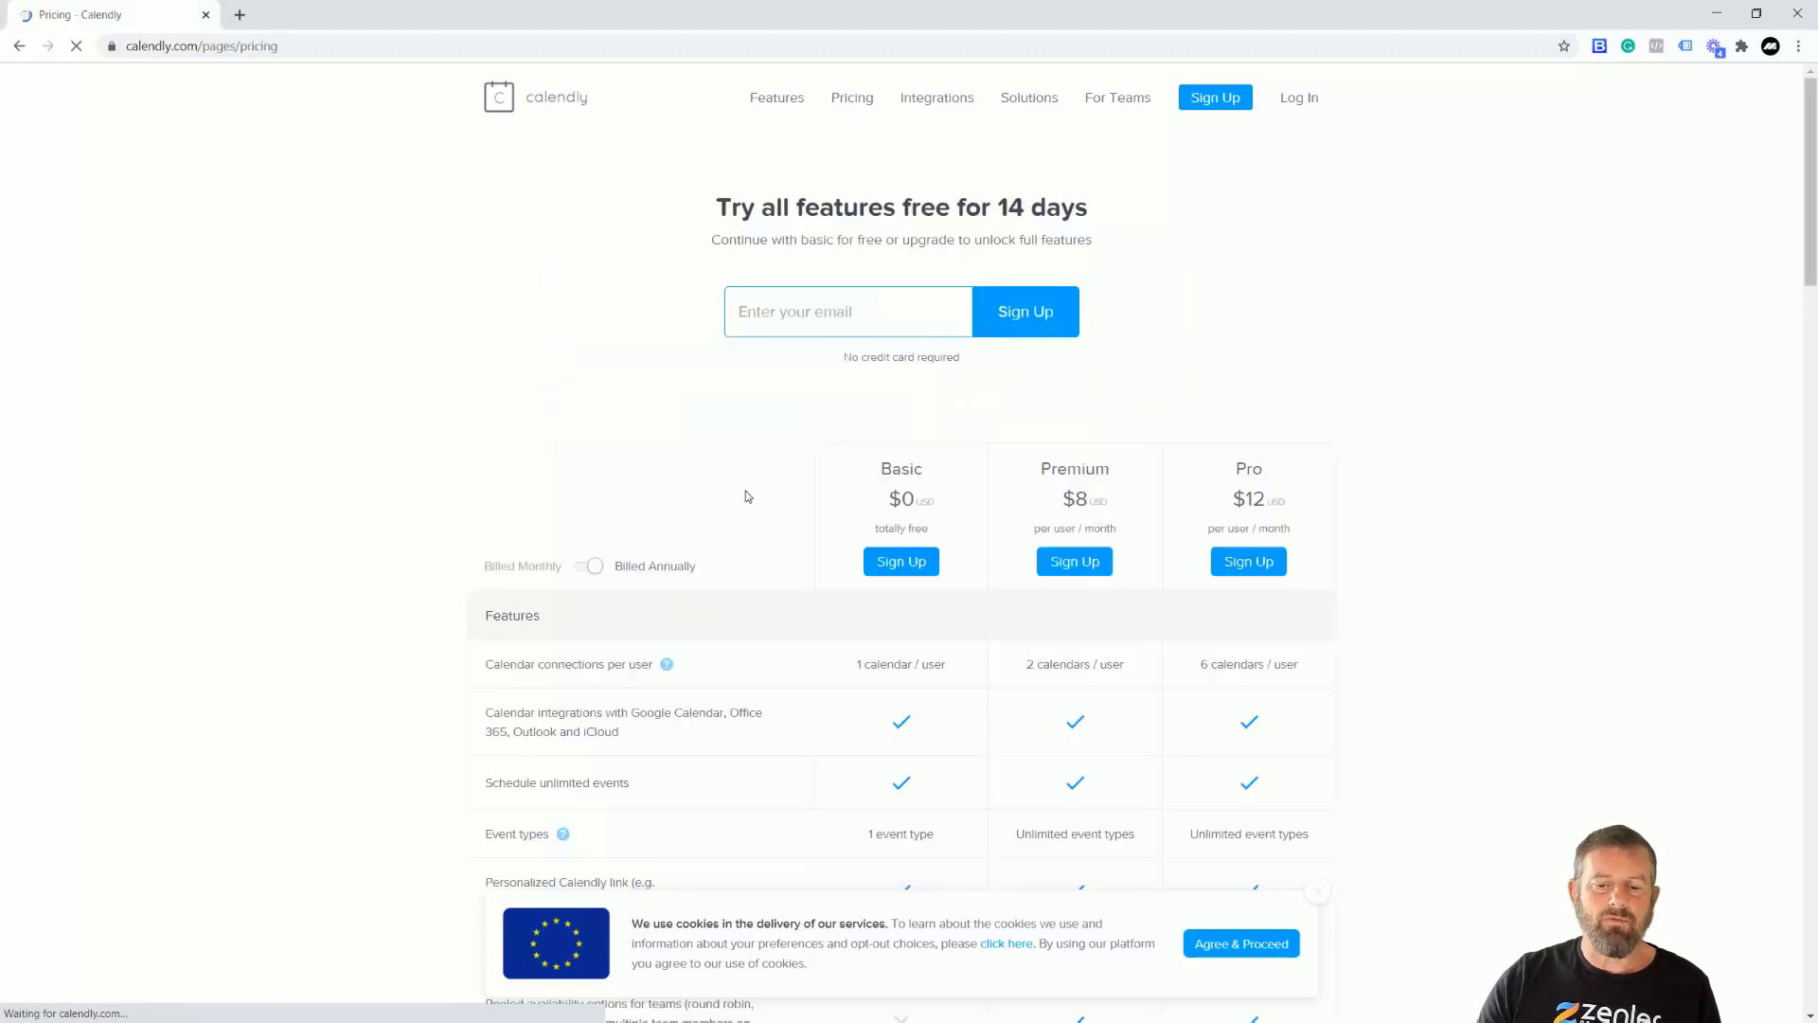
{"action": "scroll", "coordinate": [739, 524], "scroll_direction": "down", "scroll_amount": 3}
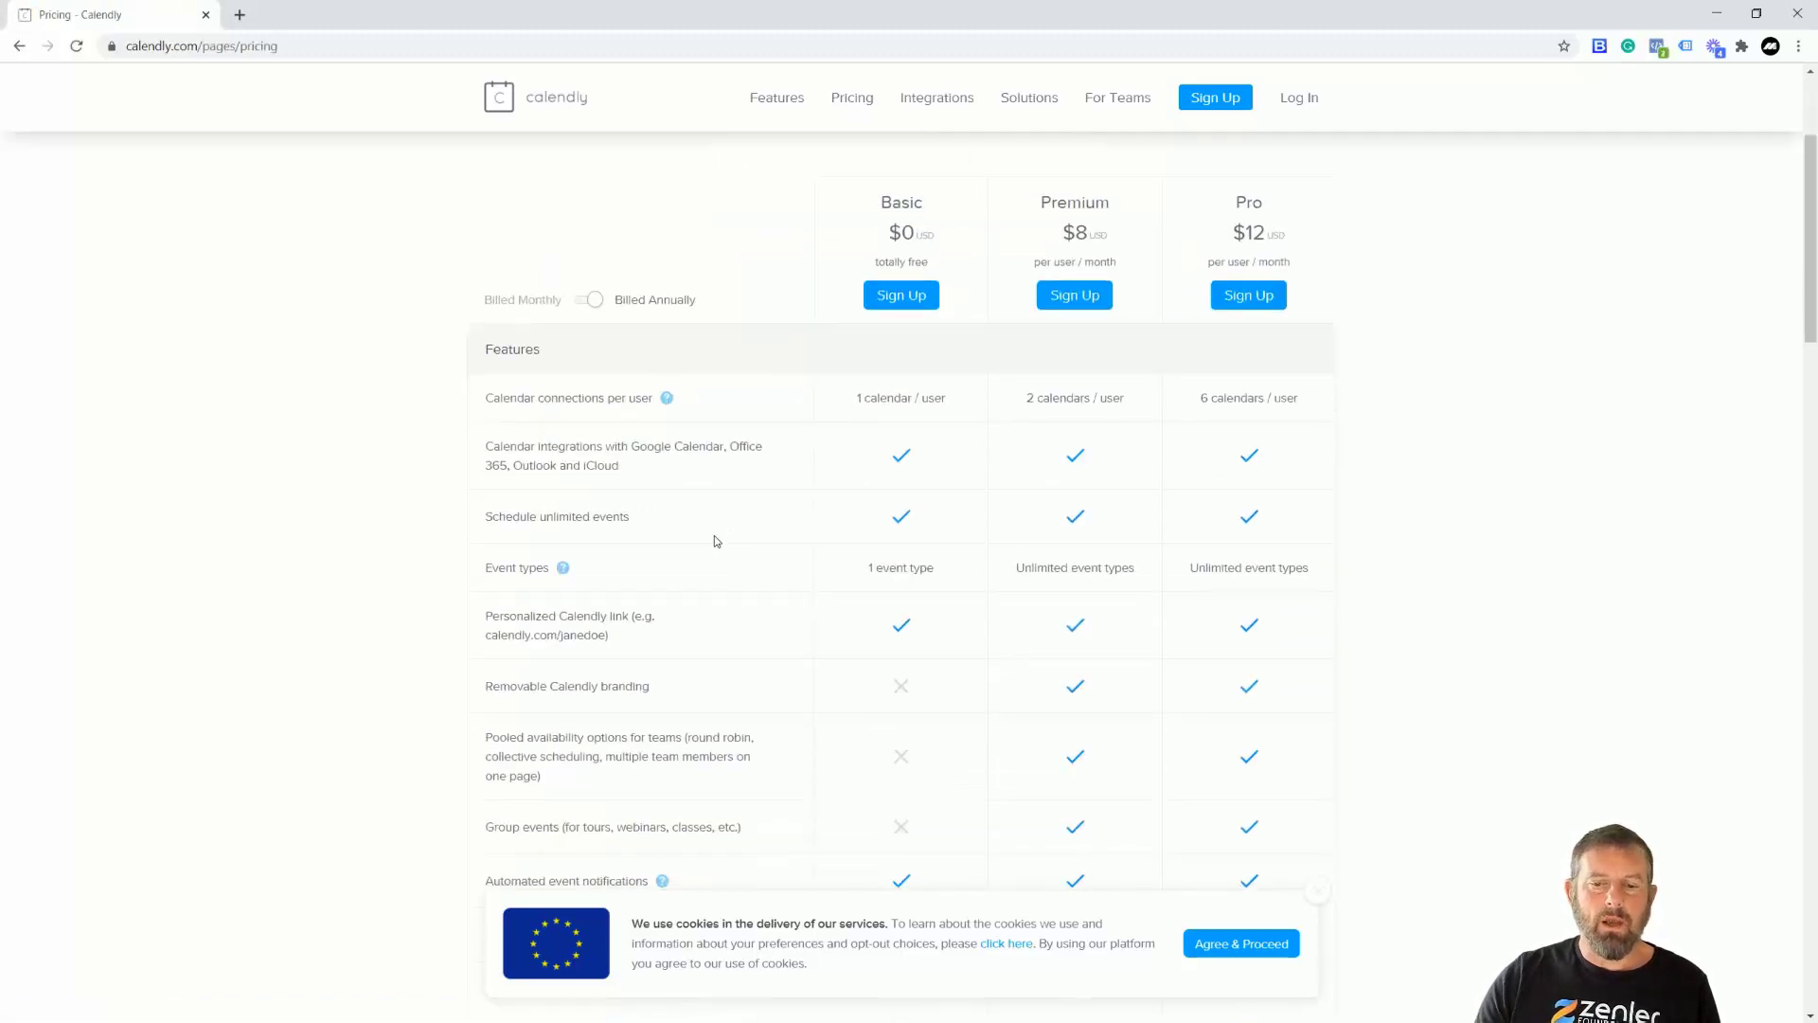
{"action": "scroll", "coordinate": [714, 536], "scroll_direction": "up", "scroll_amount": 1}
{"action": "scroll", "coordinate": [1011, 525], "scroll_direction": "down", "scroll_amount": 1}
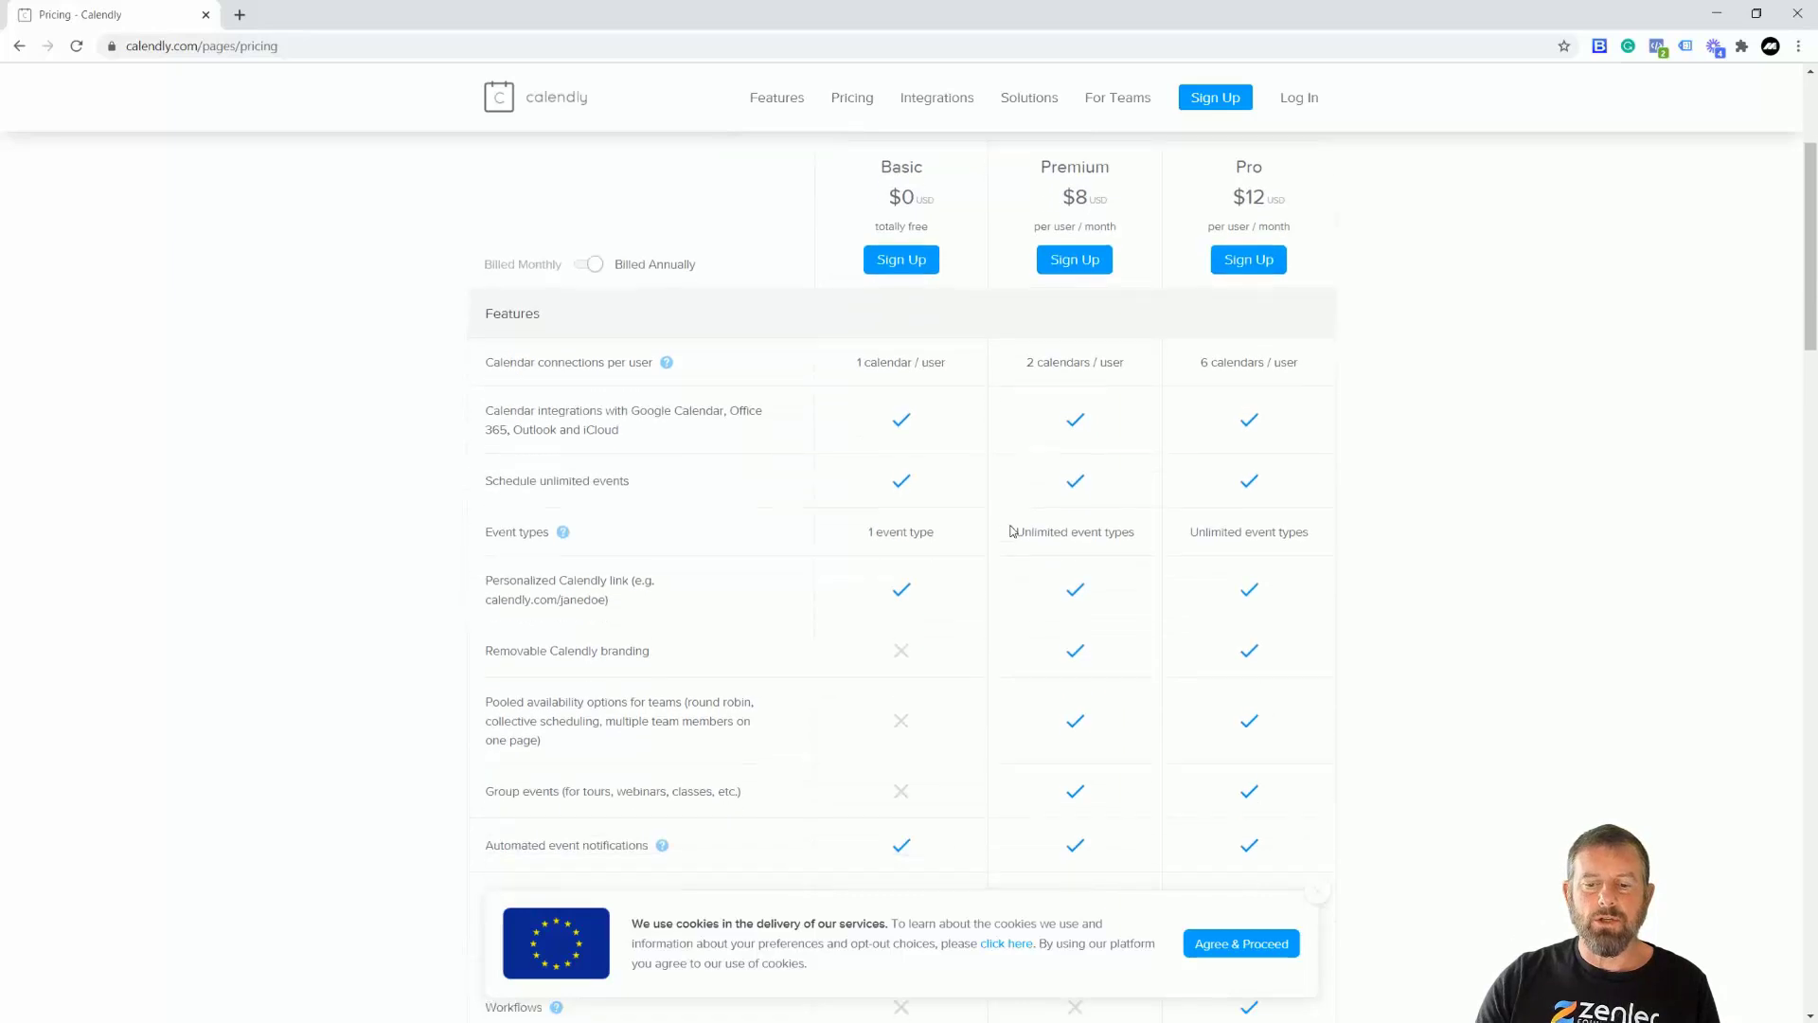
{"action": "scroll", "coordinate": [1010, 530], "scroll_direction": "down", "scroll_amount": 5}
{"action": "scroll", "coordinate": [1040, 516], "scroll_direction": "down", "scroll_amount": 9}
{"action": "scroll", "coordinate": [1040, 516], "scroll_direction": "up", "scroll_amount": 15}
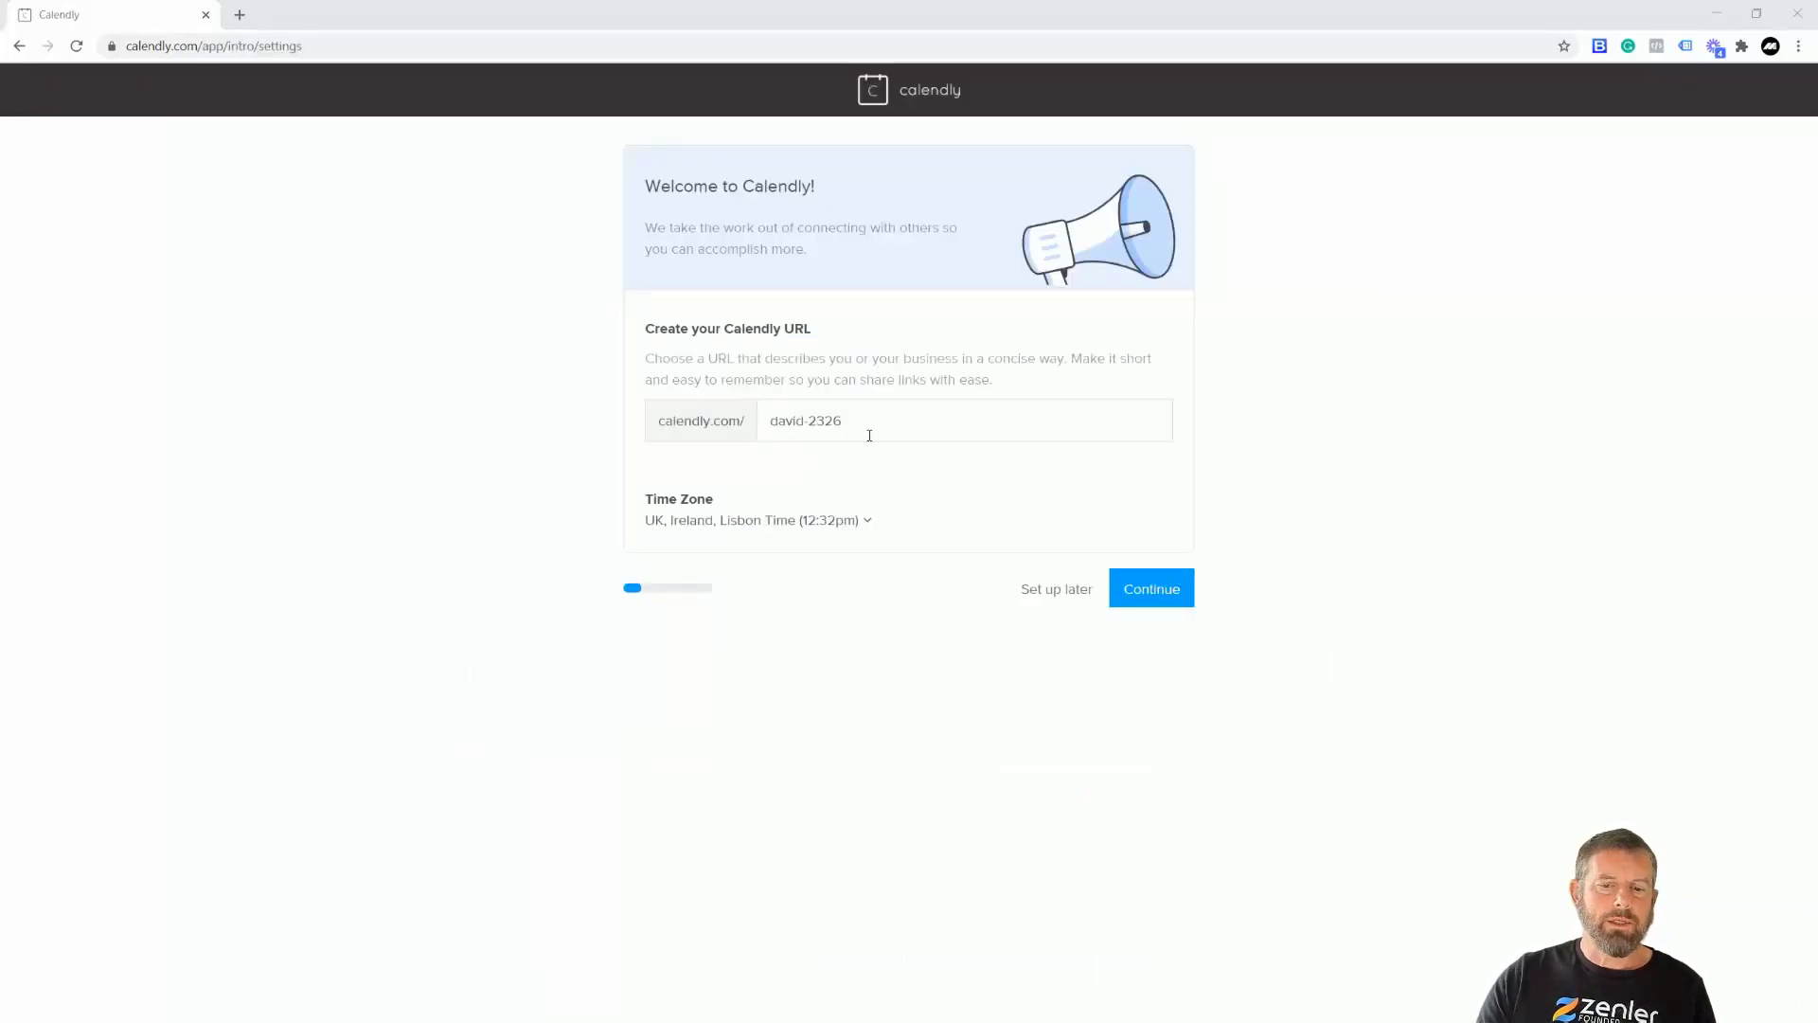
Set the Calendly URL ending to surf-dudes and accept the connected Google Calendar's conflict-check and event settings
{"action": "left_click_drag", "start_coordinate": [864, 420], "coordinate": [765, 420]}
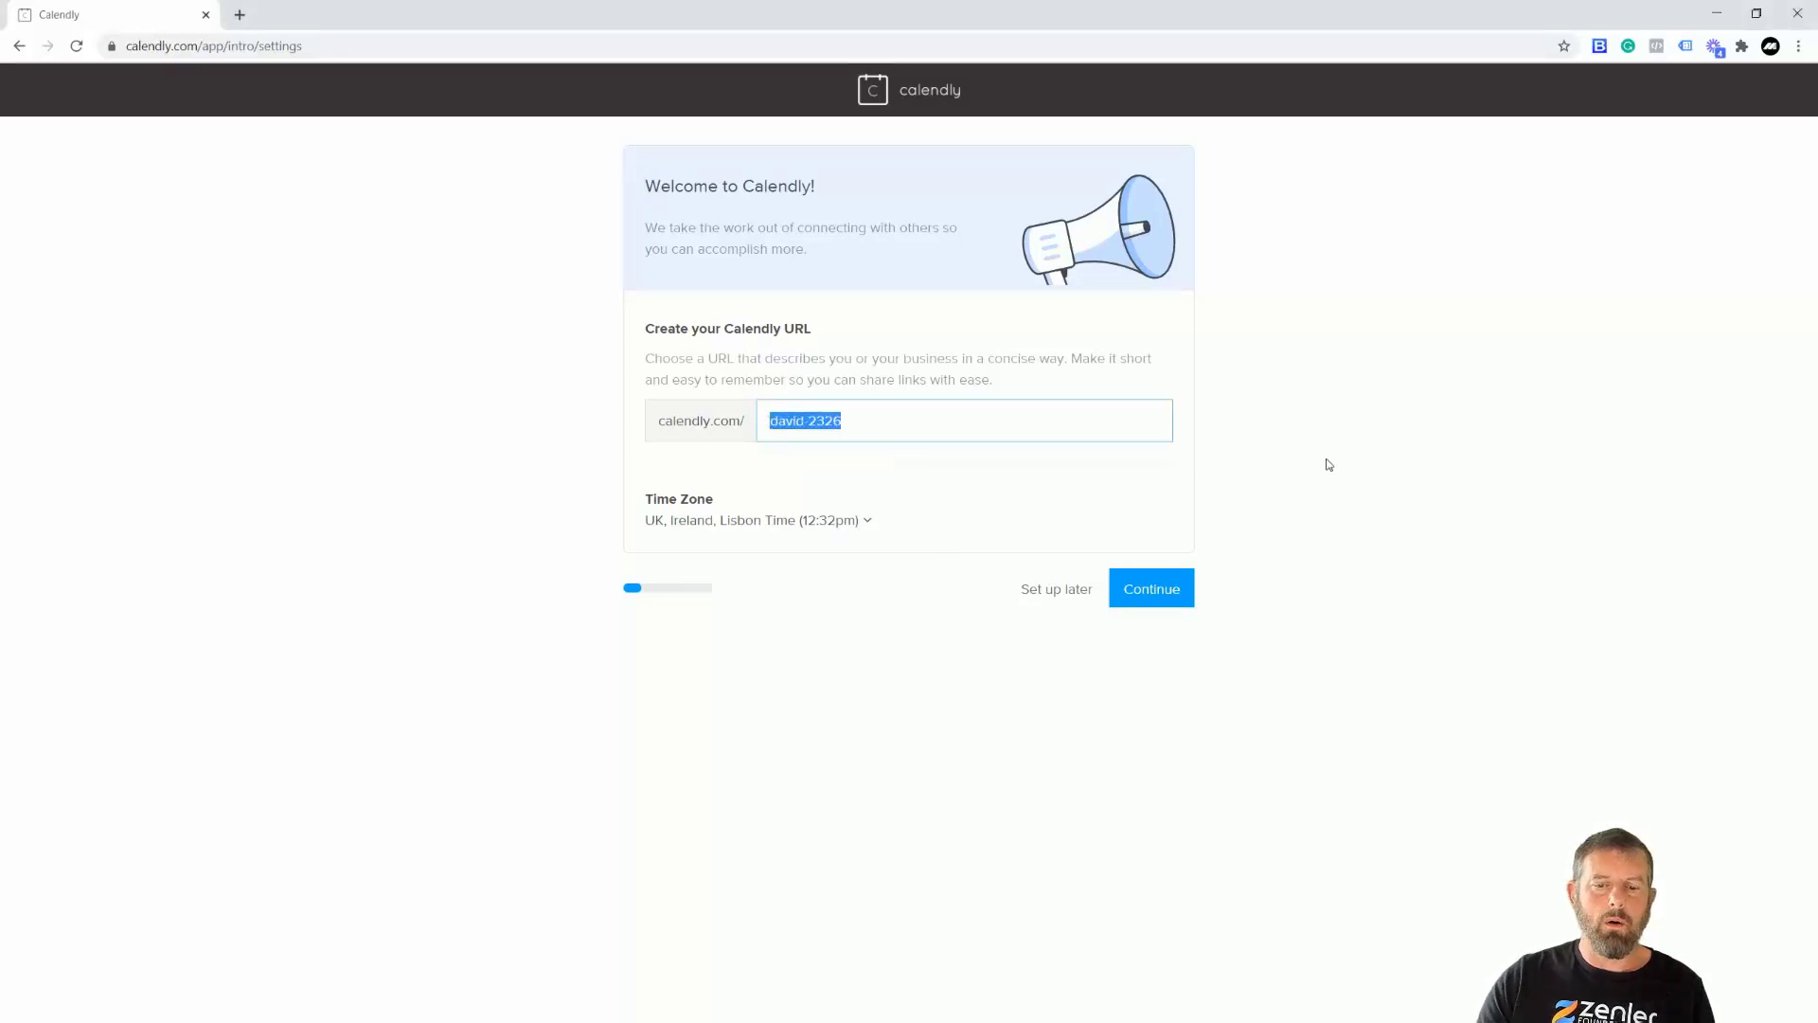
{"action": "type", "text": "surf"}
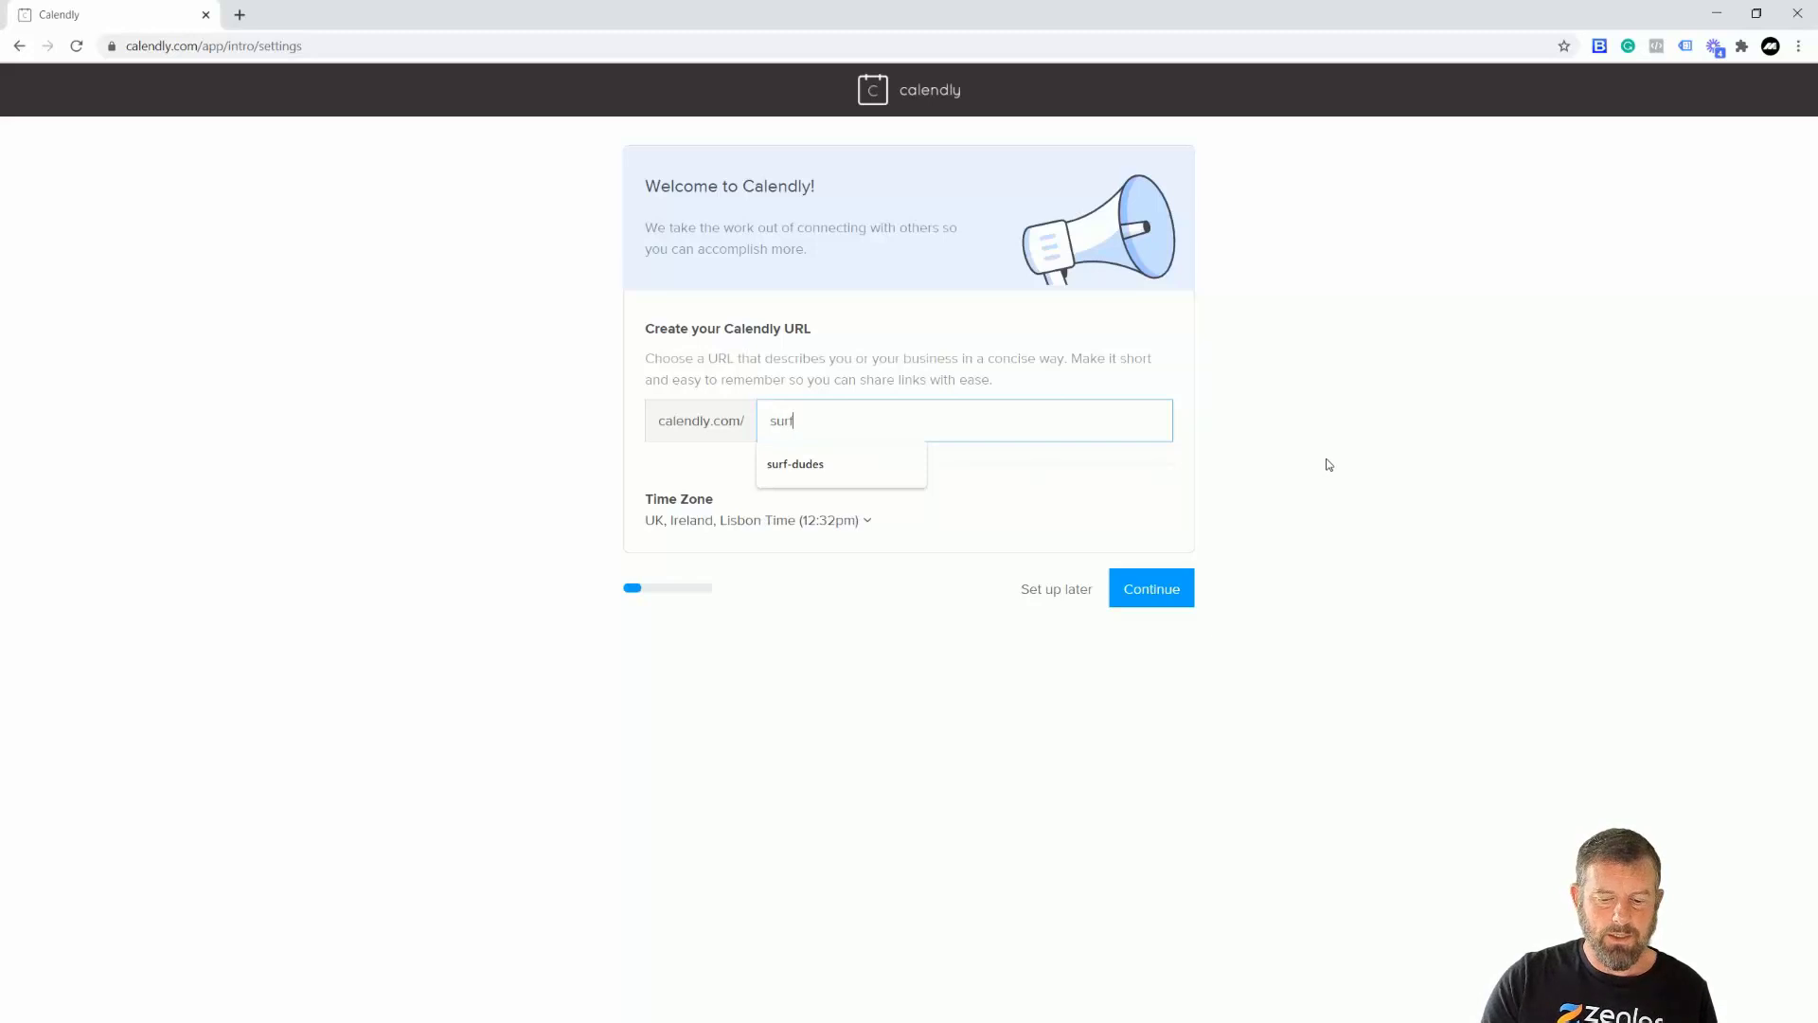
{"action": "type", "text": "-dudes"}
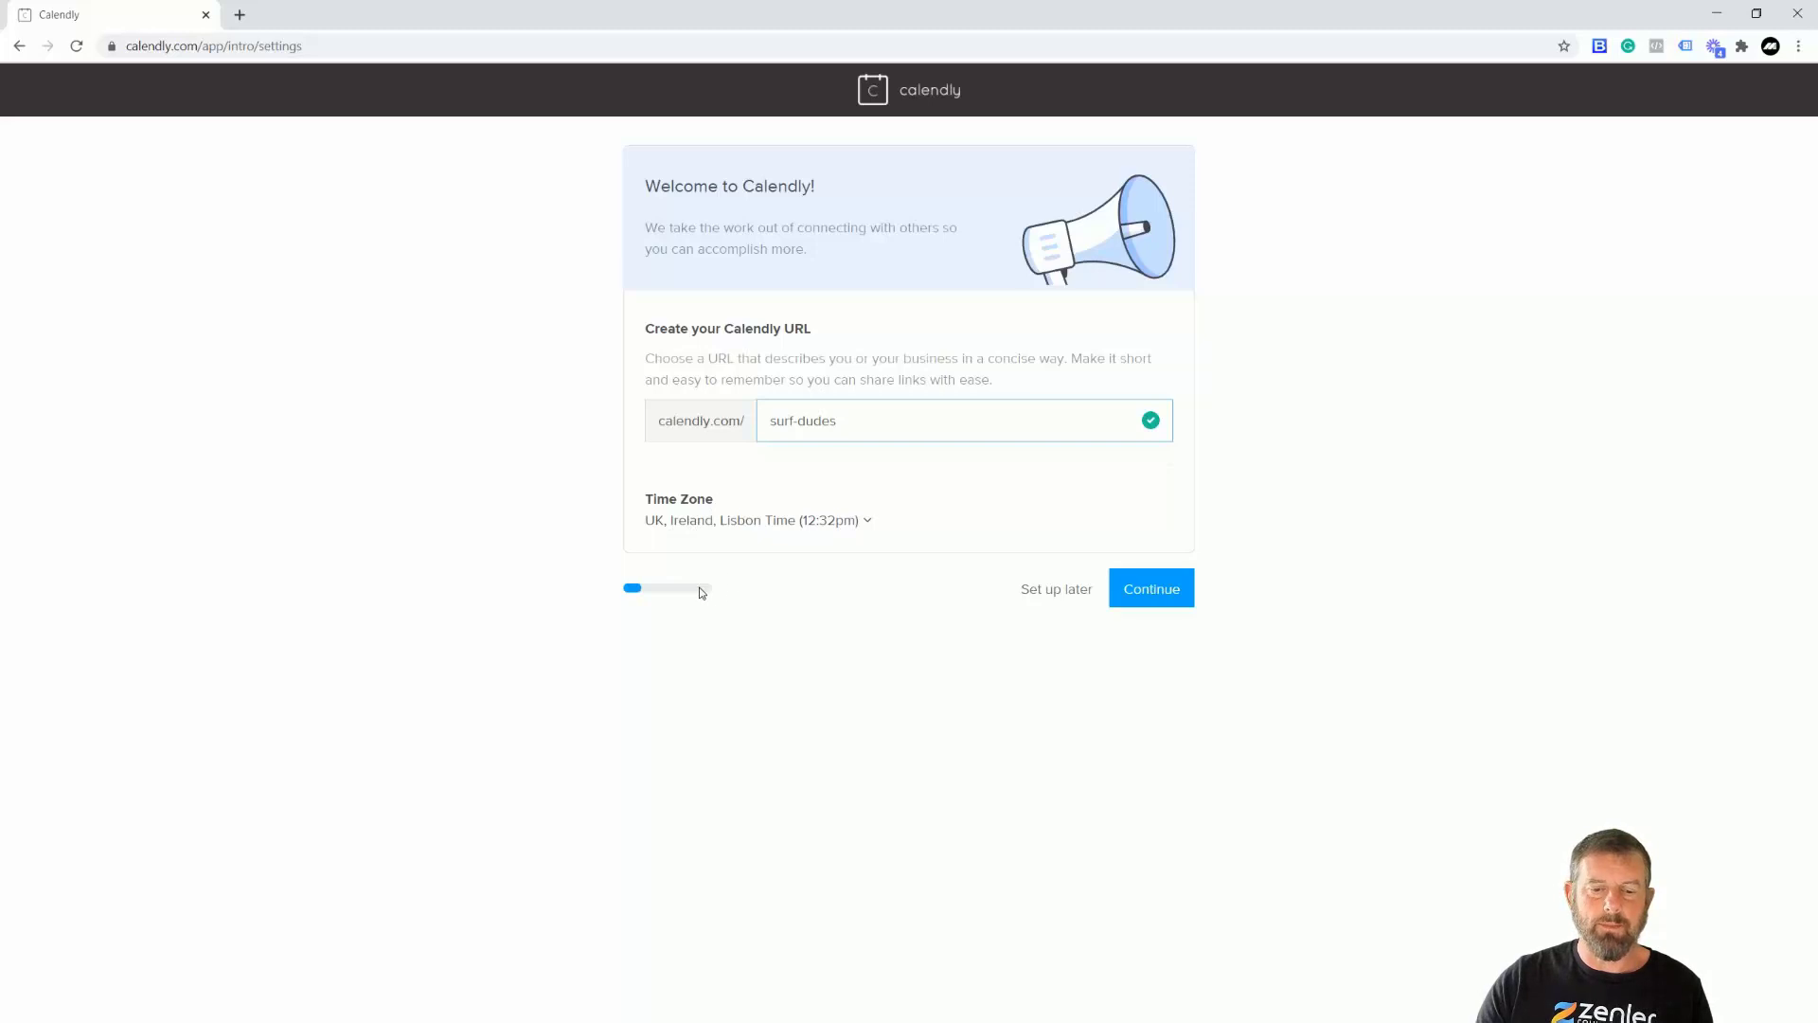
{"action": "left_click", "coordinate": [1168, 593]}
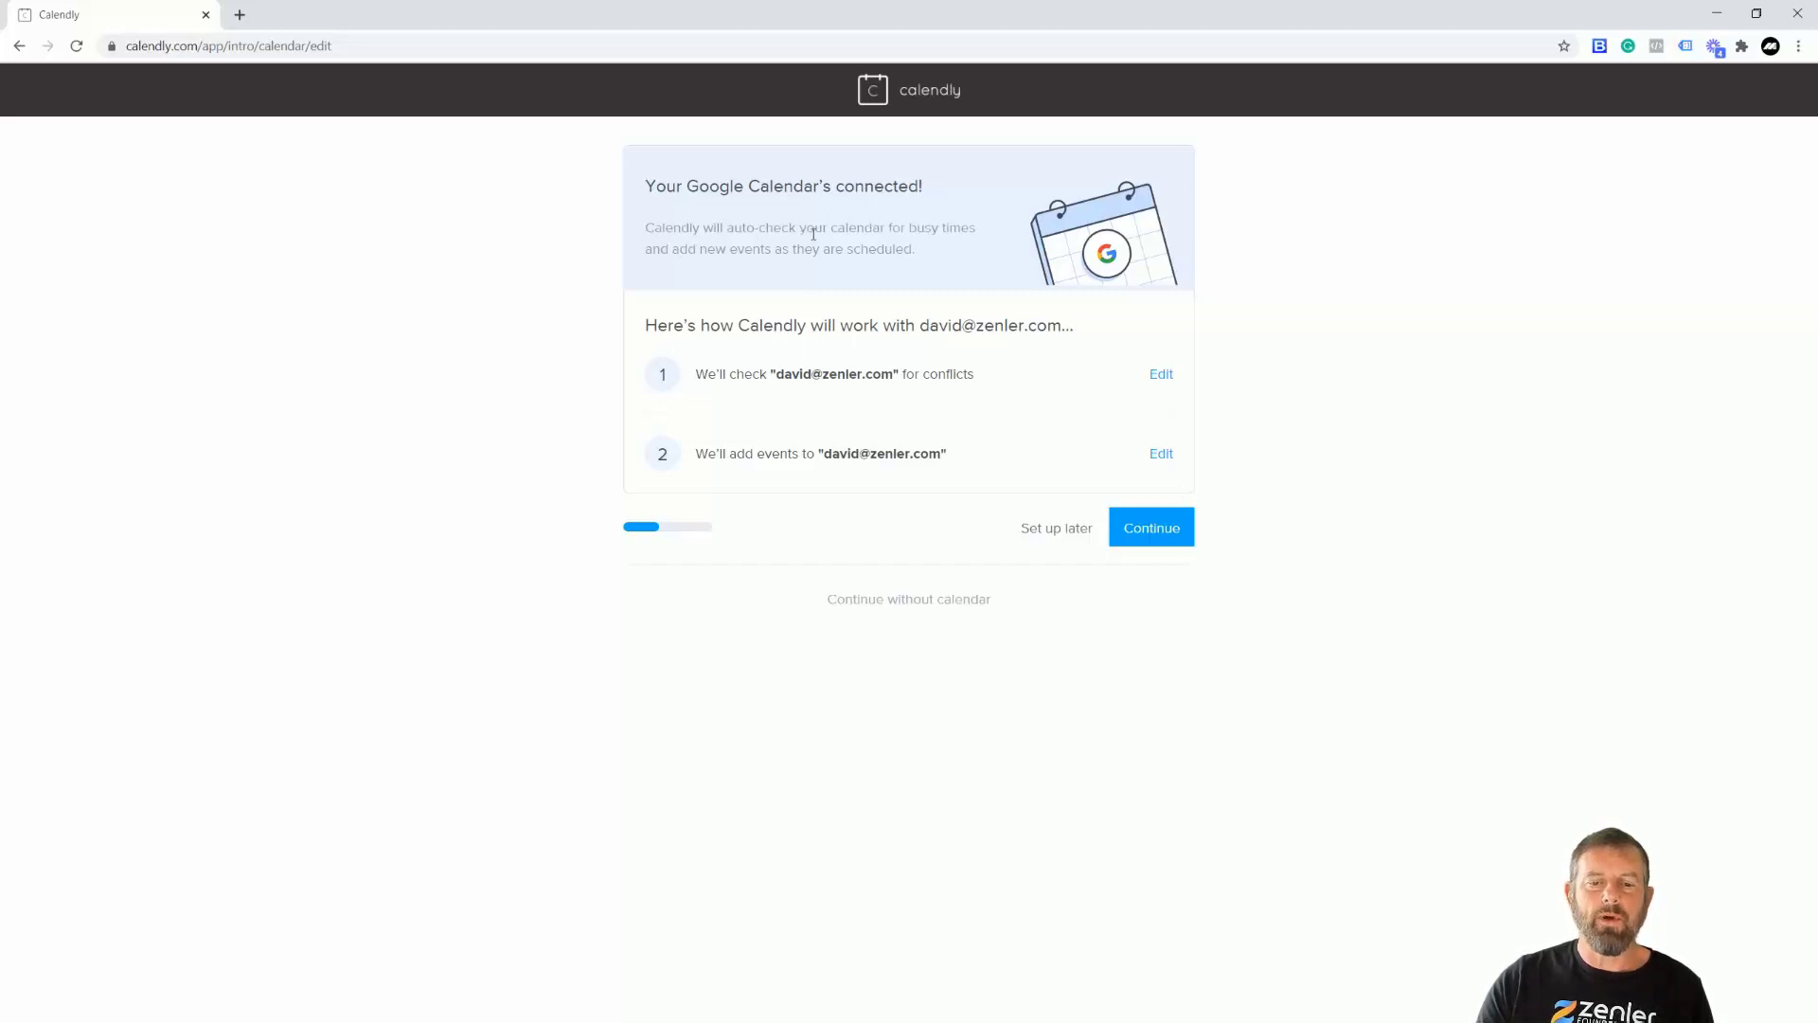
{"action": "left_click", "coordinate": [1155, 533]}
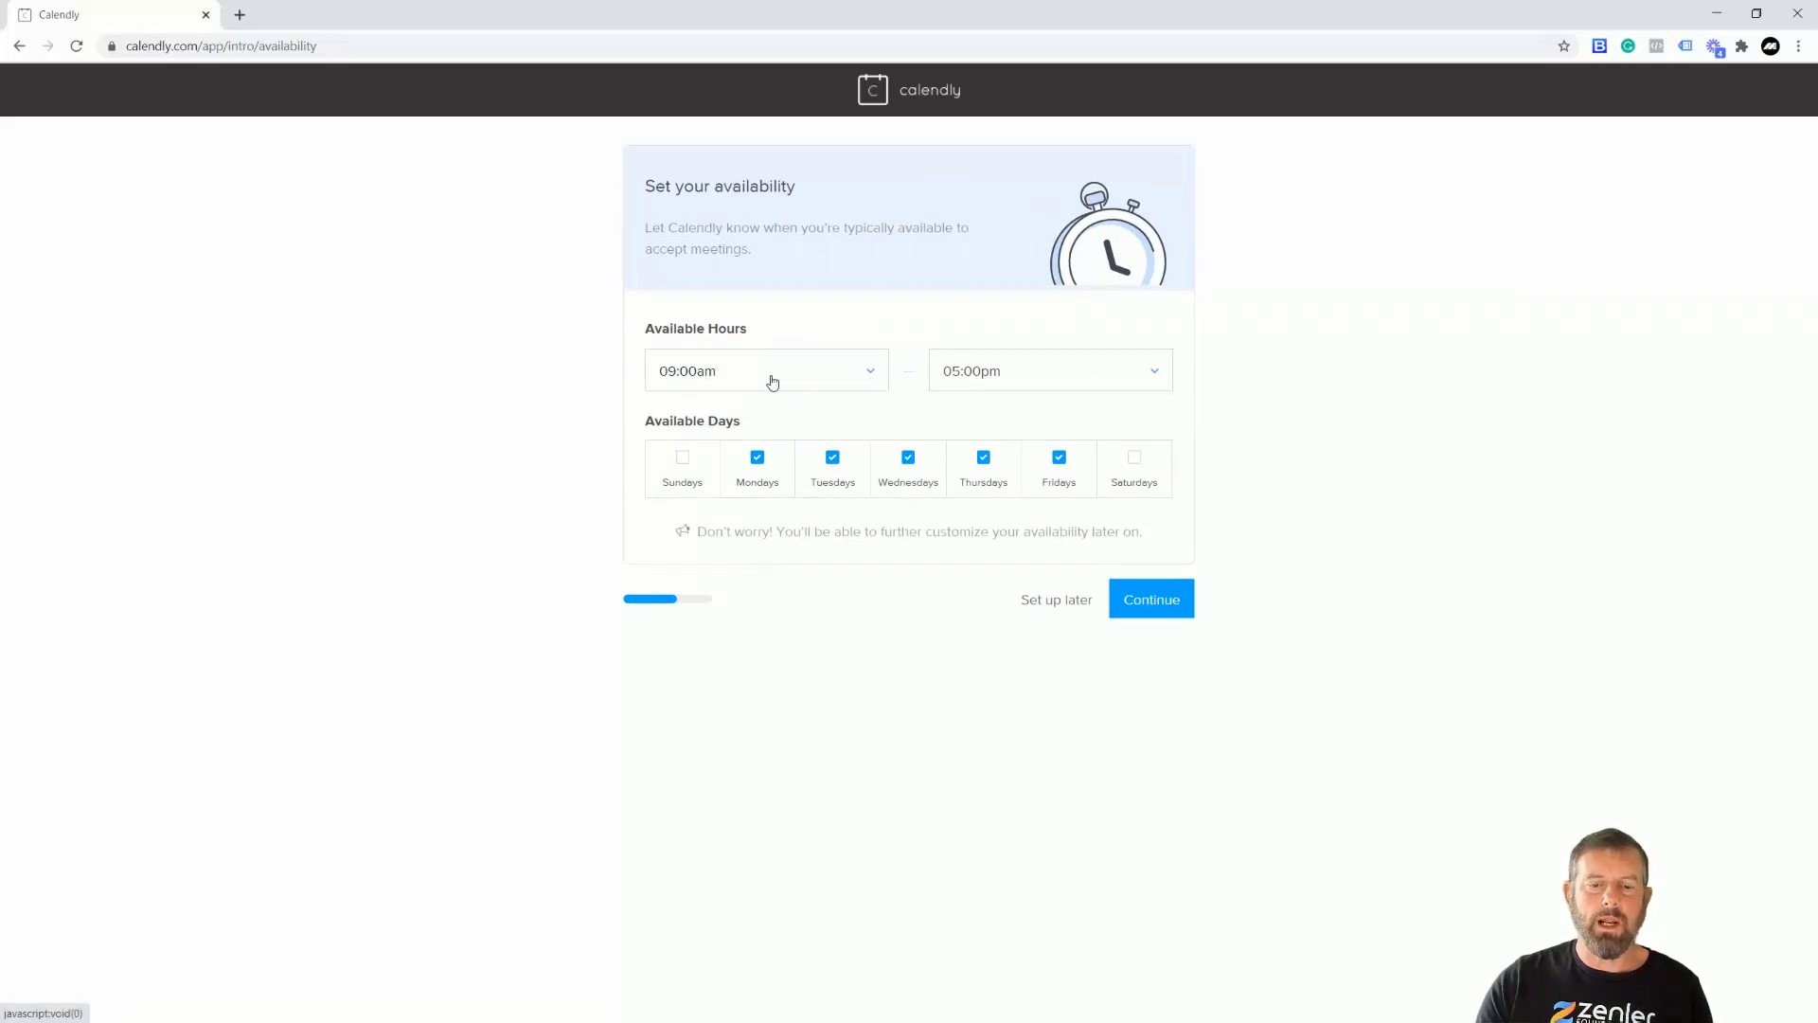
Set the available hours to 10:00am–04:00pm and proceed with the availability setup
{"action": "left_click", "coordinate": [872, 376]}
{"action": "scroll", "coordinate": [865, 401], "scroll_direction": "down", "scroll_amount": 1}
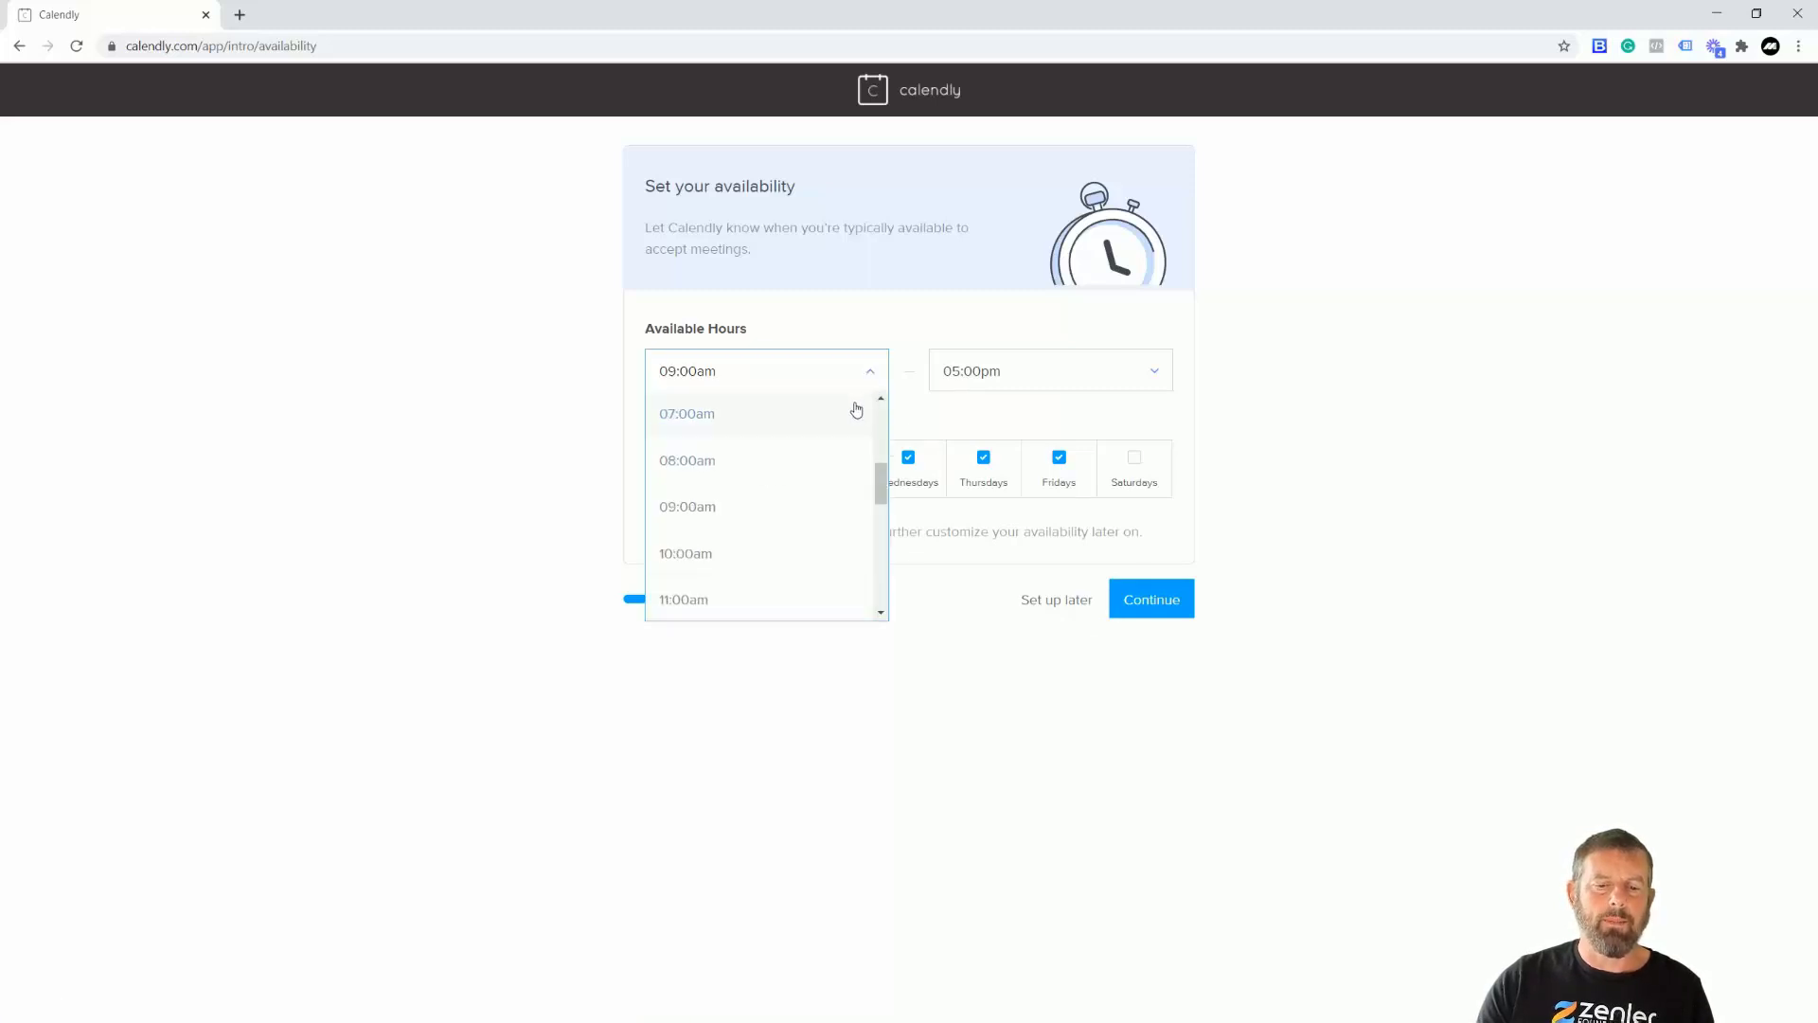
{"action": "left_click", "coordinate": [711, 552]}
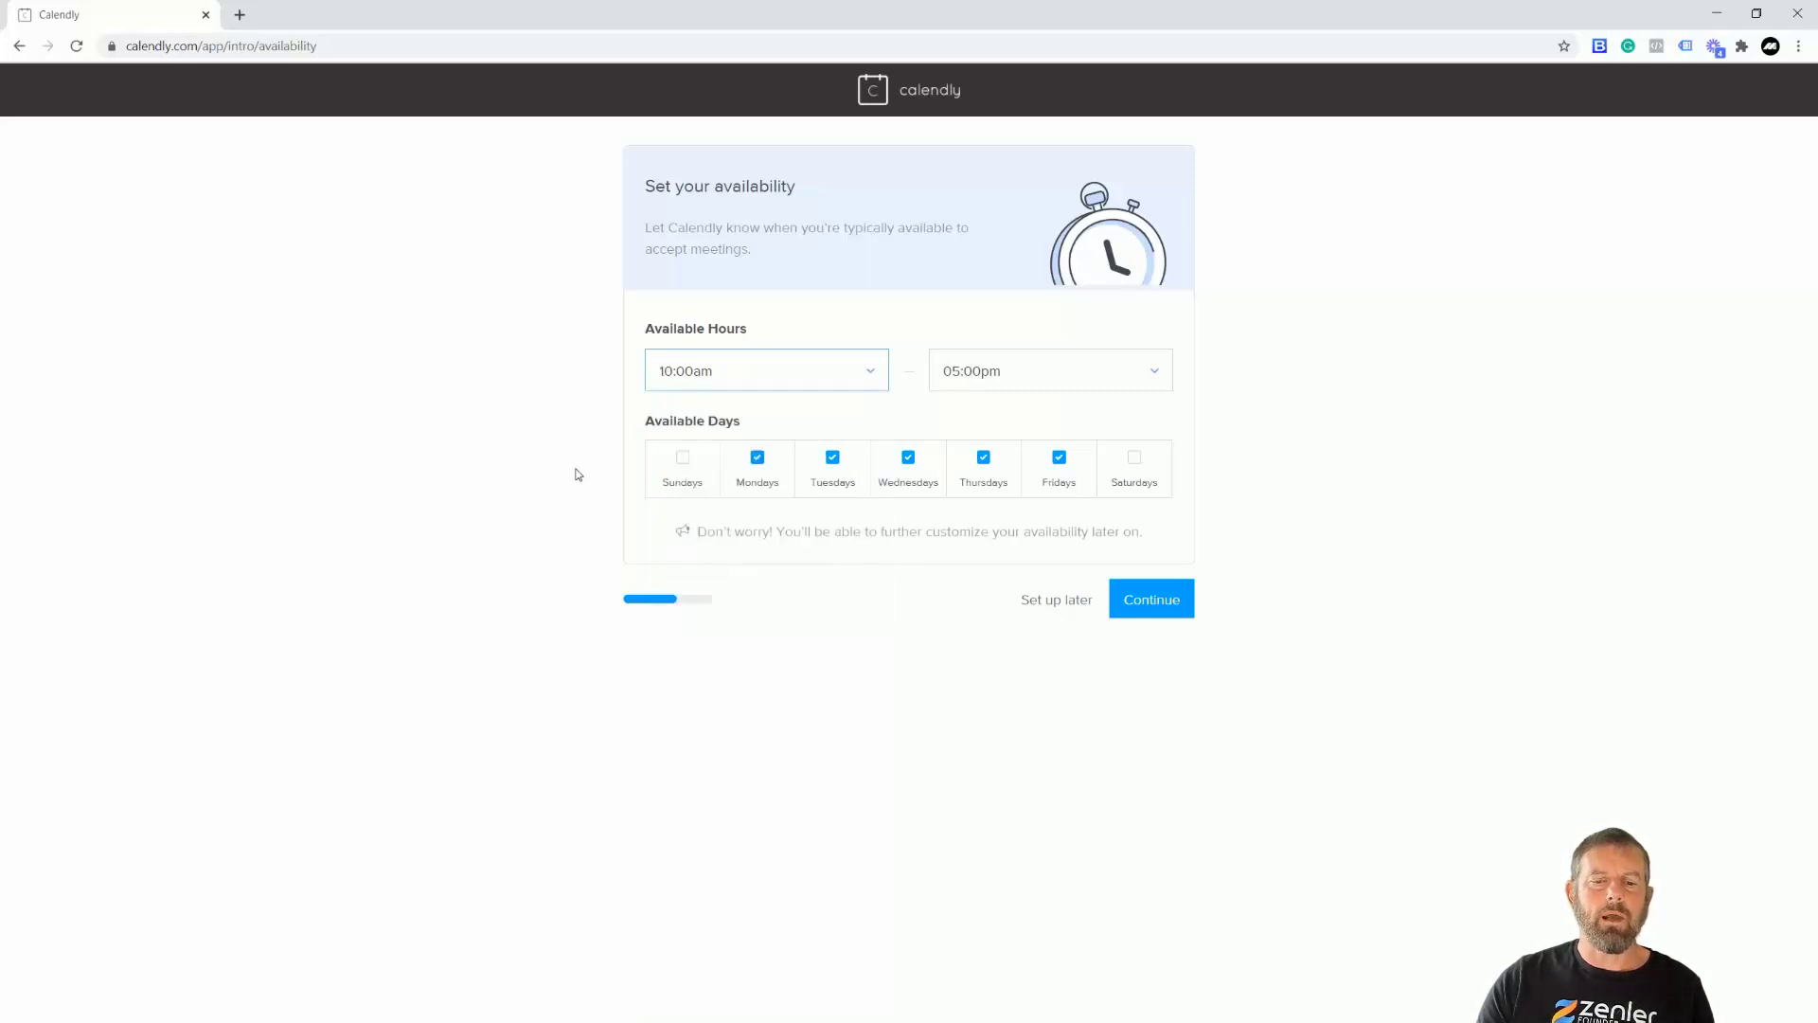
{"action": "left_click", "coordinate": [1156, 372]}
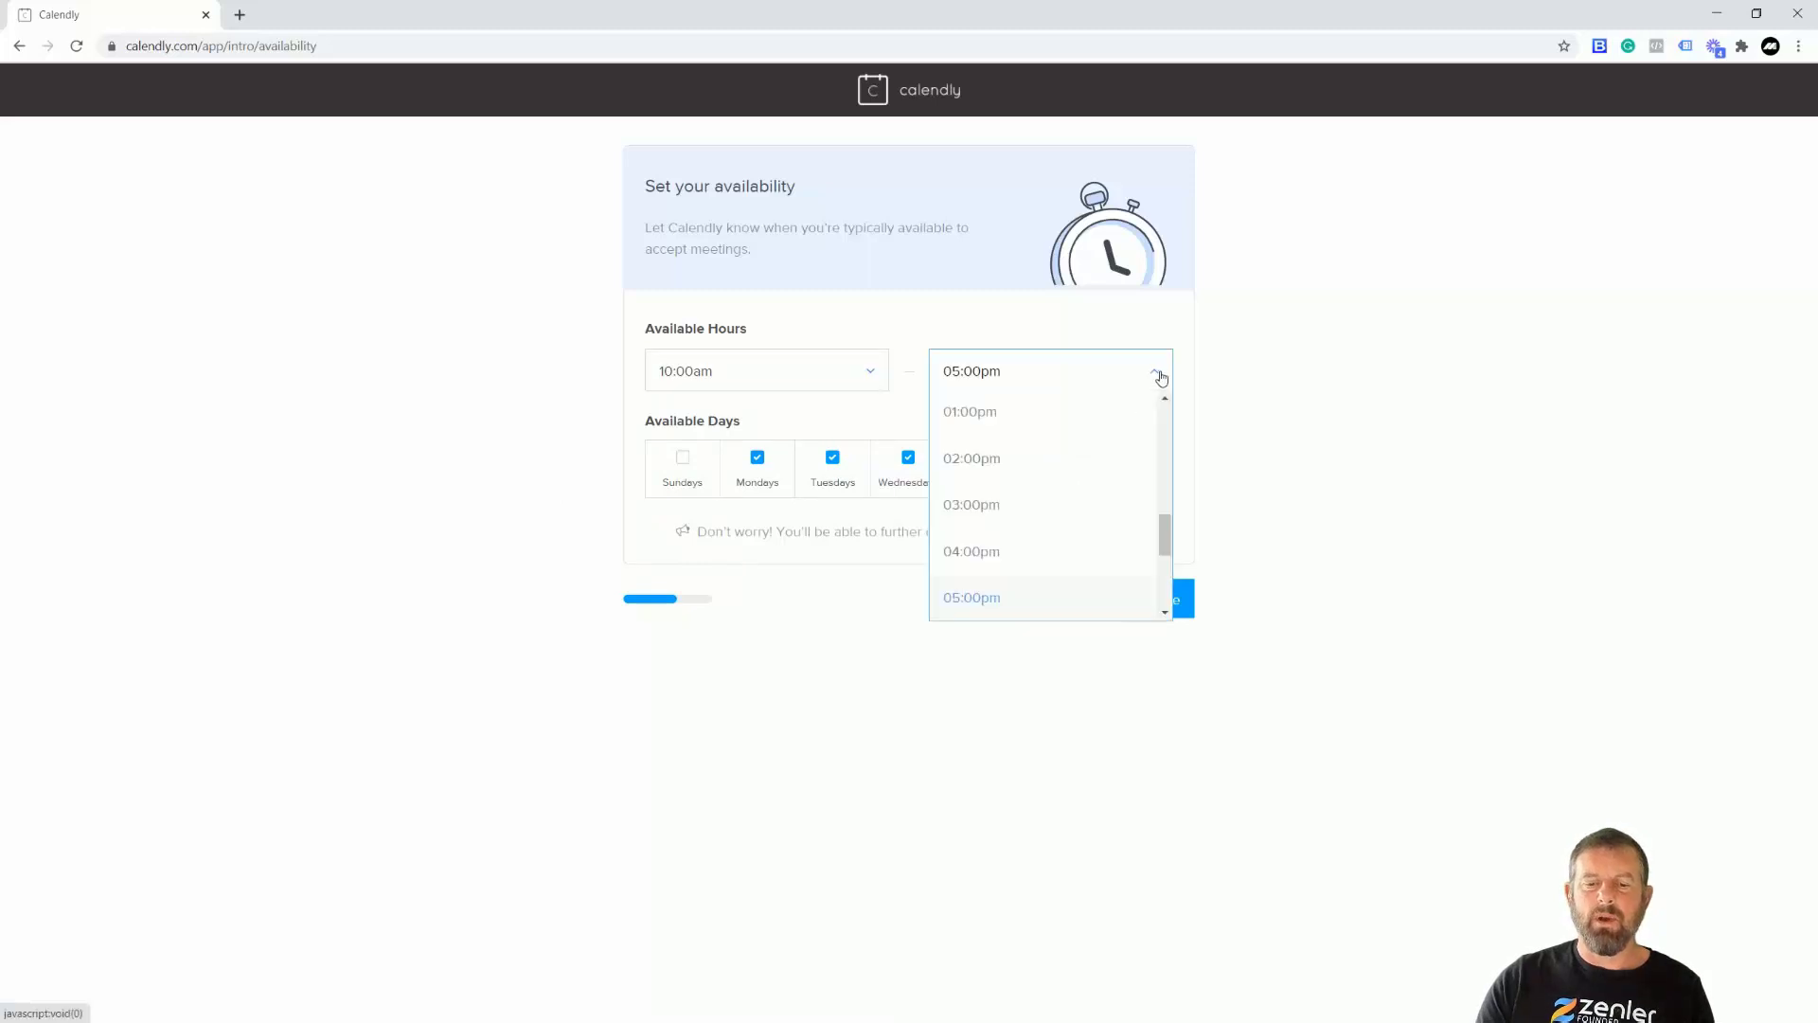
{"action": "left_click", "coordinate": [1005, 555]}
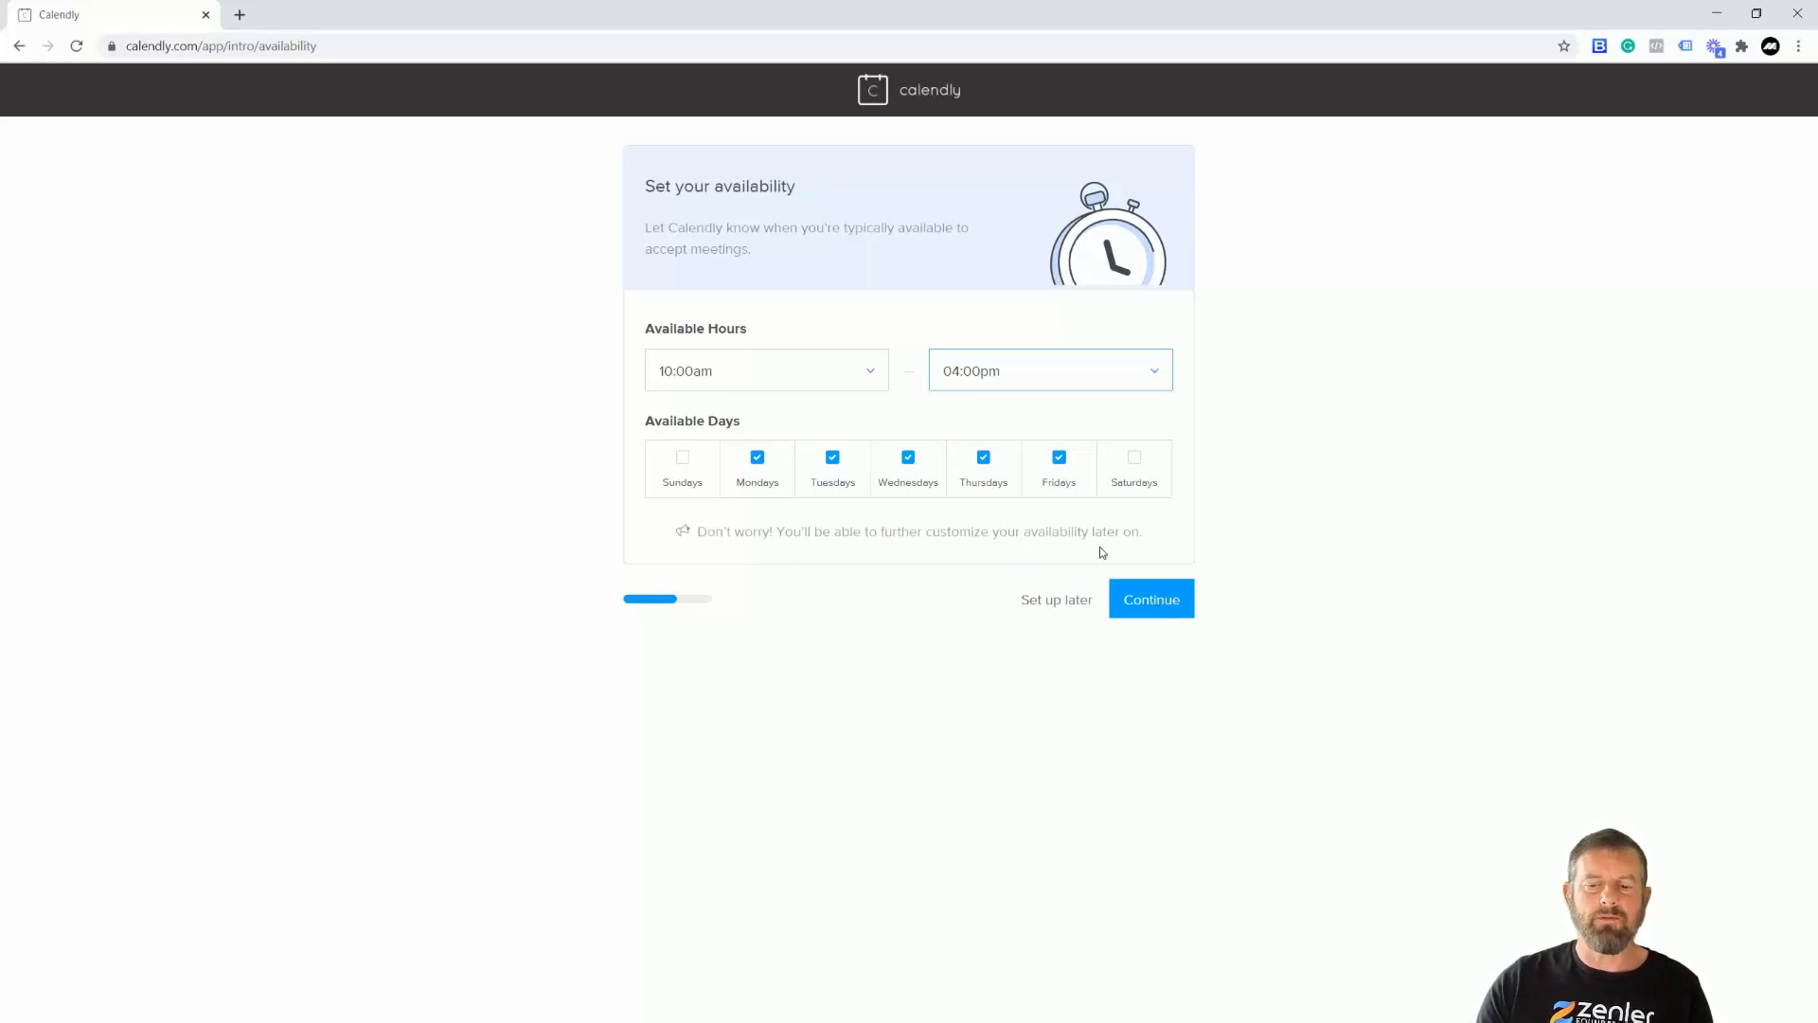
{"action": "left_click", "coordinate": [1150, 614]}
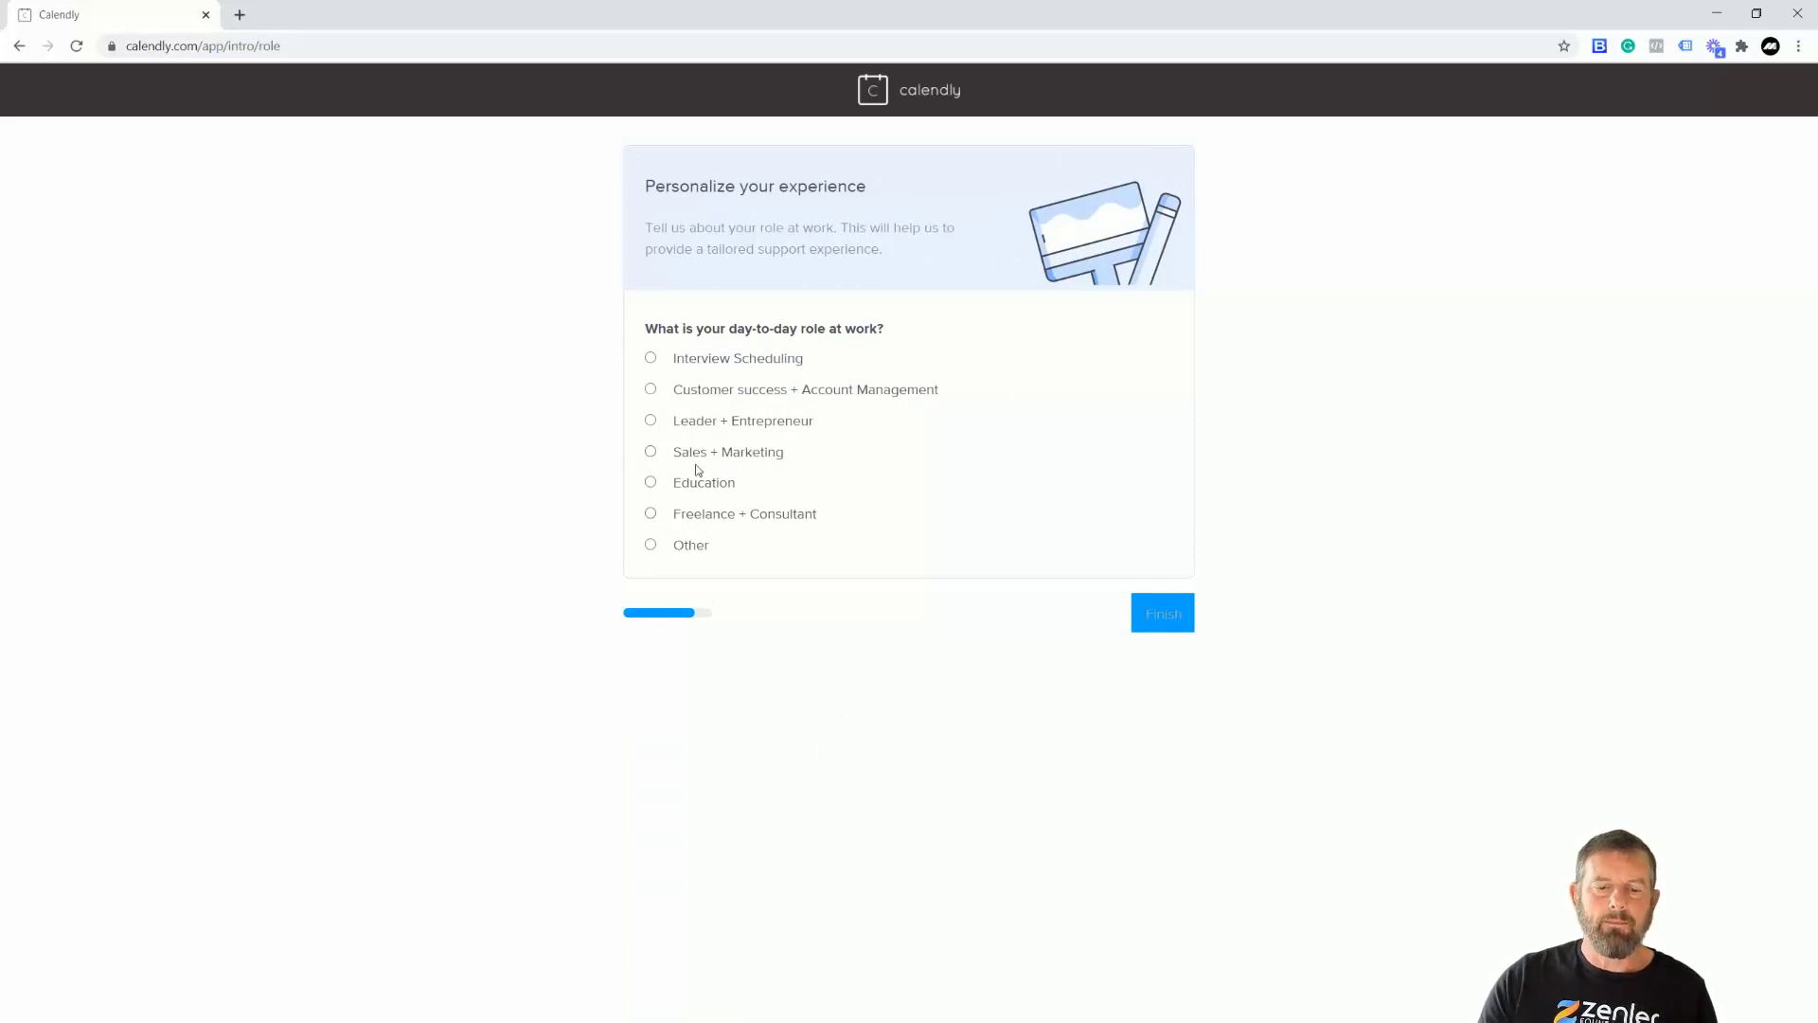
Choose Education as the day-to-day work role and finish the account setup
{"action": "left_click", "coordinate": [650, 483]}
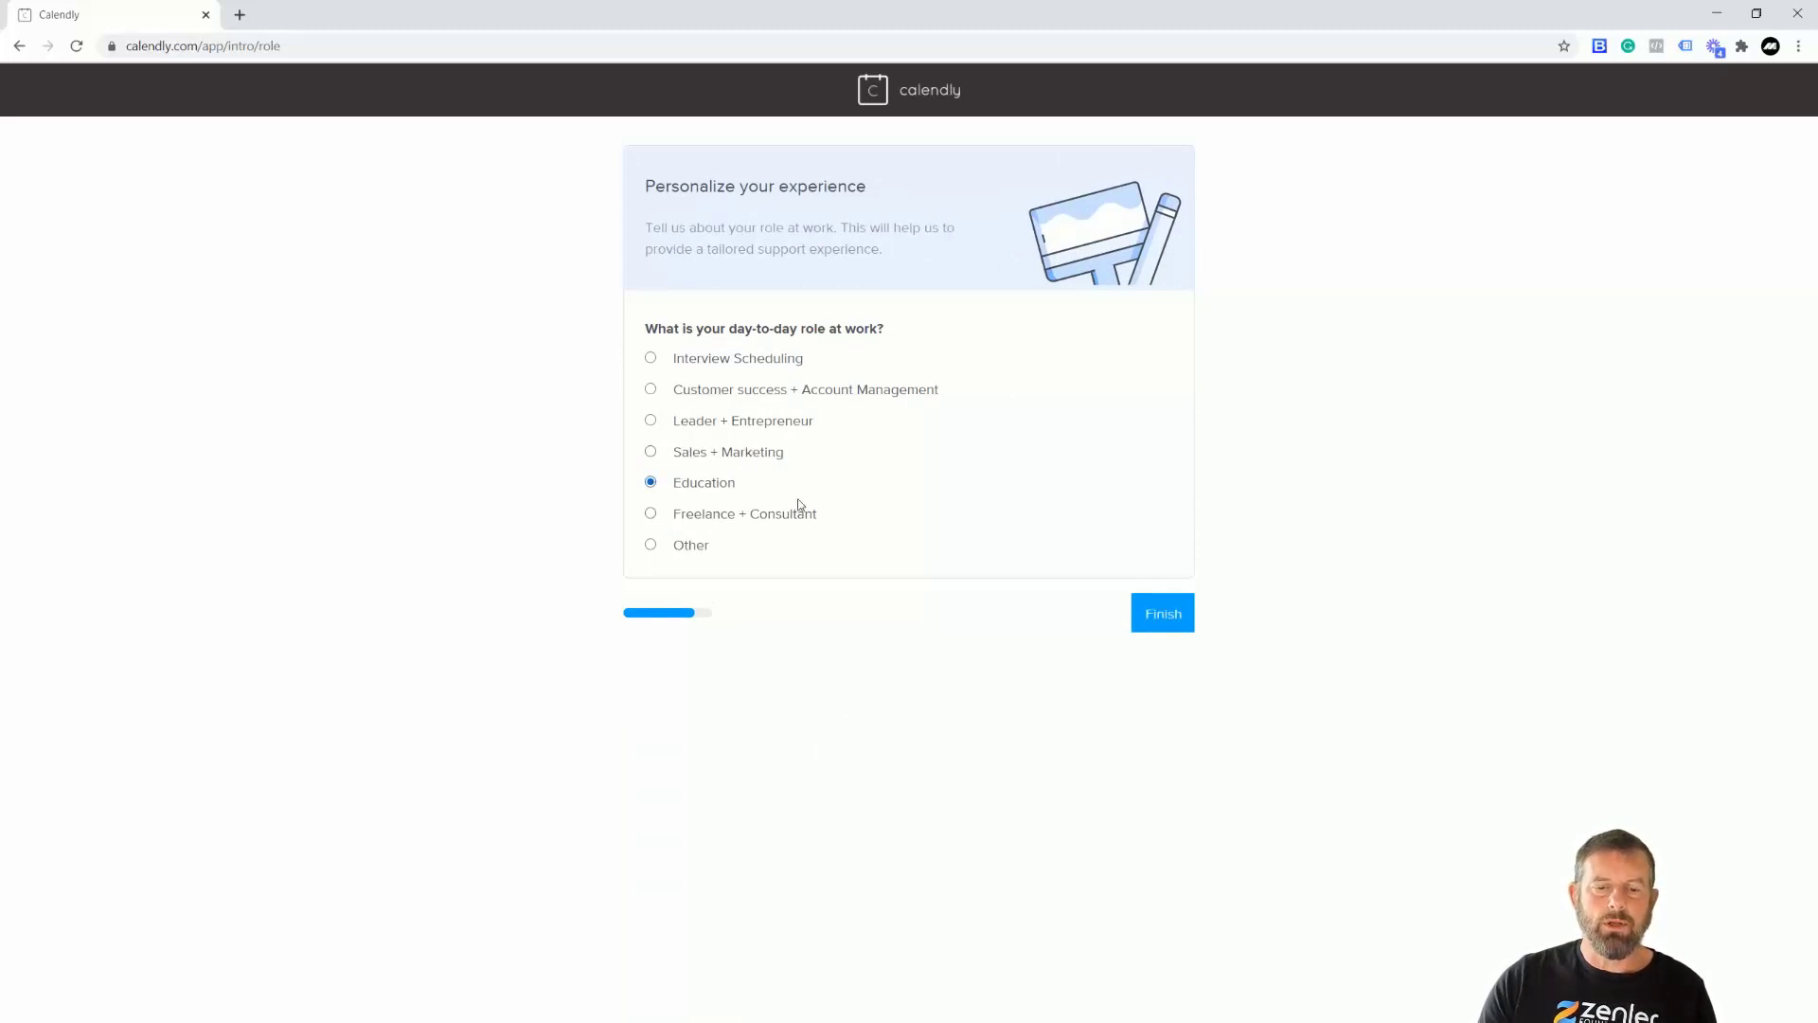
{"action": "left_click", "coordinate": [1172, 620]}
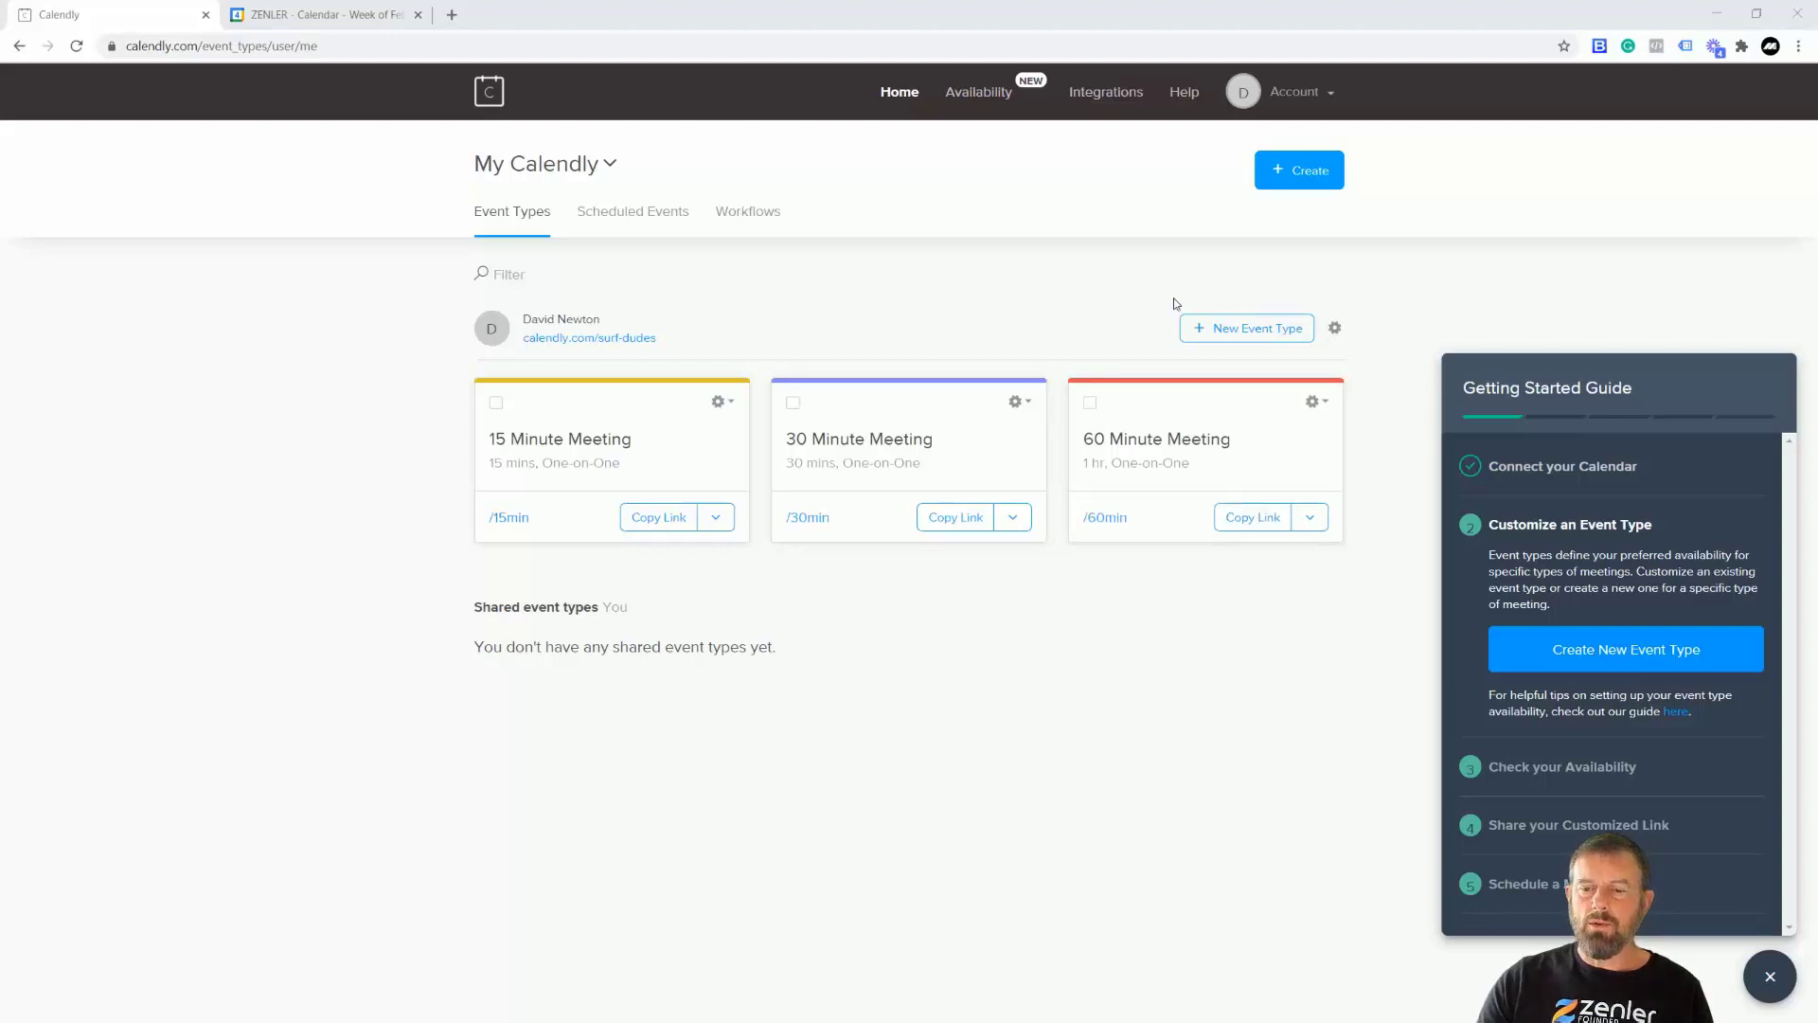
Create a new One-on-One event type and name it "Live Handholding hour"
{"action": "left_click", "coordinate": [1241, 330]}
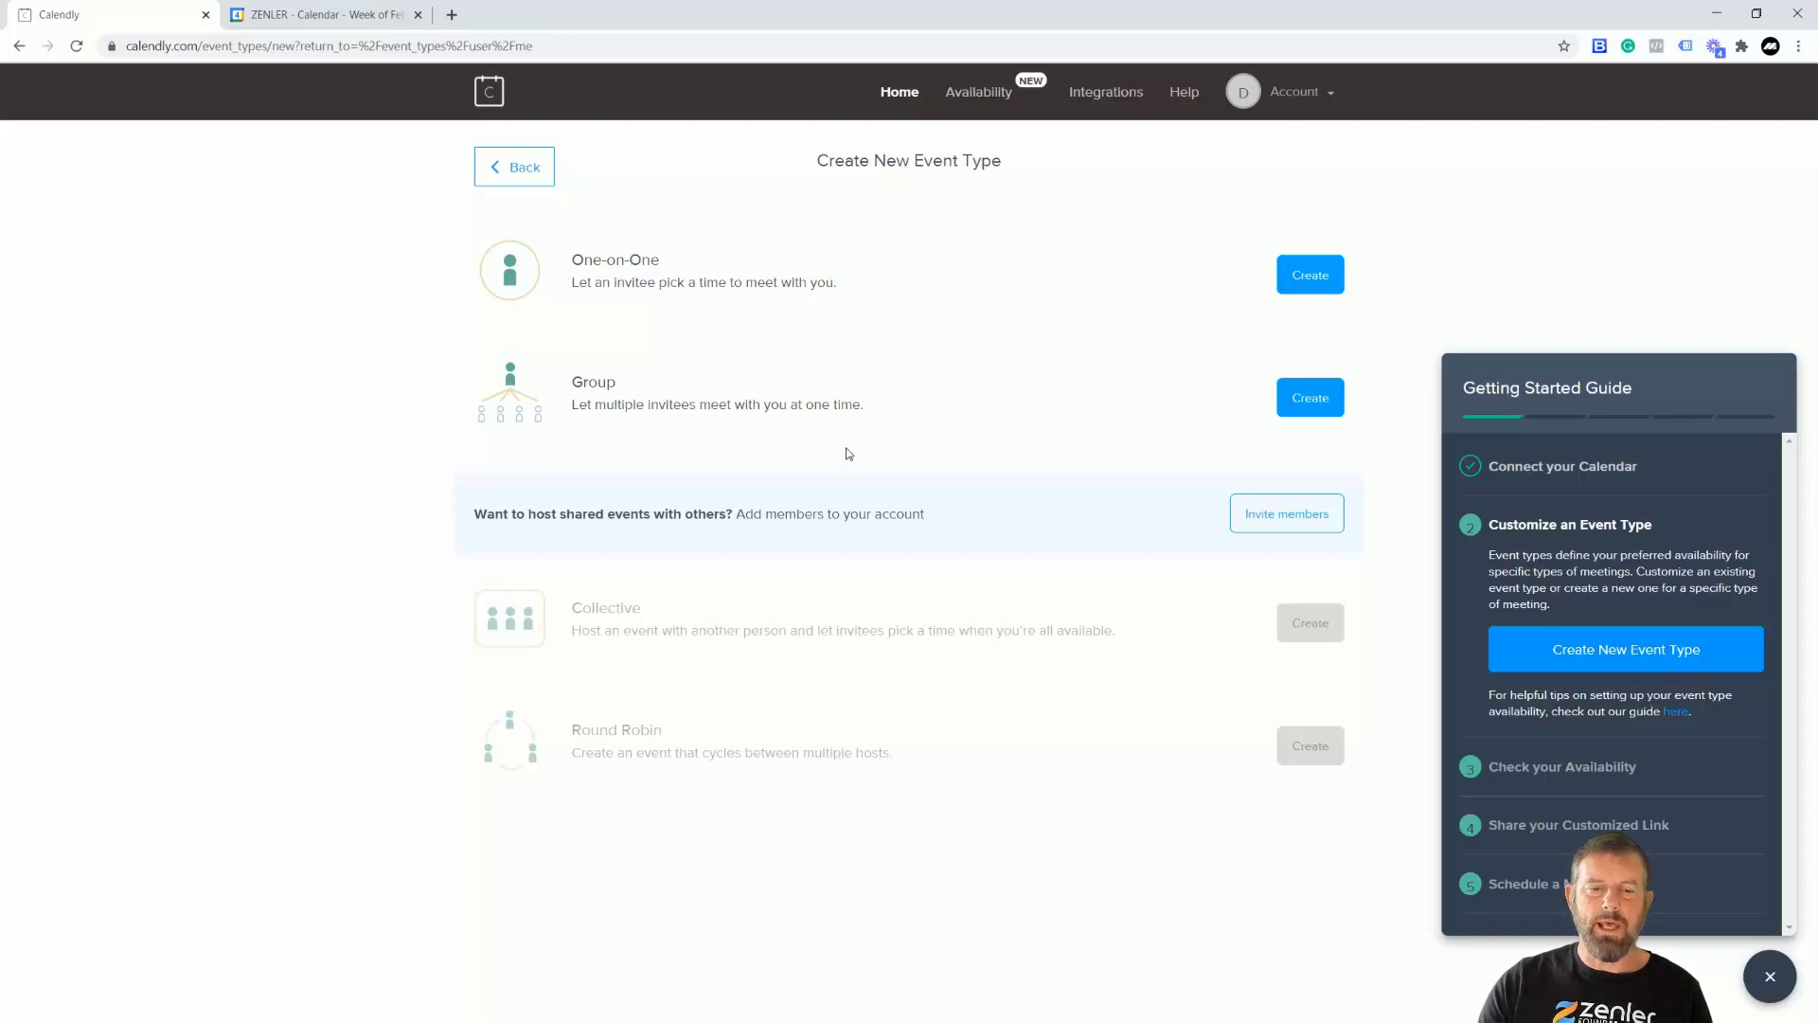
{"action": "left_click", "coordinate": [1311, 277]}
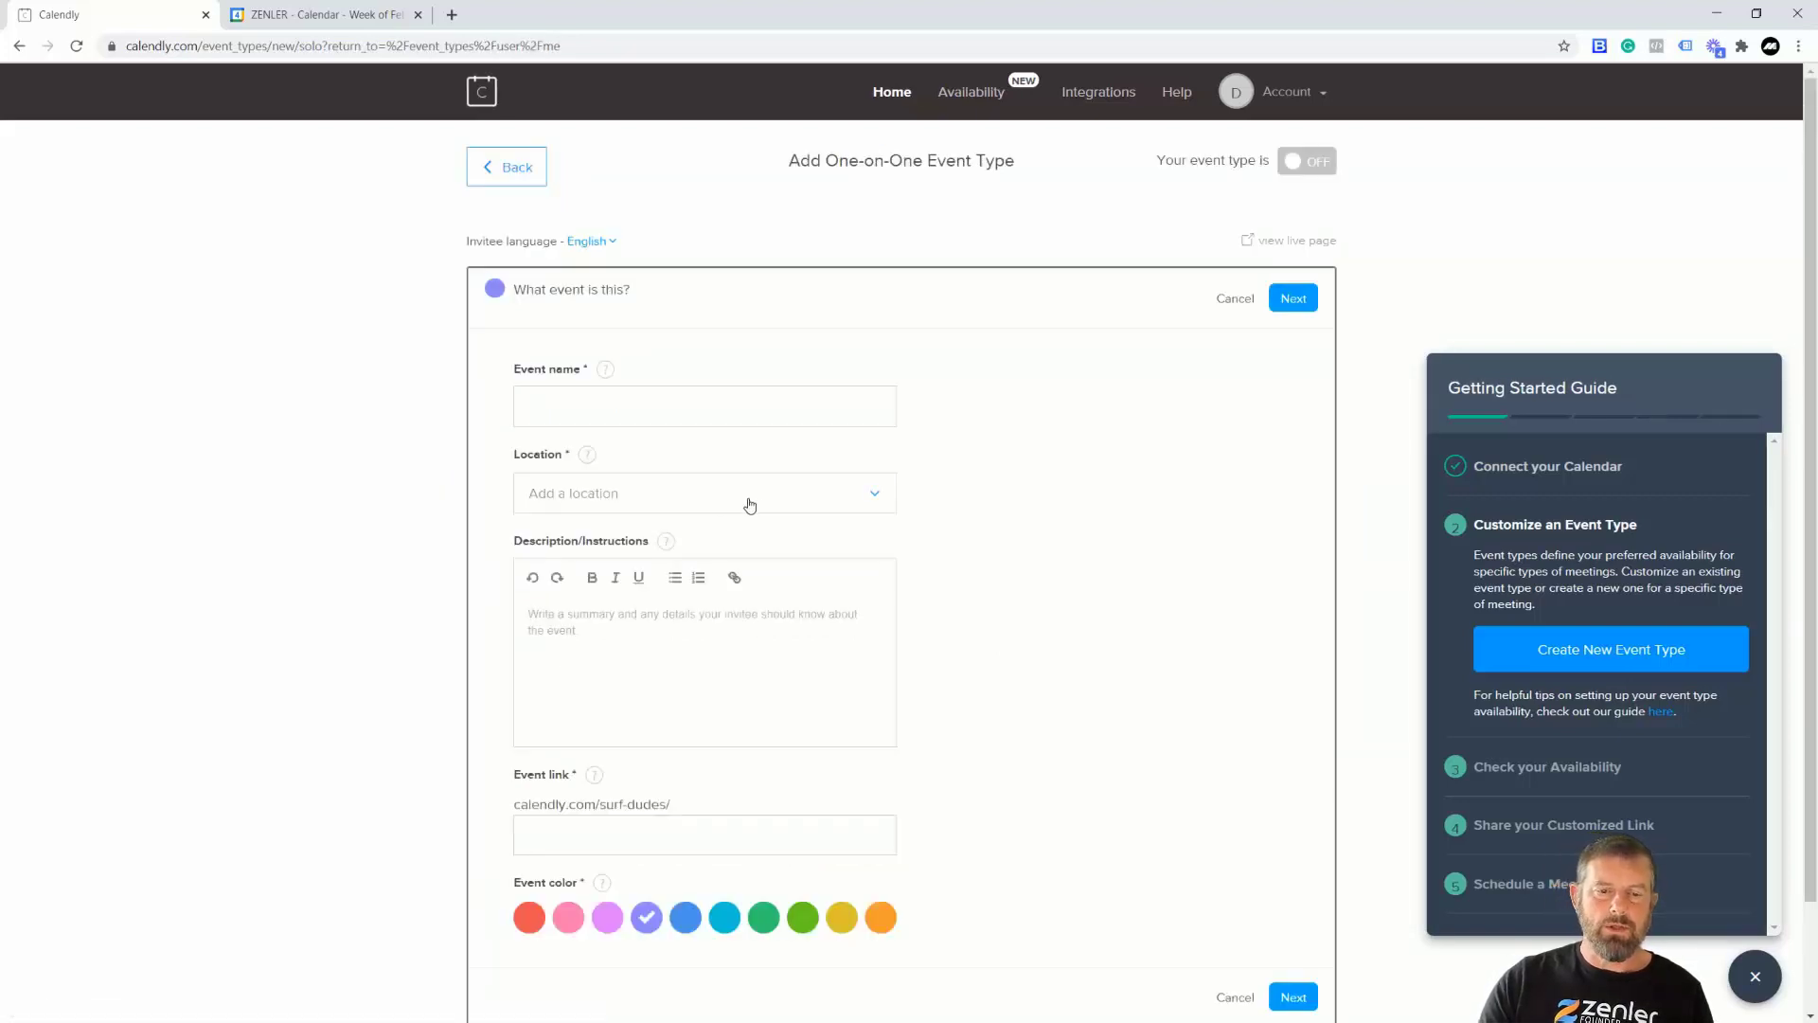
{"action": "left_click", "coordinate": [569, 402]}
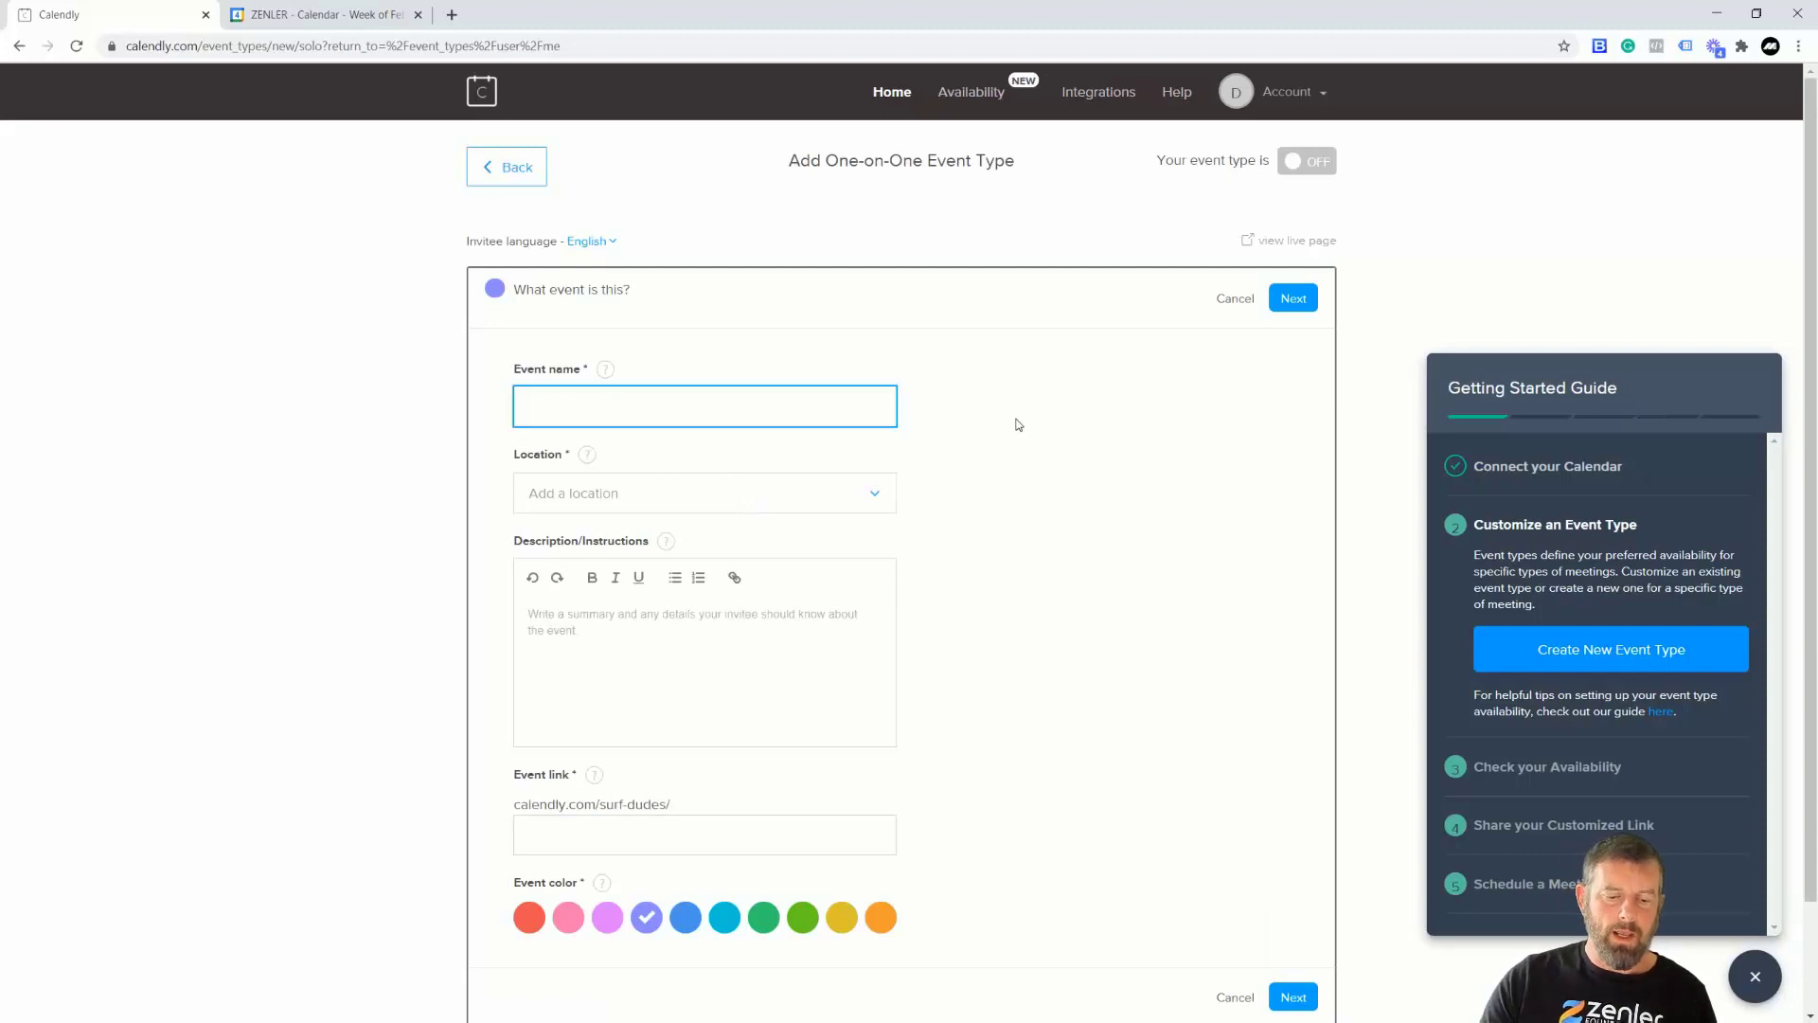
{"action": "type", "text": "Live "}
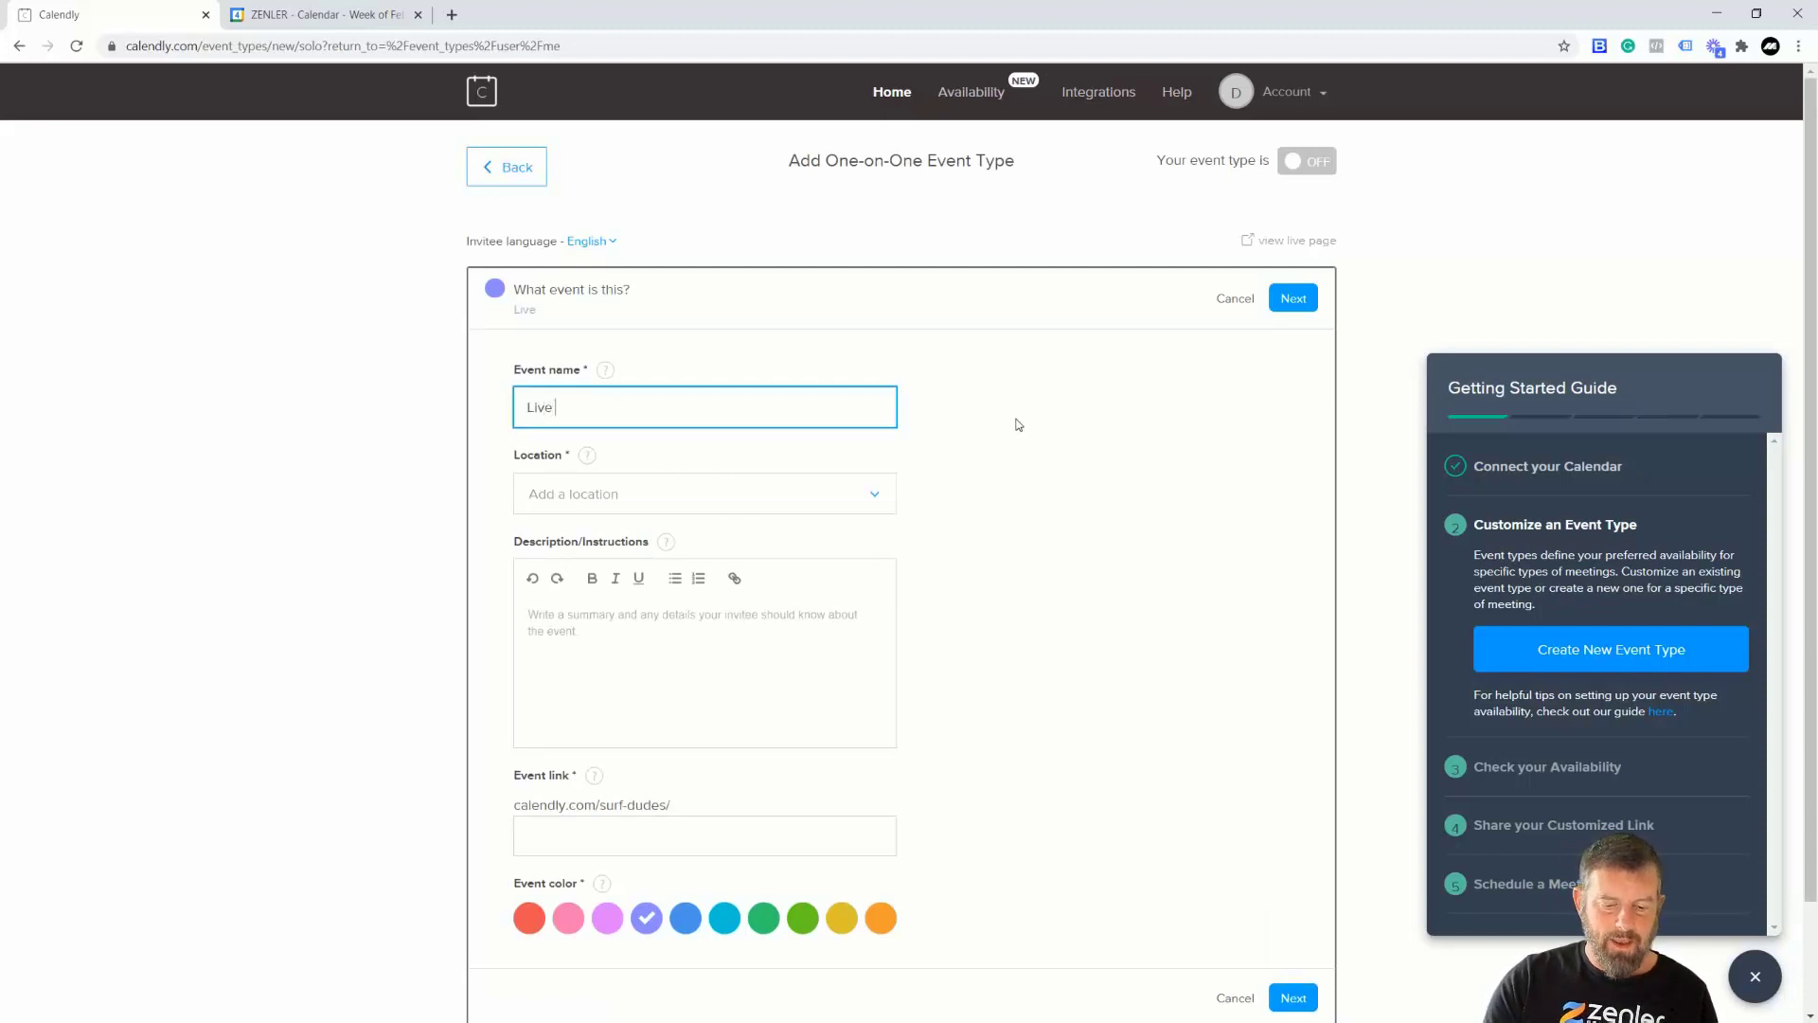
{"action": "type", "text": "Handhol"}
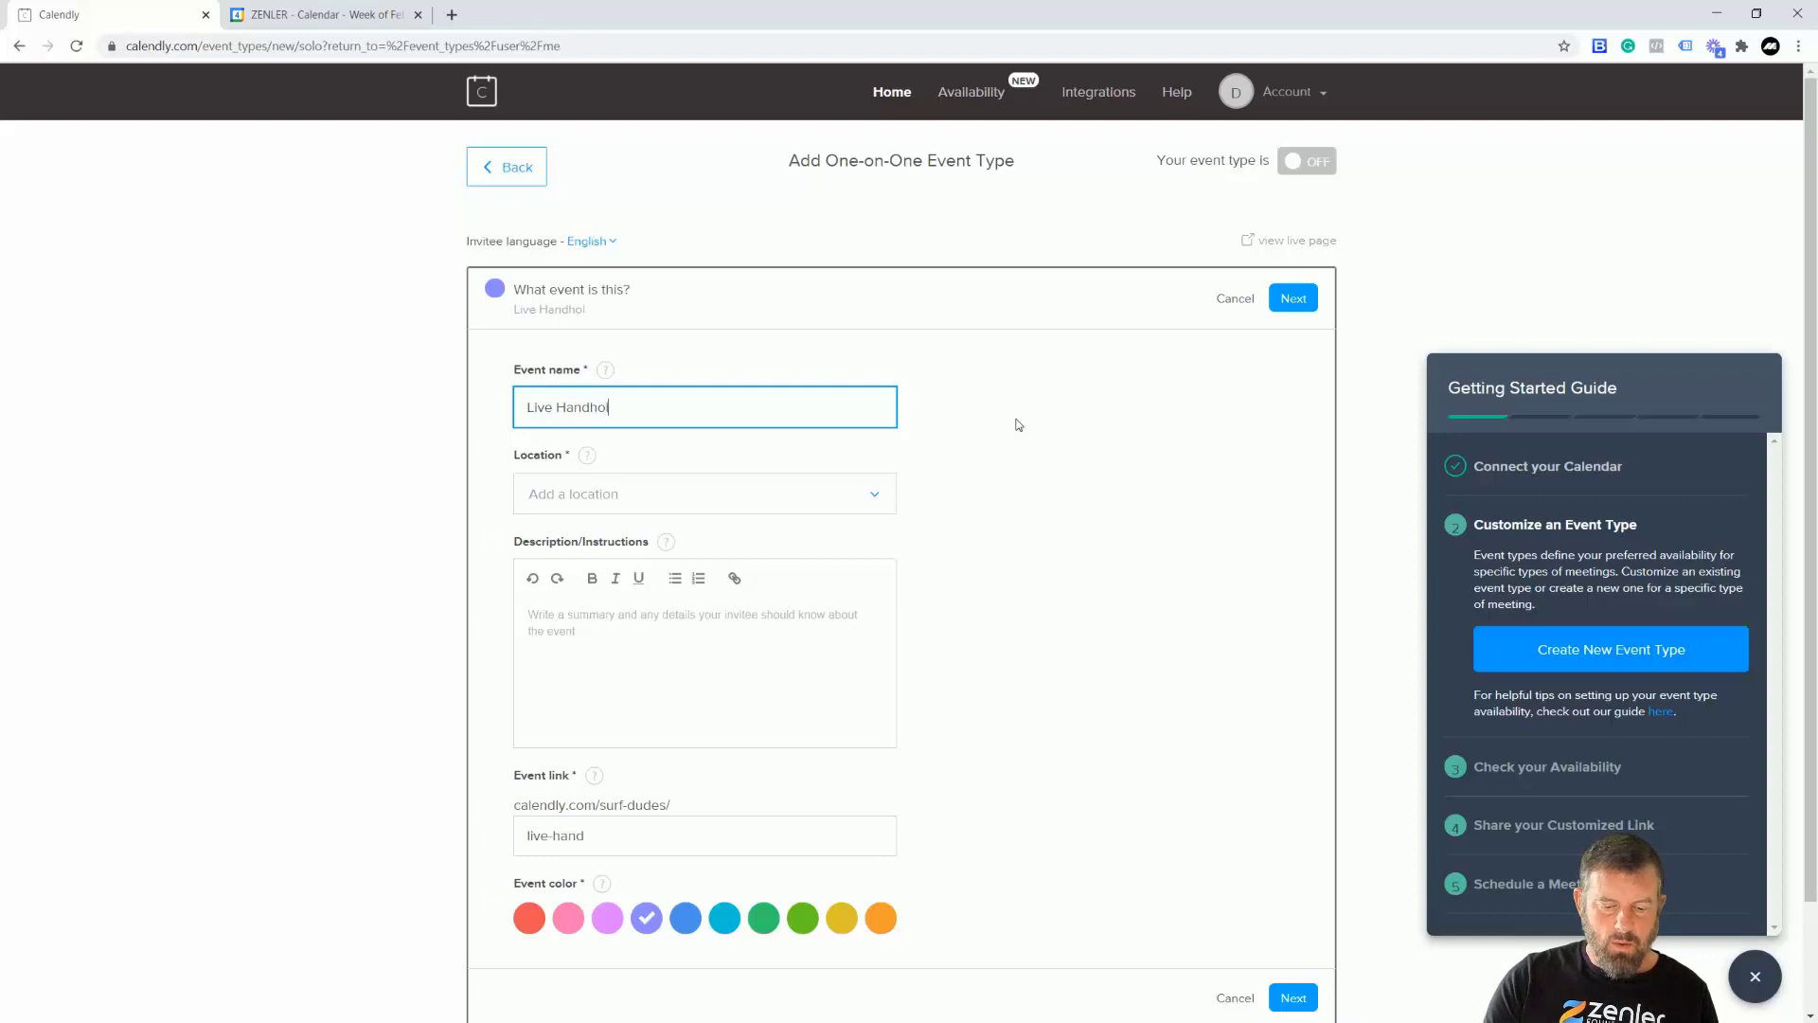
{"action": "type", "text": "ding hour"}
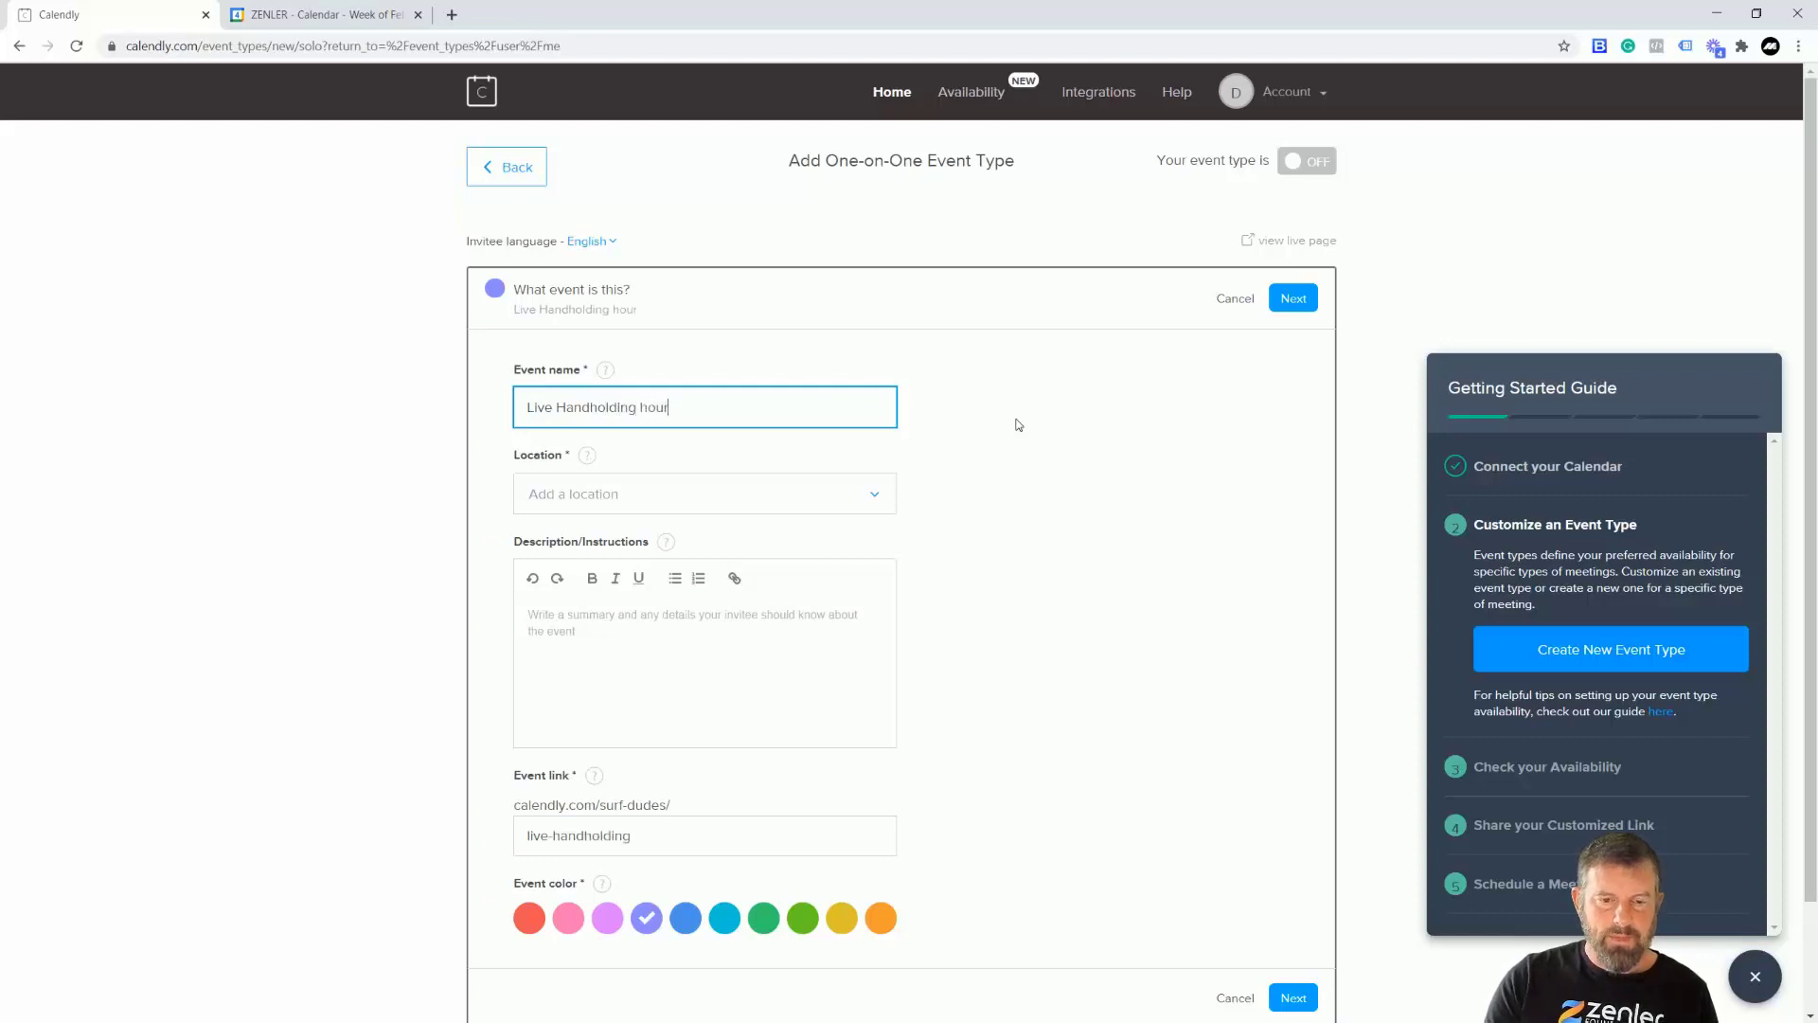
Set the event's location to Zoom
{"action": "left_click", "coordinate": [633, 494]}
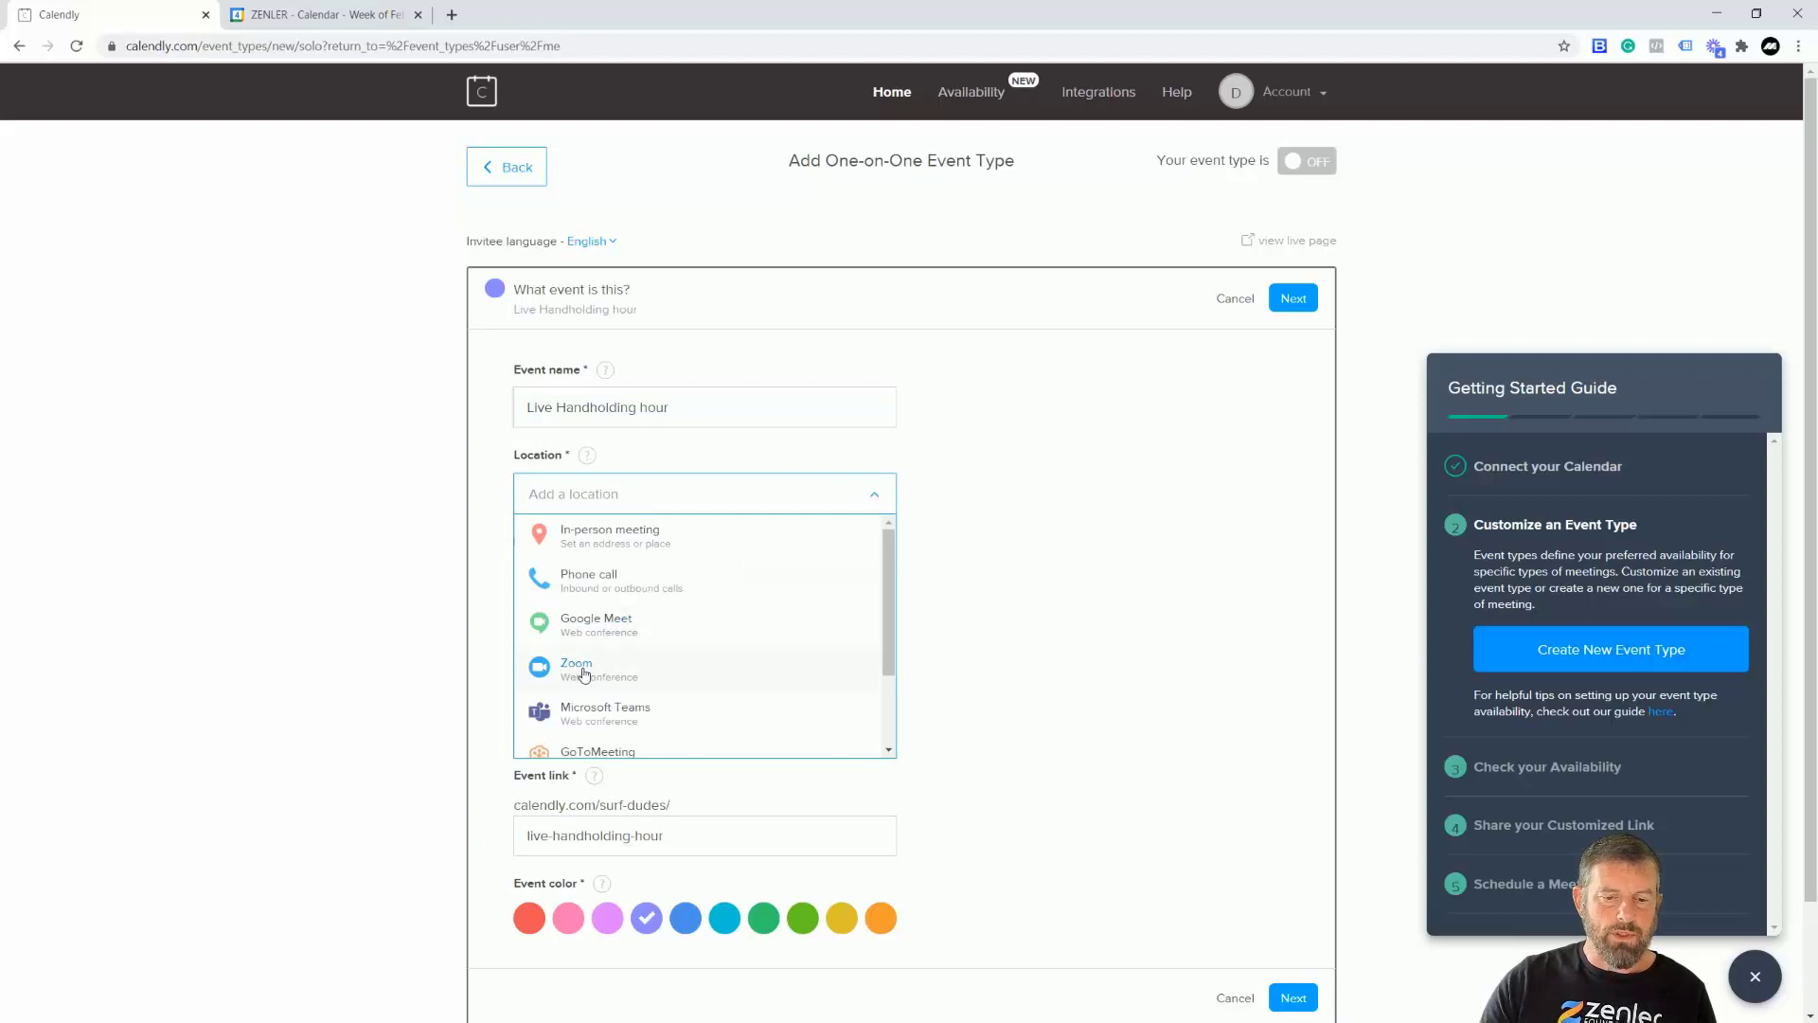
{"action": "scroll", "coordinate": [584, 674], "scroll_direction": "down", "scroll_amount": 1}
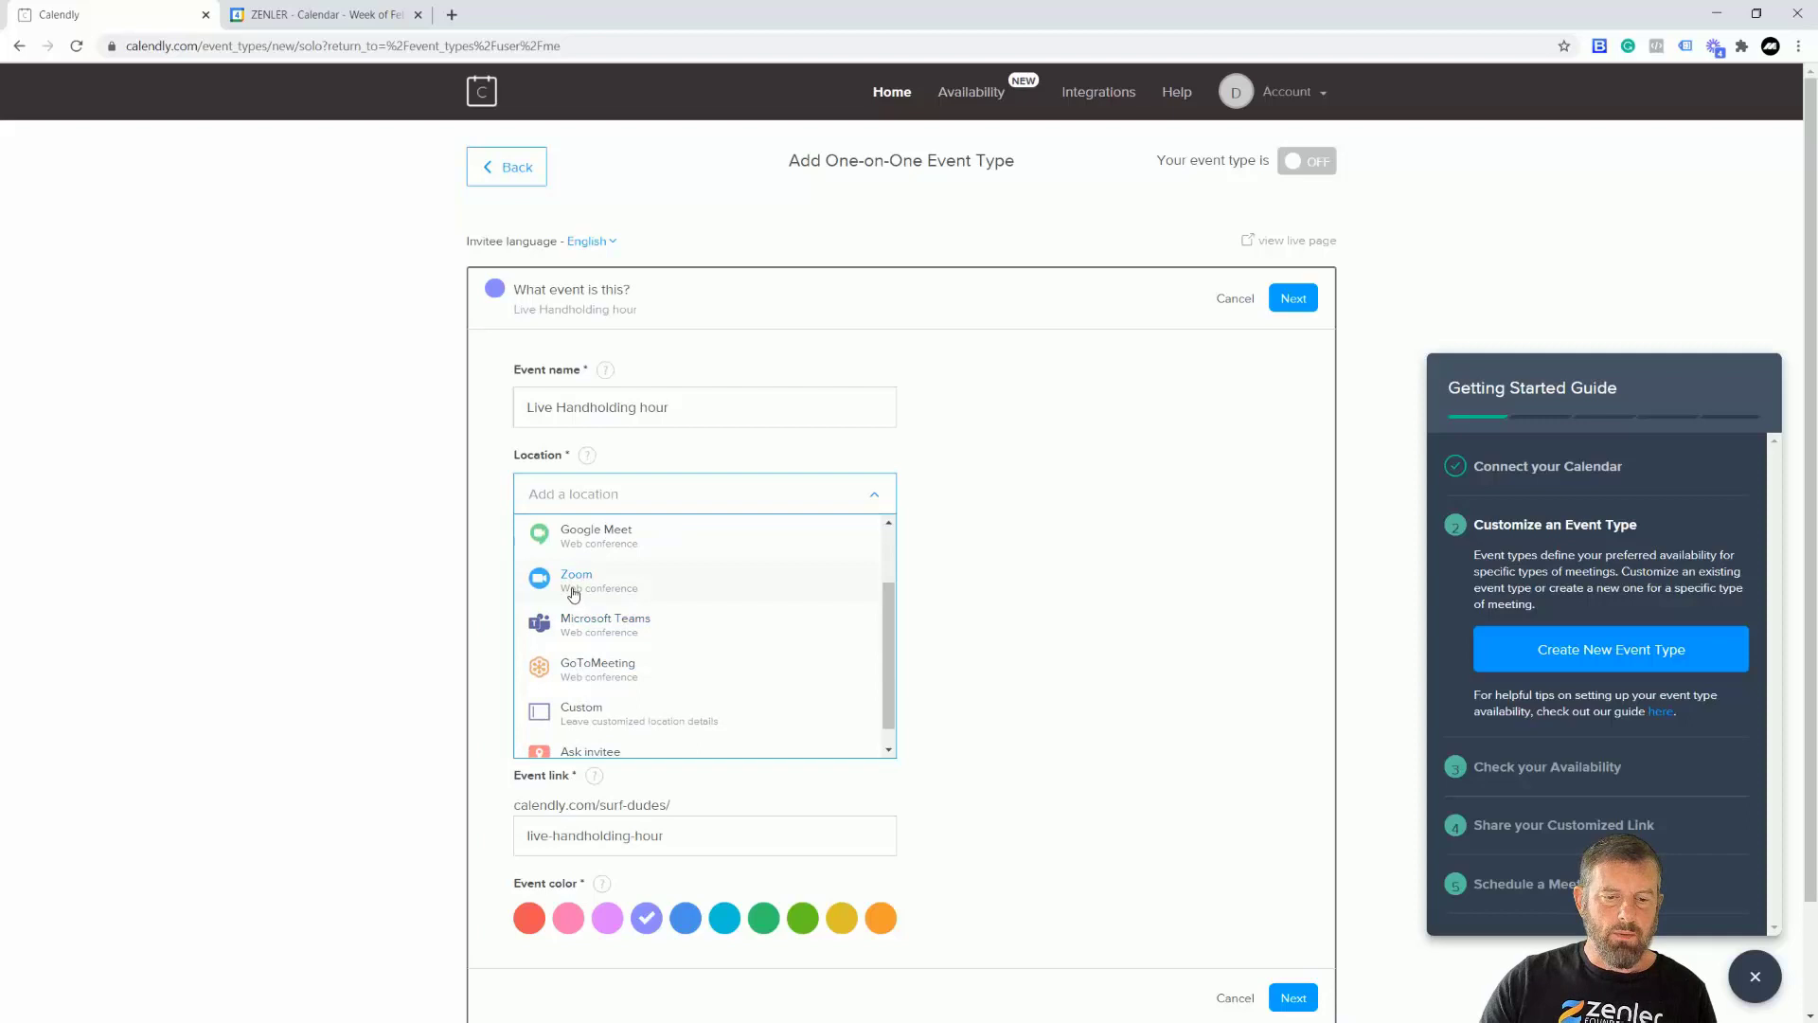
{"action": "scroll", "coordinate": [575, 592], "scroll_direction": "up", "scroll_amount": 2}
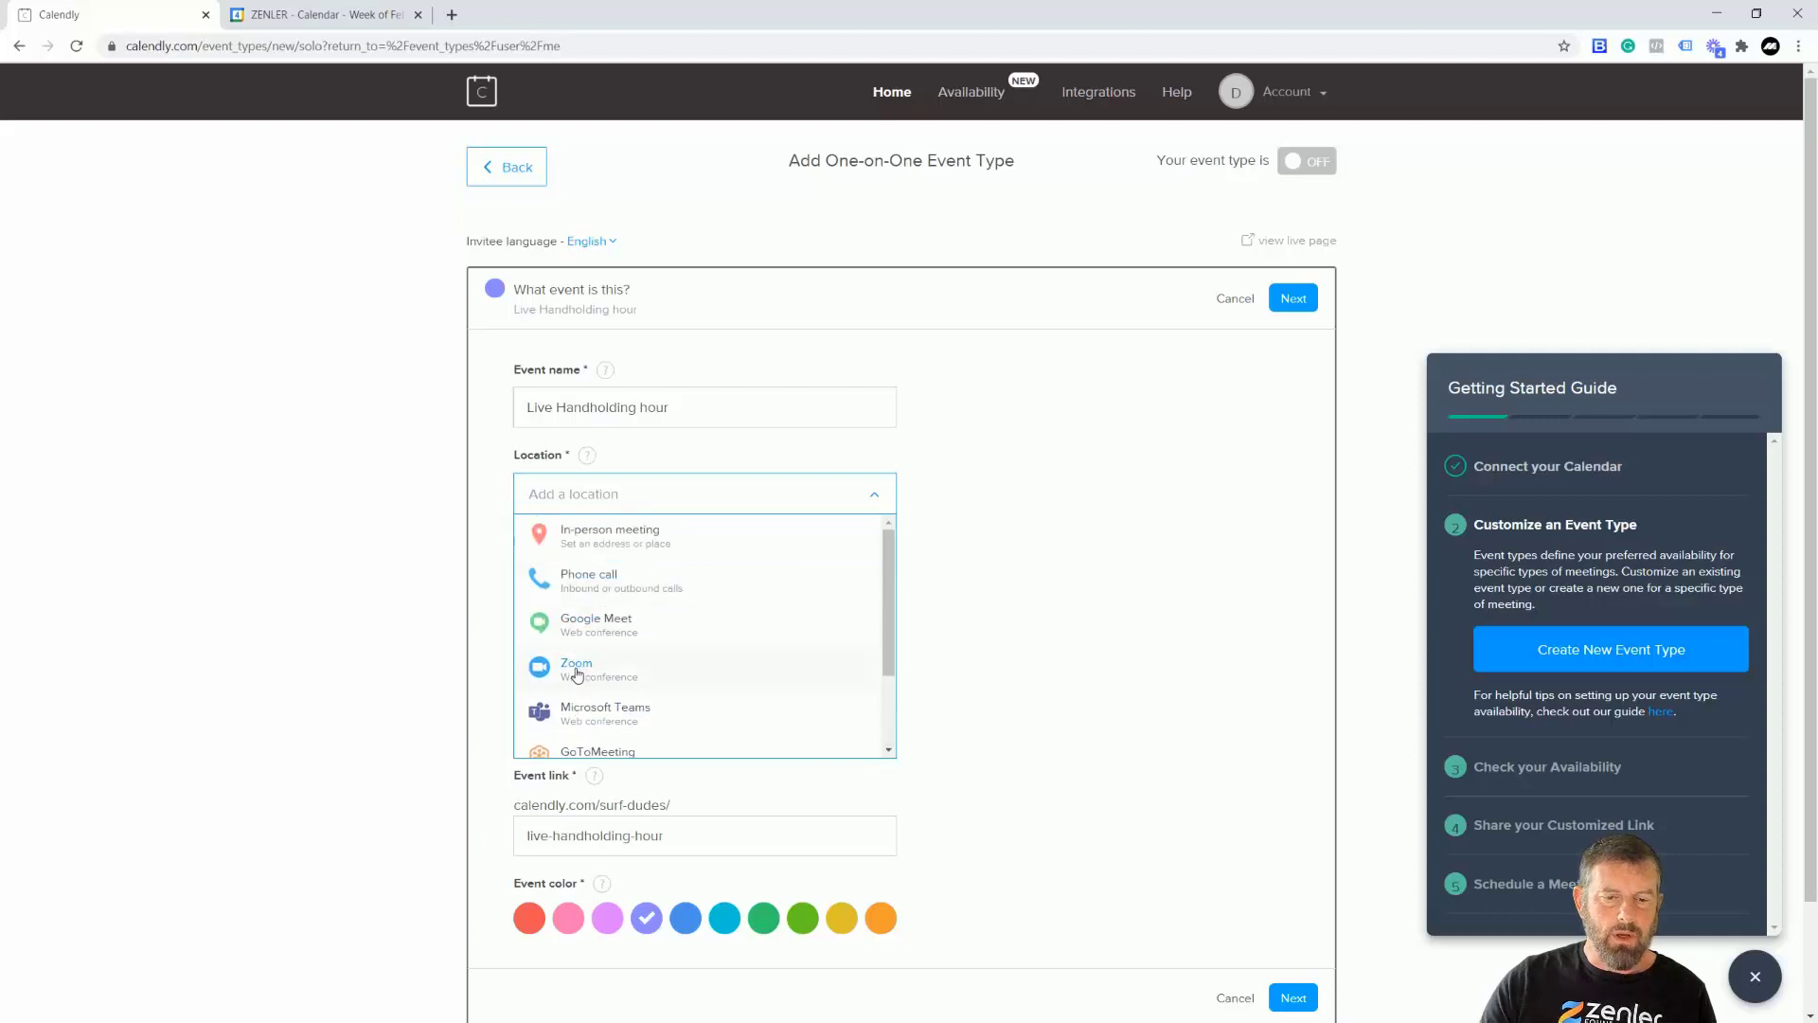
{"action": "left_click", "coordinate": [577, 661]}
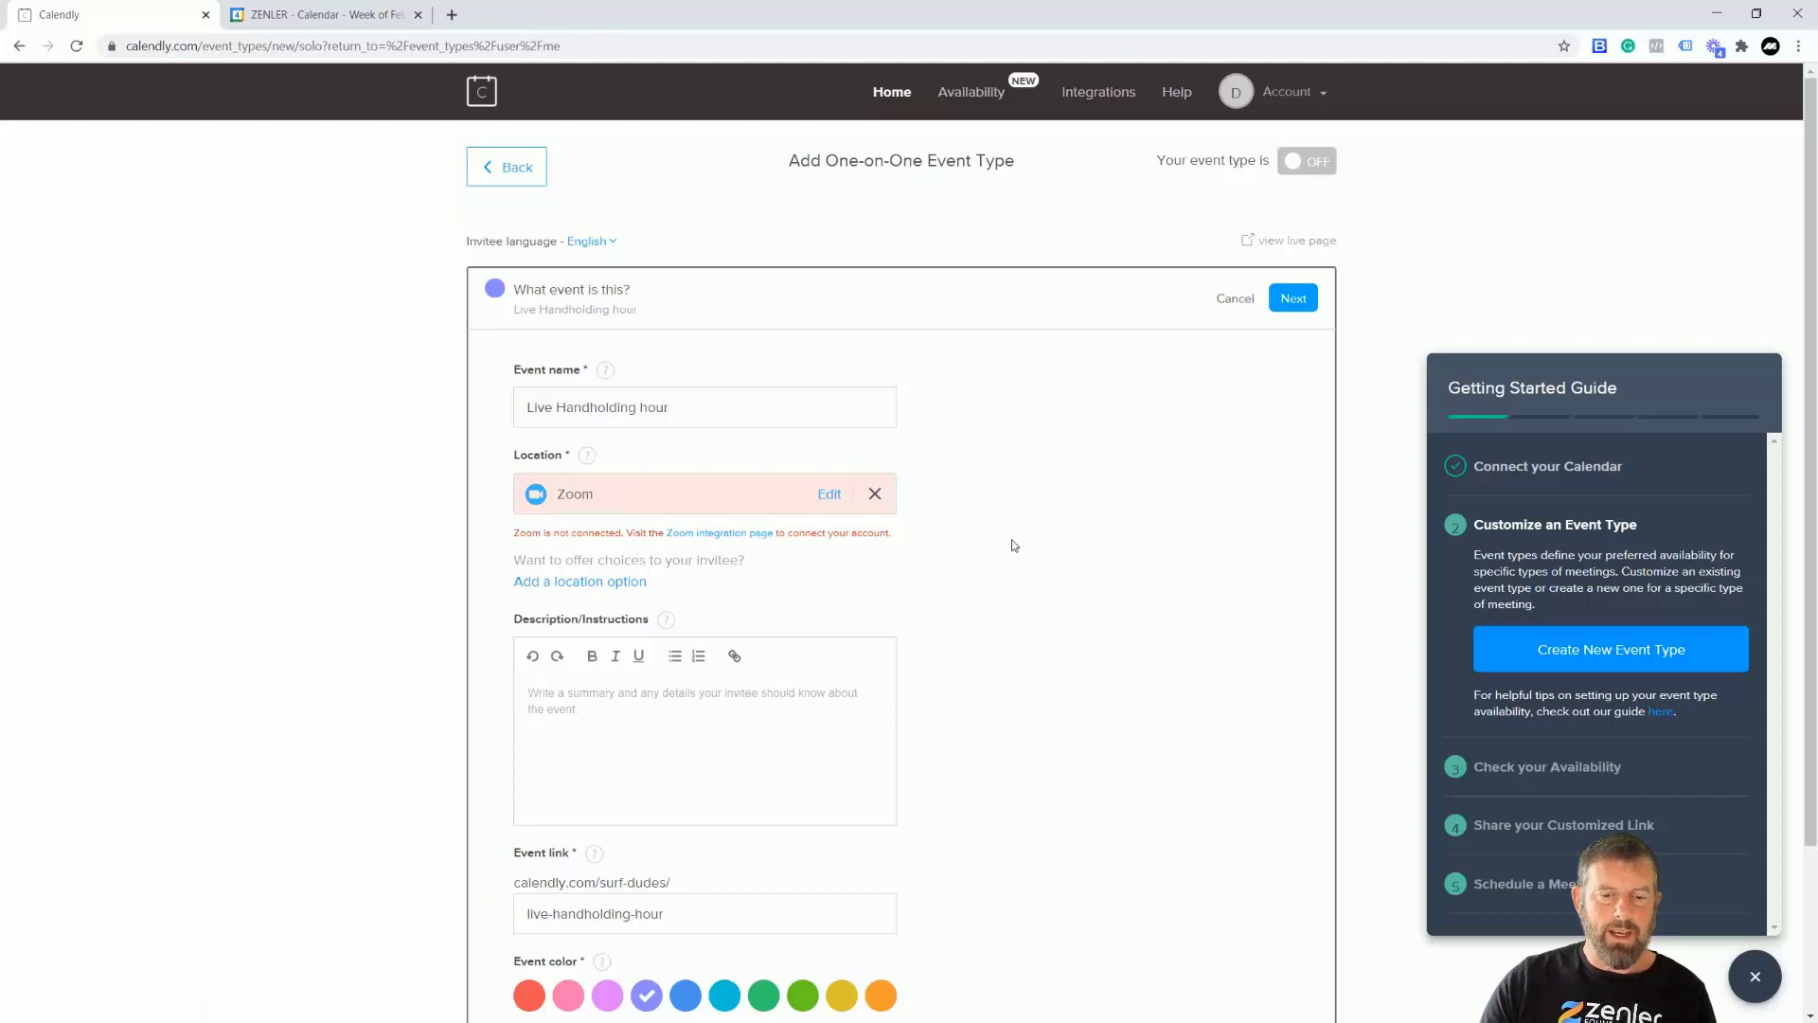
{"action": "left_click", "coordinate": [830, 495]}
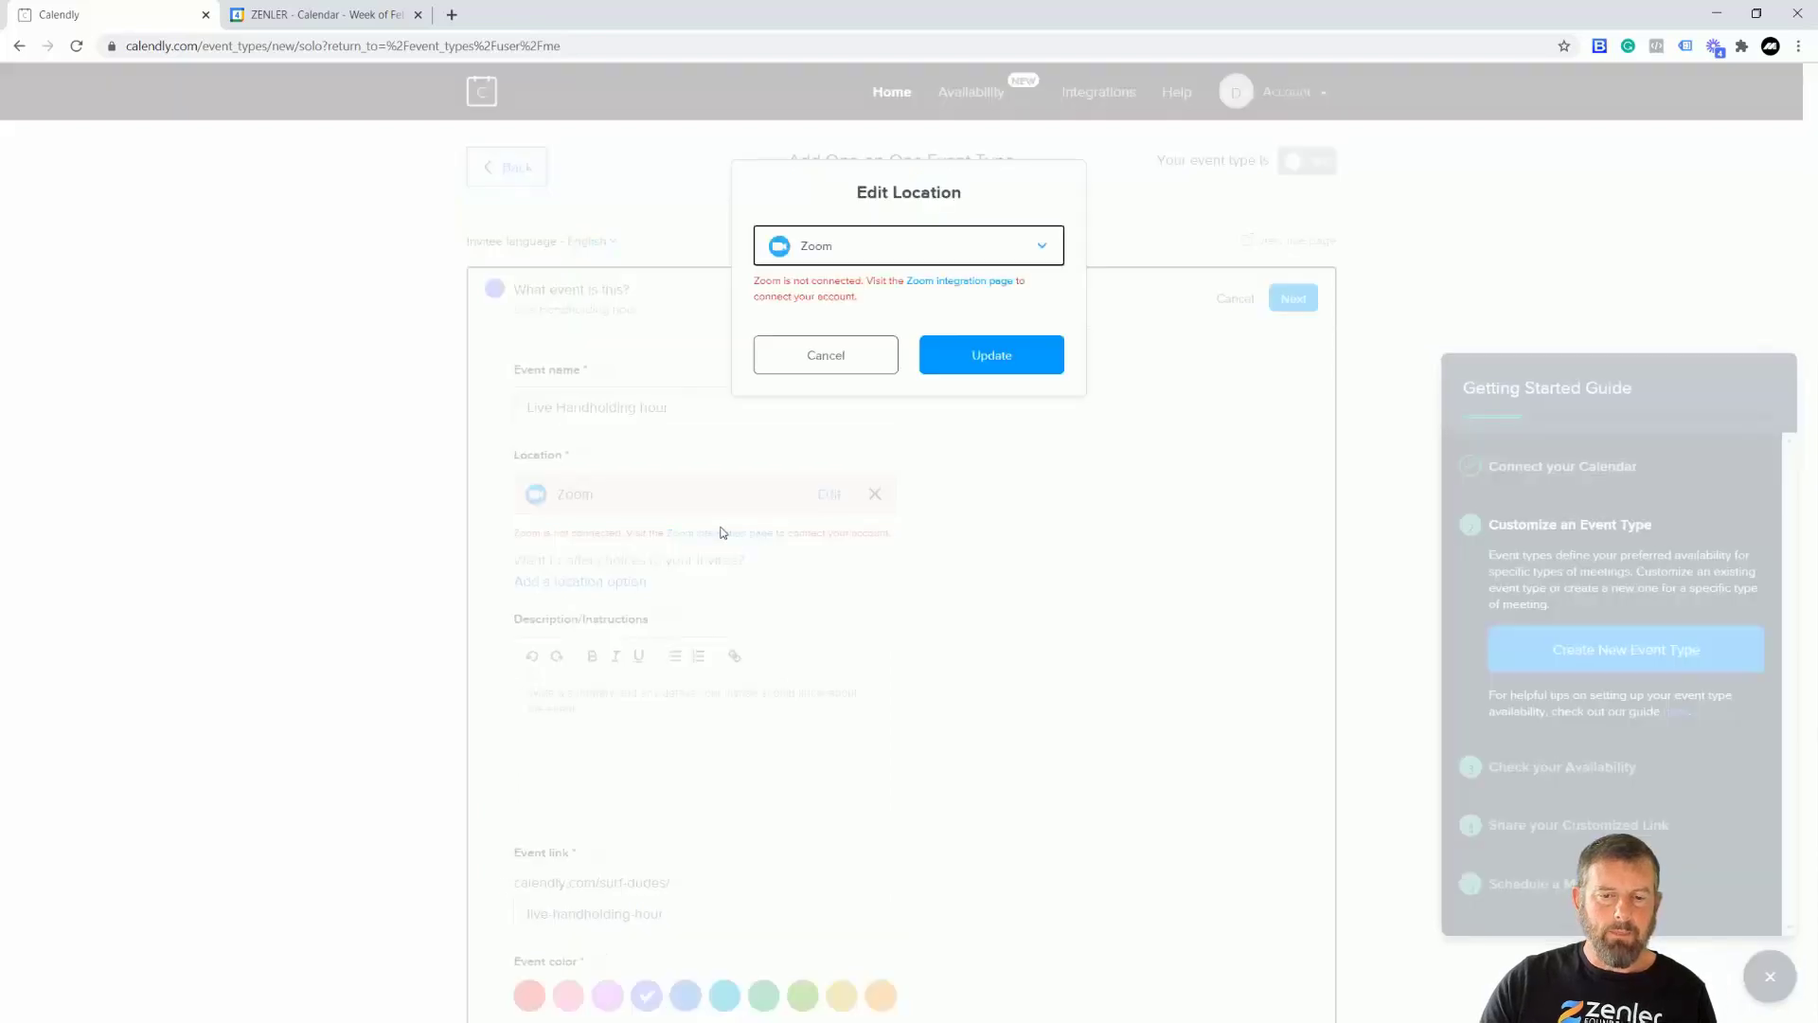
{"action": "left_click", "coordinate": [1035, 252]}
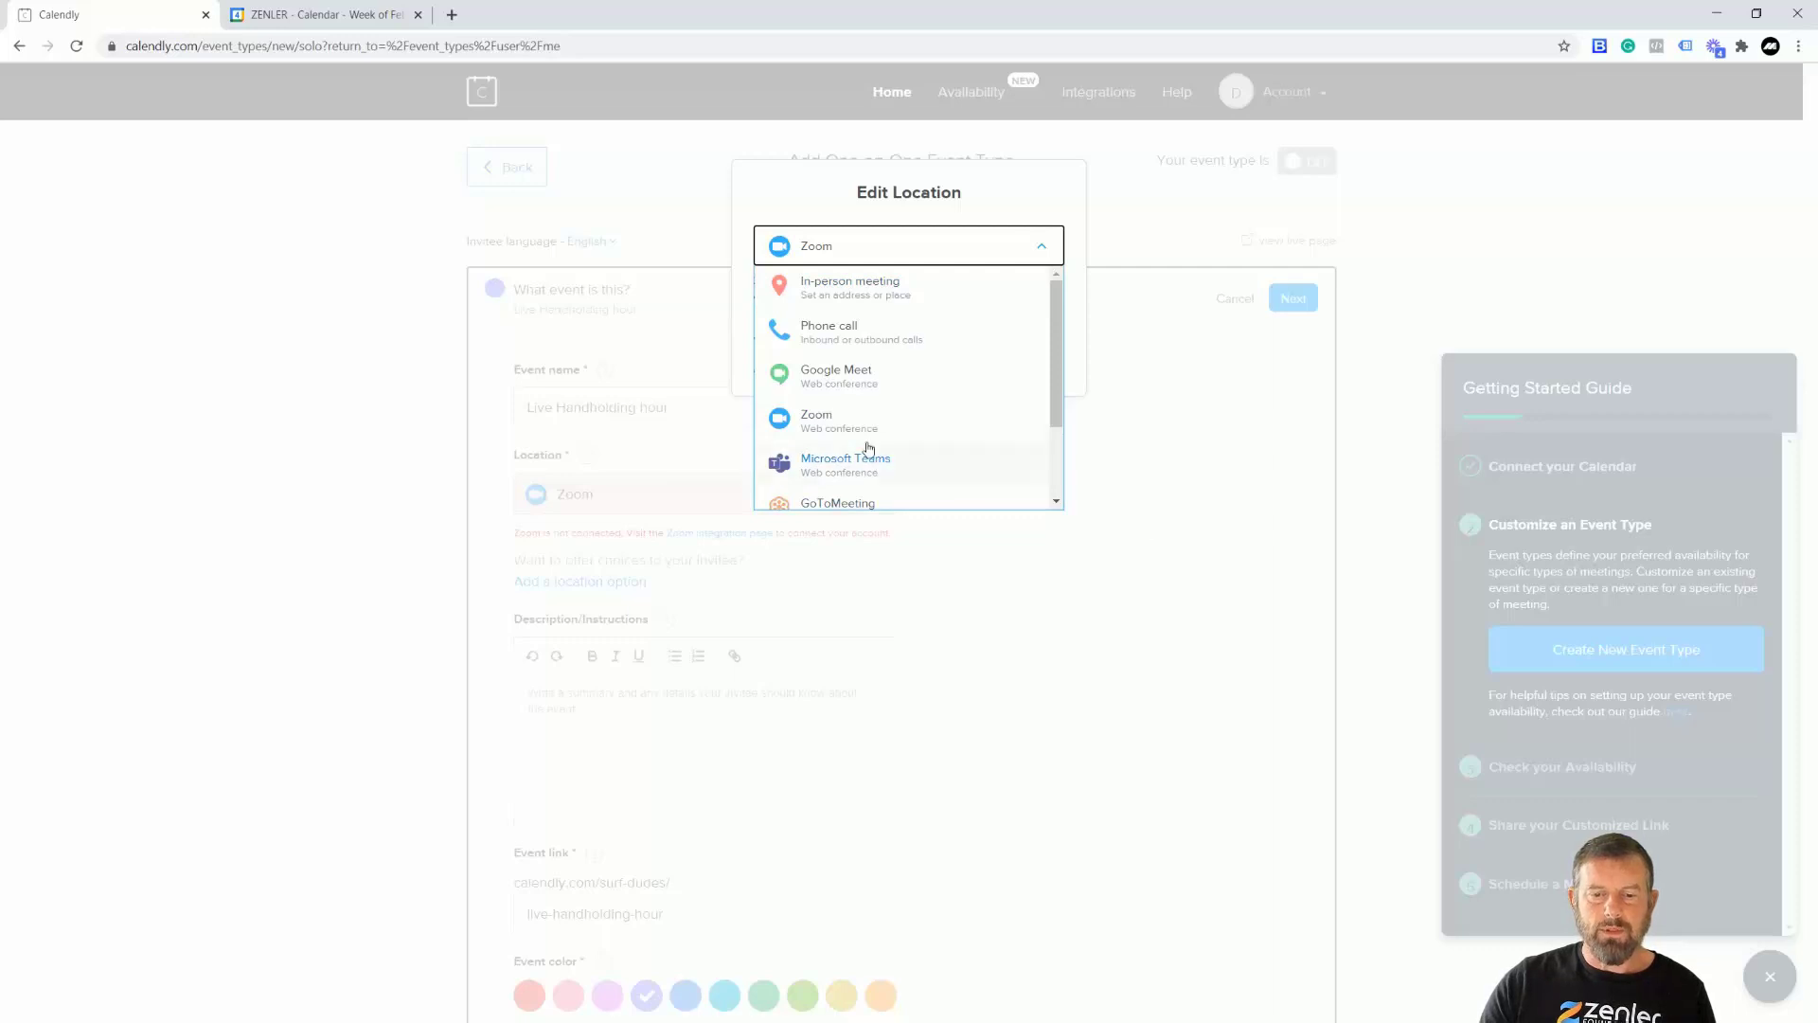
{"action": "scroll", "coordinate": [895, 428], "scroll_direction": "down", "scroll_amount": 2}
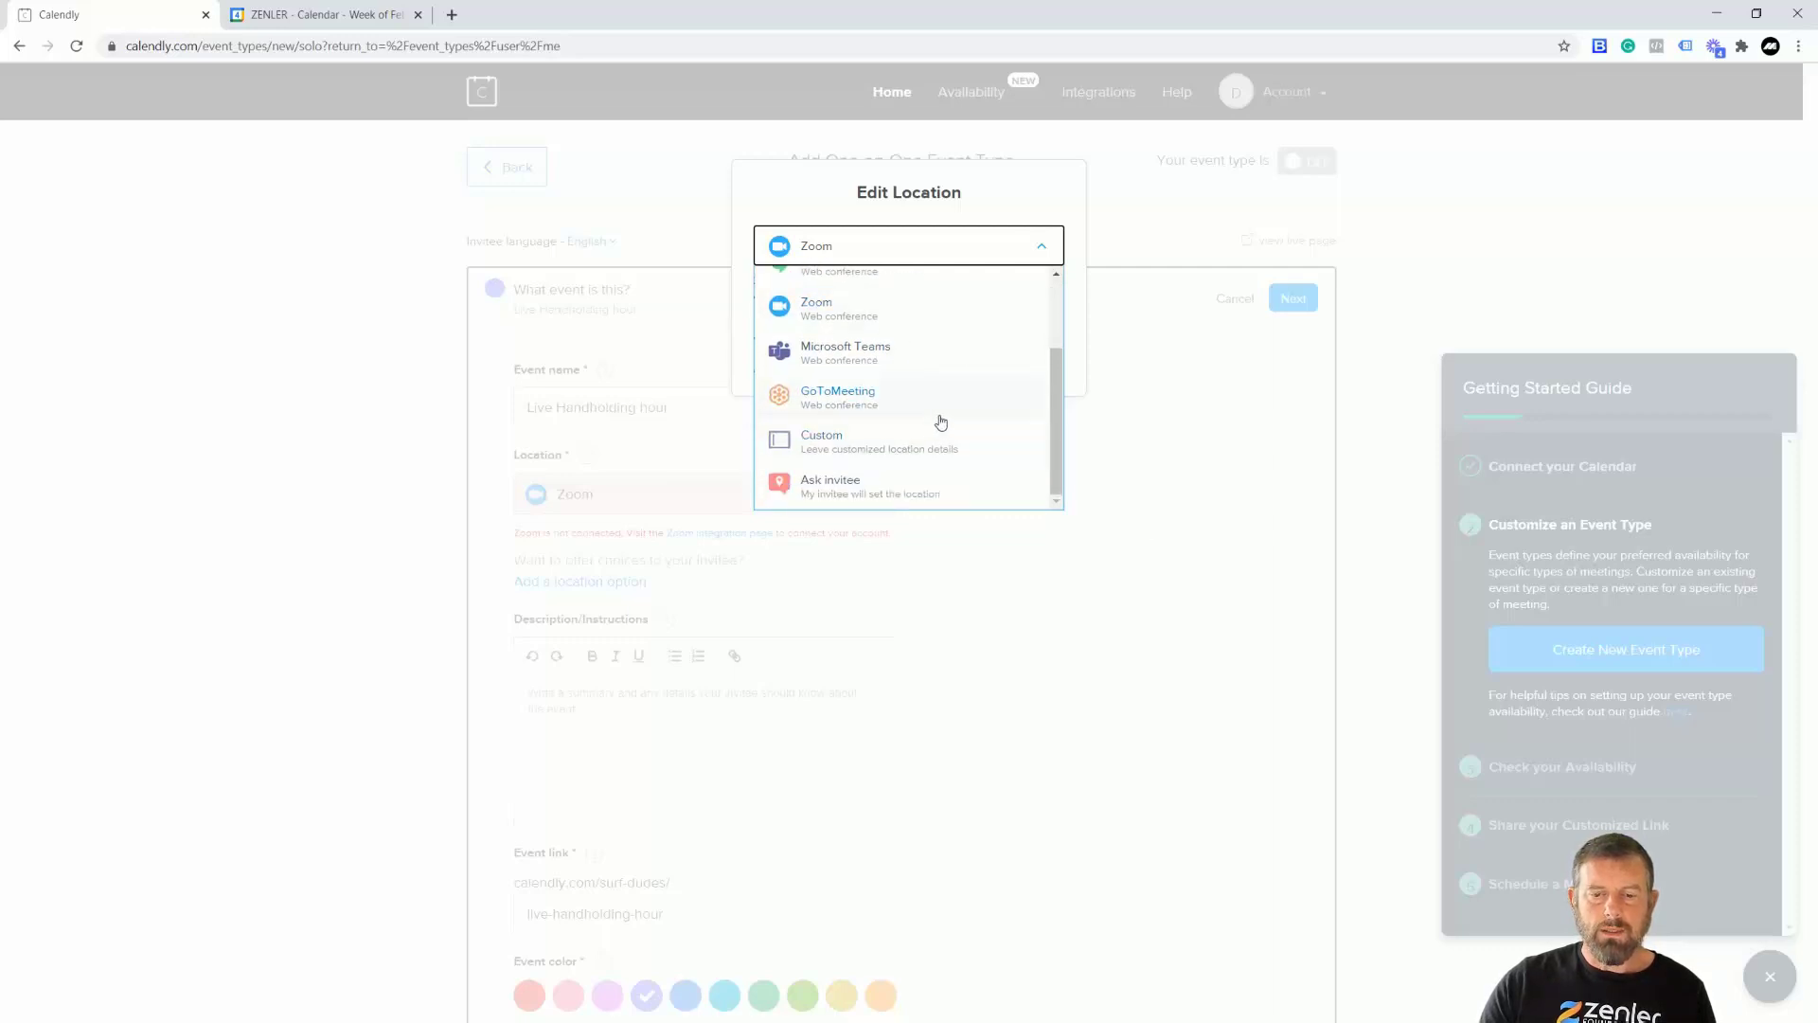
{"action": "left_click", "coordinate": [1009, 586]}
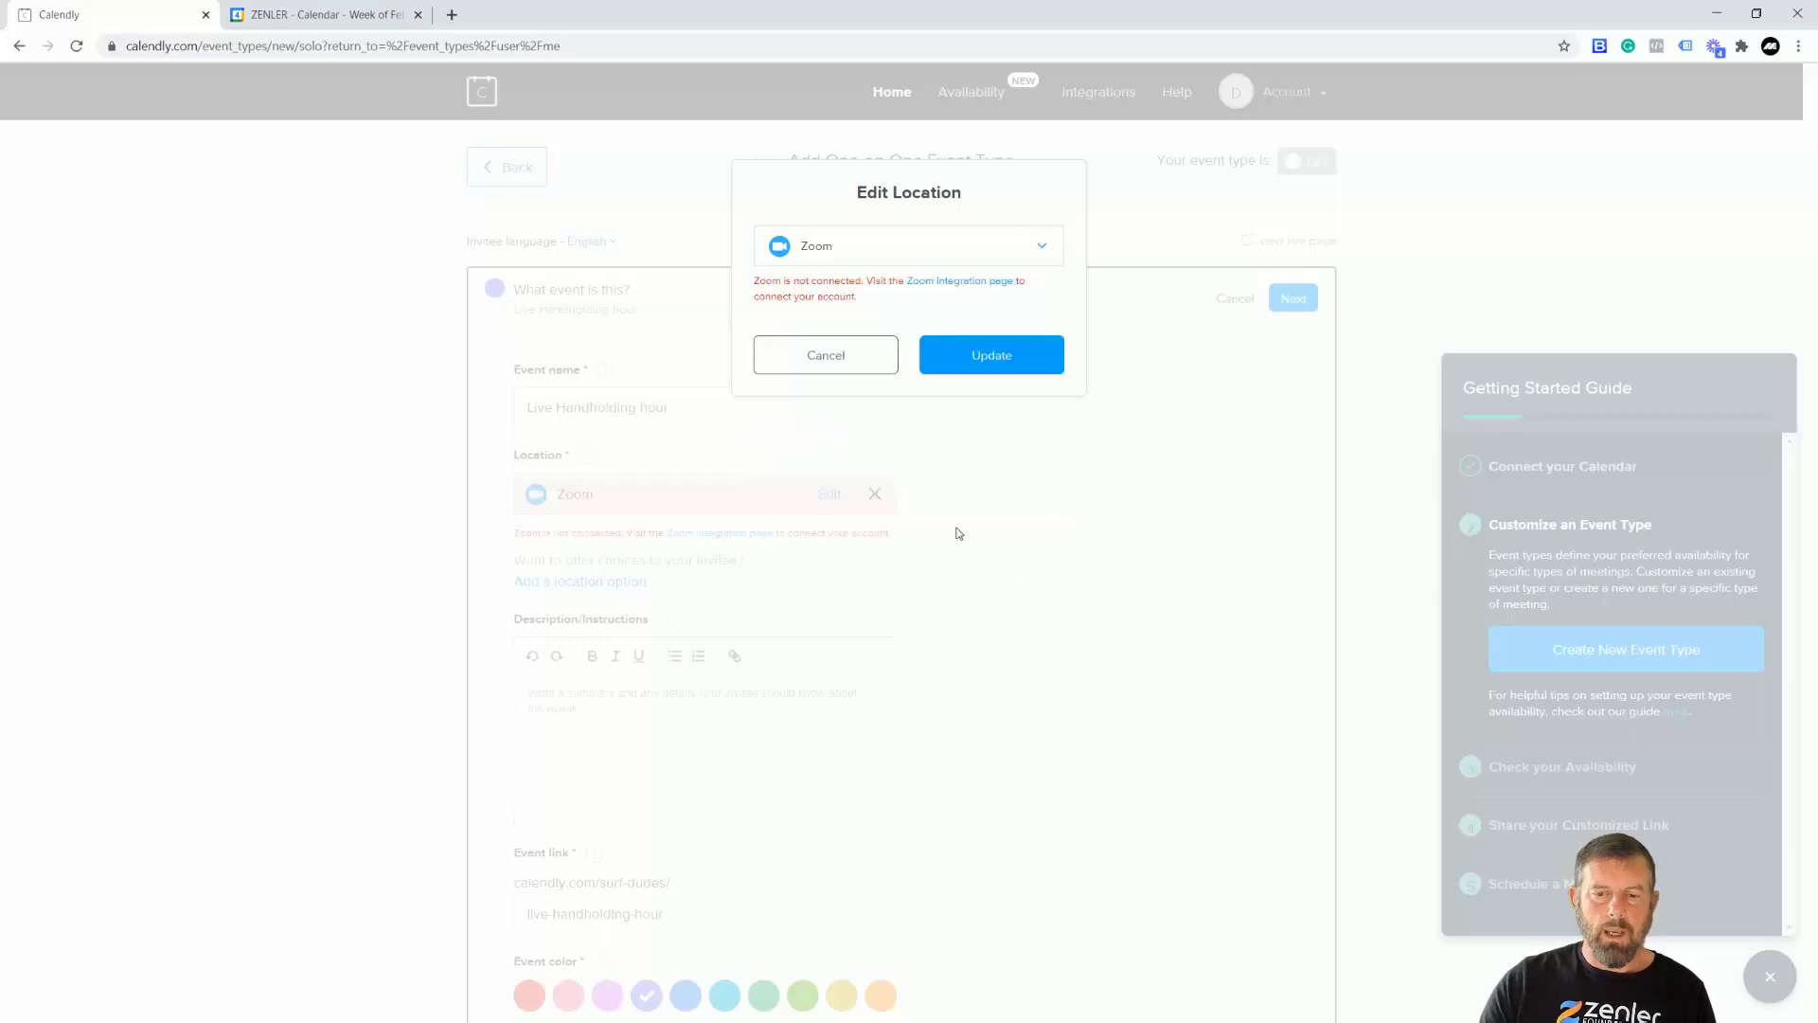
{"action": "left_click", "coordinate": [857, 357]}
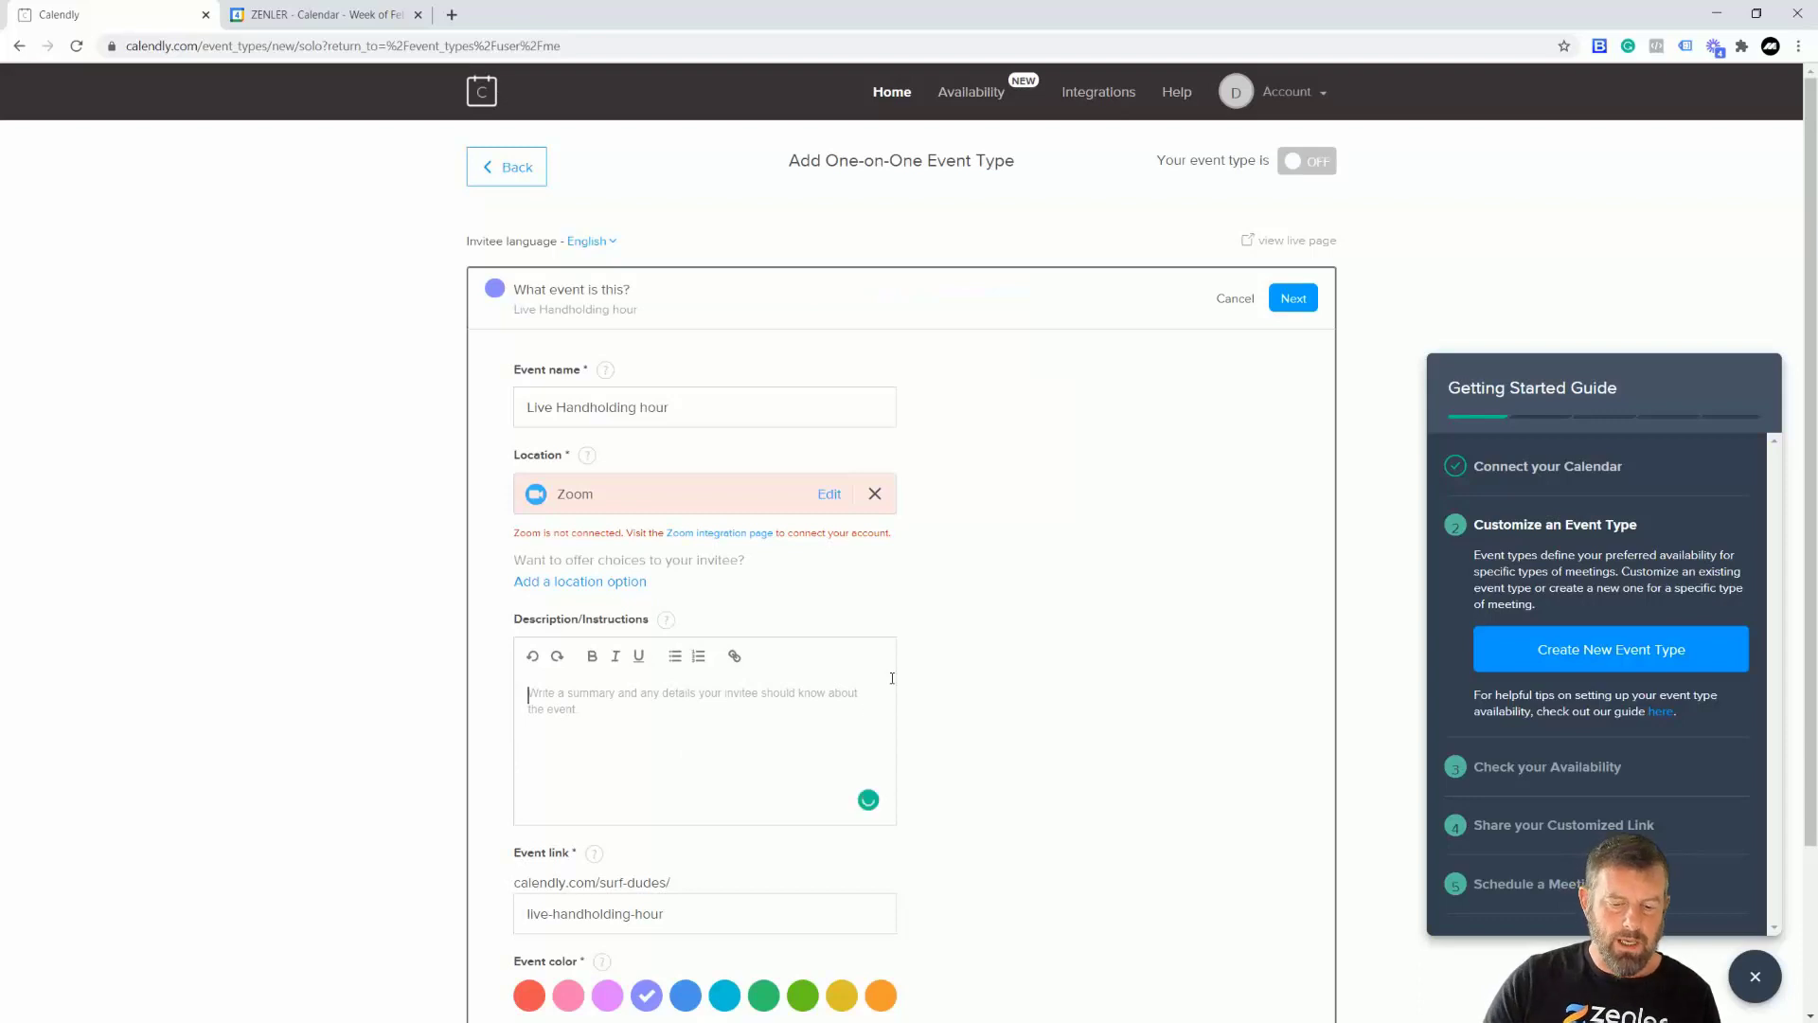
Write the event description "An hour of help by us at Surf-Dudes"
{"action": "type", "text": "An hour of hel"}
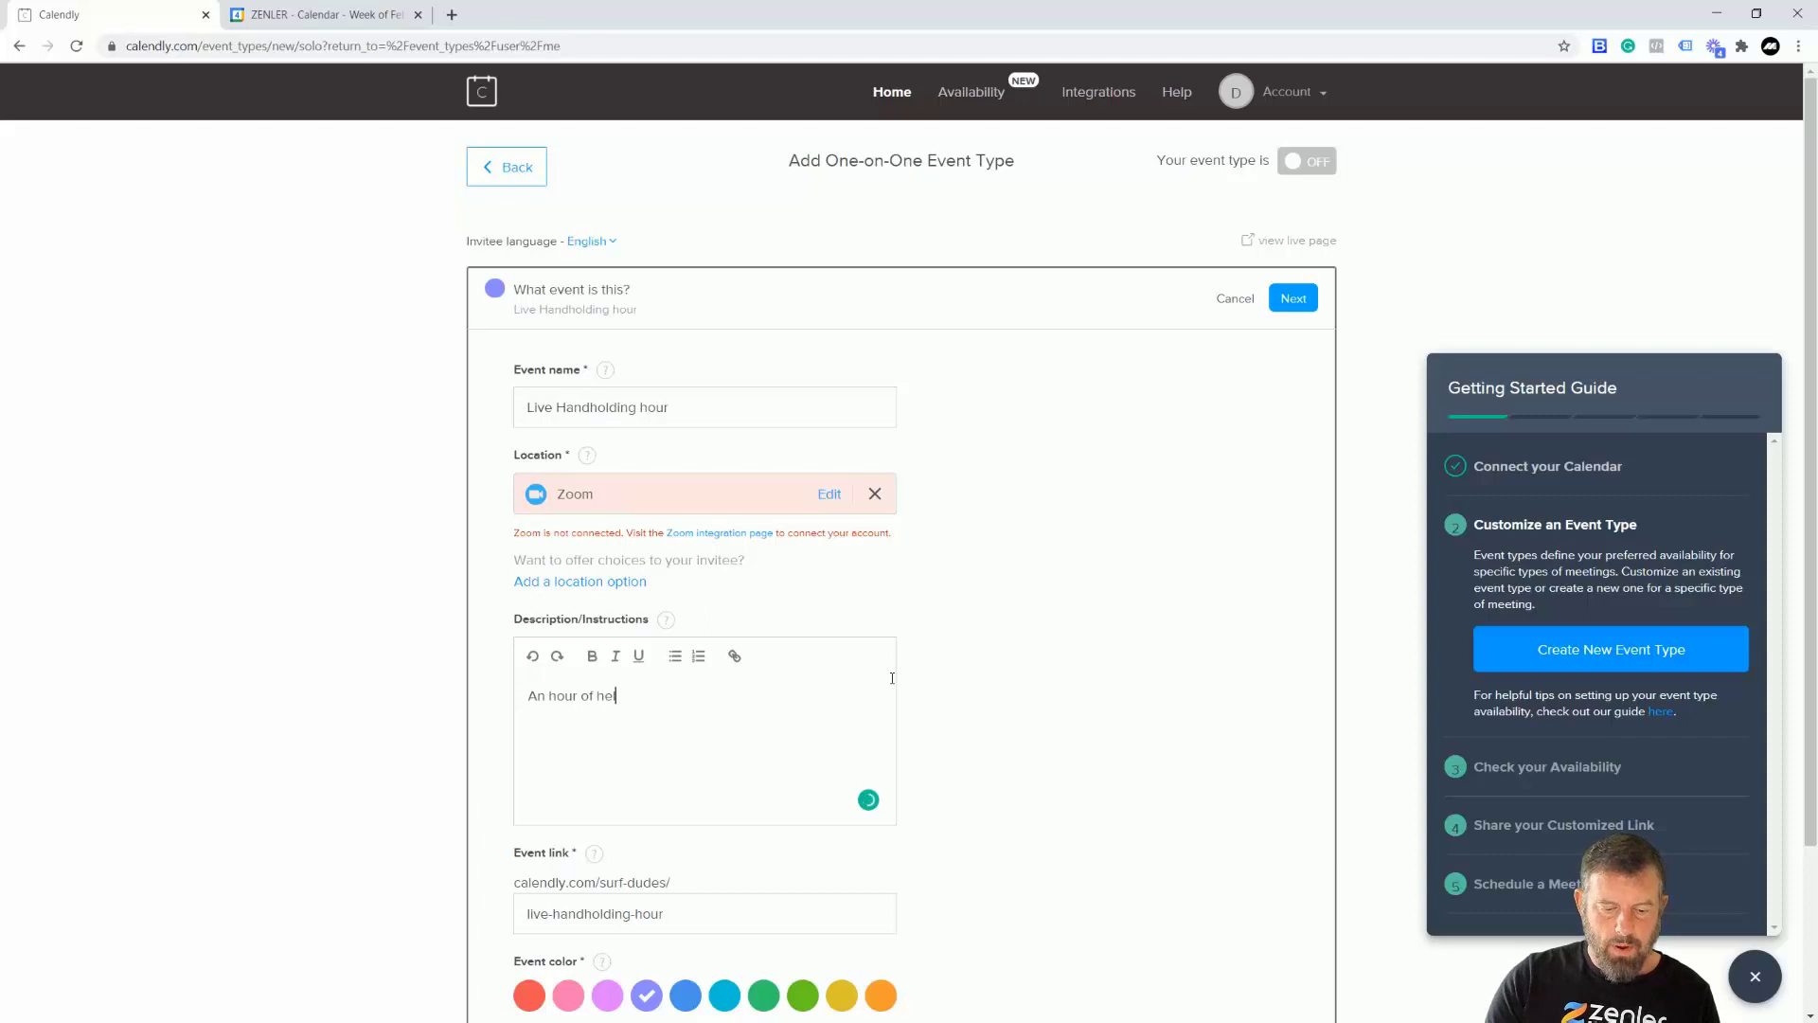
{"action": "type", "text": "p by u"}
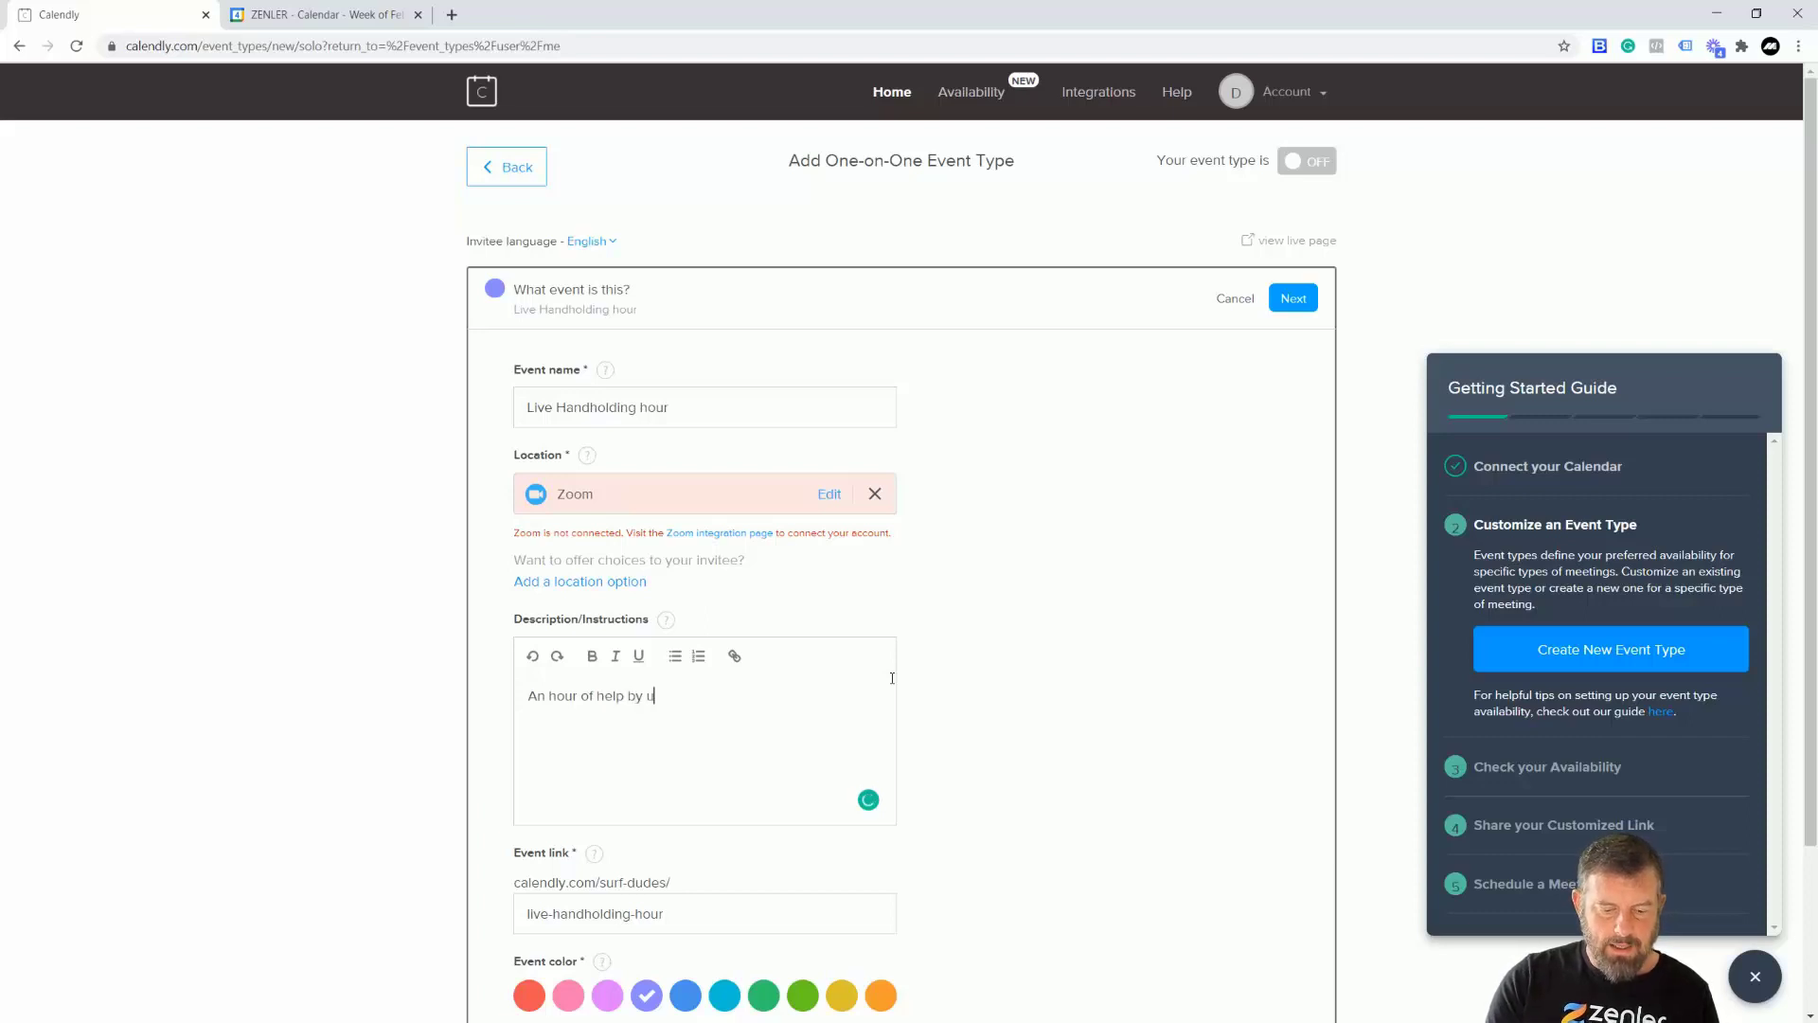
{"action": "type", "text": "s at Su"}
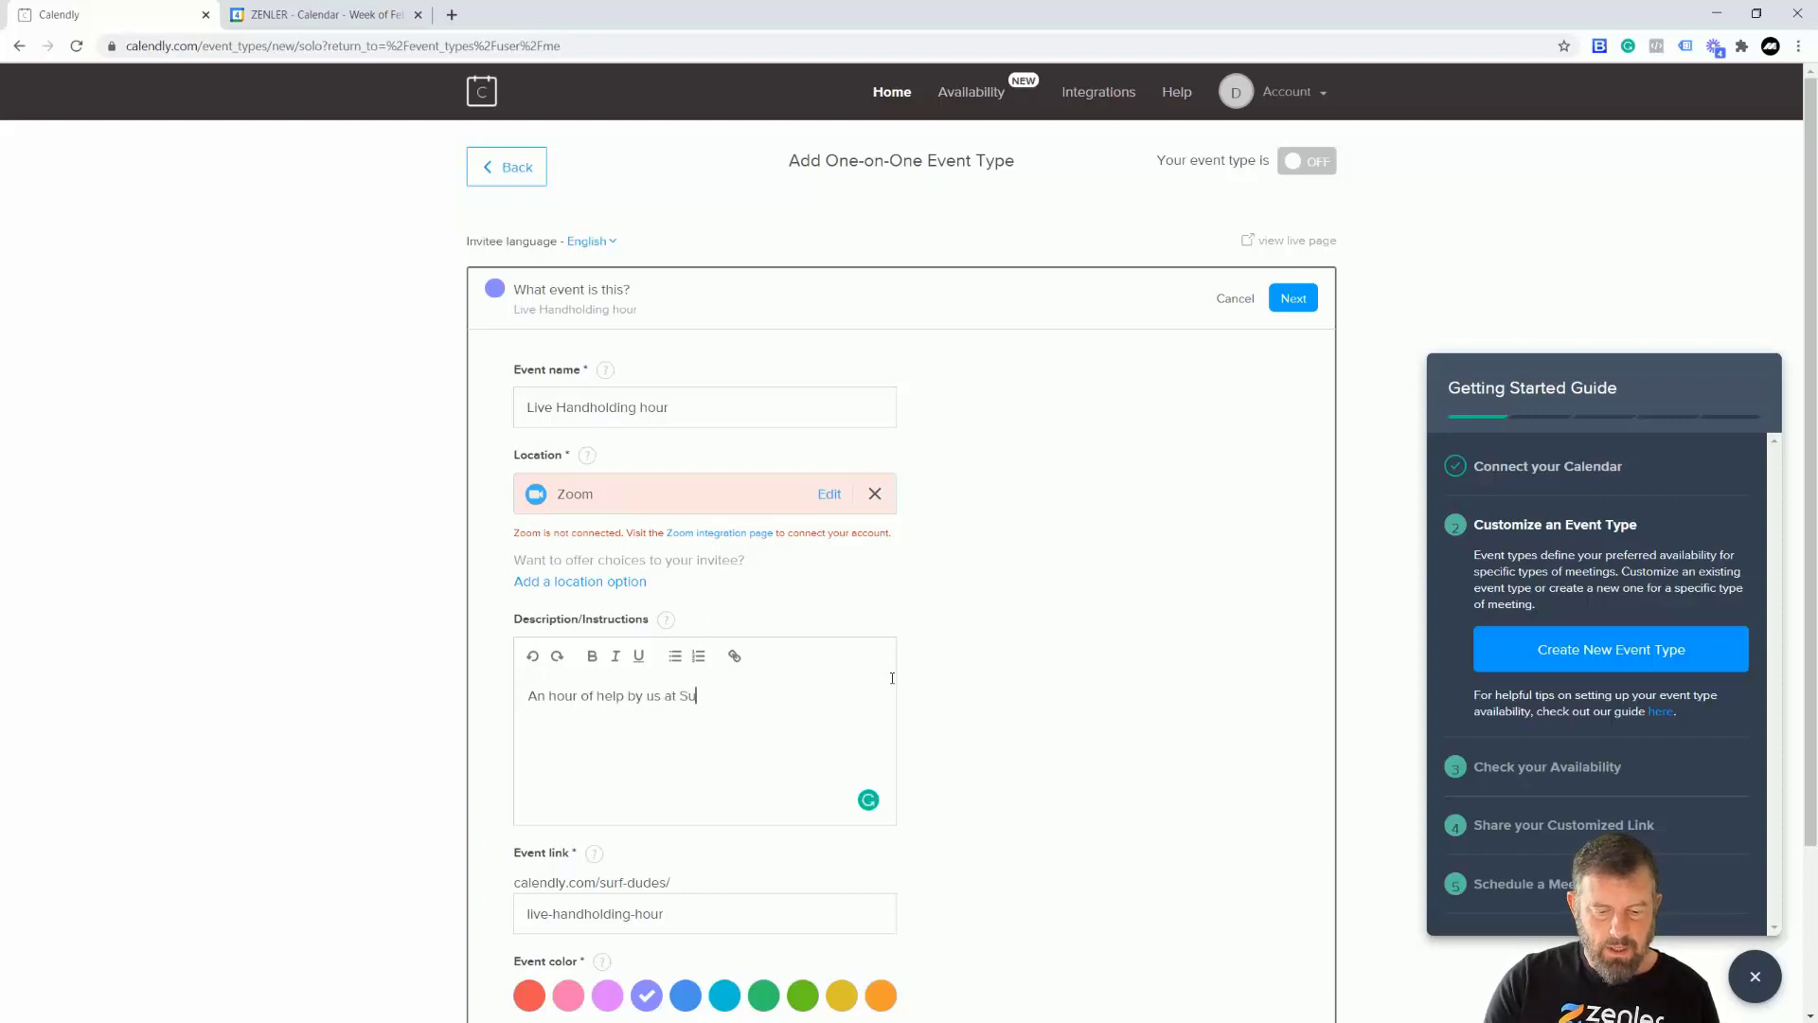
{"action": "type", "text": "rf-Dudes"}
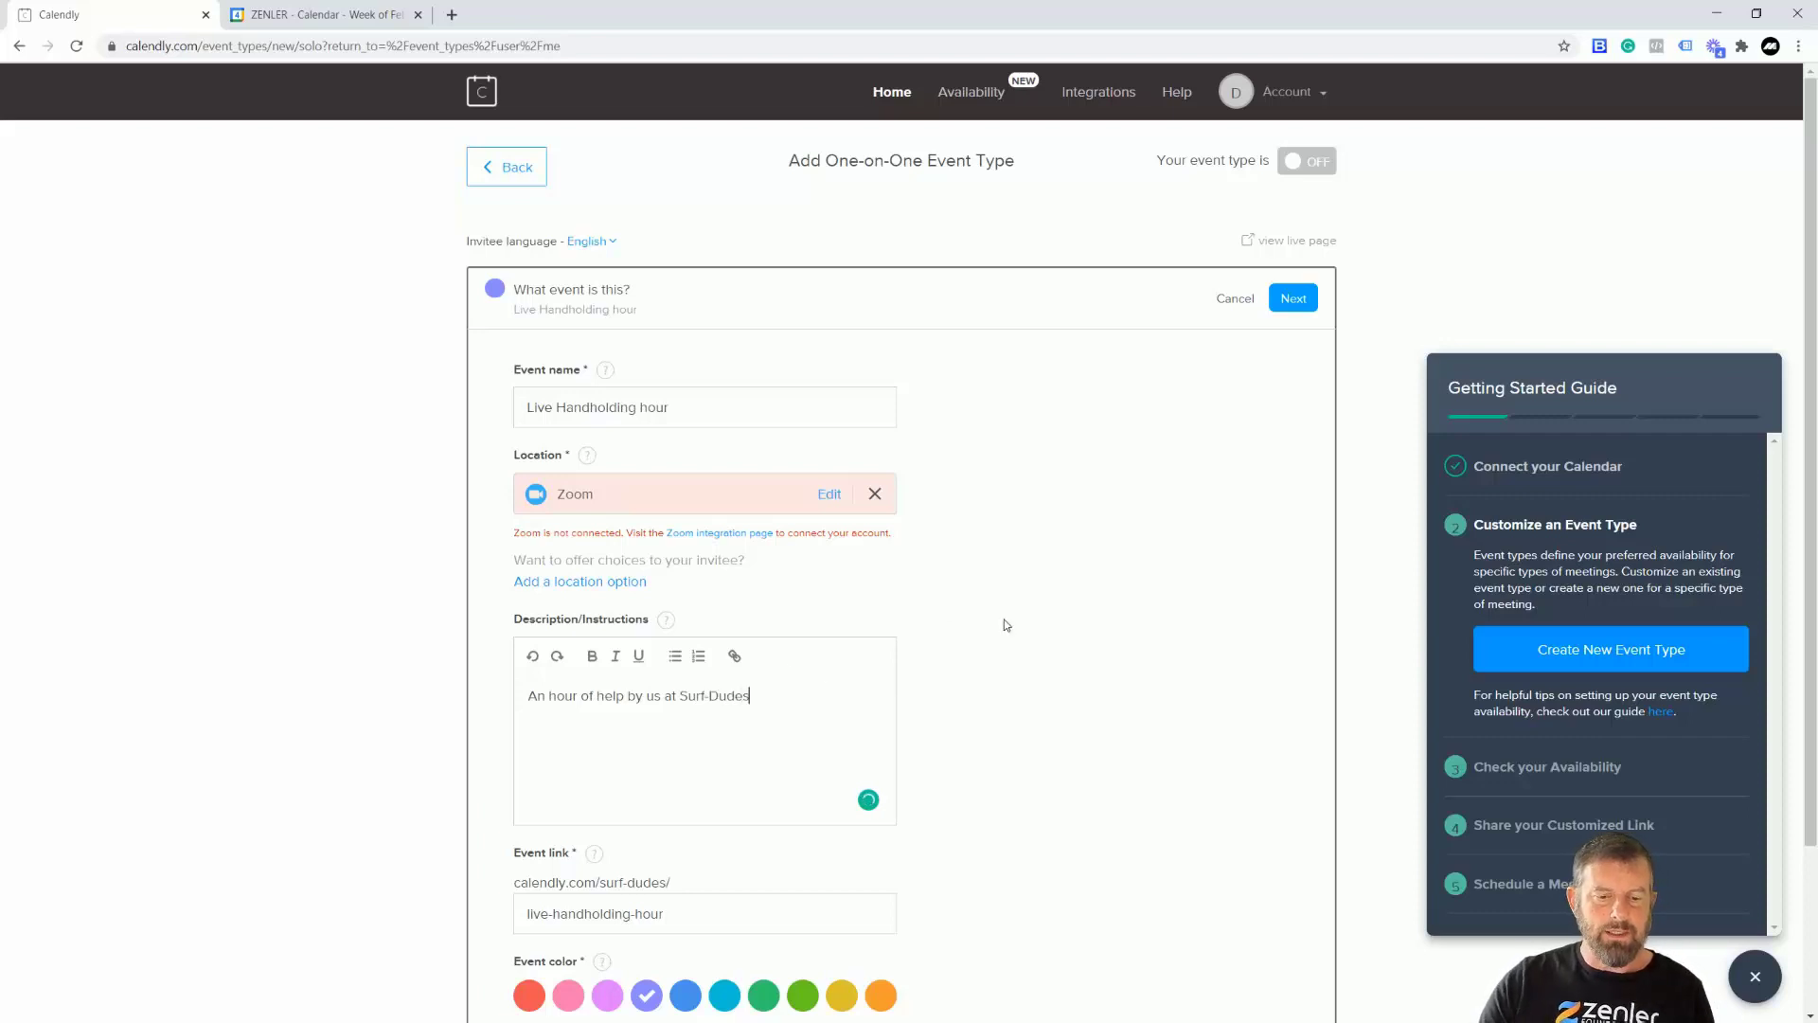
Set the event color to blue, rename the event "Live Hand holding 1 hour", and continue to its booking settings
{"action": "scroll", "coordinate": [1004, 619], "scroll_direction": "down", "scroll_amount": 2}
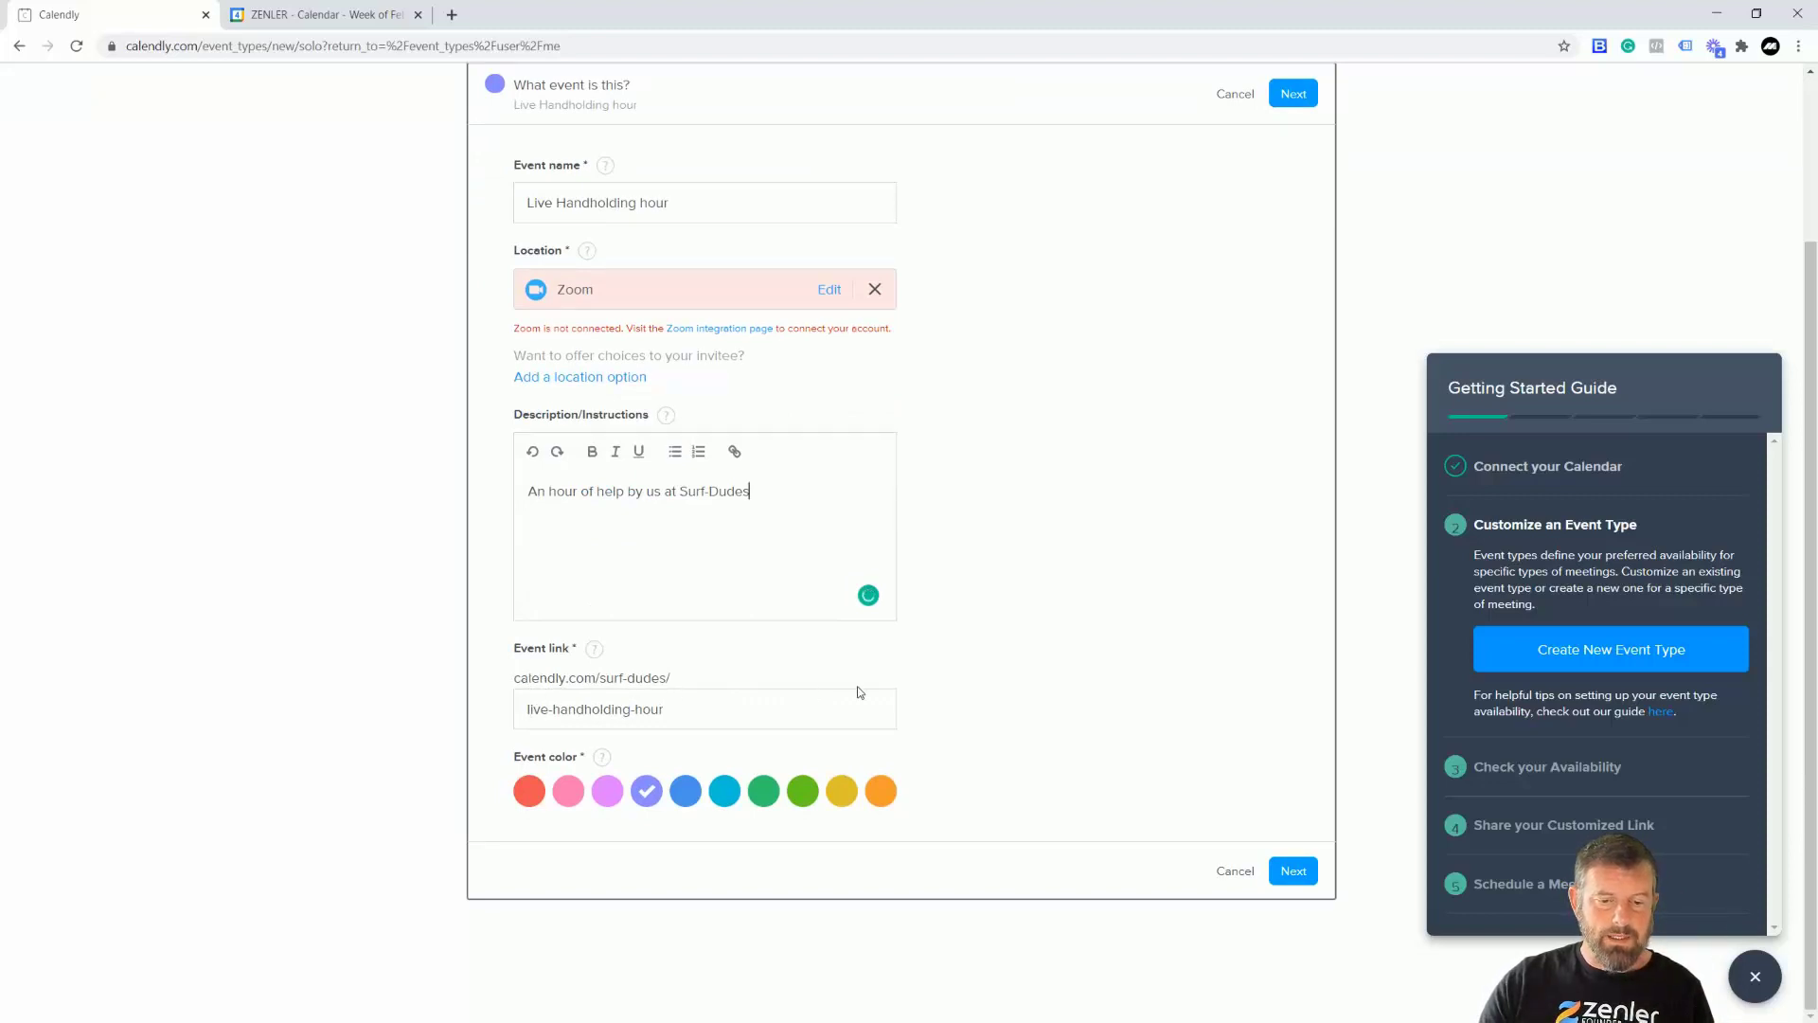
{"action": "left_click", "coordinate": [684, 793]}
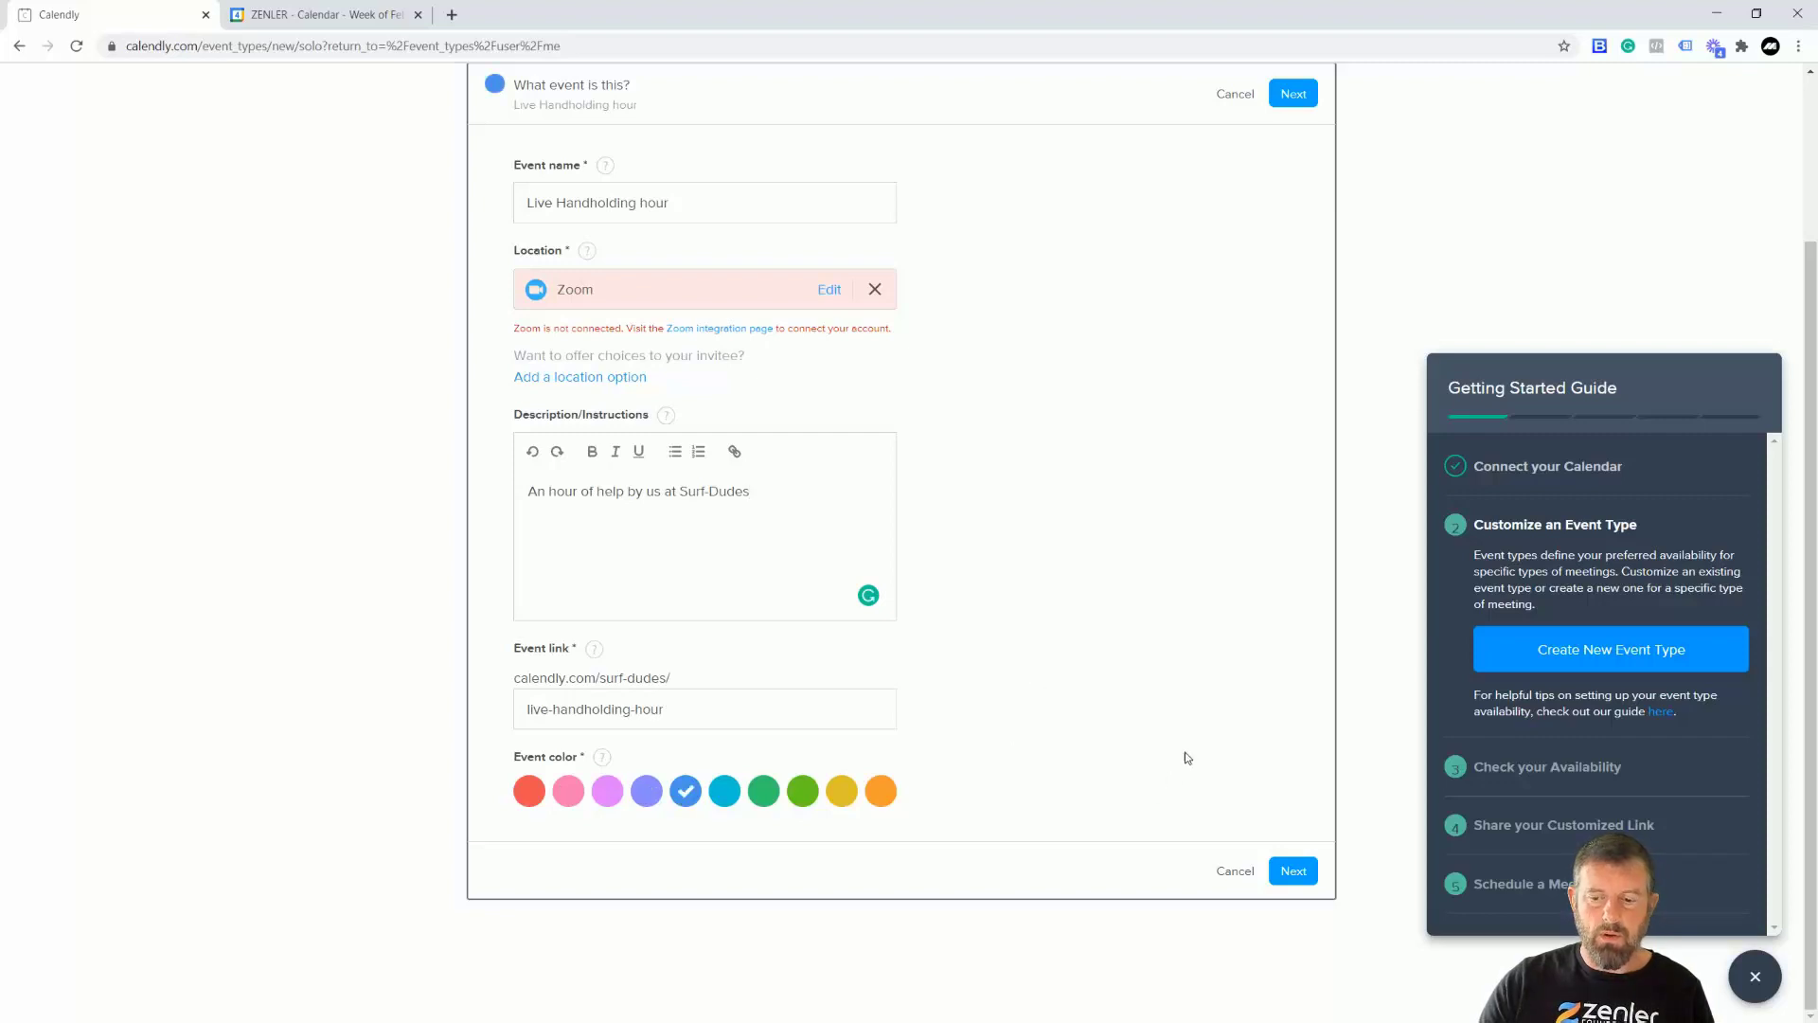
{"action": "scroll", "coordinate": [1181, 742], "scroll_direction": "up", "scroll_amount": 2}
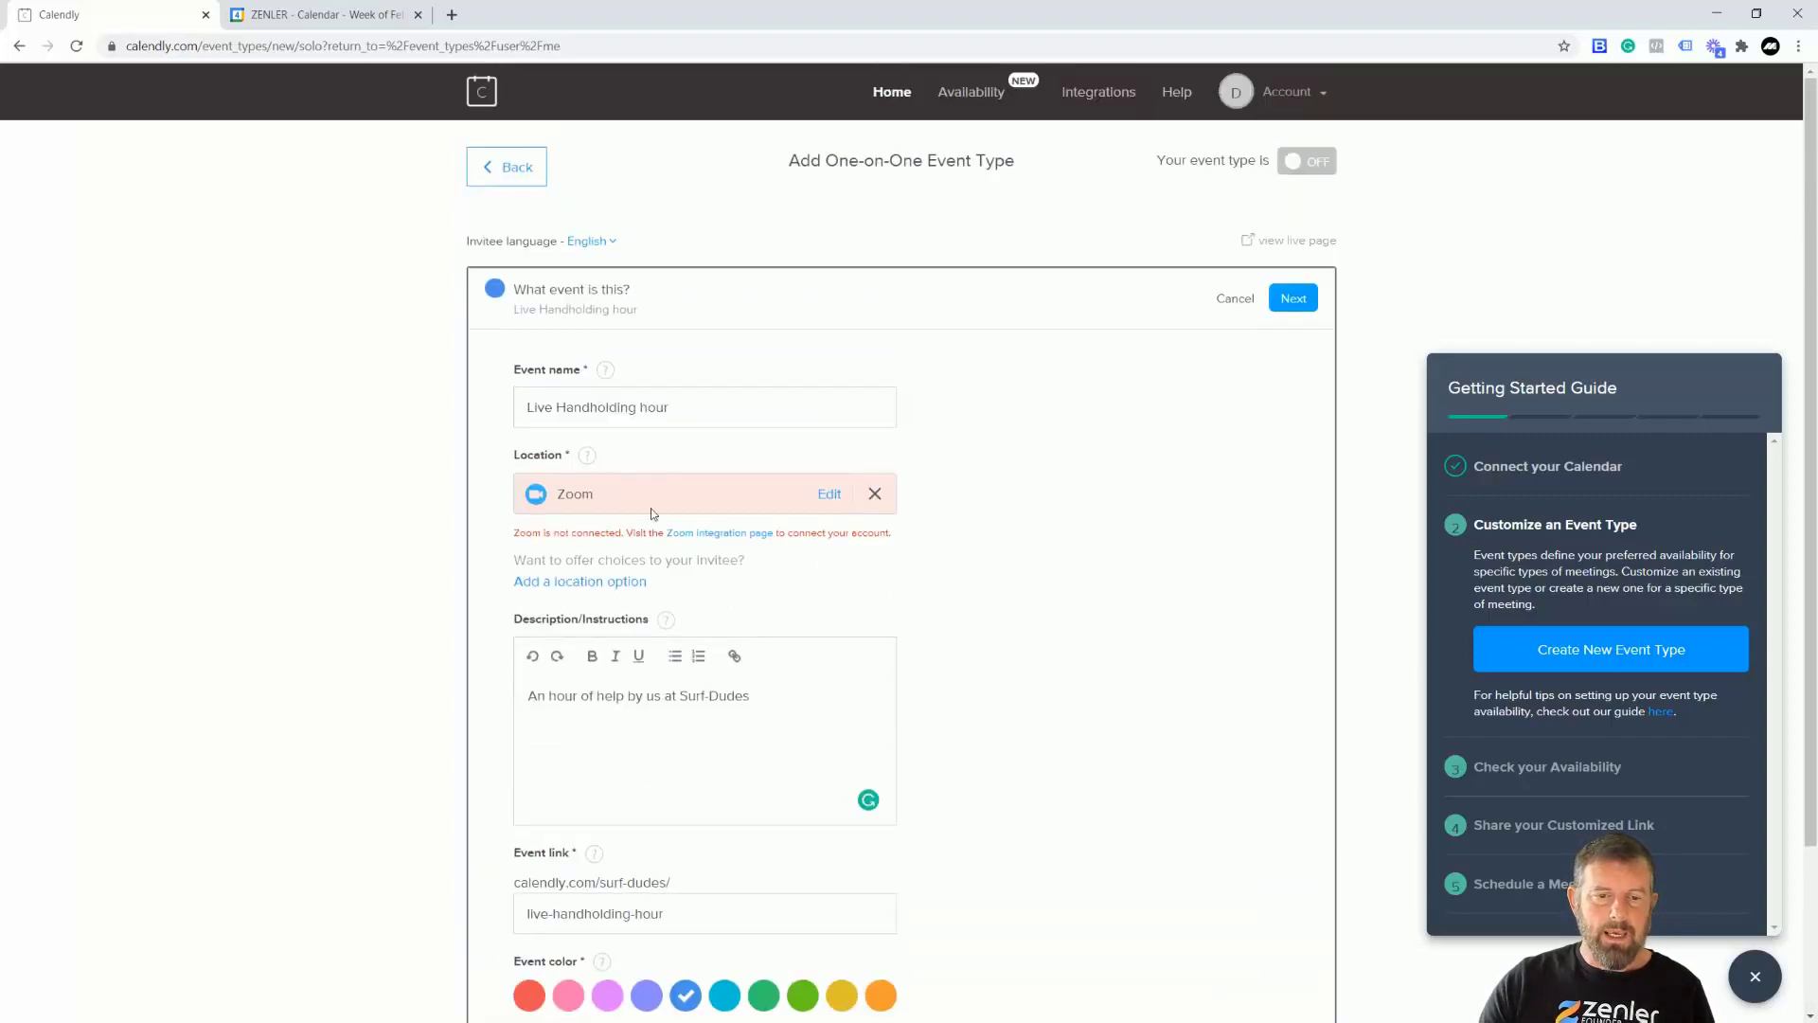
{"action": "left_click", "coordinate": [592, 407]}
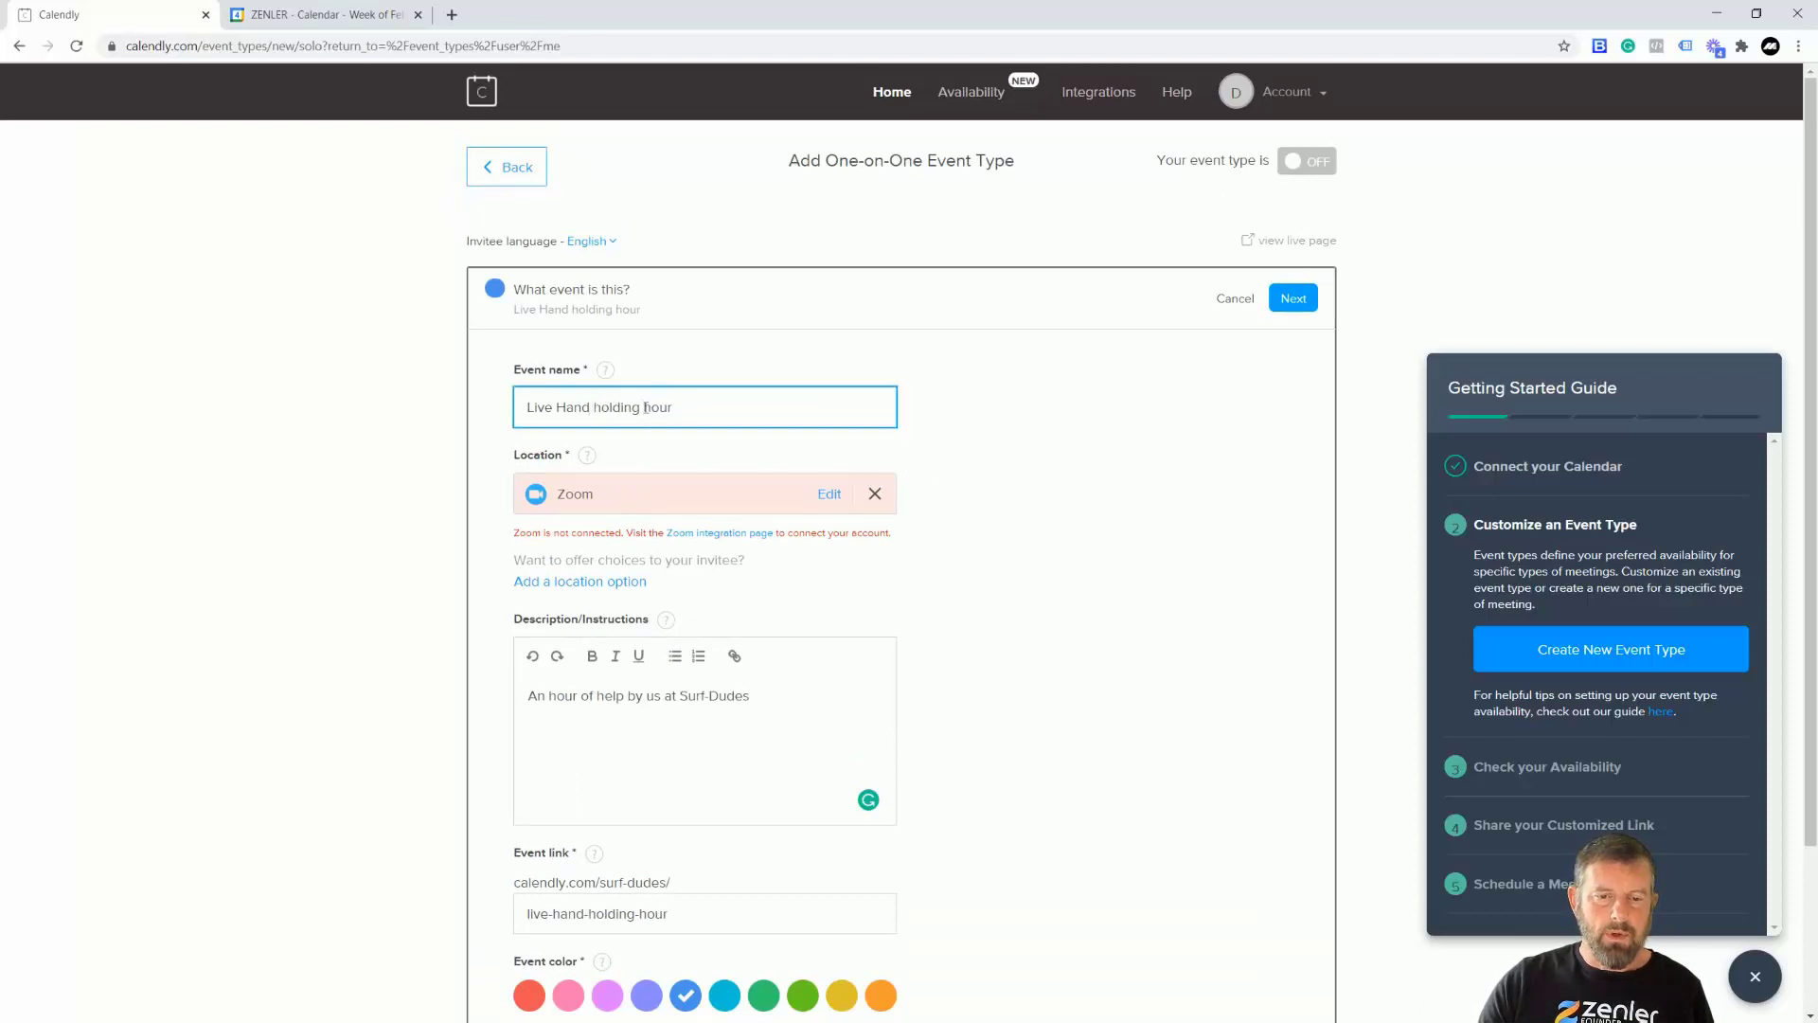
{"action": "type", "text": "1"}
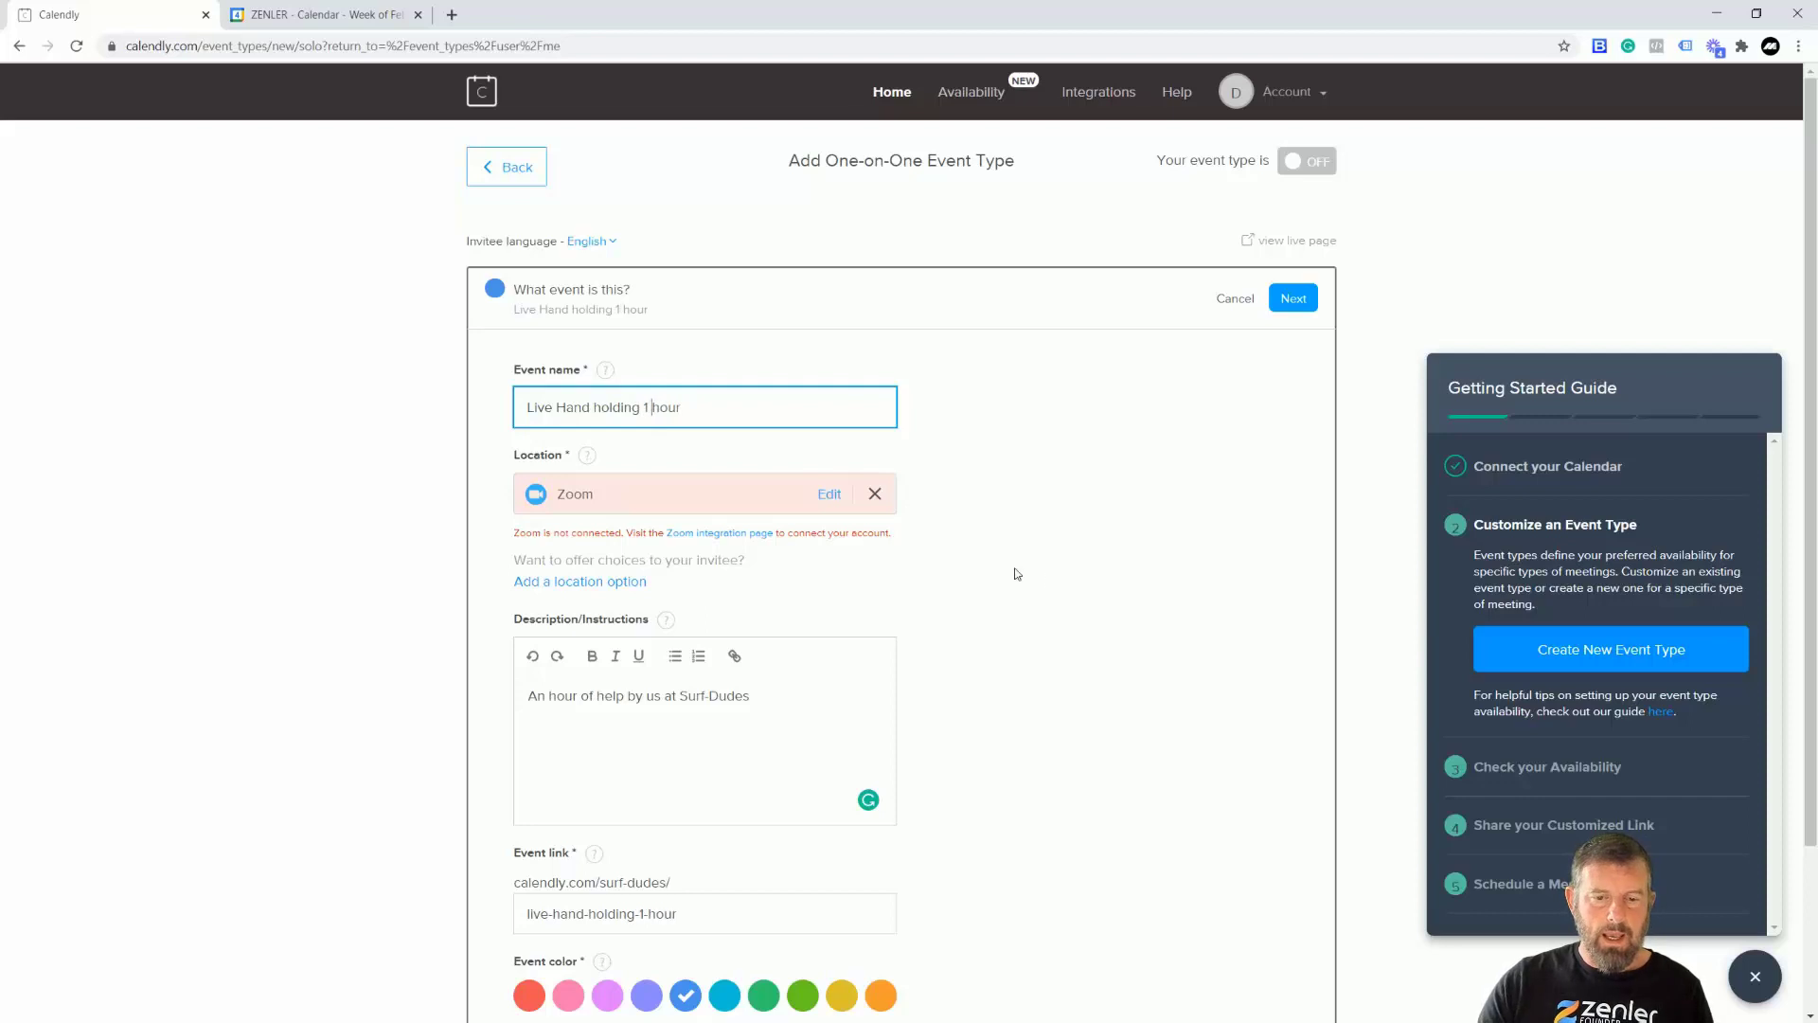
{"action": "scroll", "coordinate": [1055, 581], "scroll_direction": "down", "scroll_amount": 3}
{"action": "scroll", "coordinate": [1055, 582], "scroll_direction": "up", "scroll_amount": 3}
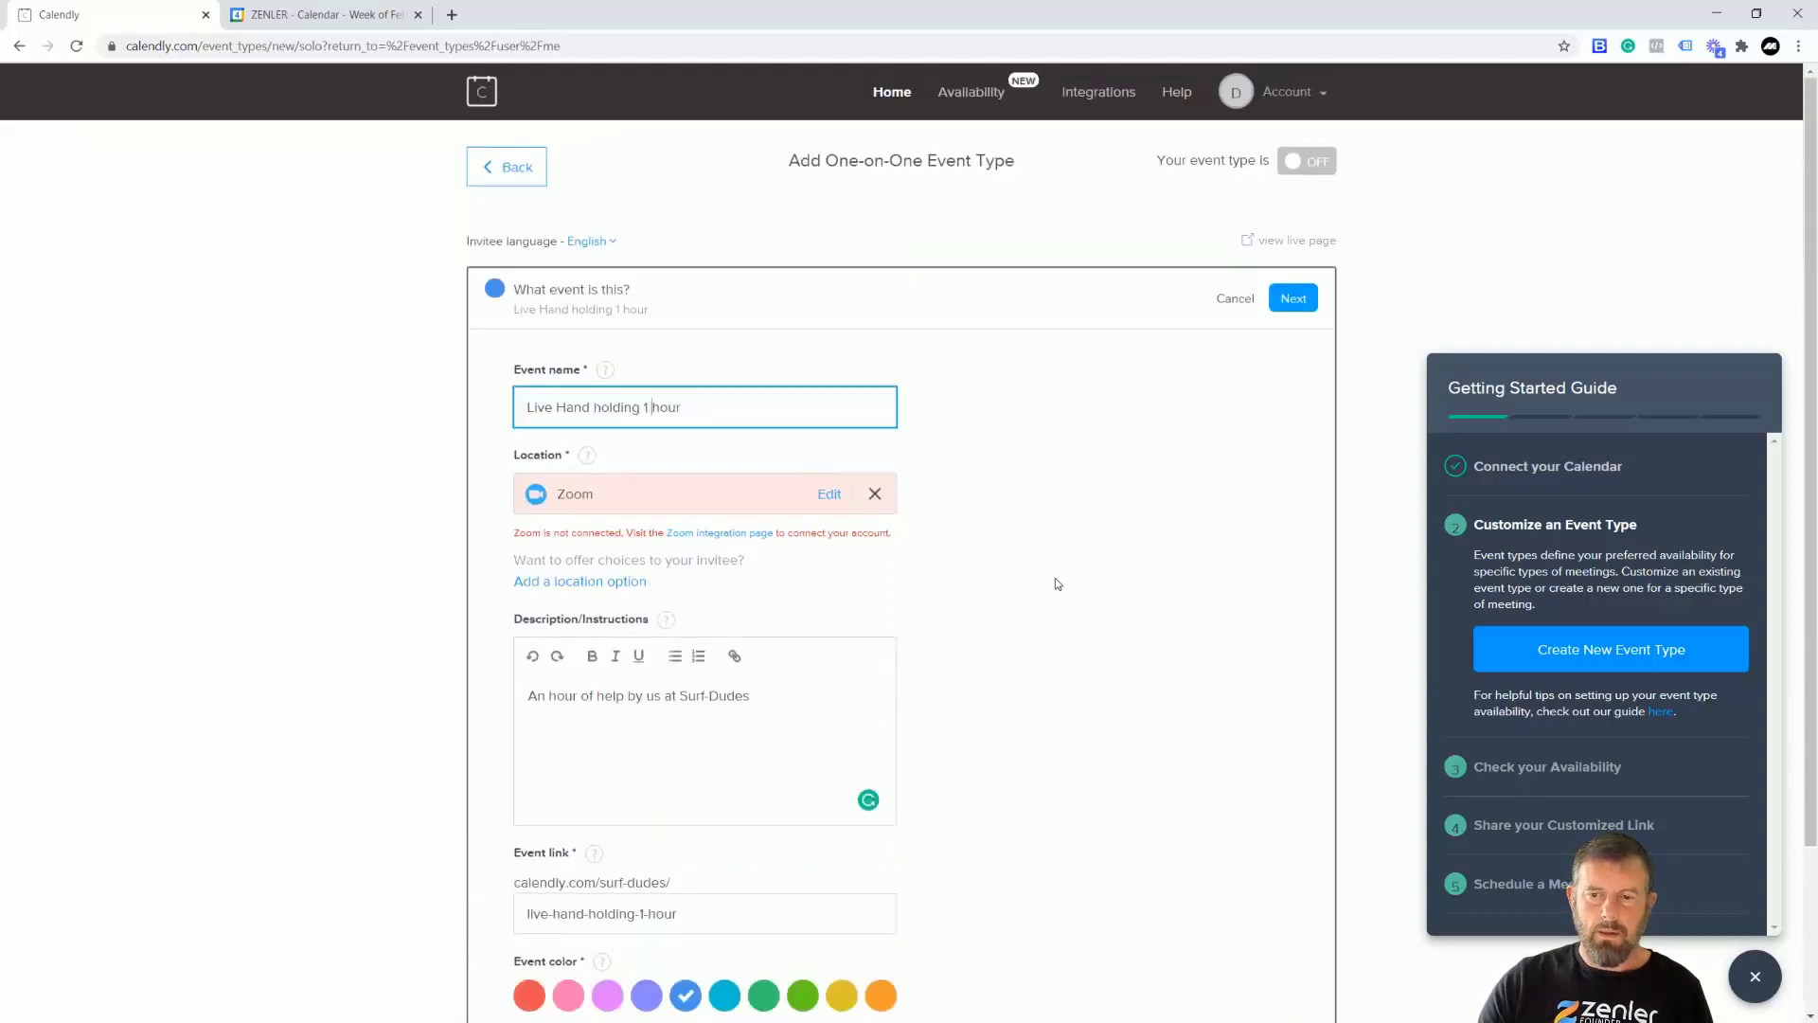
{"action": "left_click", "coordinate": [1296, 301]}
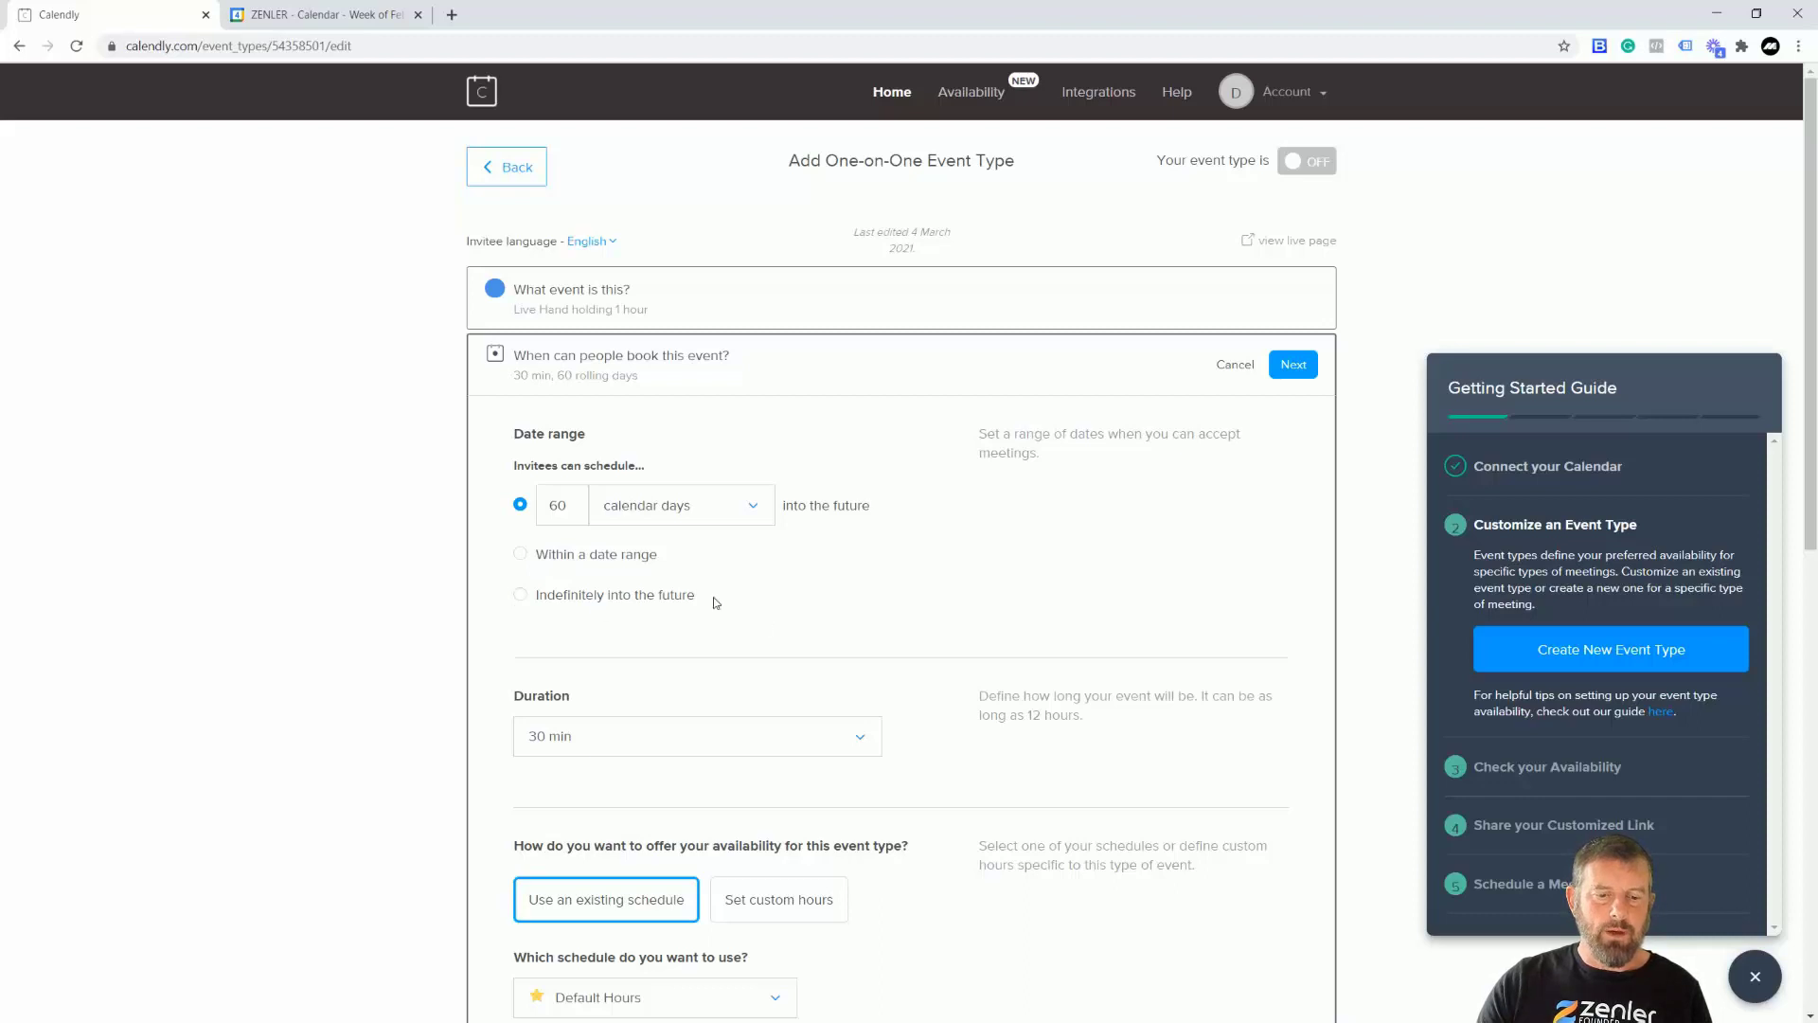
Set the event's duration to 60 min
{"action": "left_click", "coordinate": [855, 742]}
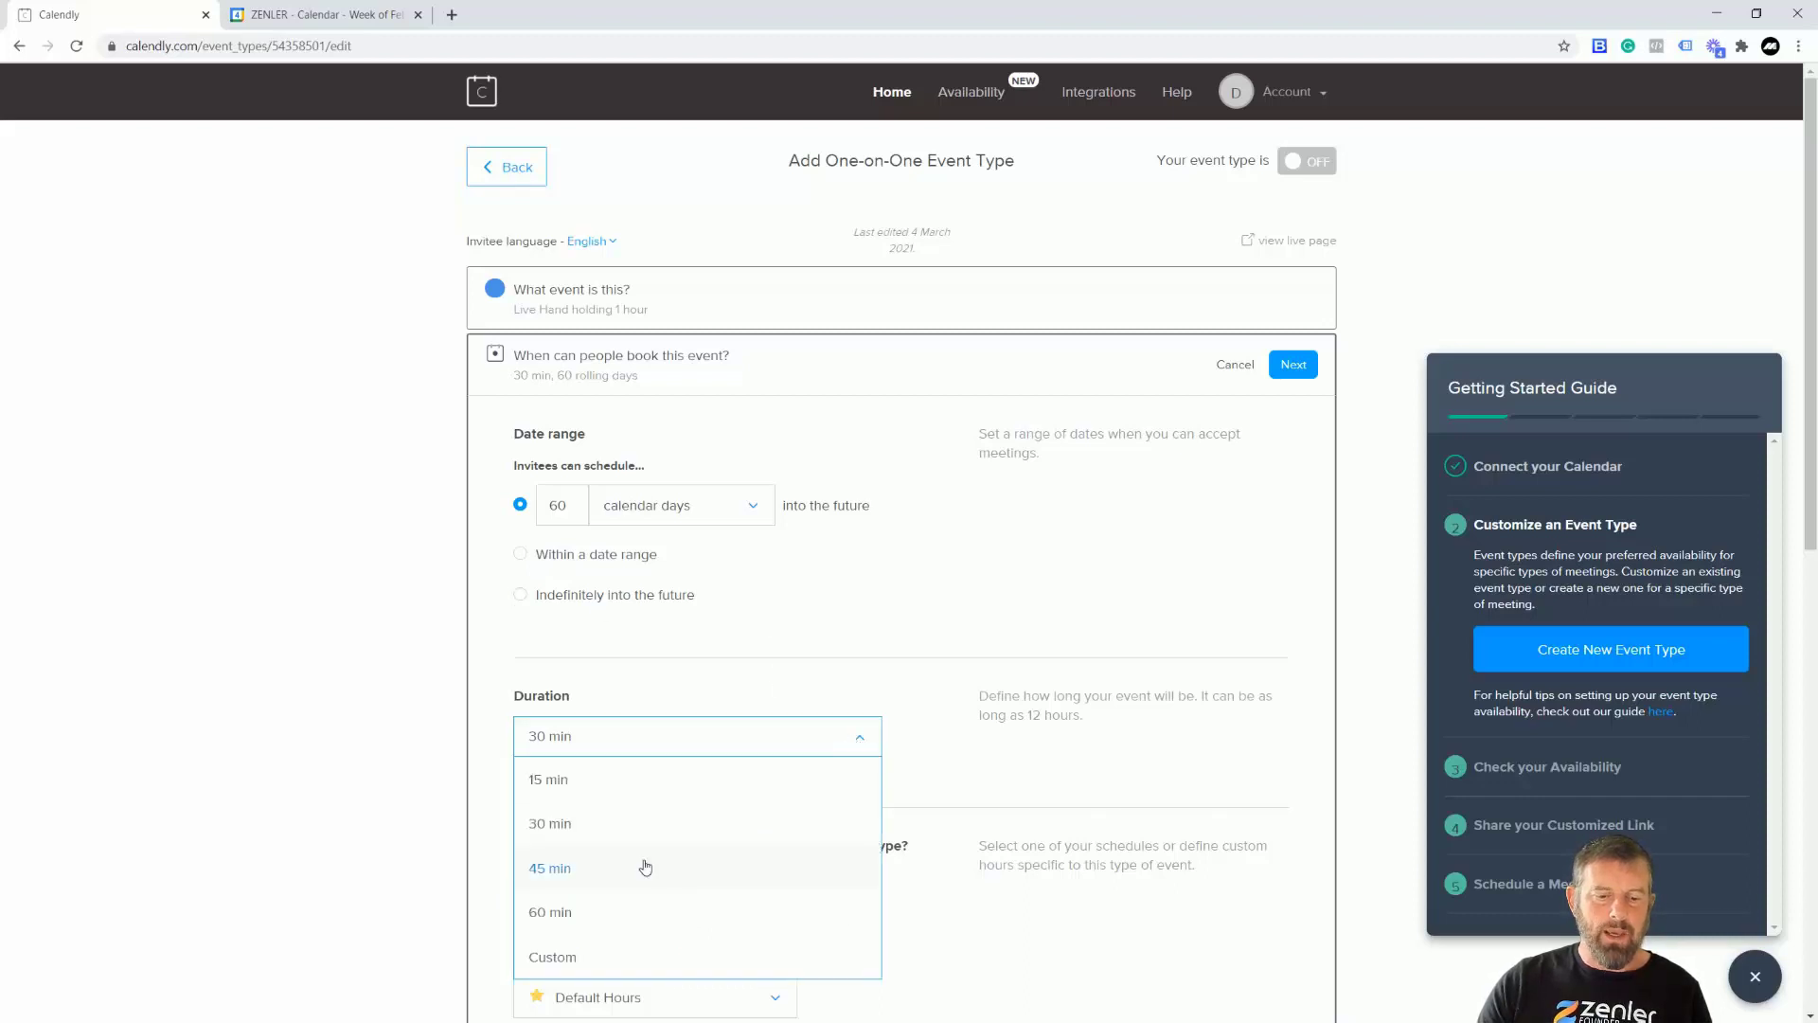
{"action": "left_click", "coordinate": [568, 915]}
{"action": "left_click", "coordinate": [614, 744]}
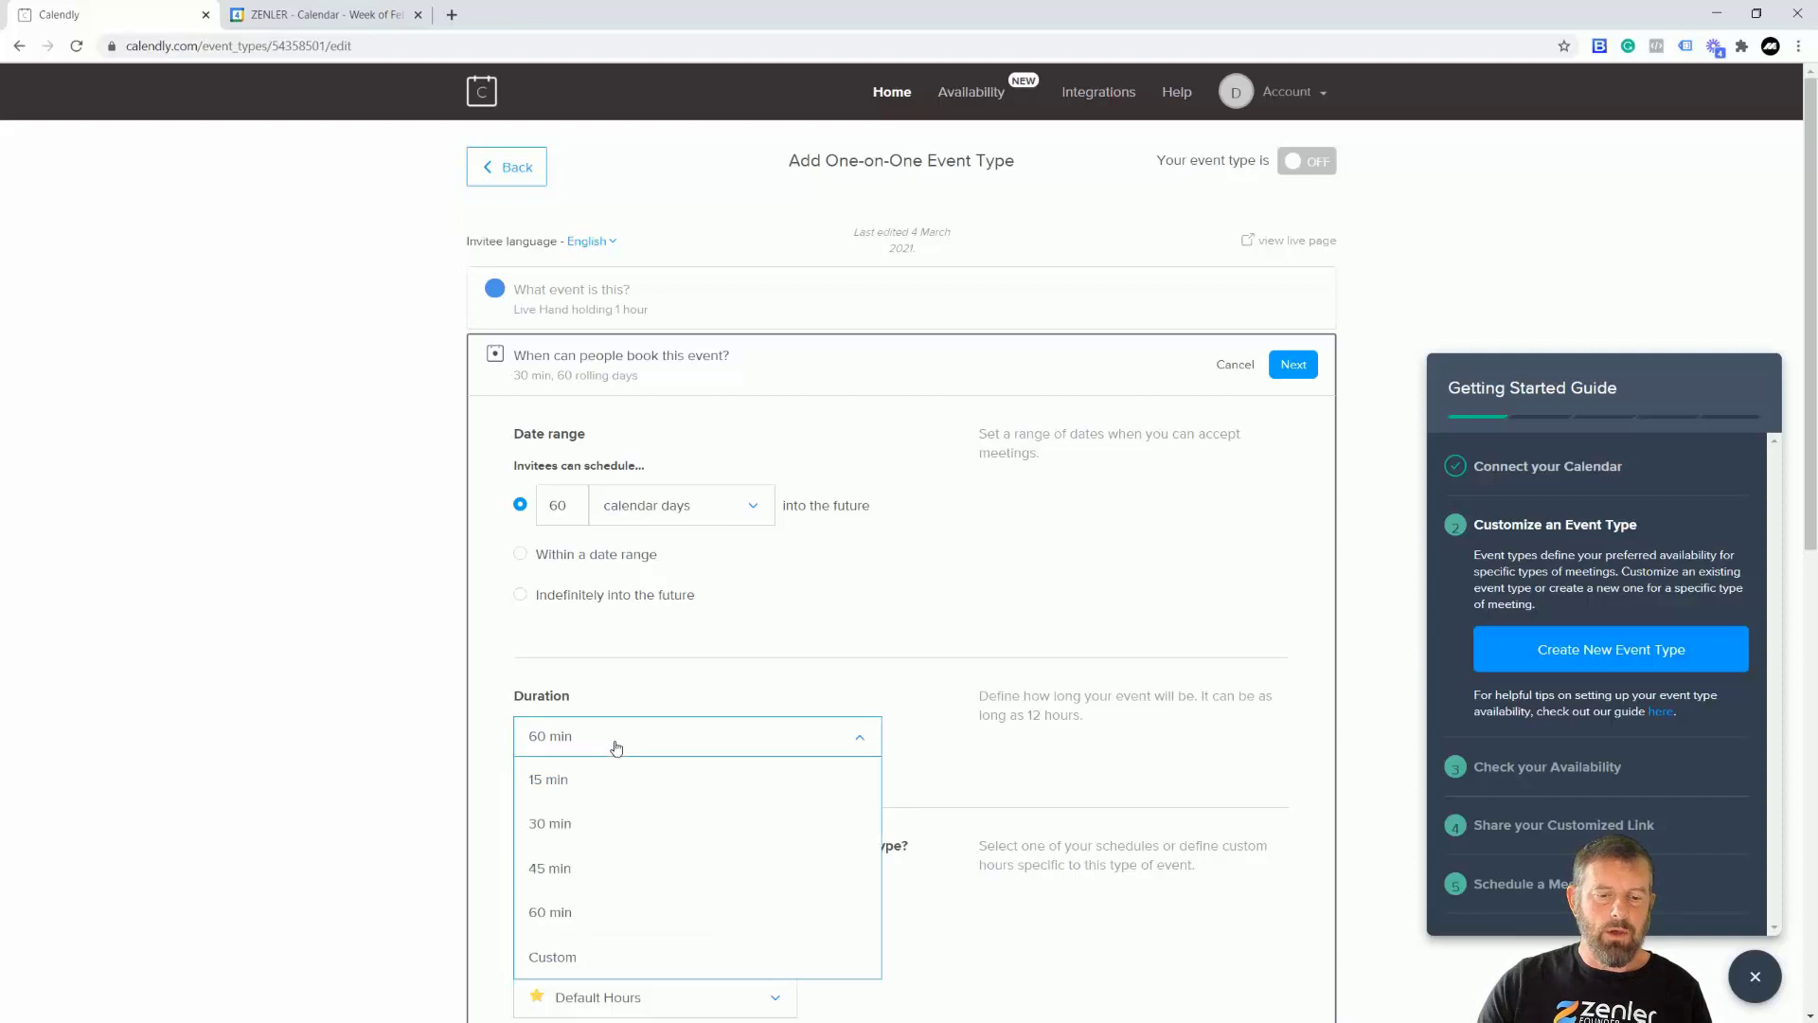
{"action": "left_click", "coordinate": [552, 959]}
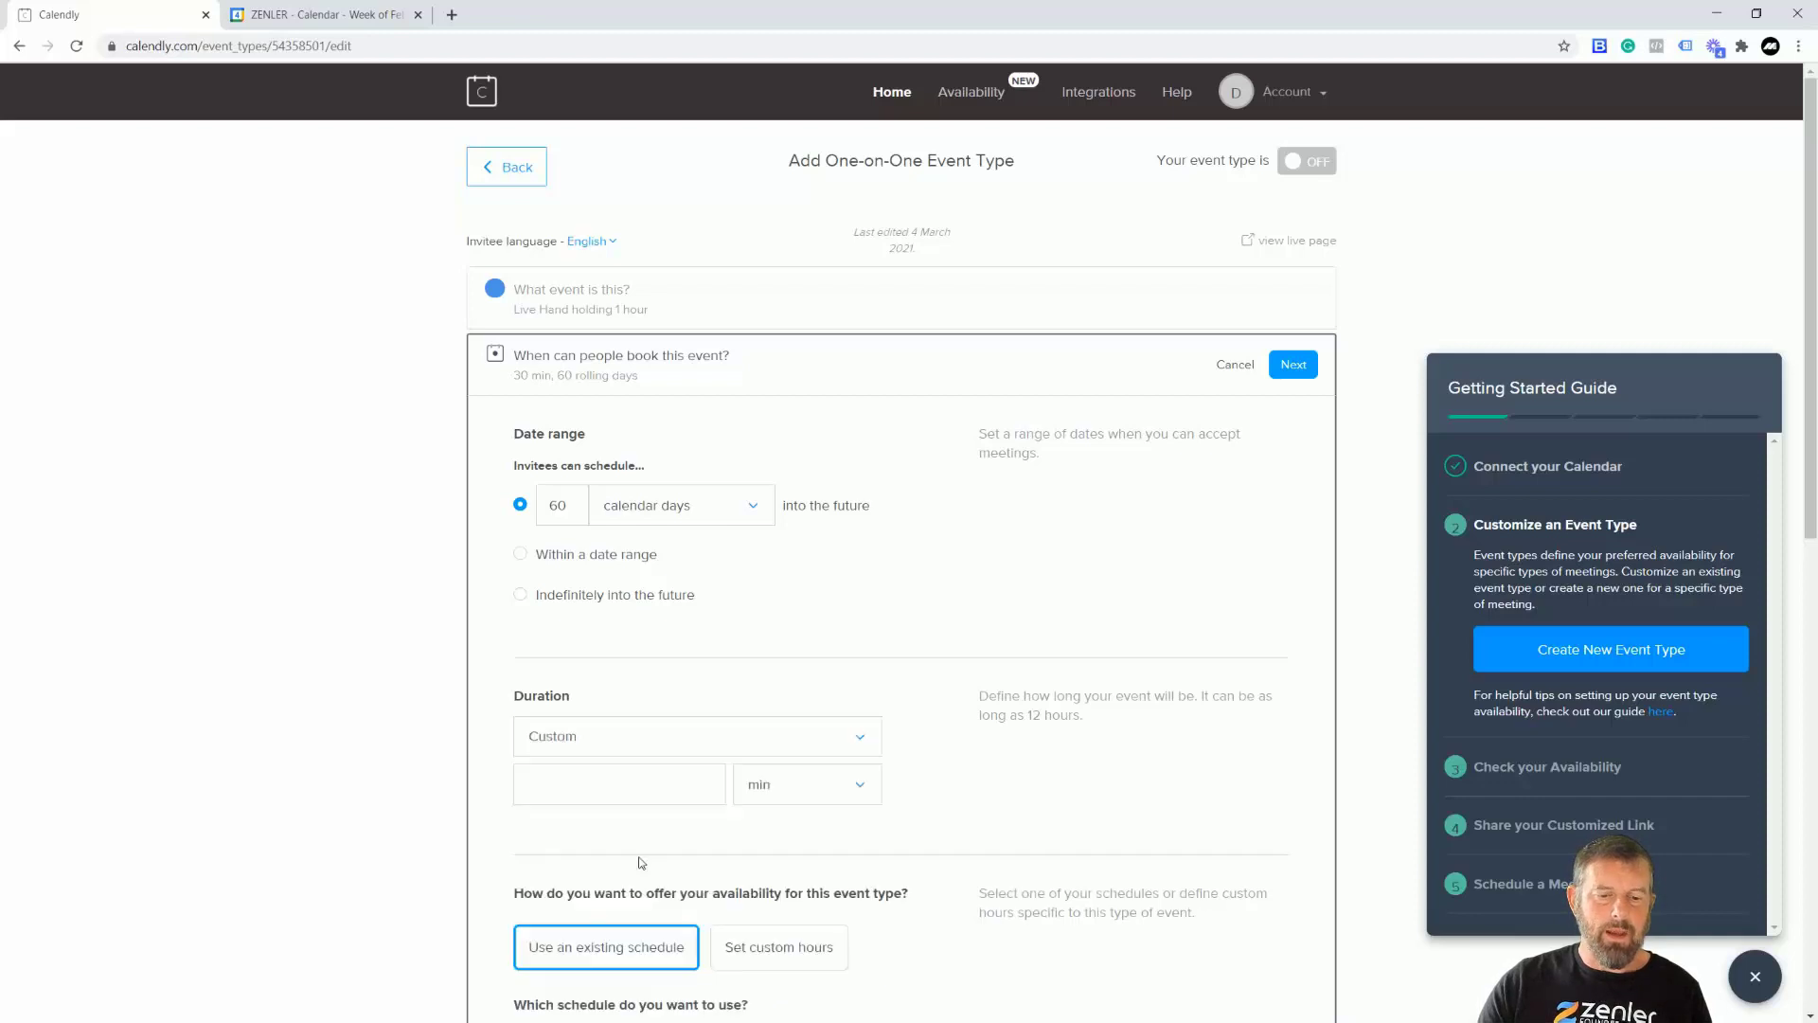
{"action": "left_click", "coordinate": [653, 740]}
{"action": "left_click", "coordinate": [563, 911]}
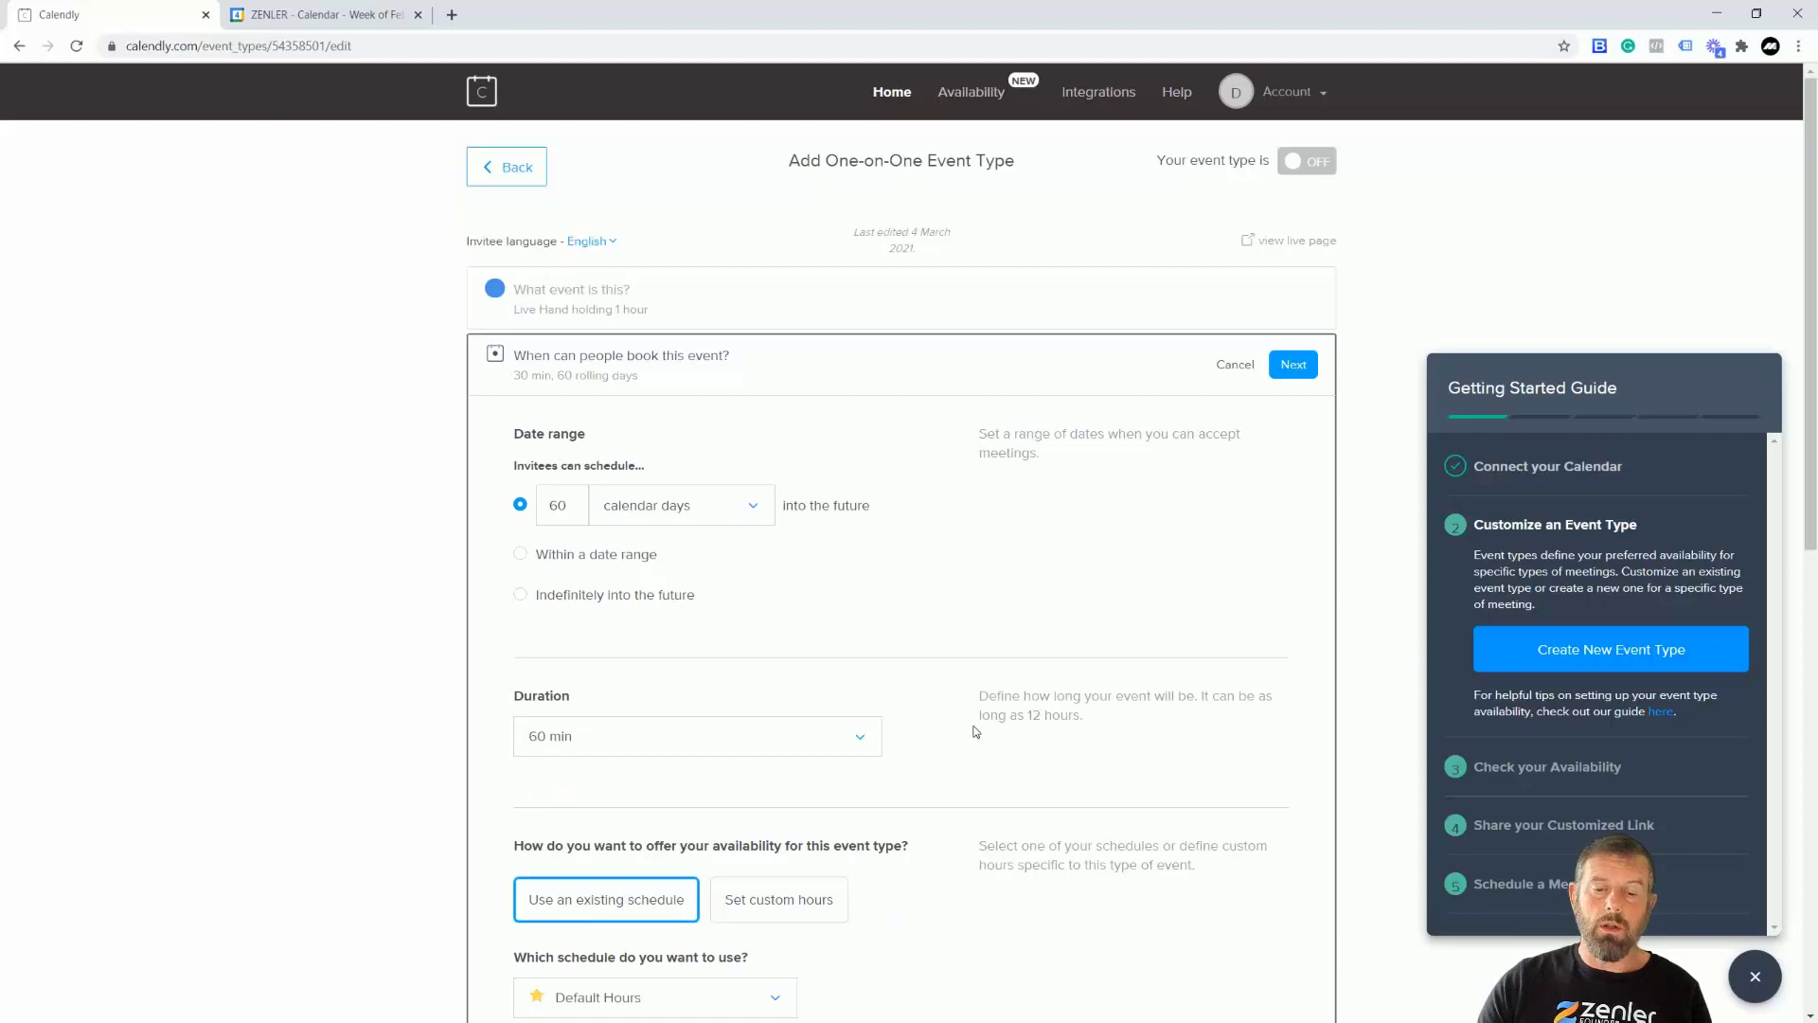
Give the event a custom duration of 75 min
{"action": "scroll", "coordinate": [986, 719], "scroll_direction": "down", "scroll_amount": 2}
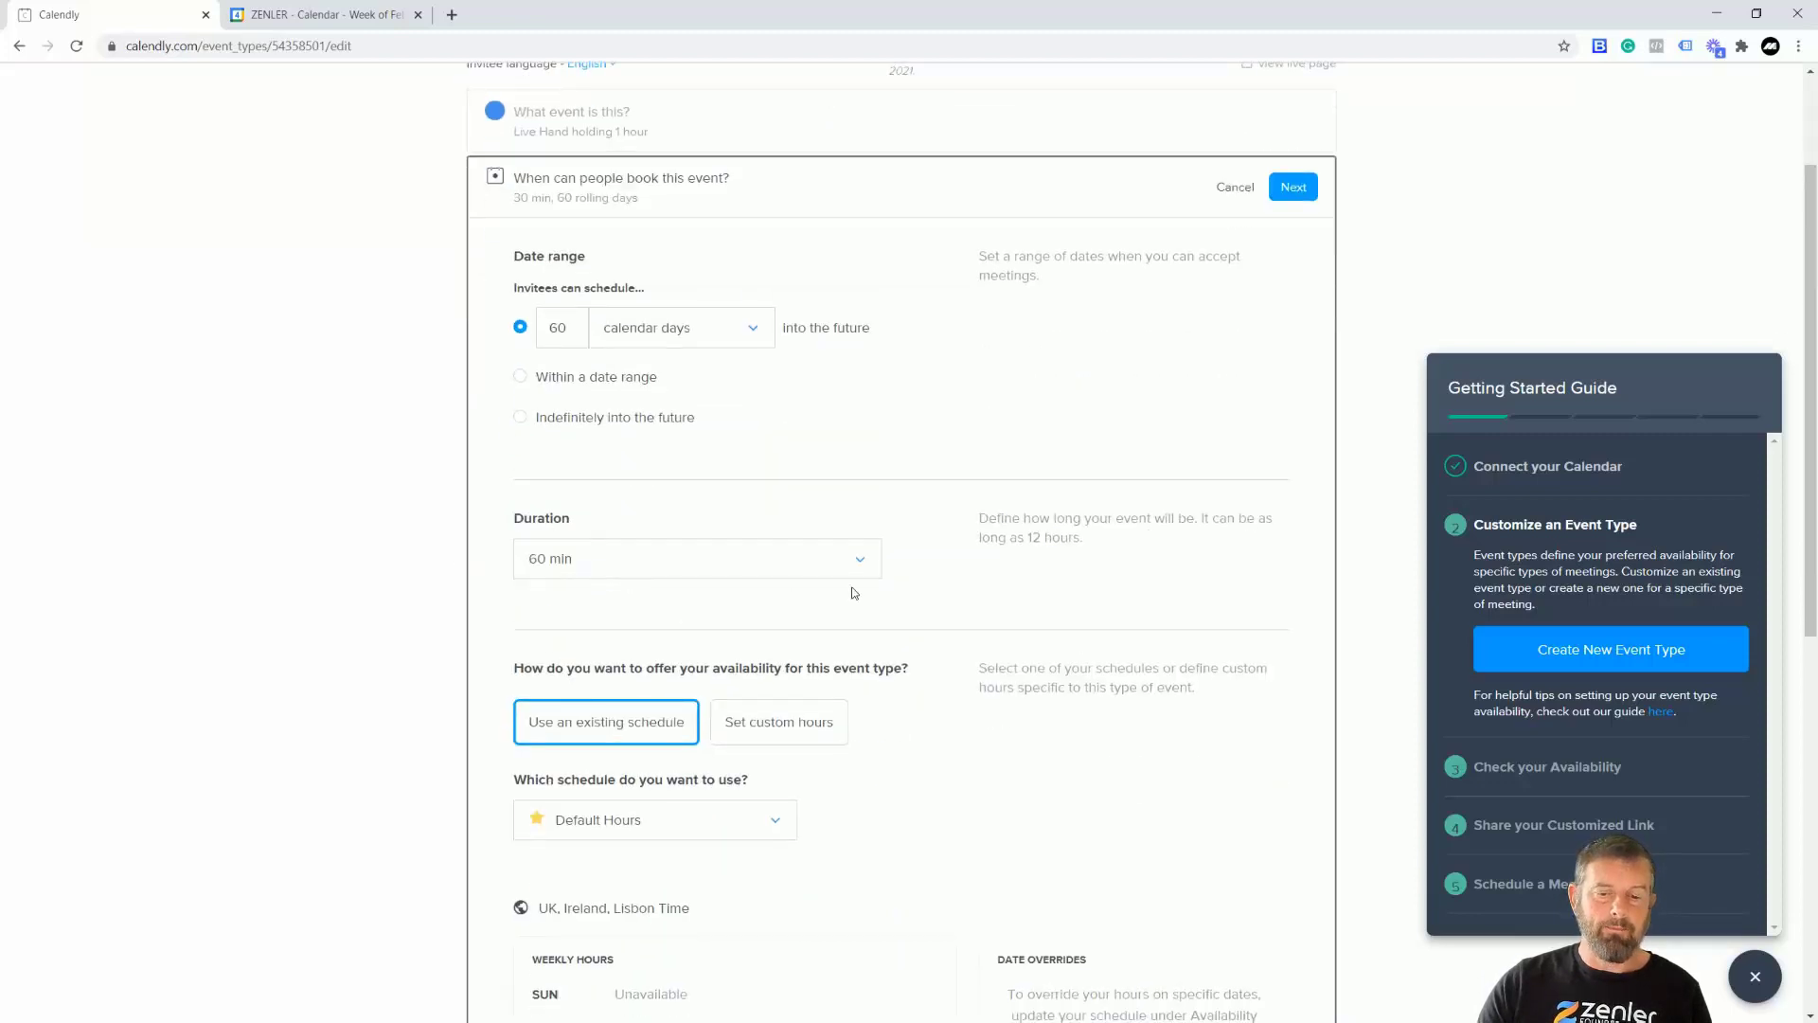
{"action": "left_click", "coordinate": [862, 564]}
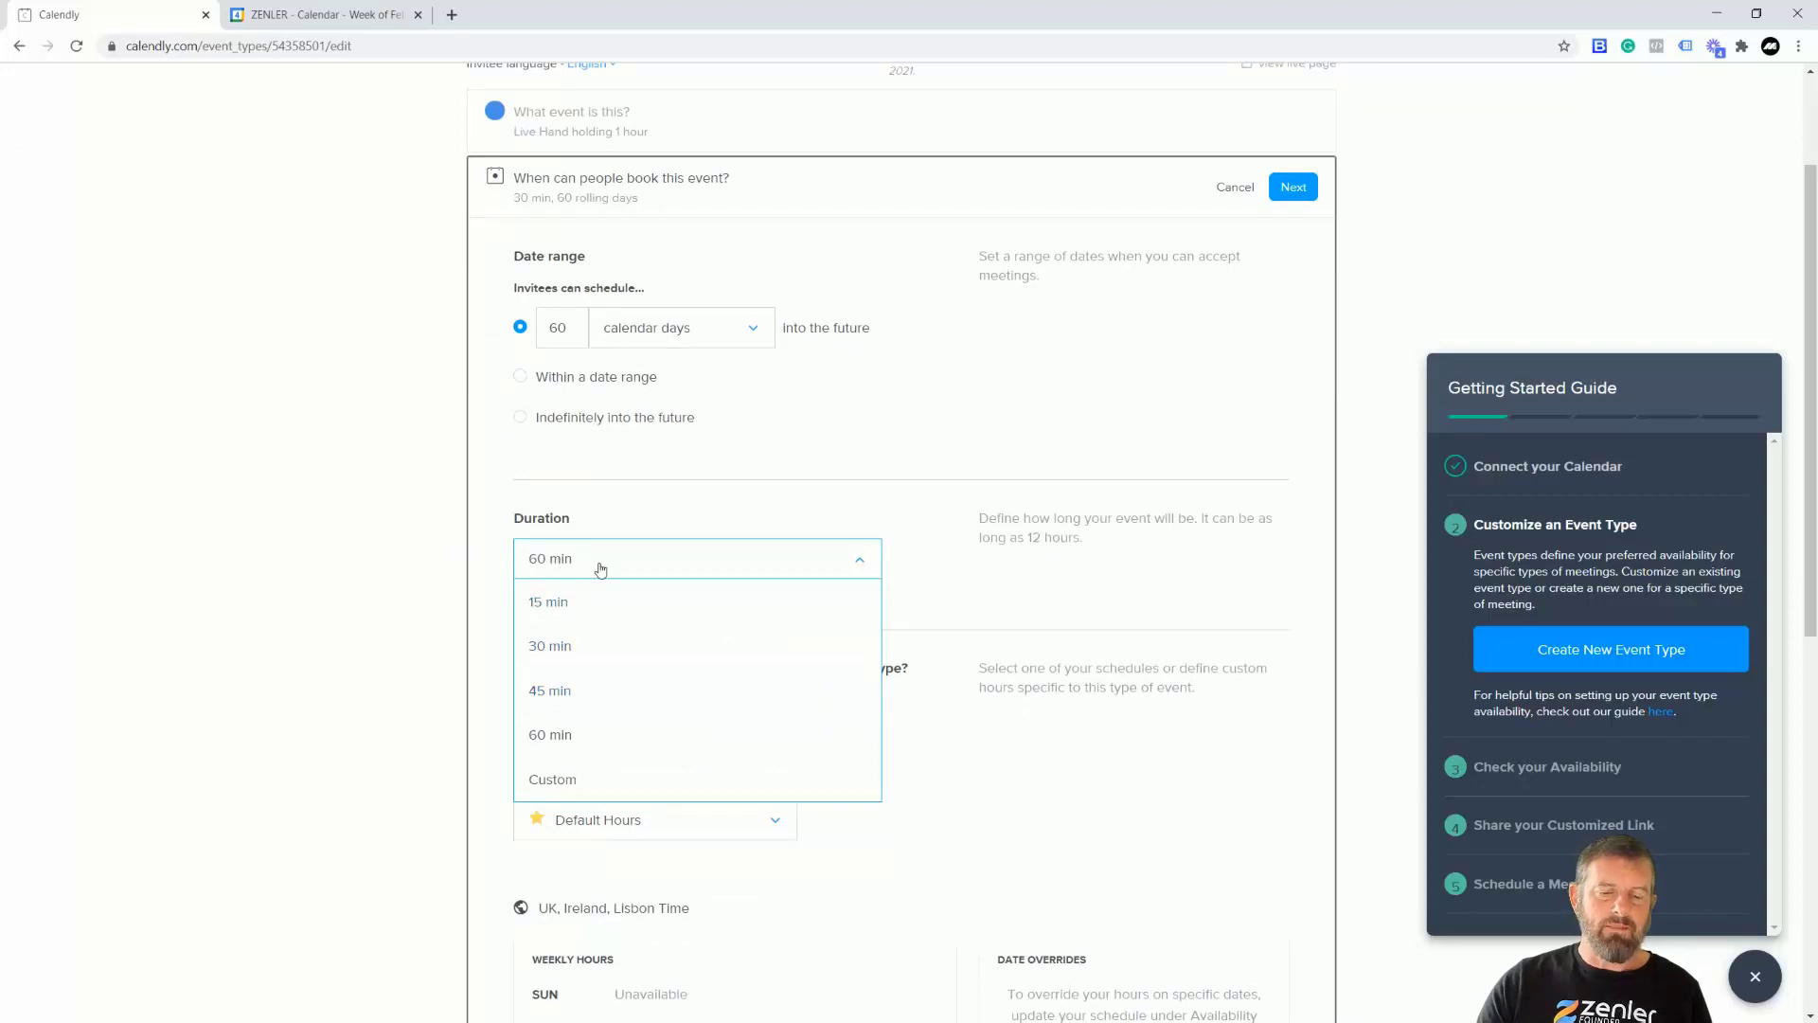
{"action": "left_click", "coordinate": [552, 781]}
{"action": "left_click", "coordinate": [571, 606]}
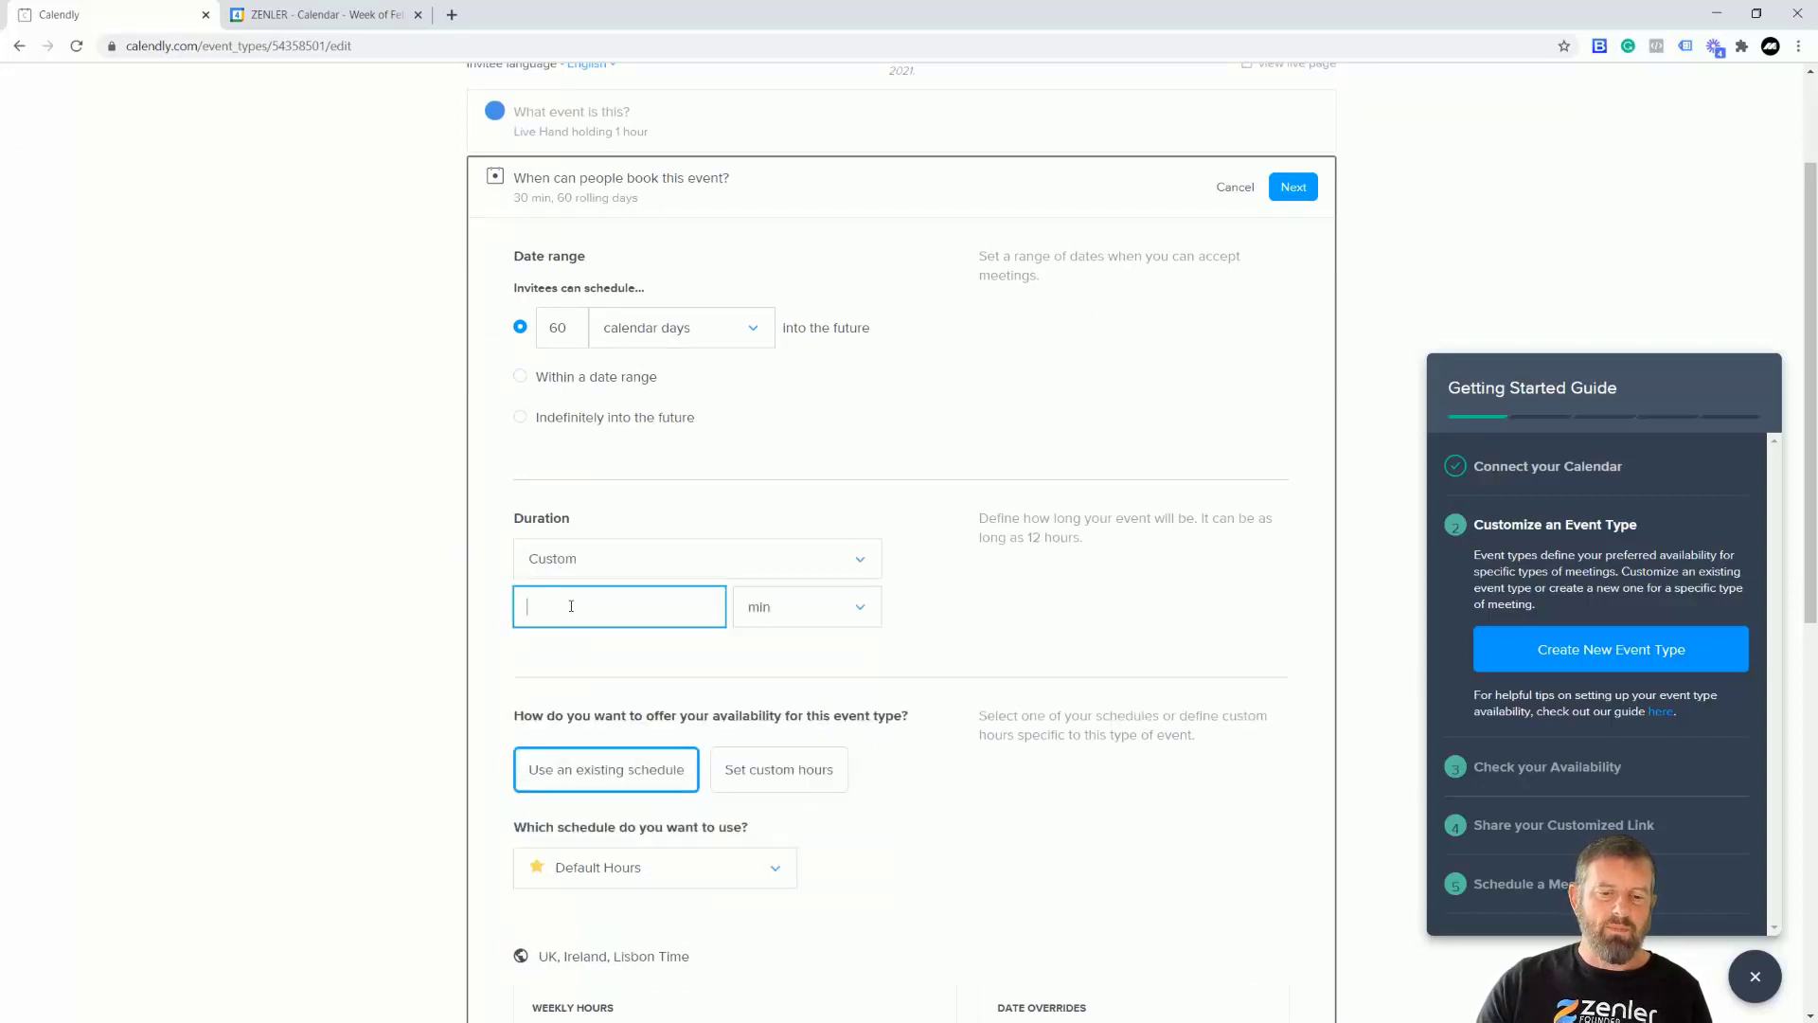
{"action": "type", "text": "75"}
{"action": "left_click", "coordinate": [1025, 626]}
Add a 1 hr buffer after the event and save the booking settings
{"action": "scroll", "coordinate": [1053, 625], "scroll_direction": "down", "scroll_amount": 2}
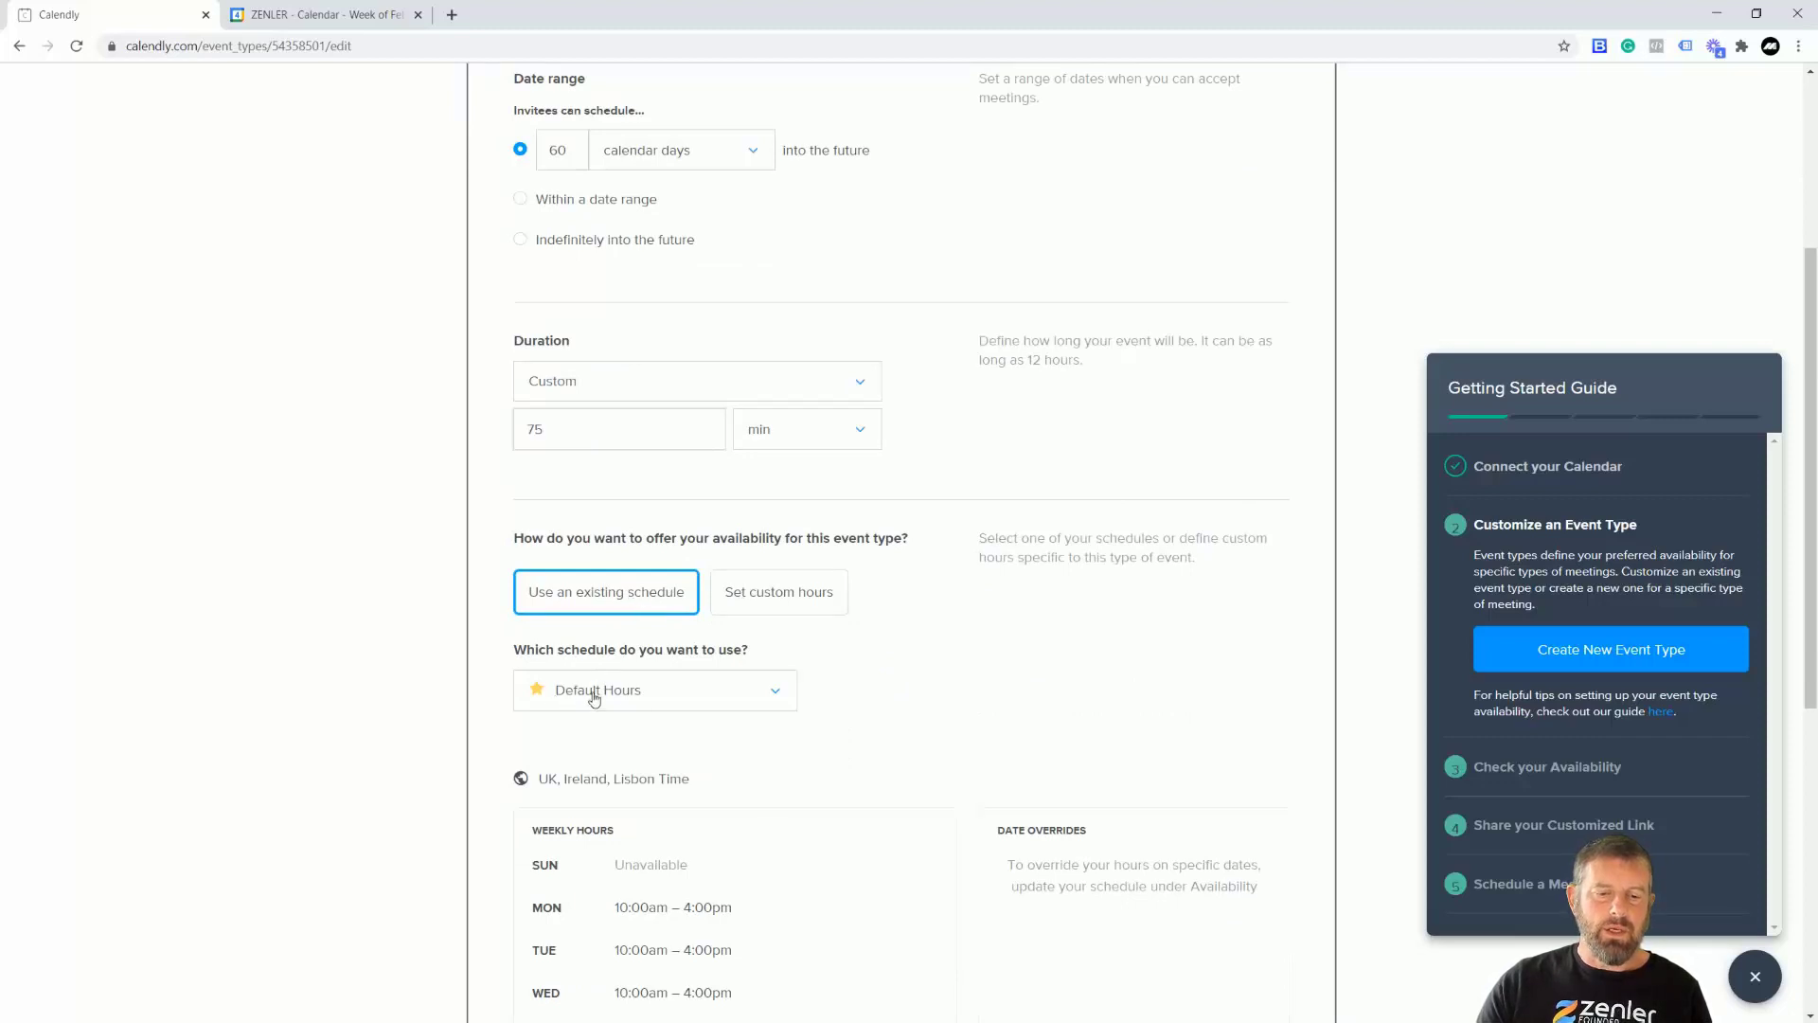
{"action": "scroll", "coordinate": [922, 683], "scroll_direction": "down", "scroll_amount": 3}
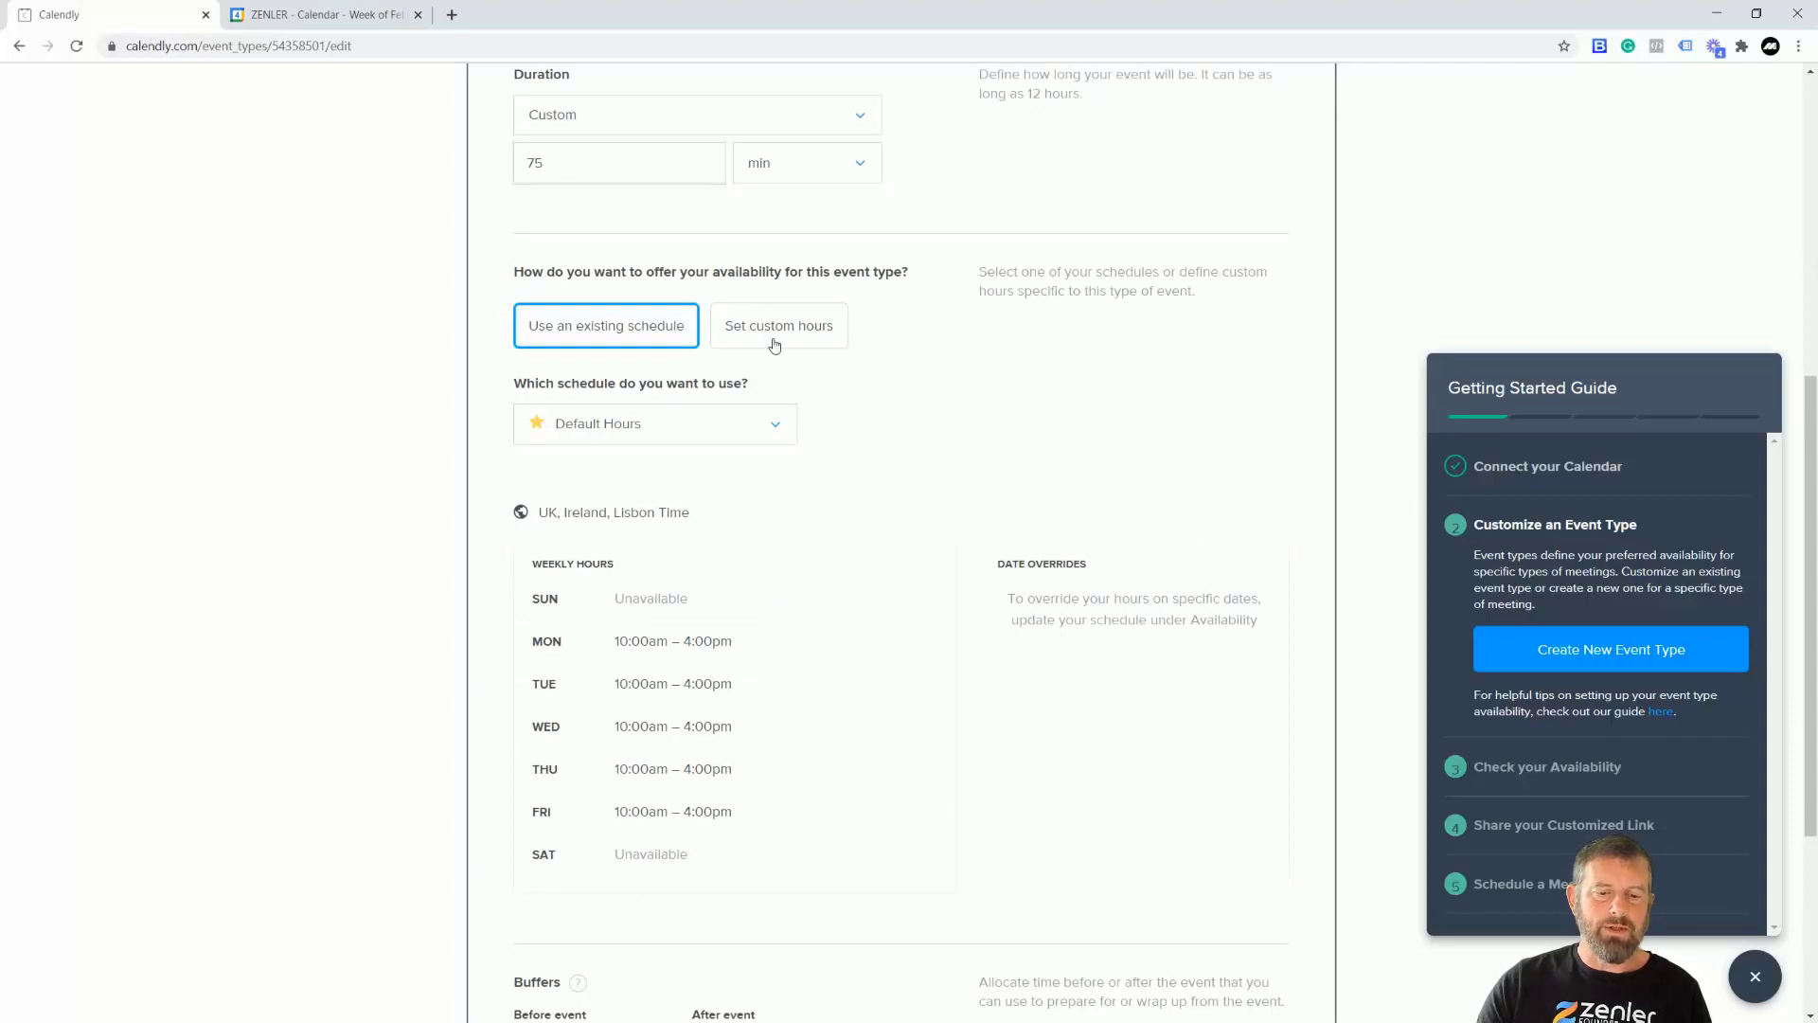
{"action": "scroll", "coordinate": [925, 446], "scroll_direction": "down", "scroll_amount": 3}
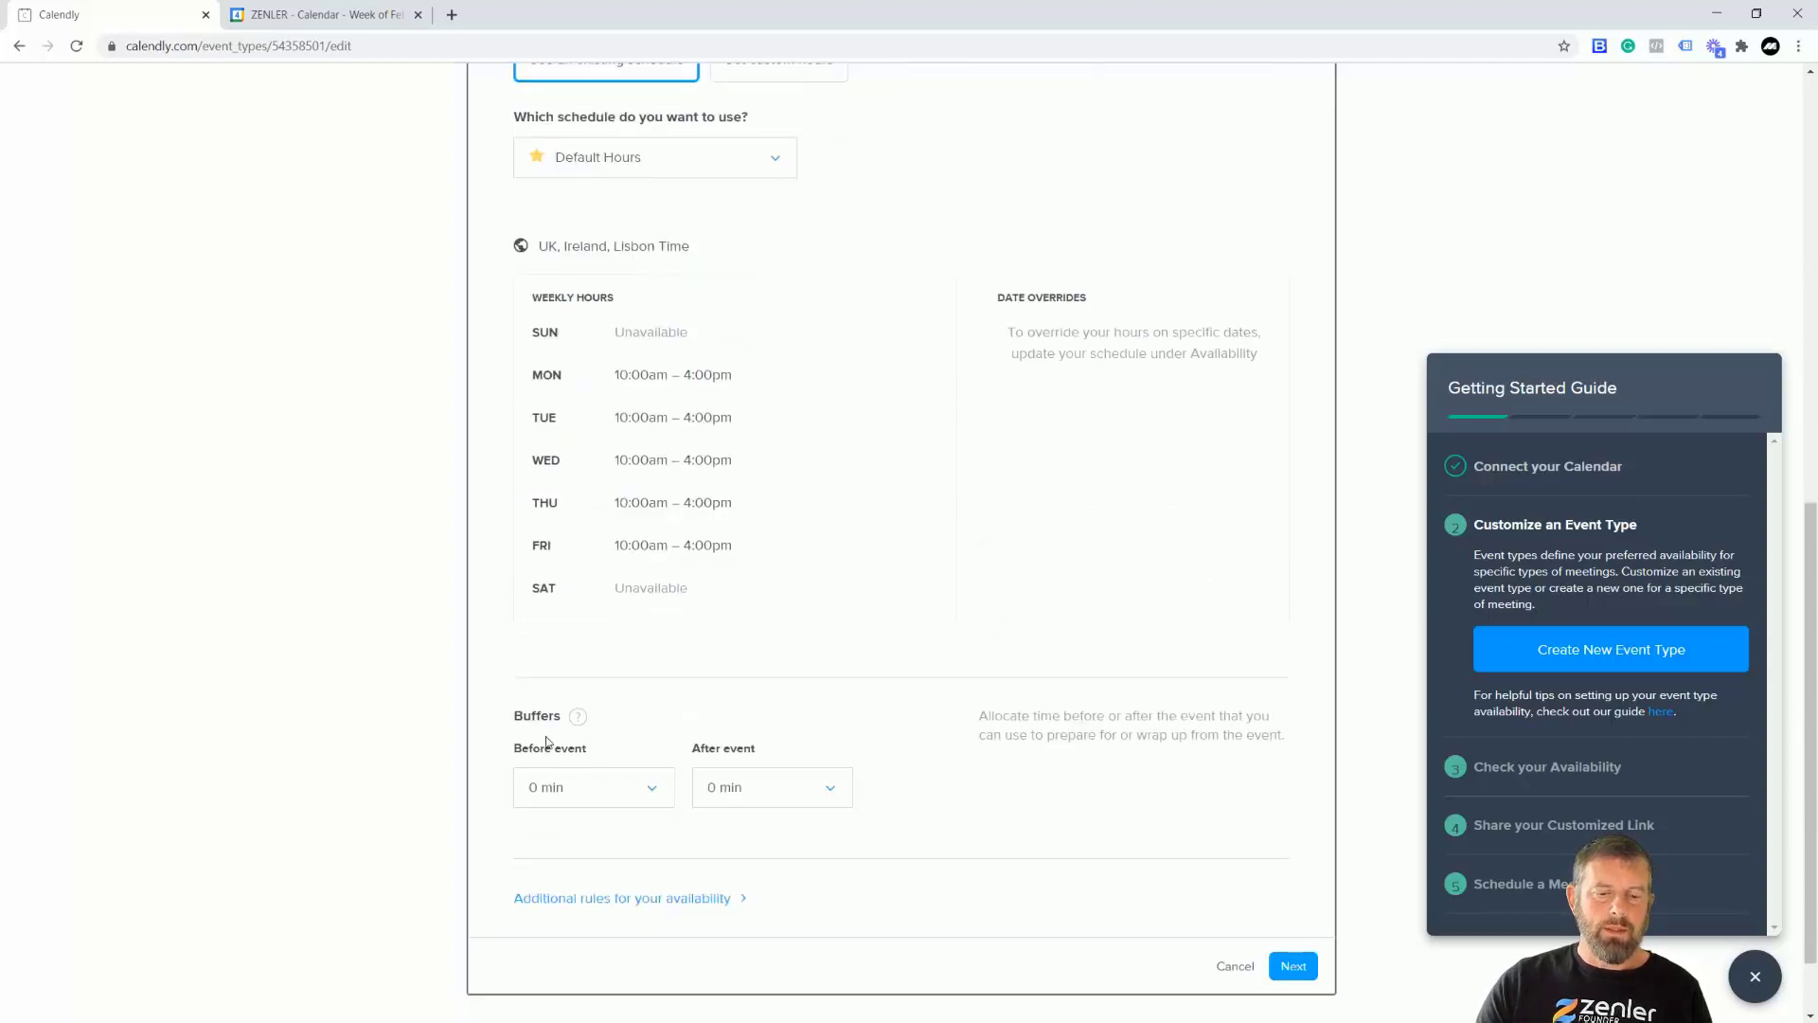
{"action": "left_click", "coordinate": [578, 717]}
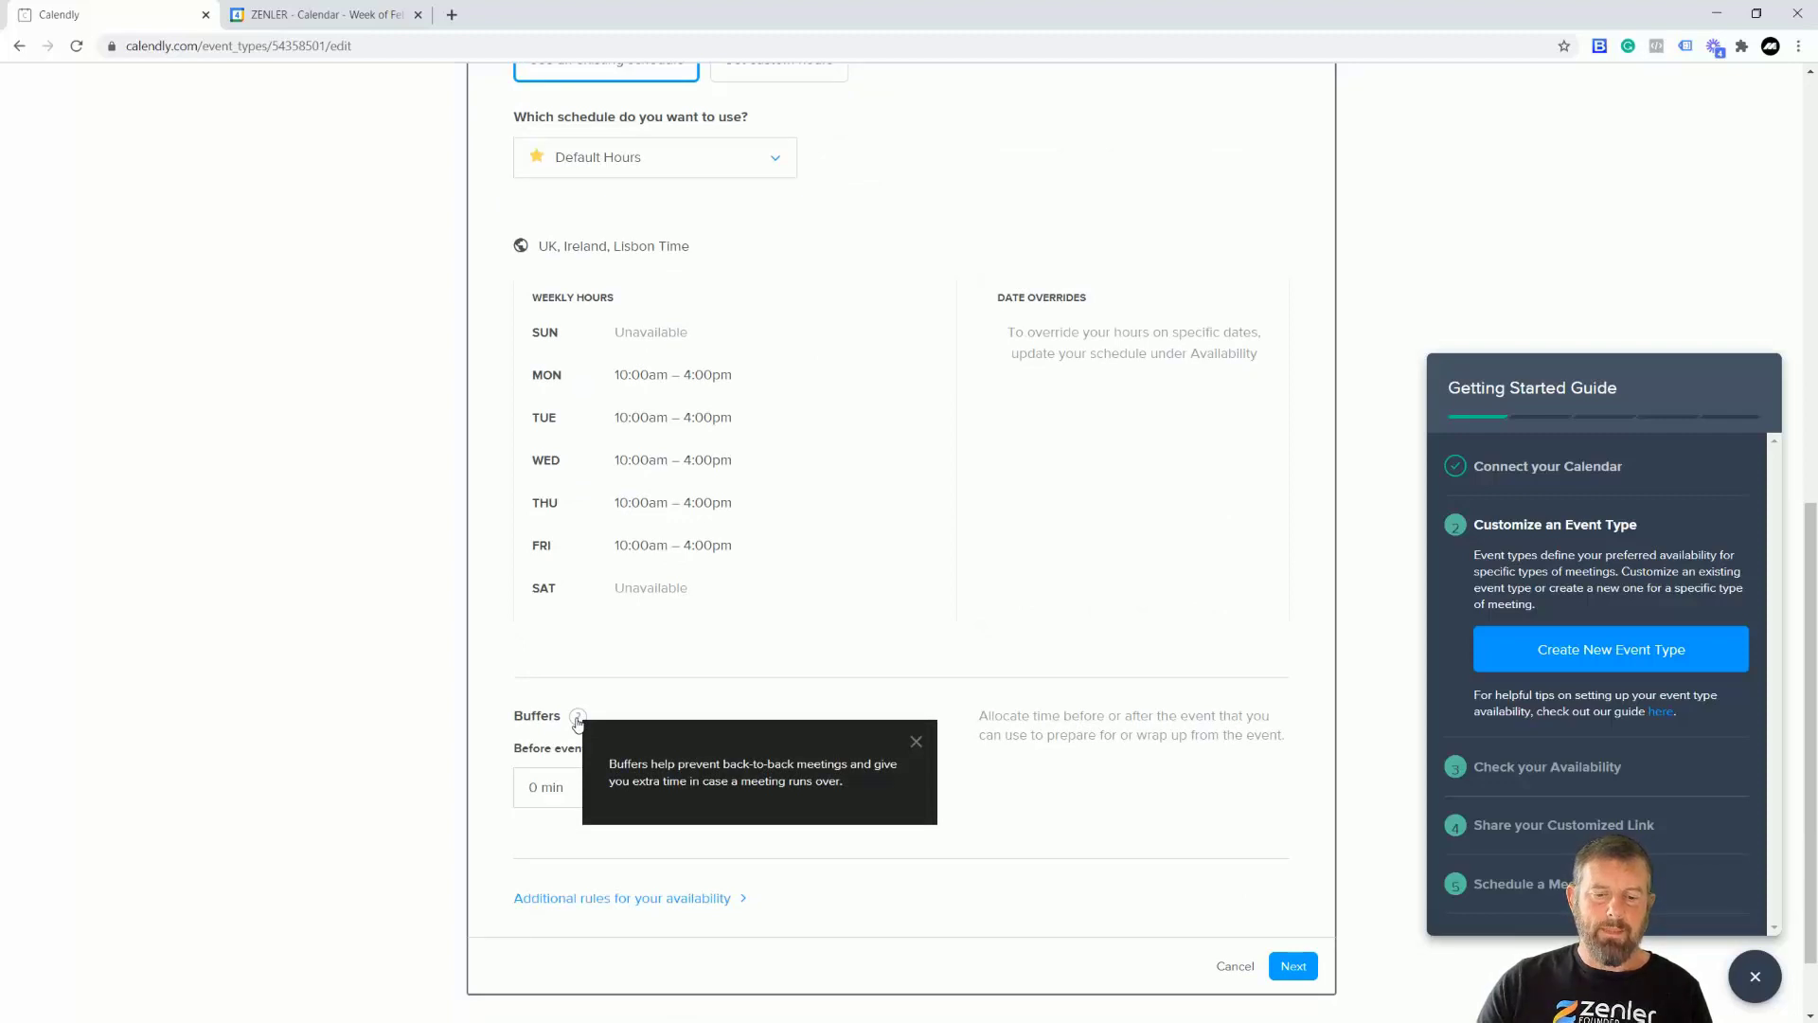
{"action": "left_click", "coordinate": [653, 699]}
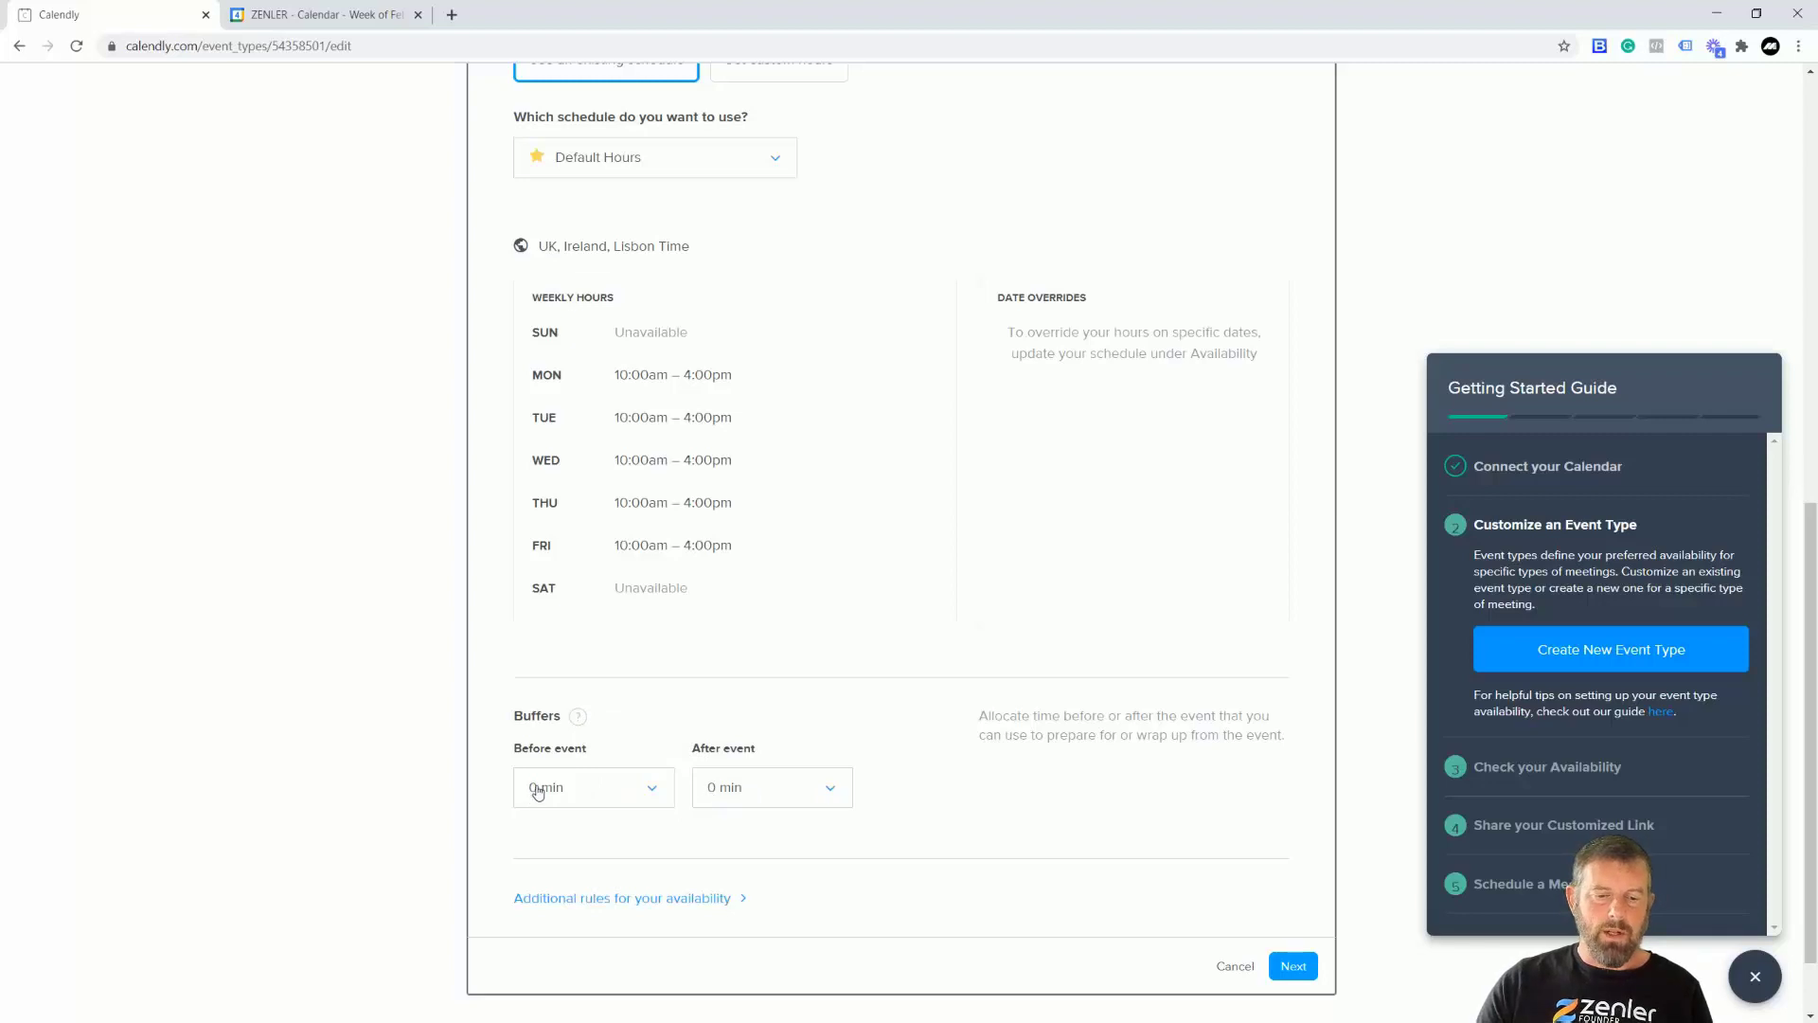
{"action": "left_click", "coordinate": [726, 793]}
{"action": "scroll", "coordinate": [774, 839], "scroll_direction": "down", "scroll_amount": 3}
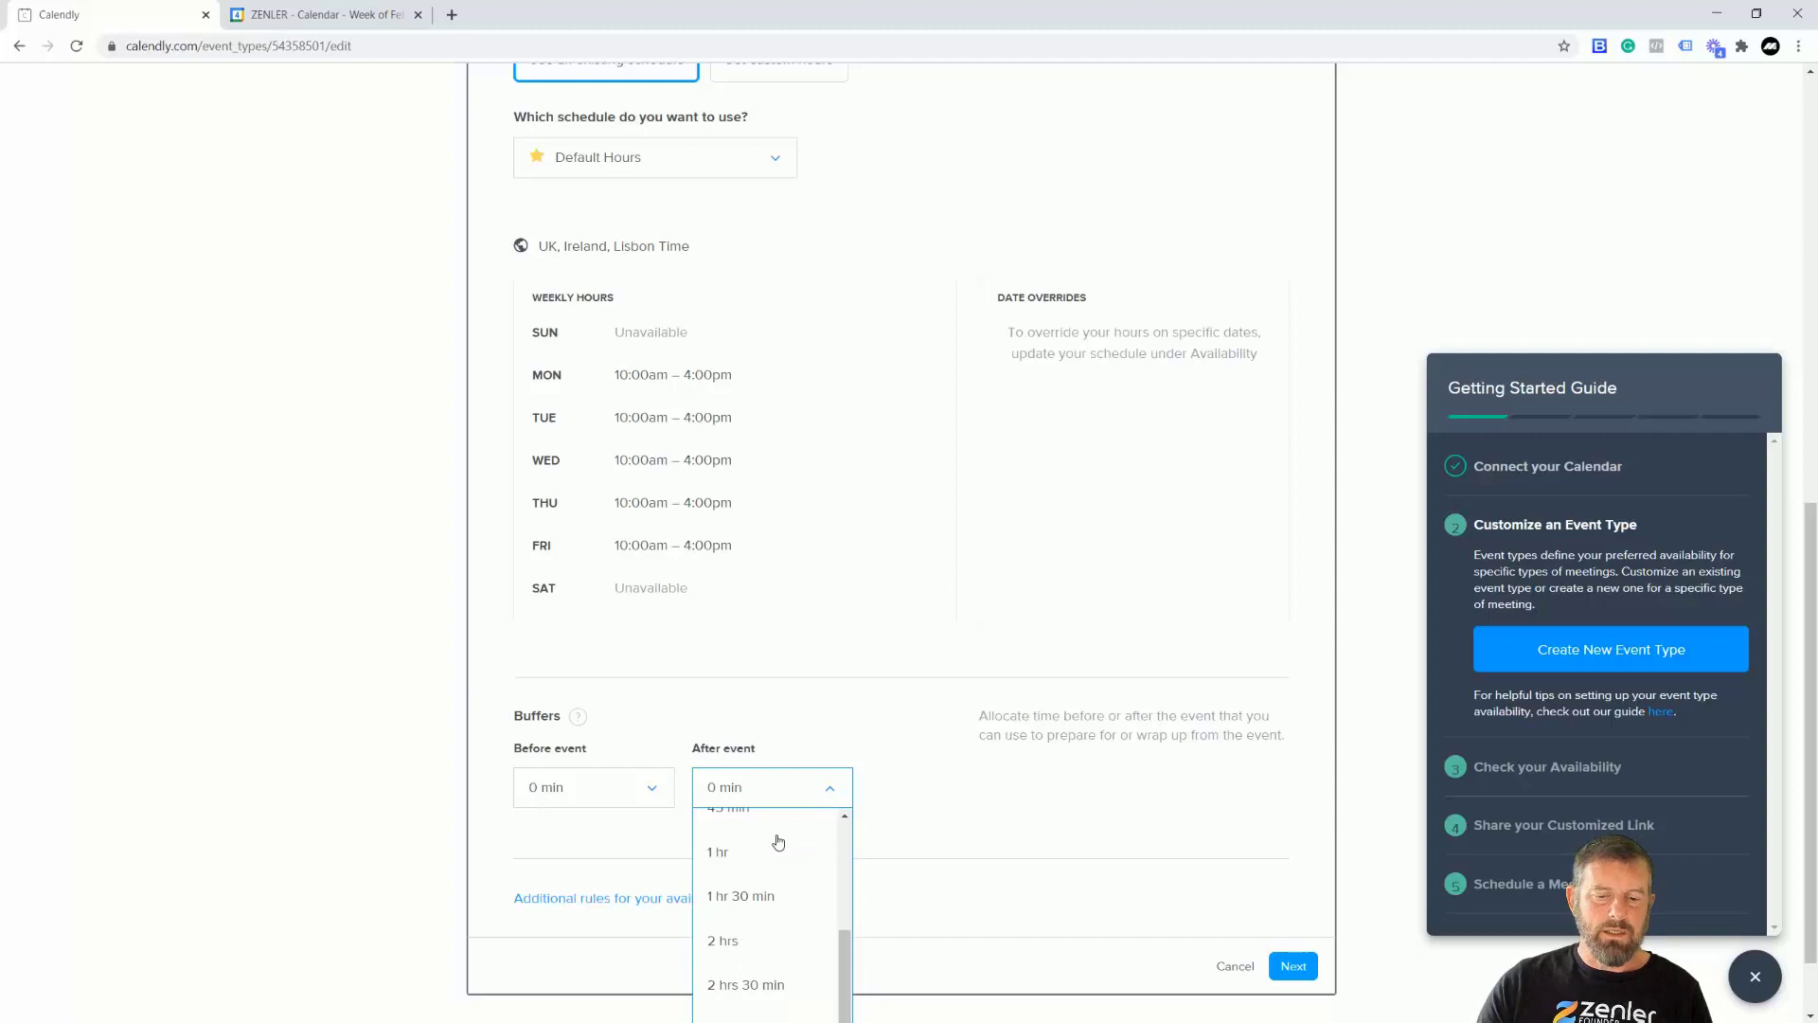
{"action": "left_click", "coordinate": [758, 852]}
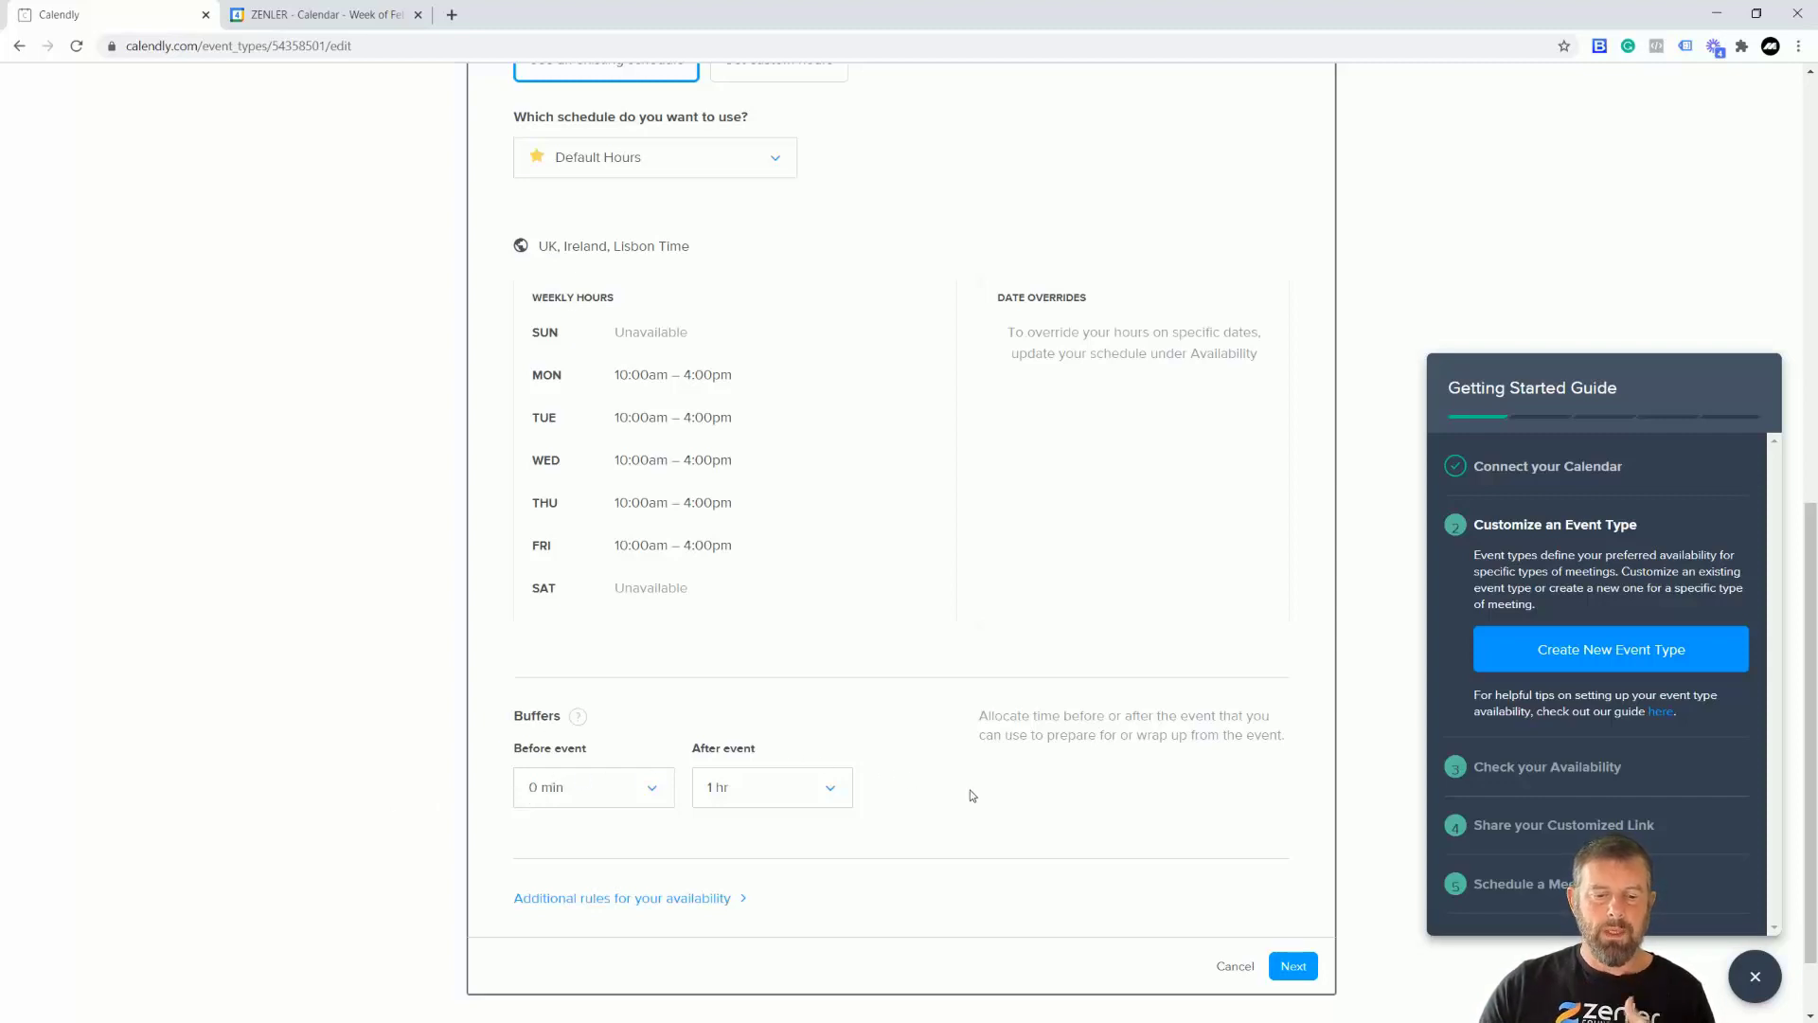
{"action": "left_click", "coordinate": [1293, 966]}
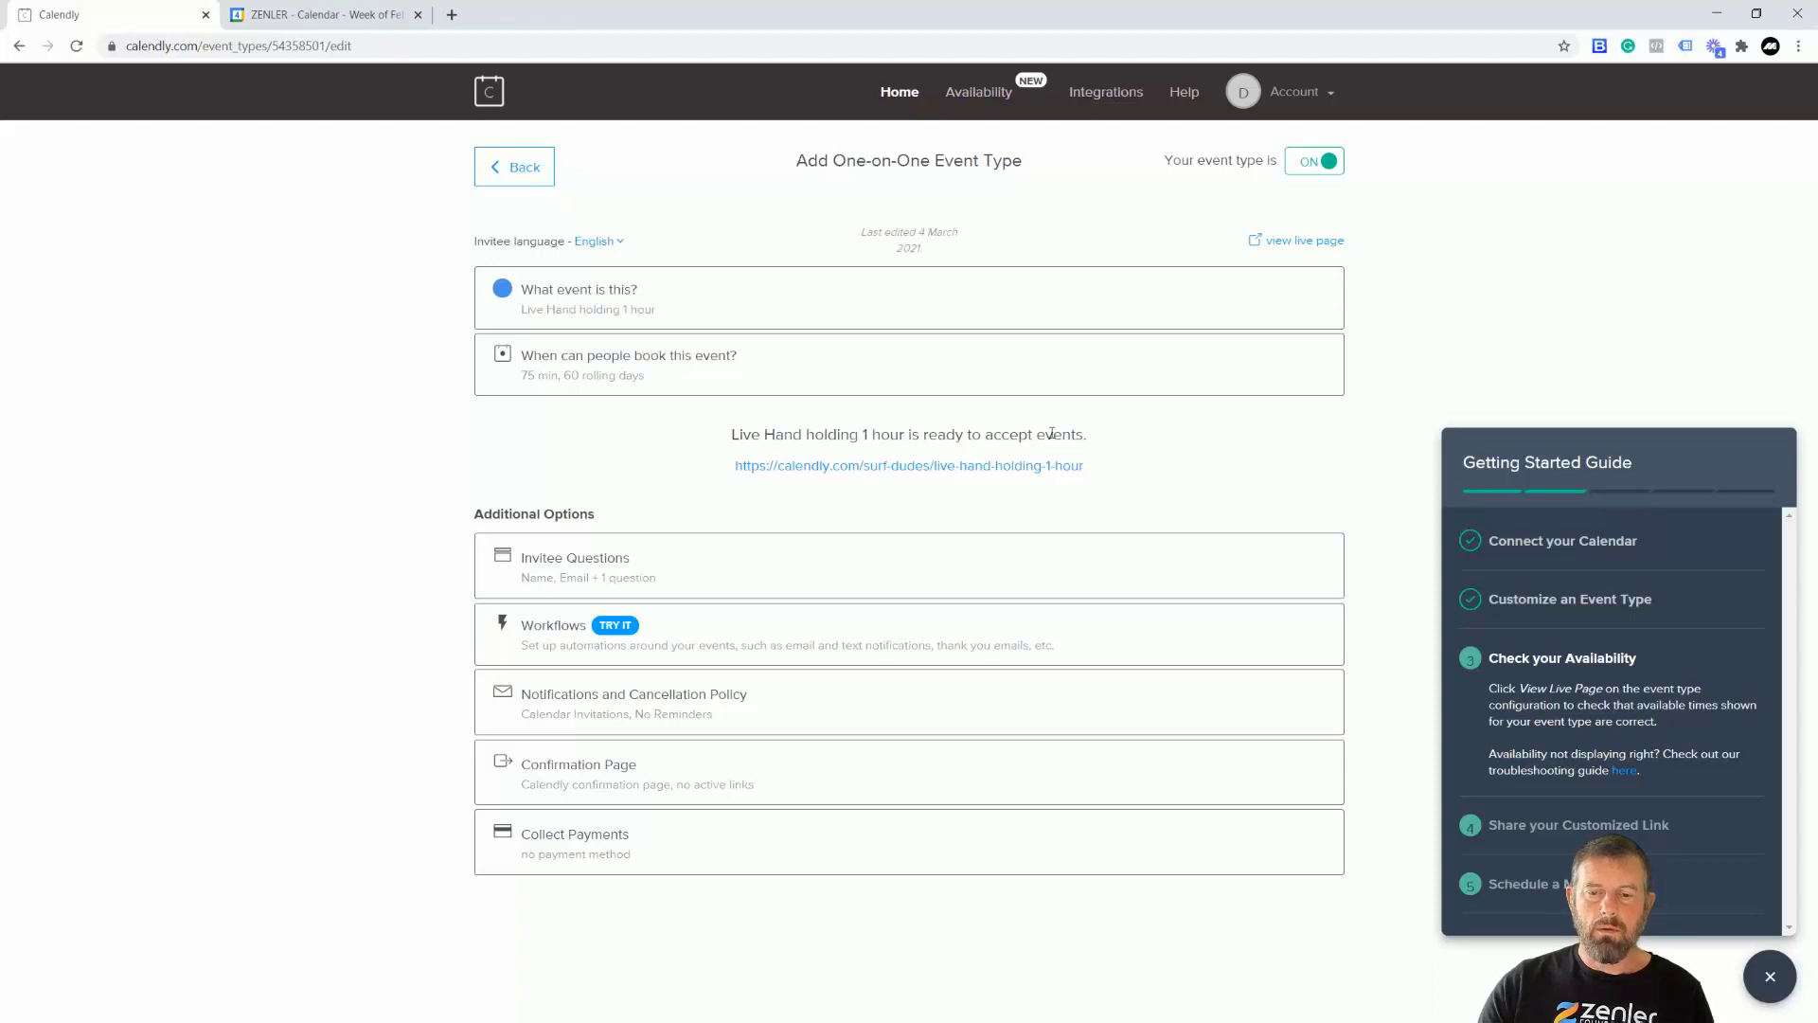
Review the event type's readiness message and its Workflows options, and close the Workflows section without changes
{"action": "left_click_drag", "start_coordinate": [794, 437], "coordinate": [1076, 436]}
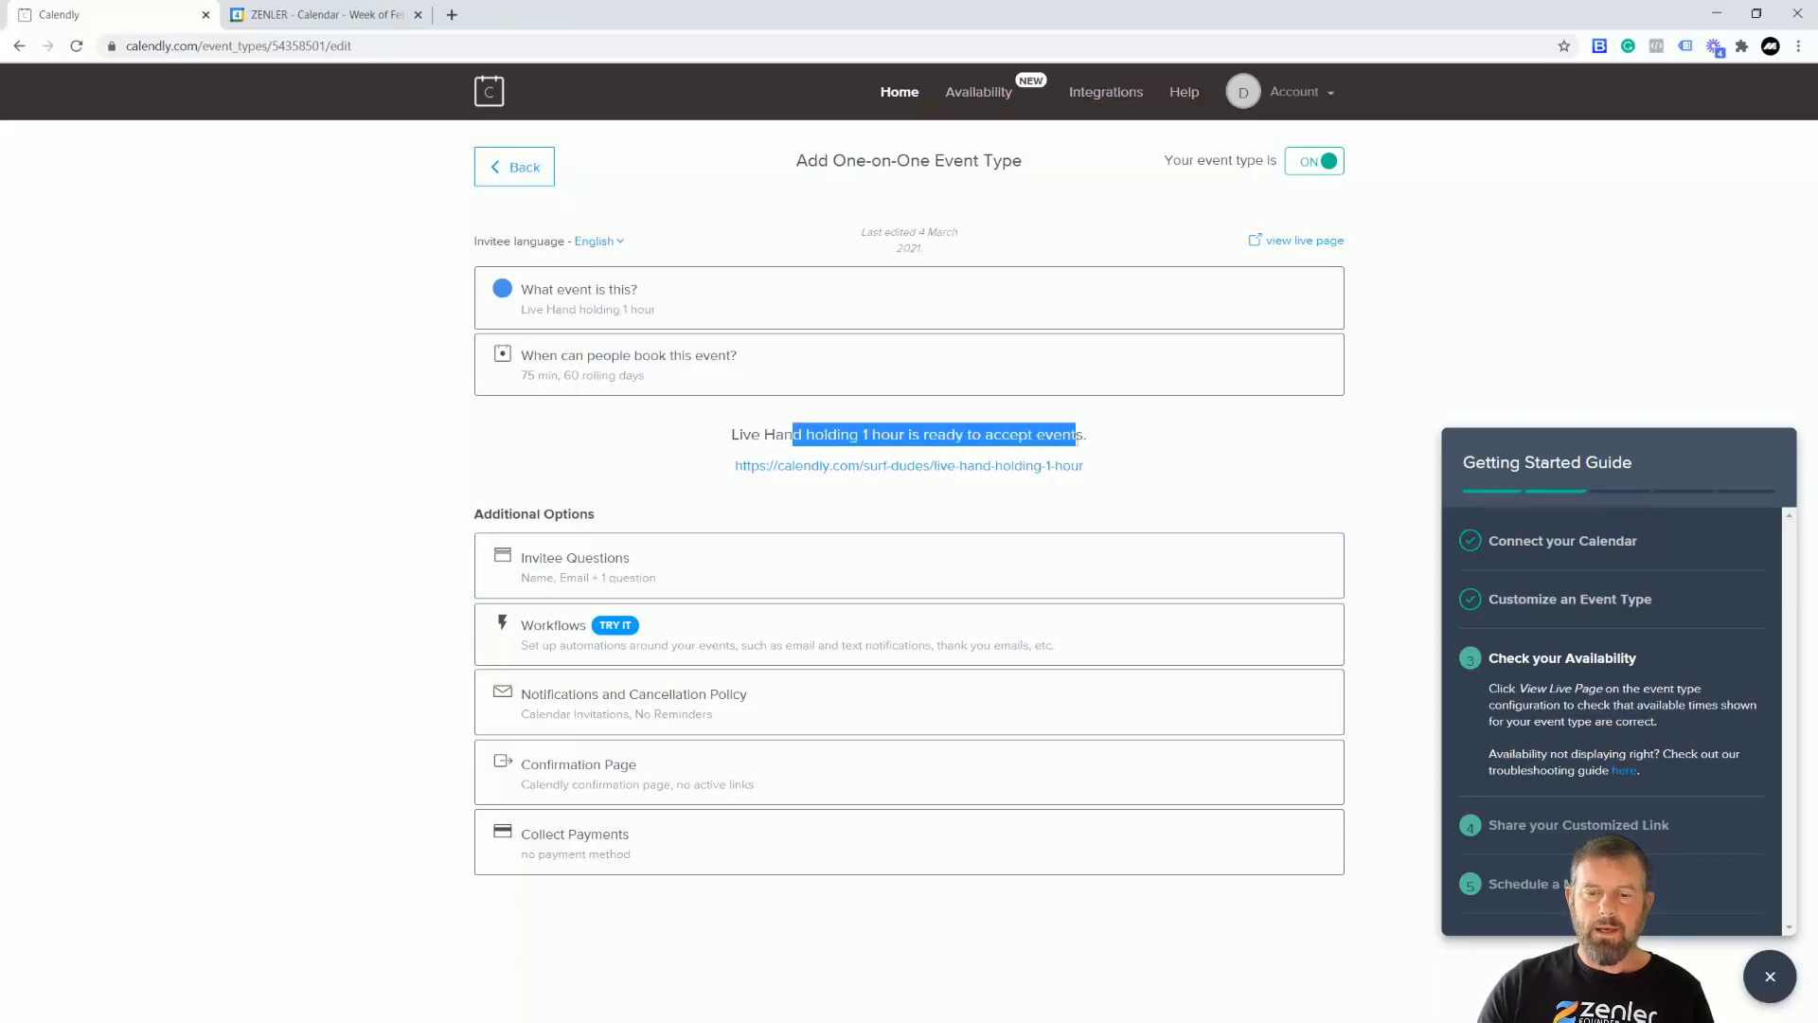
{"action": "left_click", "coordinate": [1157, 479]}
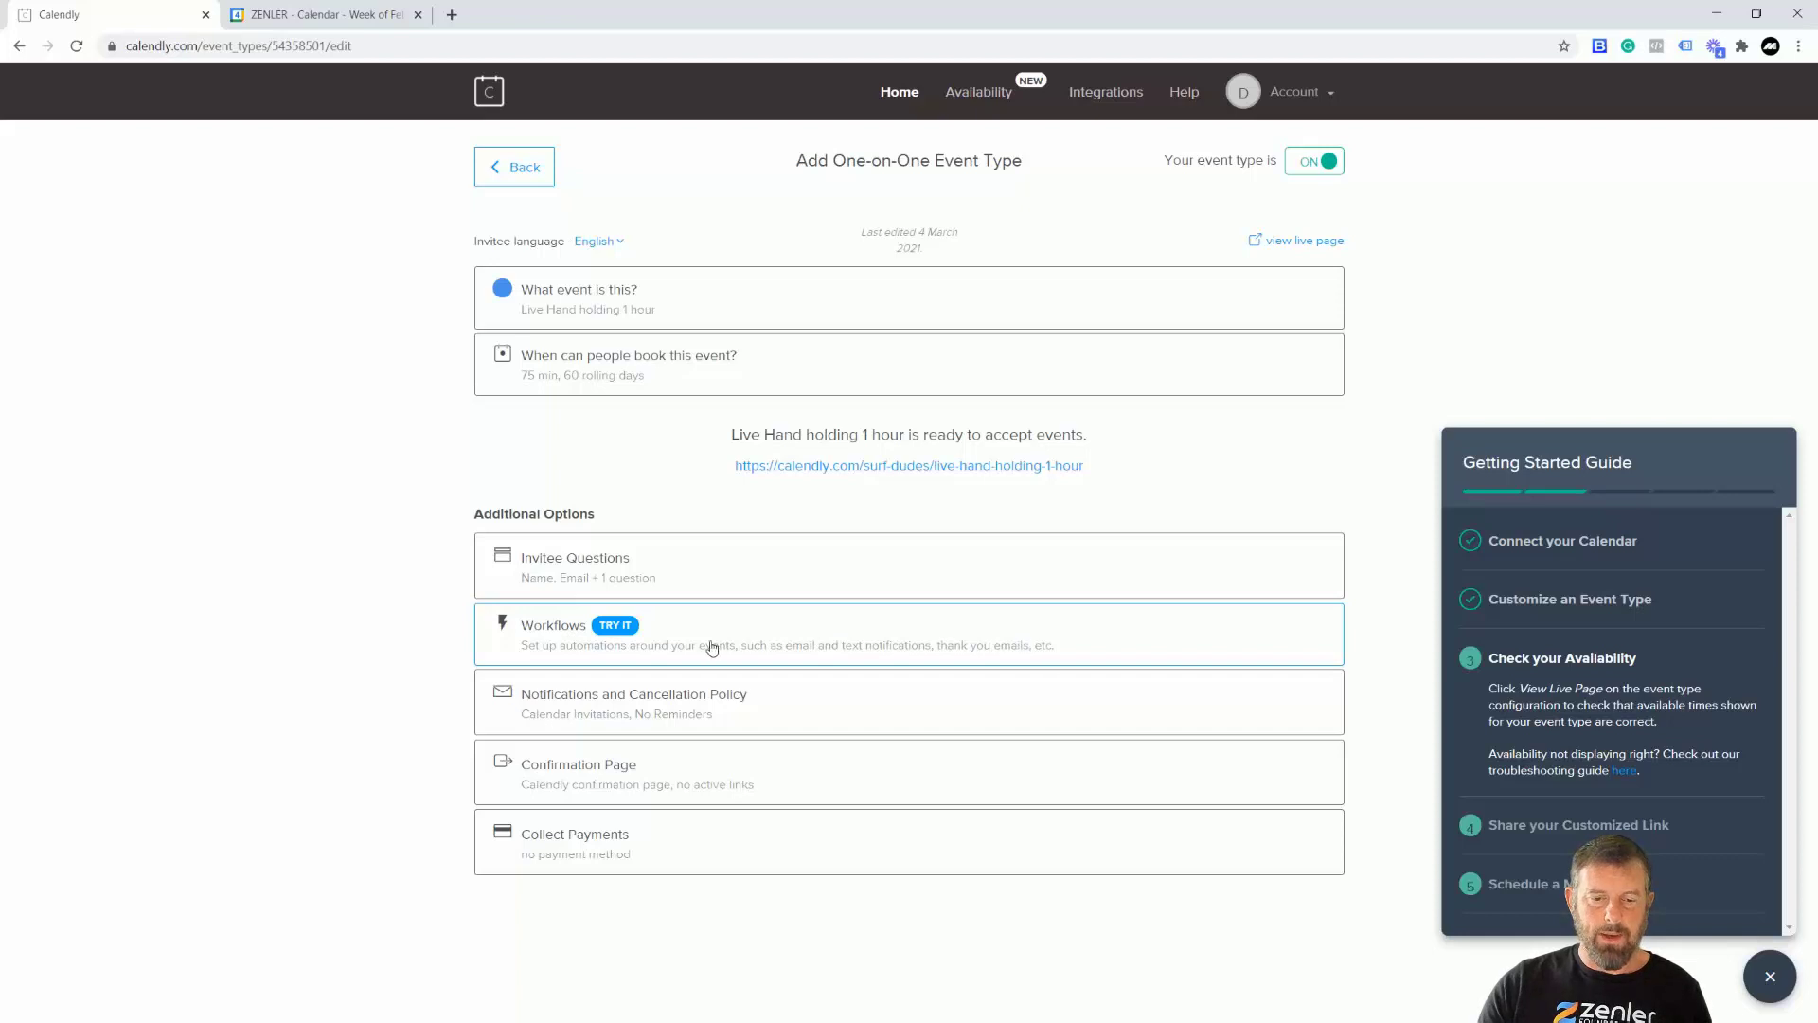
{"action": "left_click", "coordinate": [564, 576]}
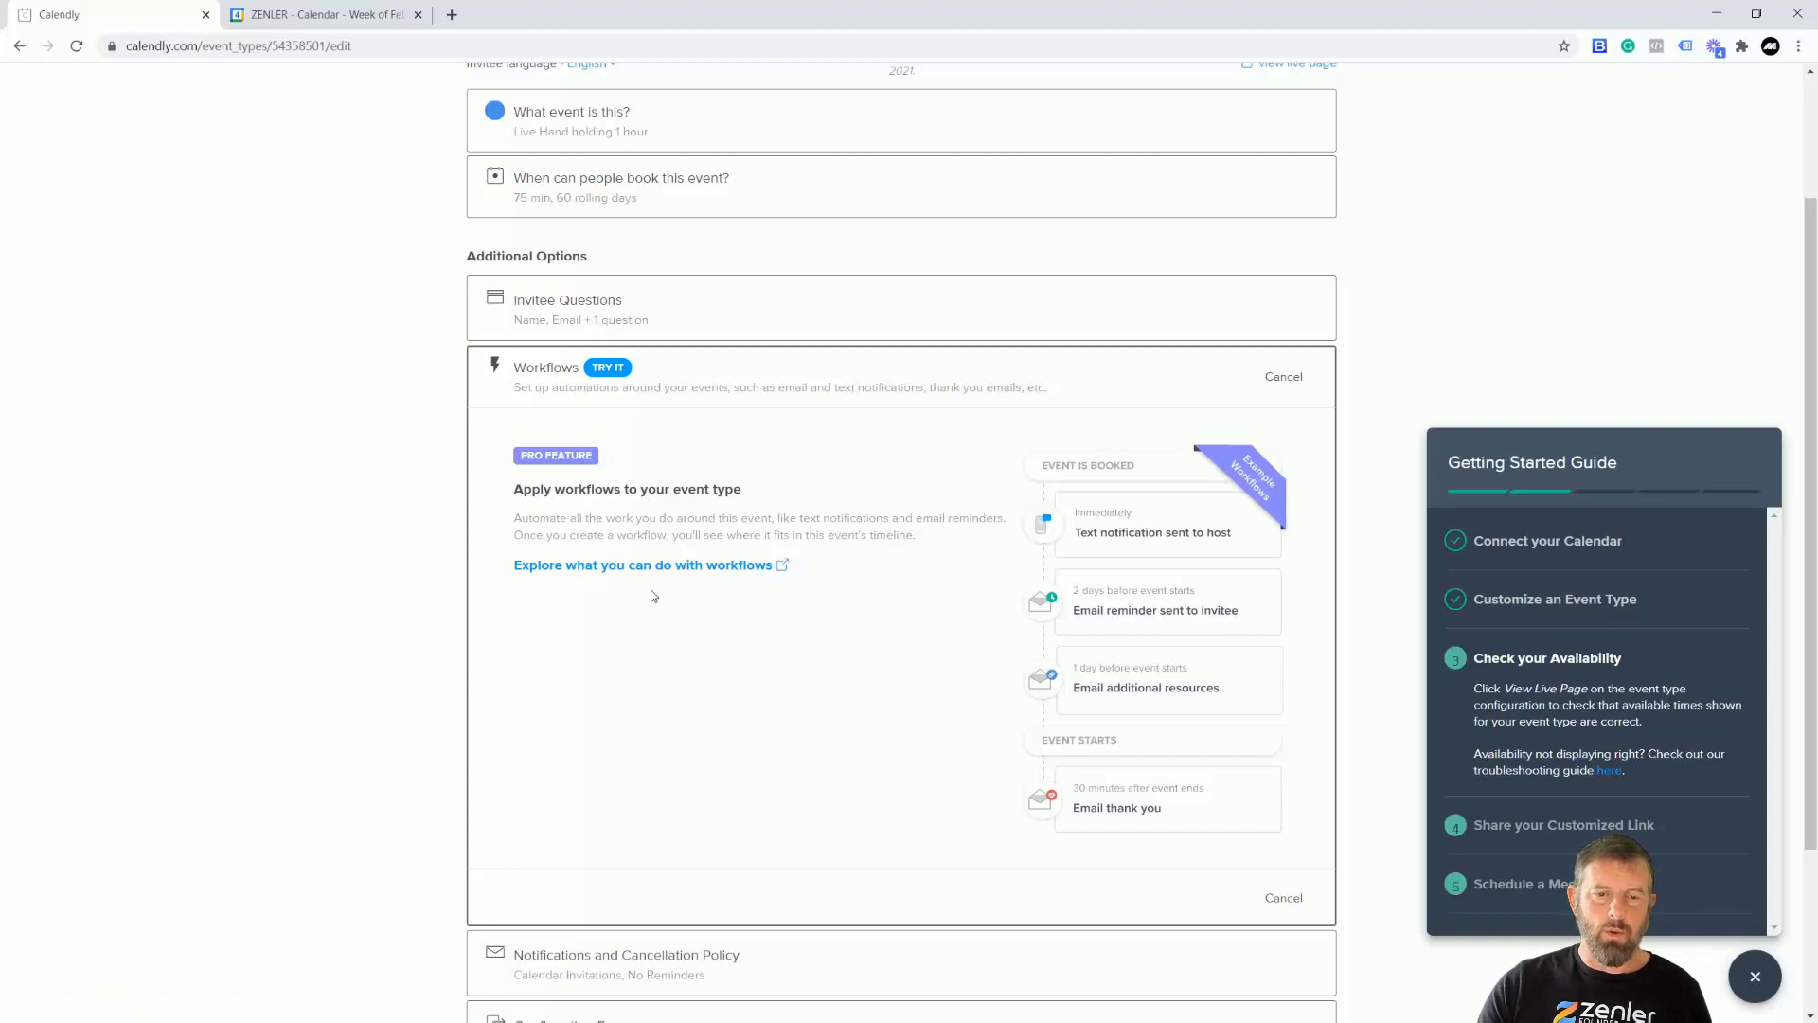
{"action": "left_click", "coordinate": [1269, 377]}
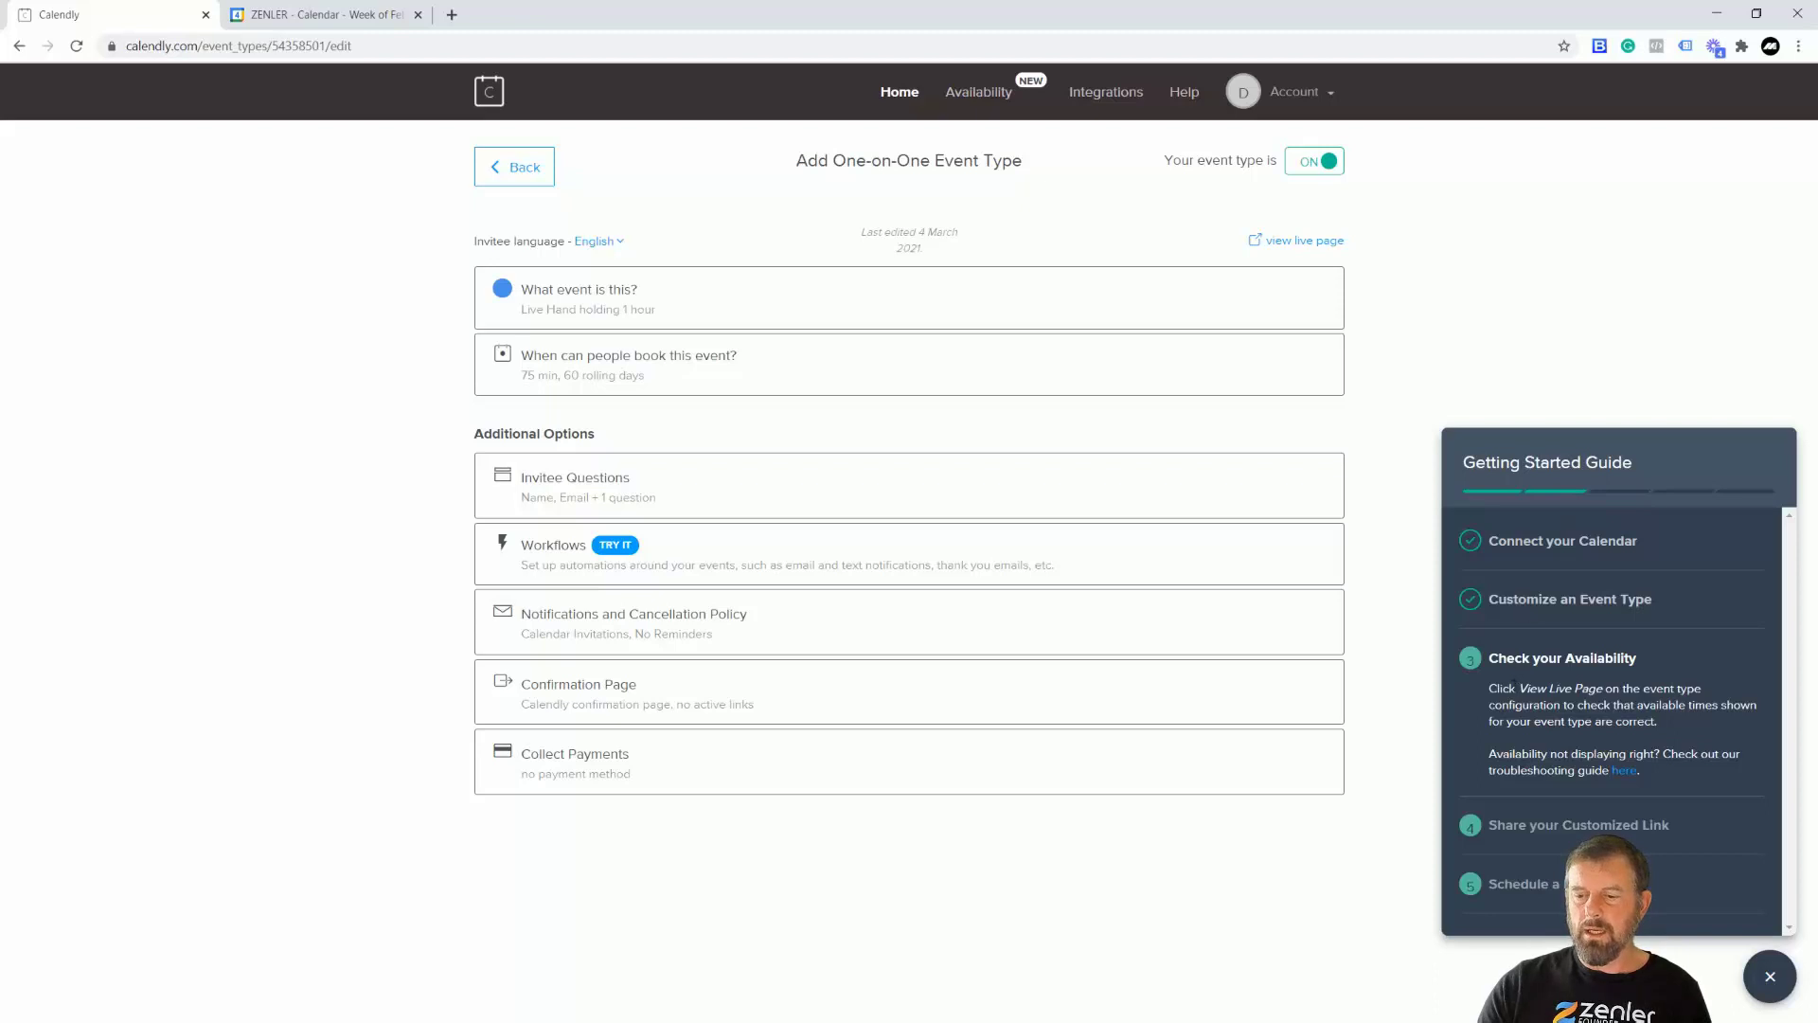
Close the Getting Started Guide and return to the overview of event types
{"action": "left_click", "coordinate": [1771, 980]}
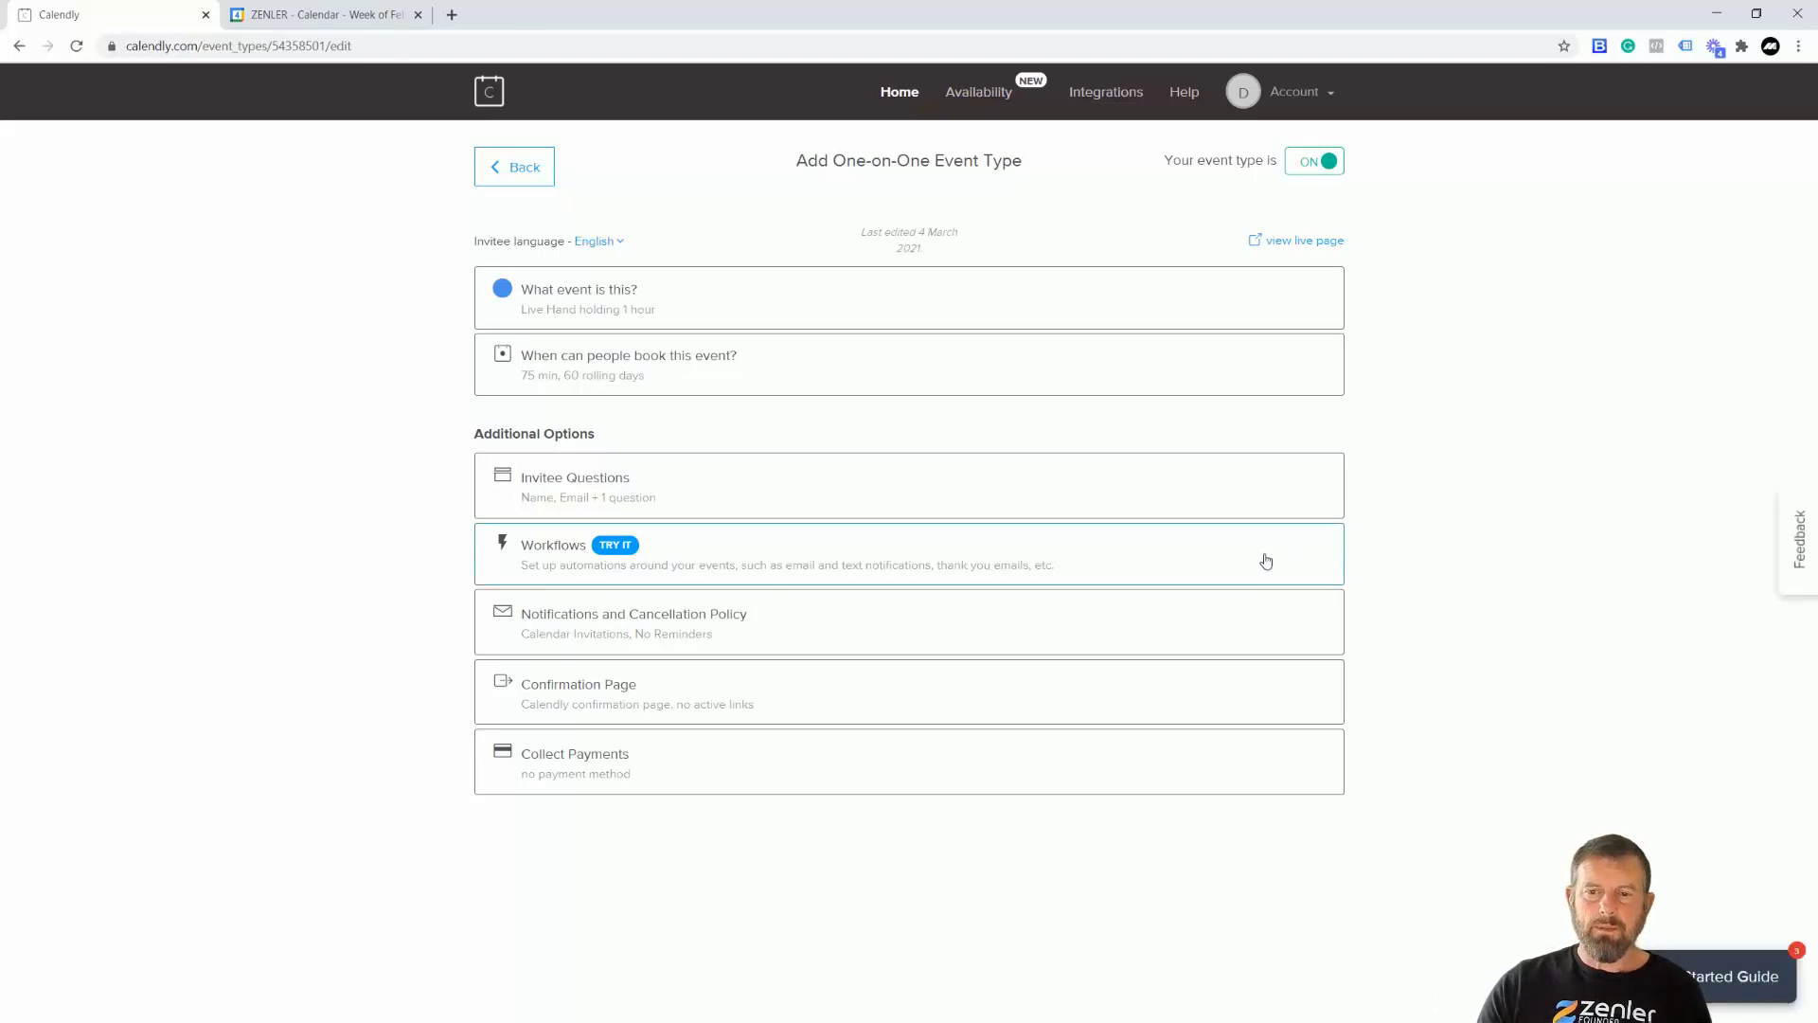
{"action": "left_click", "coordinate": [1291, 100]}
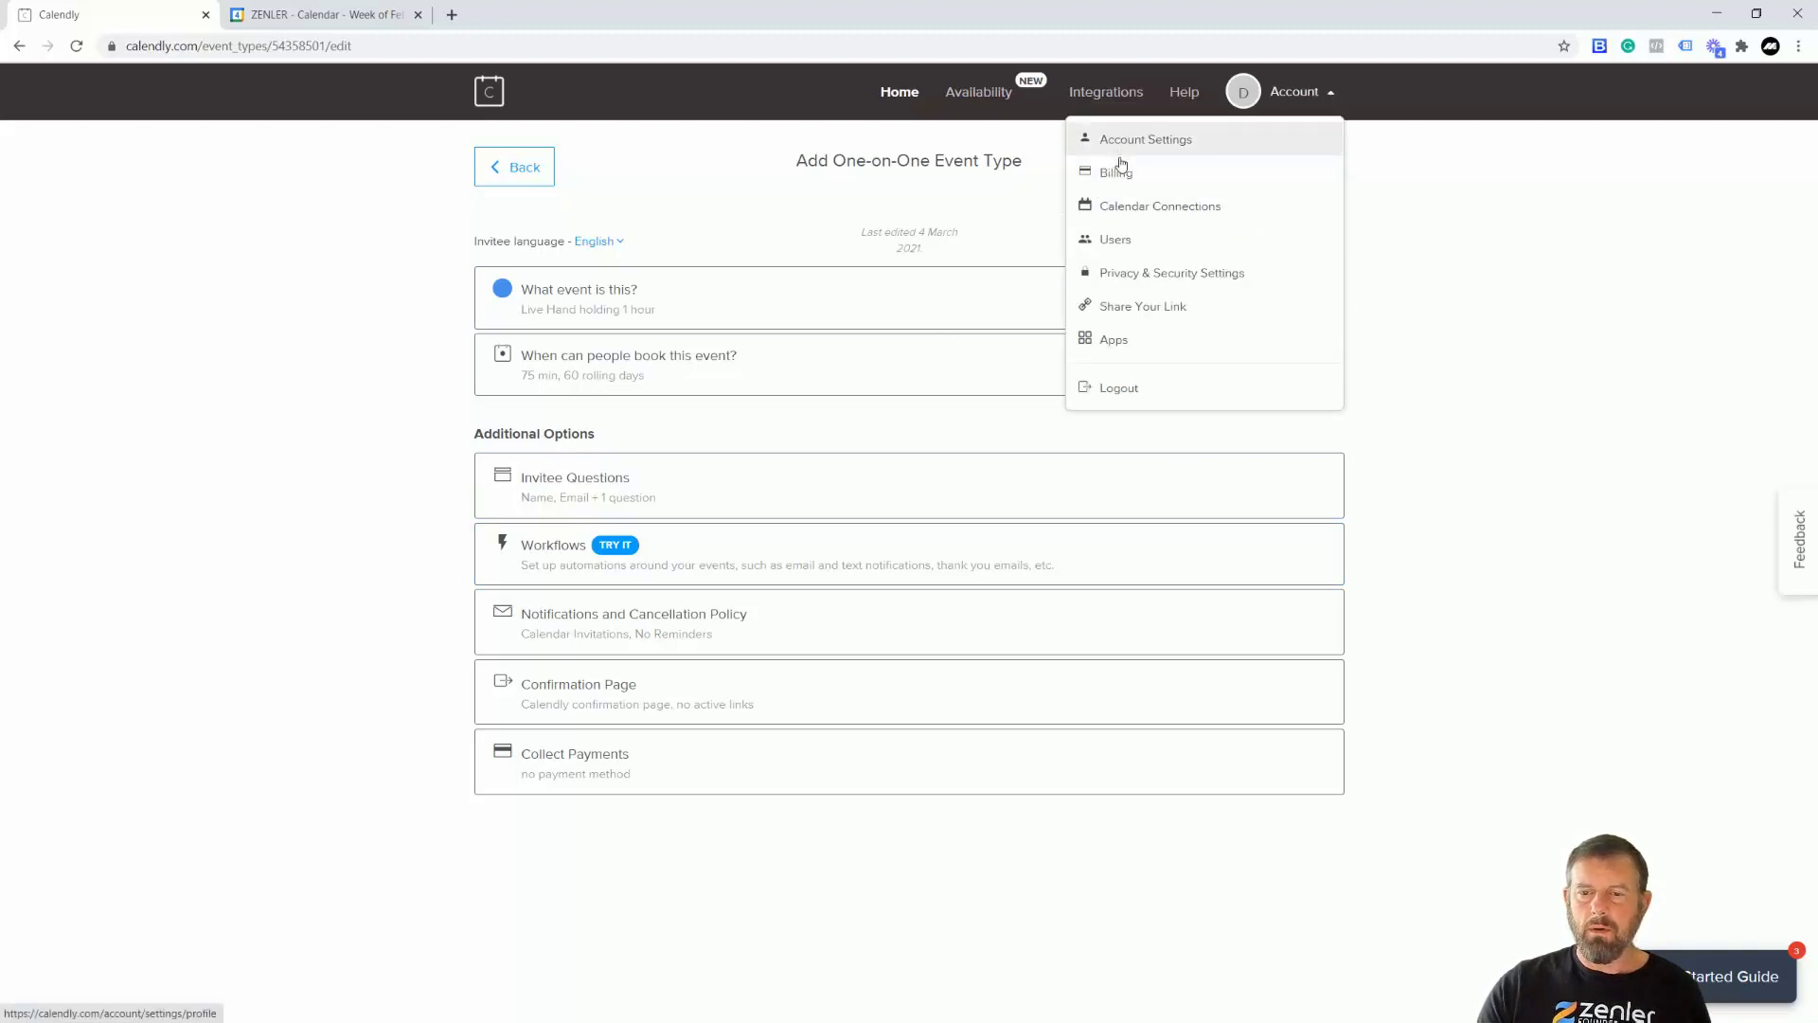
{"action": "left_click", "coordinate": [1402, 381]}
{"action": "left_click", "coordinate": [927, 106]}
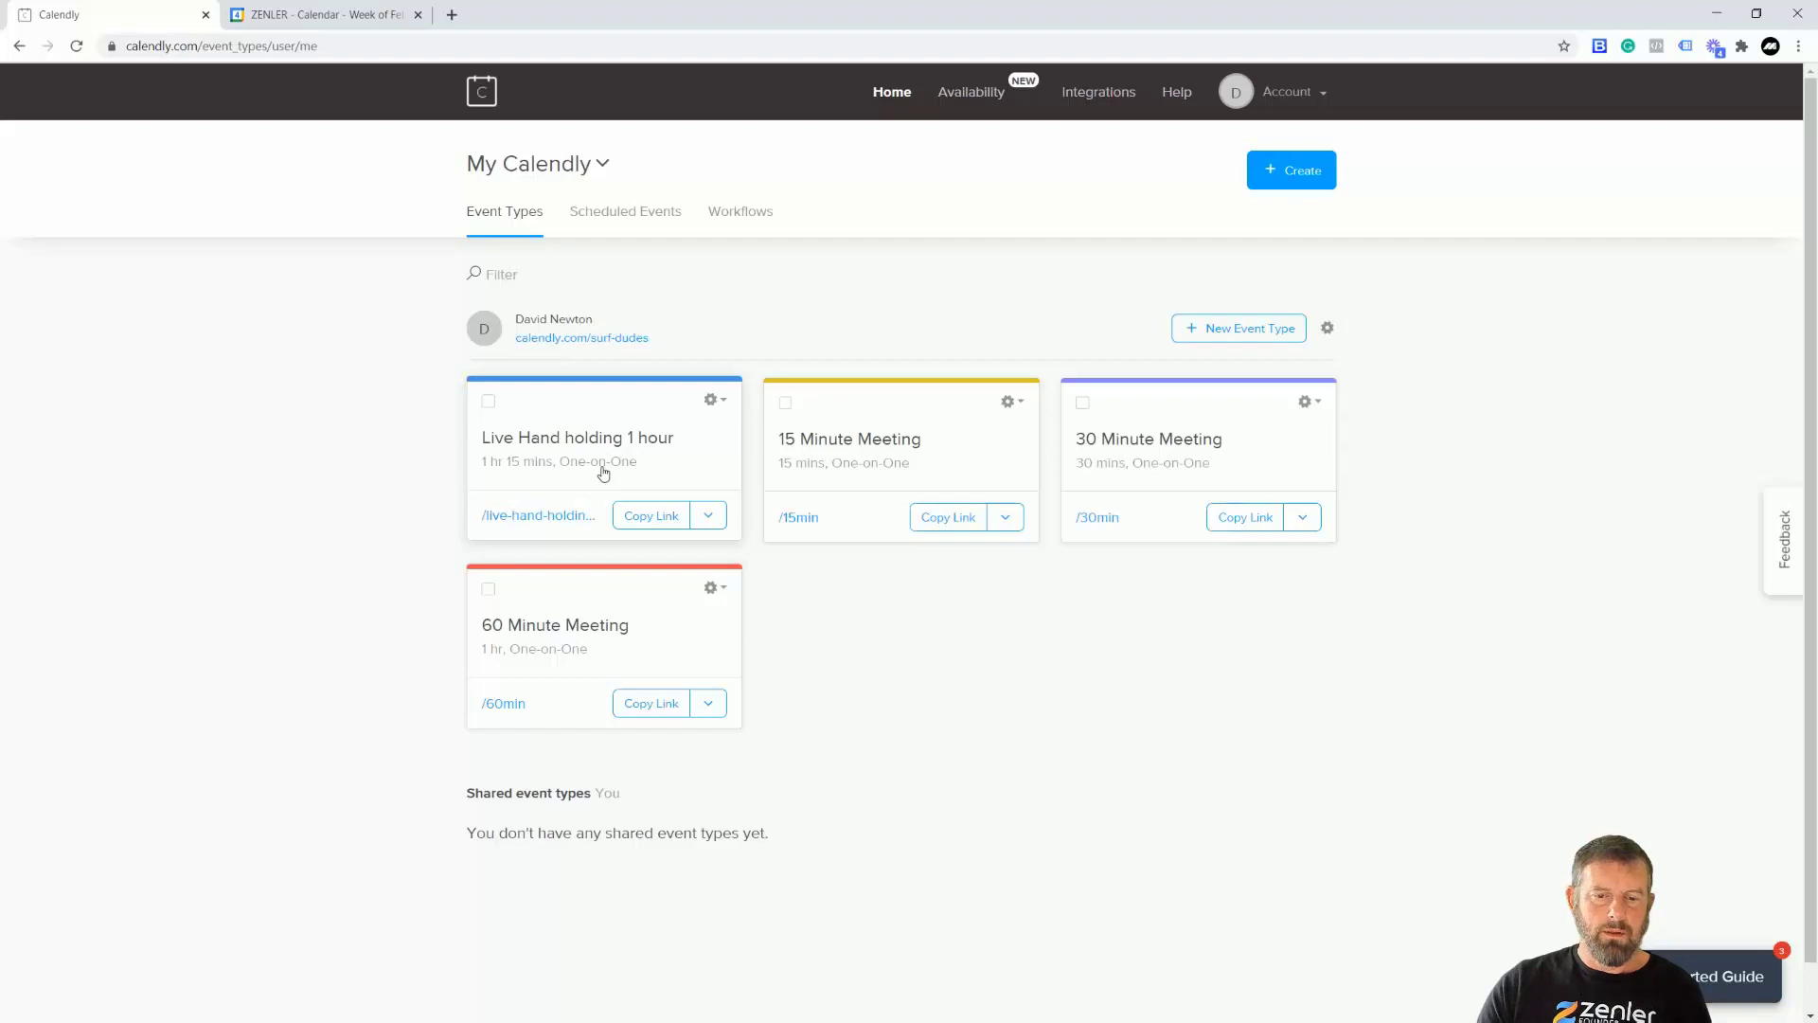
Copy the booking link of "Live Hand holding 1 hour" and open it in a new browser tab
{"action": "left_click", "coordinate": [651, 521]}
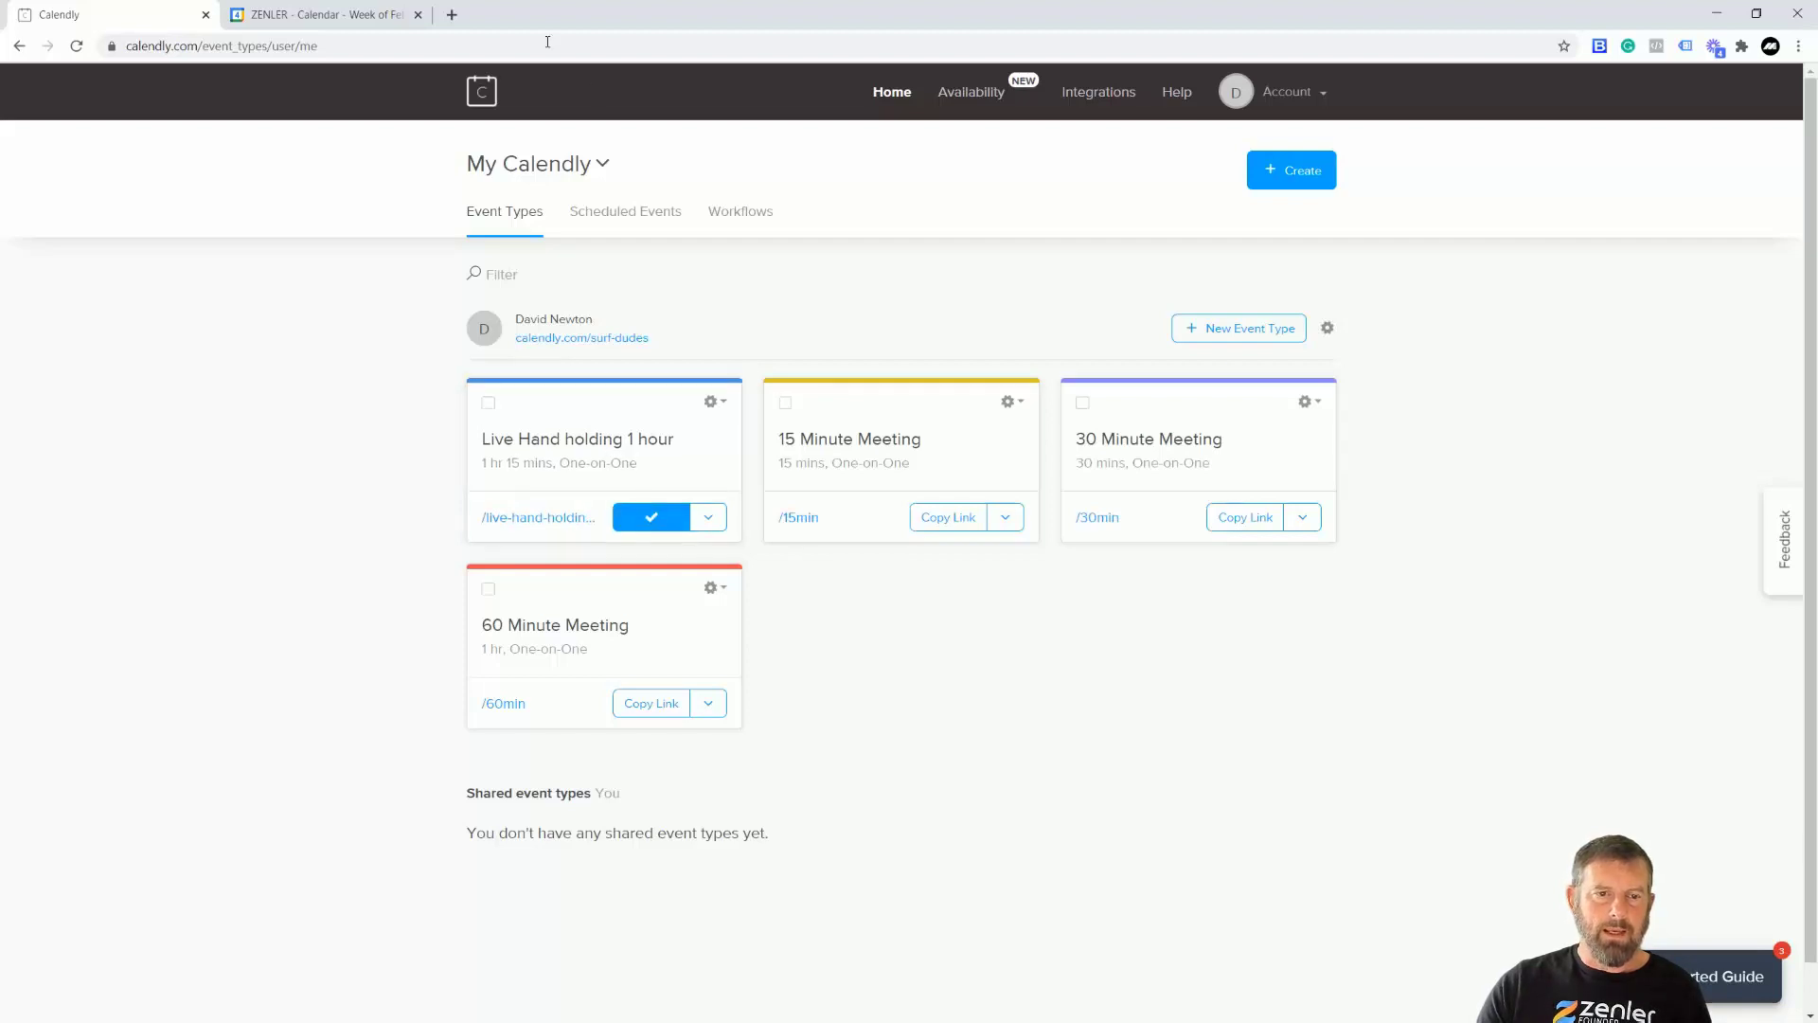
{"action": "left_click", "coordinate": [452, 14]}
{"action": "type", "text": "https://calendly.com/surf-dudes/live-hand-holding-1-hour"}
{"action": "key", "text": "Return"}
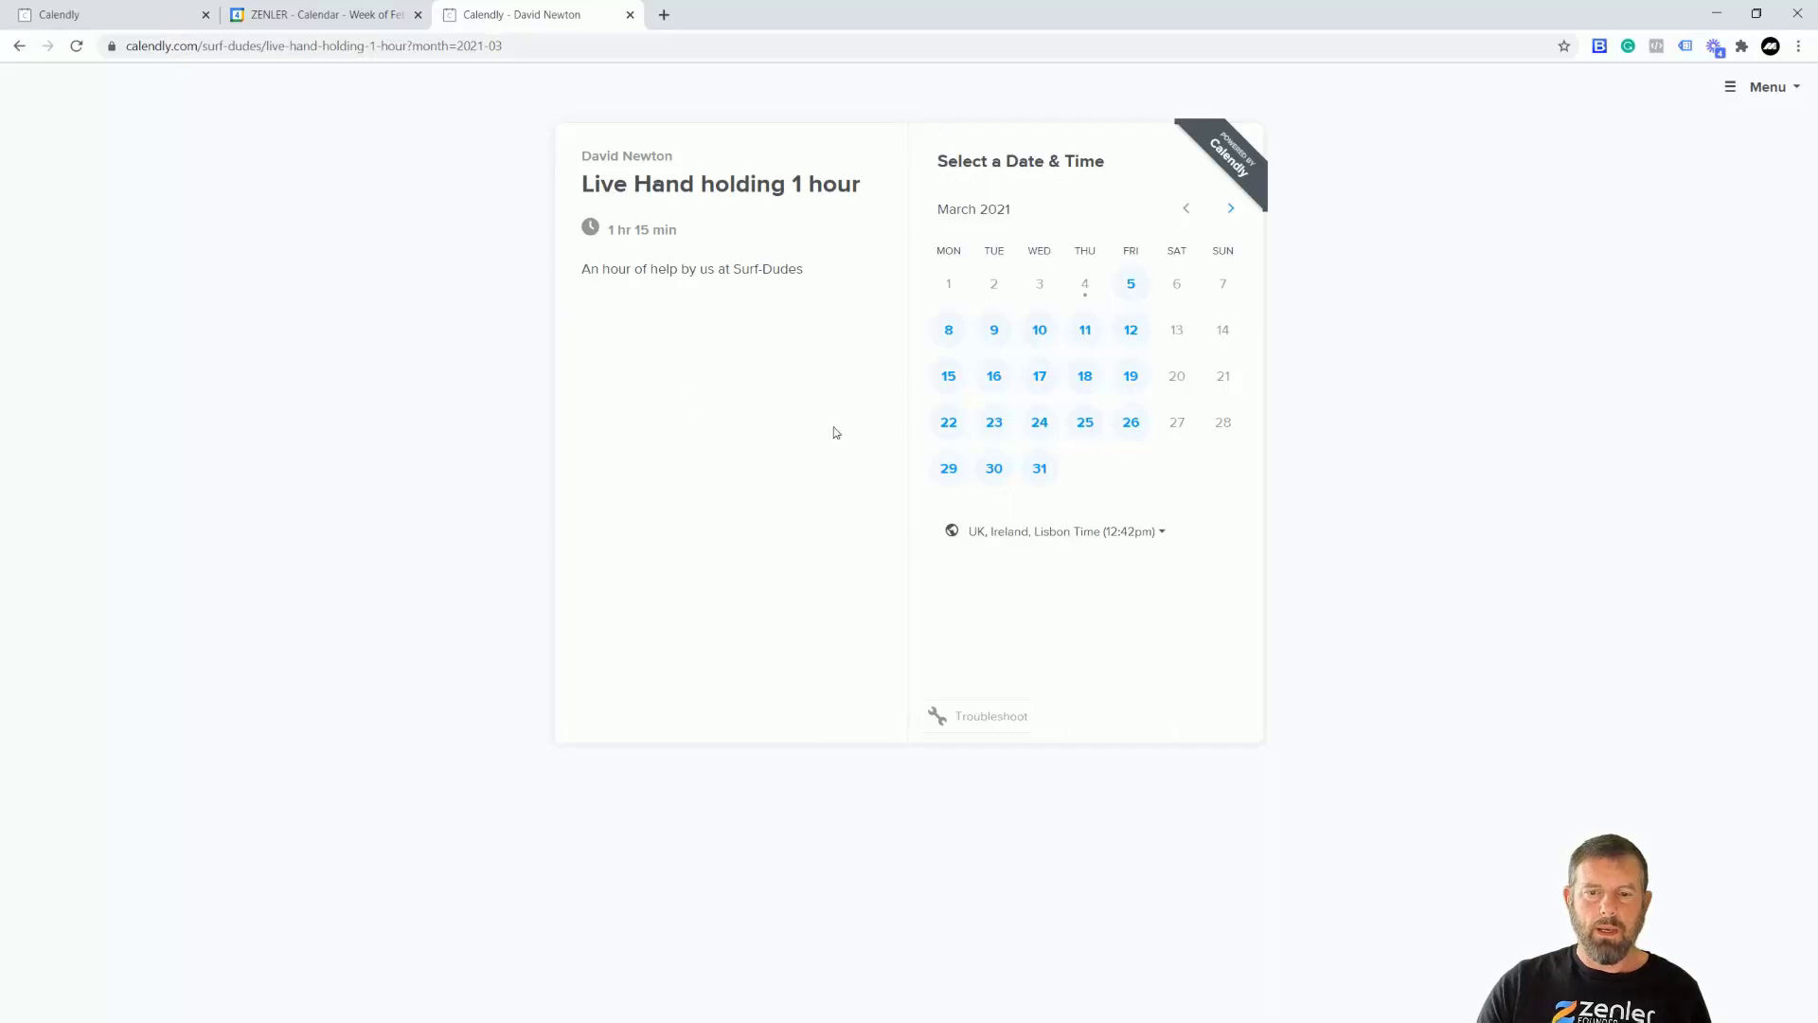
Preview booking the 11:30am slot on March 12 as far as the details form, and return to the time selection
{"action": "left_click", "coordinate": [1132, 330]}
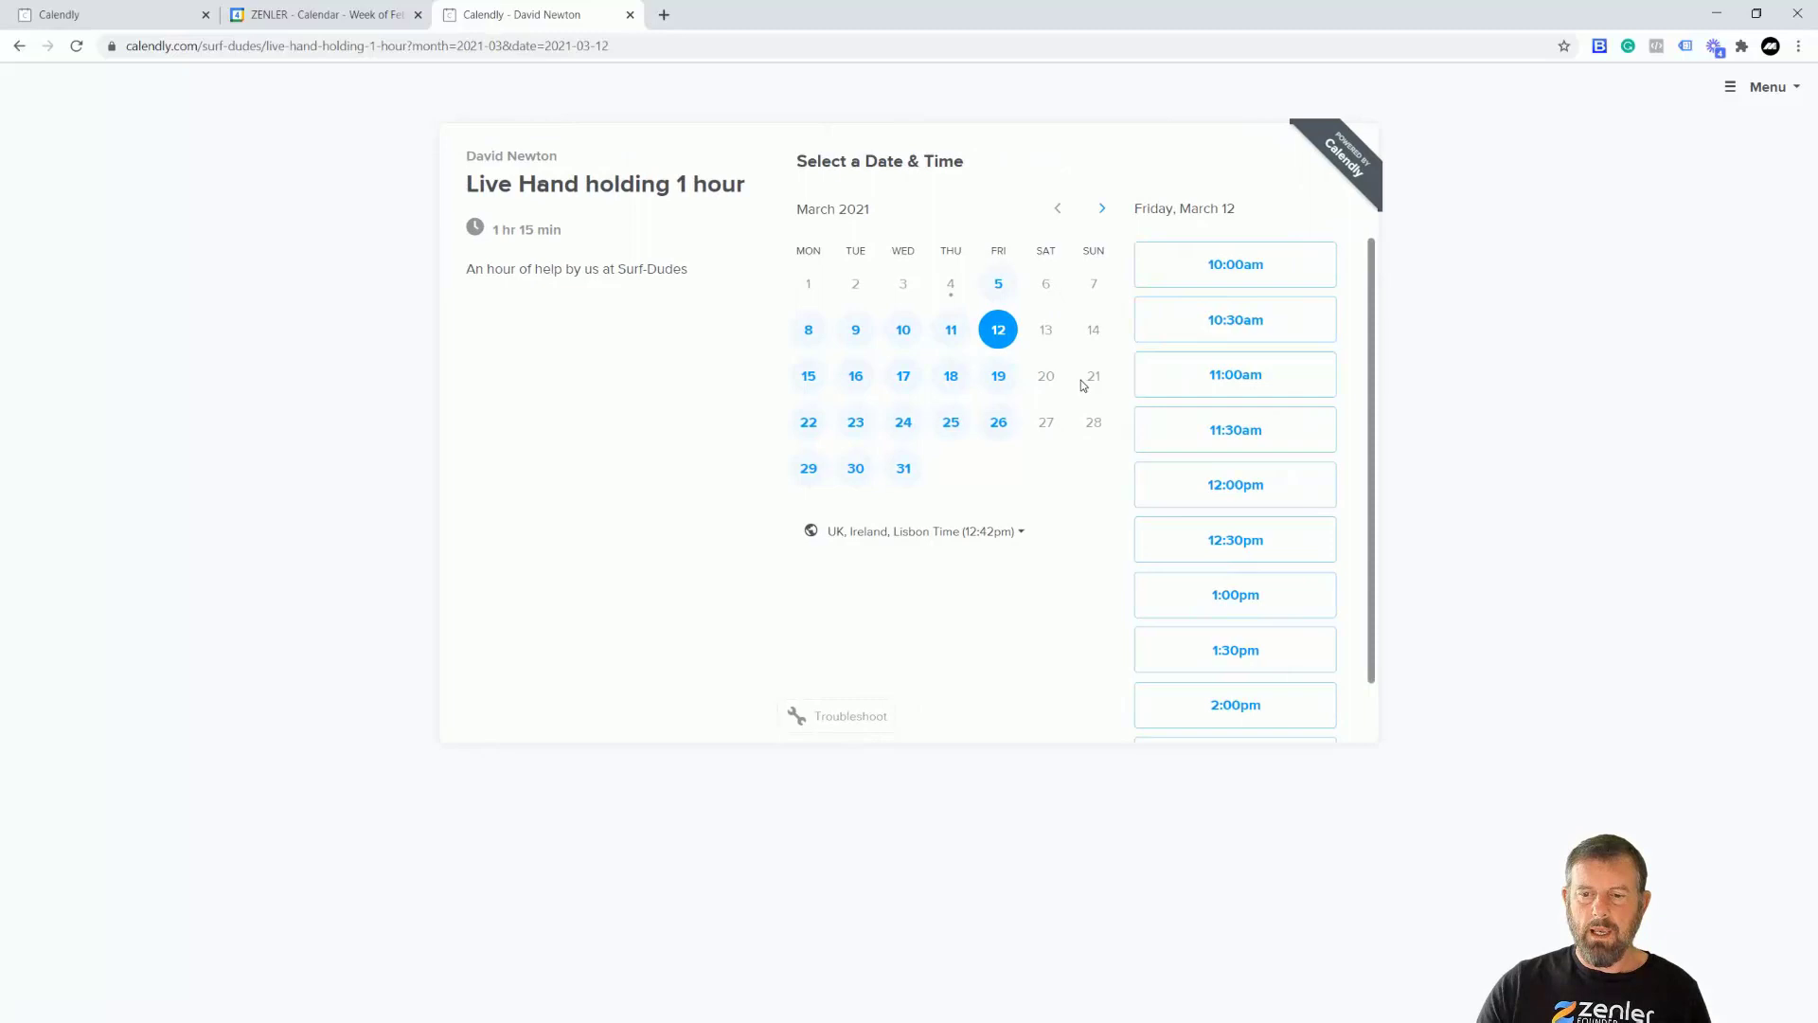
{"action": "left_click", "coordinate": [1181, 430]}
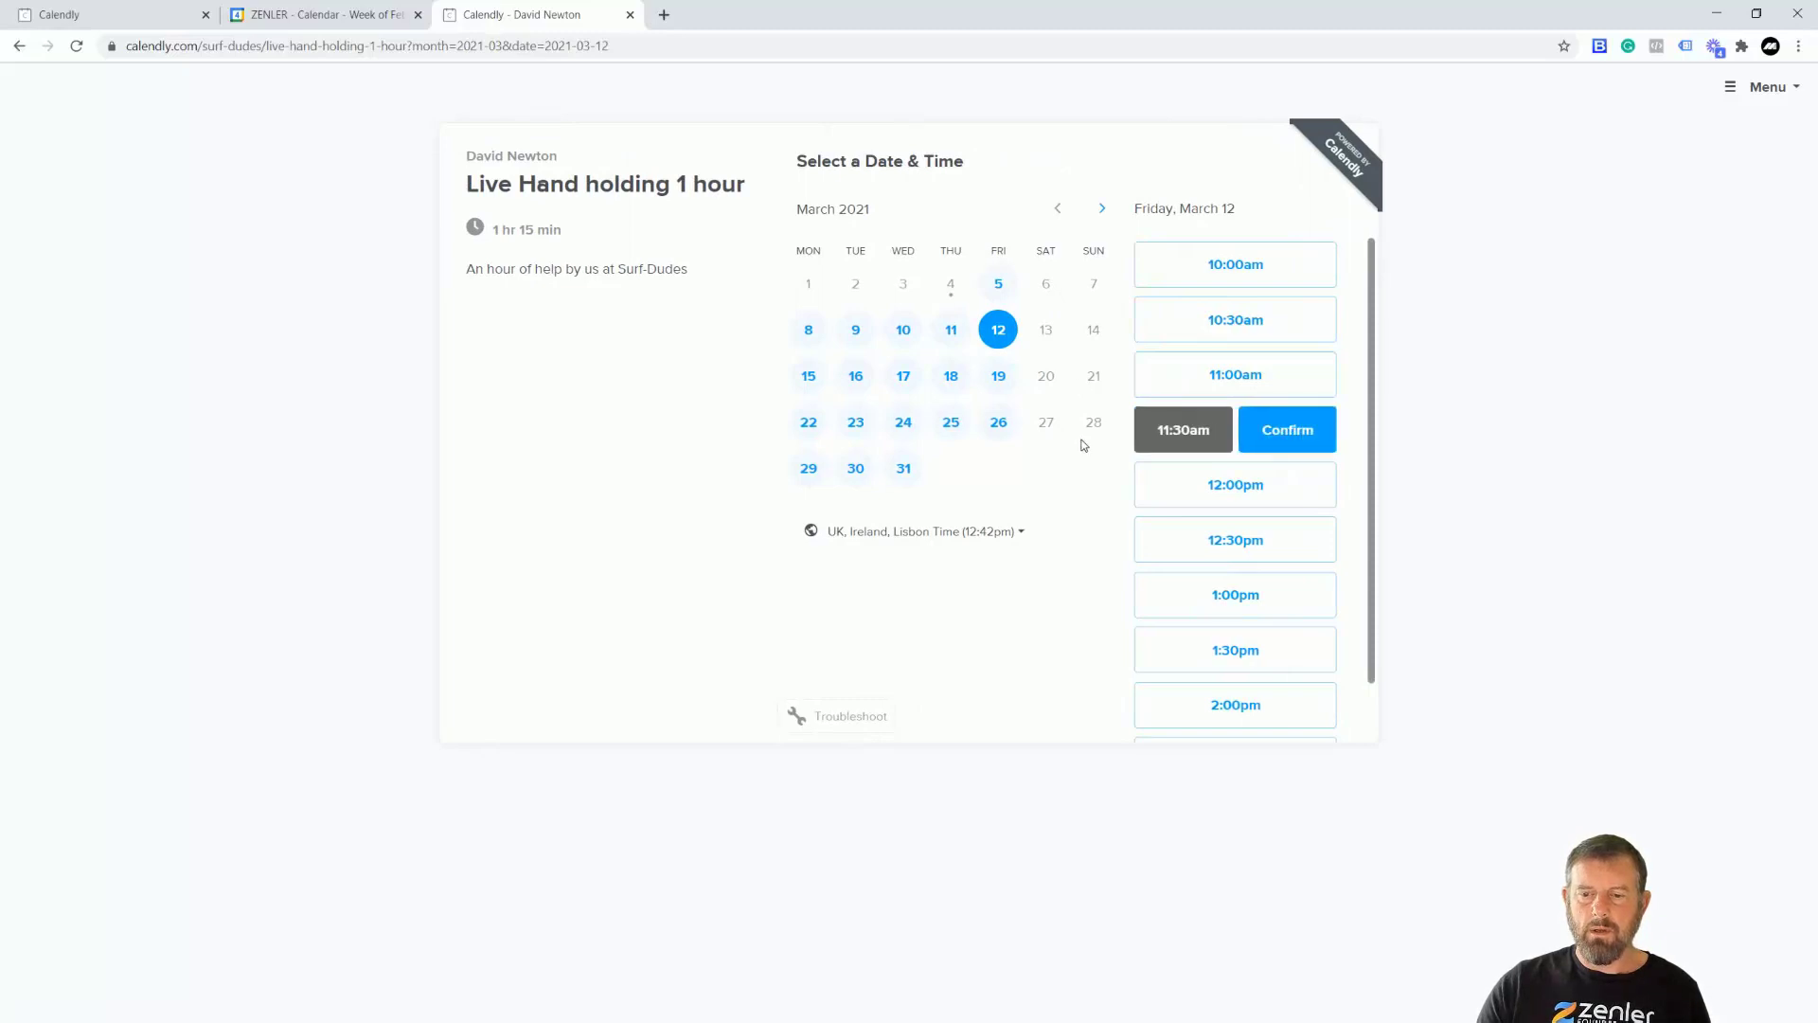
{"action": "left_click", "coordinate": [1287, 432]}
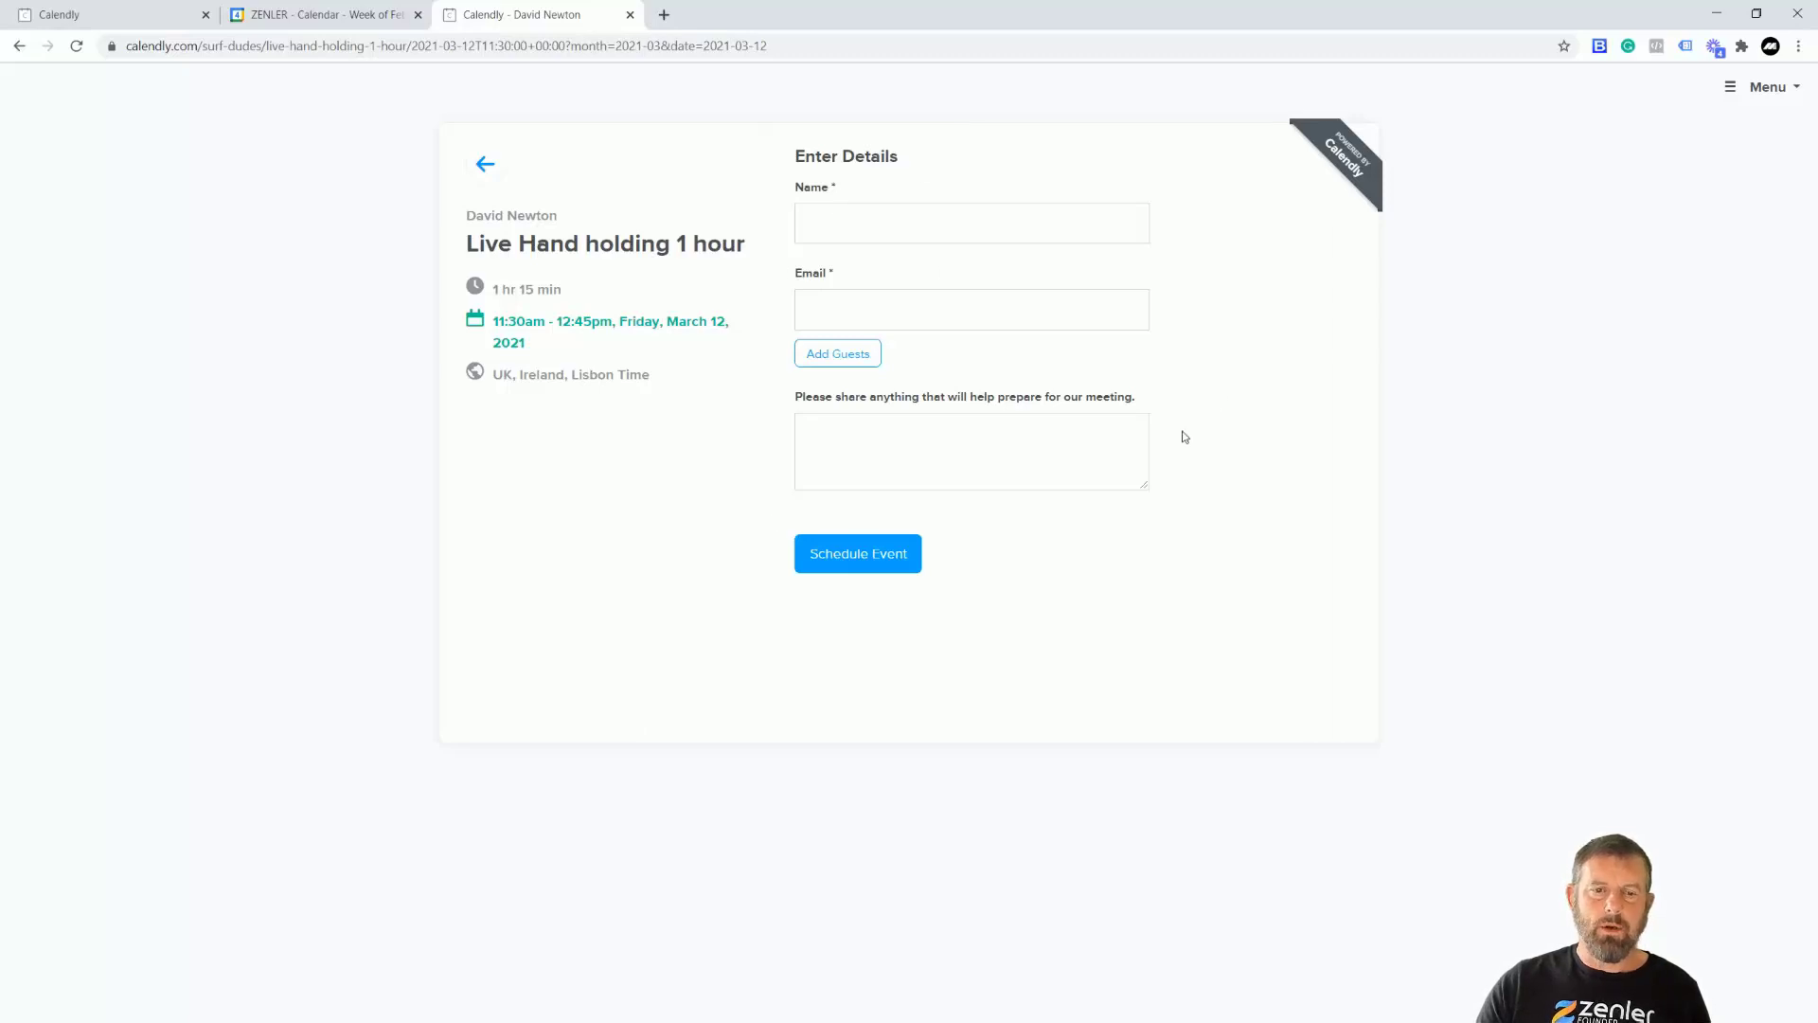
{"action": "left_click", "coordinate": [484, 166]}
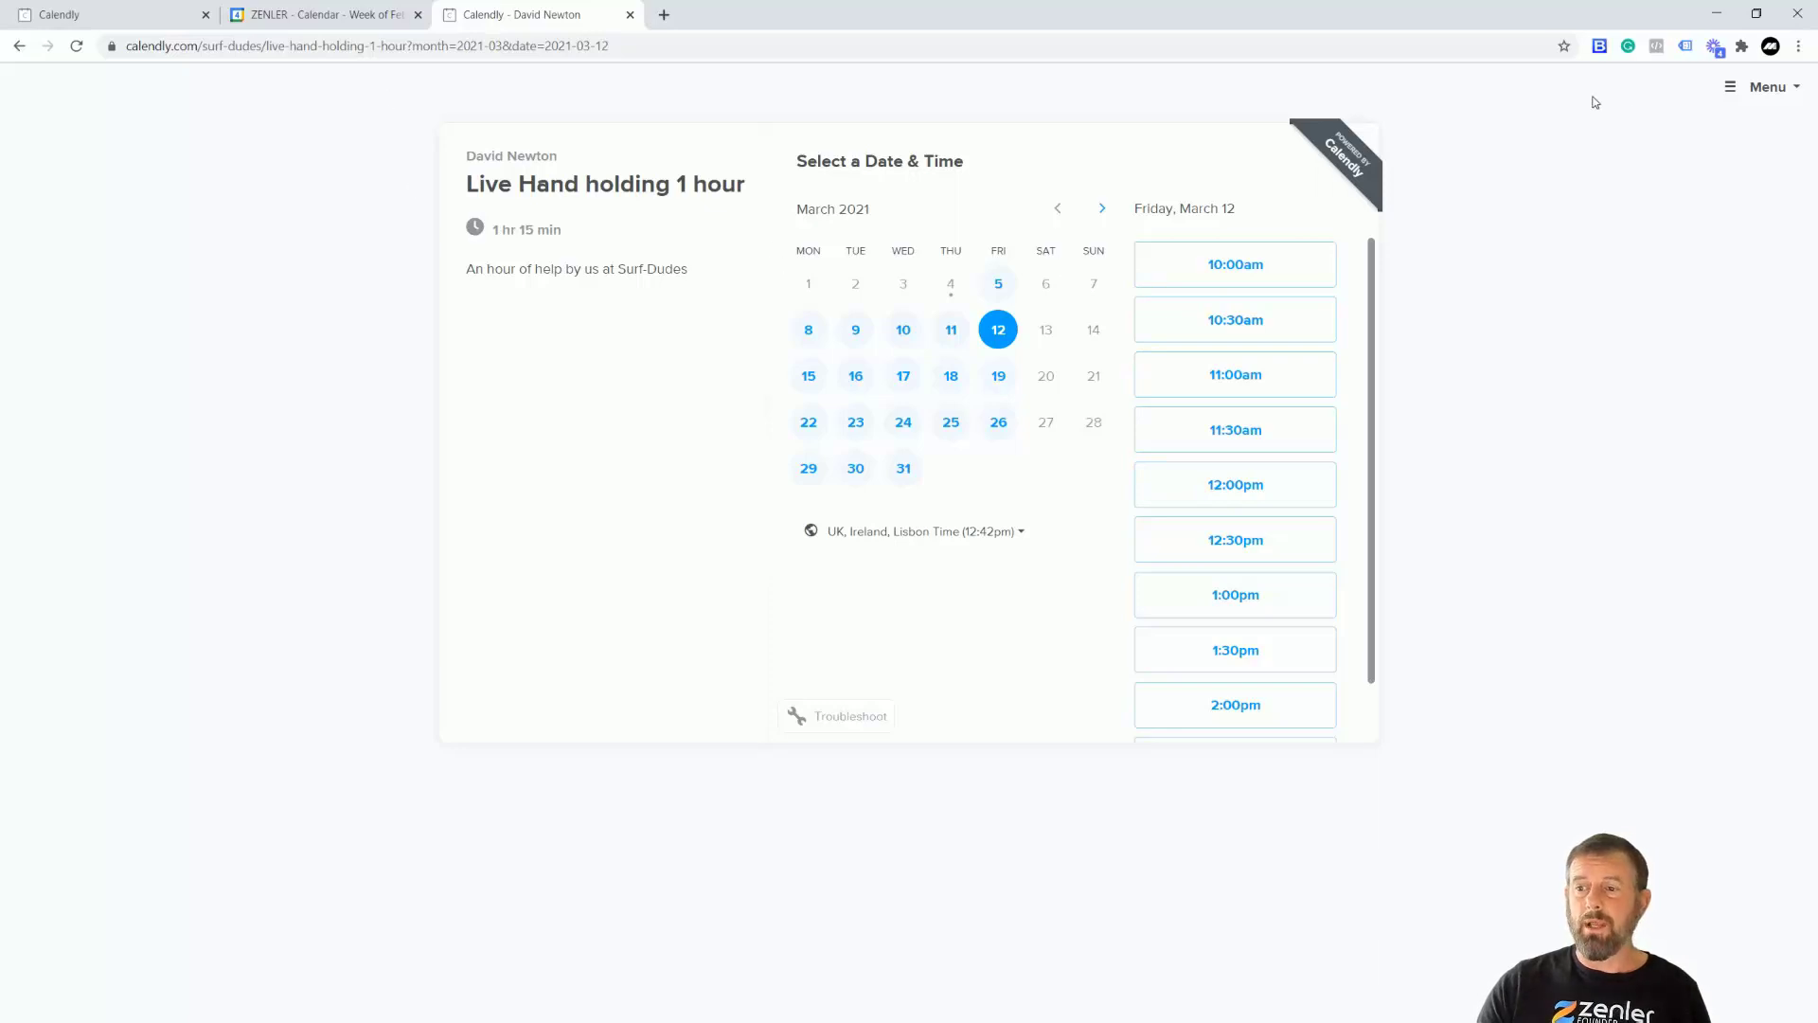
Leave the public booking page for the event types overview and review the account options without choosing any
{"action": "left_click", "coordinate": [1778, 91]}
{"action": "left_click", "coordinate": [1625, 135]}
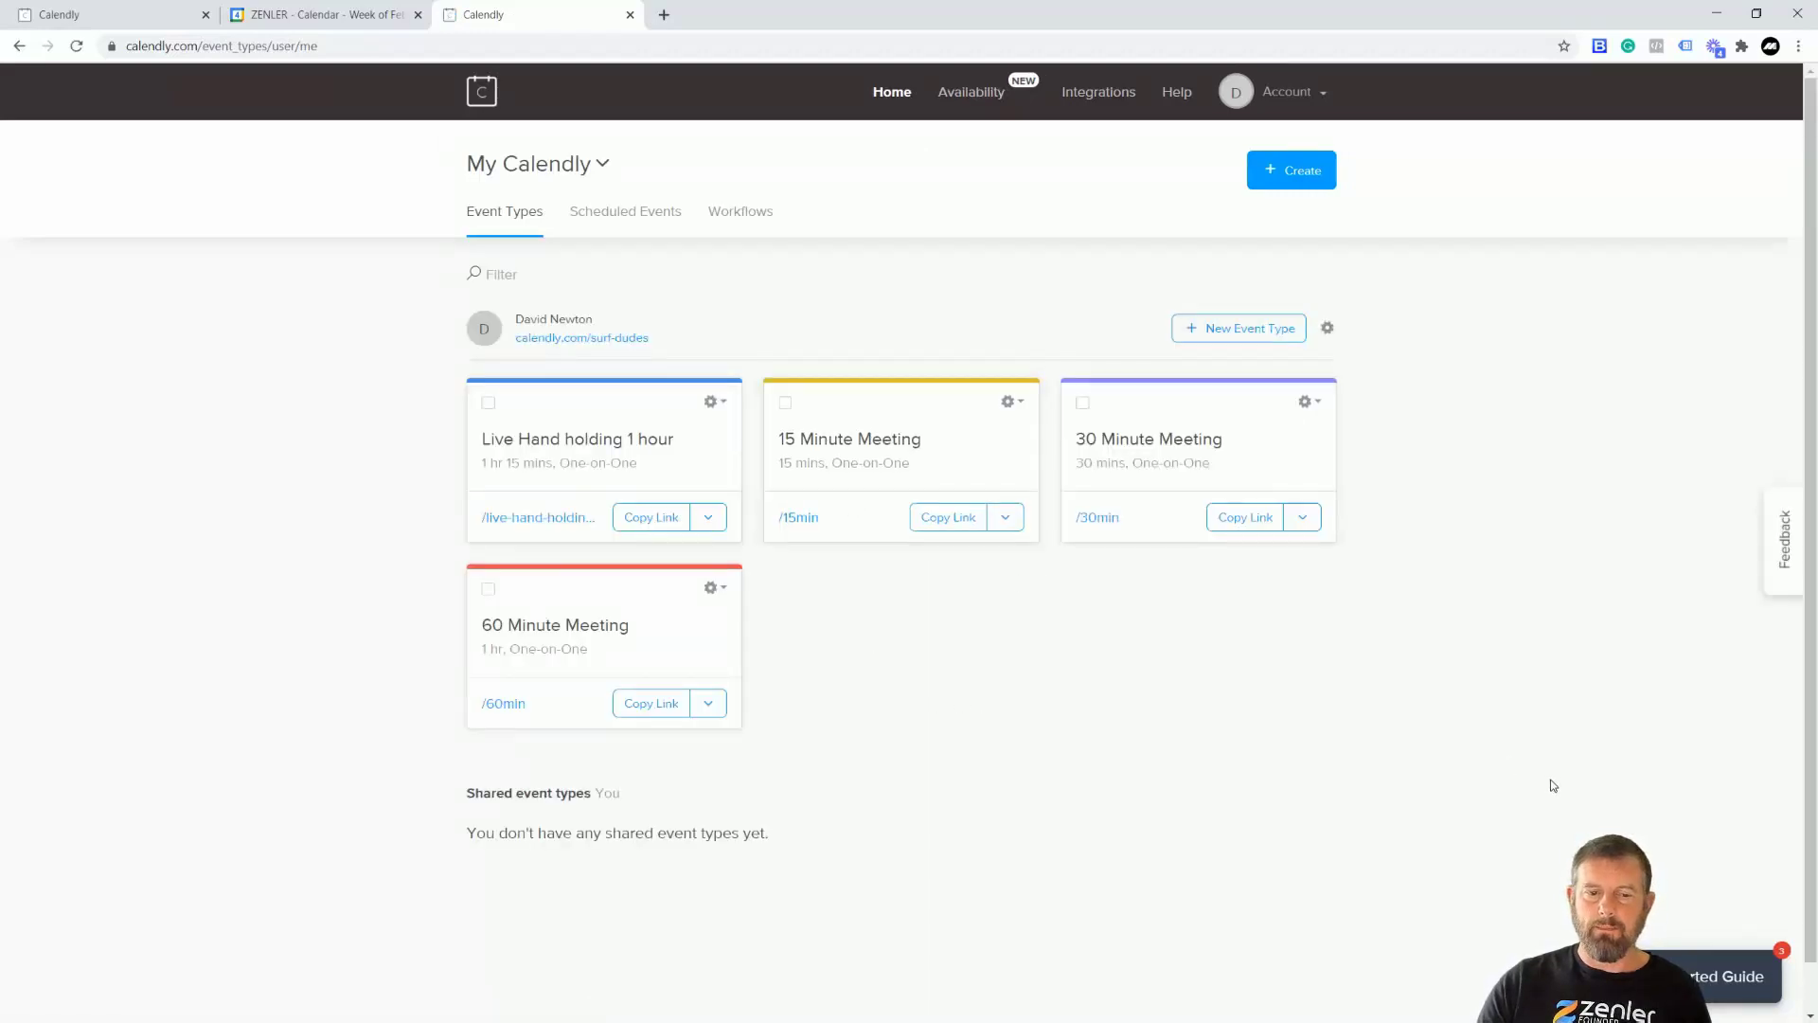
{"action": "left_click", "coordinate": [1311, 101]}
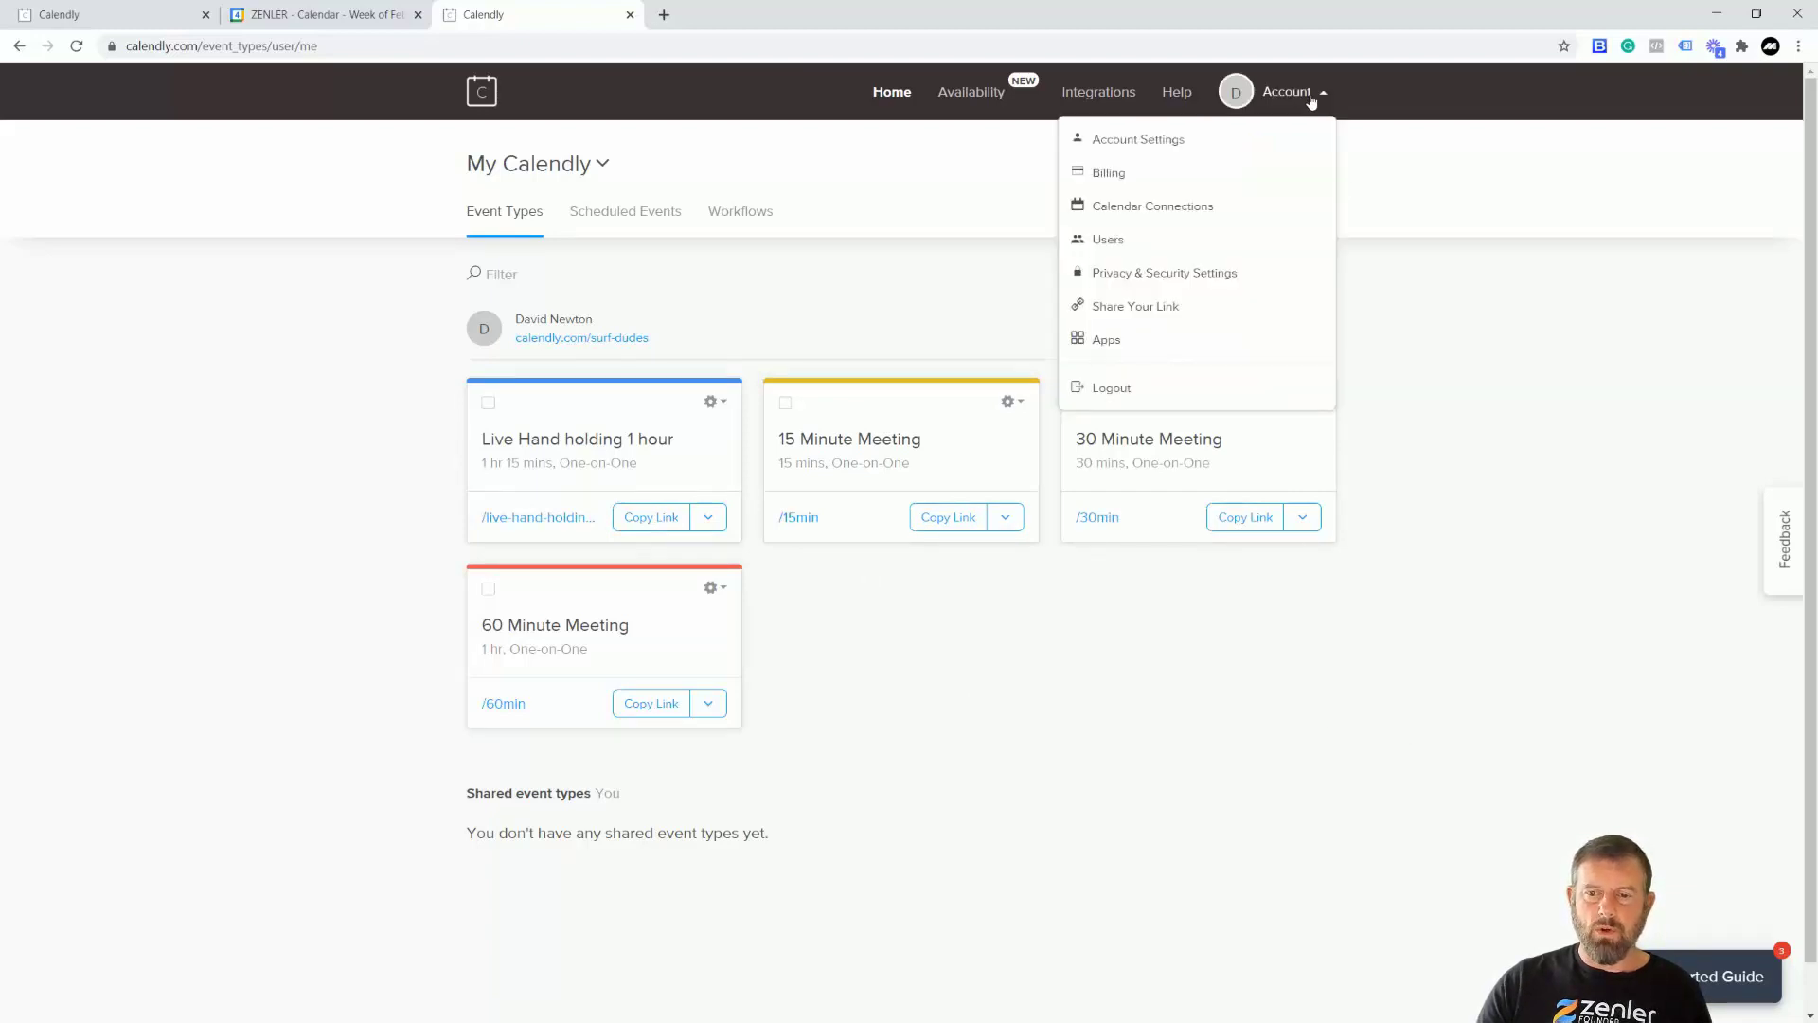
{"action": "left_click", "coordinate": [1472, 481]}
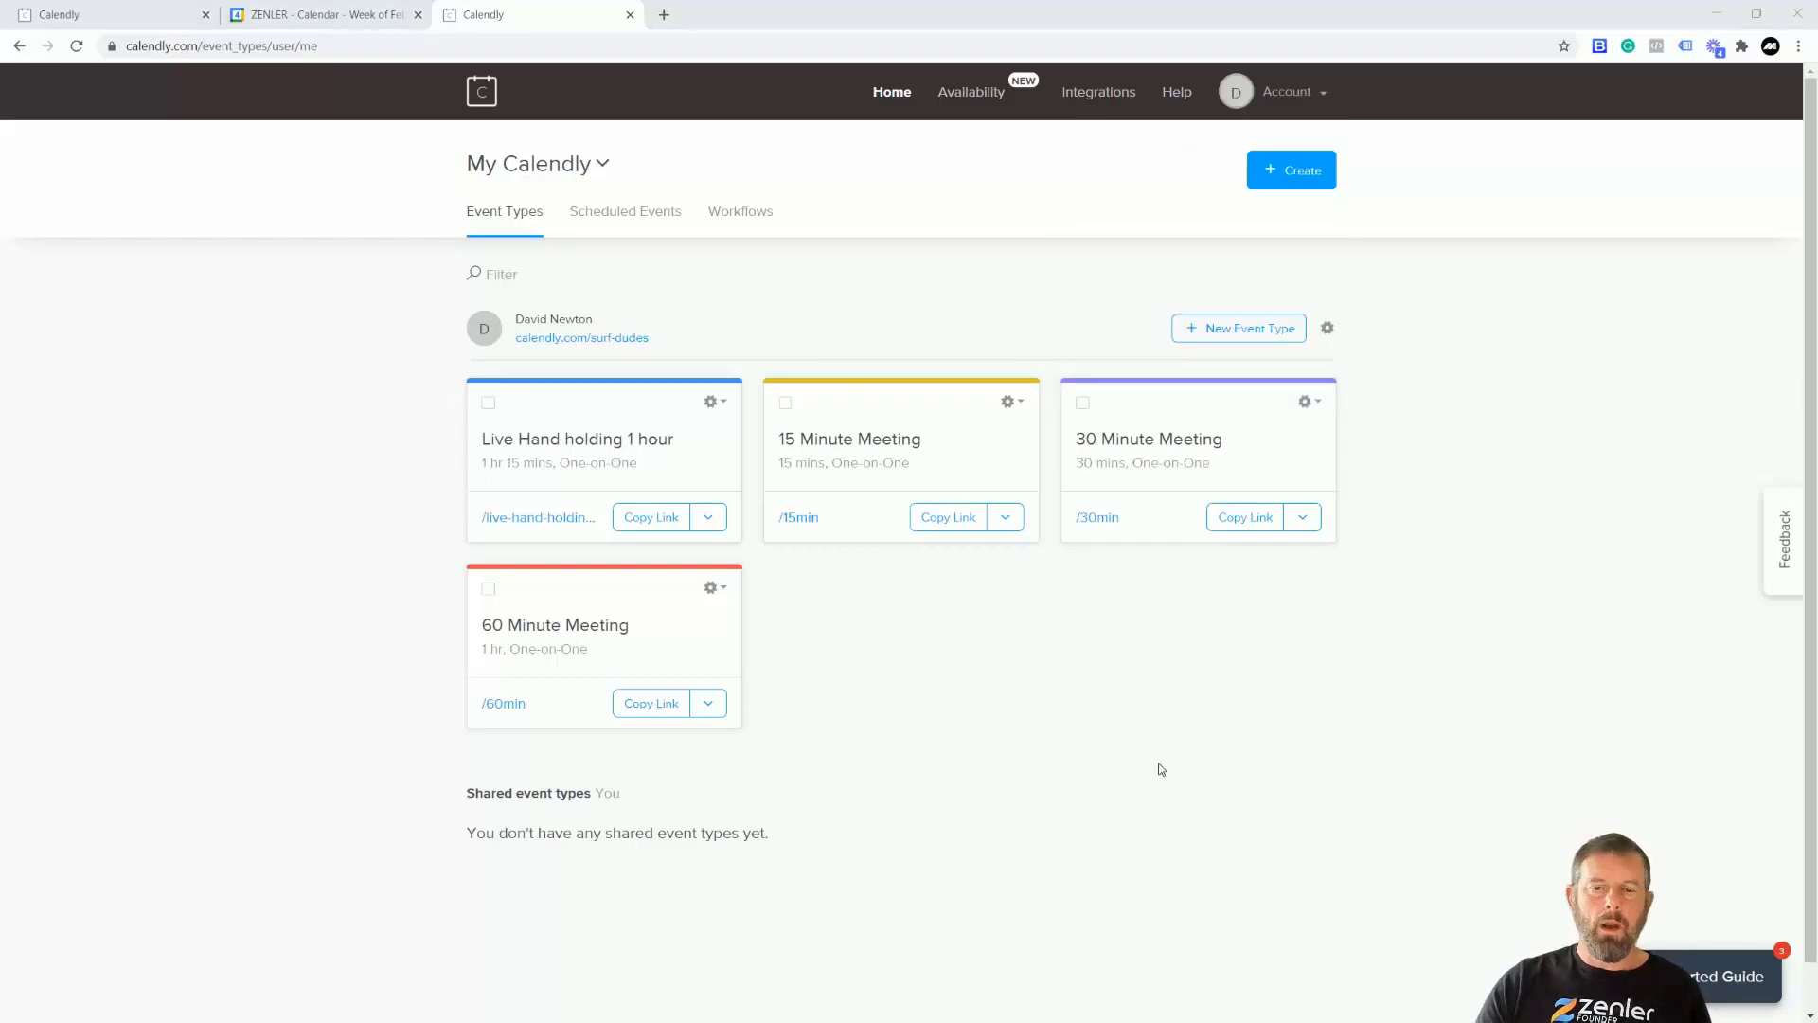
Review the available Calendly integrations, from Salesforce and Zoom to Stripe and Zapier, and return to the event types overview
{"action": "left_click", "coordinate": [1096, 96]}
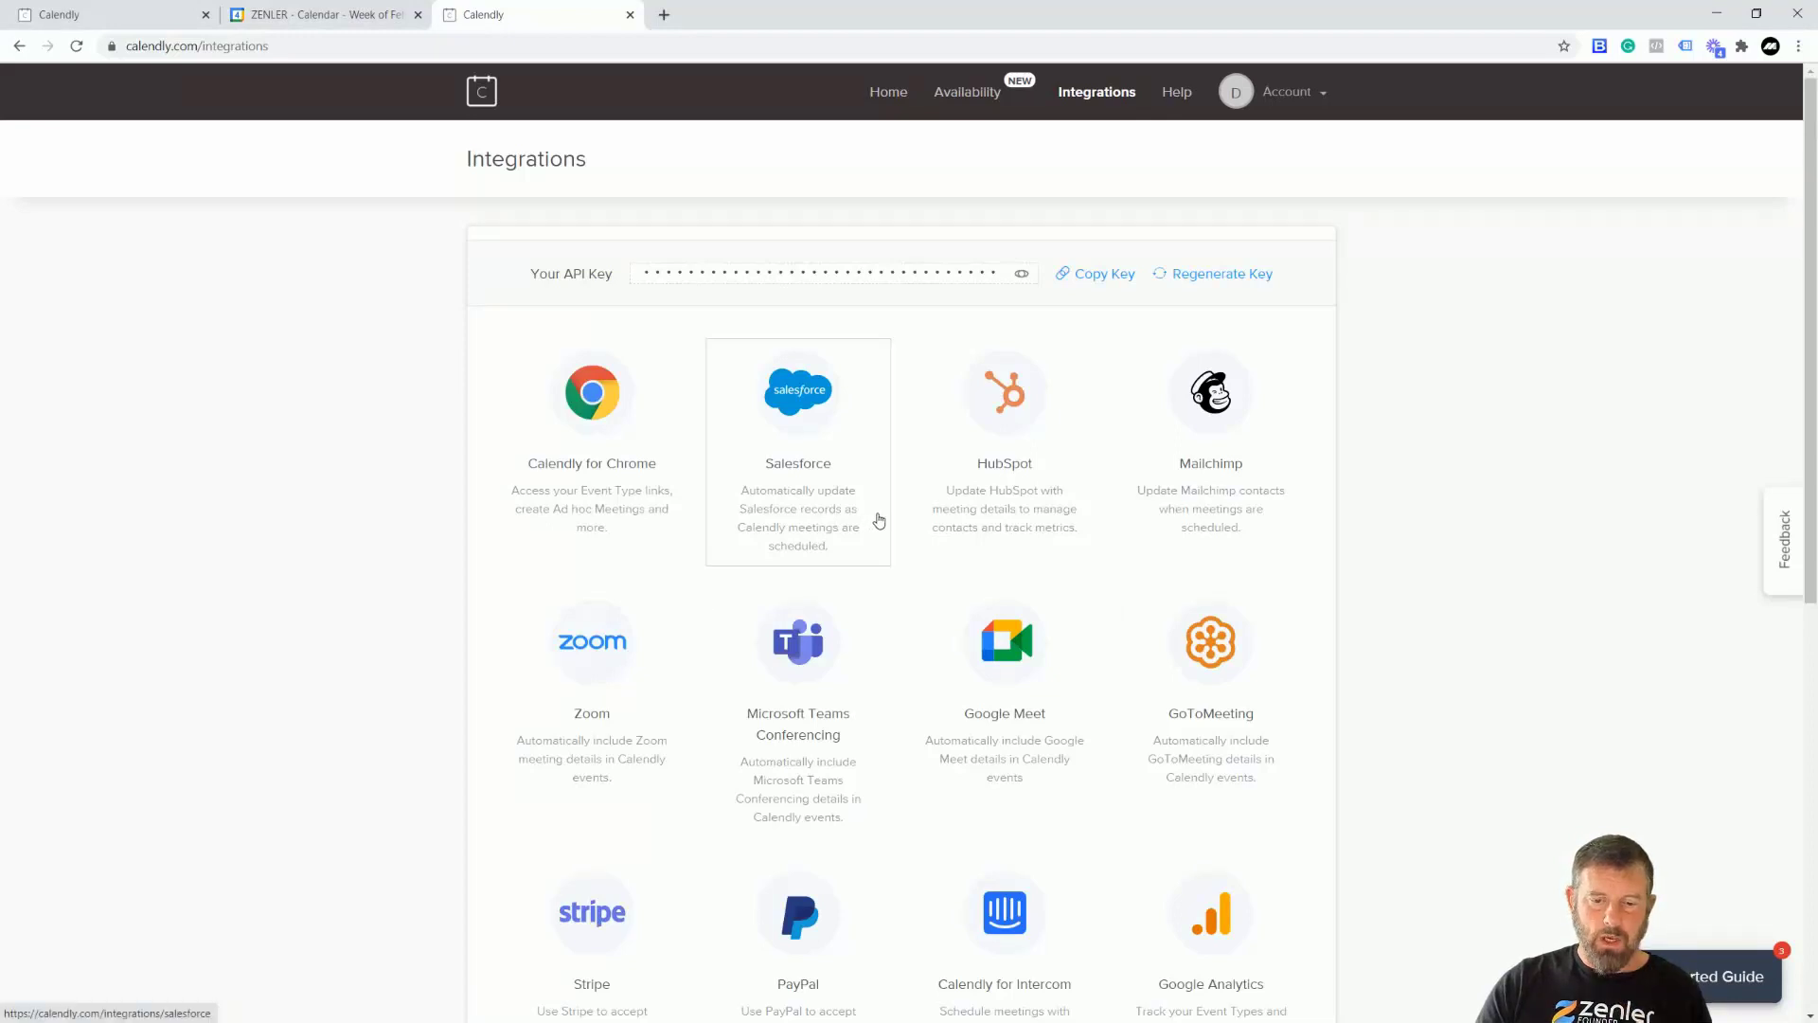
{"action": "scroll", "coordinate": [879, 520], "scroll_direction": "down", "scroll_amount": 7}
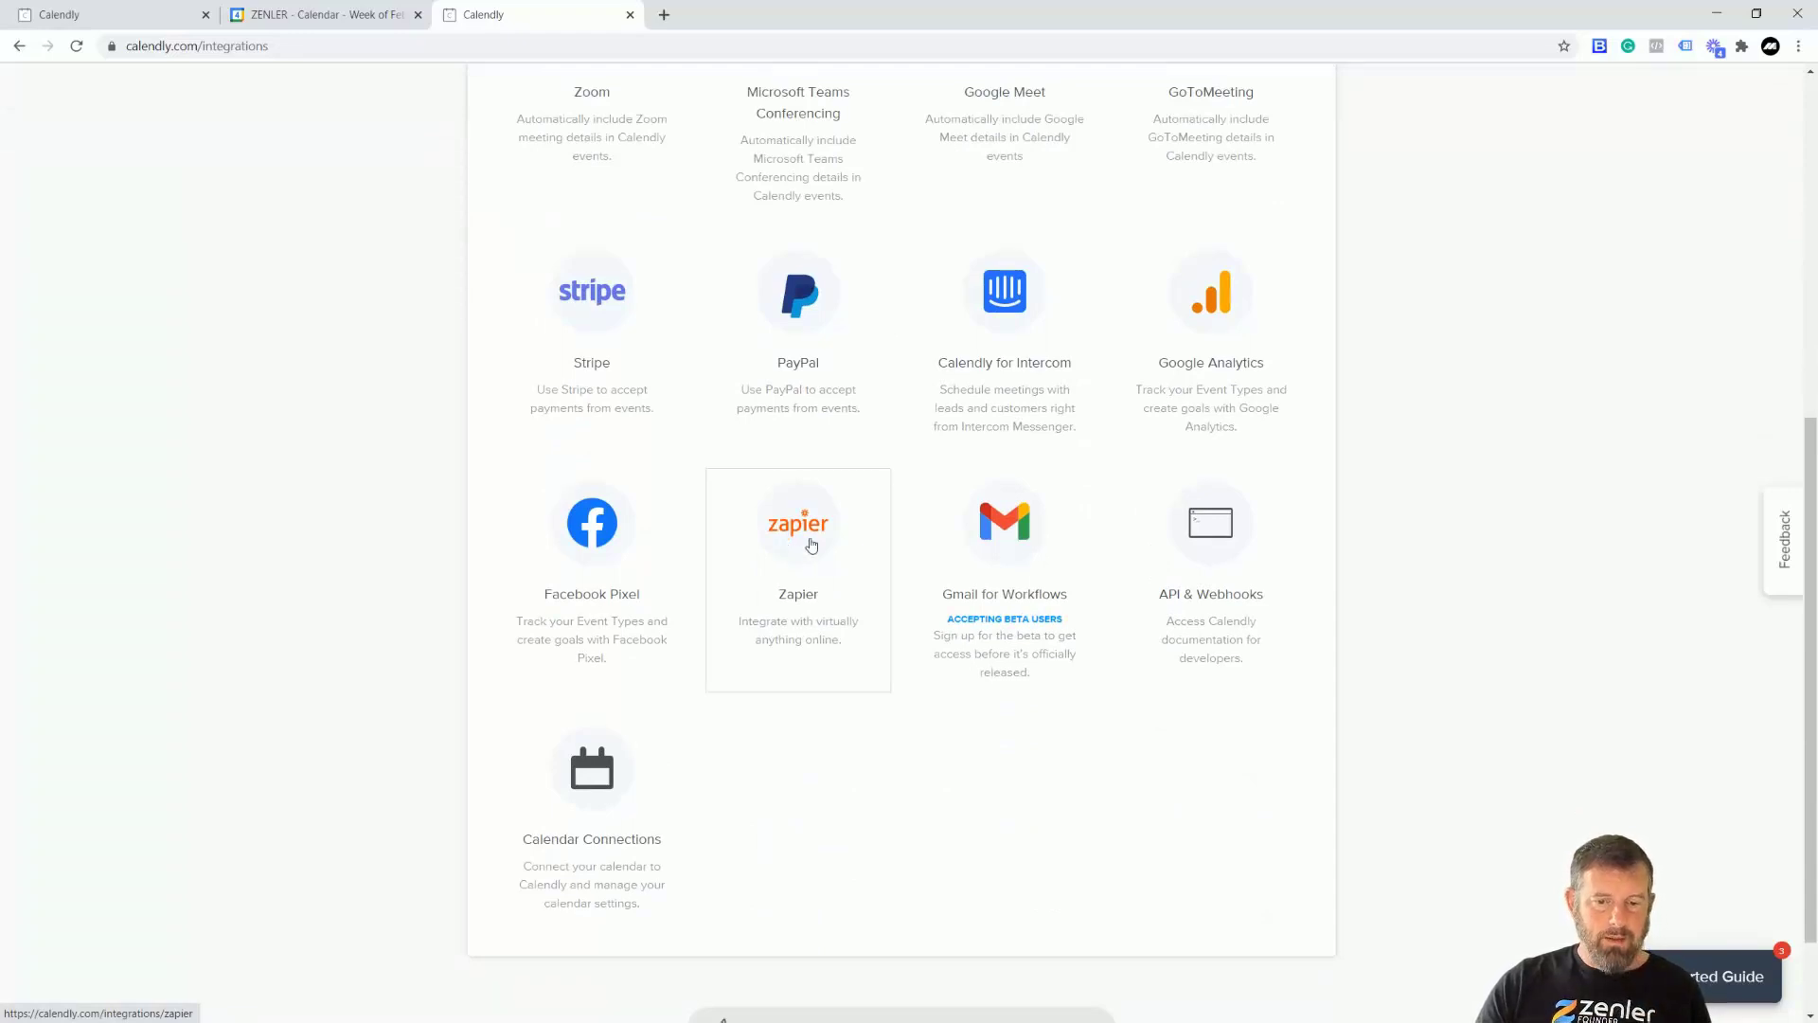
{"action": "scroll", "coordinate": [812, 544], "scroll_direction": "up", "scroll_amount": 5}
{"action": "left_click", "coordinate": [790, 492]}
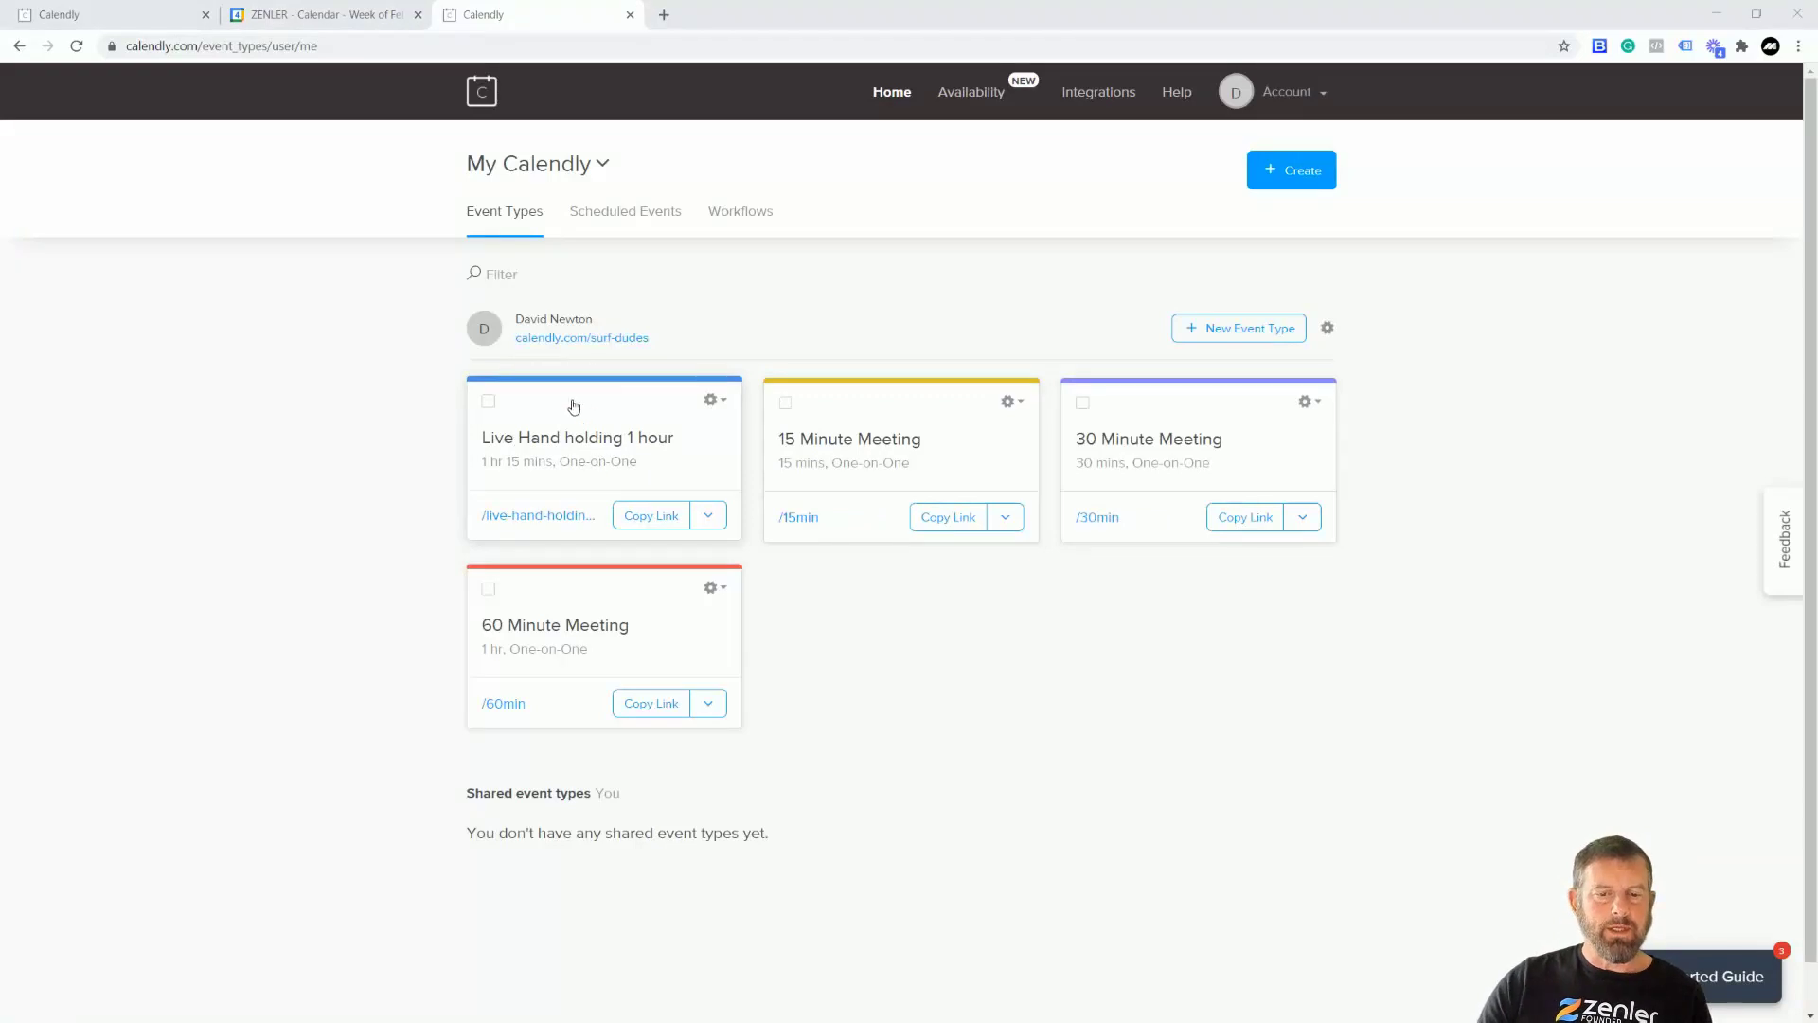
Start adding "Live Hand holding 1 hour" to a website, using Inline Embed as the display method
{"action": "left_click", "coordinate": [714, 401]}
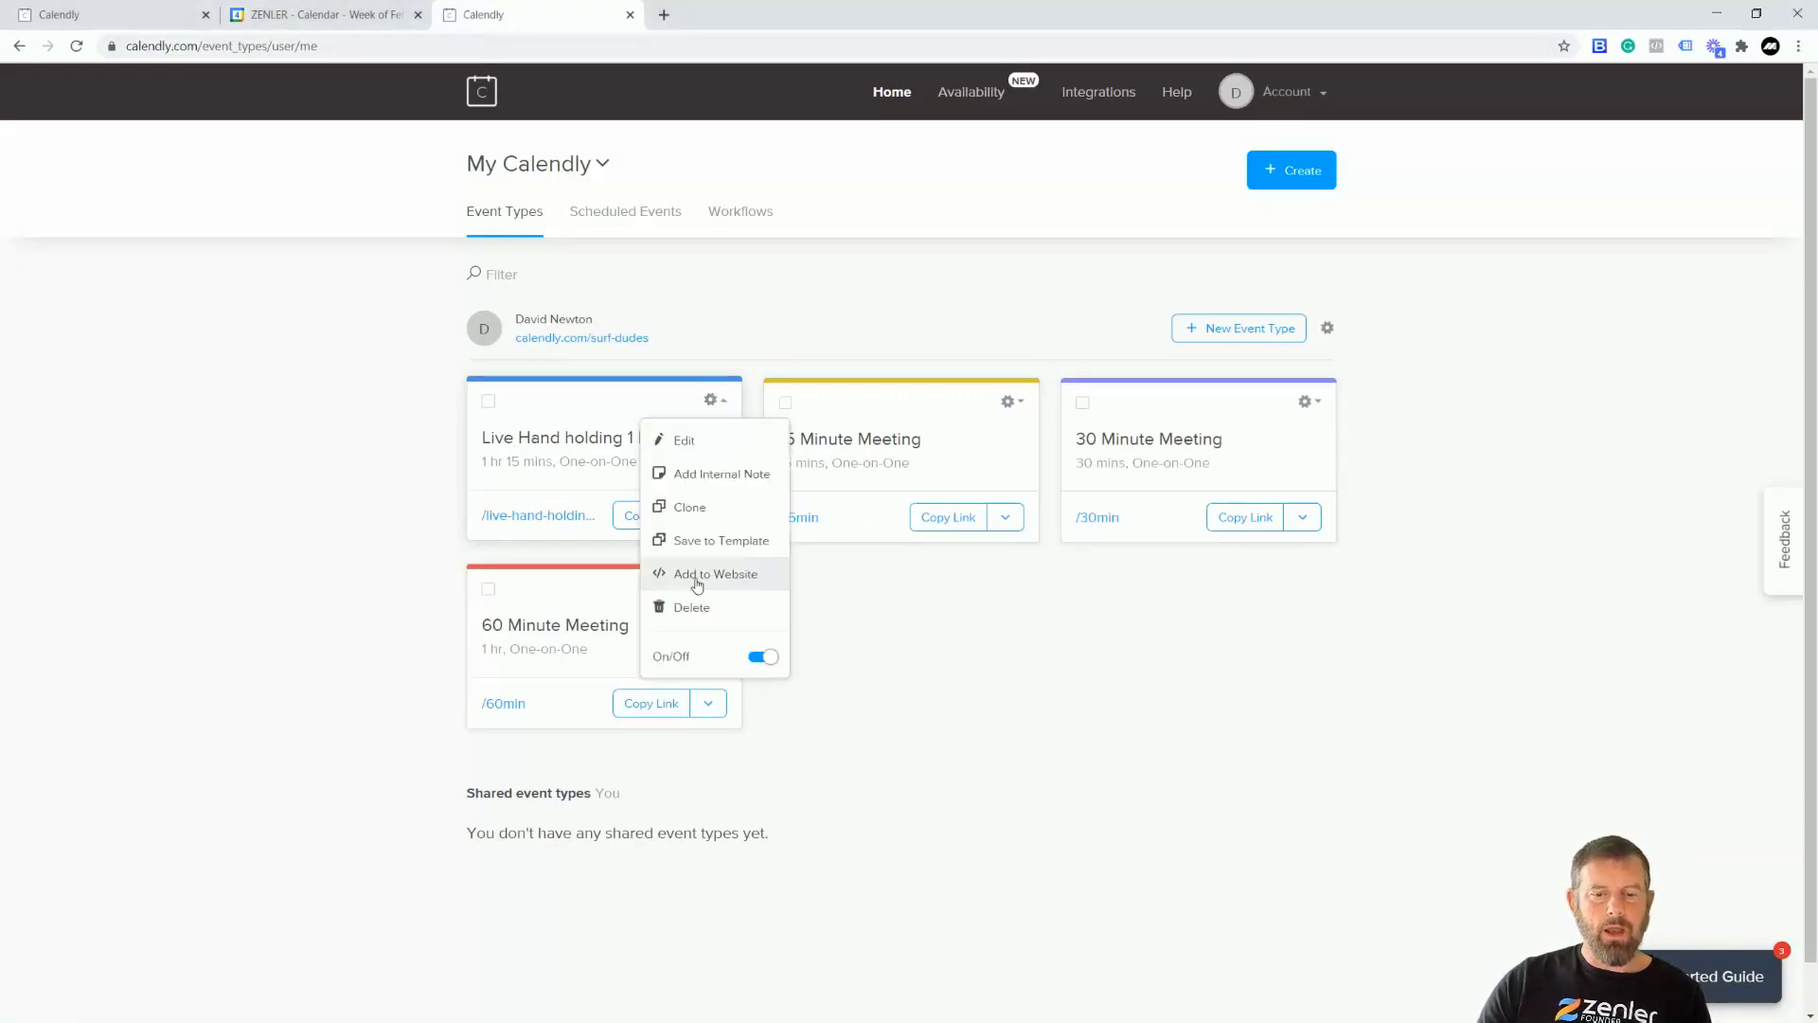
{"action": "left_click", "coordinate": [739, 575]}
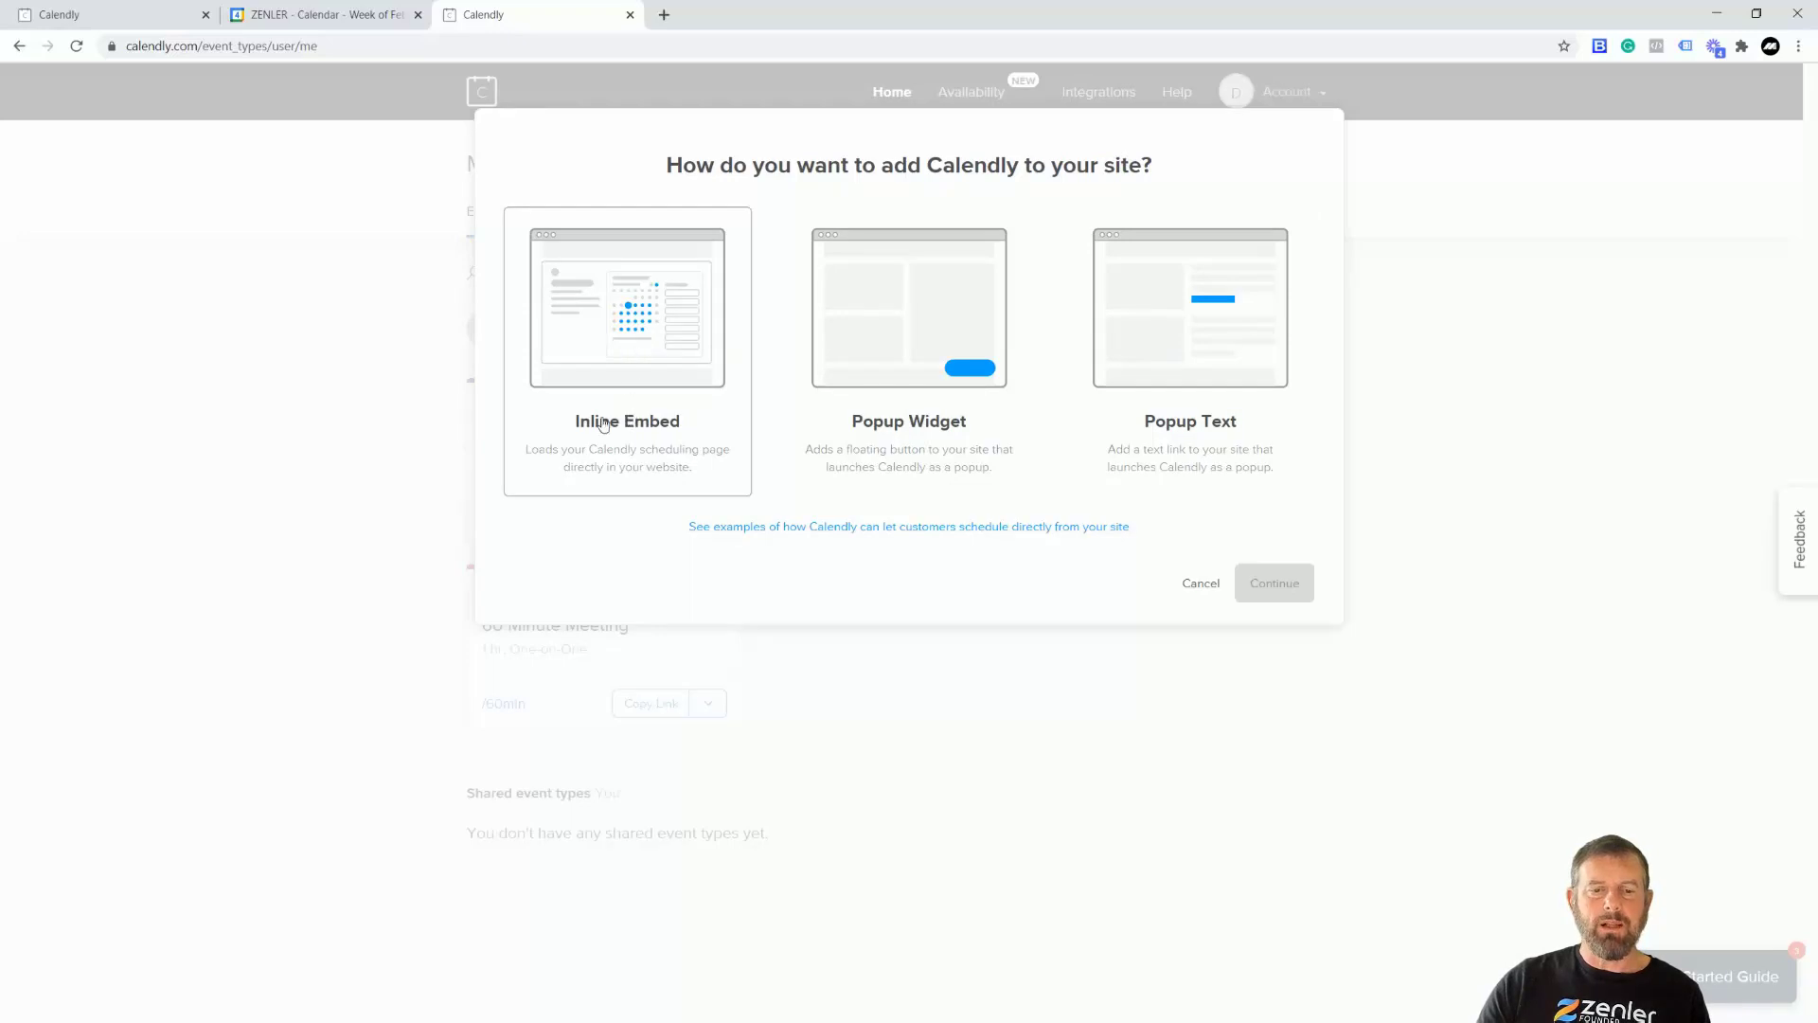
{"action": "left_click", "coordinate": [724, 453]}
{"action": "left_click", "coordinate": [1270, 582]}
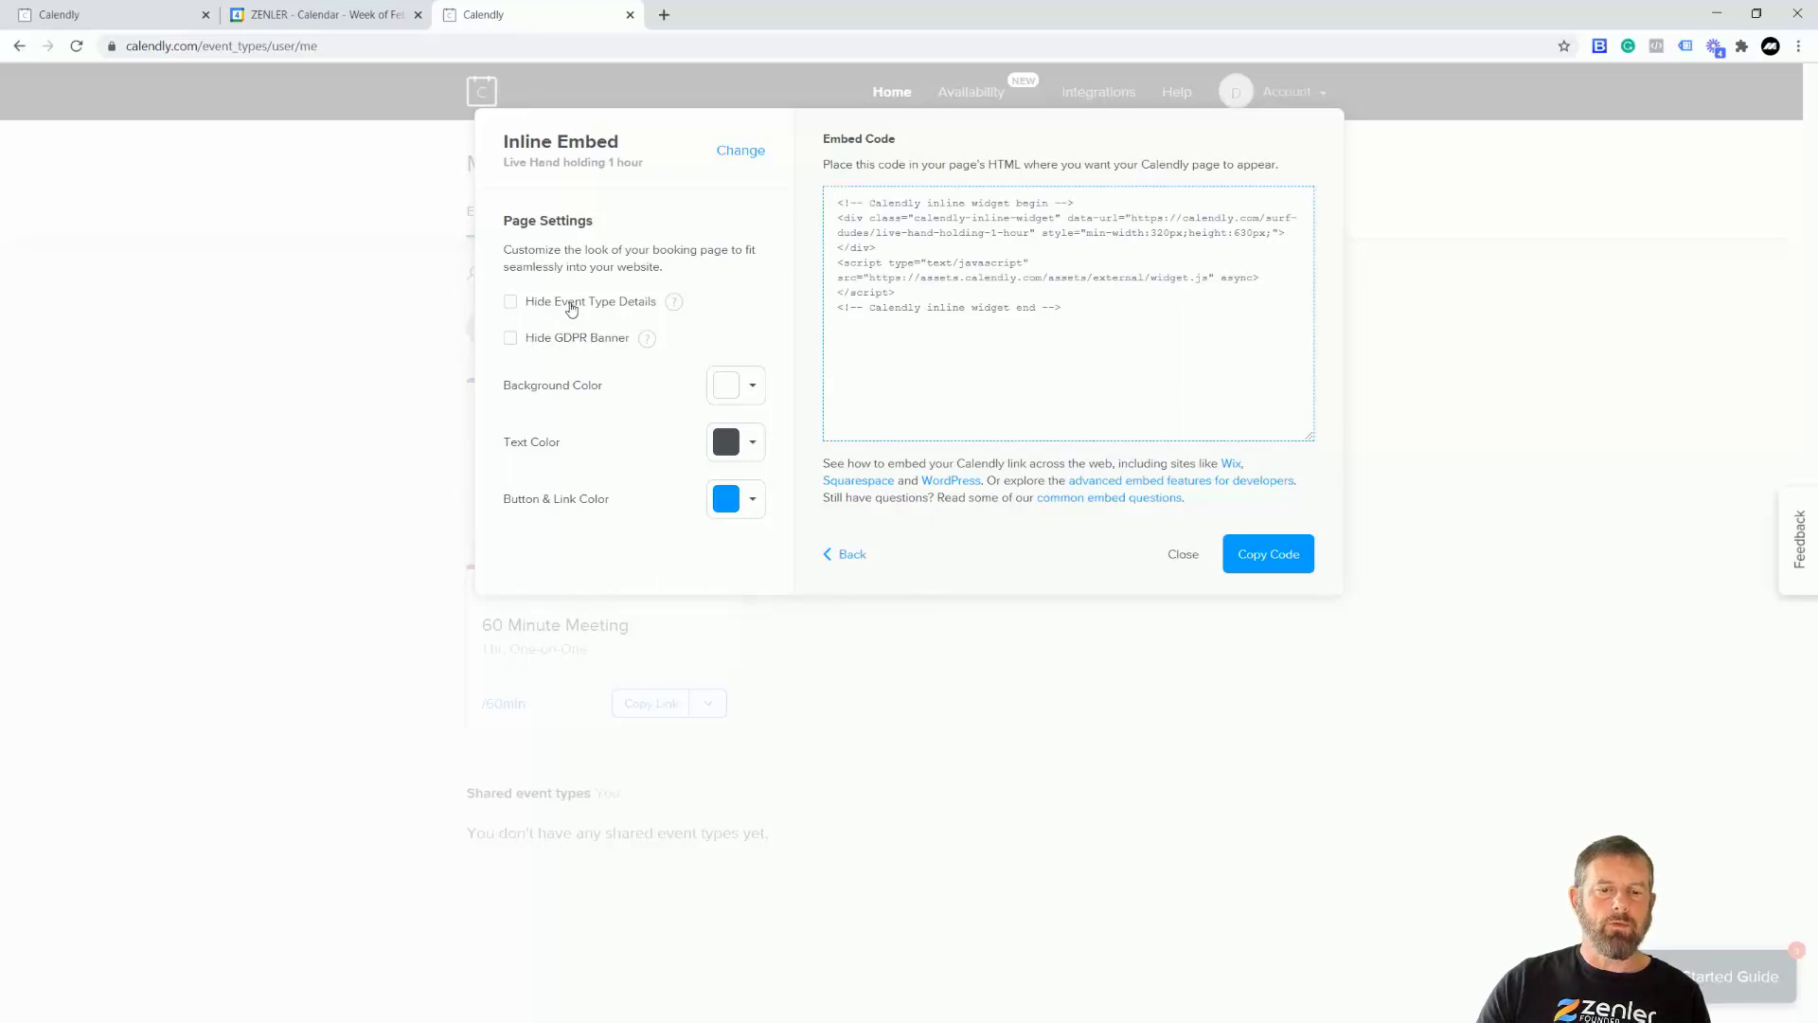
Hide the GDPR banner in the inline embed's page settings and copy the embed code
{"action": "left_click", "coordinate": [510, 341]}
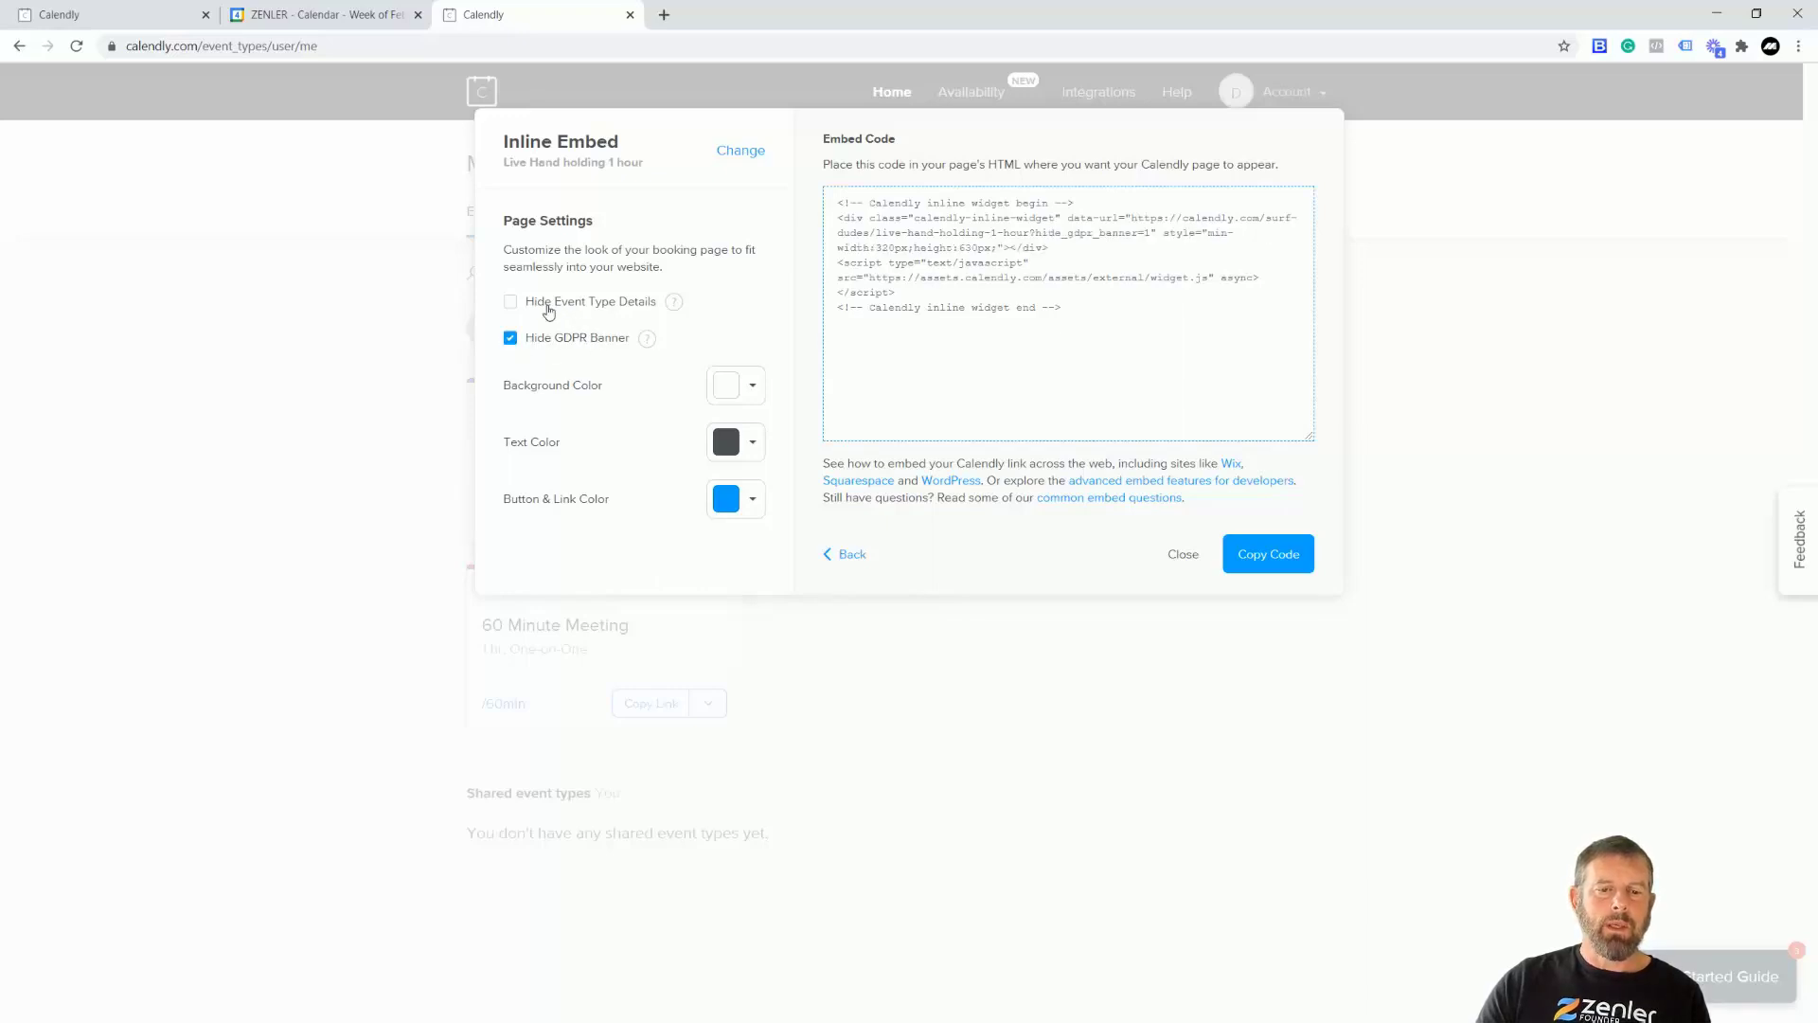
{"action": "left_click", "coordinate": [675, 302]}
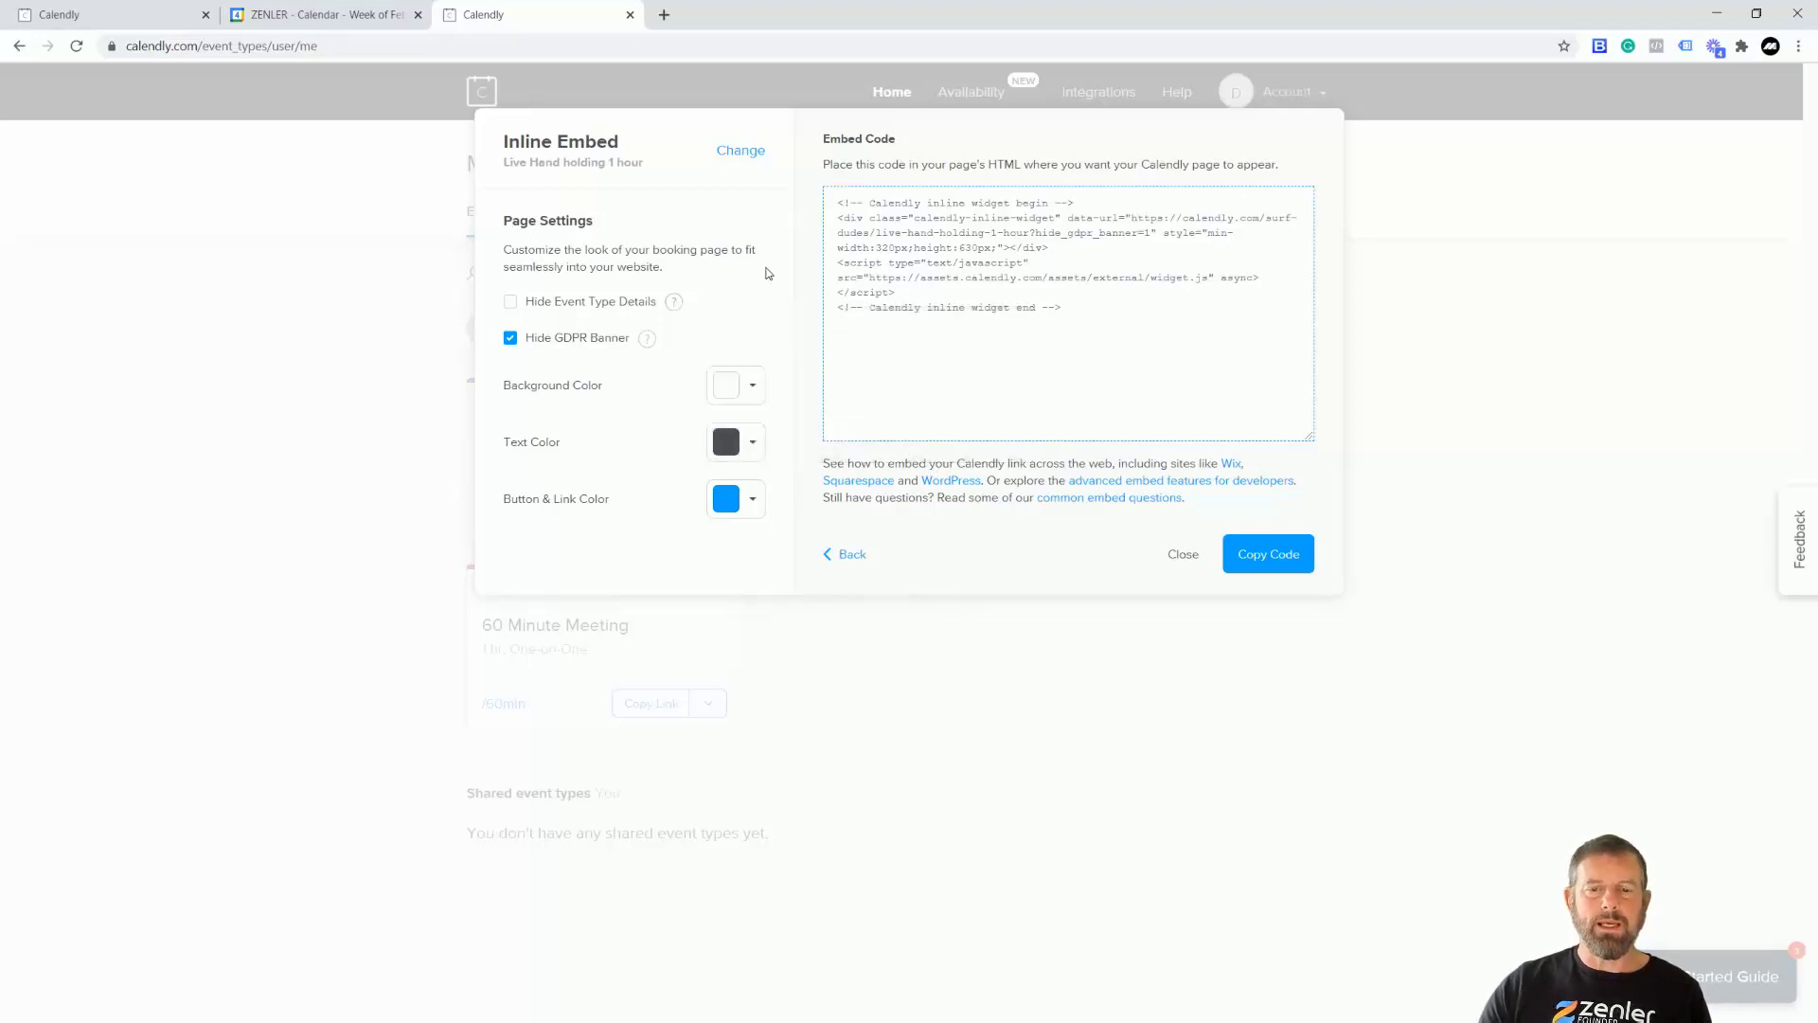
{"action": "left_click", "coordinate": [839, 259]}
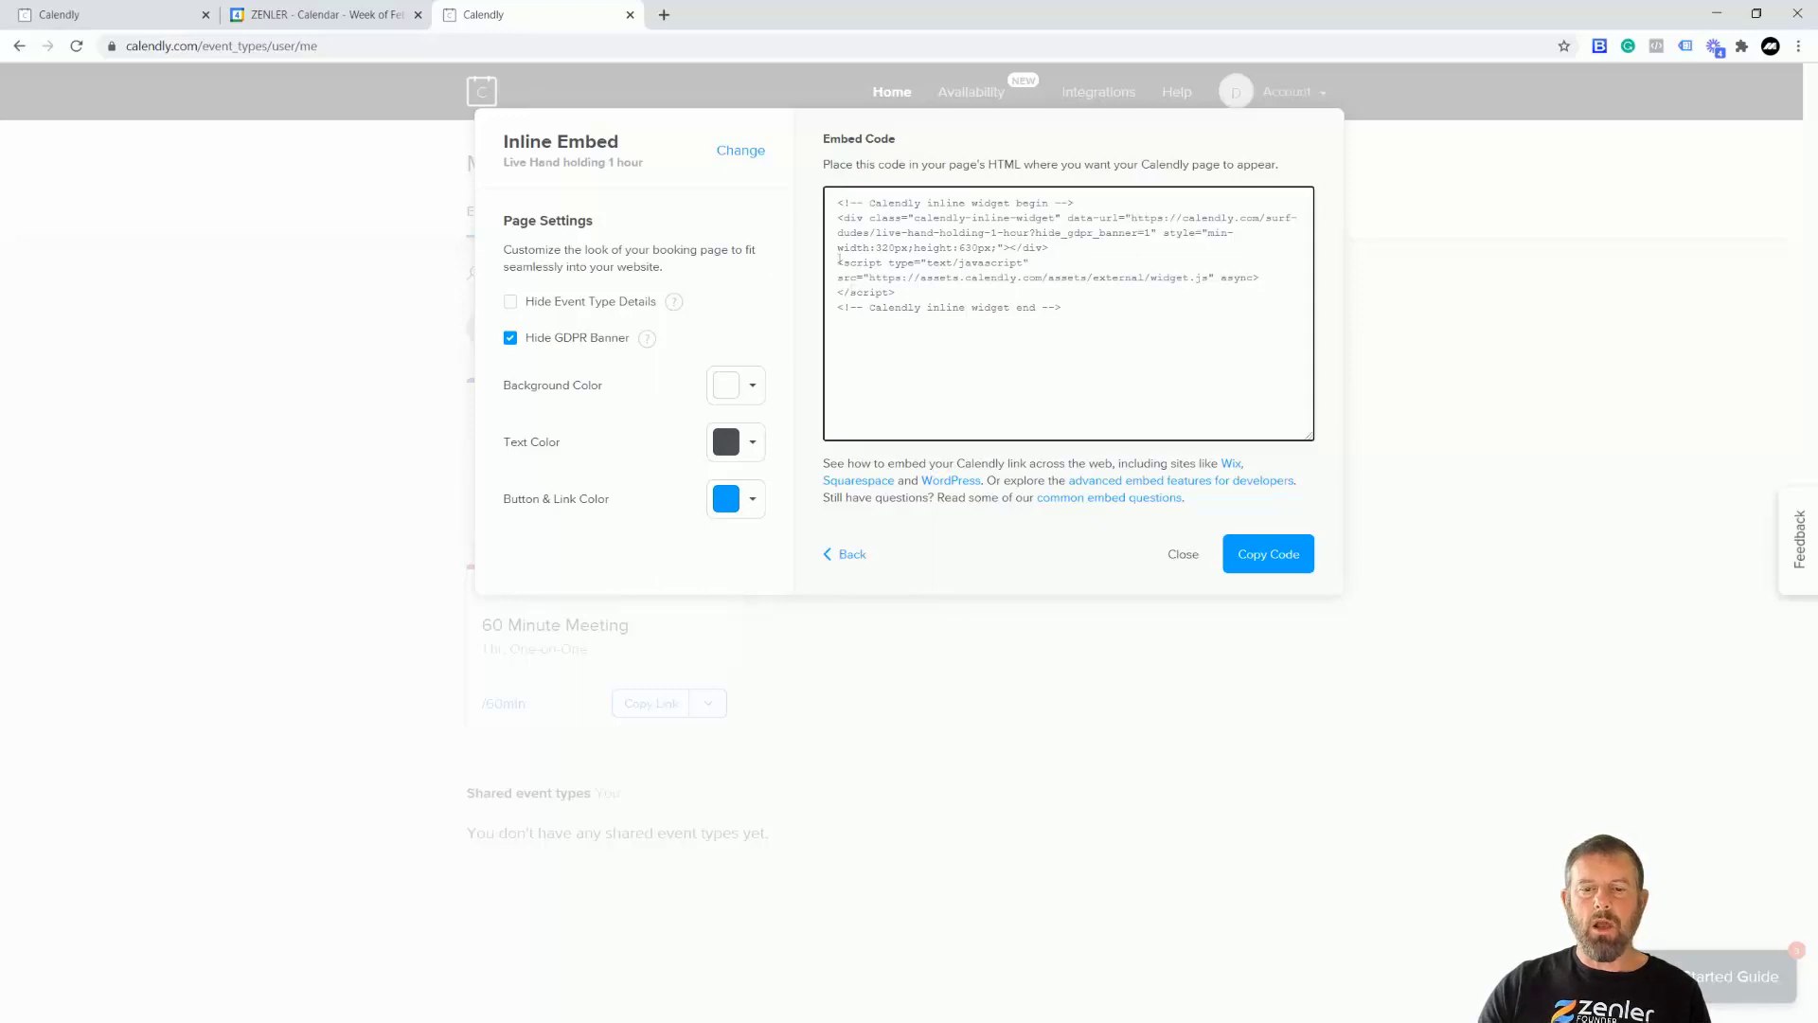
{"action": "triple_click", "coordinate": [962, 251]}
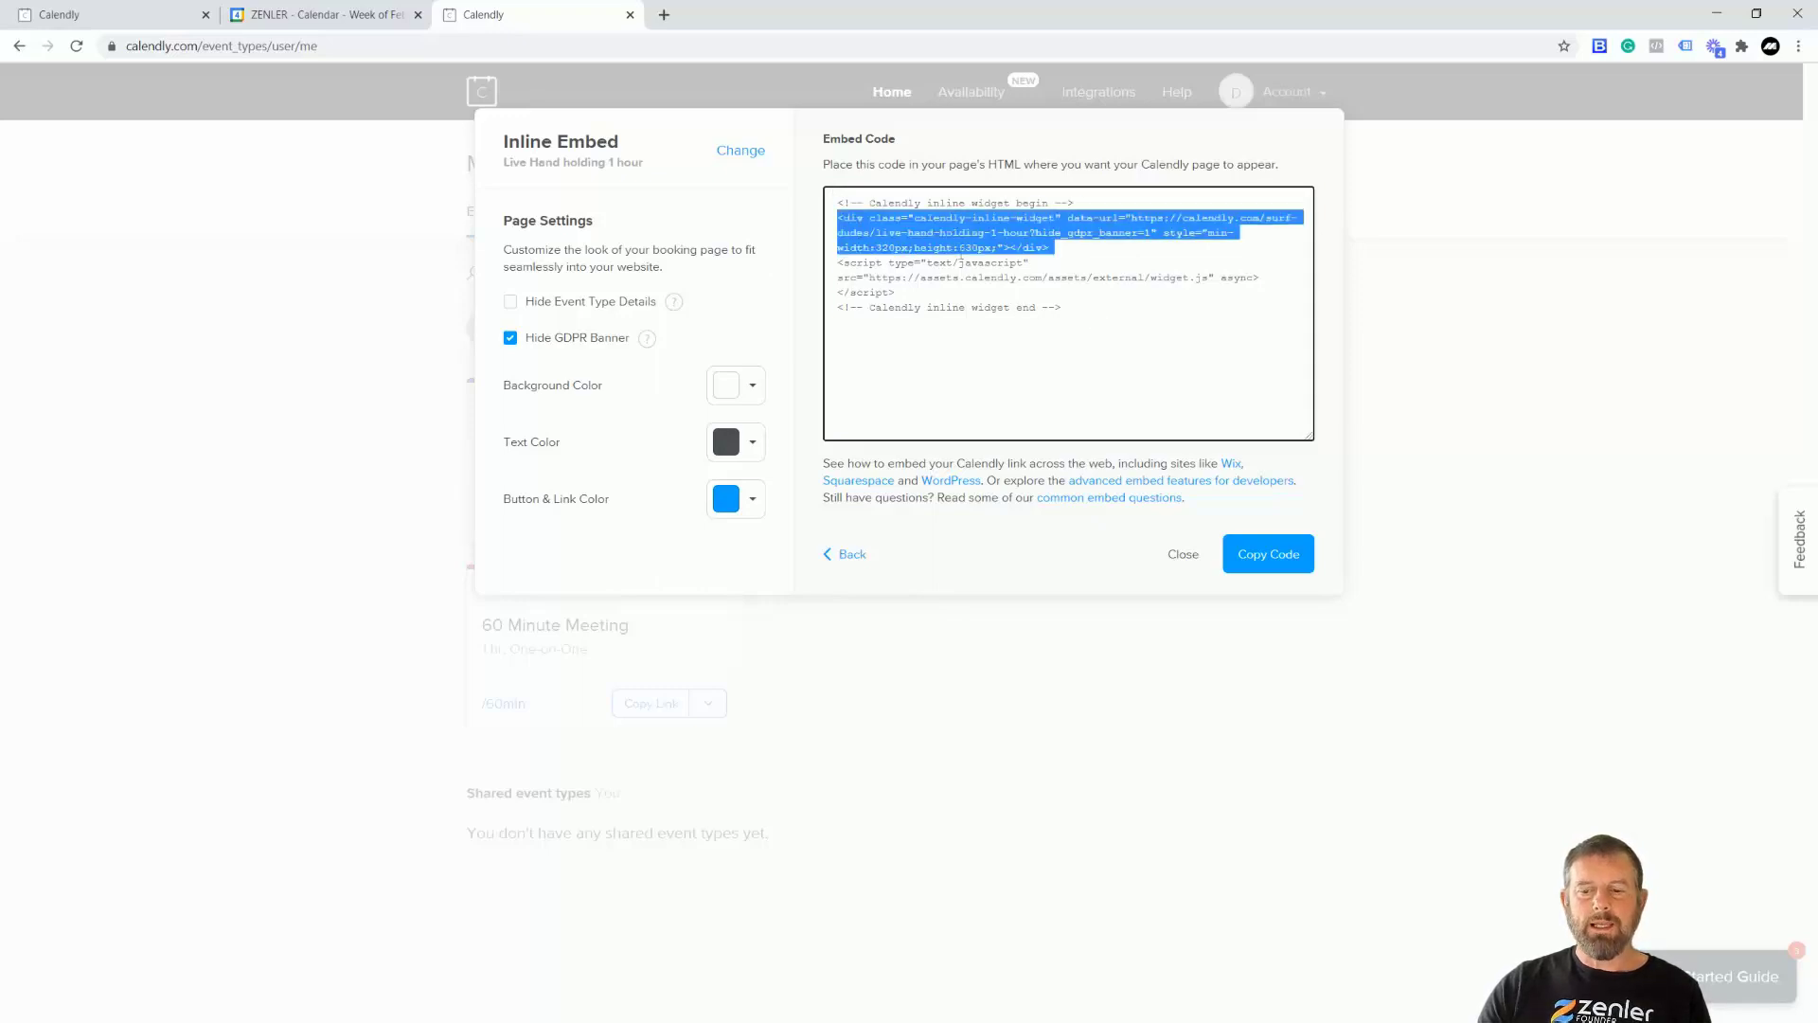
{"action": "left_click", "coordinate": [1269, 554]}
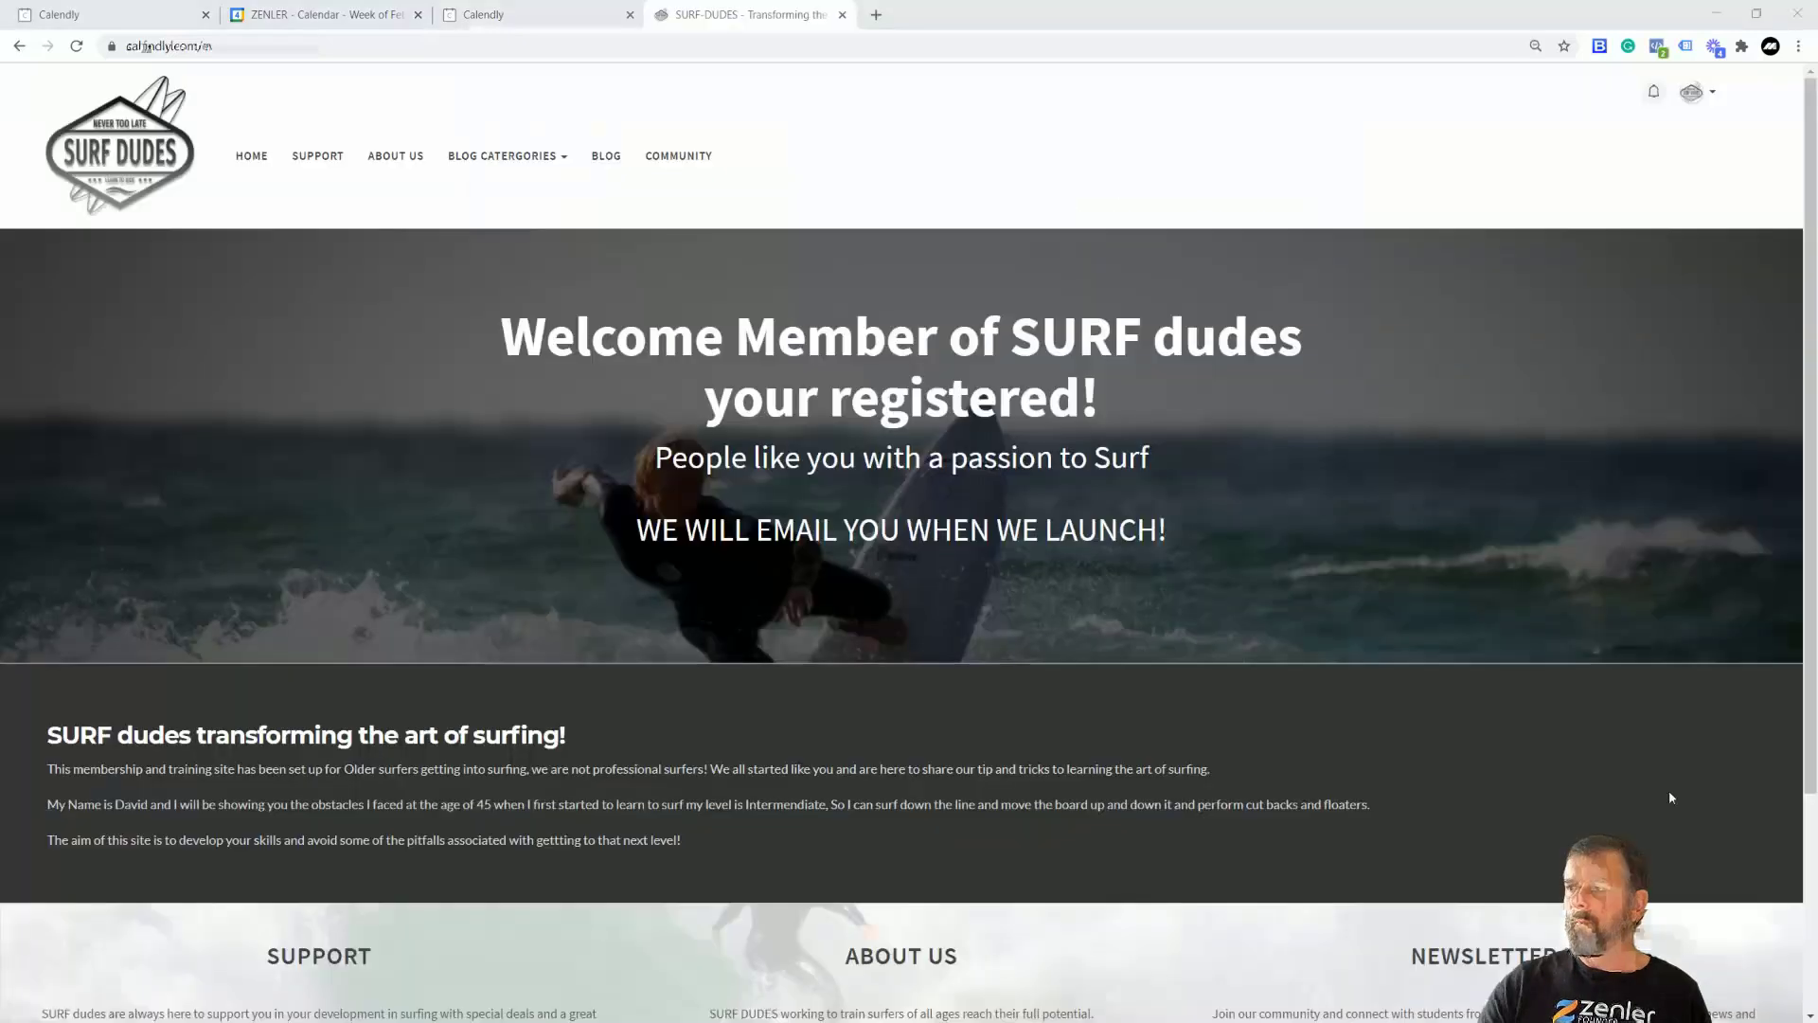
Switch to the Surf-Dudes site's Zenler admin area and start a new course
{"action": "left_click", "coordinate": [1709, 101]}
{"action": "left_click", "coordinate": [1579, 262]}
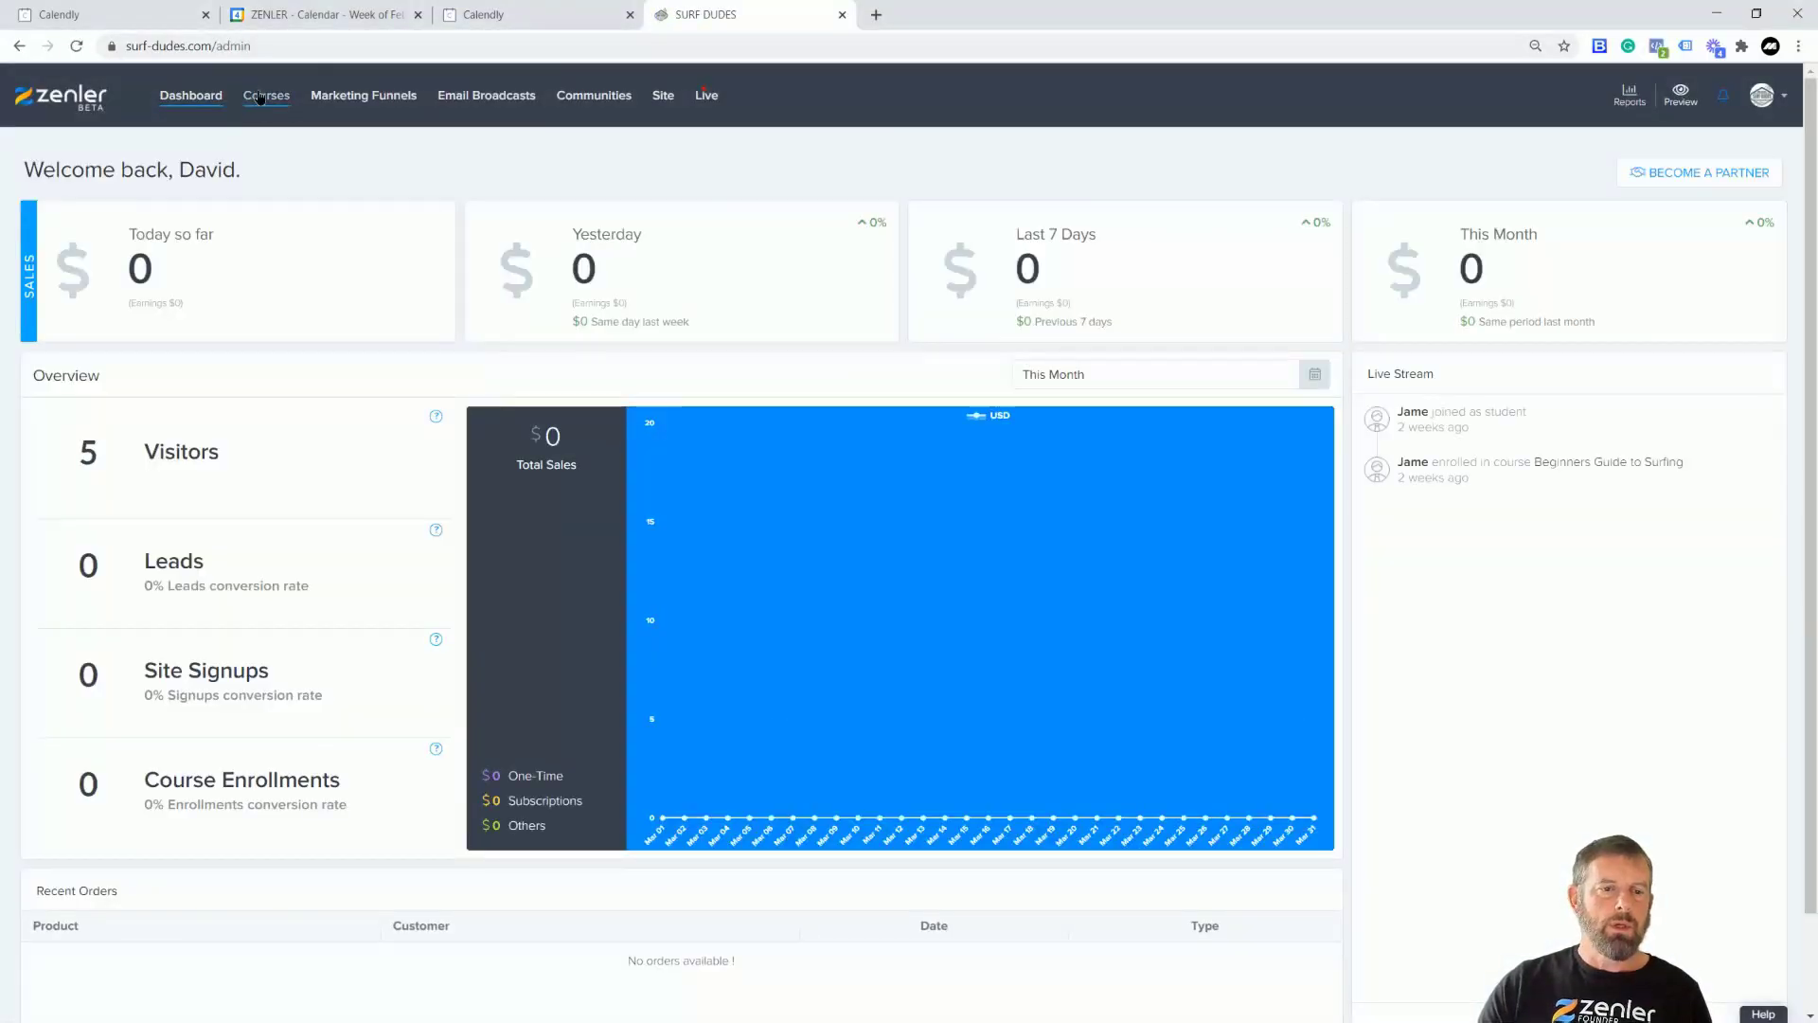
{"action": "left_click", "coordinate": [259, 98]}
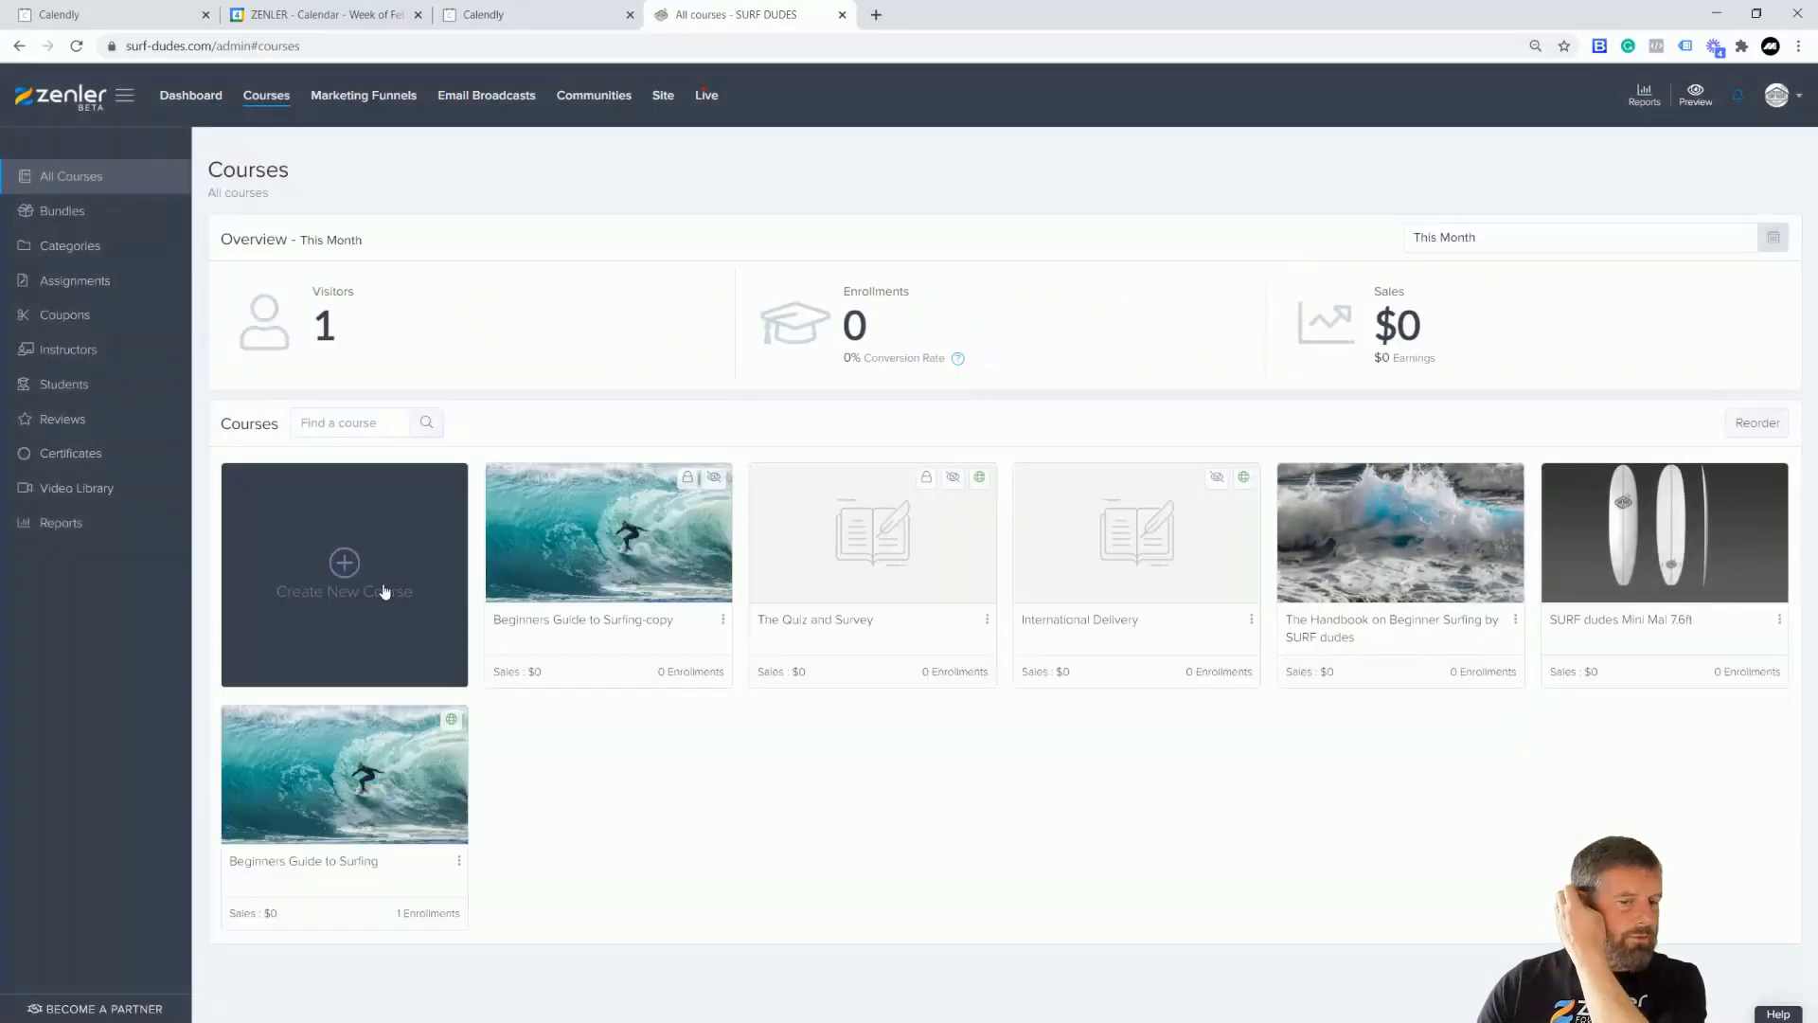
{"action": "left_click", "coordinate": [356, 565]}
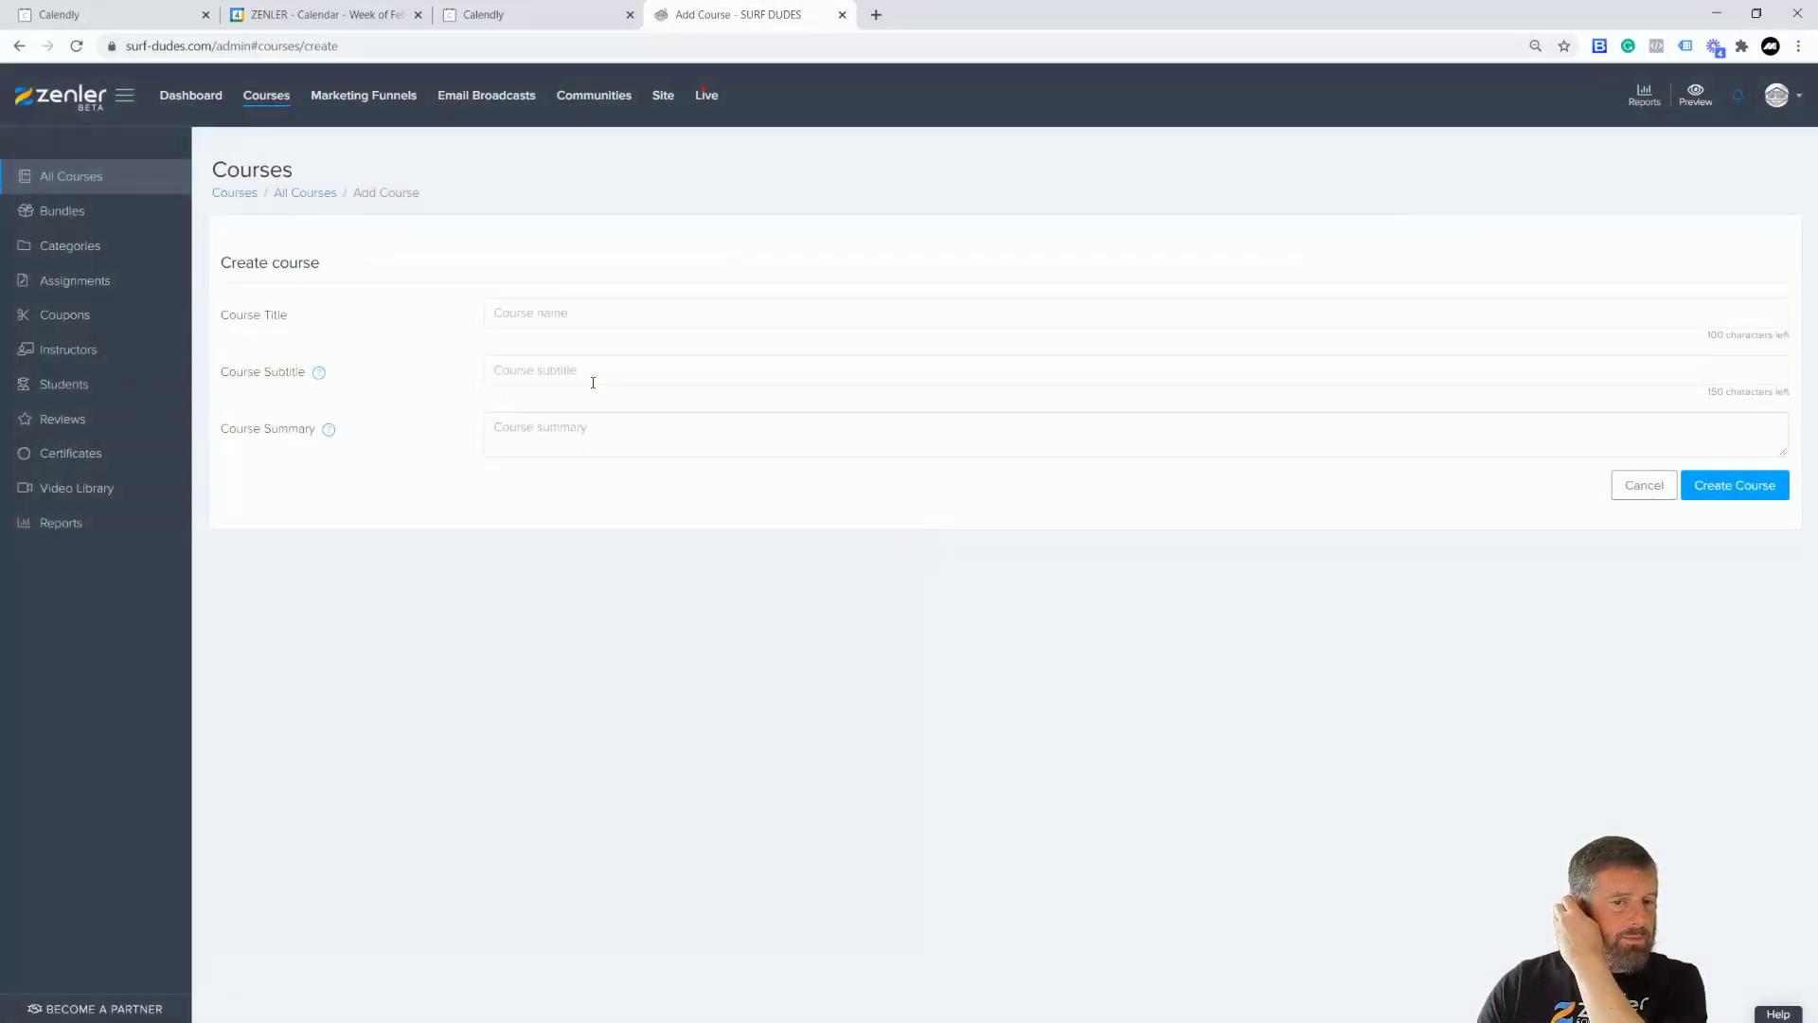
Create the course with the title "One hour hand holding" and the subtitle "A personal hand holding session"
{"action": "left_click", "coordinate": [574, 309]}
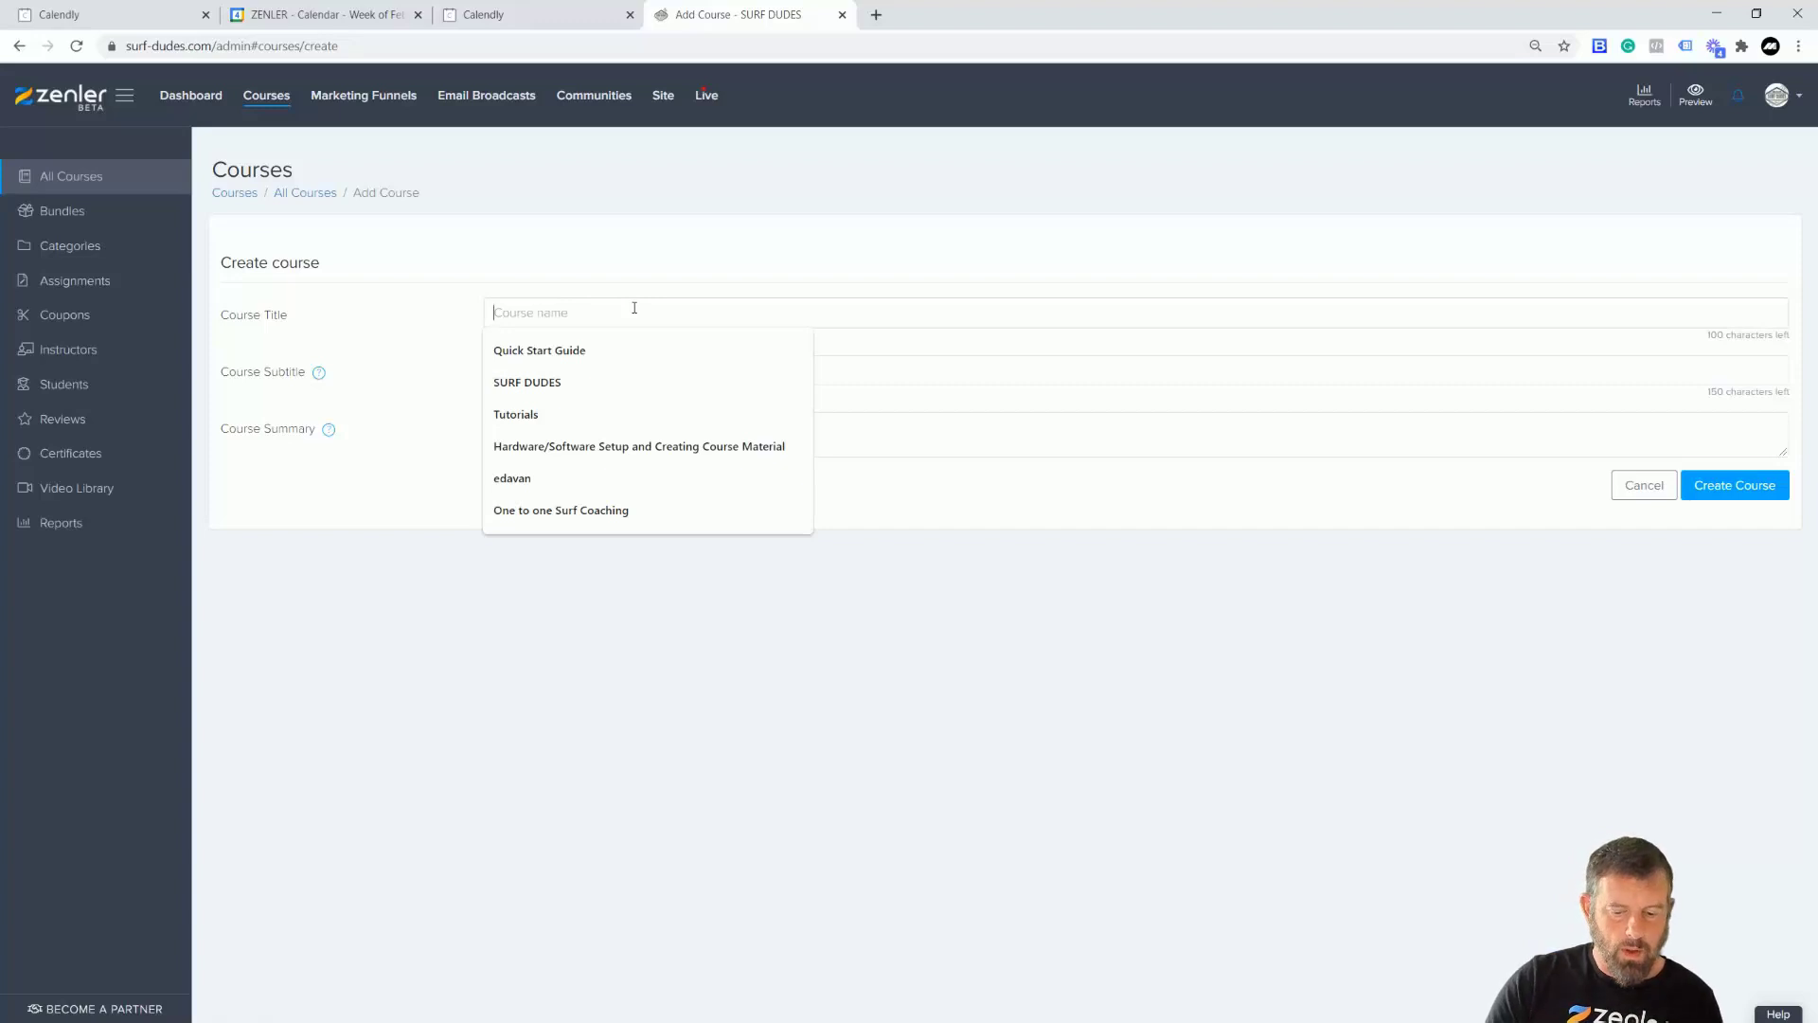
{"action": "type", "text": "One H"}
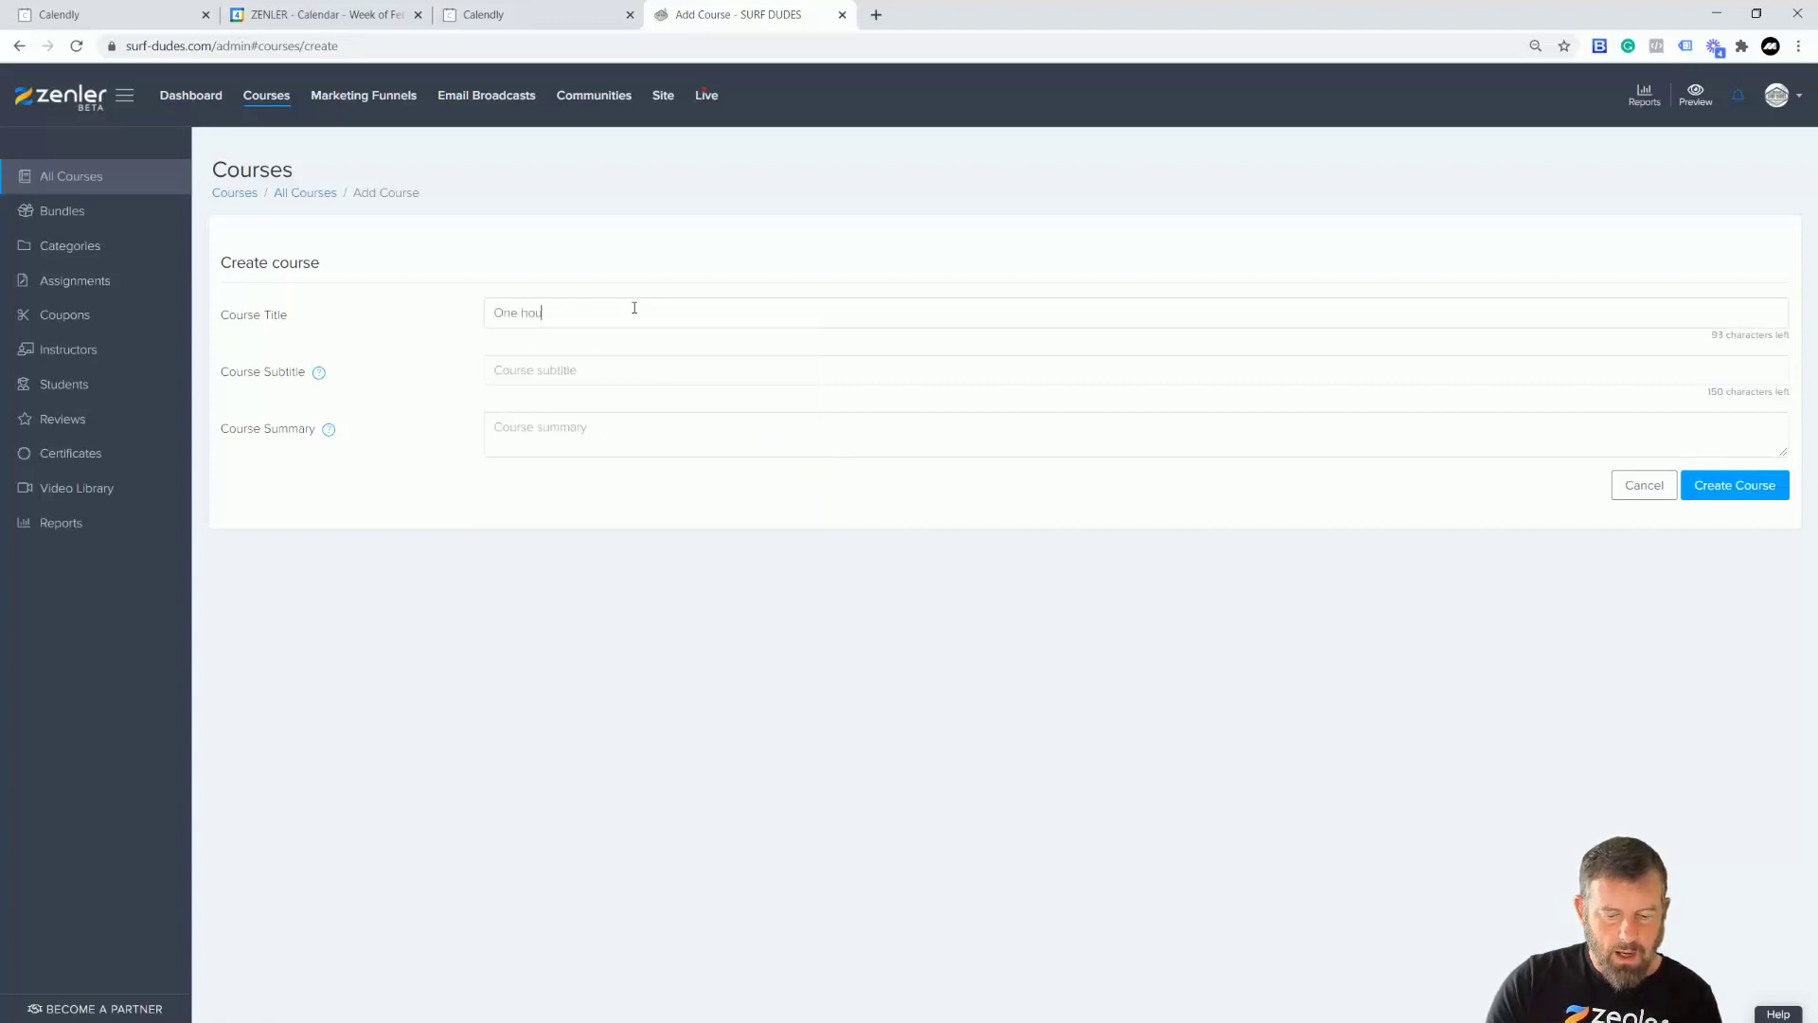
{"action": "type", "text": "our hand holding"}
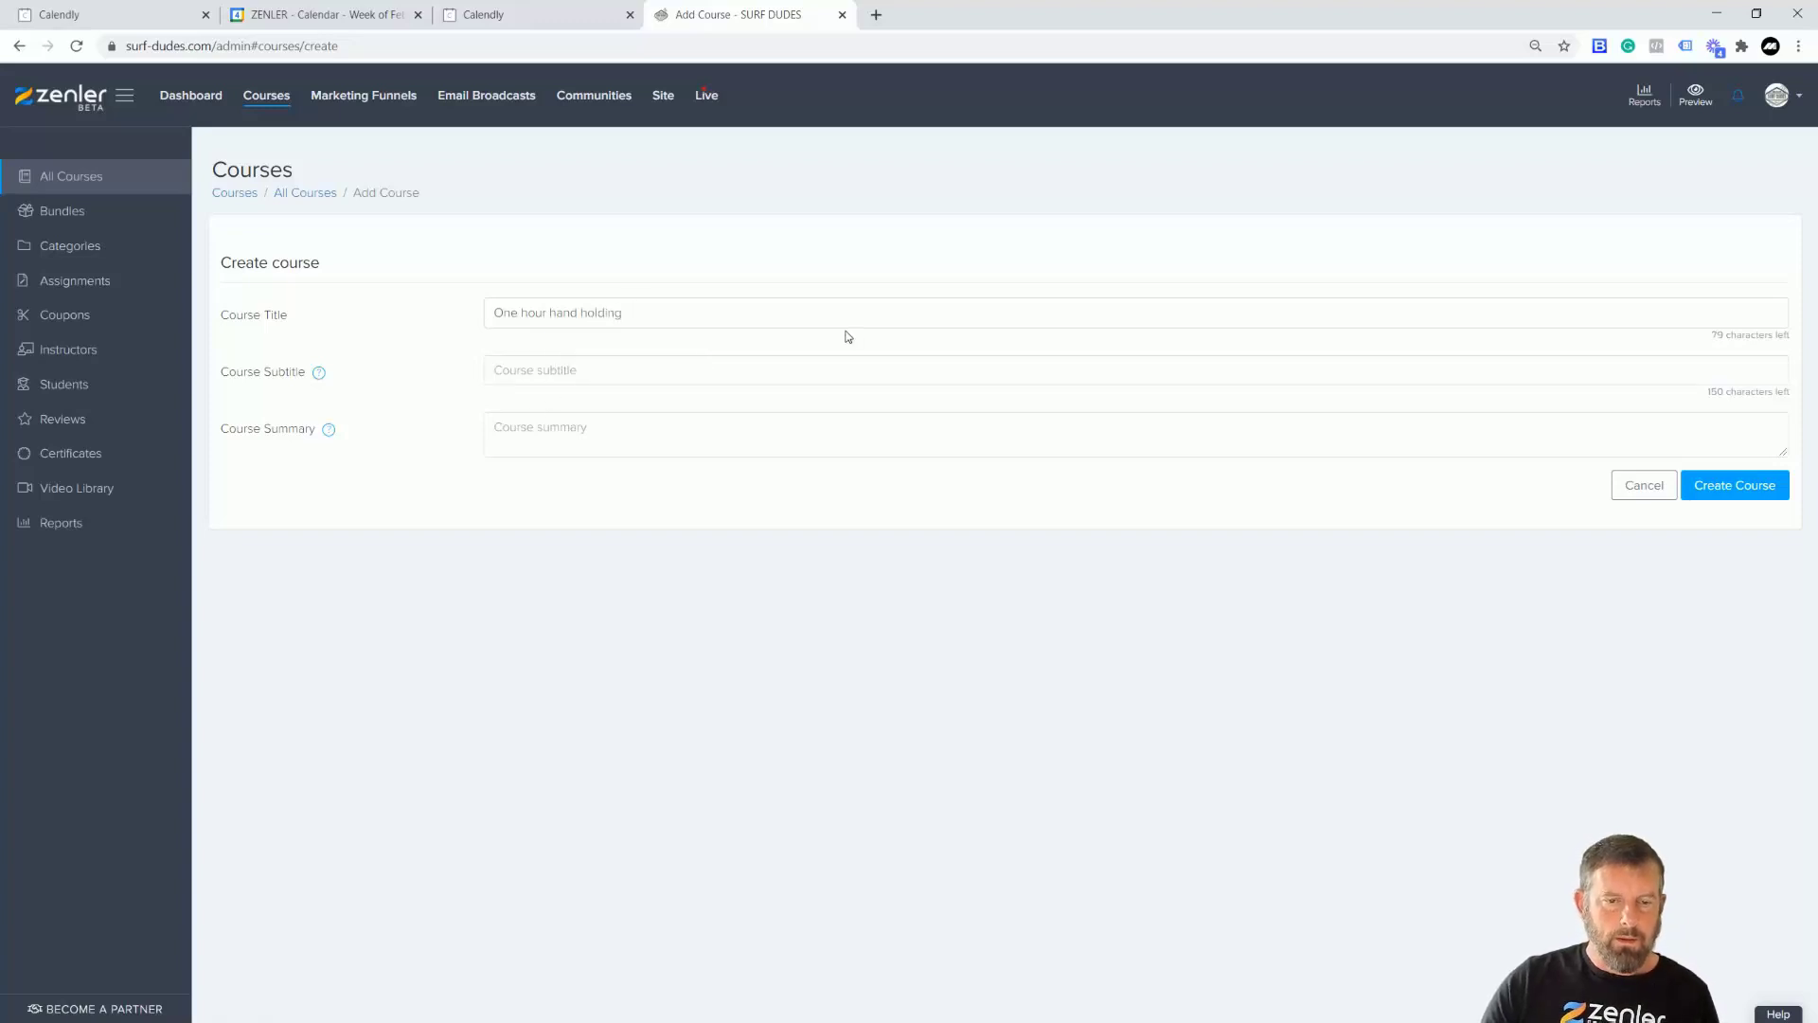
{"action": "type", "text": "A personal hand"}
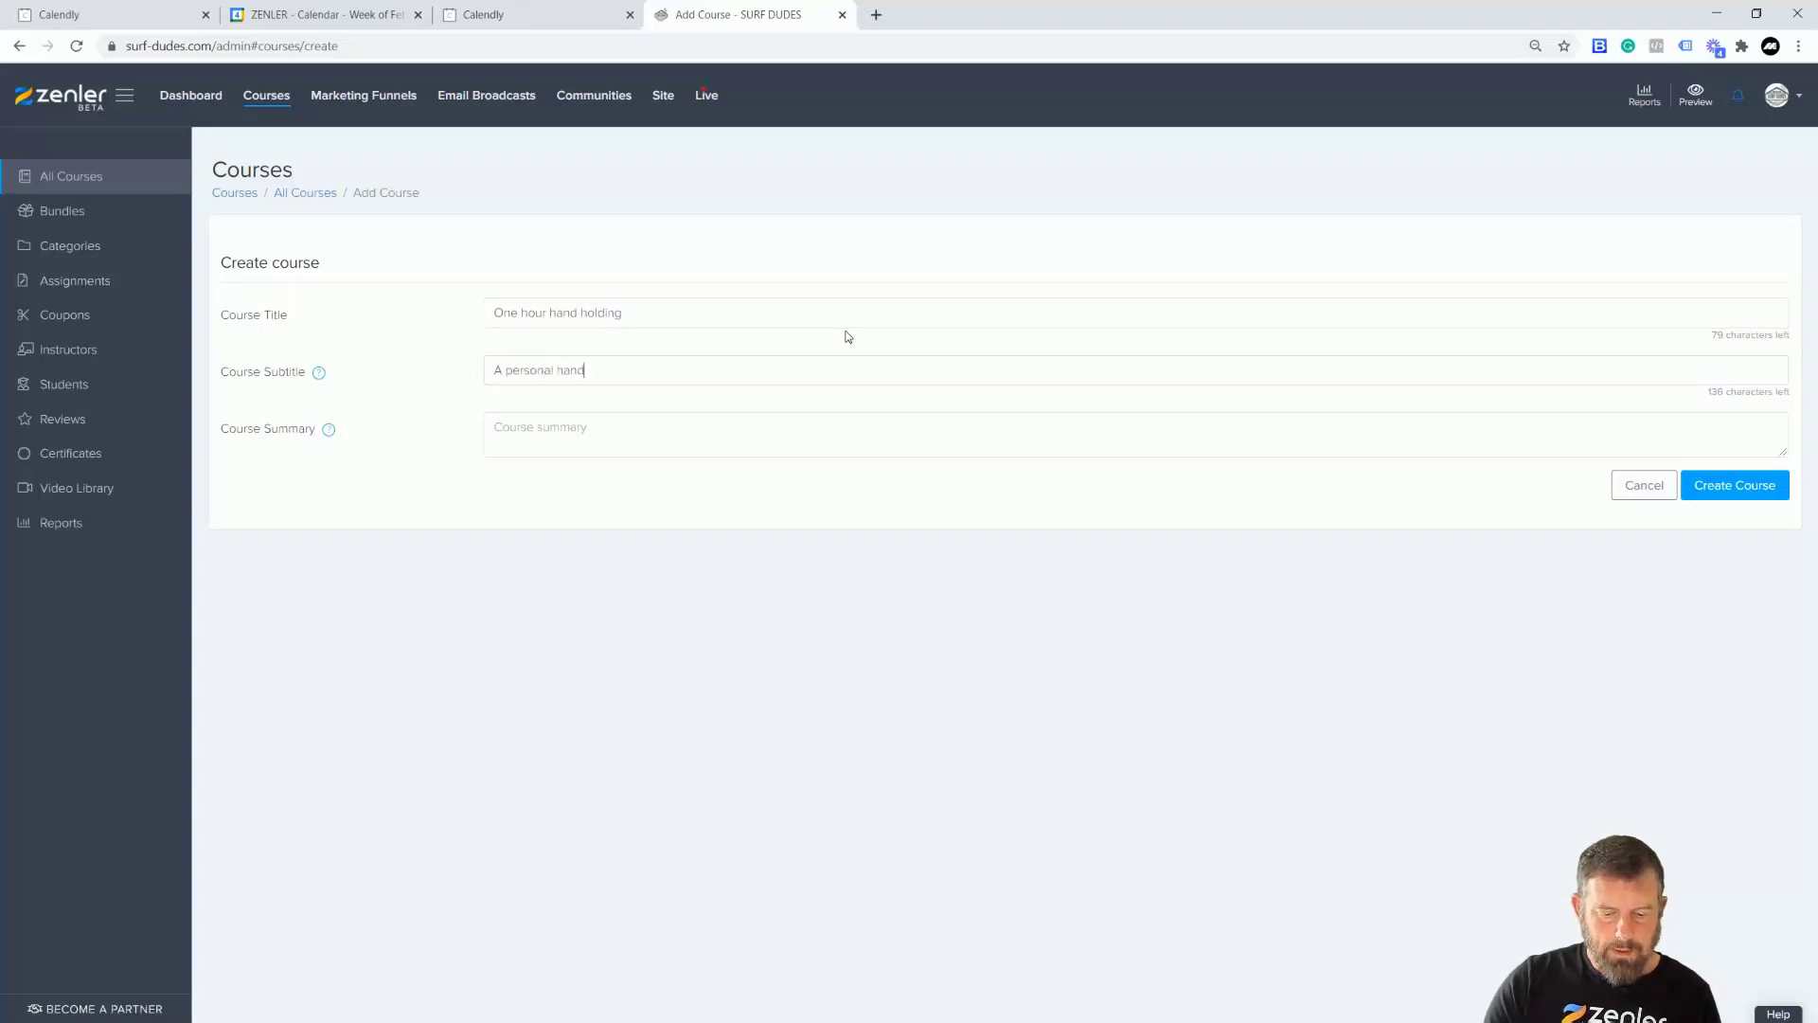
{"action": "type", "text": " holding session"}
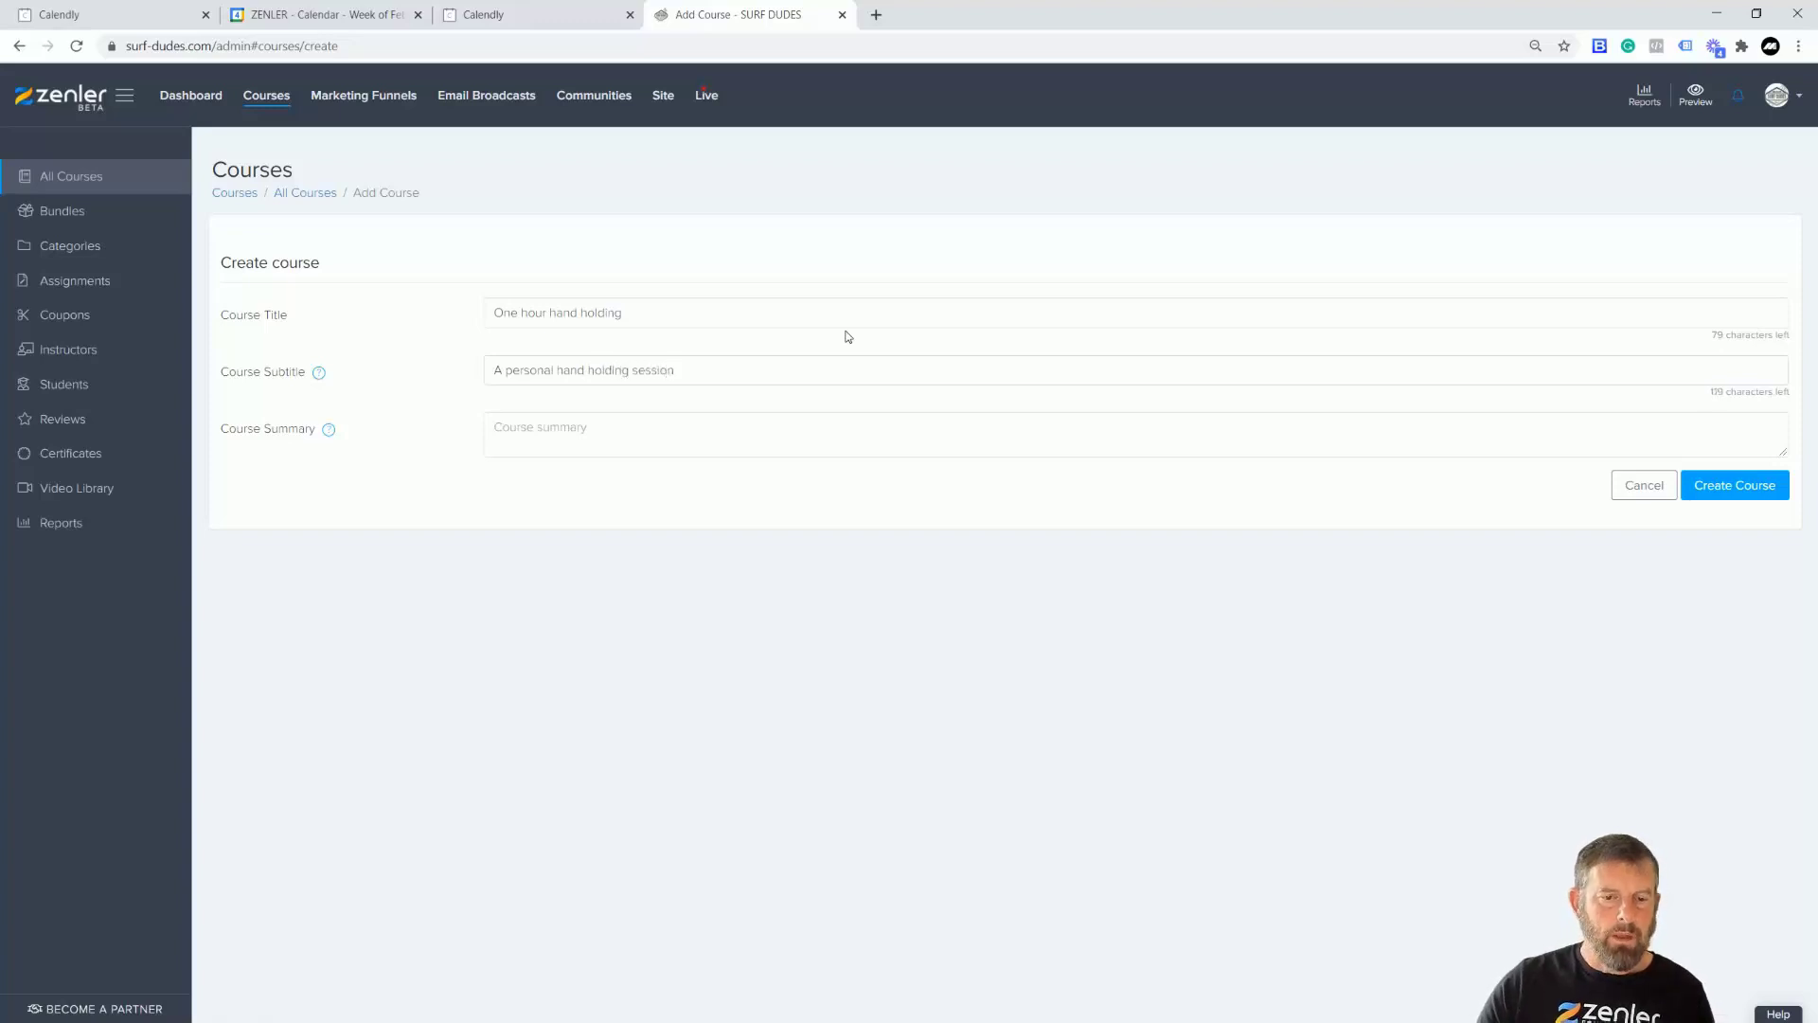
{"action": "left_click", "coordinate": [1733, 489]}
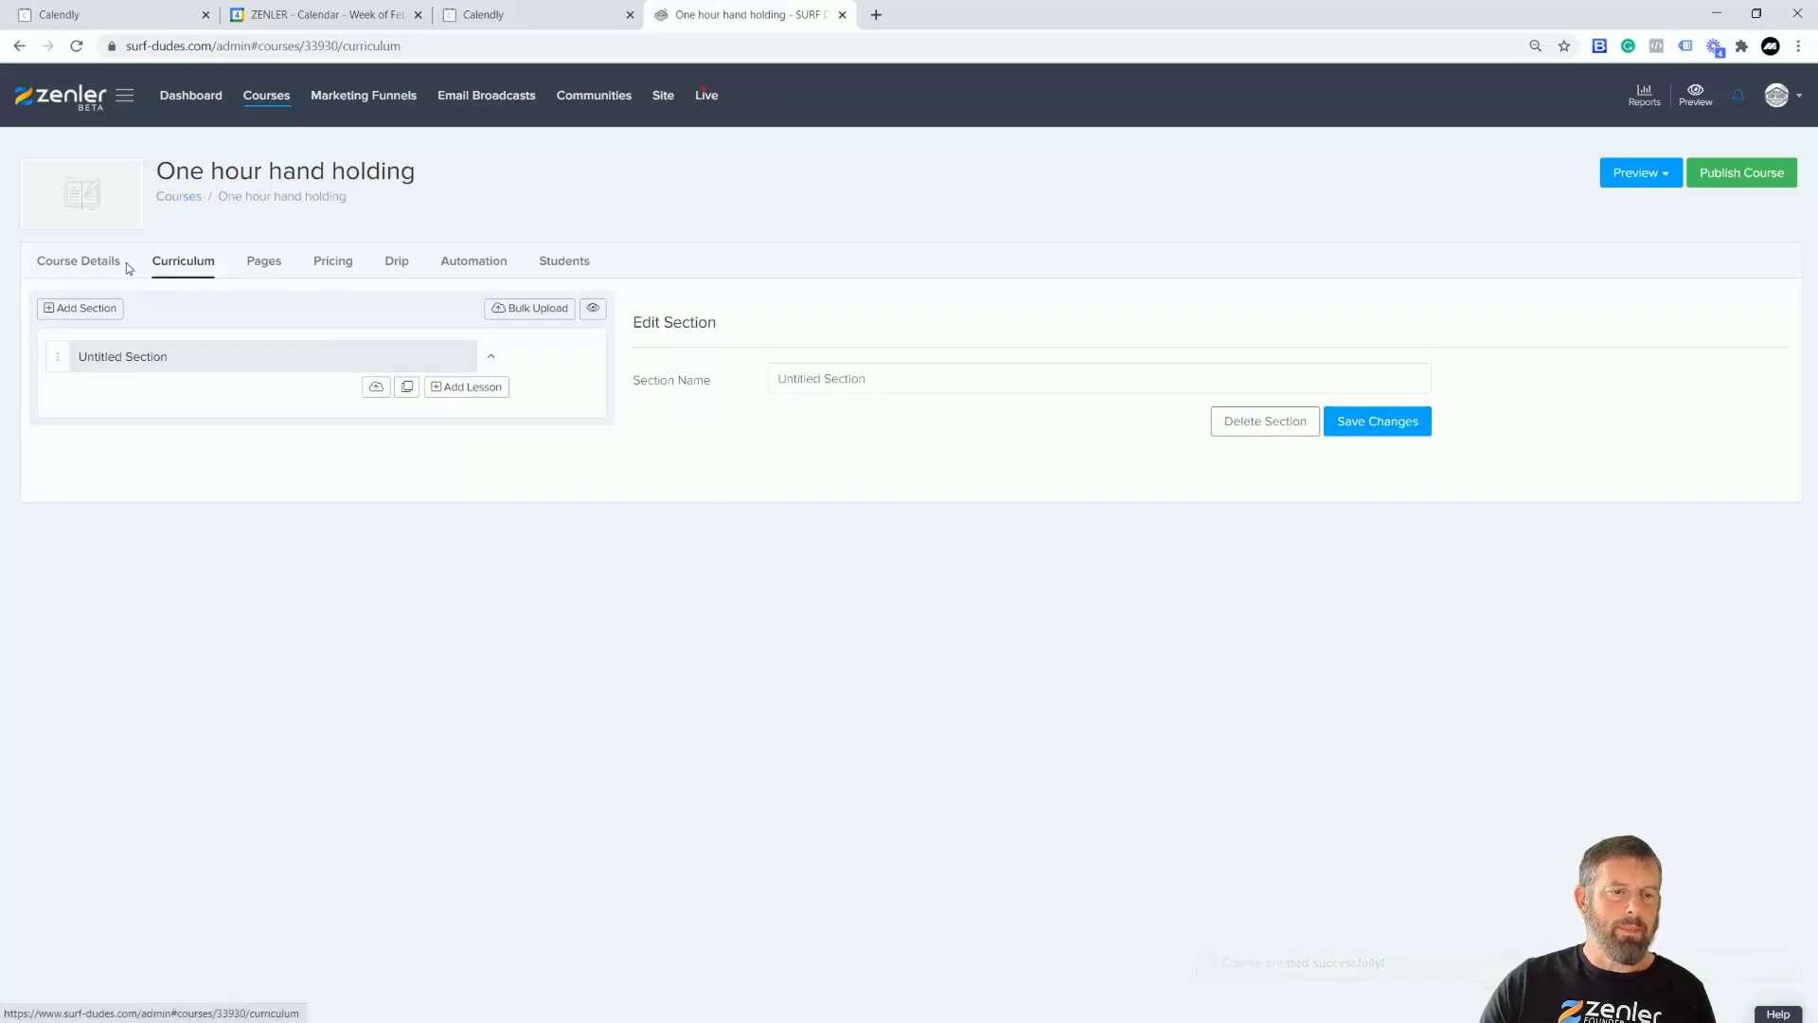
Start a pricing plan for the "One hour hand holding" course, using the One Time Purchase type
{"action": "left_click", "coordinate": [335, 263]}
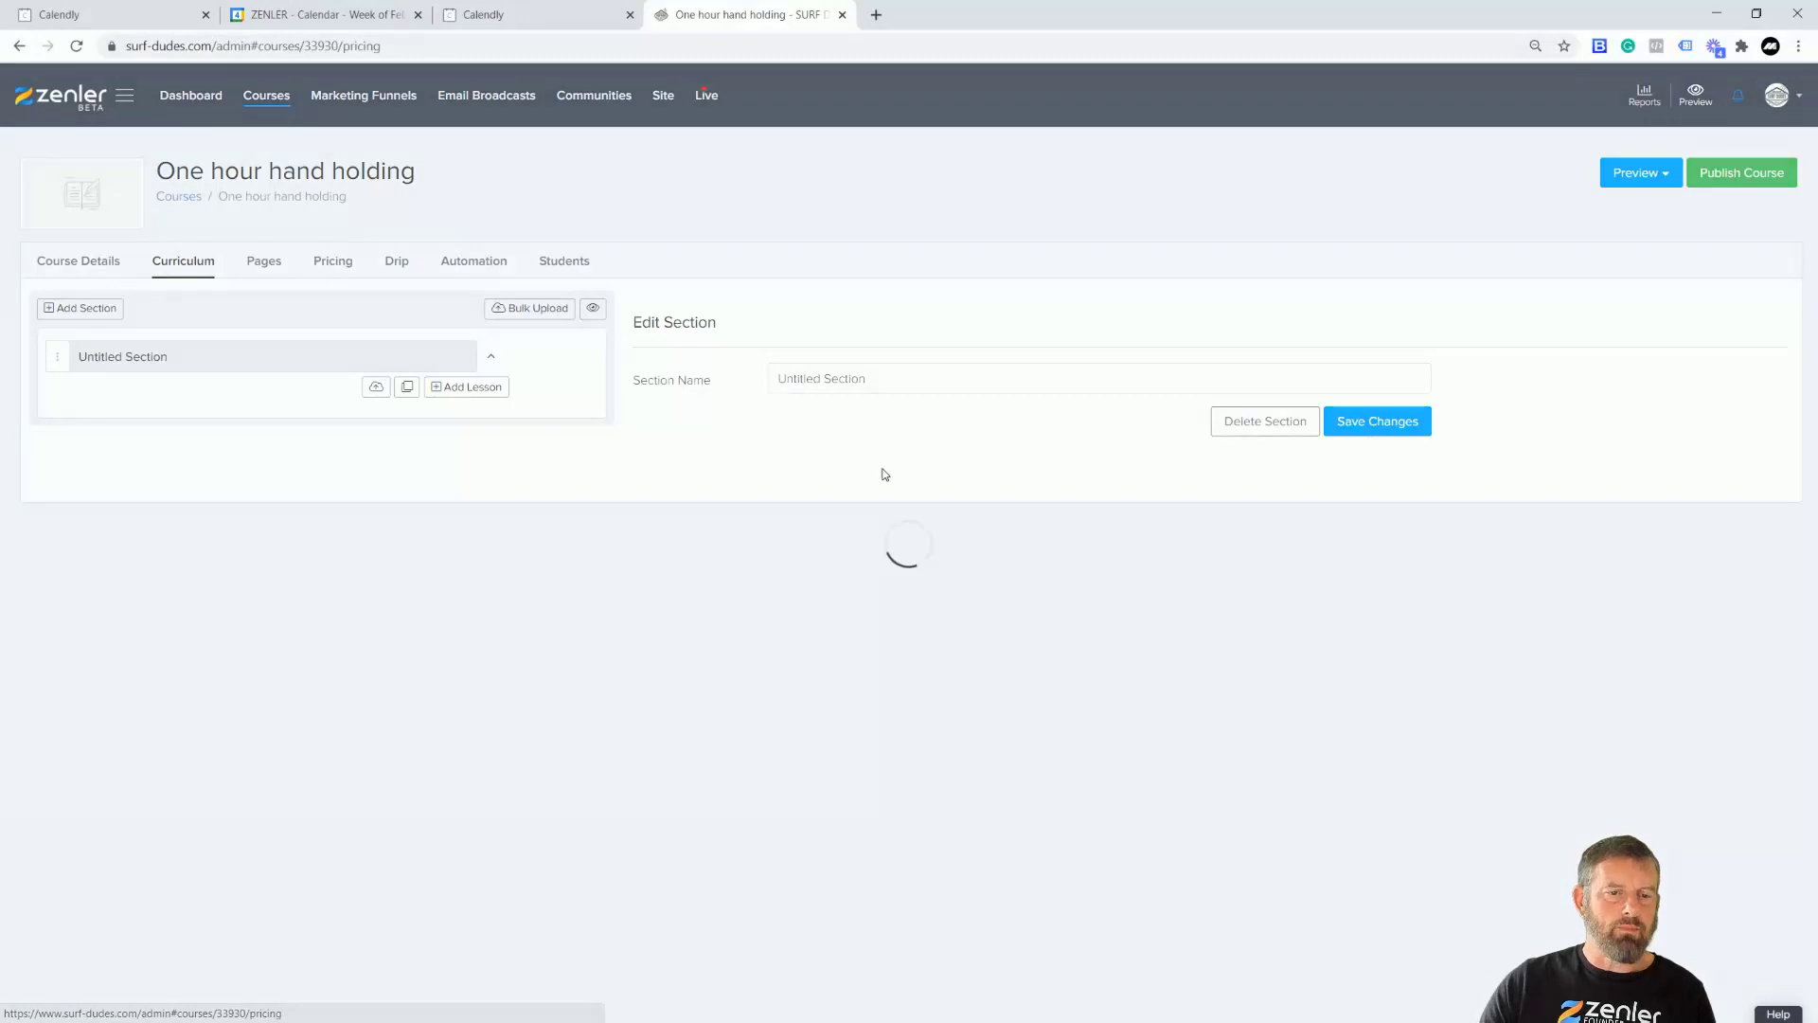
{"action": "left_click", "coordinate": [901, 567]}
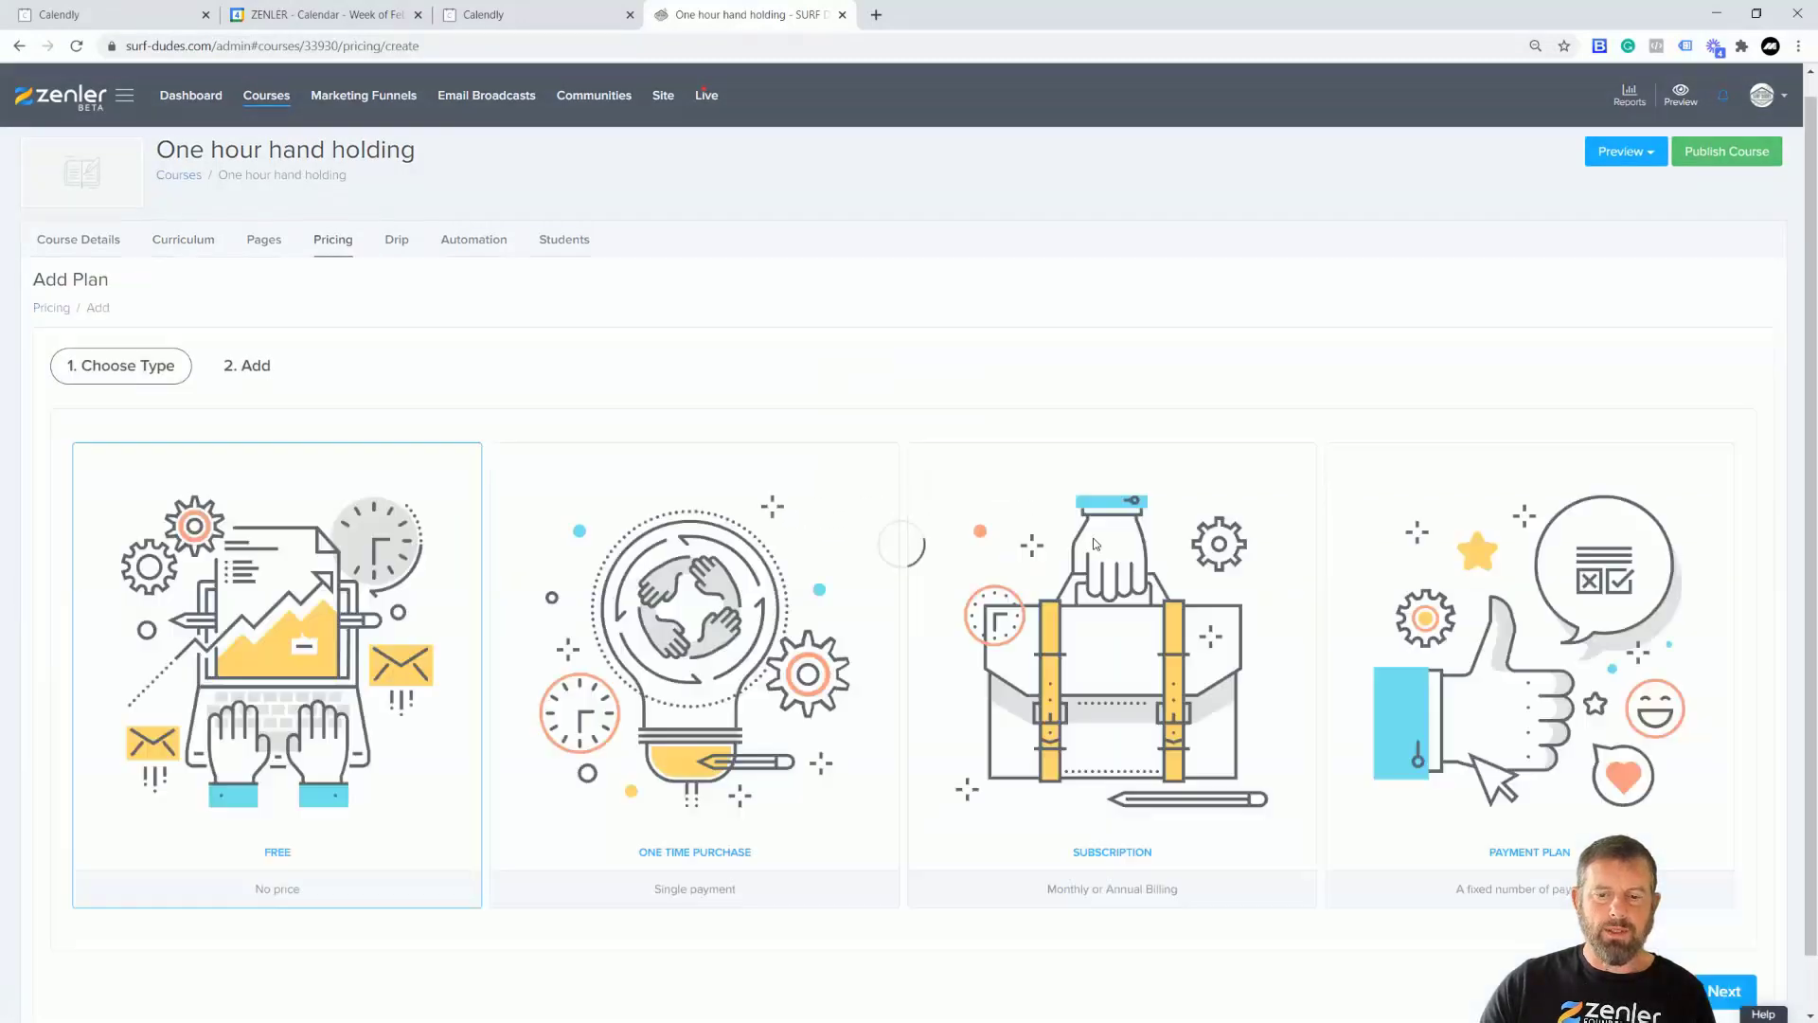
{"action": "scroll", "coordinate": [1008, 629], "scroll_direction": "down", "scroll_amount": 1}
{"action": "left_click", "coordinate": [816, 748]}
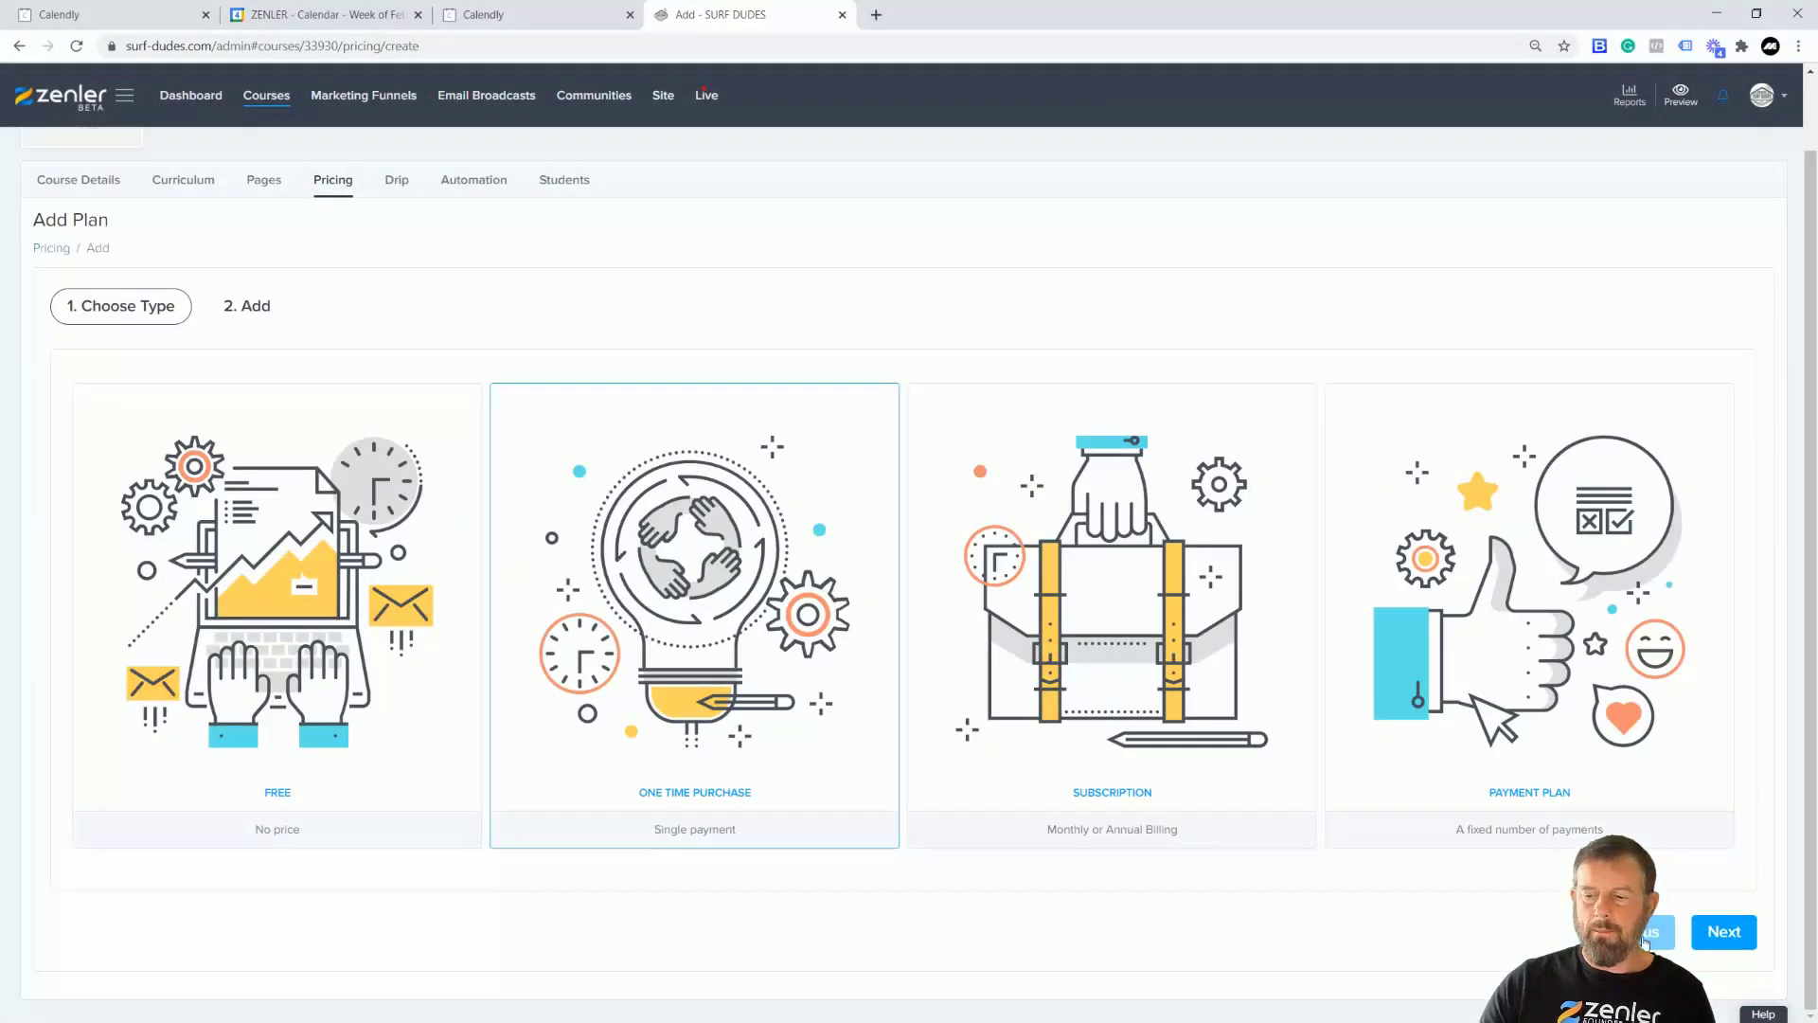
{"action": "left_click", "coordinate": [1706, 931]}
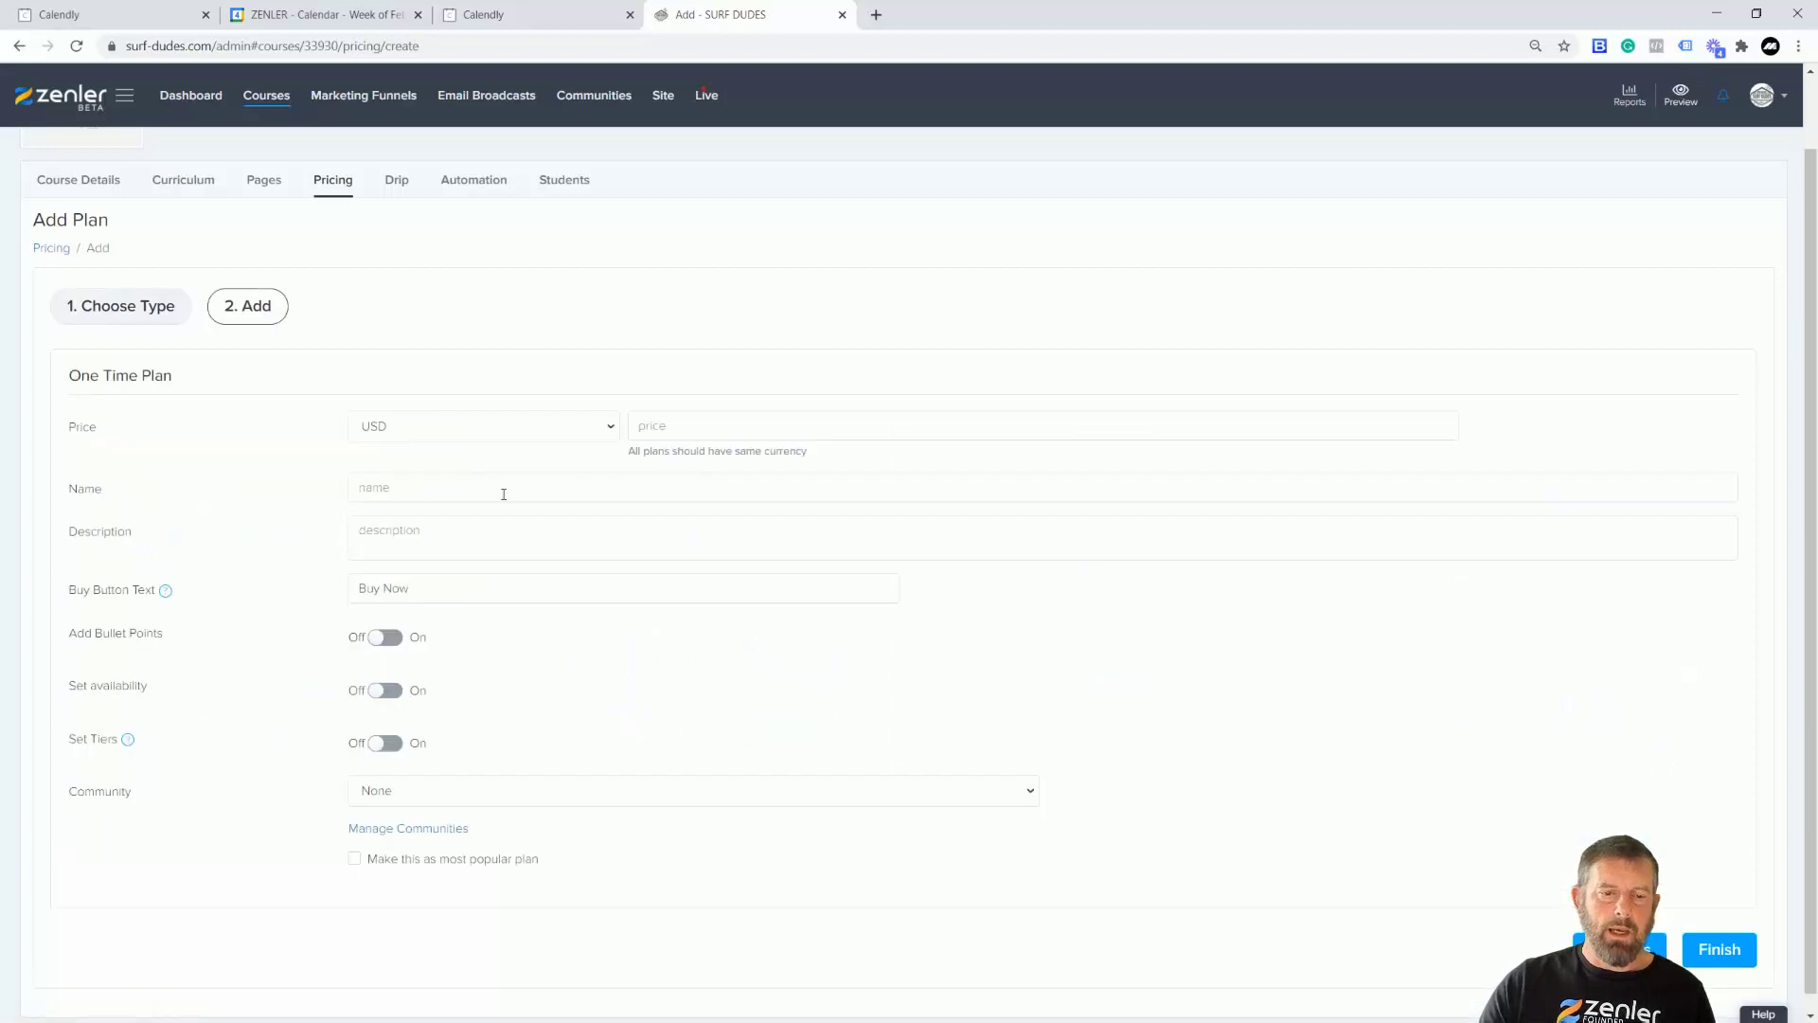
Set the one-time plan's currency to GBP and its price to 120
{"action": "left_click", "coordinate": [616, 429]}
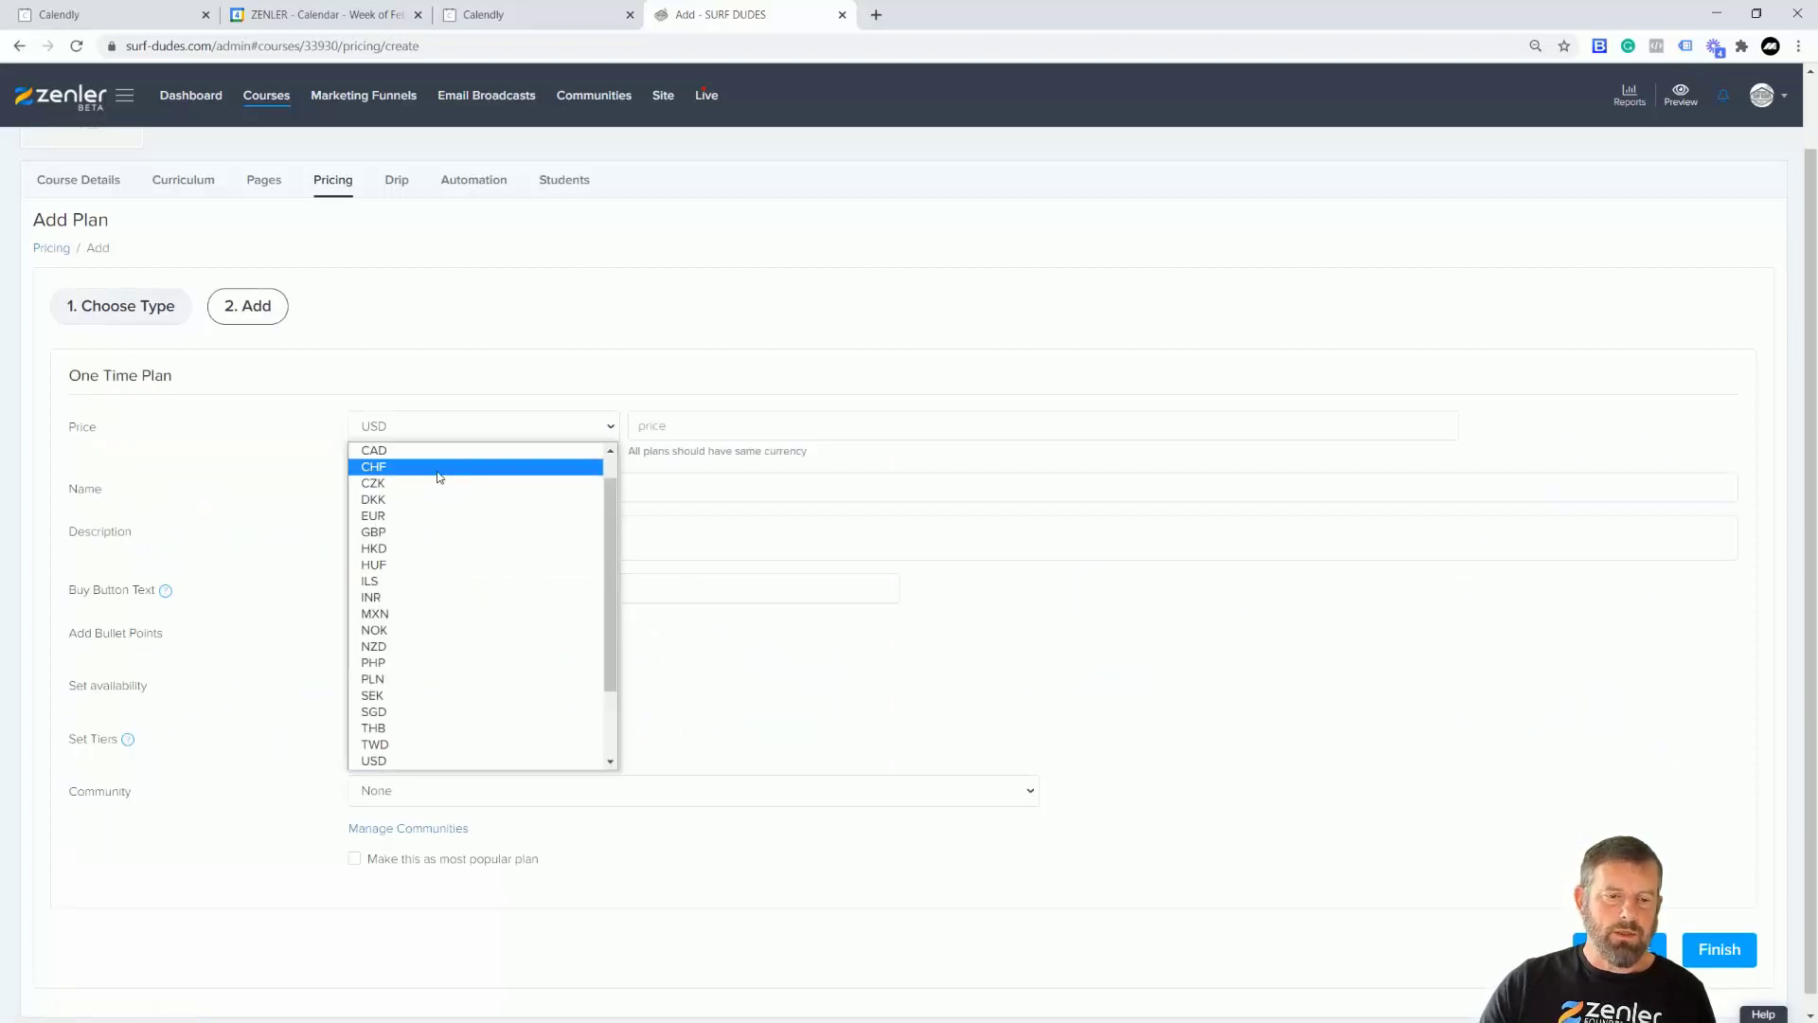
{"action": "left_click", "coordinate": [421, 533]}
{"action": "left_click", "coordinate": [748, 419]}
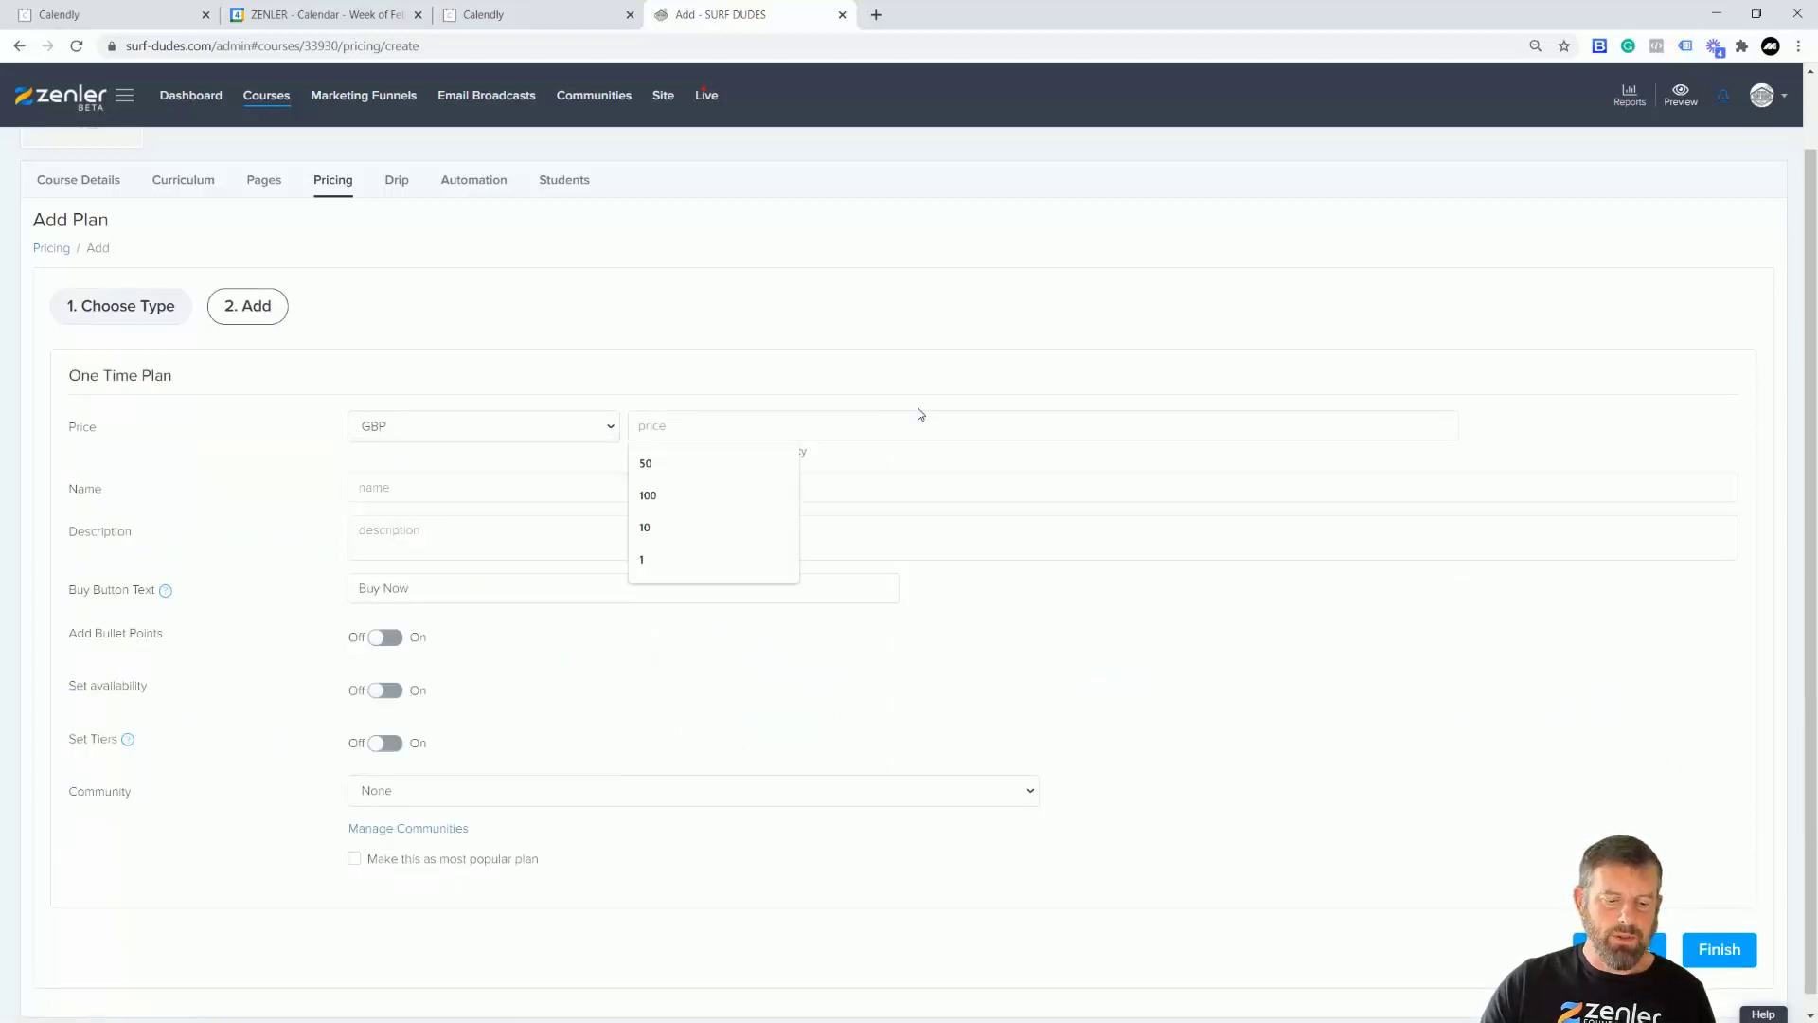
{"action": "type", "text": "120"}
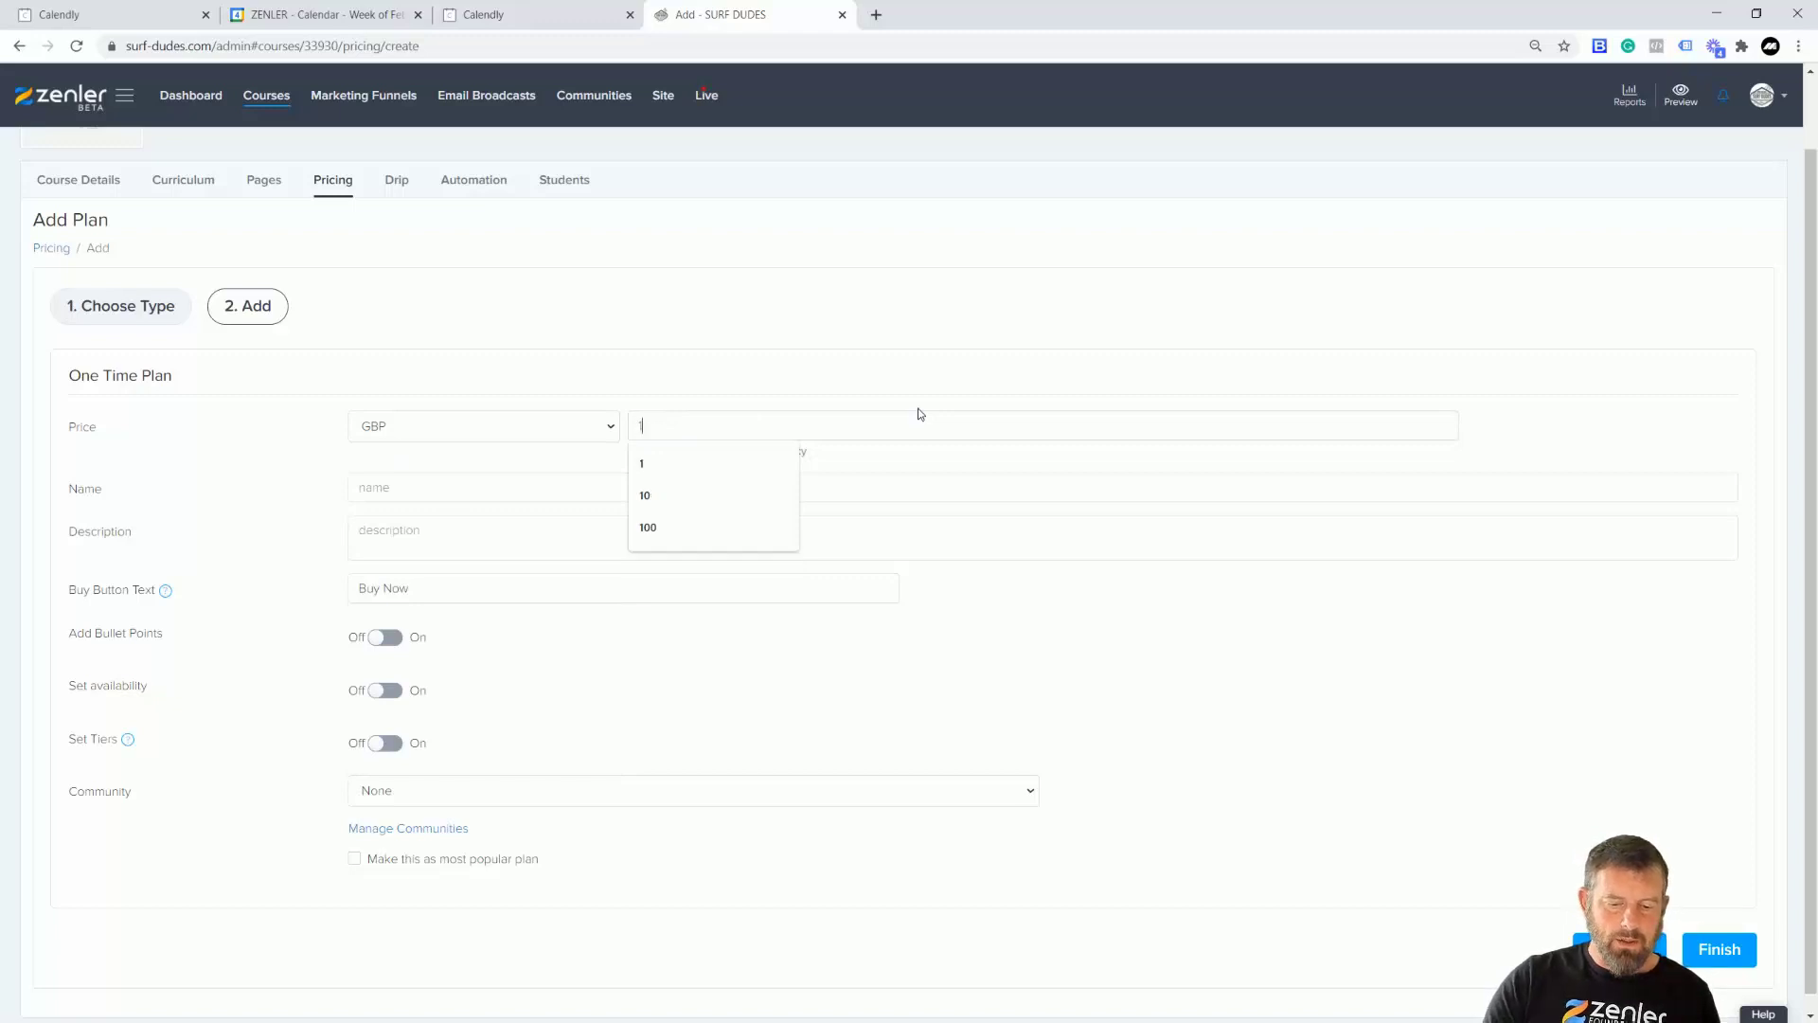
Name the one-time pricing plan "1 One Personal Session"
{"action": "left_click", "coordinate": [433, 486]}
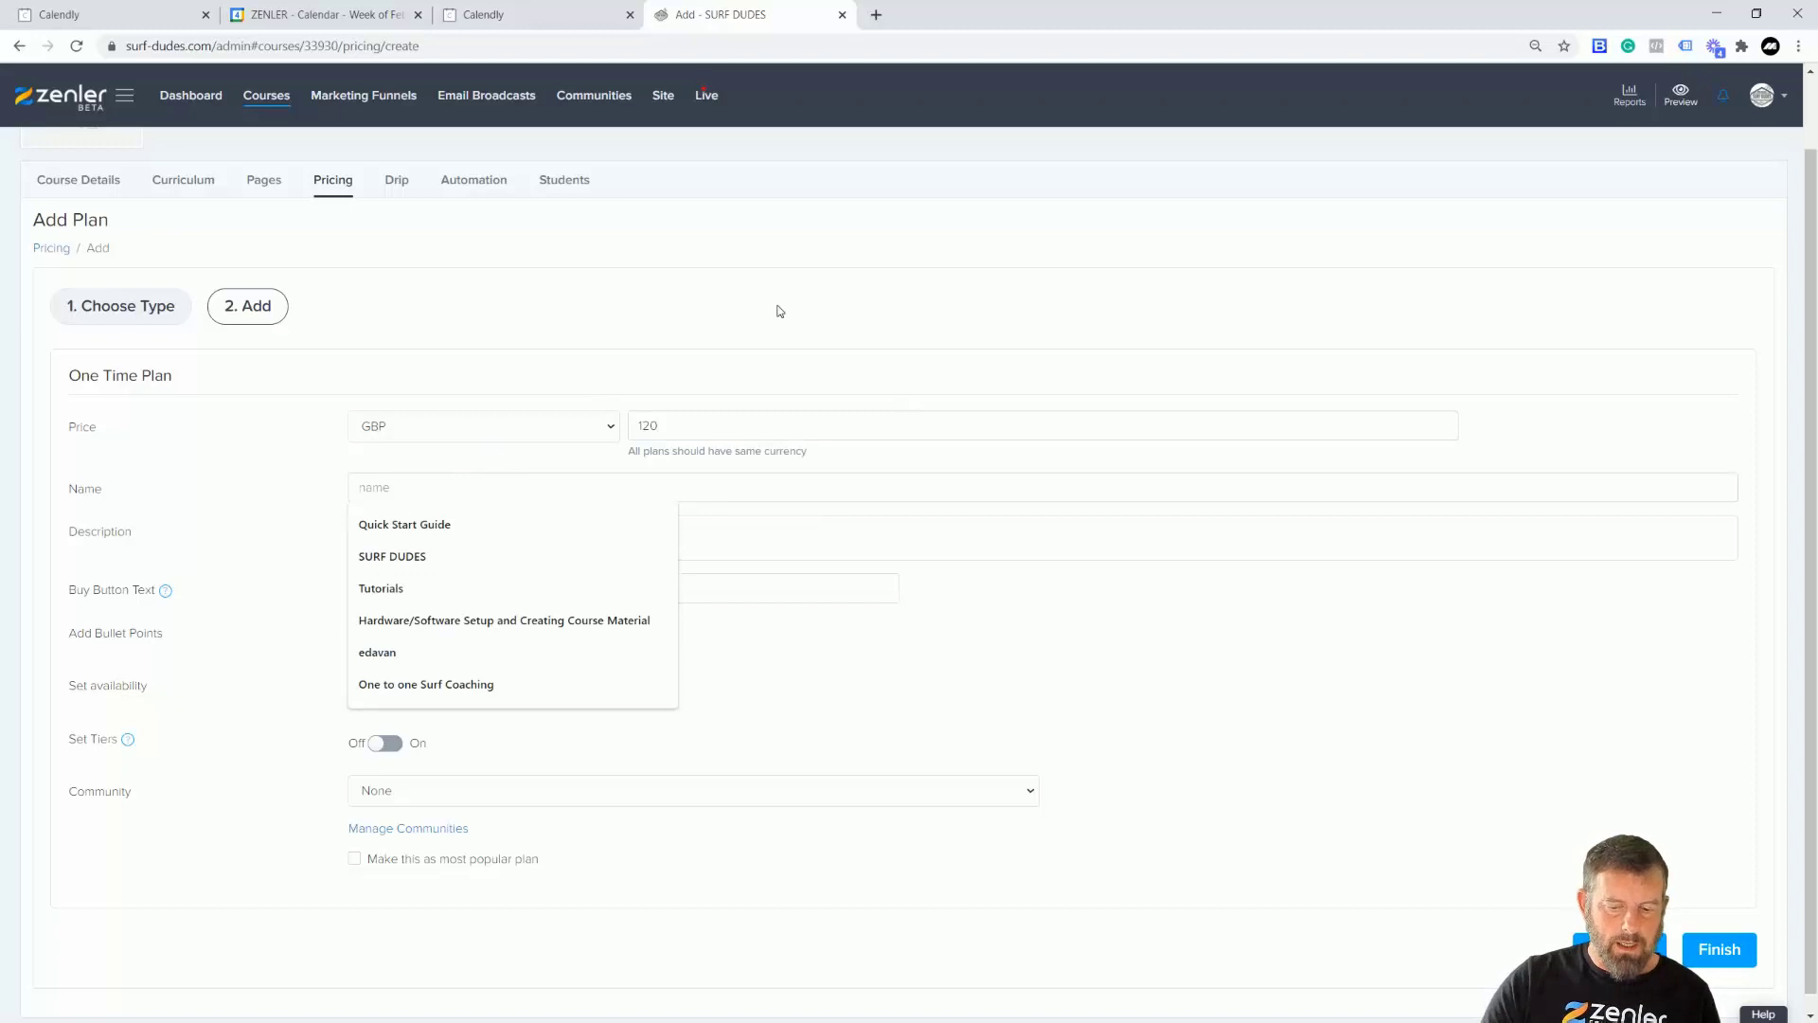
{"action": "type", "text": "1 On"}
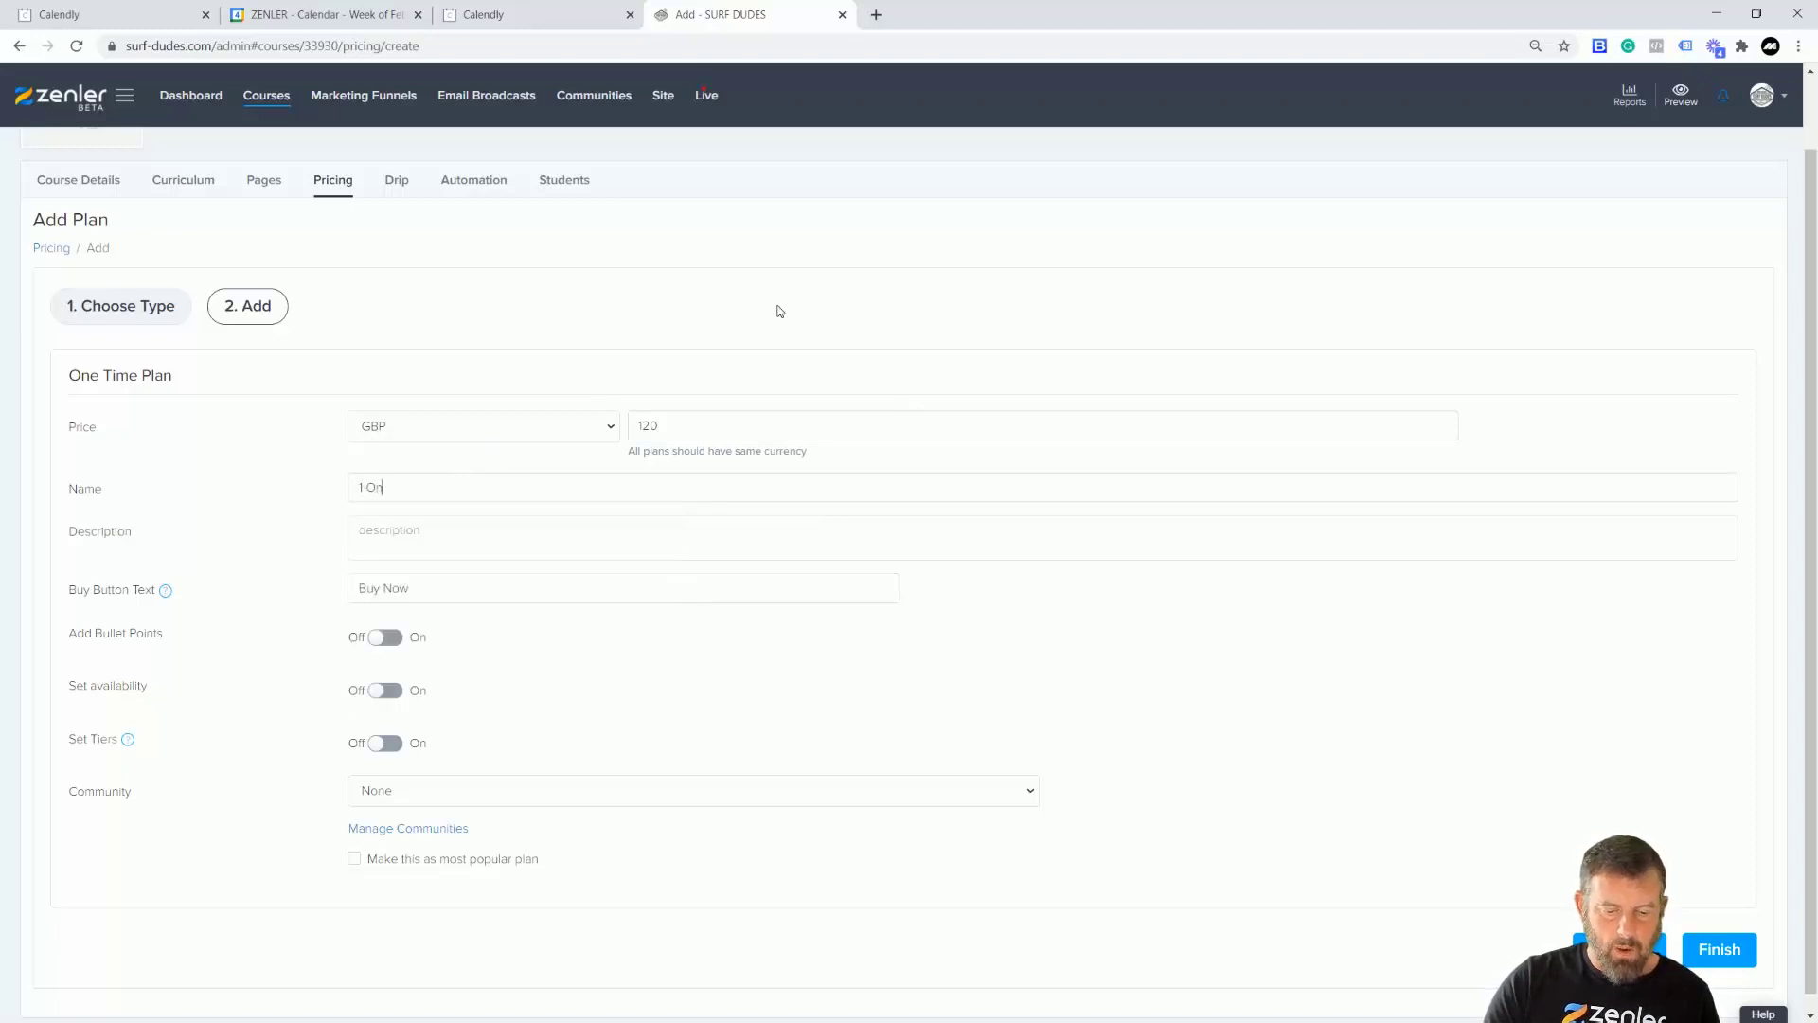
{"action": "type", "text": "e Personal Session"}
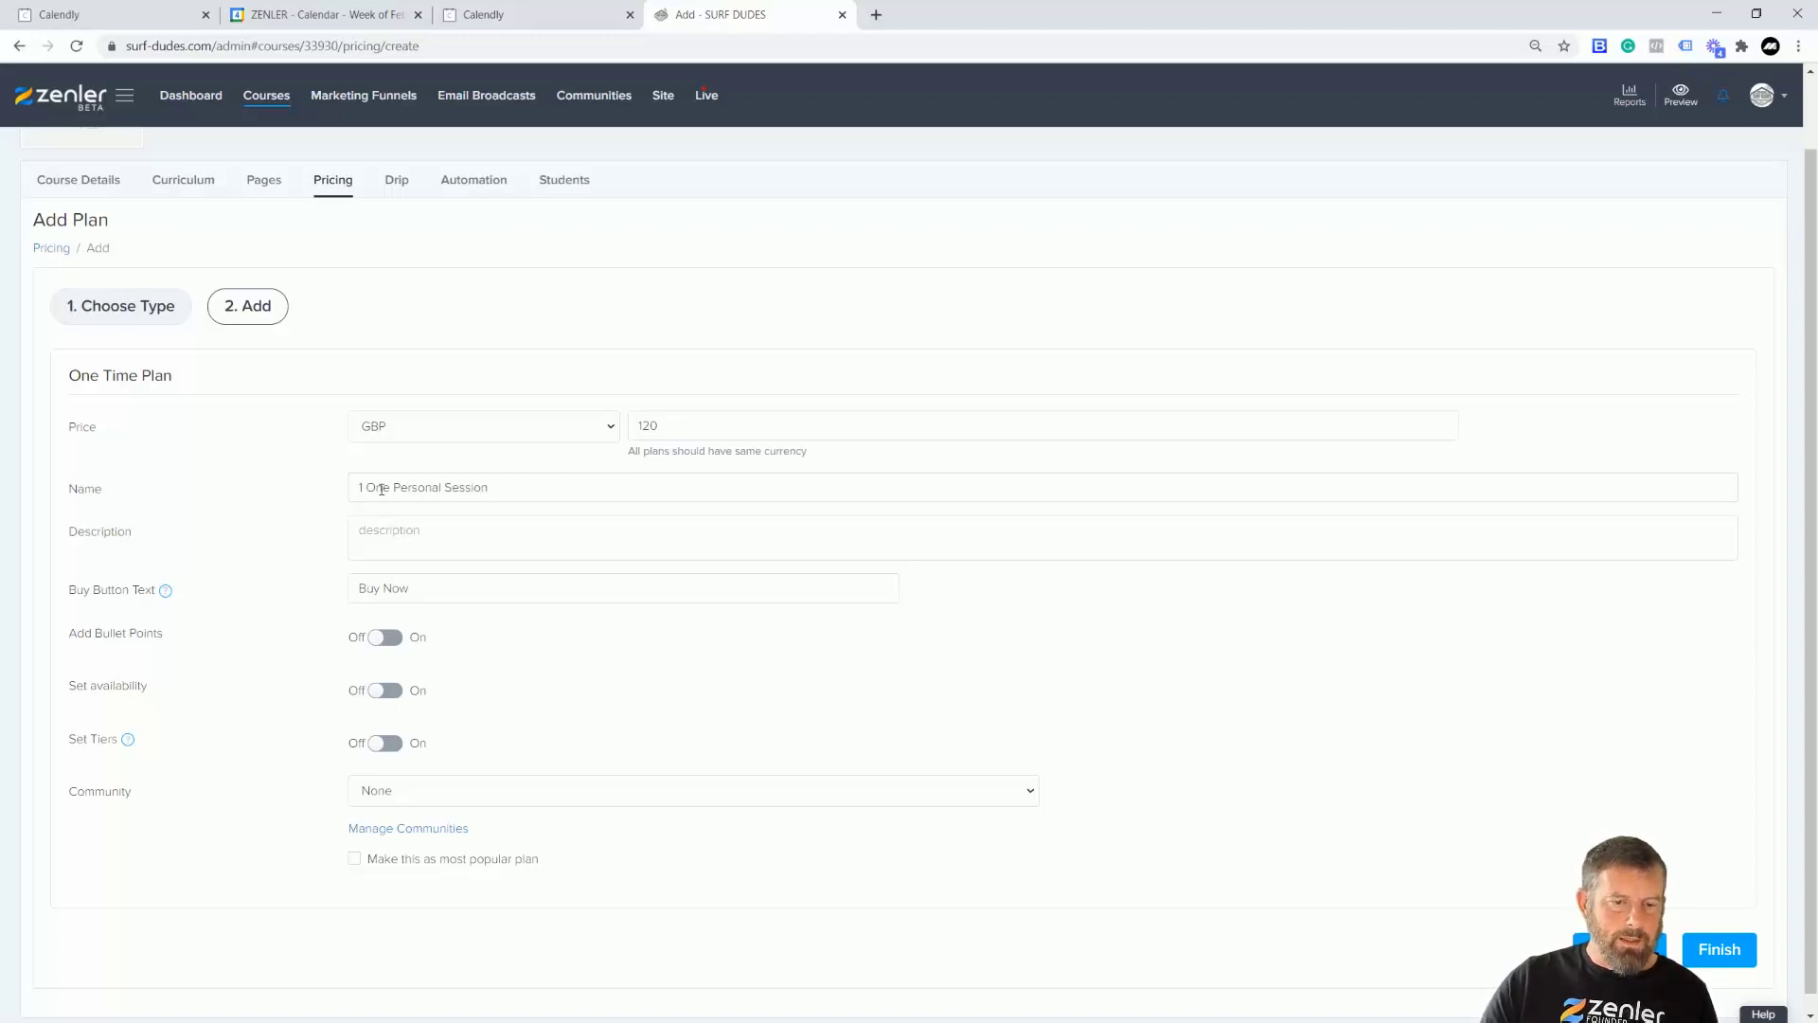
Enter the plan description "Need personal help, take this 1 hour session today"
{"action": "key", "text": "Tab"}
{"action": "type", "text": "Need"}
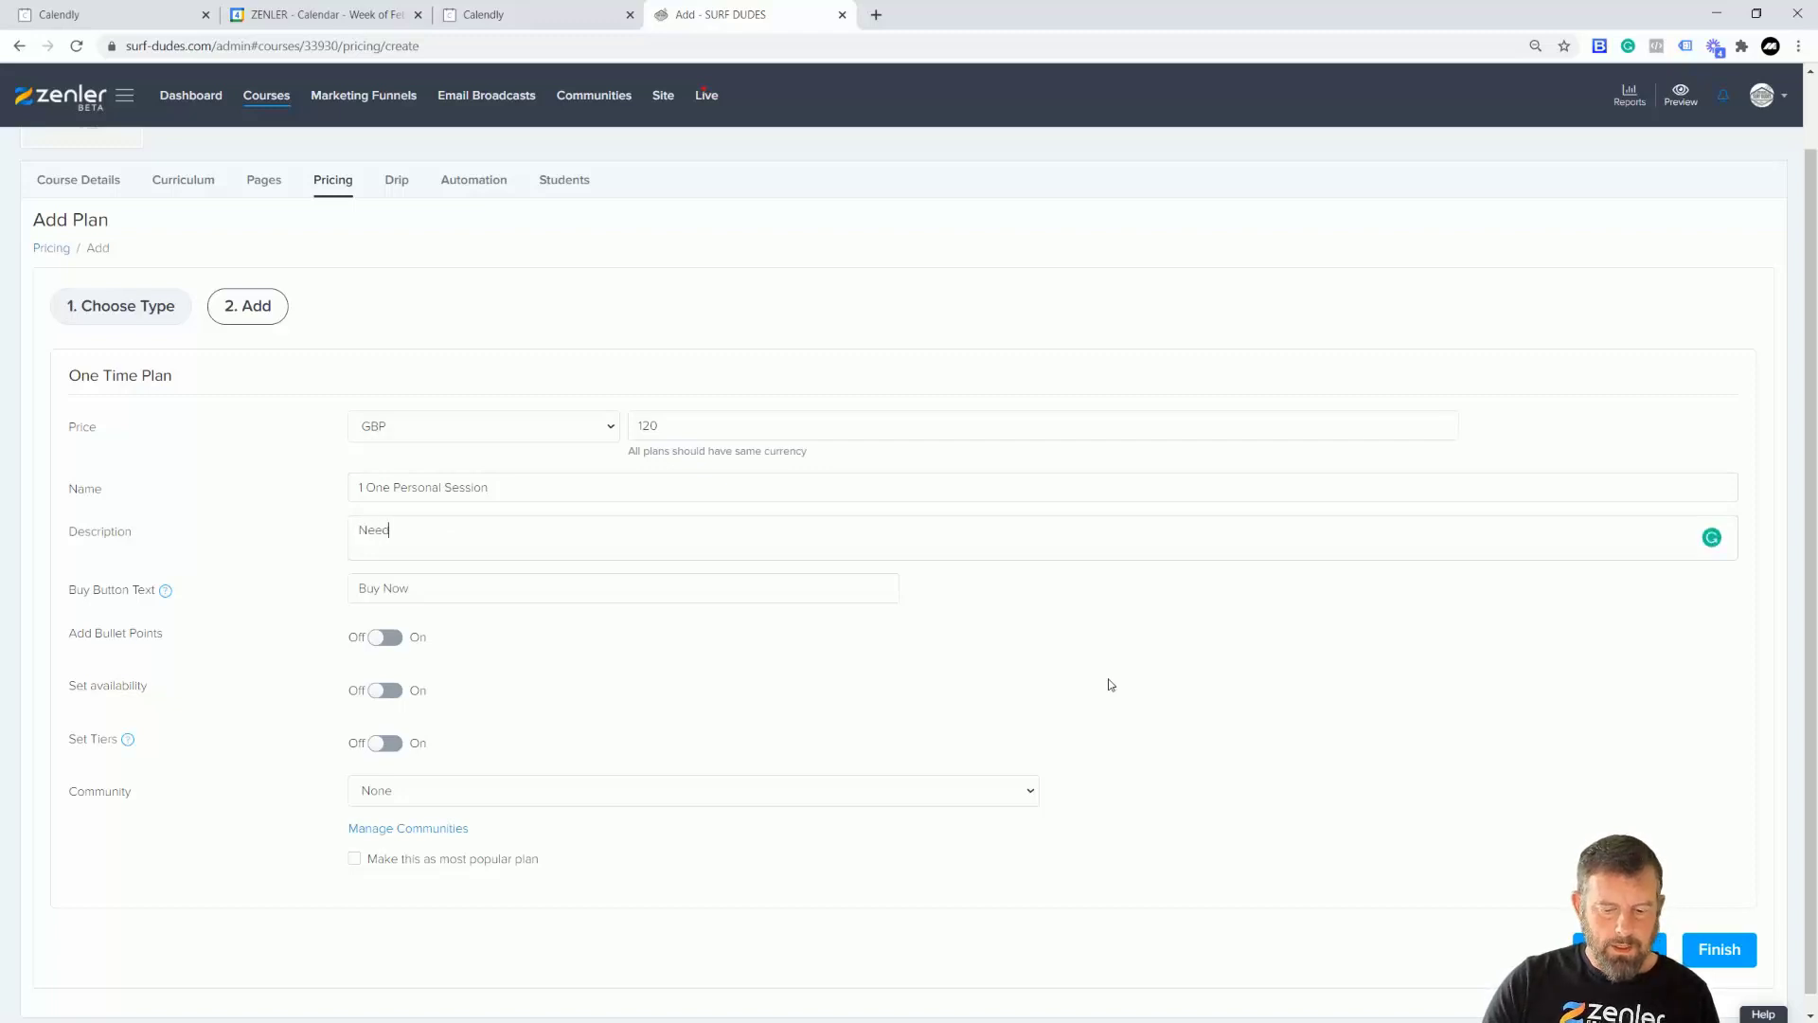
{"action": "type", "text": " persona"}
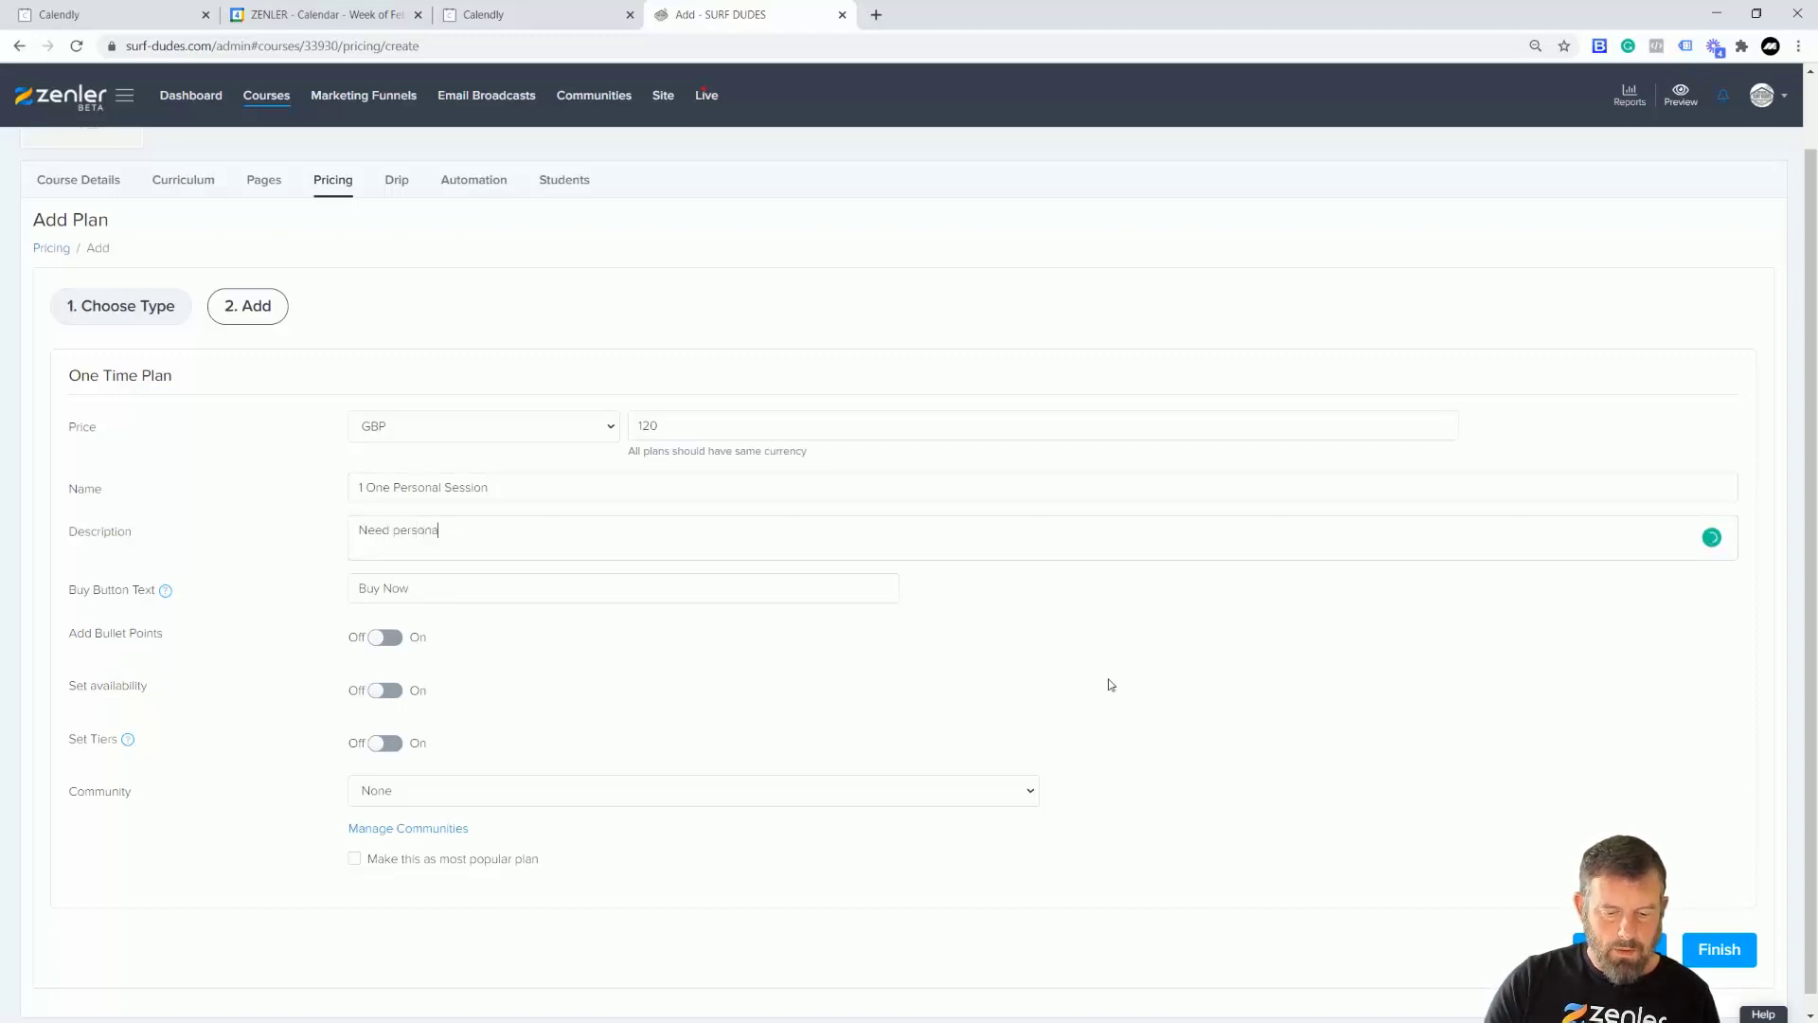
{"action": "type", "text": "l help"}
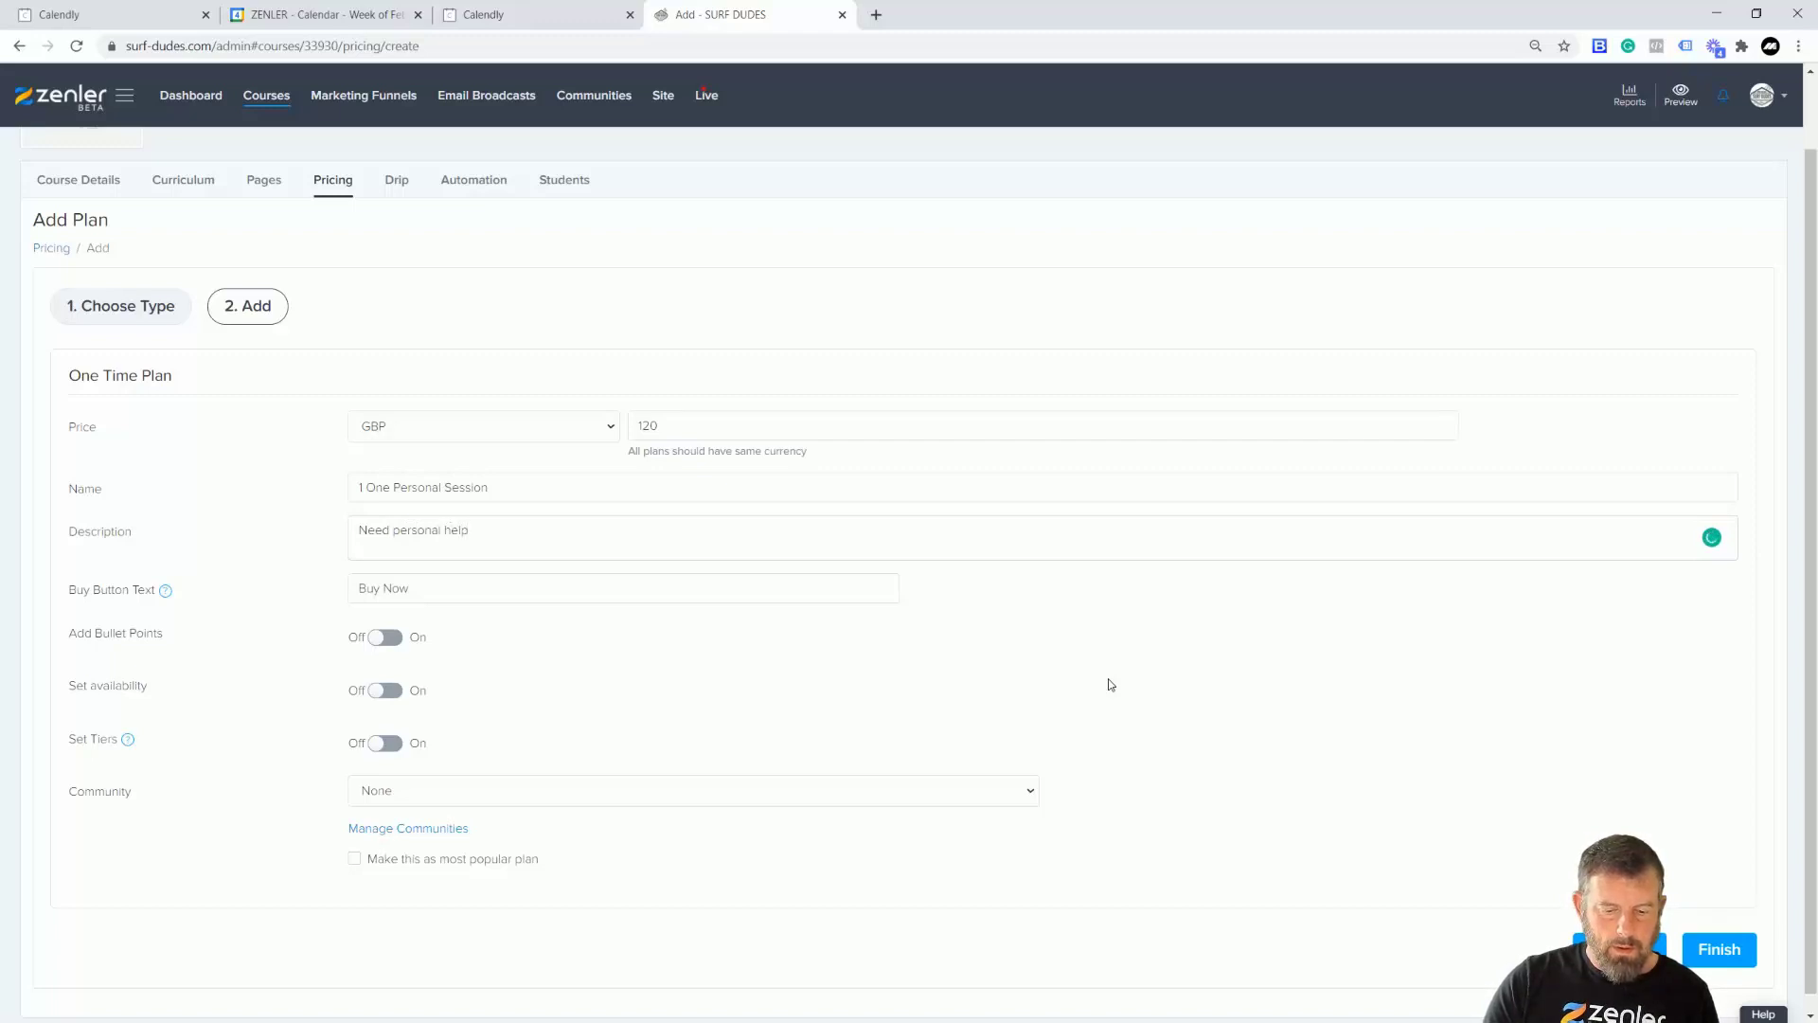
{"action": "type", "text": ", take t"}
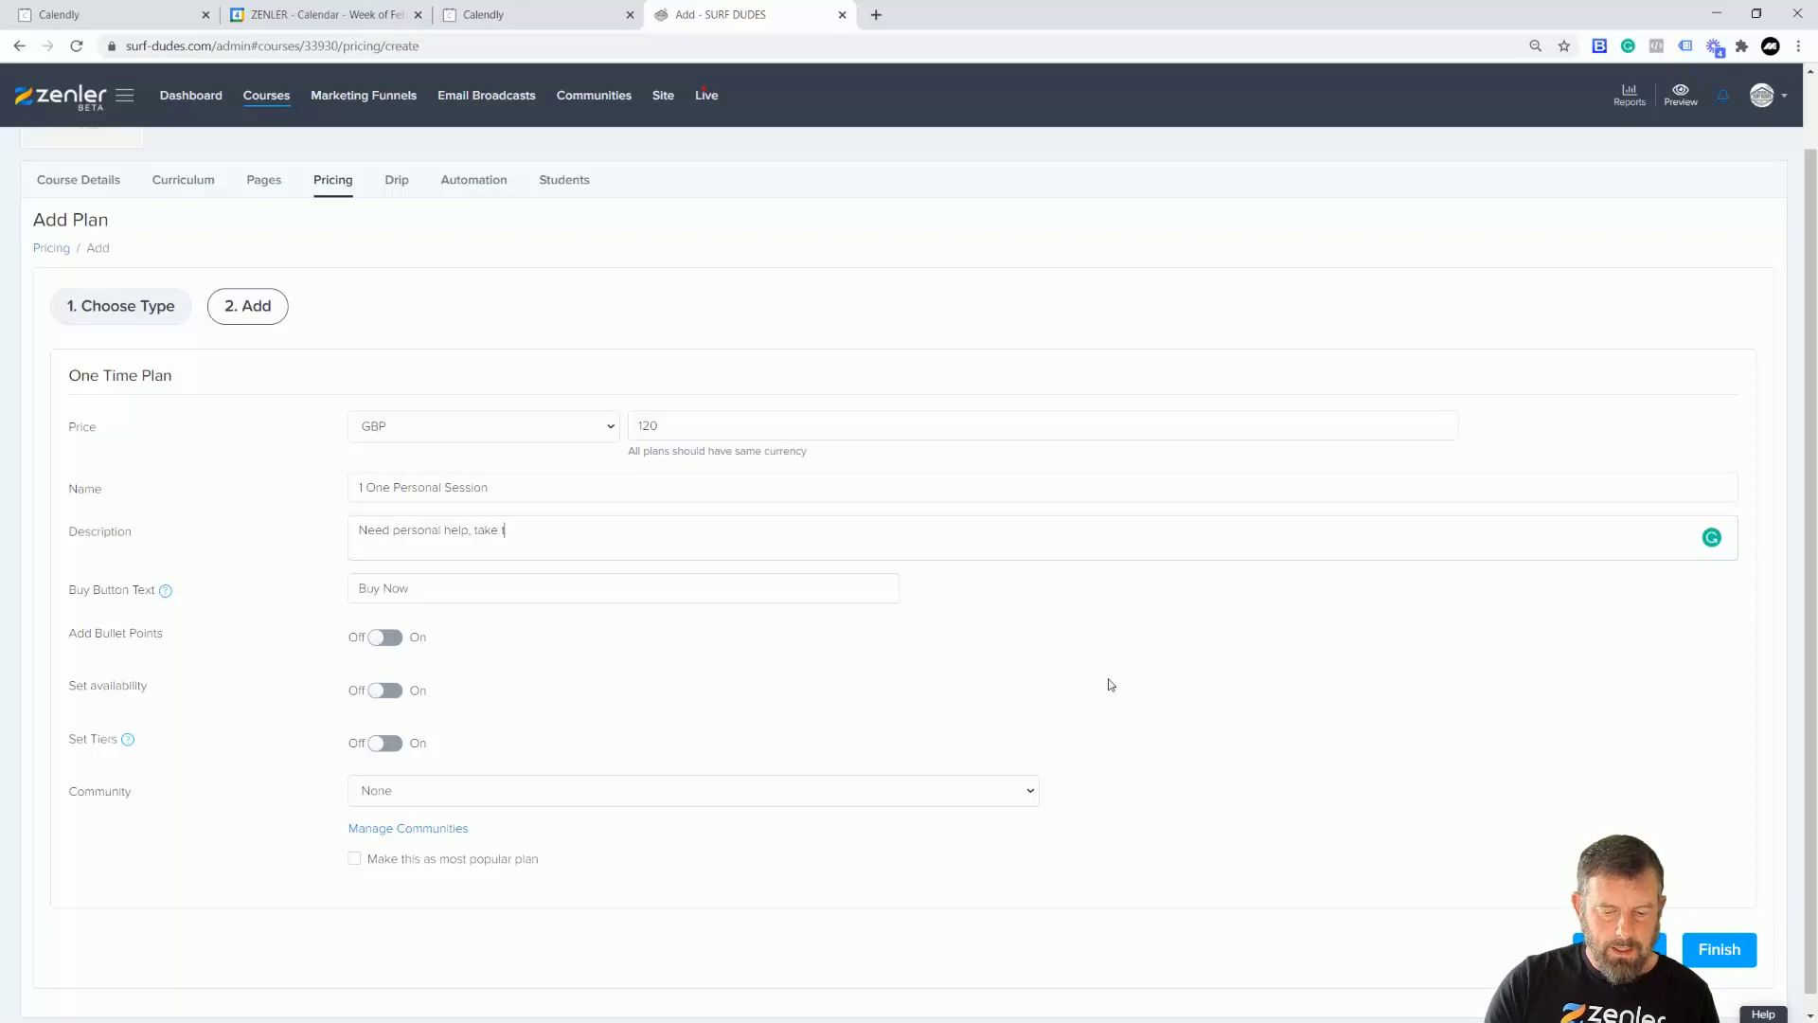
{"action": "type", "text": "his 1 h"}
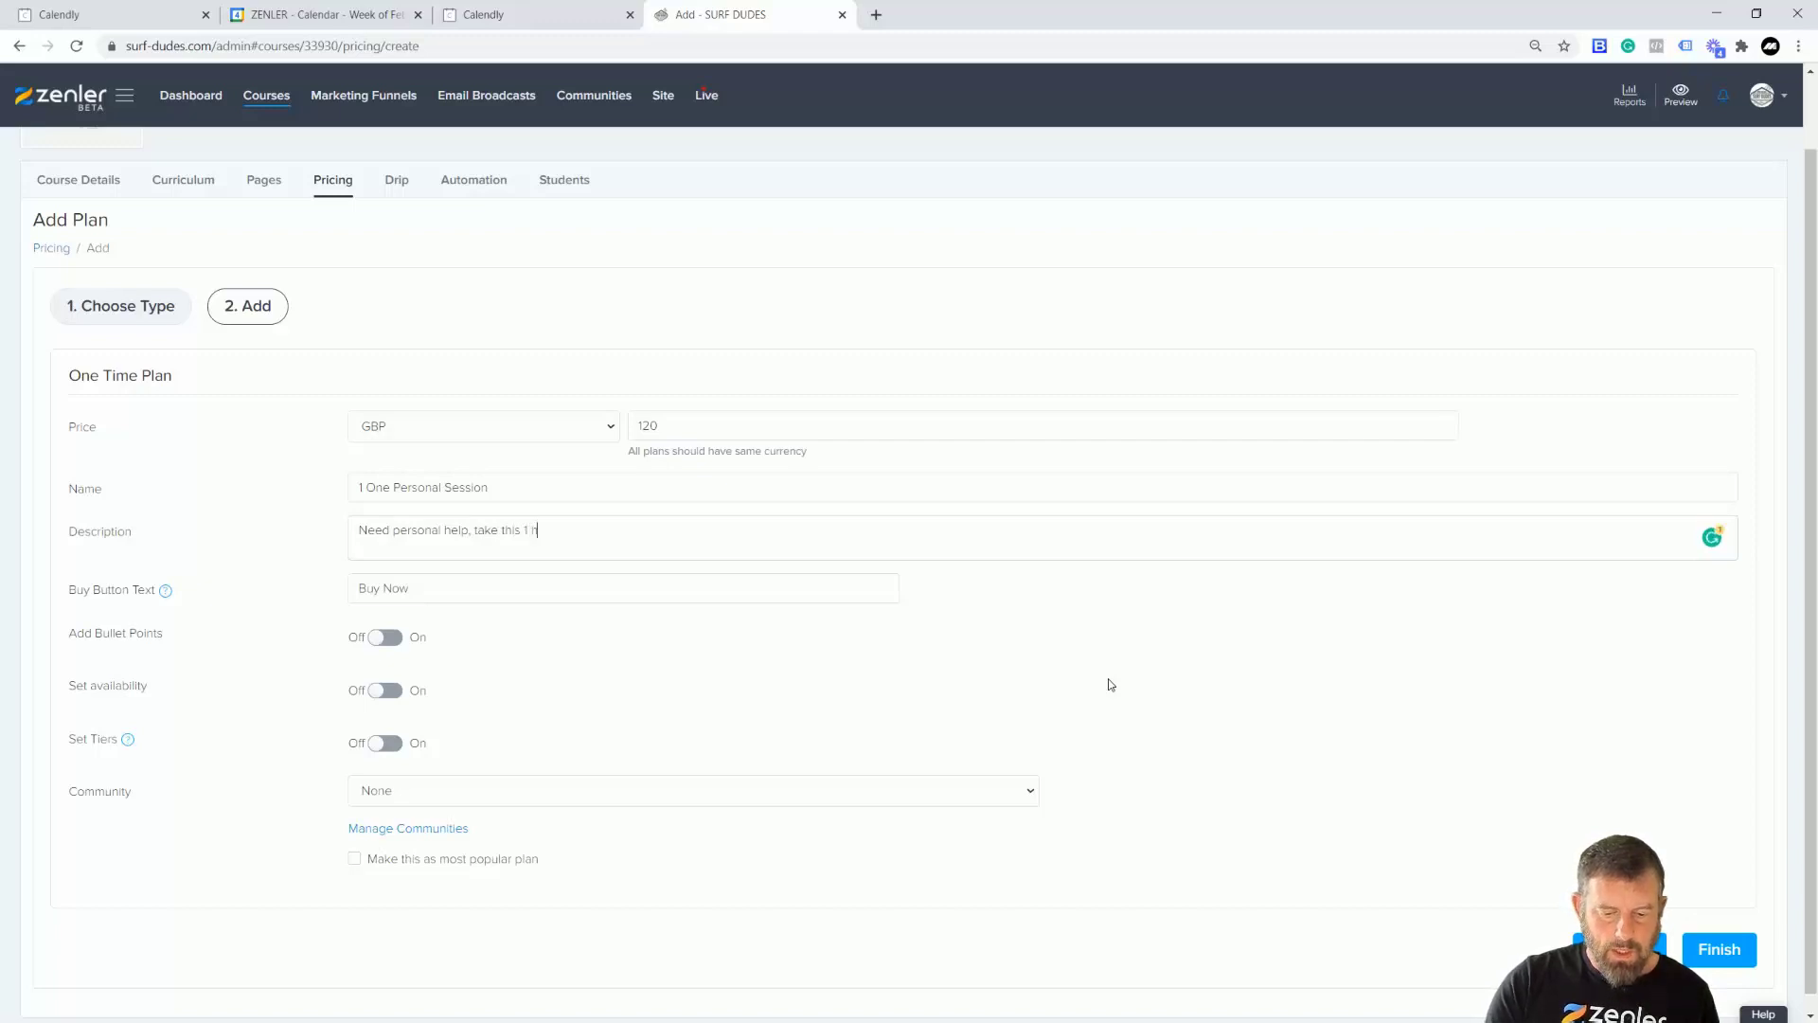
{"action": "type", "text": "our session today"}
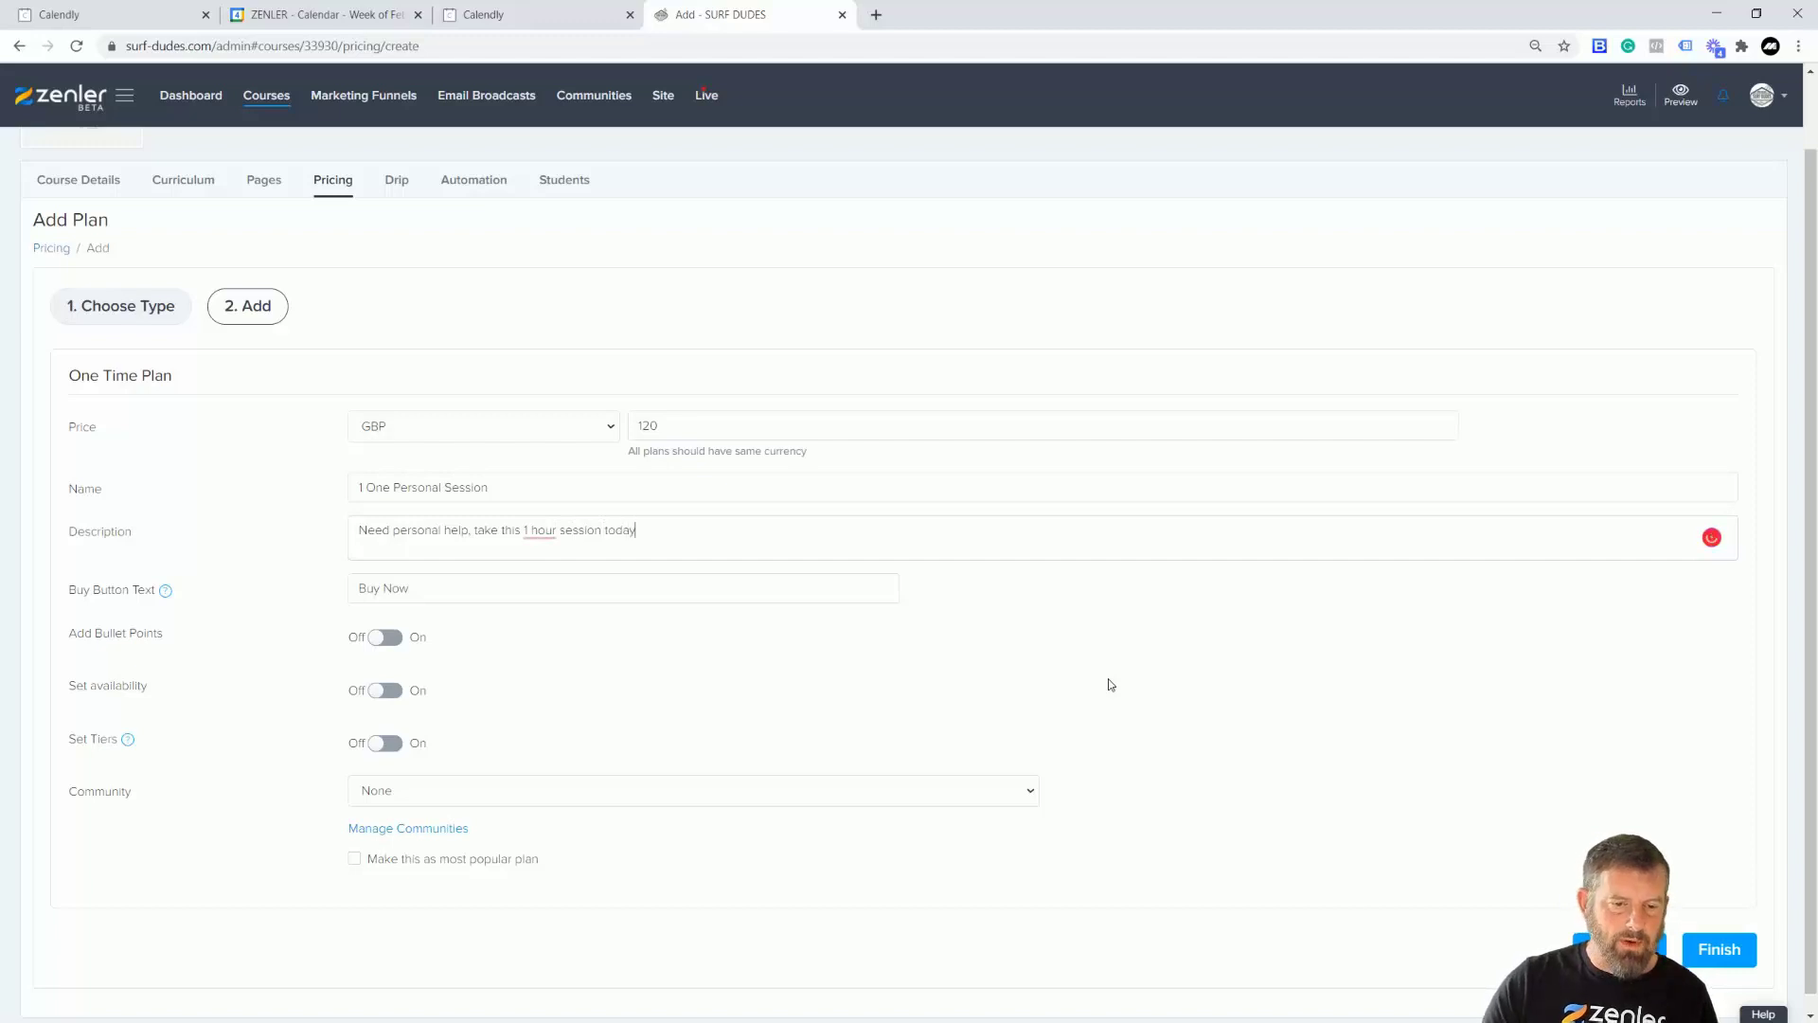
Change the plan's buy button text to "PAY AND BOOK" and finish creating the plan
{"action": "left_click_drag", "start_coordinate": [431, 589], "coordinate": [317, 592]}
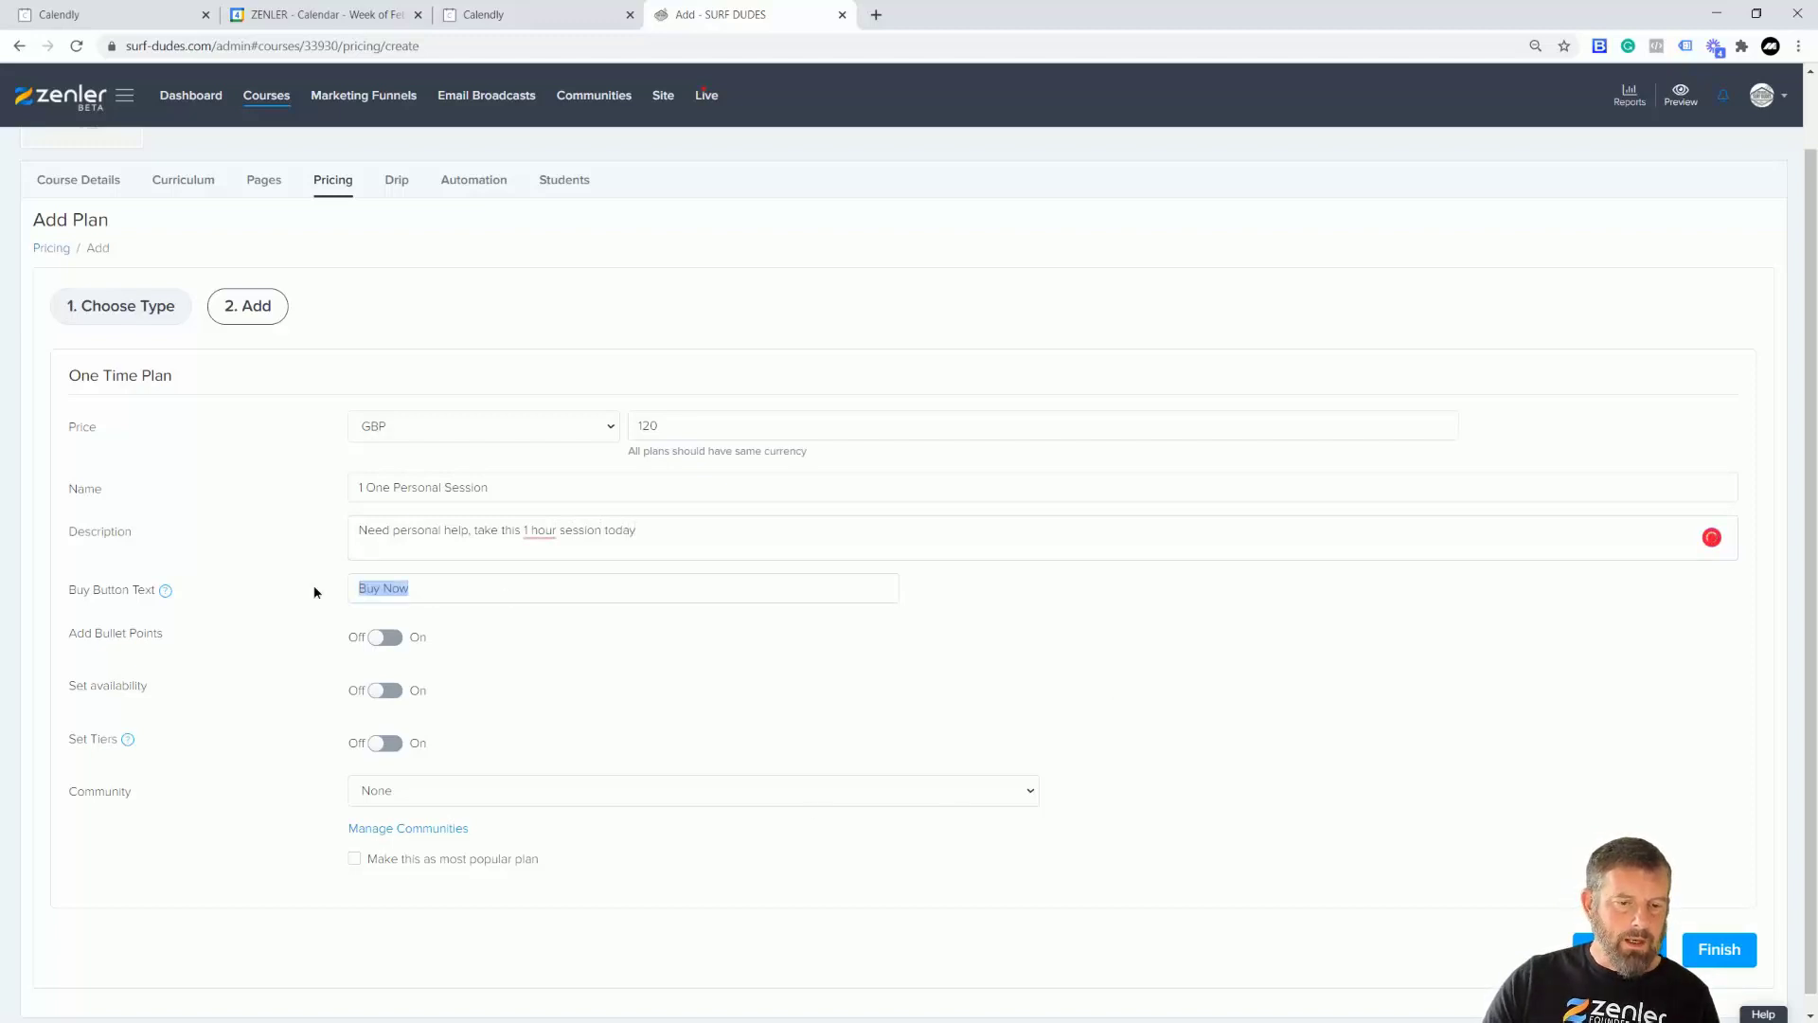
{"action": "type", "text": "BOOK"}
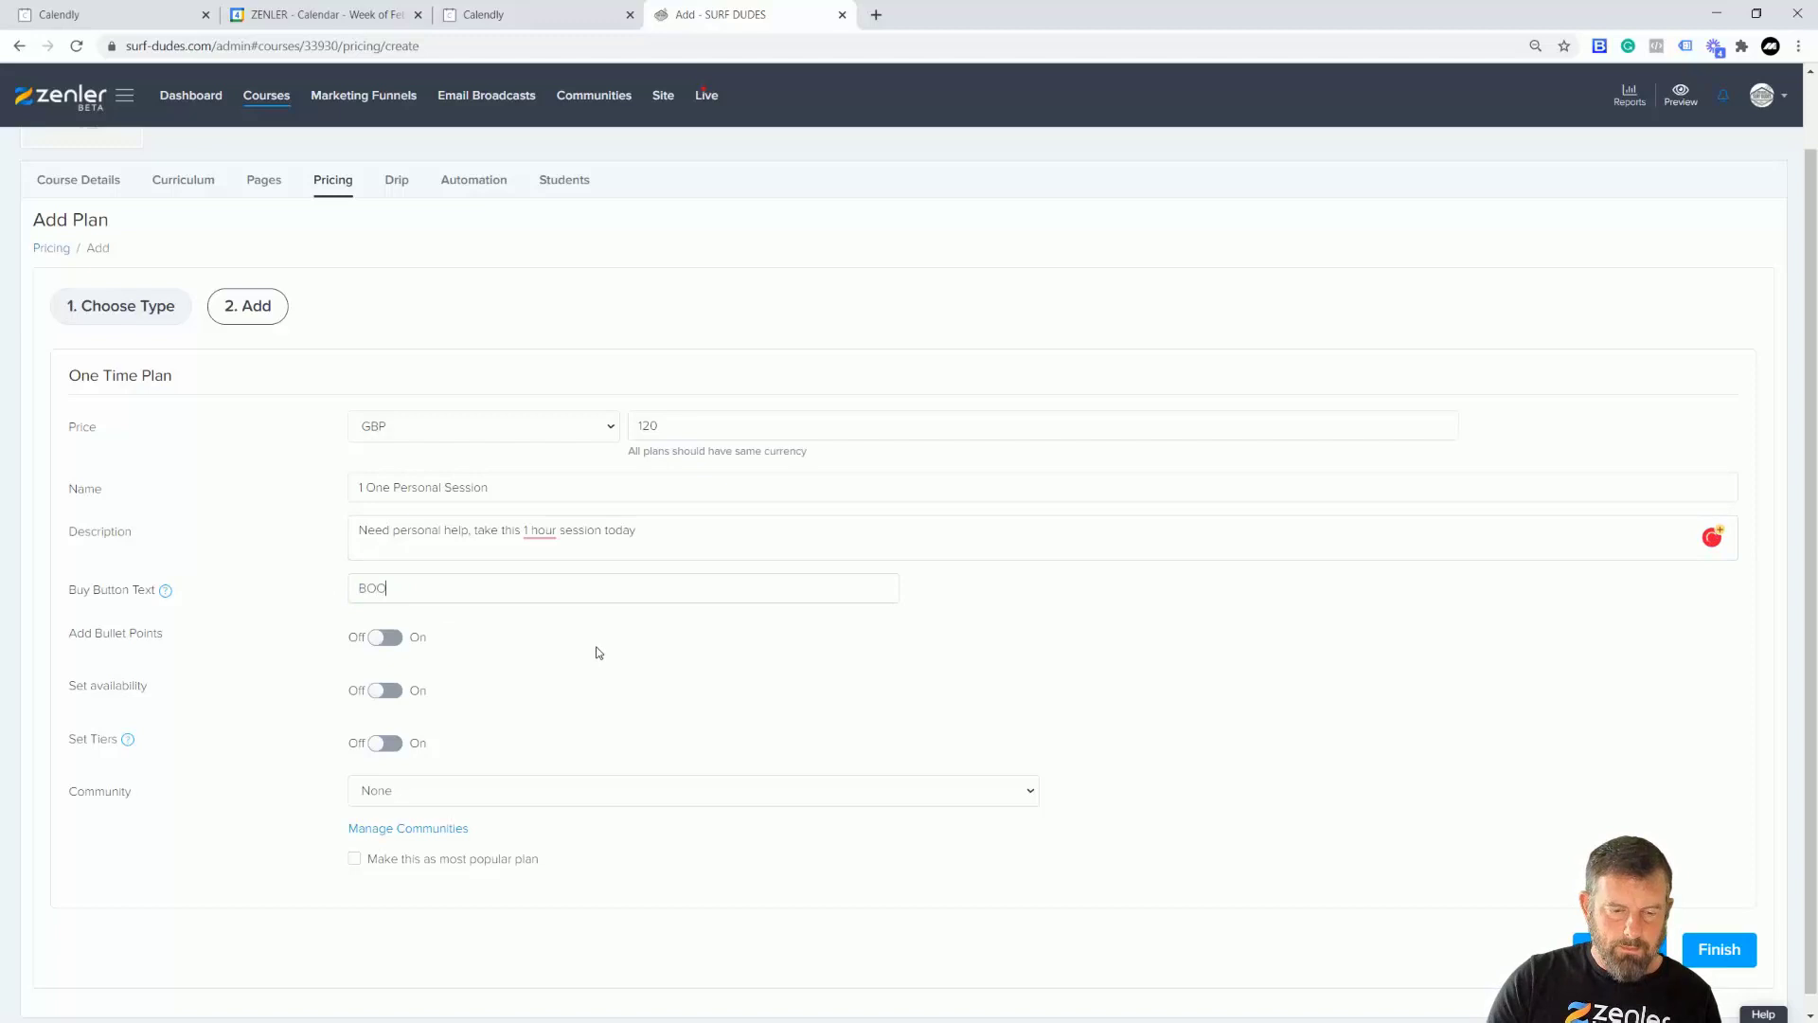
{"action": "key", "text": "BackSpace"}
{"action": "key", "text": "BackSpace"}
{"action": "key", "text": "BackSpace"}
{"action": "type", "text": "PAY AND BOOK"}
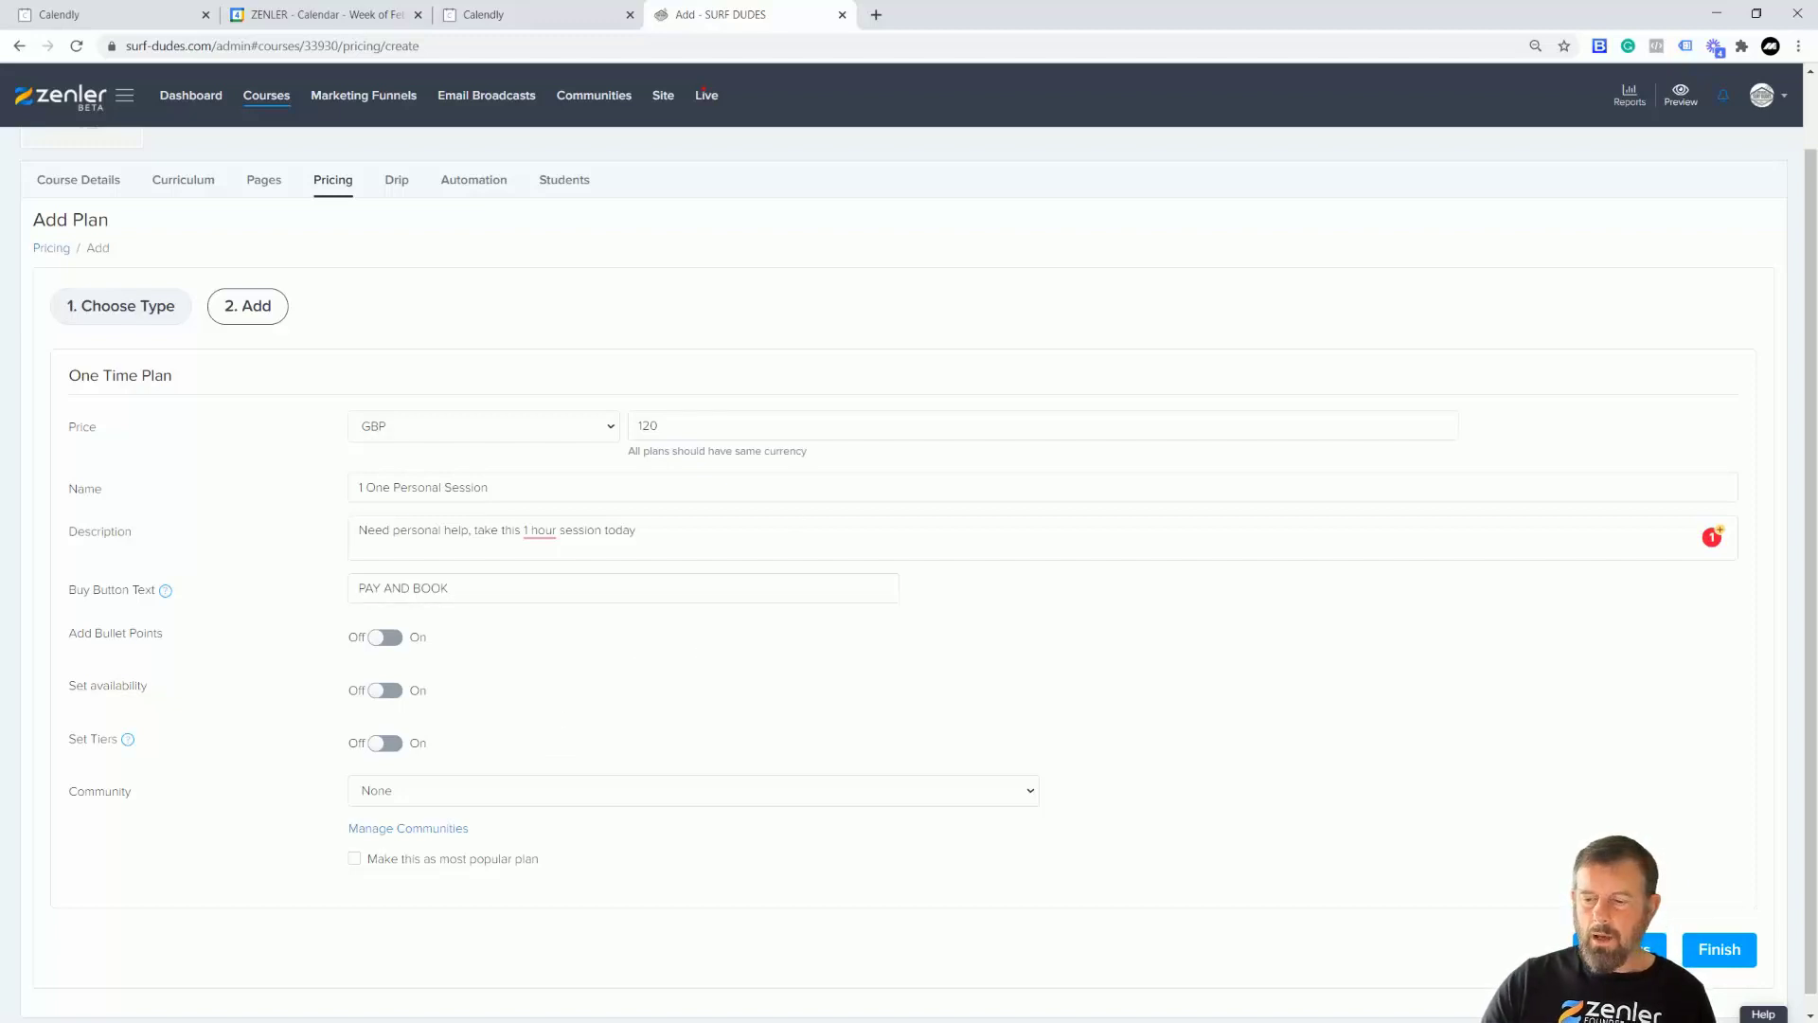
{"action": "left_click", "coordinate": [1705, 951]}
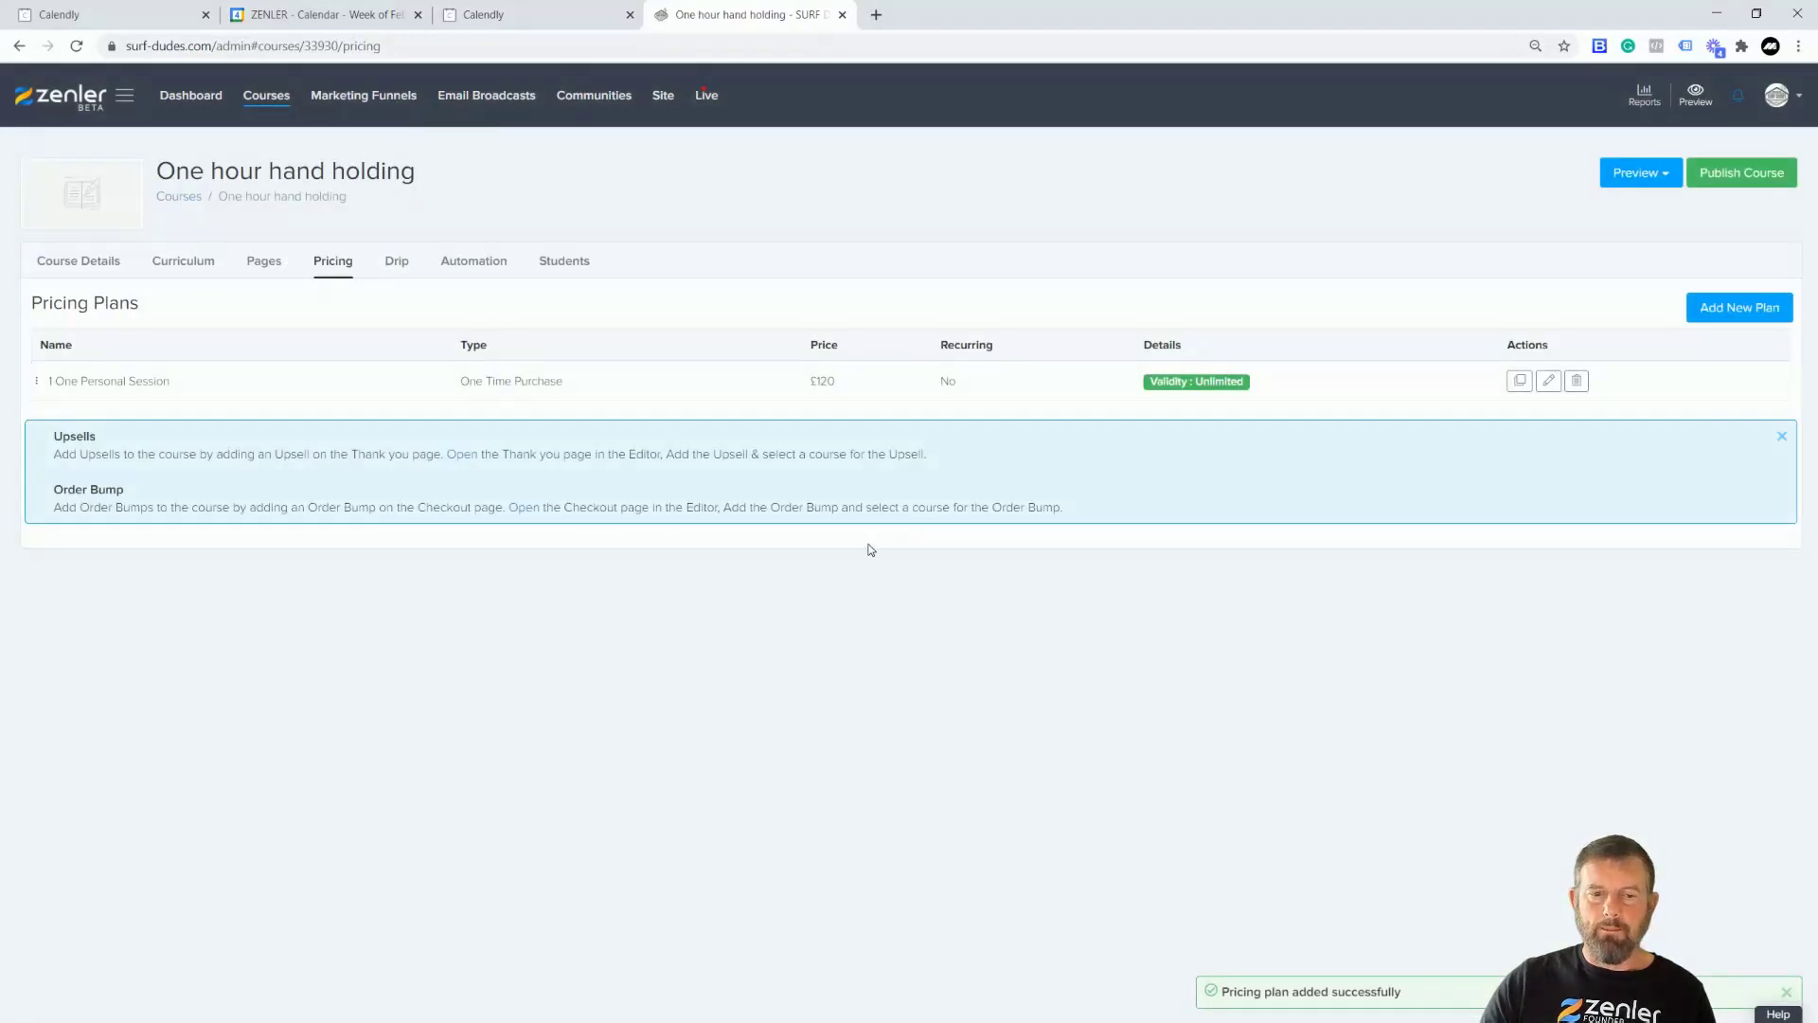
Open the Course Access Page of the "One hour hand holding" course in the page editor
{"action": "left_click", "coordinate": [264, 263]}
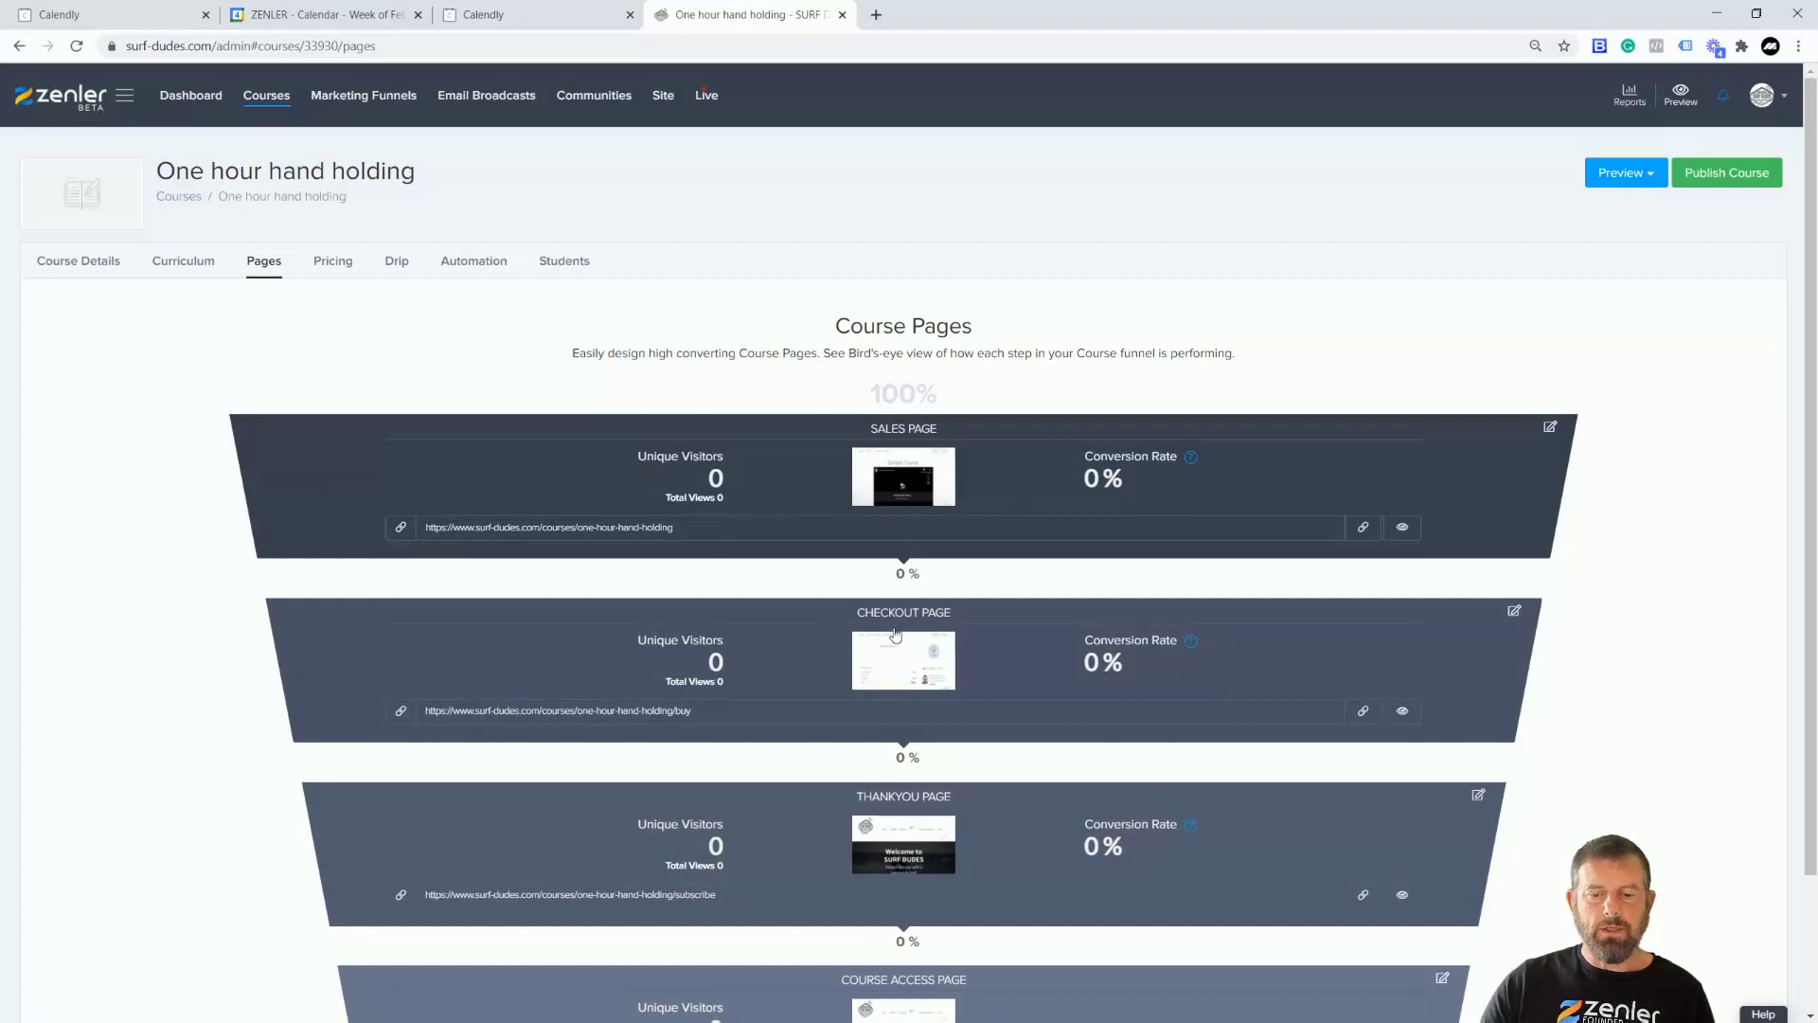
{"action": "scroll", "coordinate": [1061, 552], "scroll_direction": "down", "scroll_amount": 3}
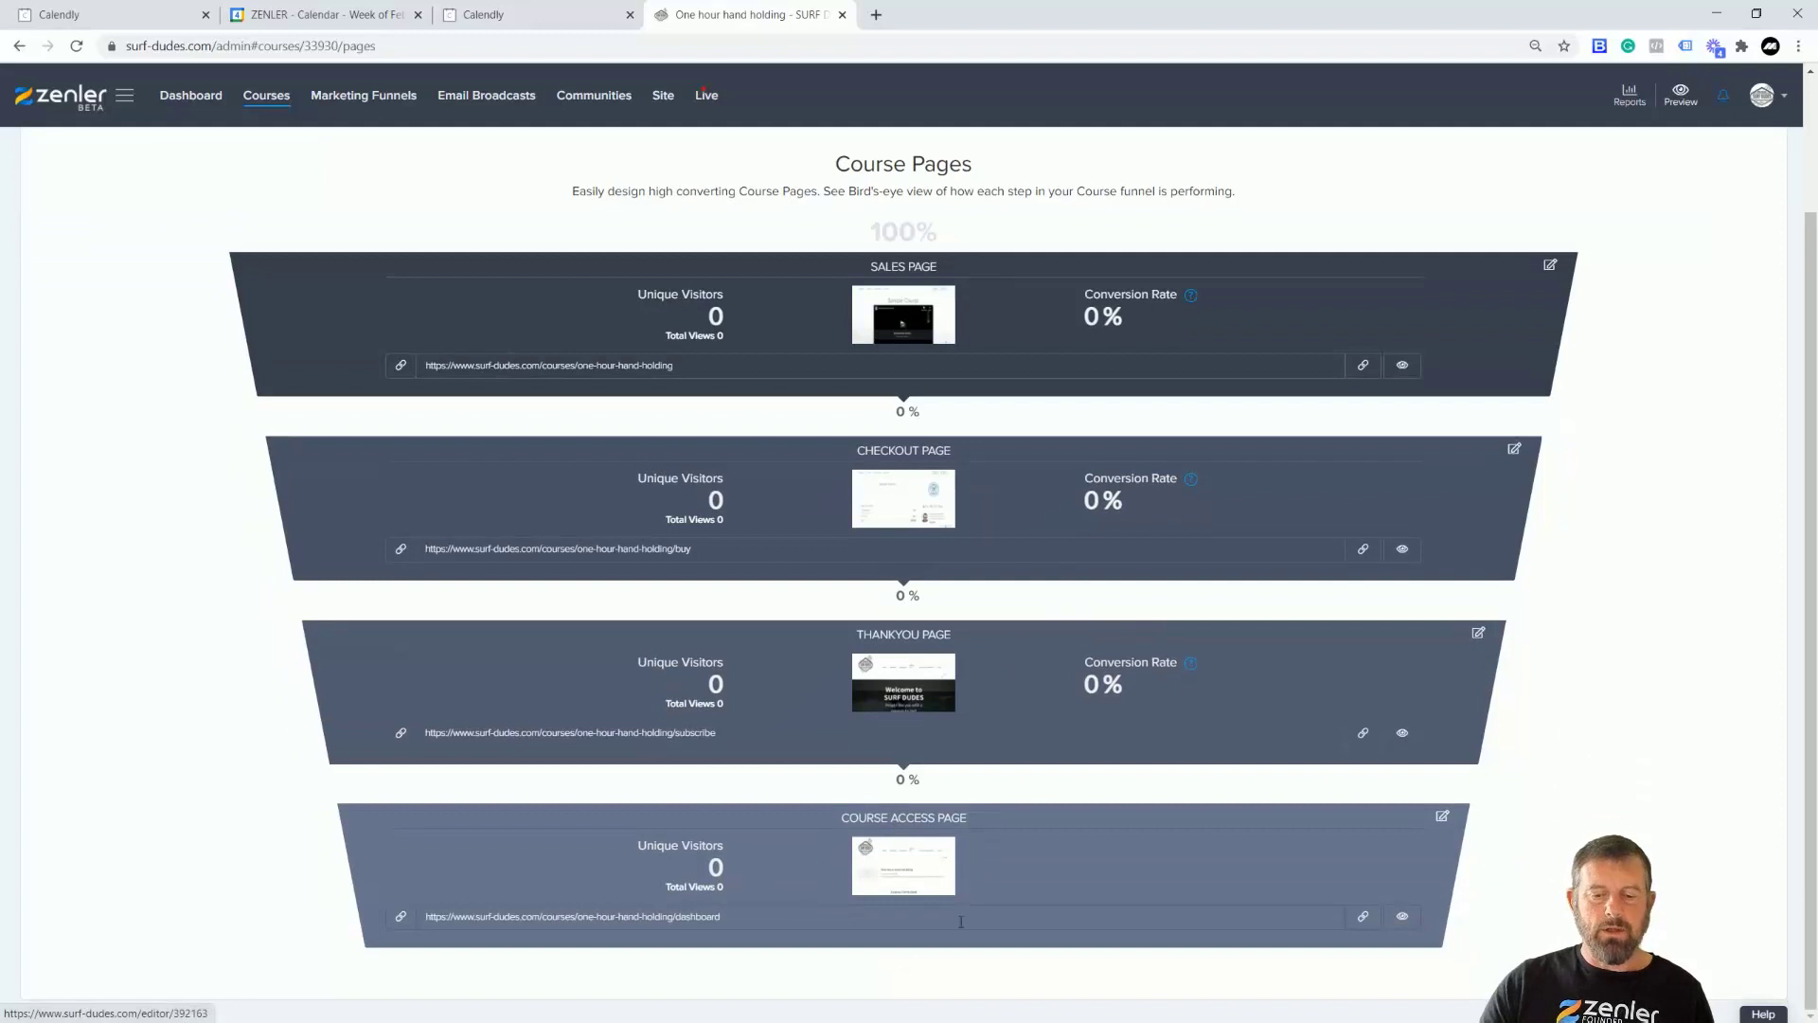
{"action": "left_click", "coordinate": [1442, 816]}
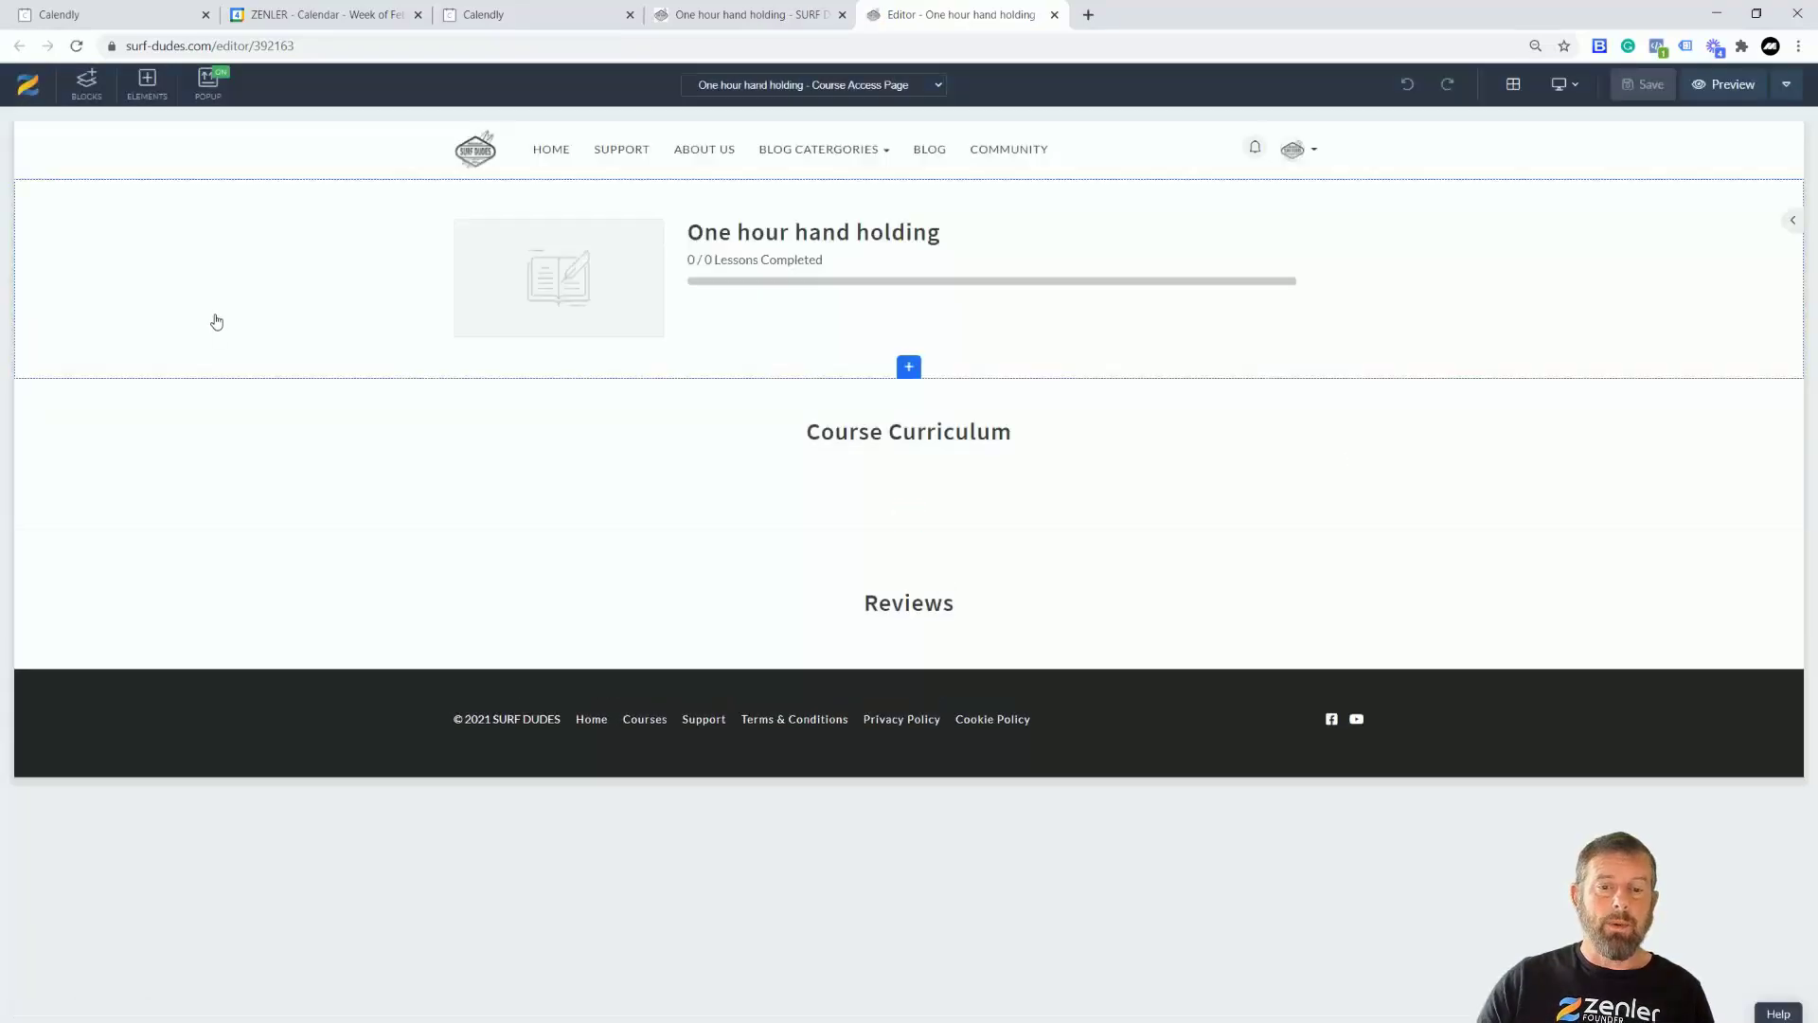
Delete the course title and progress block and the Course Curriculum block from the Course Access Page
{"action": "left_click", "coordinate": [97, 190]}
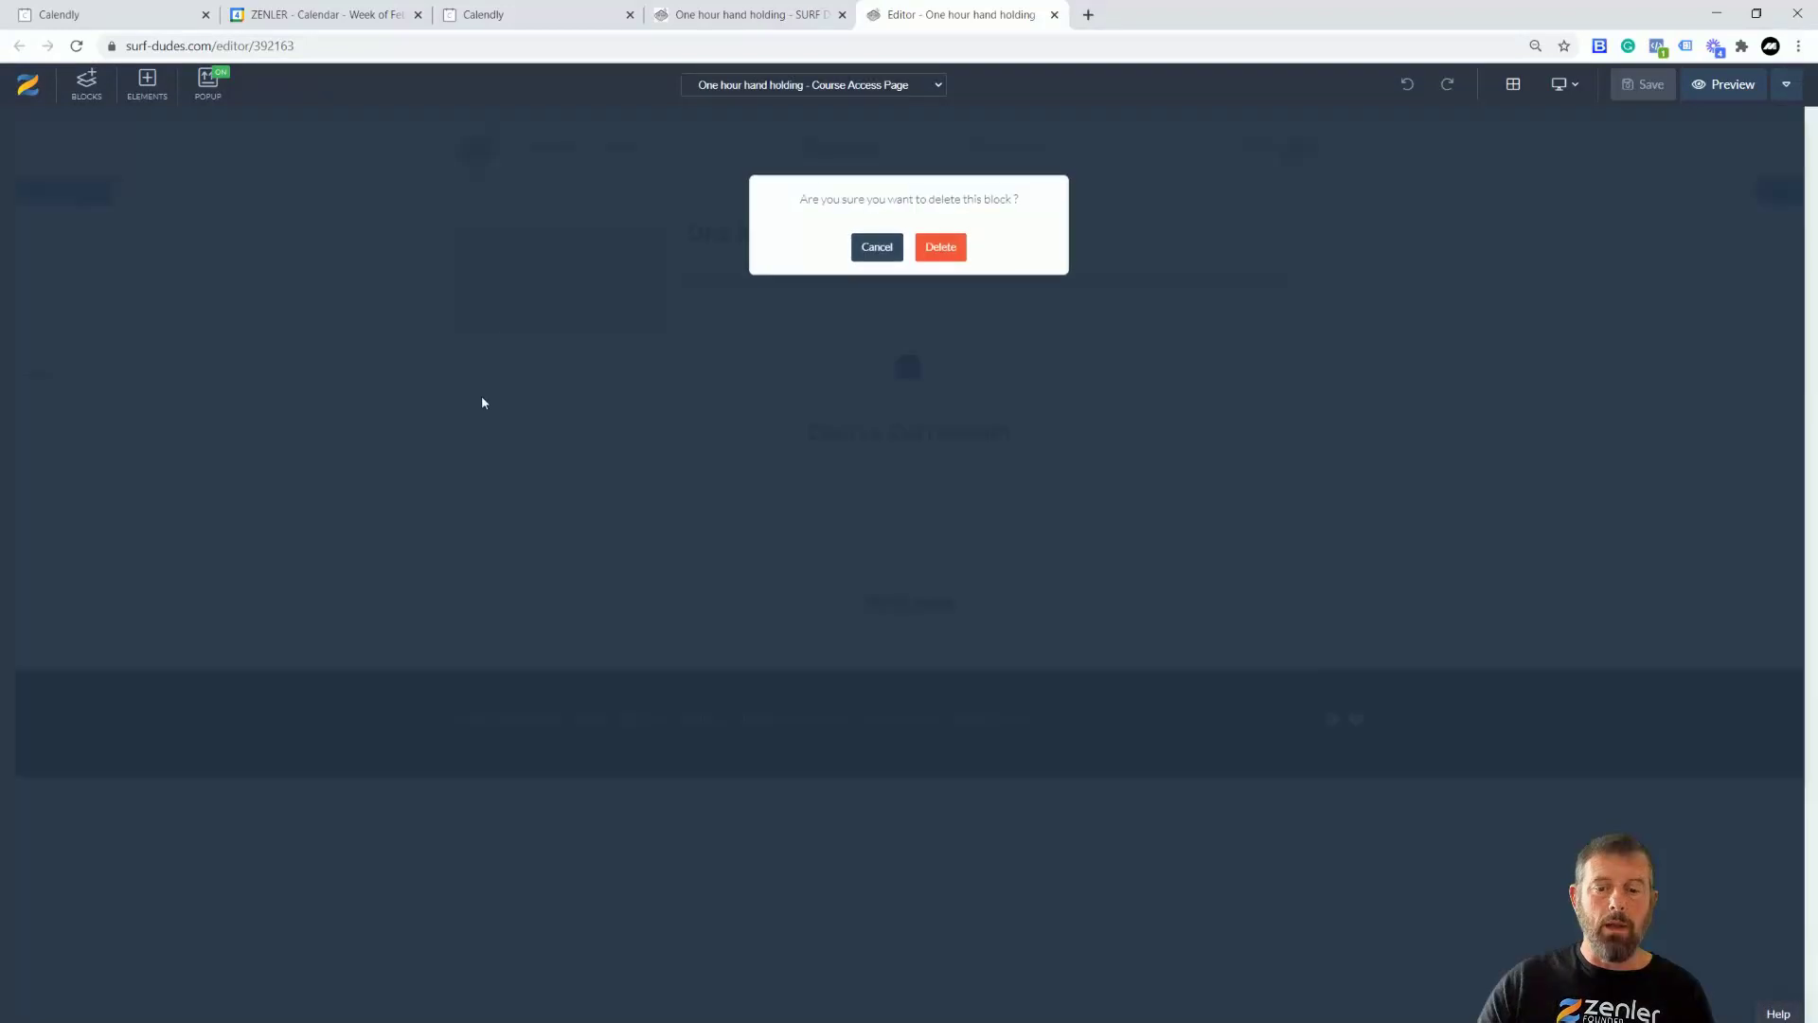
{"action": "left_click", "coordinate": [937, 247]}
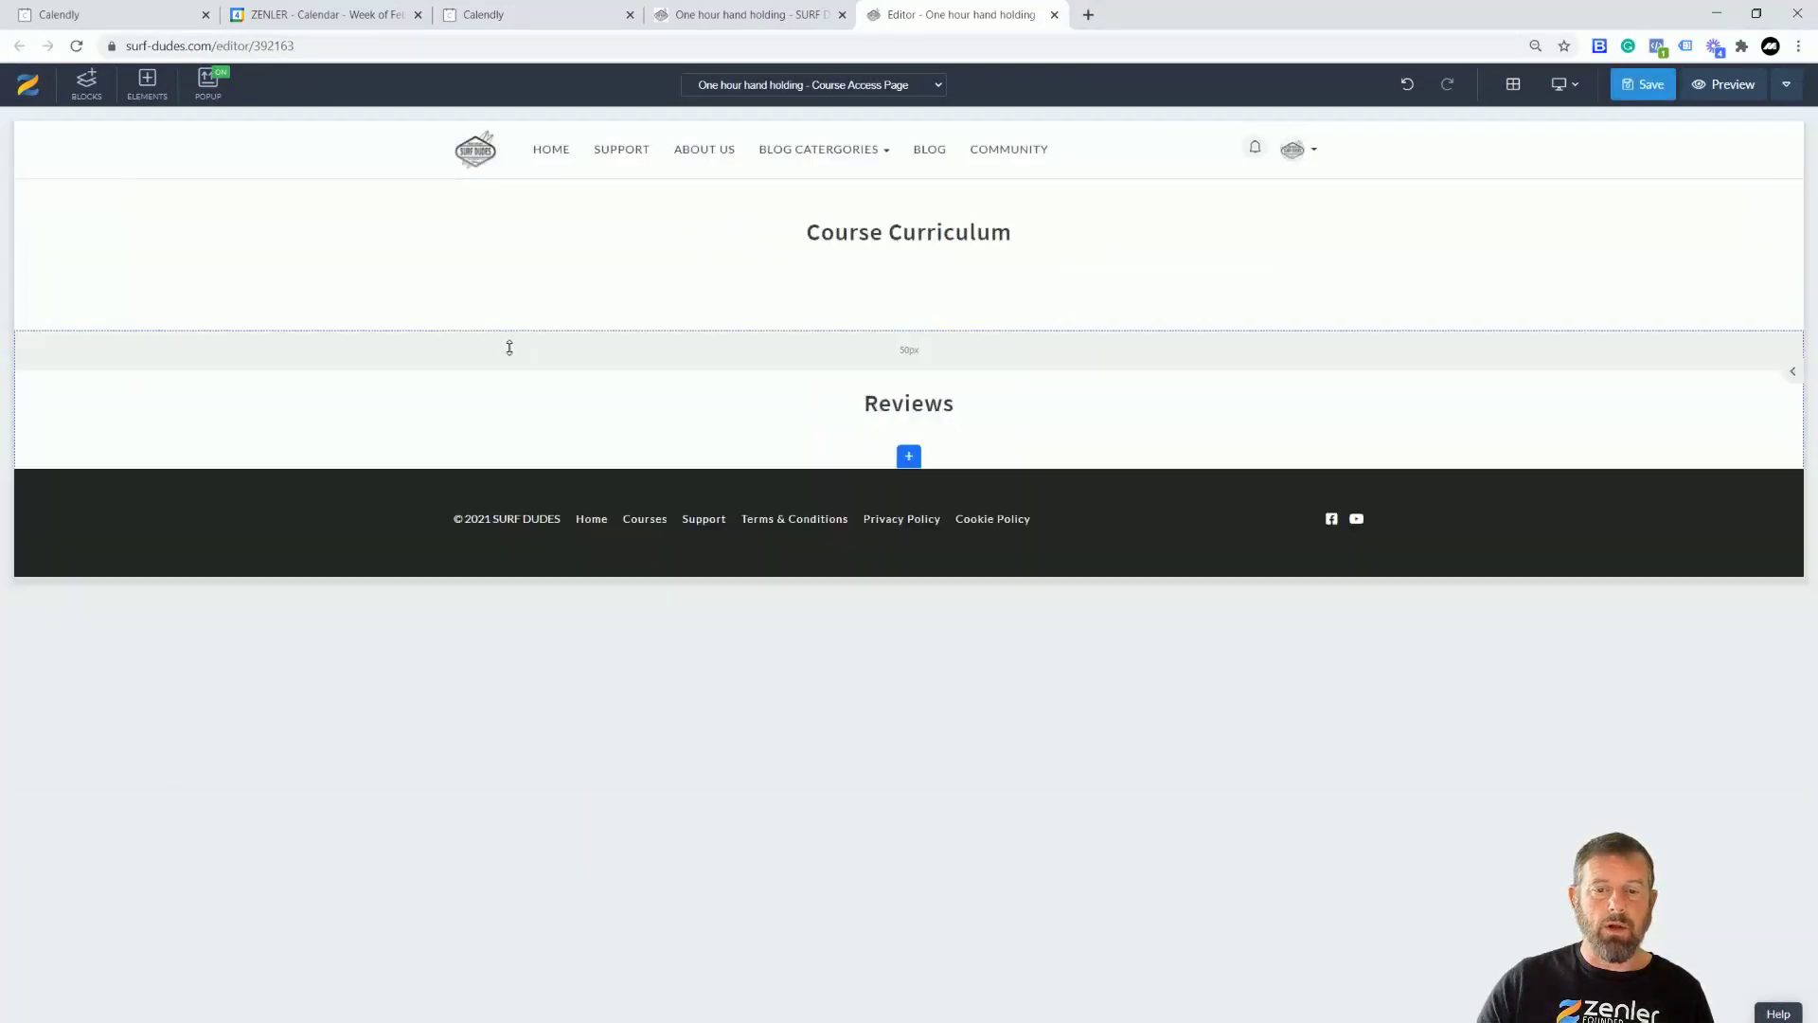
{"action": "double_click", "coordinate": [213, 279]}
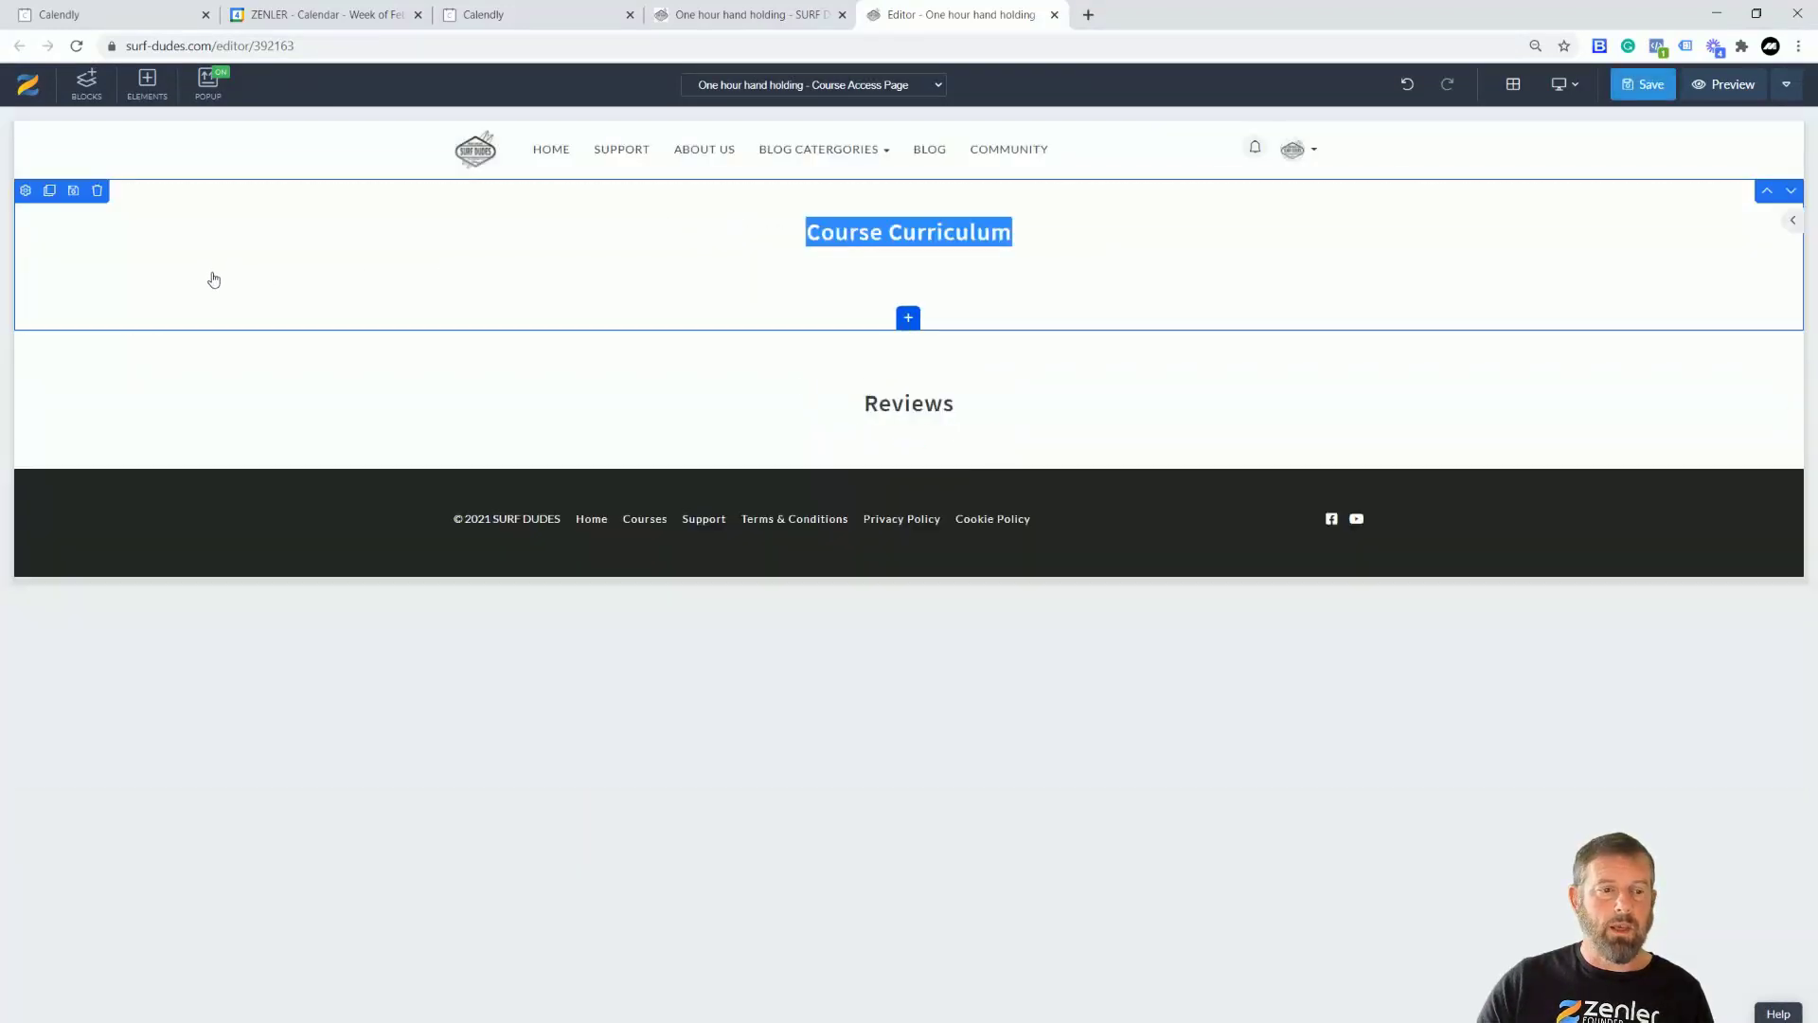
{"action": "left_click", "coordinate": [97, 191]}
{"action": "left_click", "coordinate": [941, 248]}
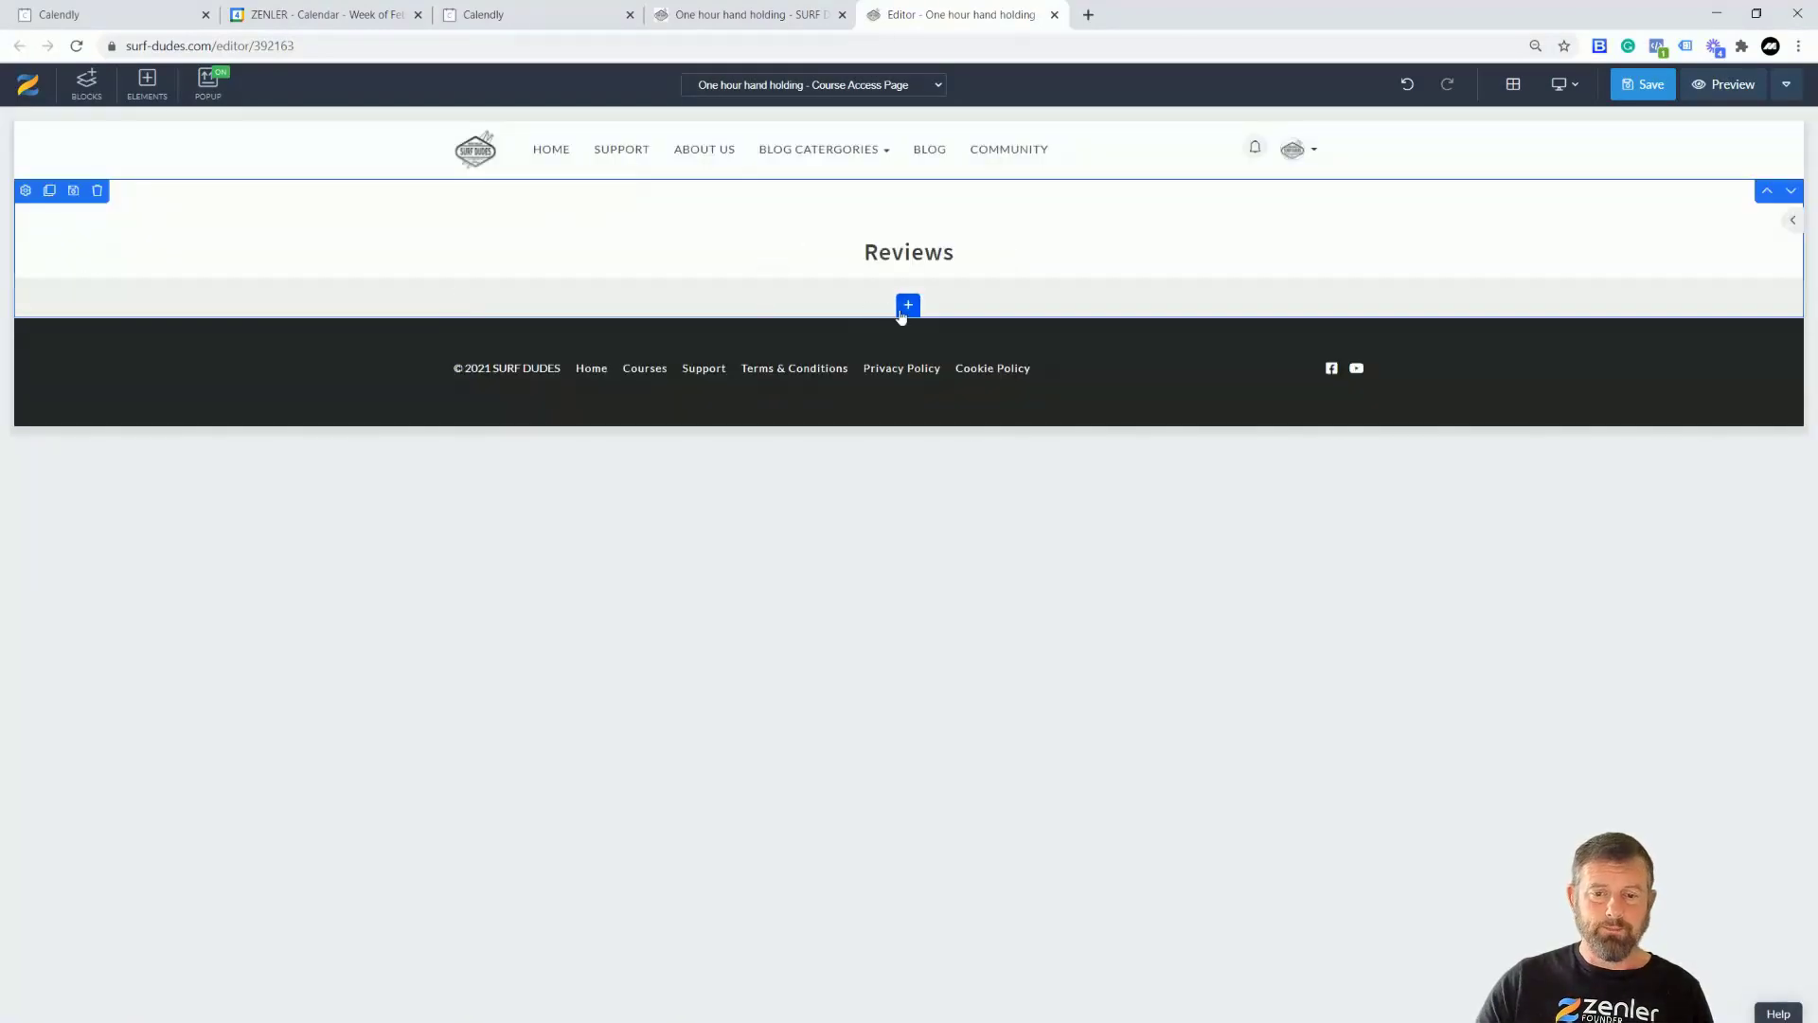
Add a new empty block below the Reviews block and delete the Reviews block
{"action": "left_click", "coordinate": [909, 305]}
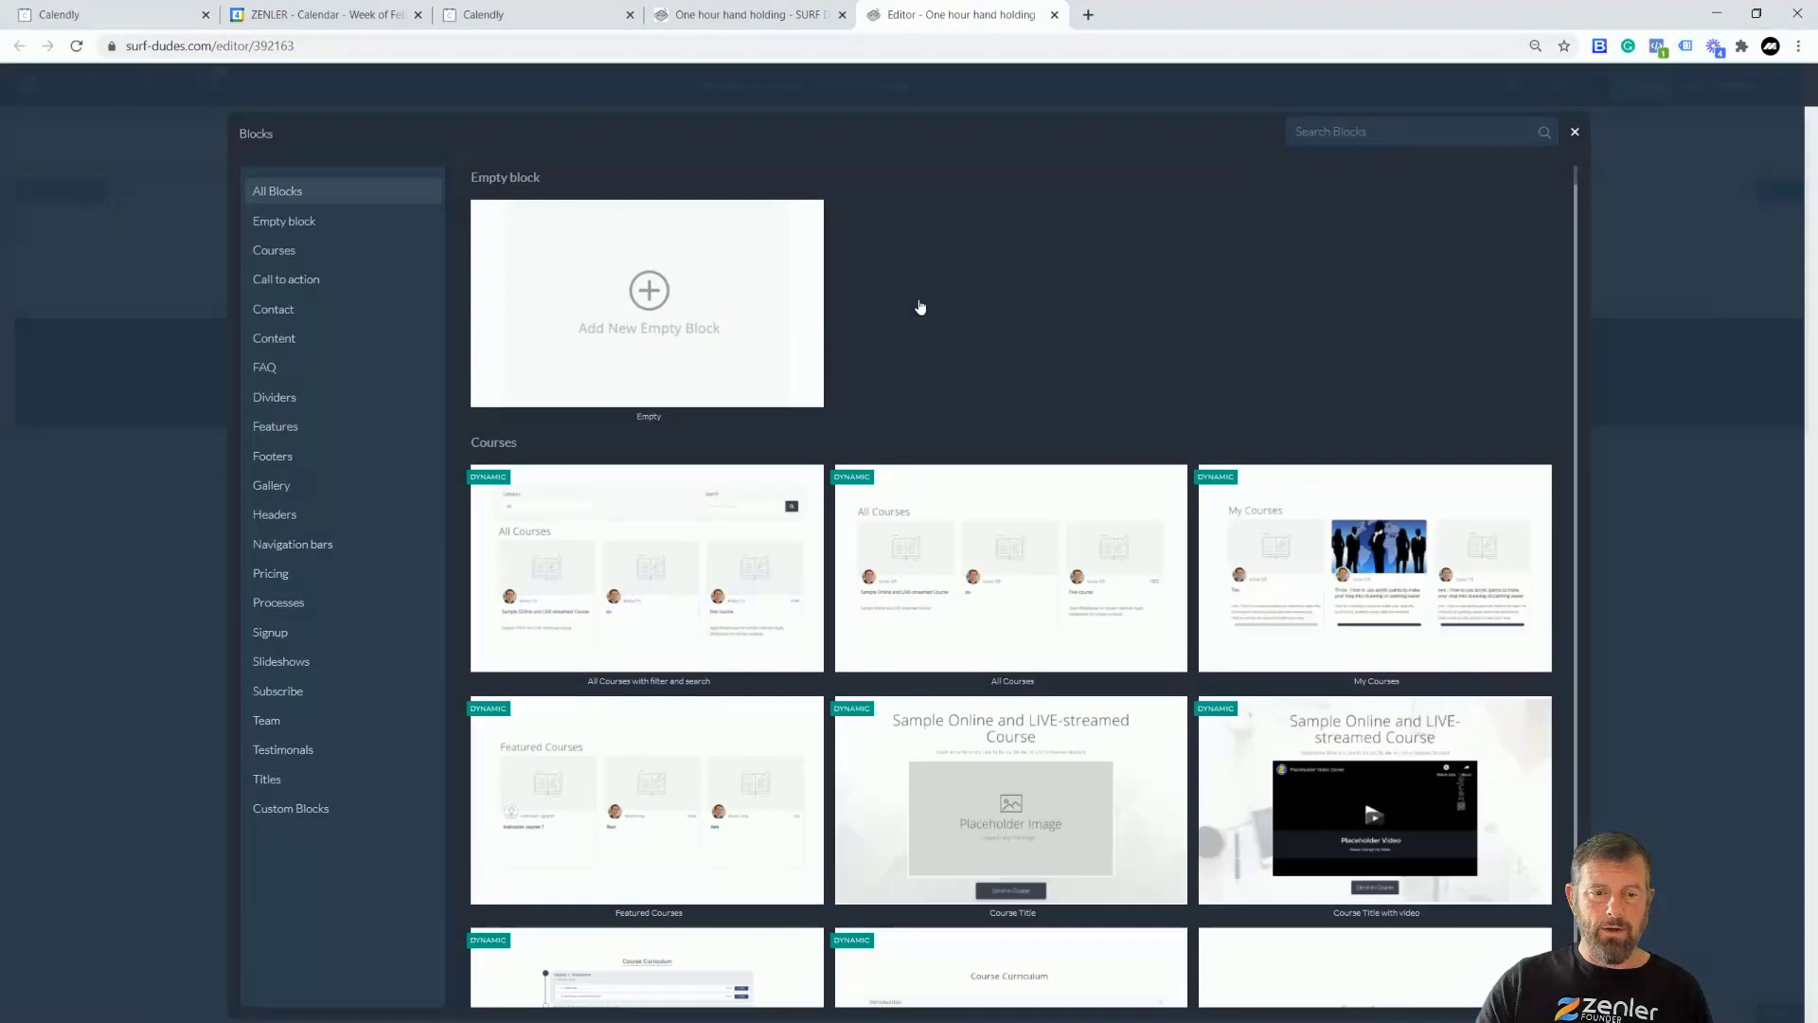
{"action": "left_click", "coordinate": [650, 288]}
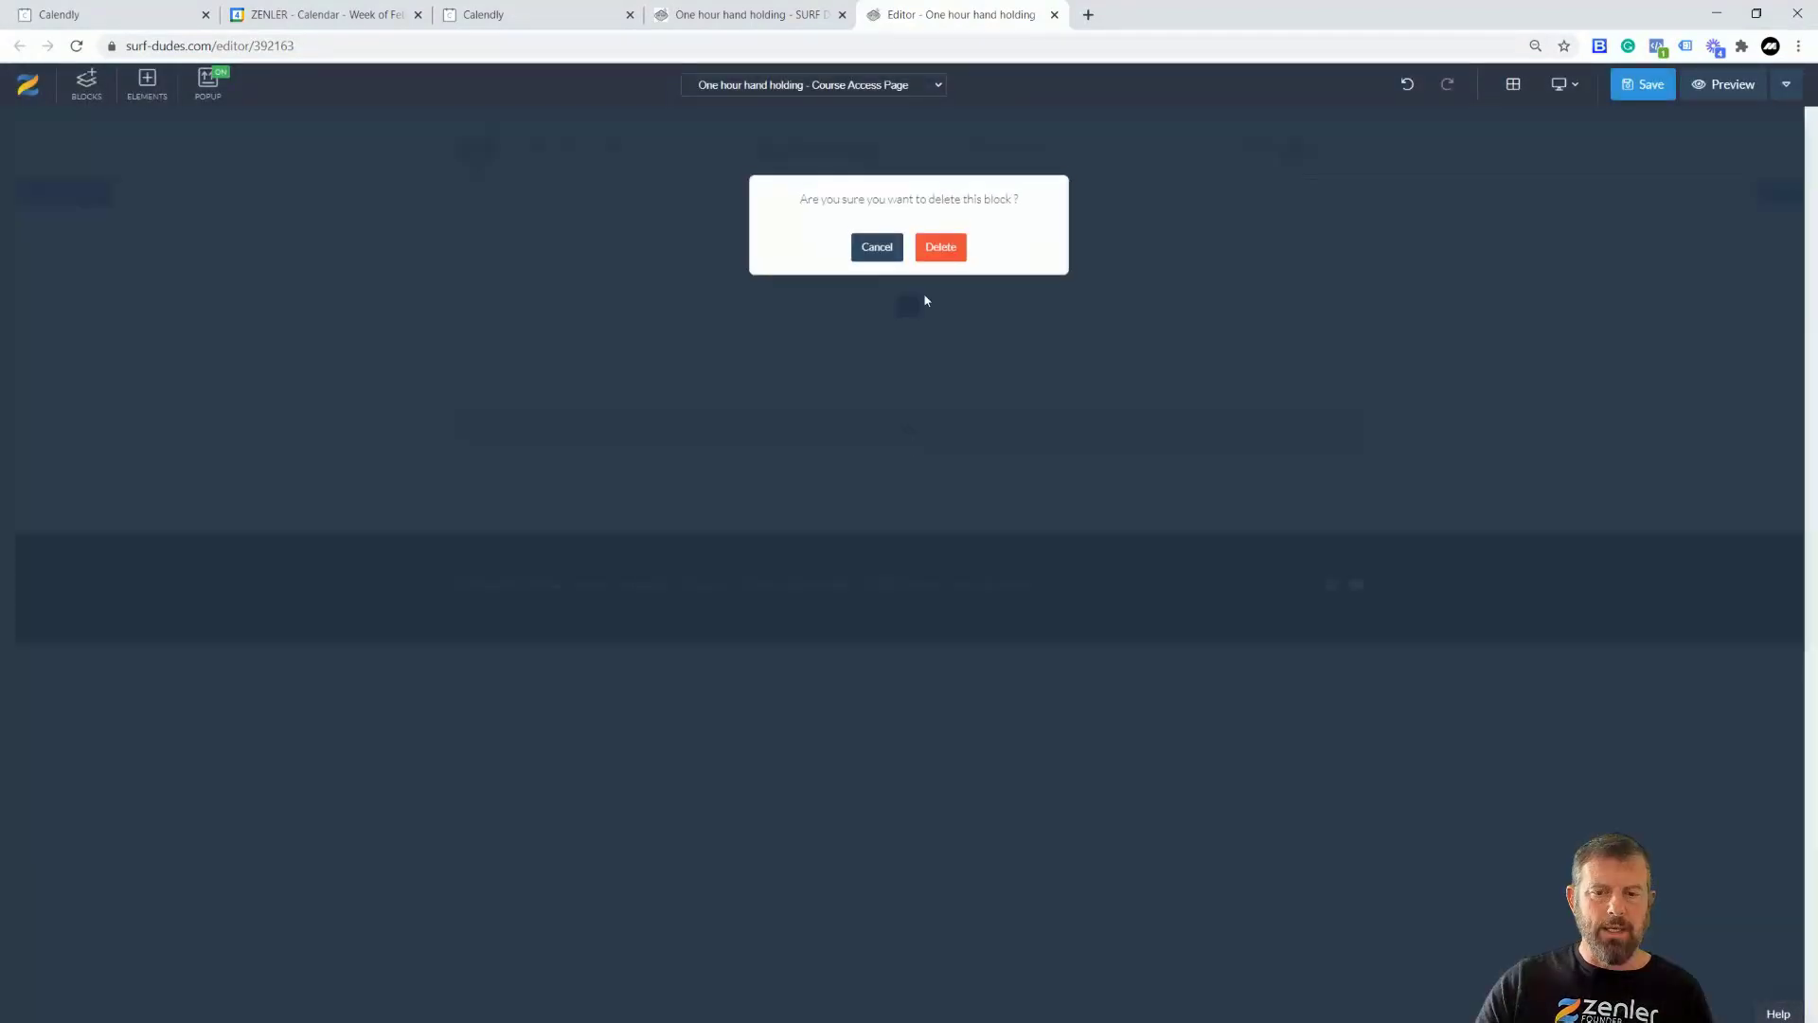
{"action": "left_click", "coordinate": [937, 246]}
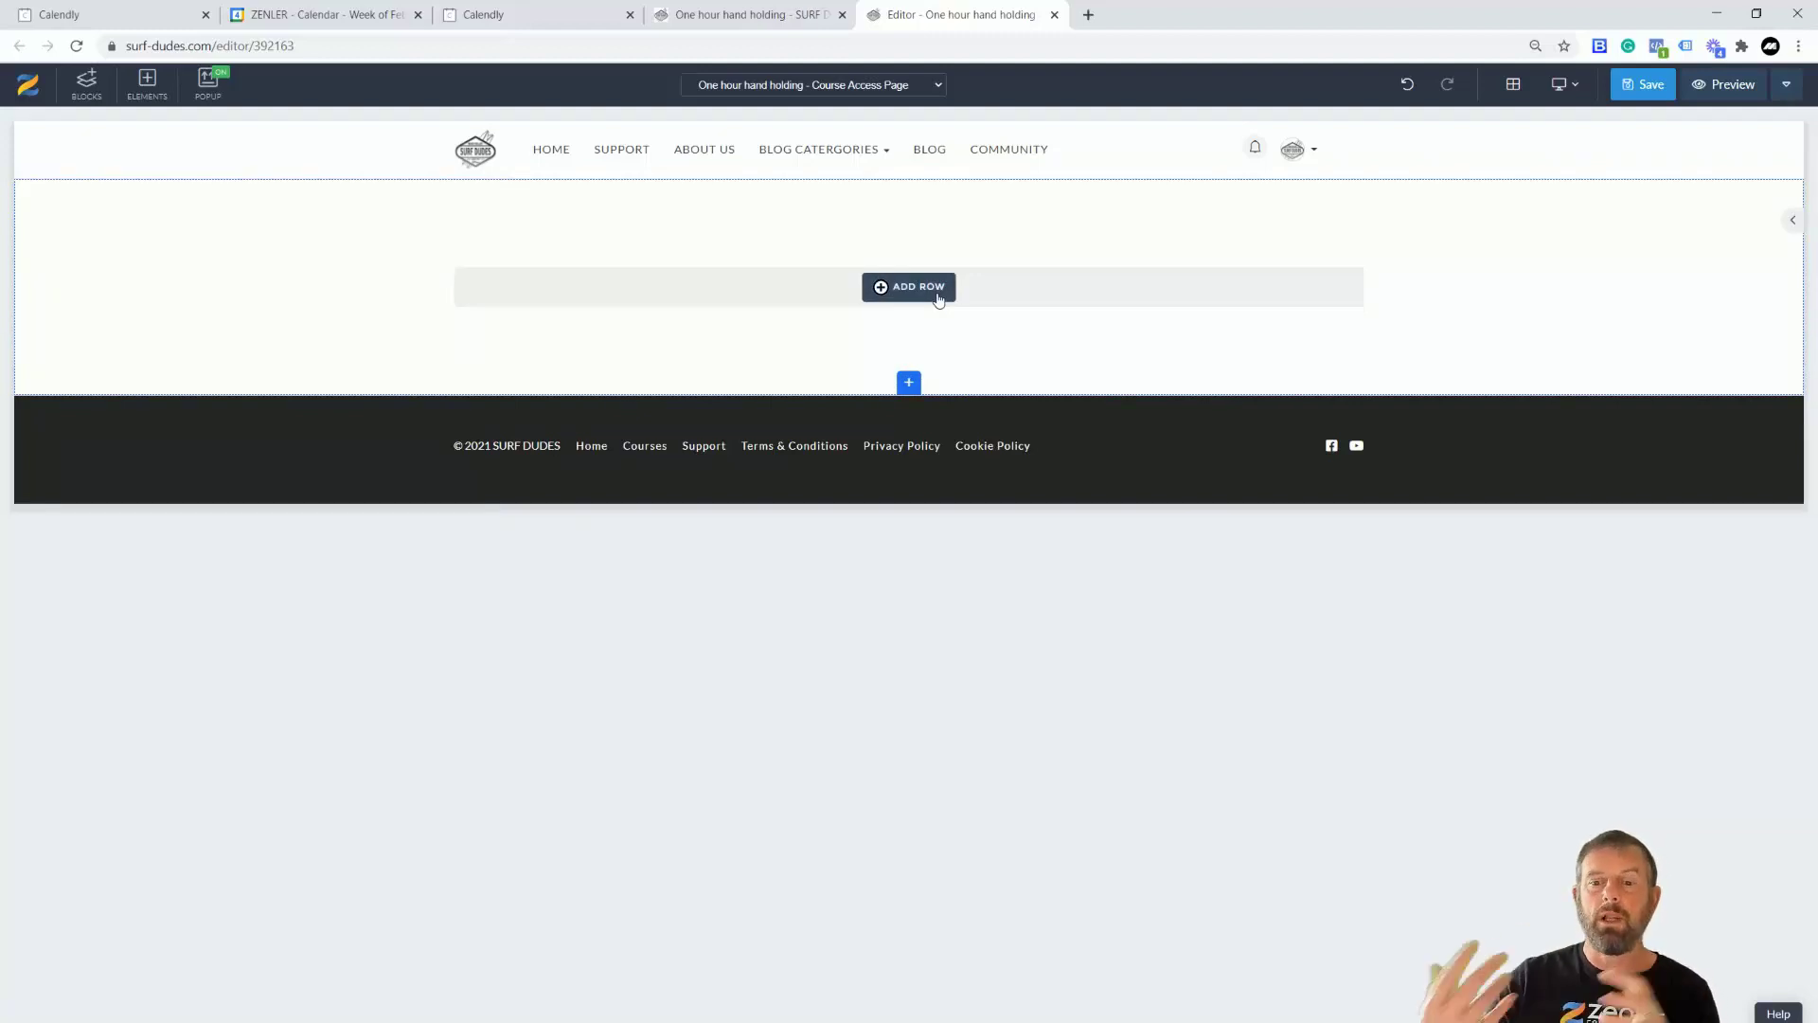
Add a single-column 100% row to the empty block and insert a Heading 1 element in it
{"action": "left_click", "coordinate": [939, 299]}
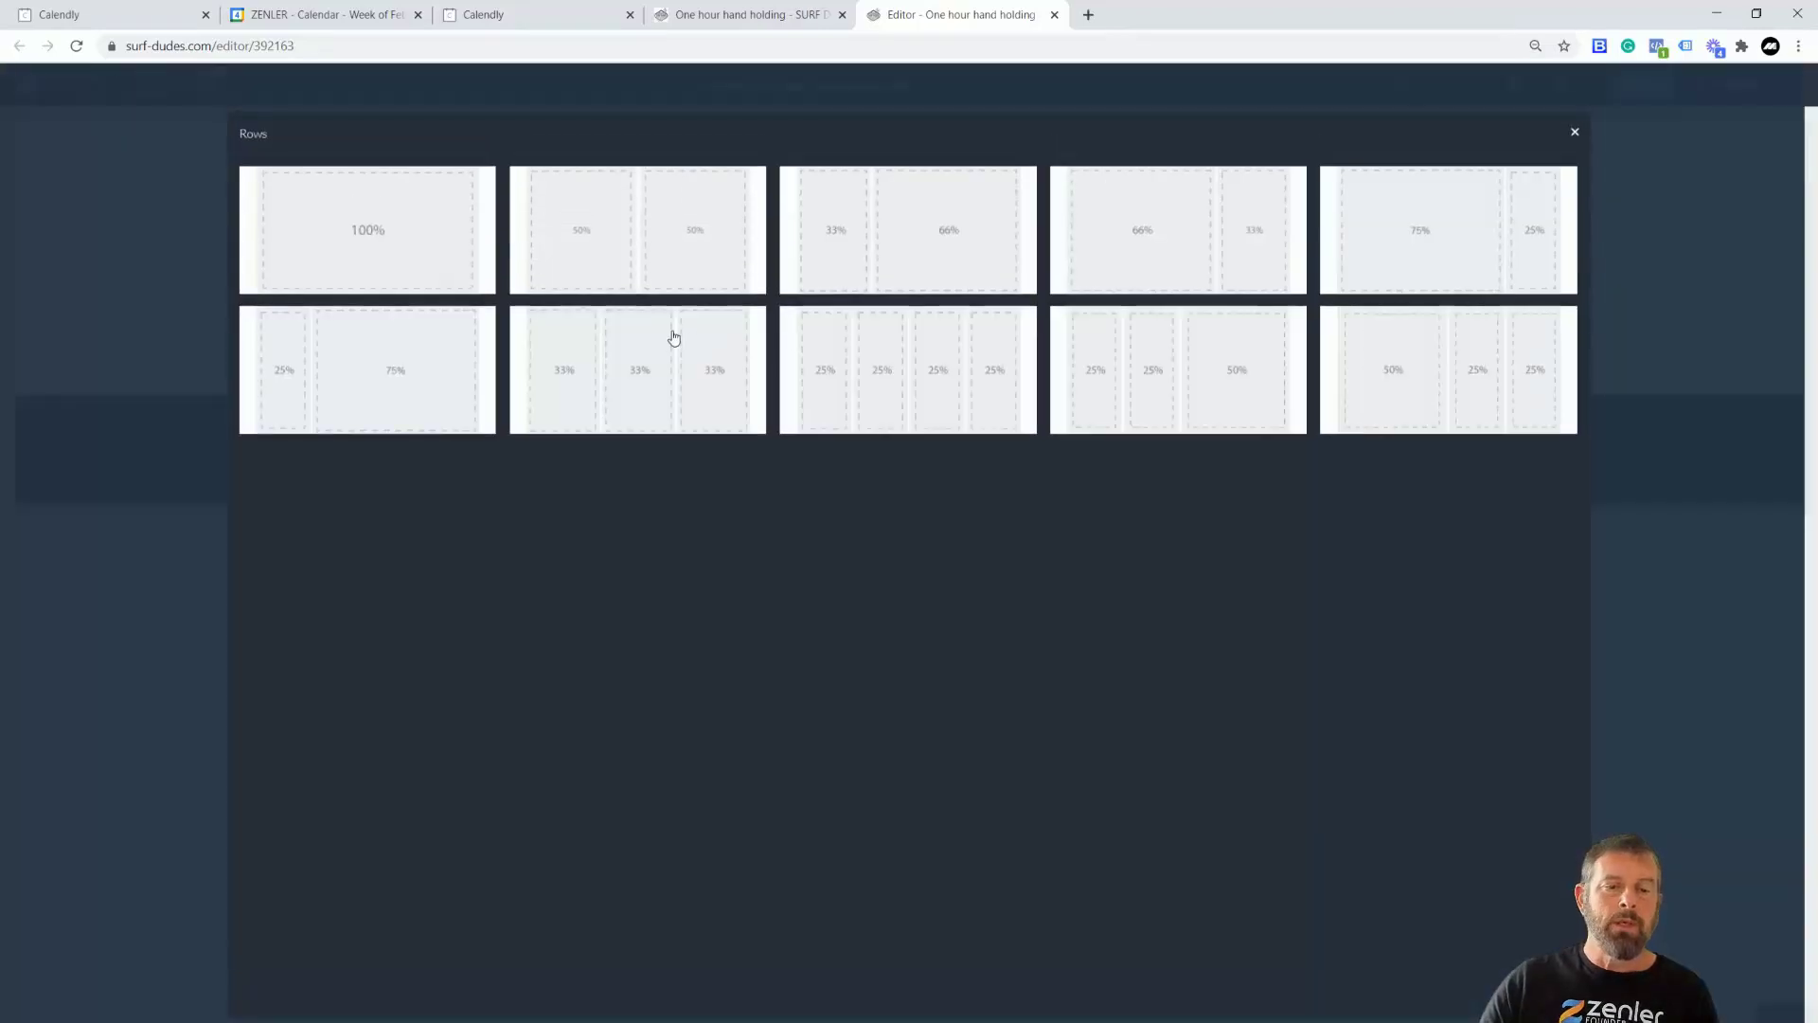
{"action": "left_click", "coordinate": [522, 260]}
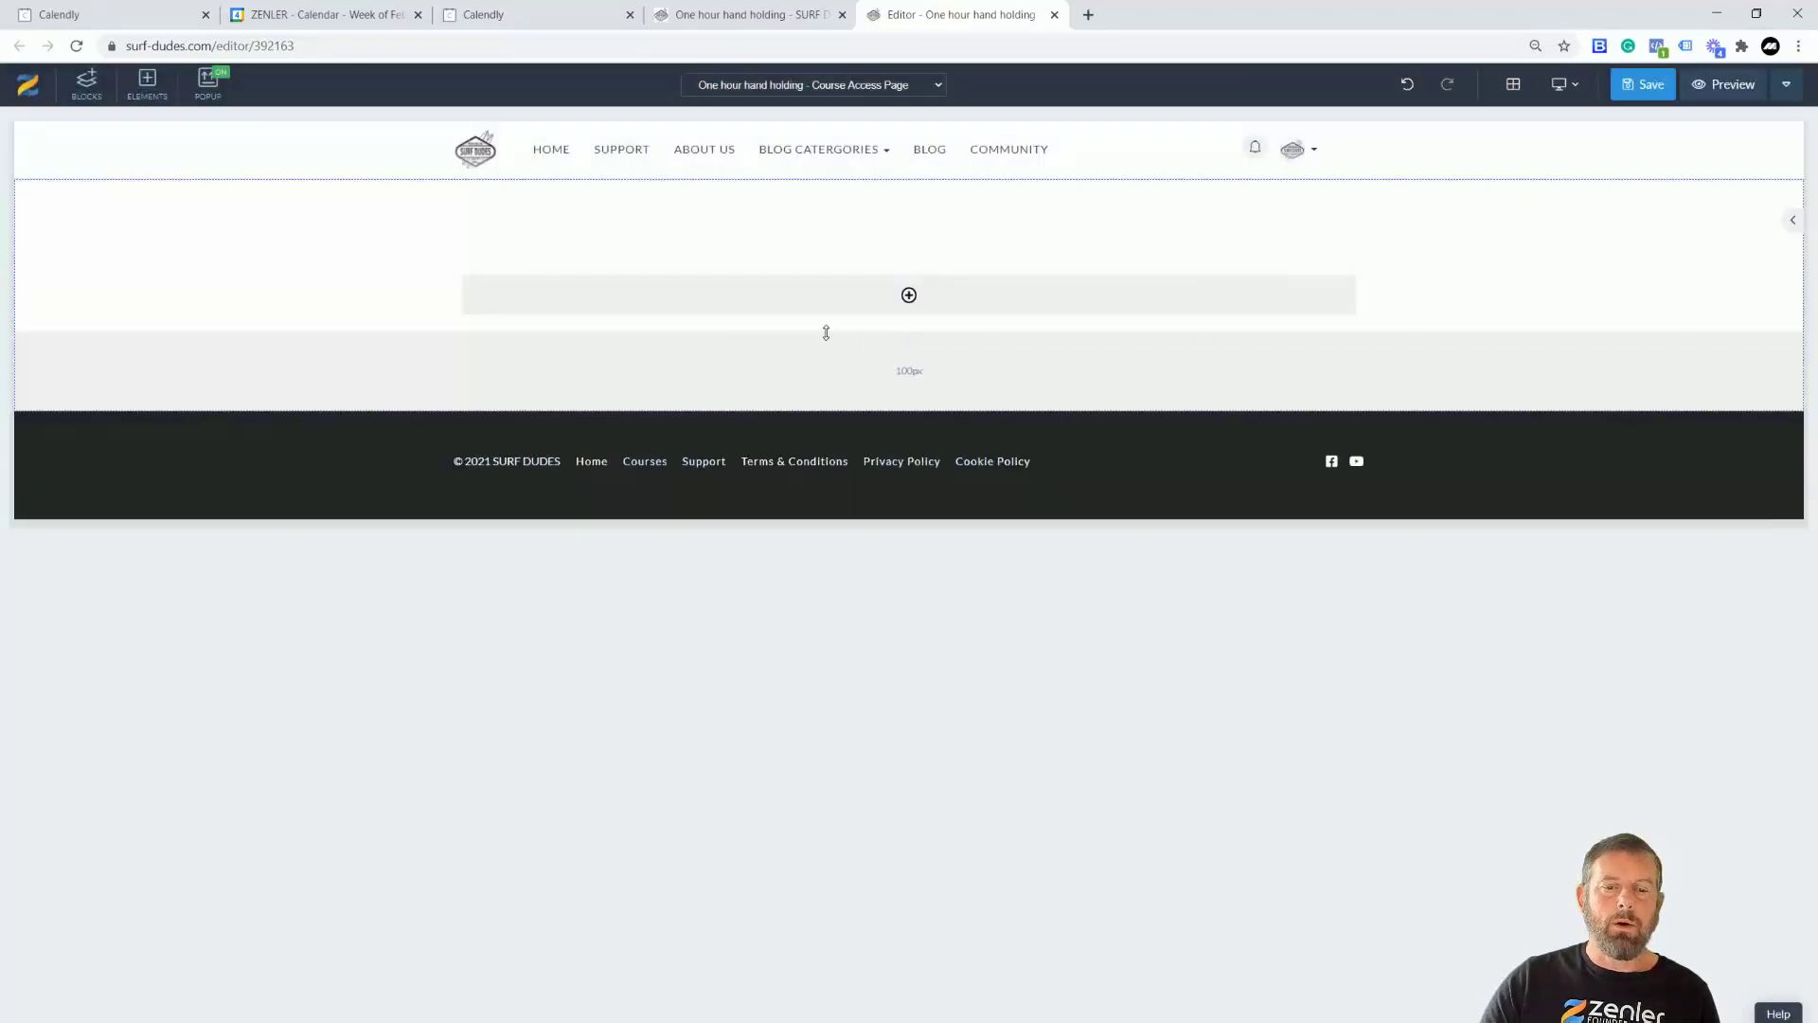
{"action": "left_click", "coordinate": [909, 295]}
{"action": "left_click", "coordinate": [568, 575]}
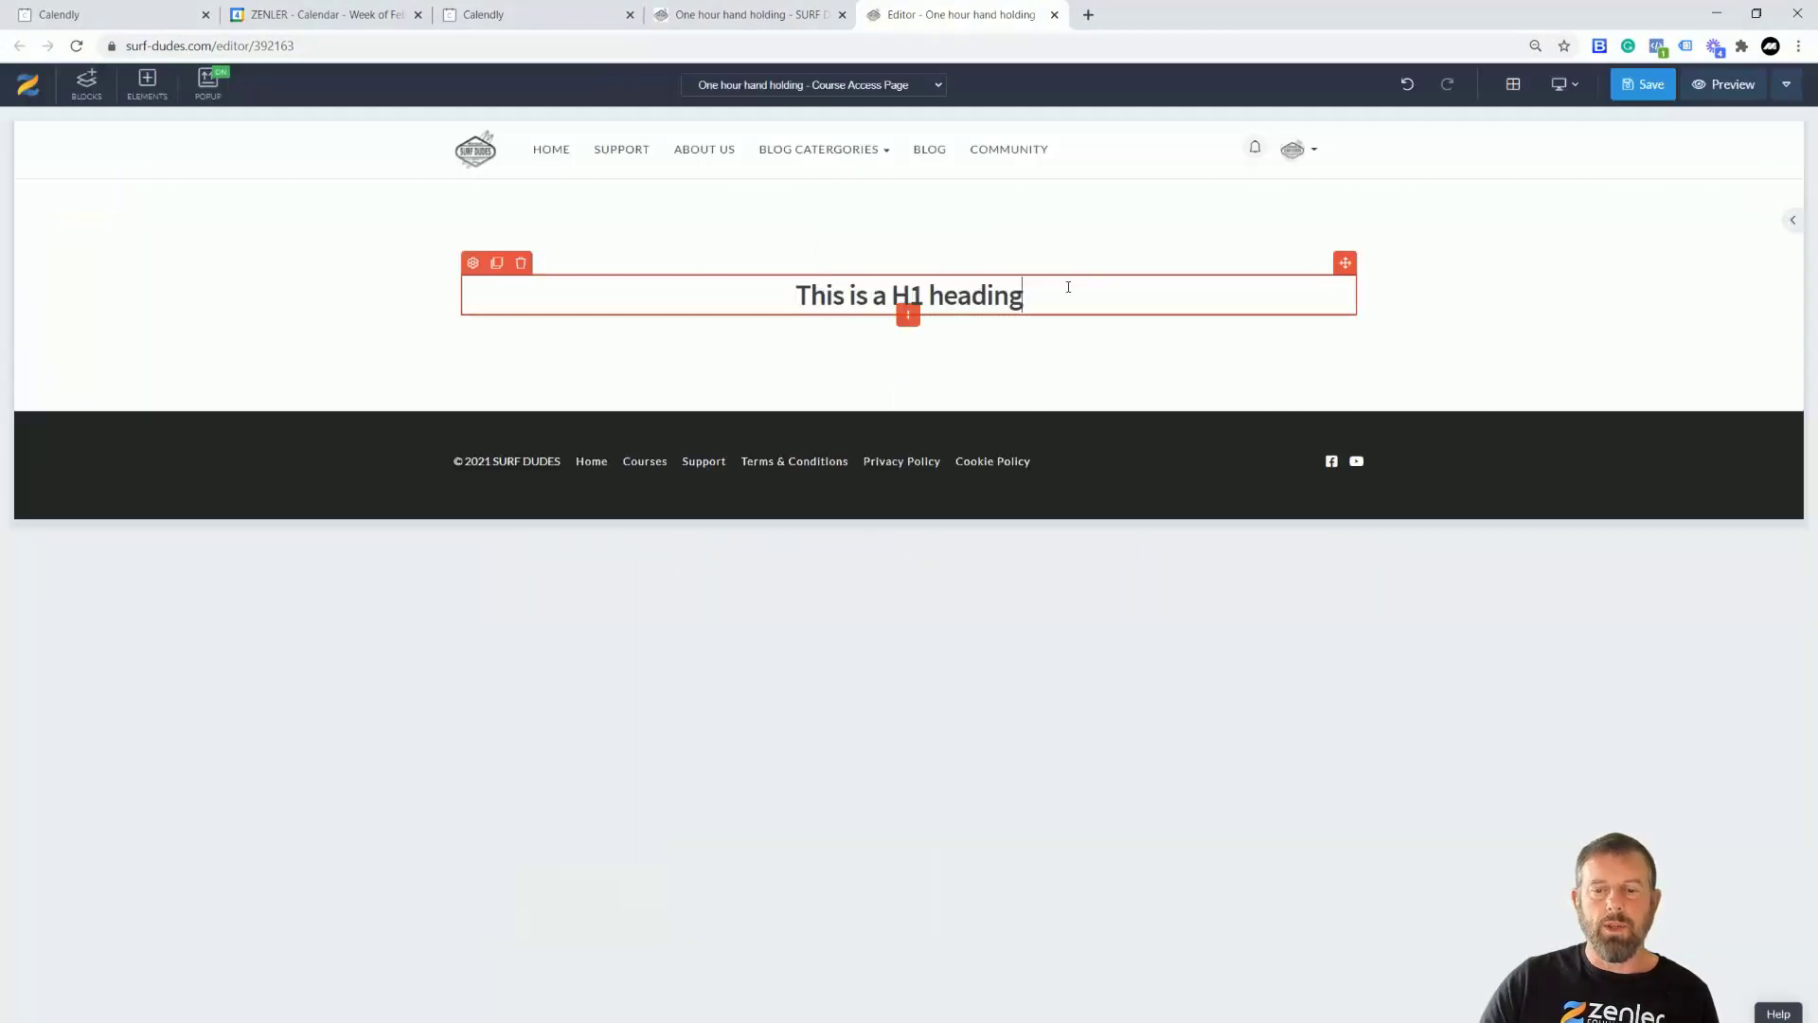
Replace the placeholder heading text with "BOOK A TIME TO SUIT YOU"
{"action": "left_click_drag", "start_coordinate": [1067, 284], "coordinate": [653, 293]}
{"action": "type", "text": "BOO"}
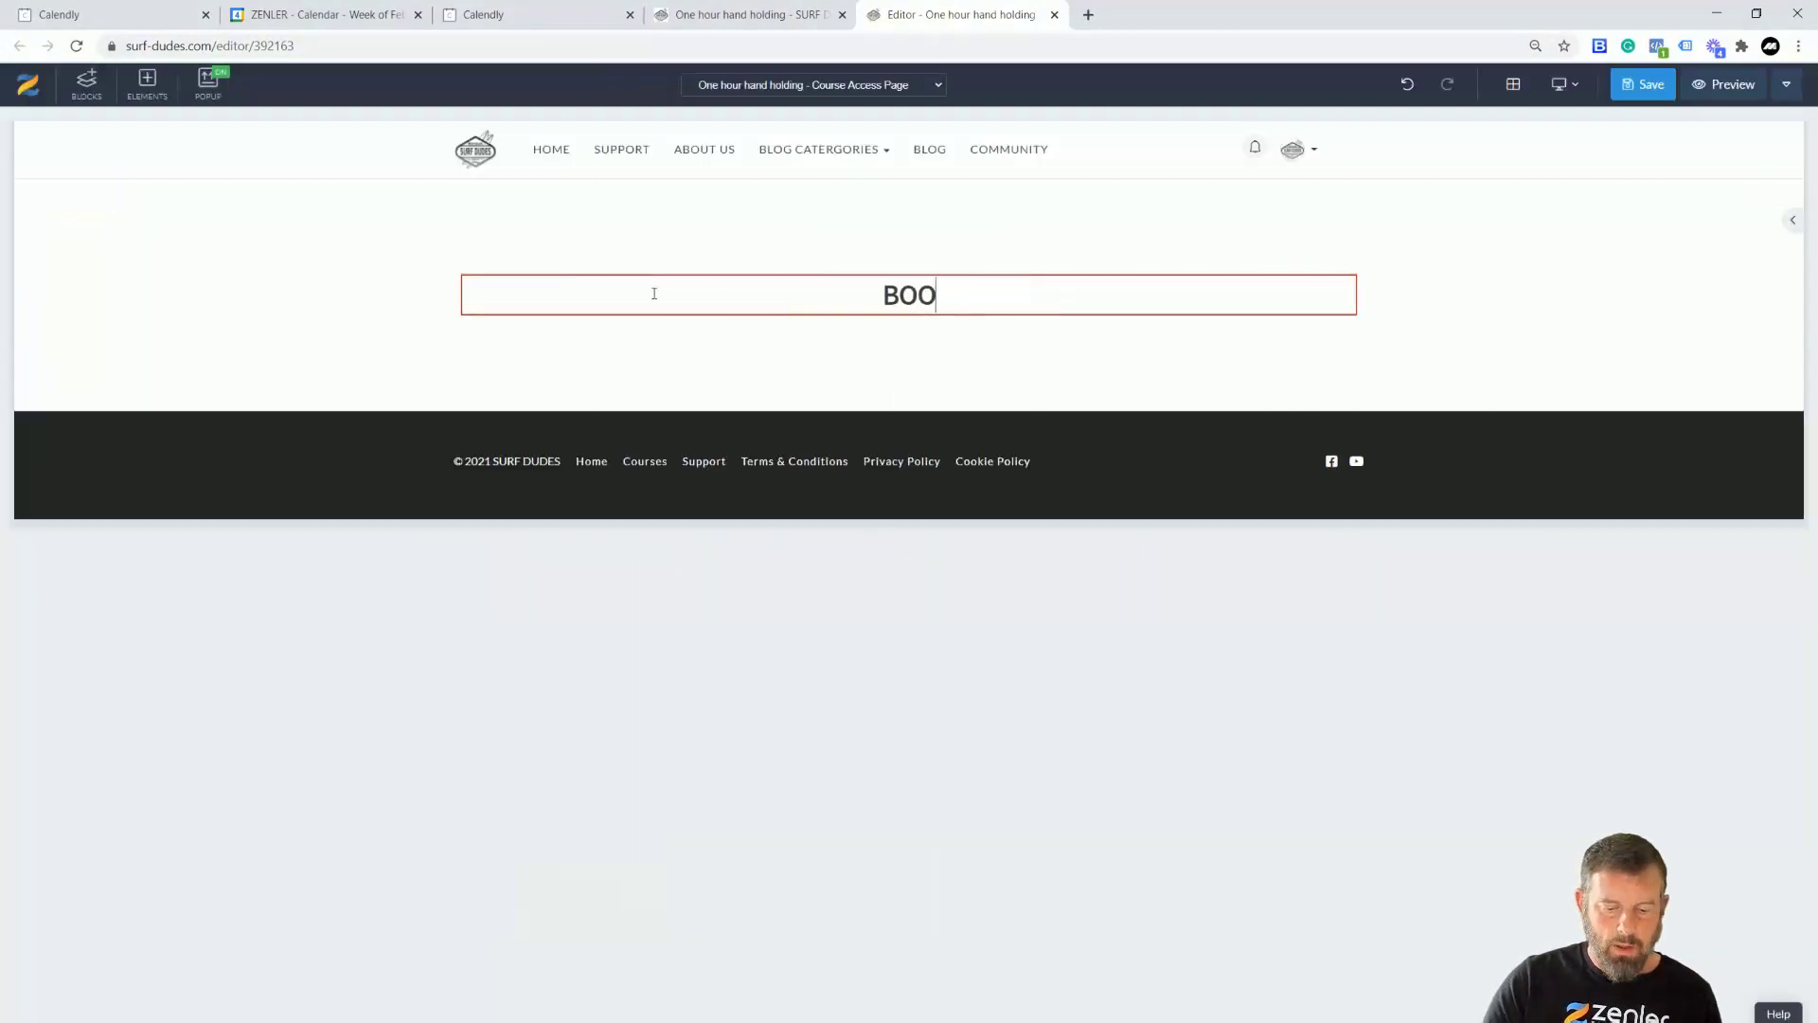
{"action": "type", "text": "K A TIME T"}
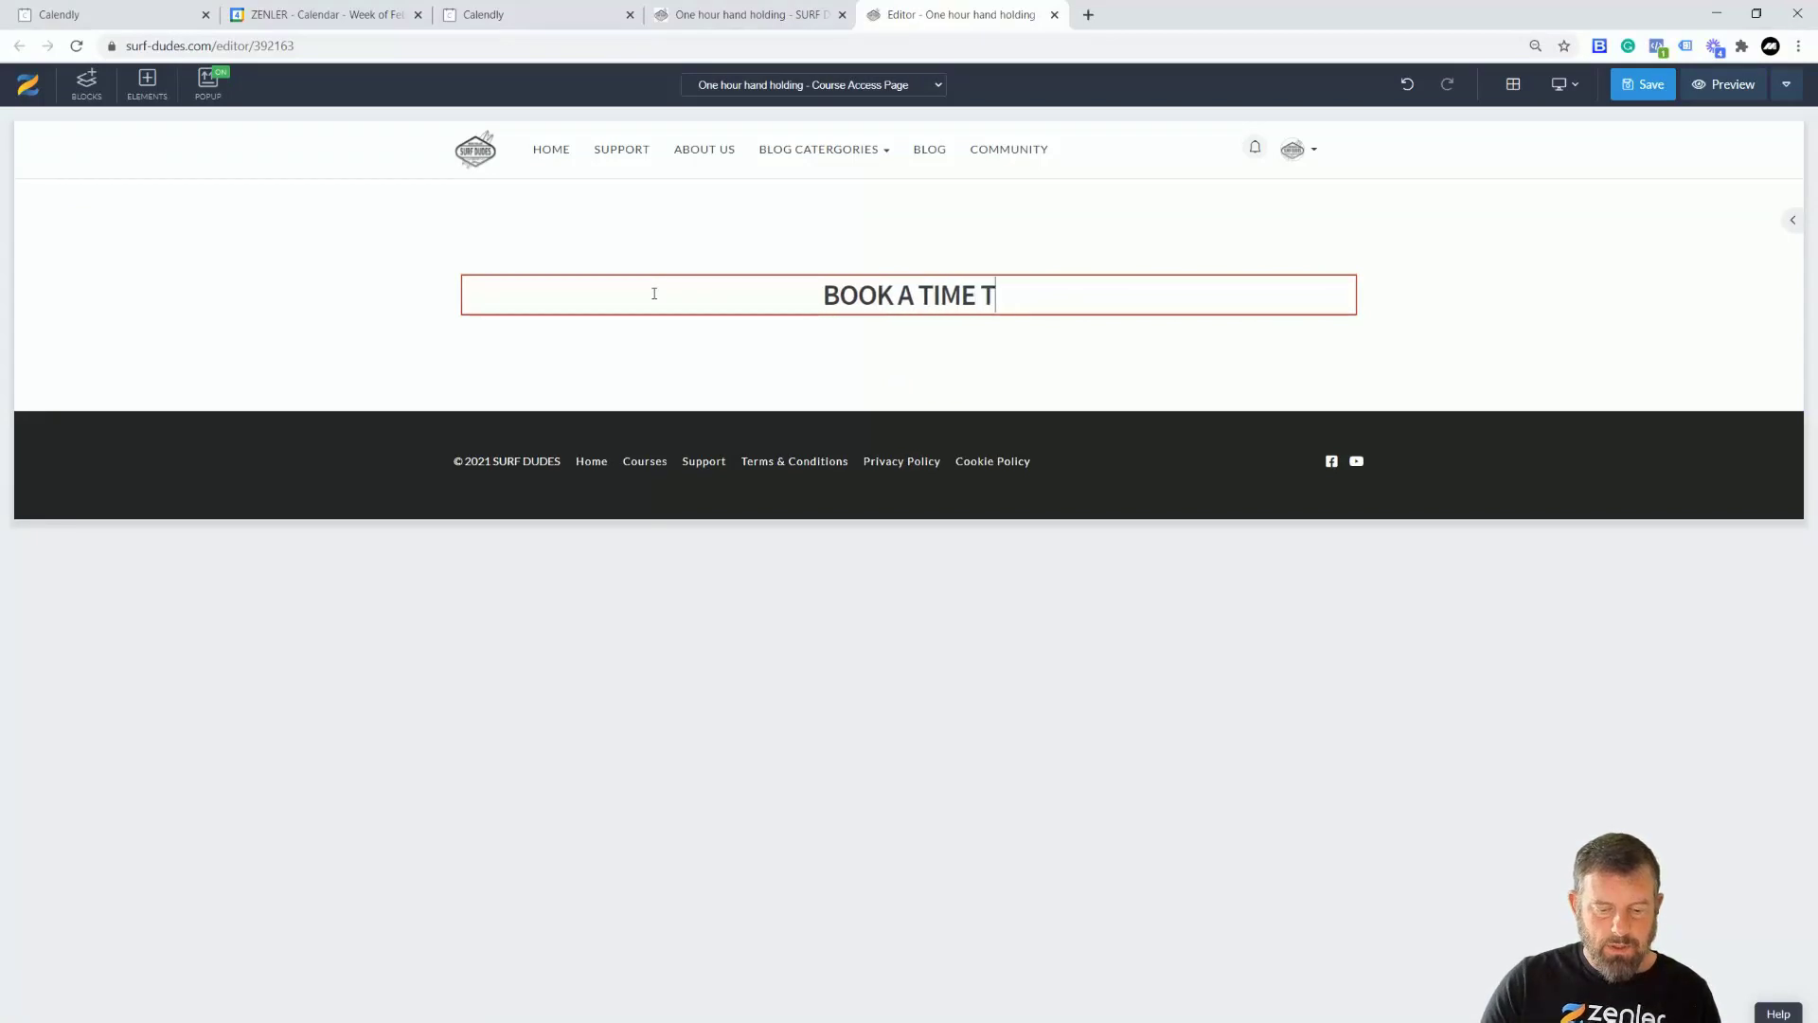
{"action": "type", "text": "O SUIT "}
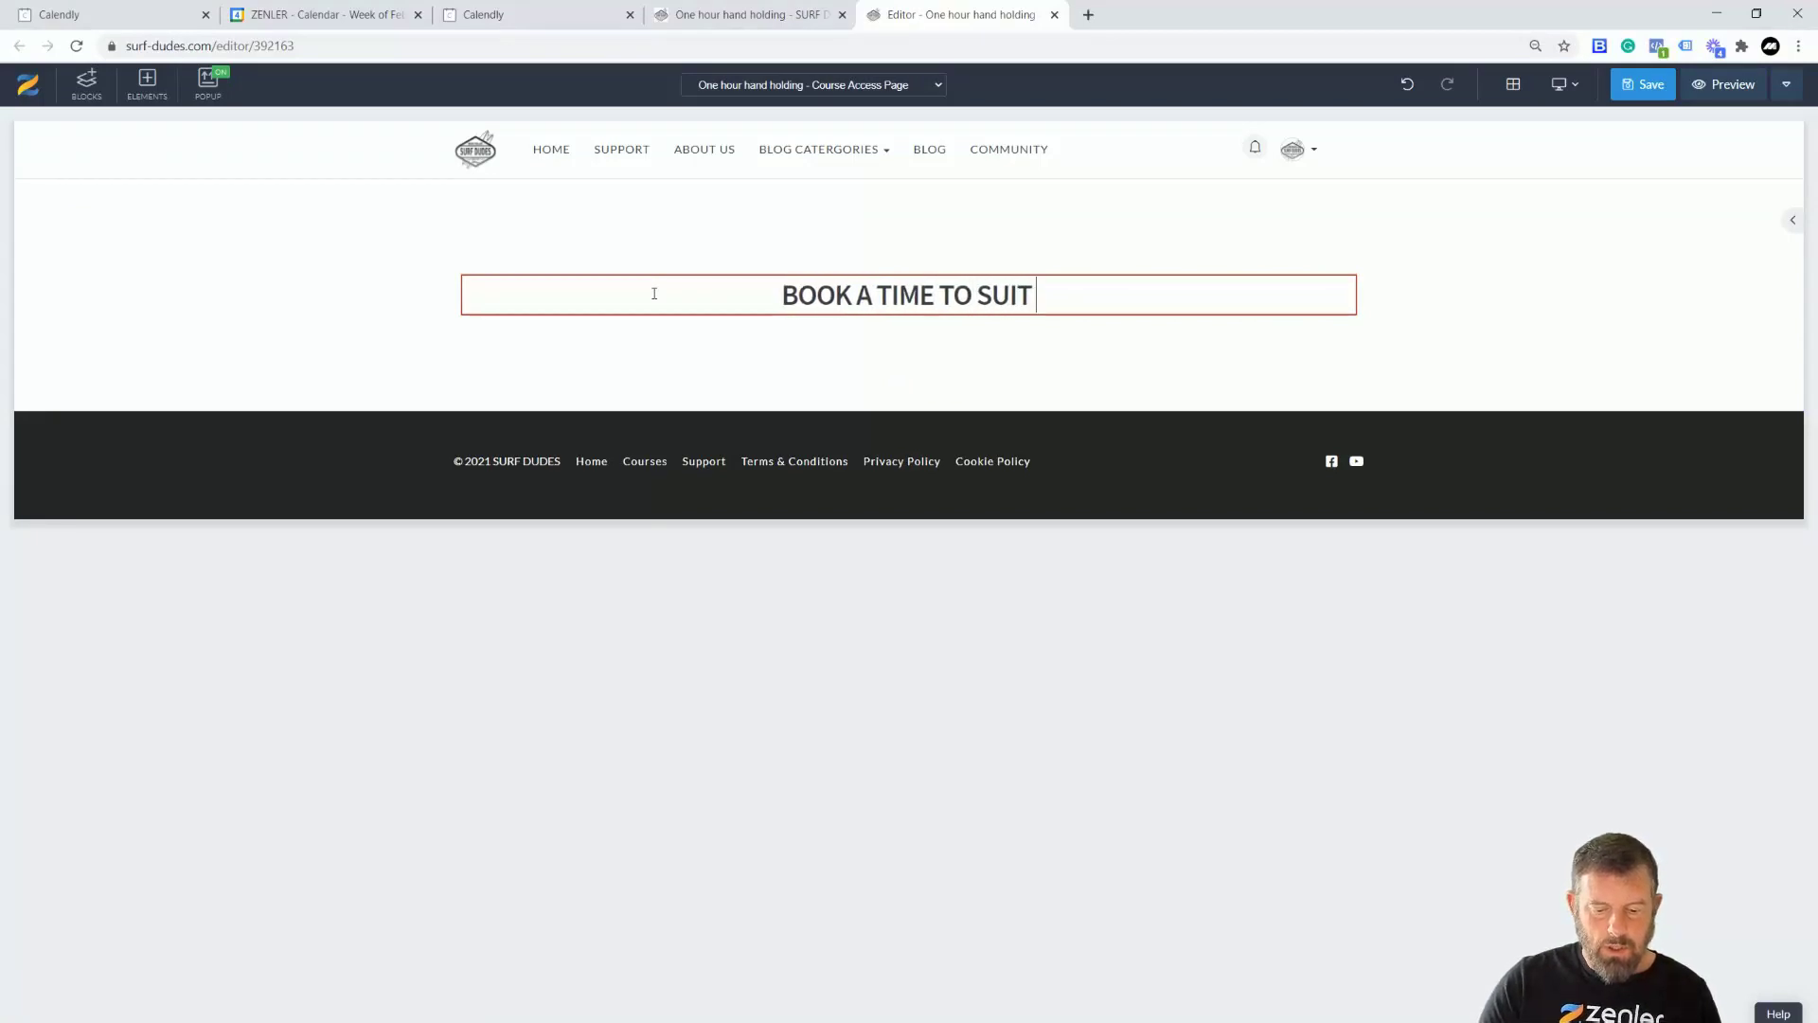
{"action": "type", "text": "YOU"}
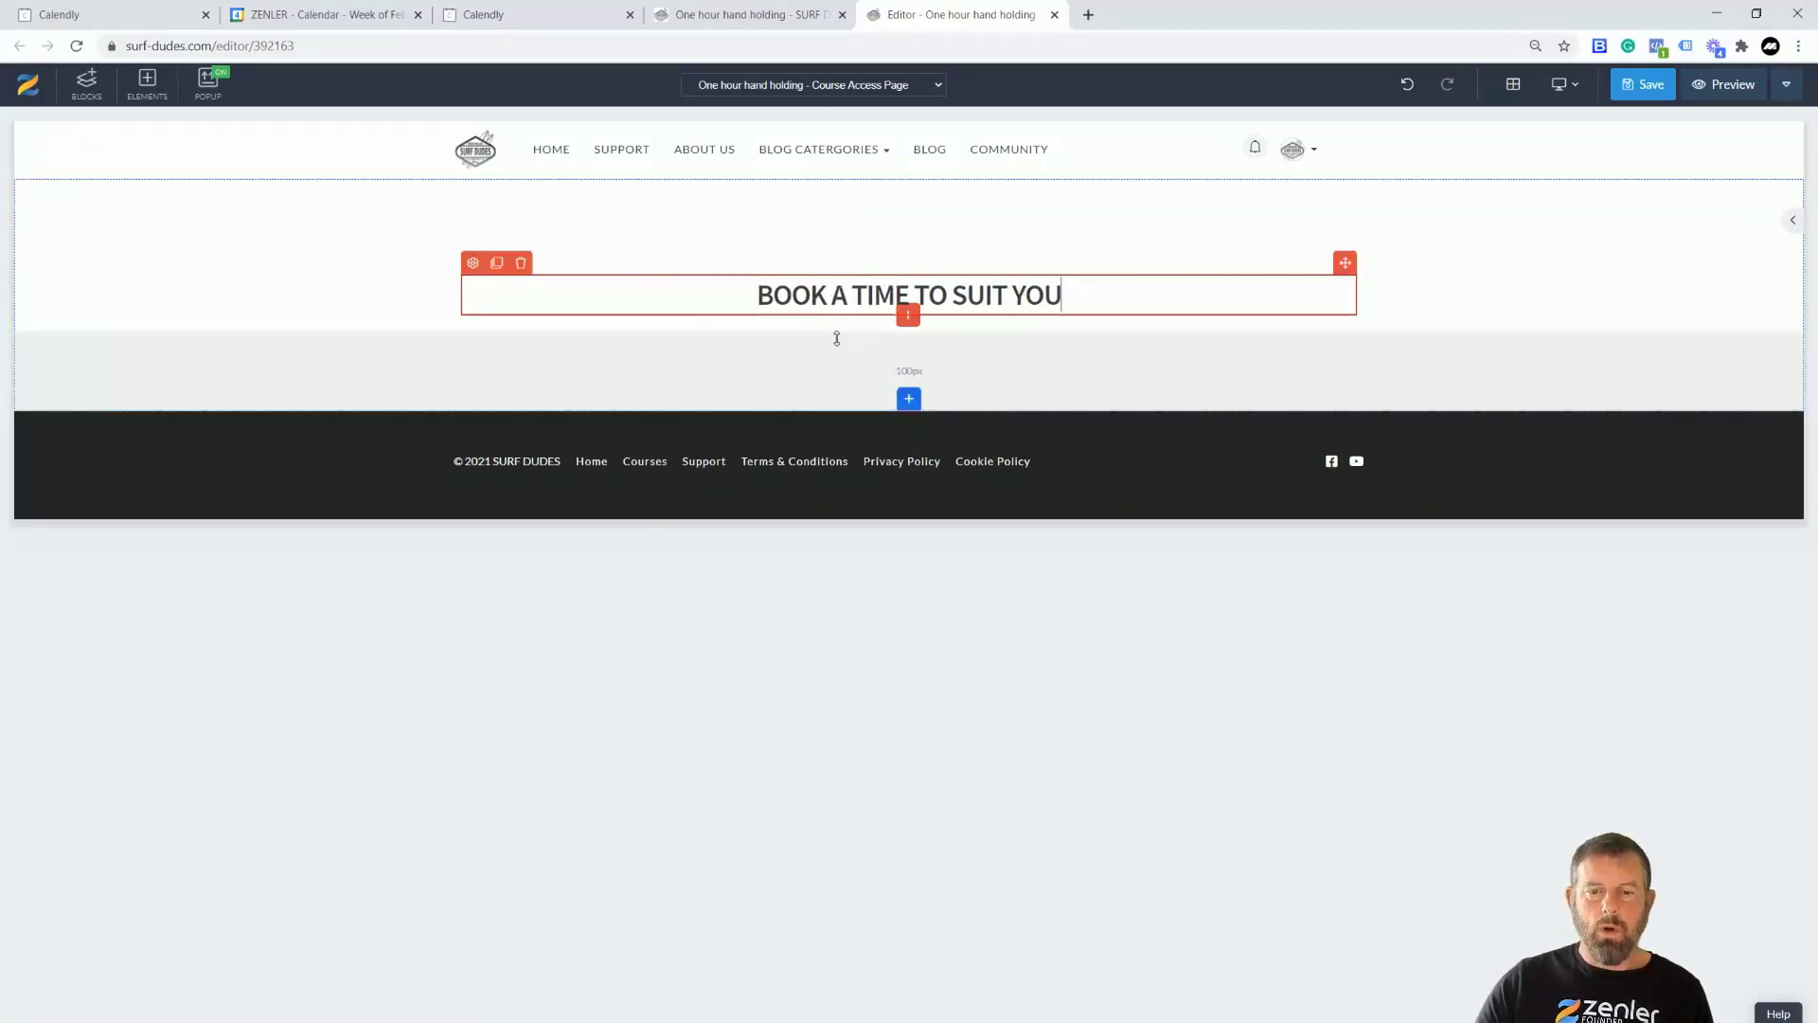
Insert a Custom HTML element directly below the "BOOK A TIME TO SUIT YOU" heading
{"action": "left_click", "coordinate": [907, 319]}
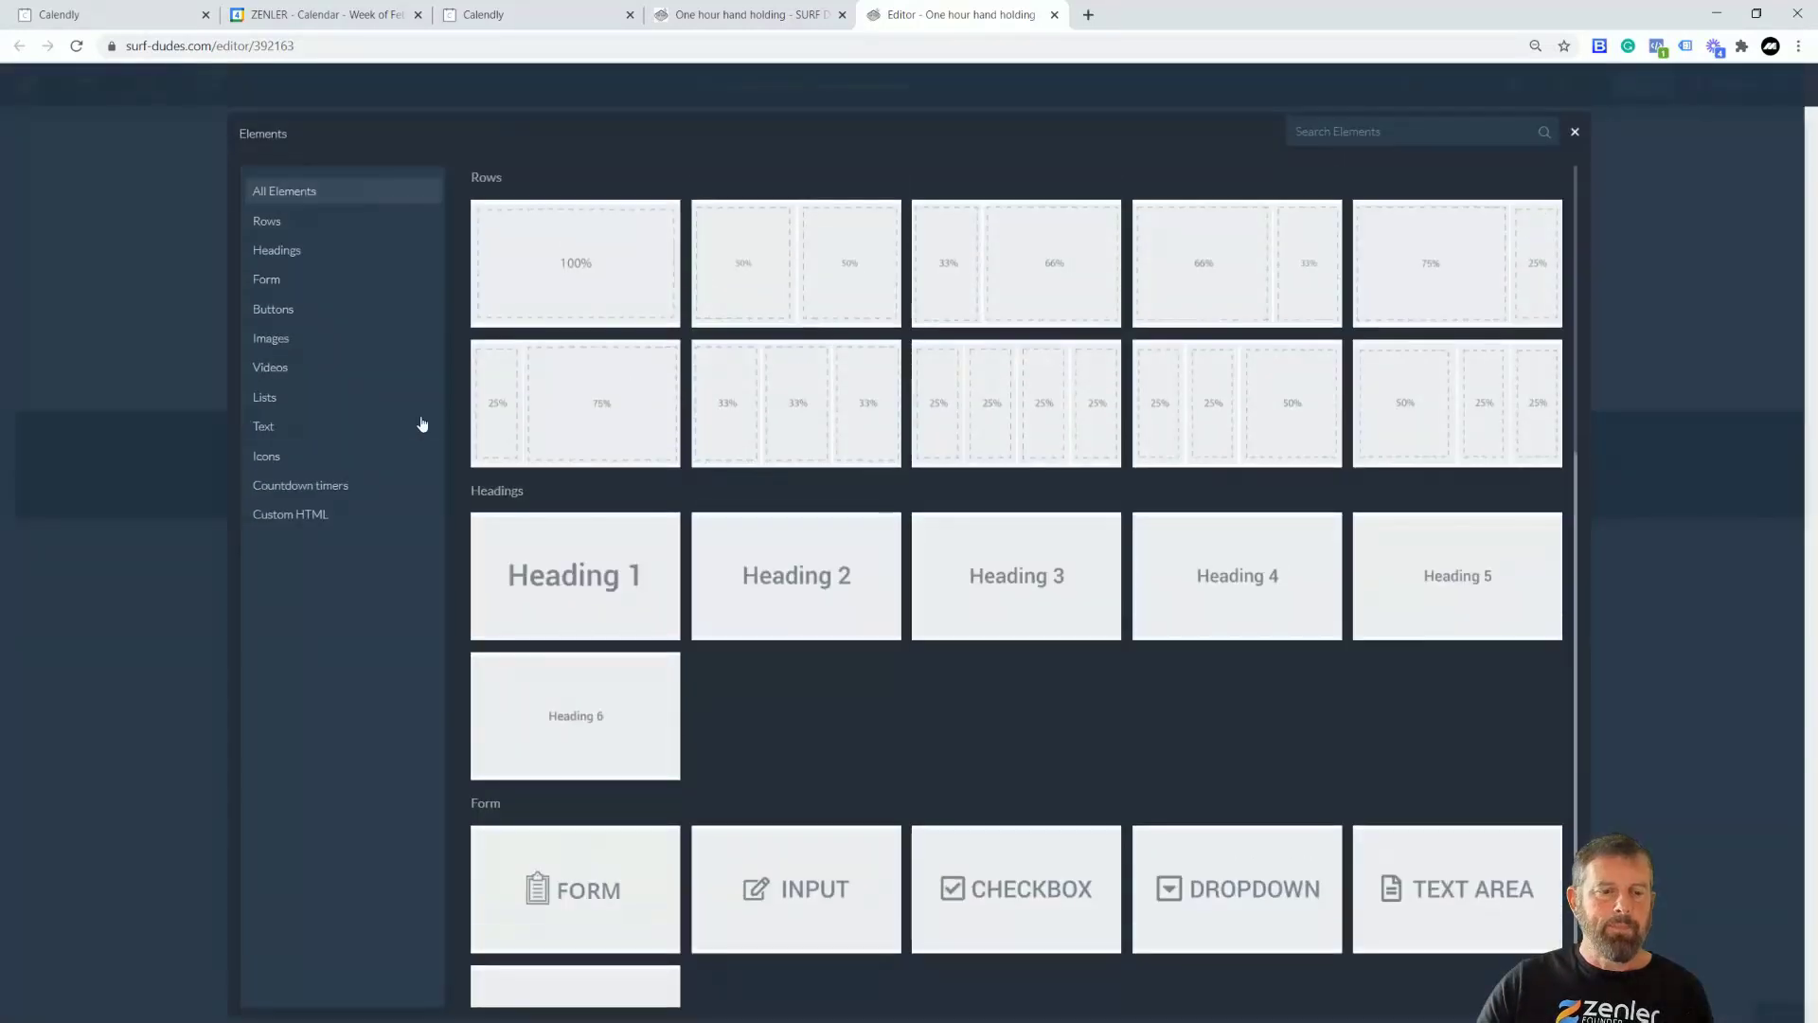
{"action": "left_click", "coordinate": [303, 517]}
{"action": "left_click", "coordinate": [593, 239]}
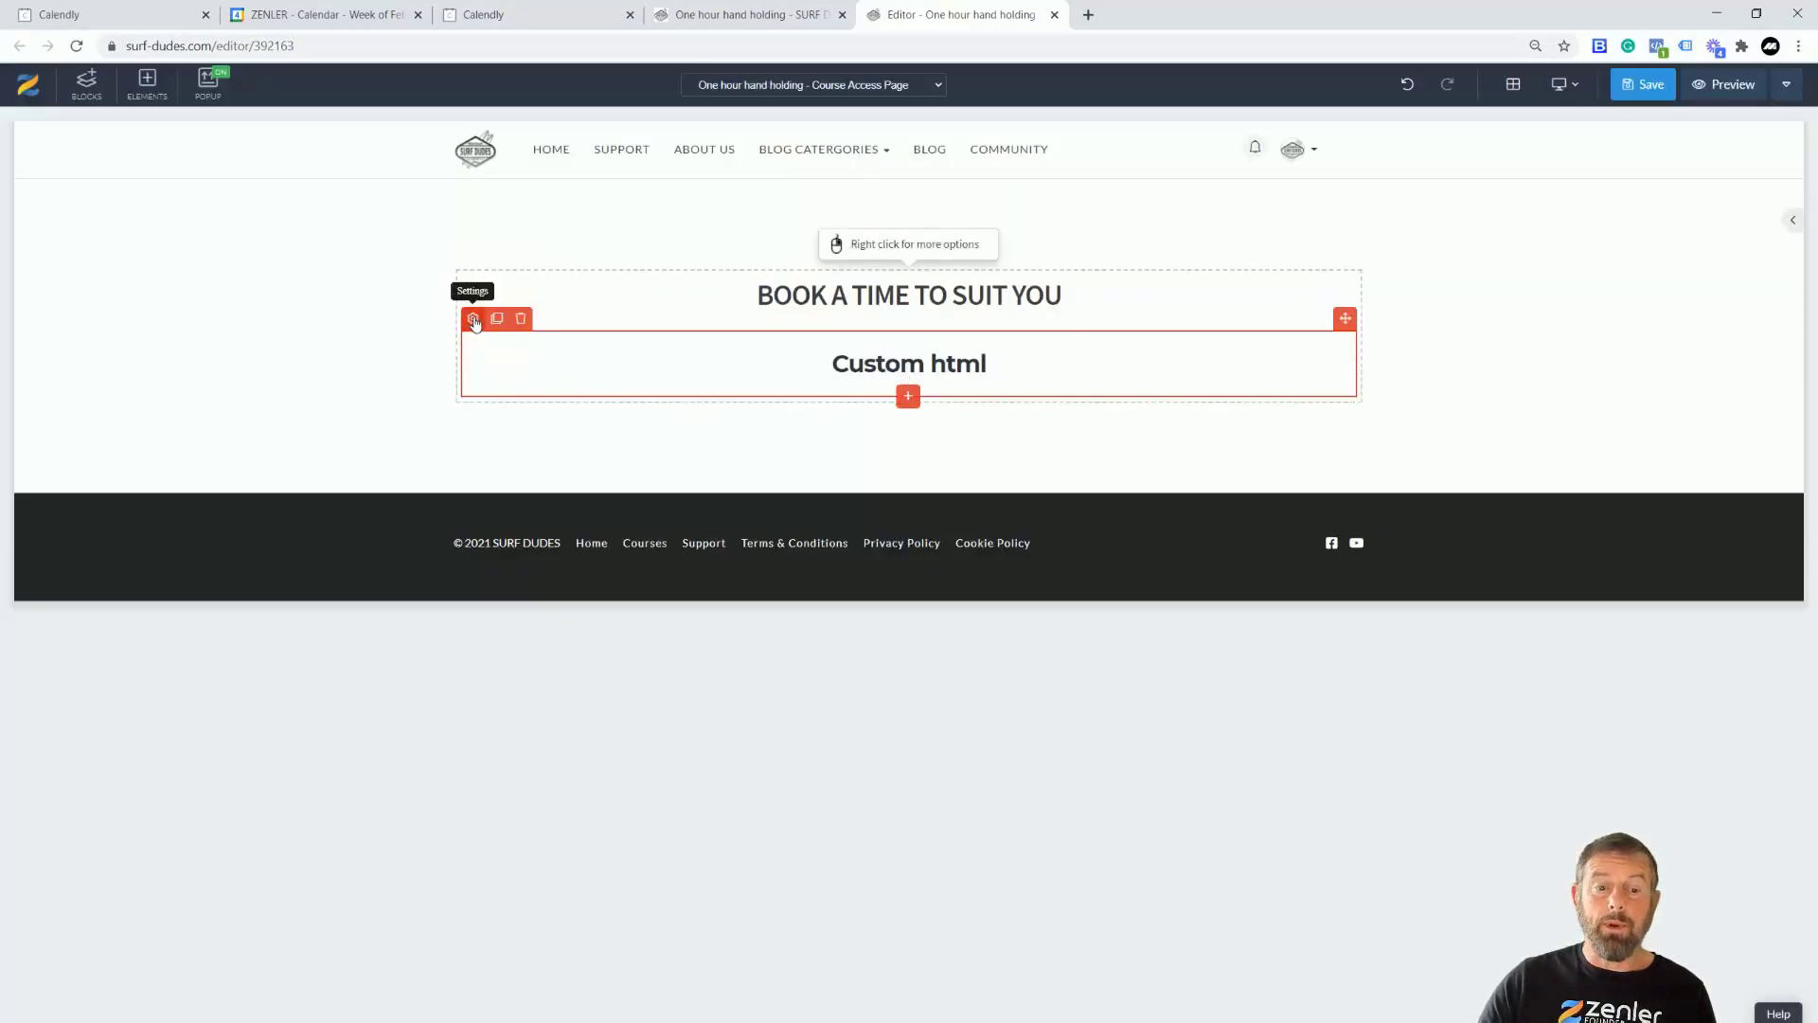
Replace the Custom HTML element's placeholder code with the copied Calendly embed code and update it
{"action": "left_click", "coordinate": [472, 321]}
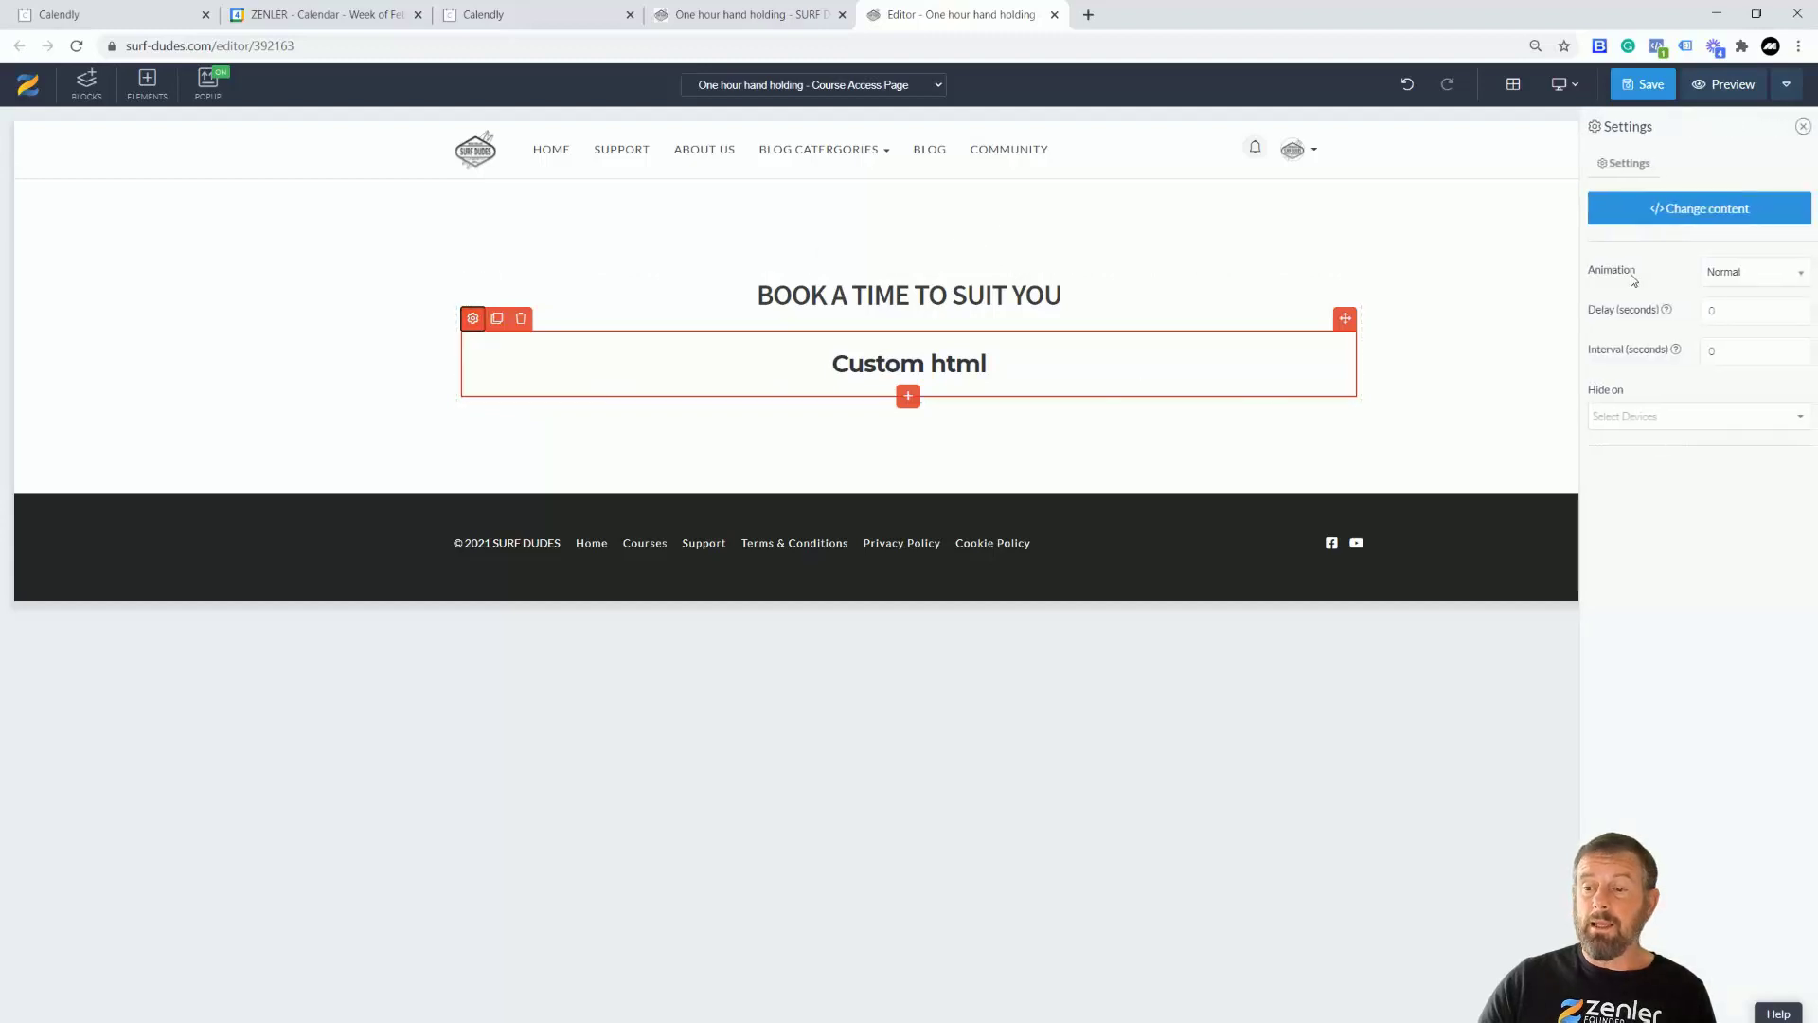
{"action": "left_click", "coordinate": [1699, 208]}
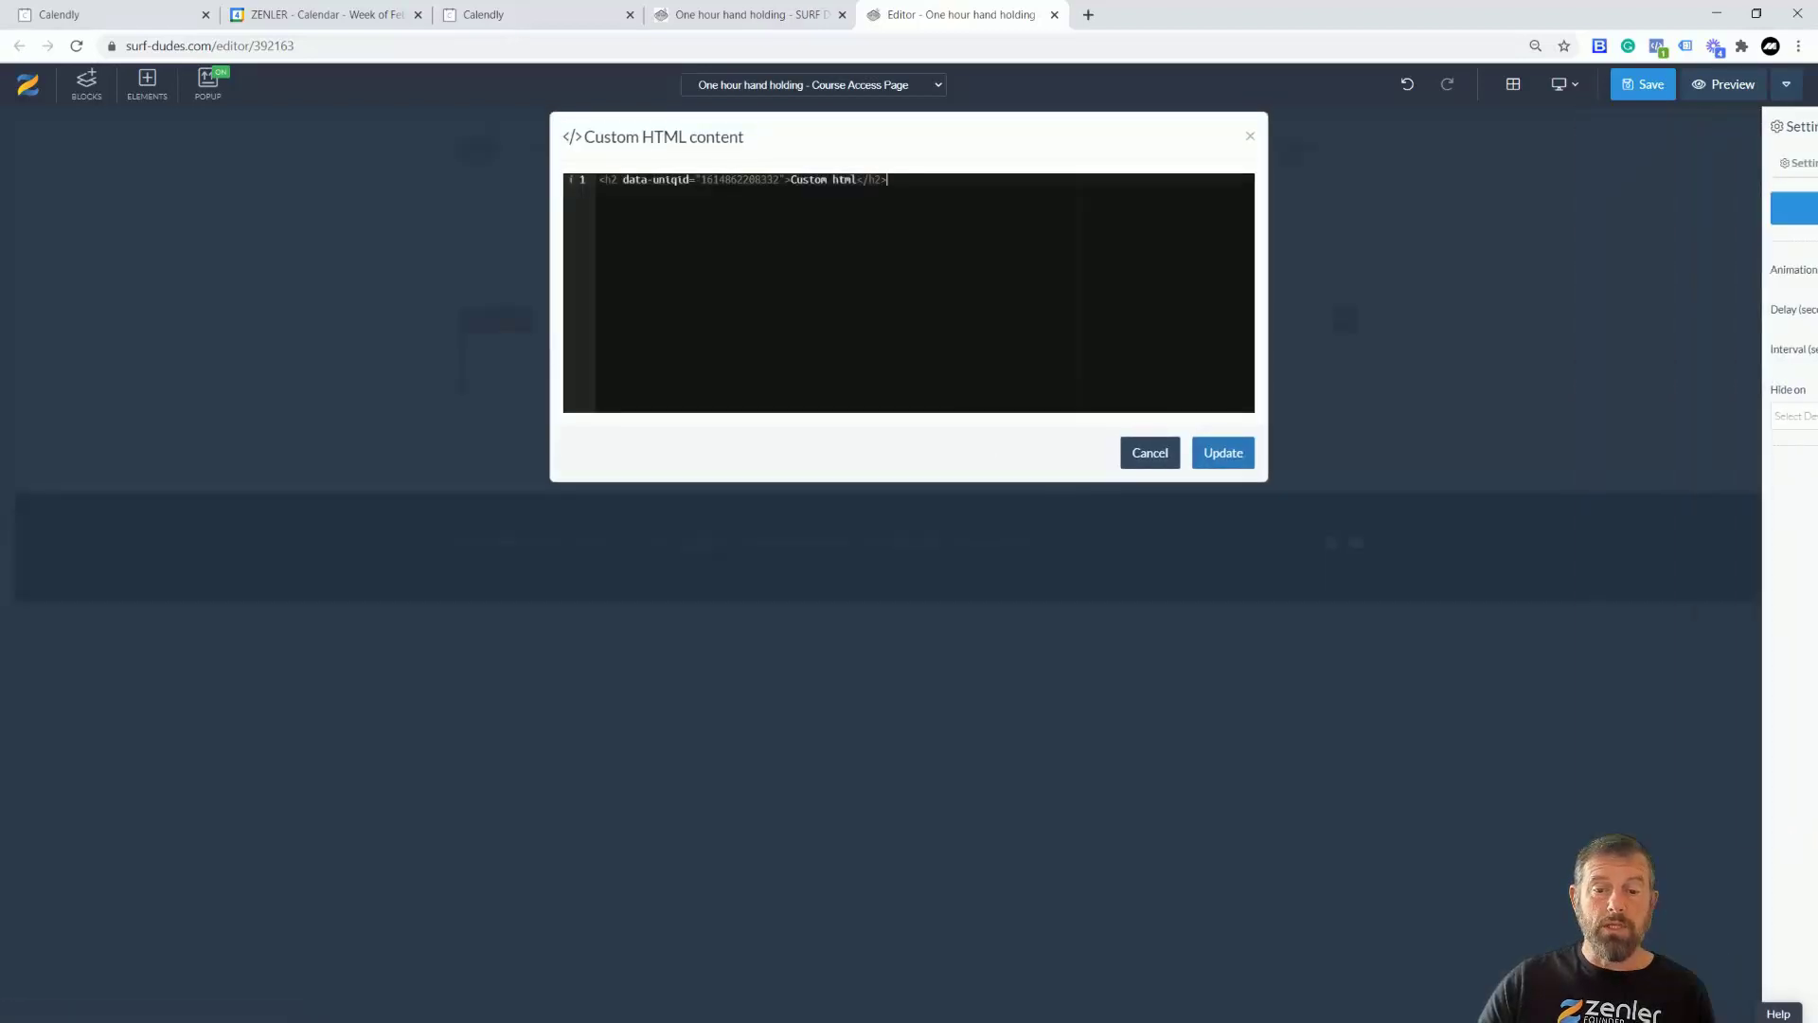
{"action": "key", "text": "ctrl+a"}
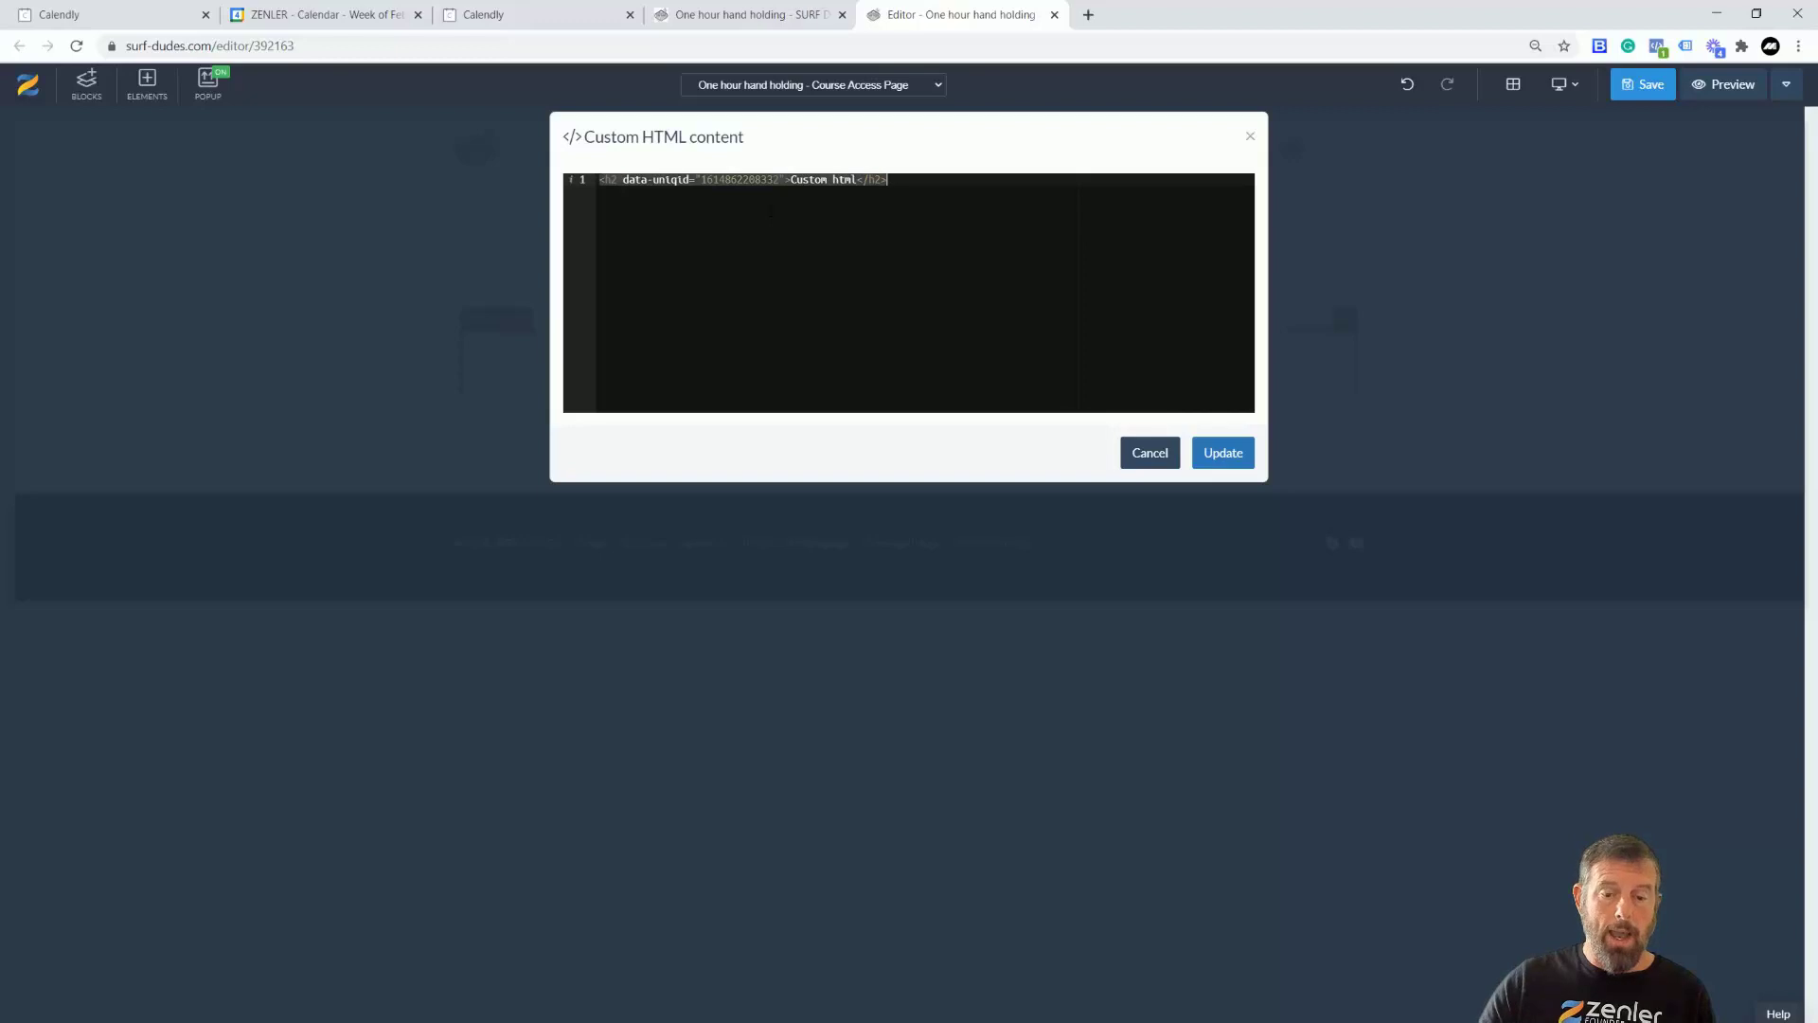
{"action": "key", "text": "BackSpace"}
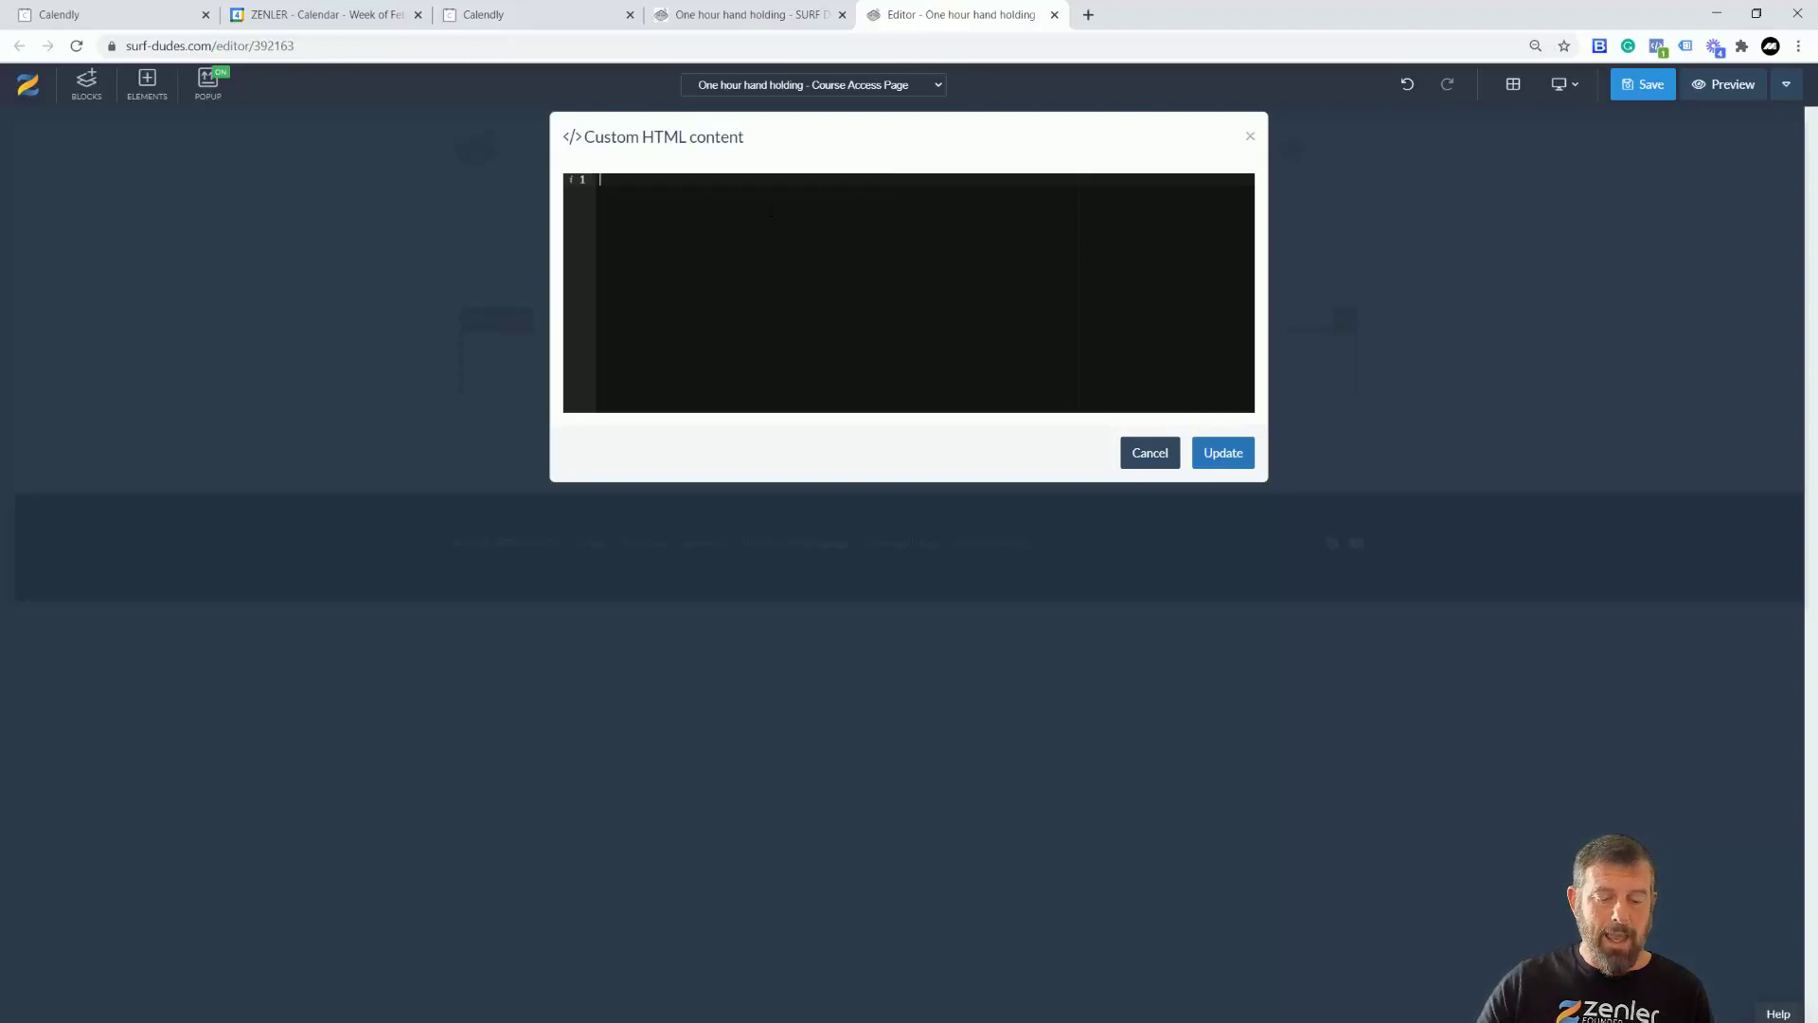
{"action": "key", "text": "ctrl+v"}
{"action": "left_click", "coordinate": [1231, 459]}
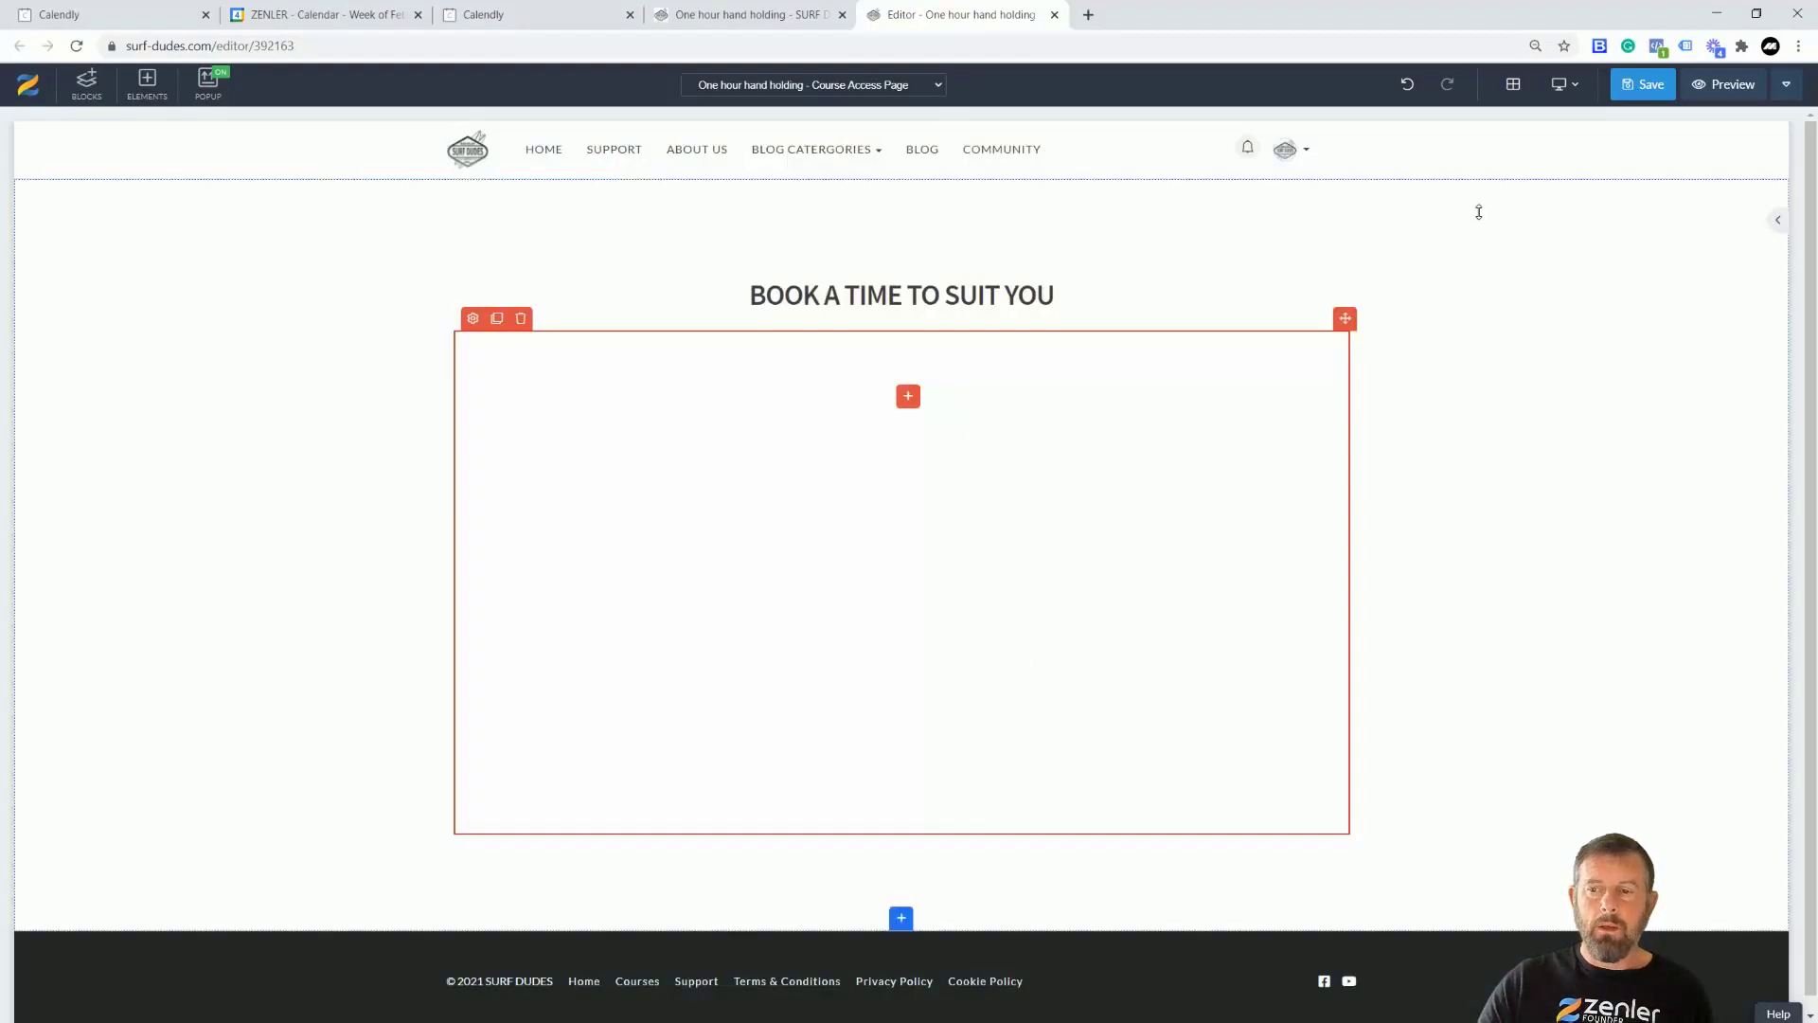
Save the course access page with its existing SEO settings and preview the embedded booking calendar
{"action": "left_click", "coordinate": [1641, 84]}
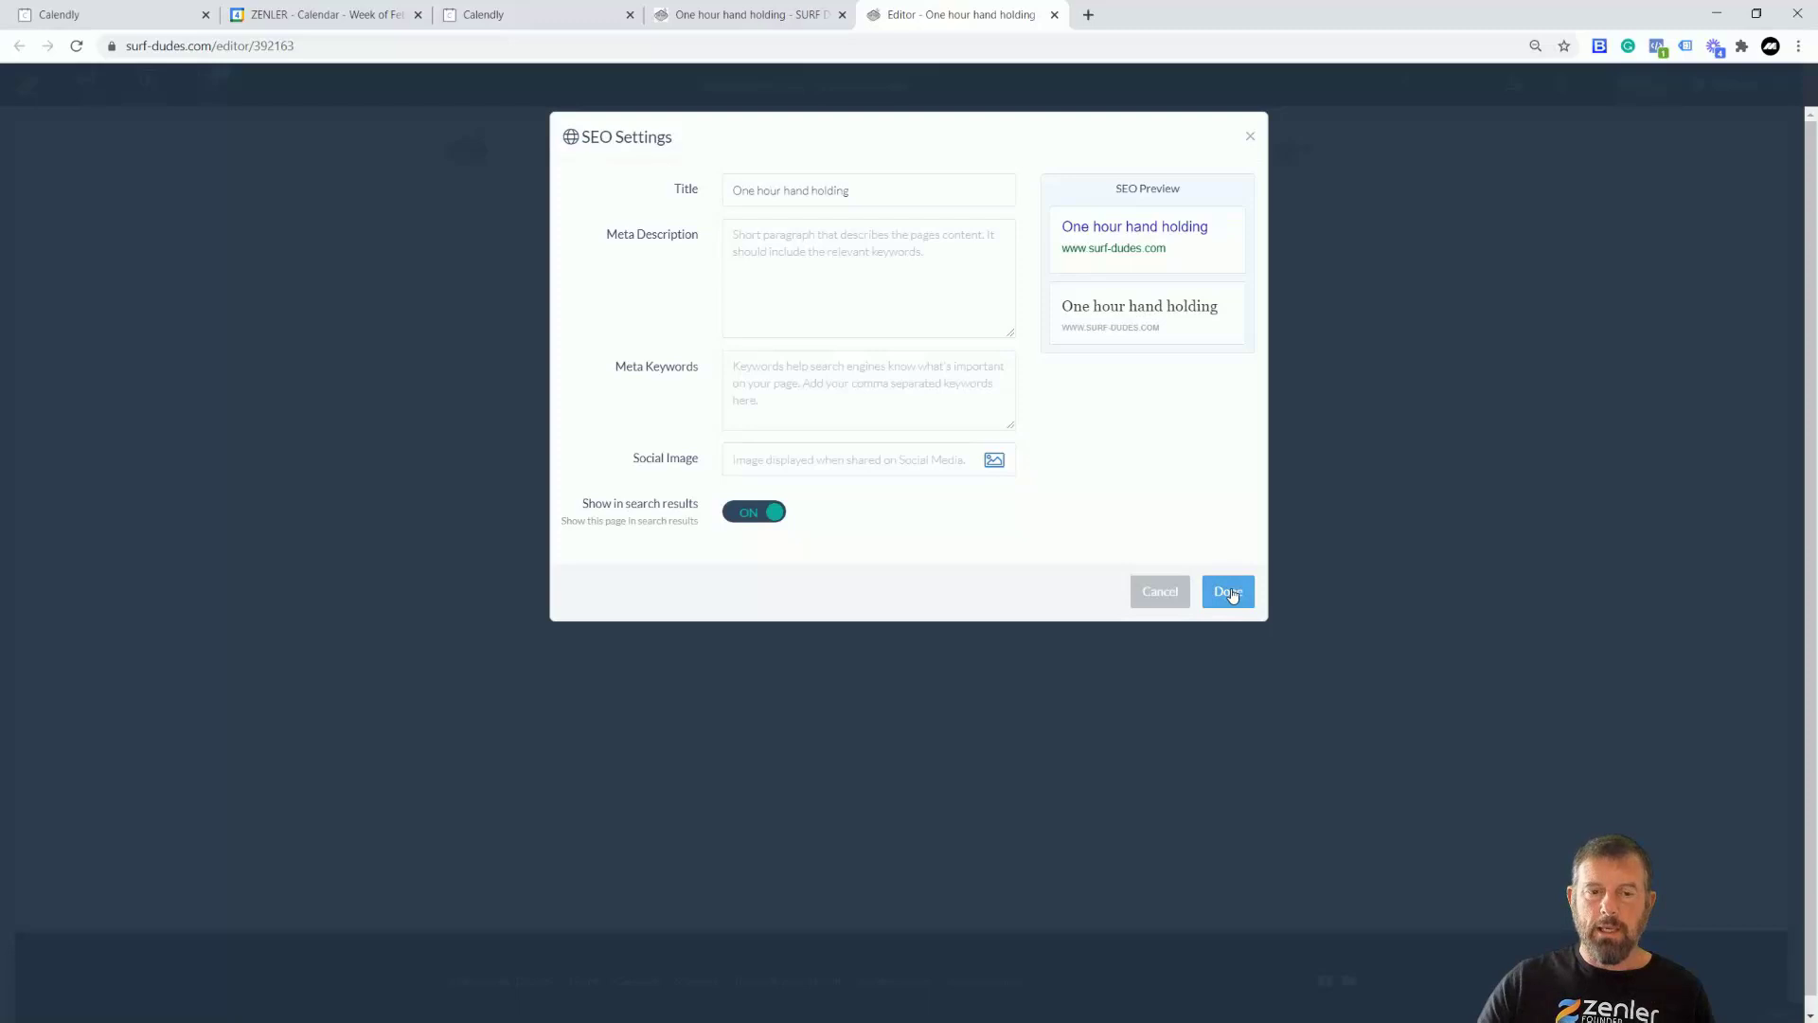
{"action": "left_click", "coordinate": [1231, 592]}
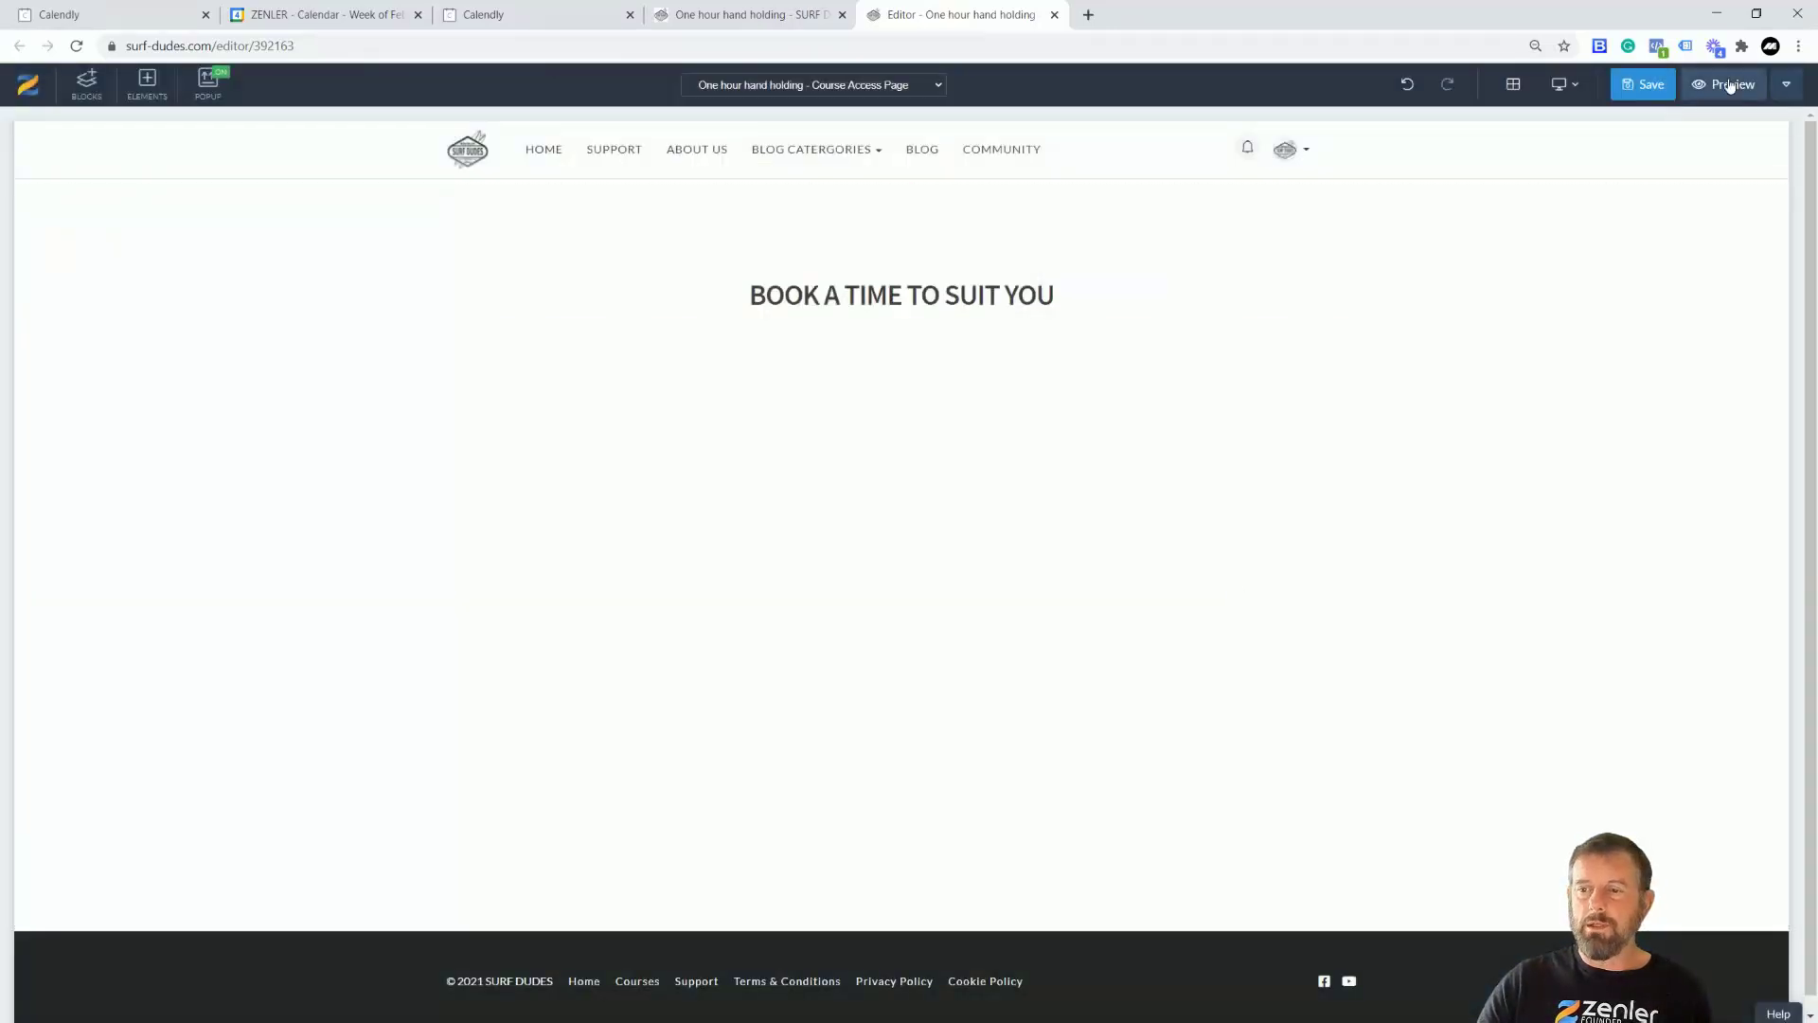
{"action": "left_click", "coordinate": [1722, 94]}
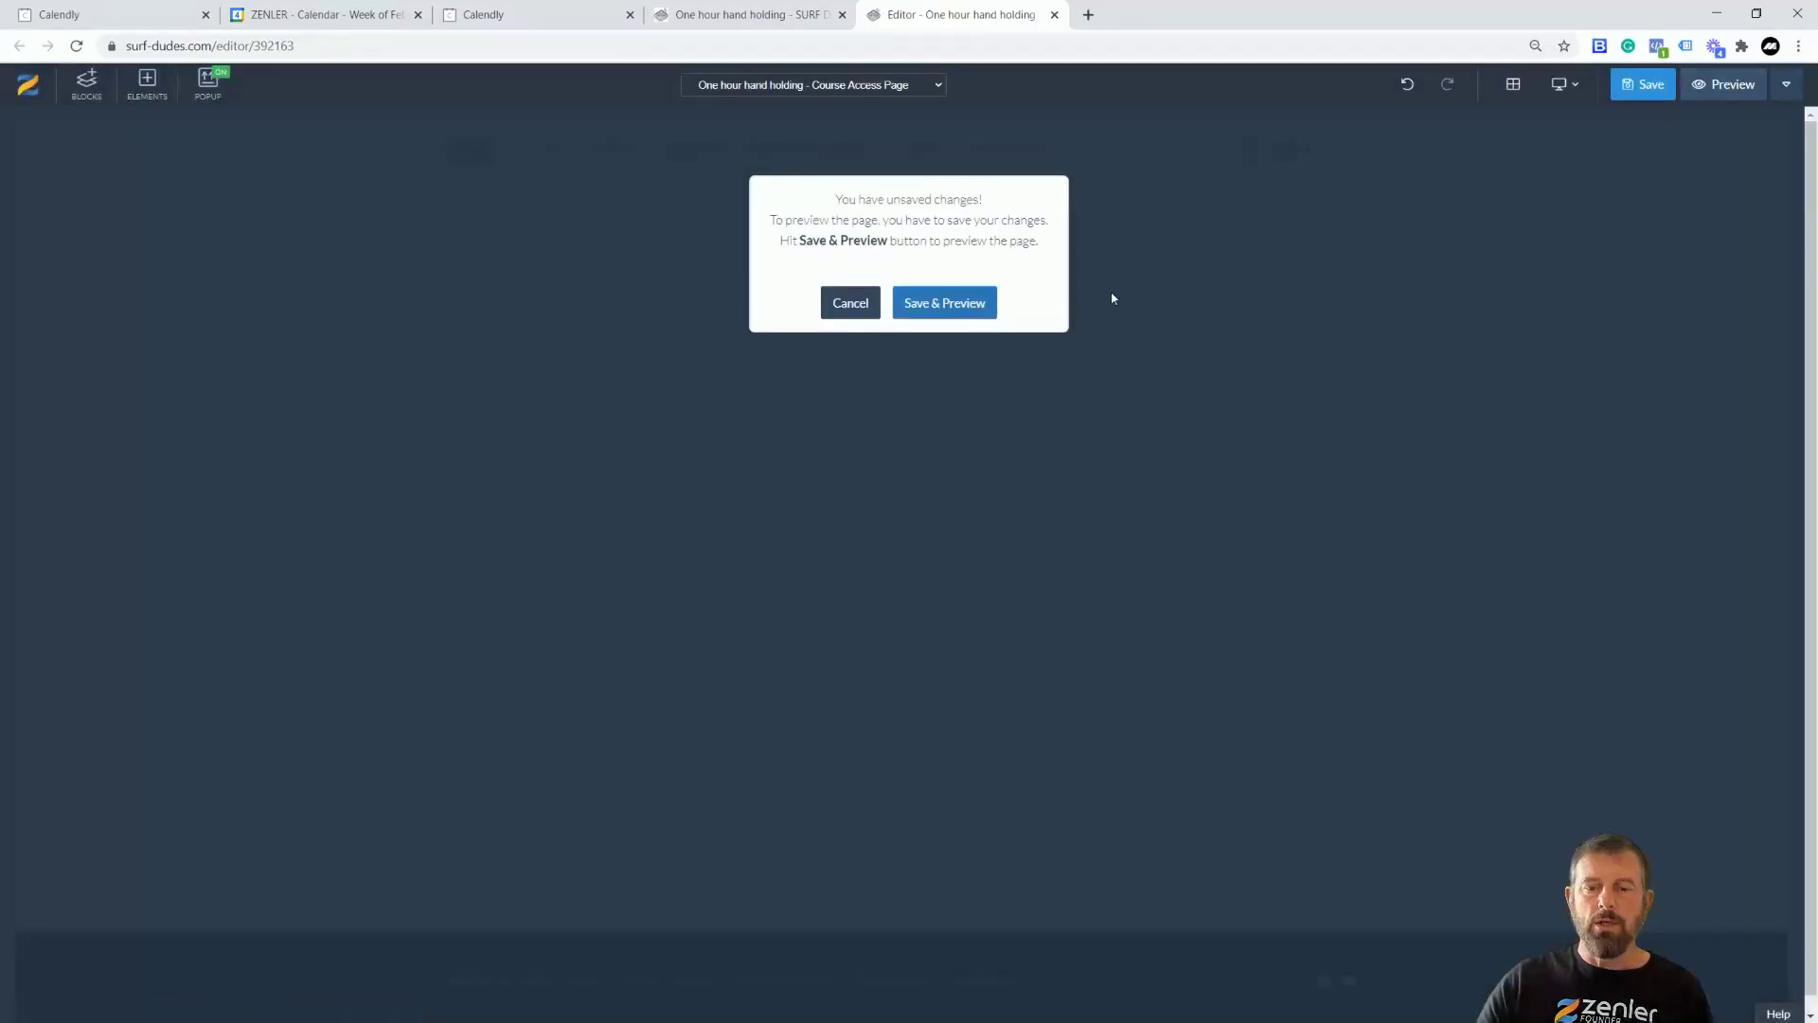
{"action": "left_click", "coordinate": [1030, 290]}
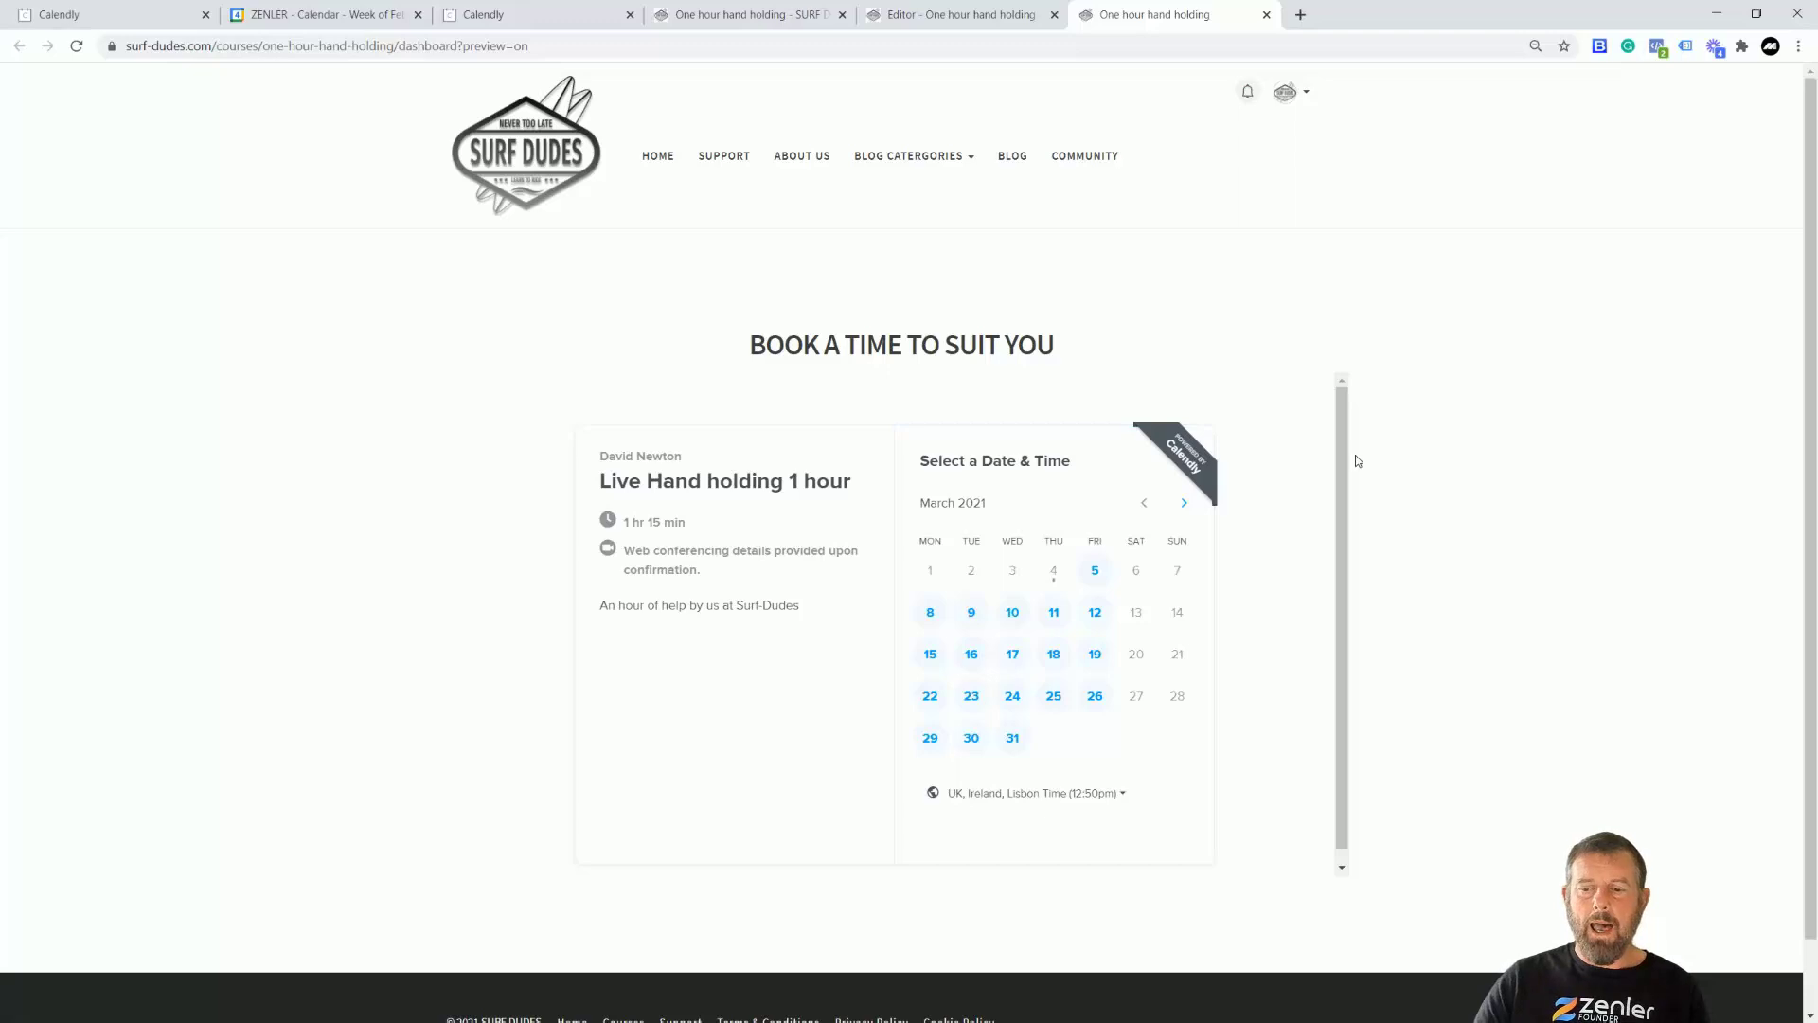
{"action": "scroll", "coordinate": [1345, 476], "scroll_direction": "down", "scroll_amount": 1}
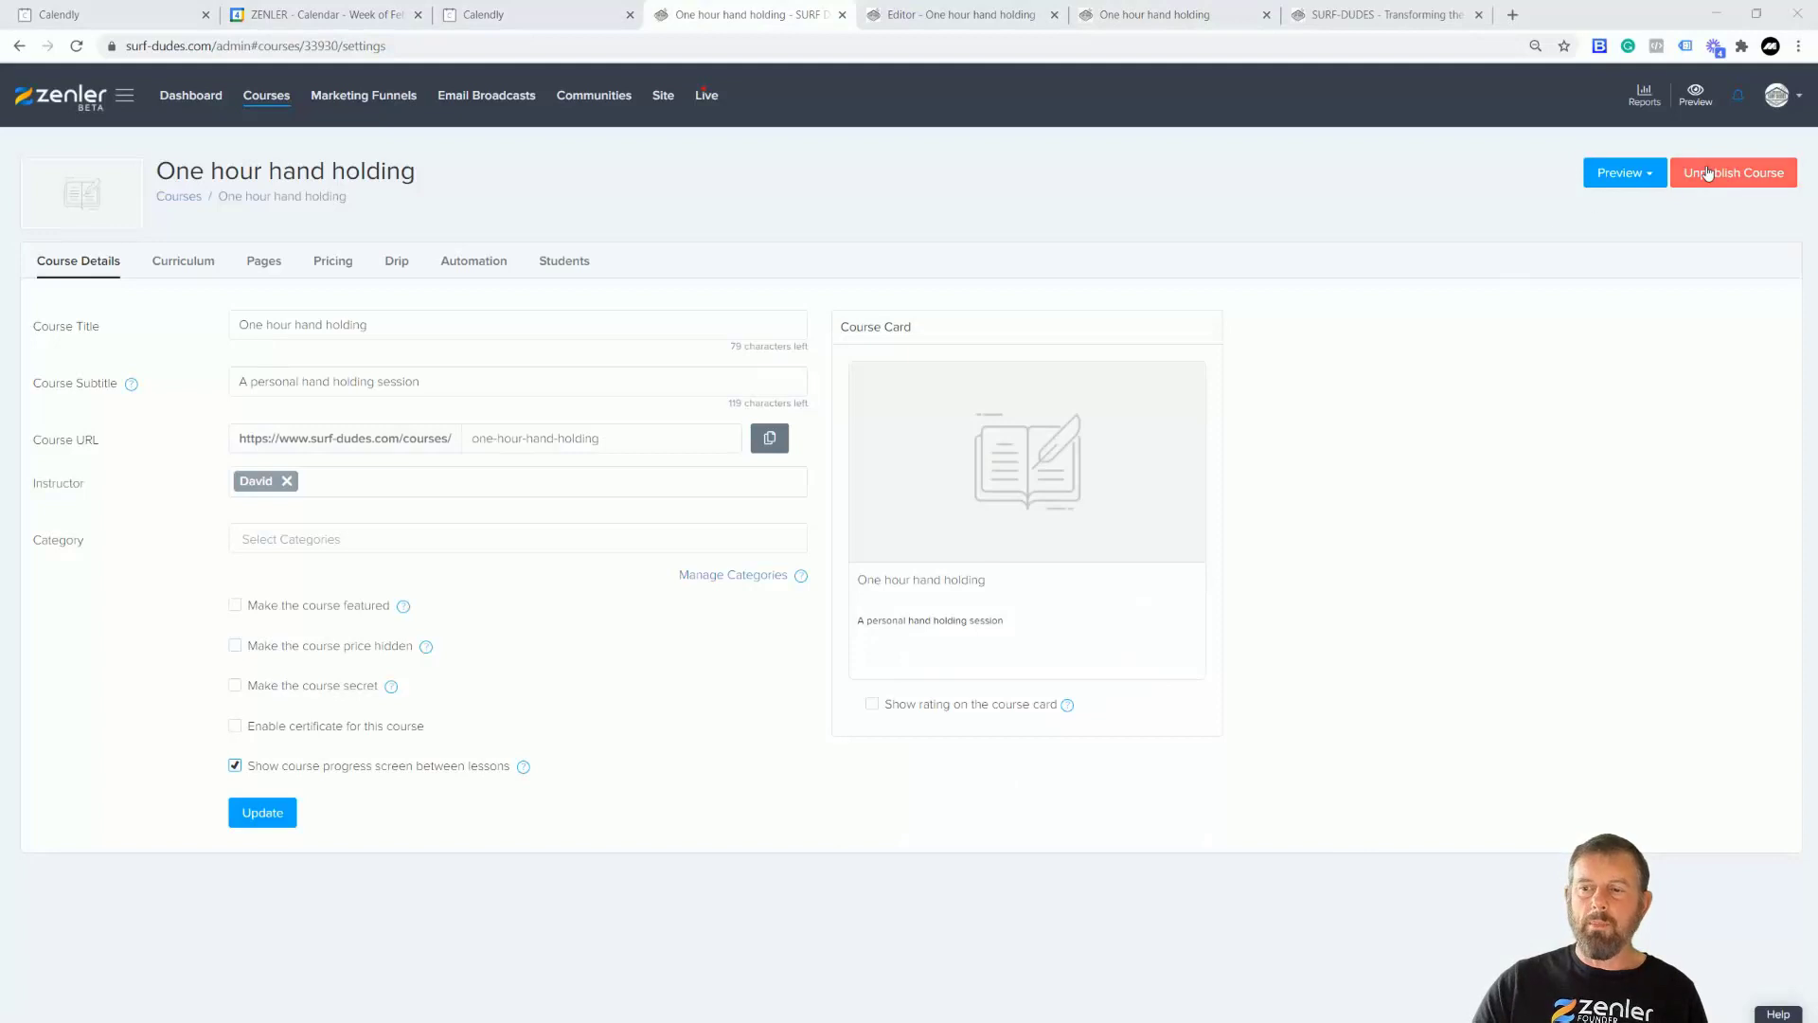
Load surf-dudes.com in a new incognito window and open the One Hour Hand Holding course from the home page
{"action": "mouse_move", "coordinate": [1078, 560]}
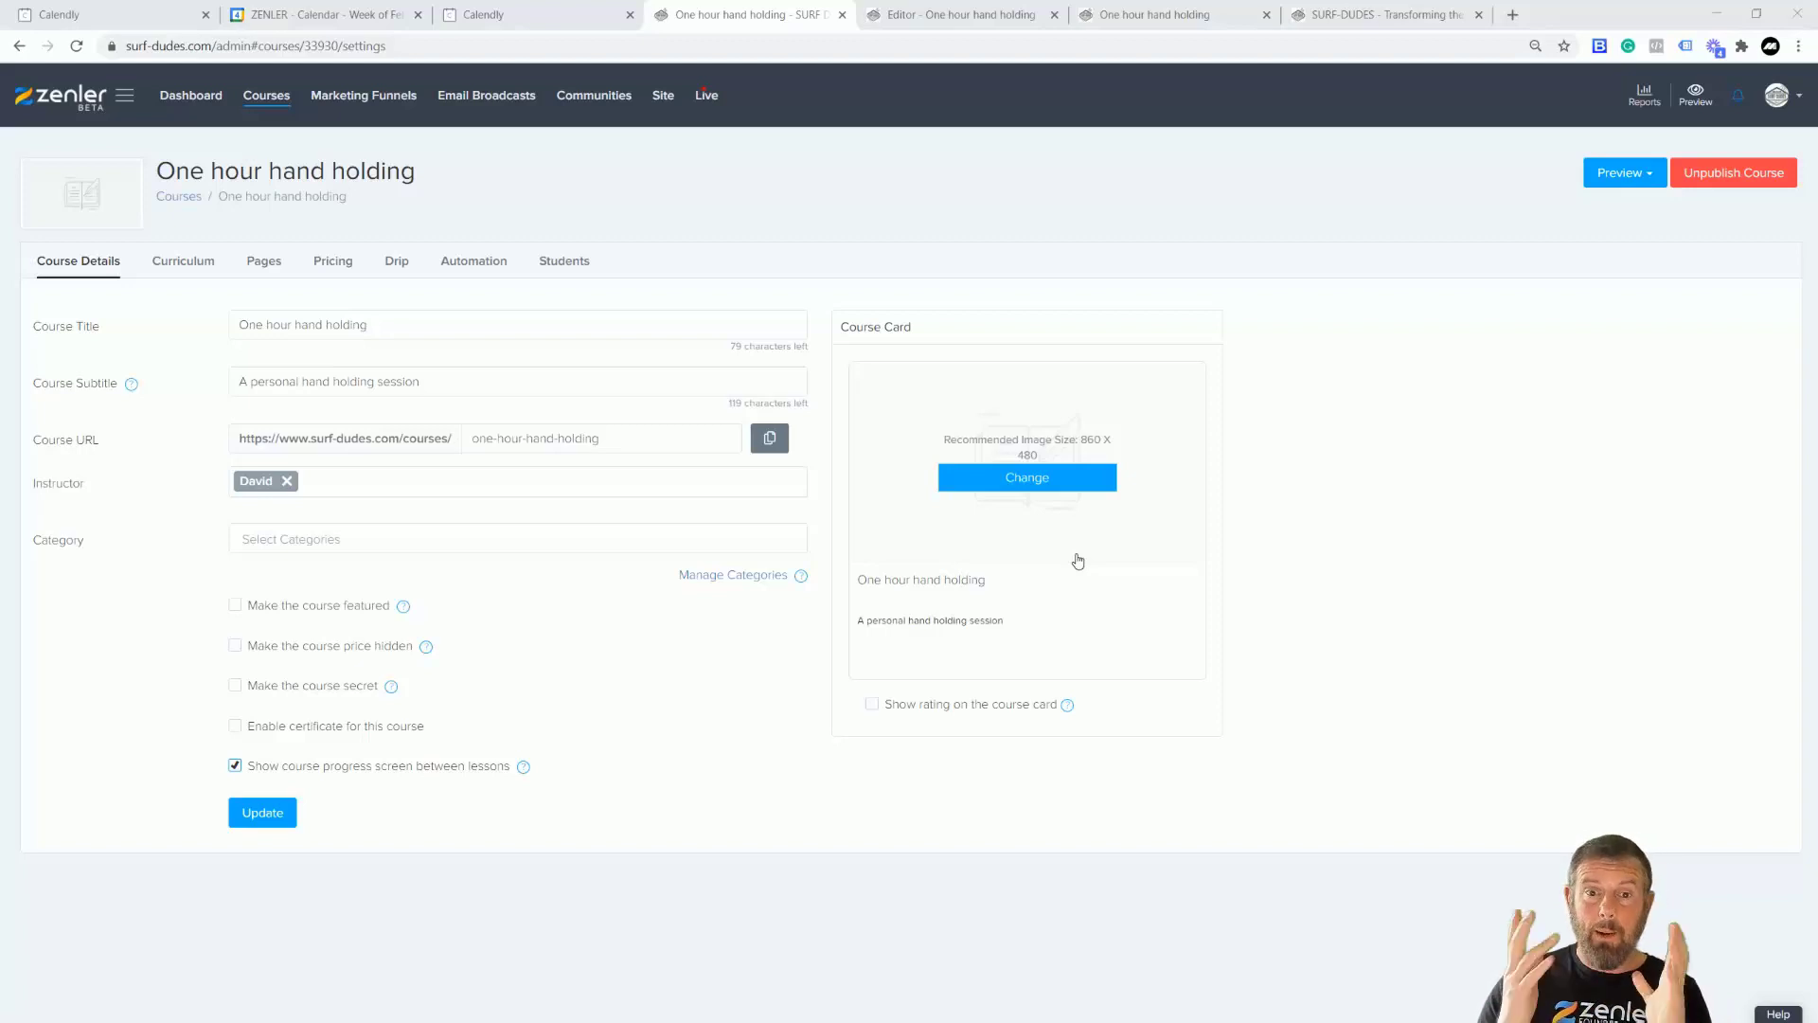
{"action": "left_click", "coordinate": [1798, 45]}
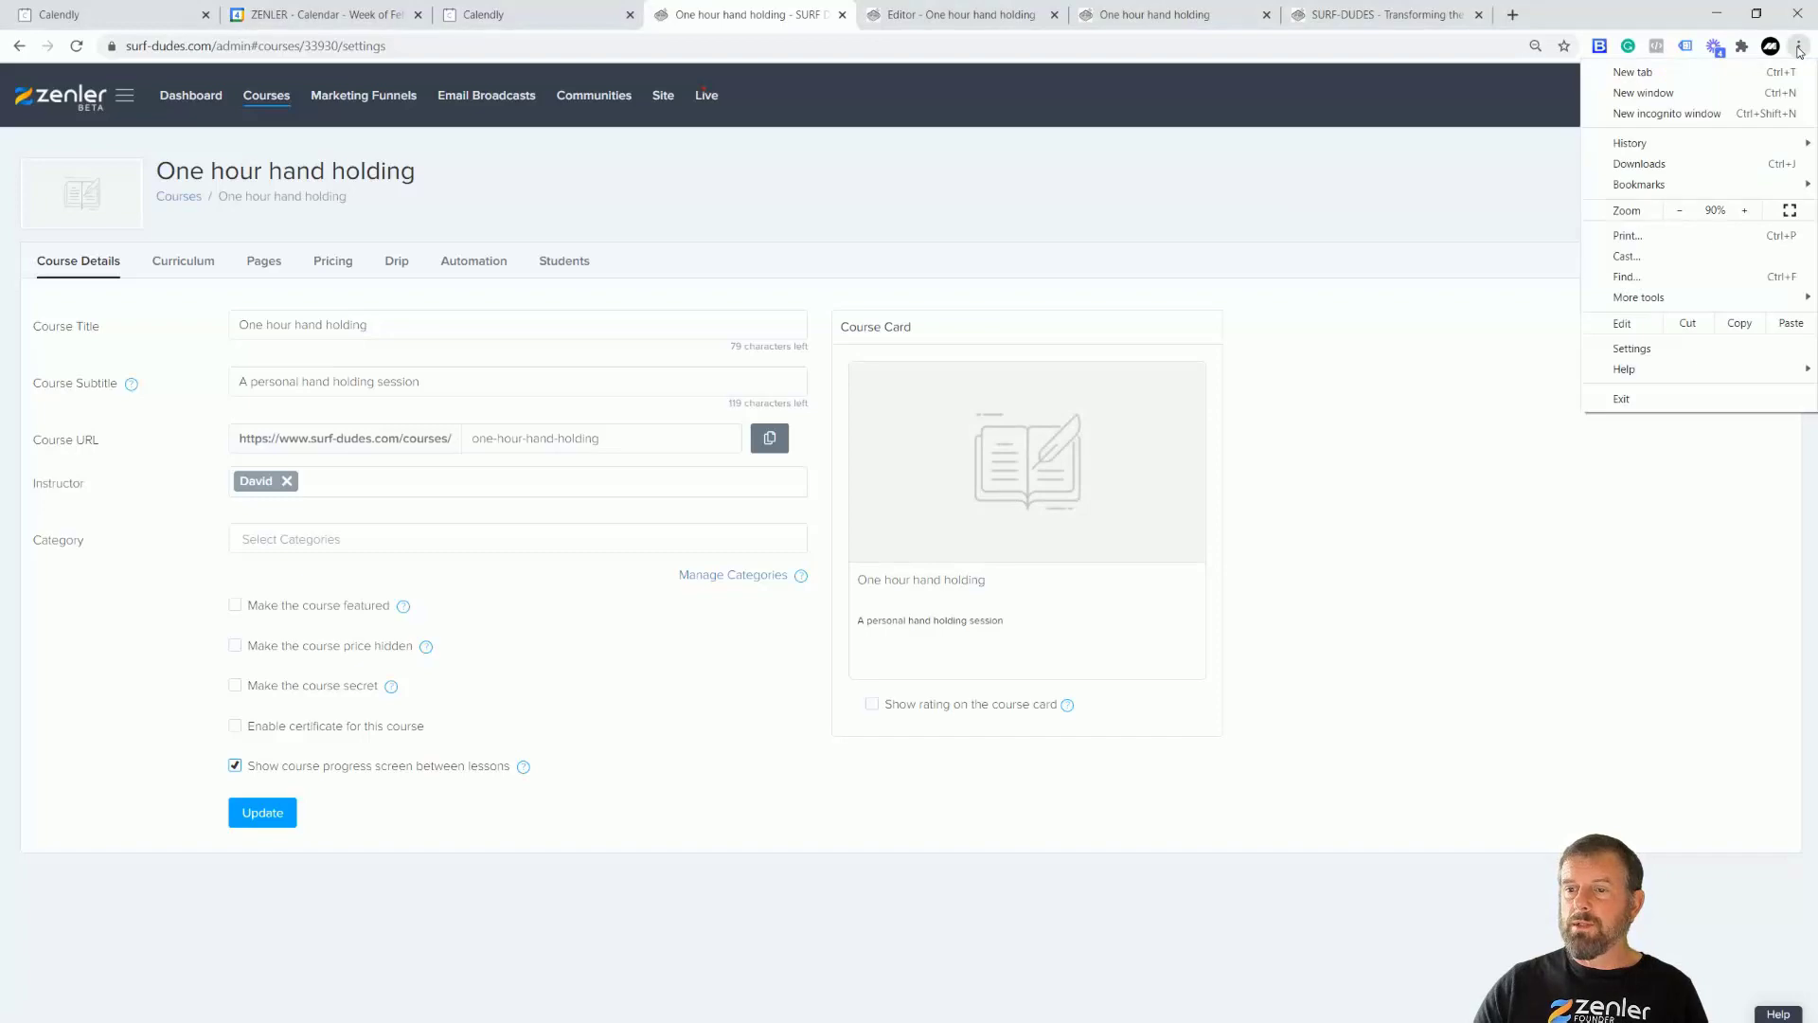
{"action": "left_click", "coordinate": [1658, 117]}
{"action": "type", "text": "https://www.surf-dudes.com/"}
{"action": "key", "text": "Return"}
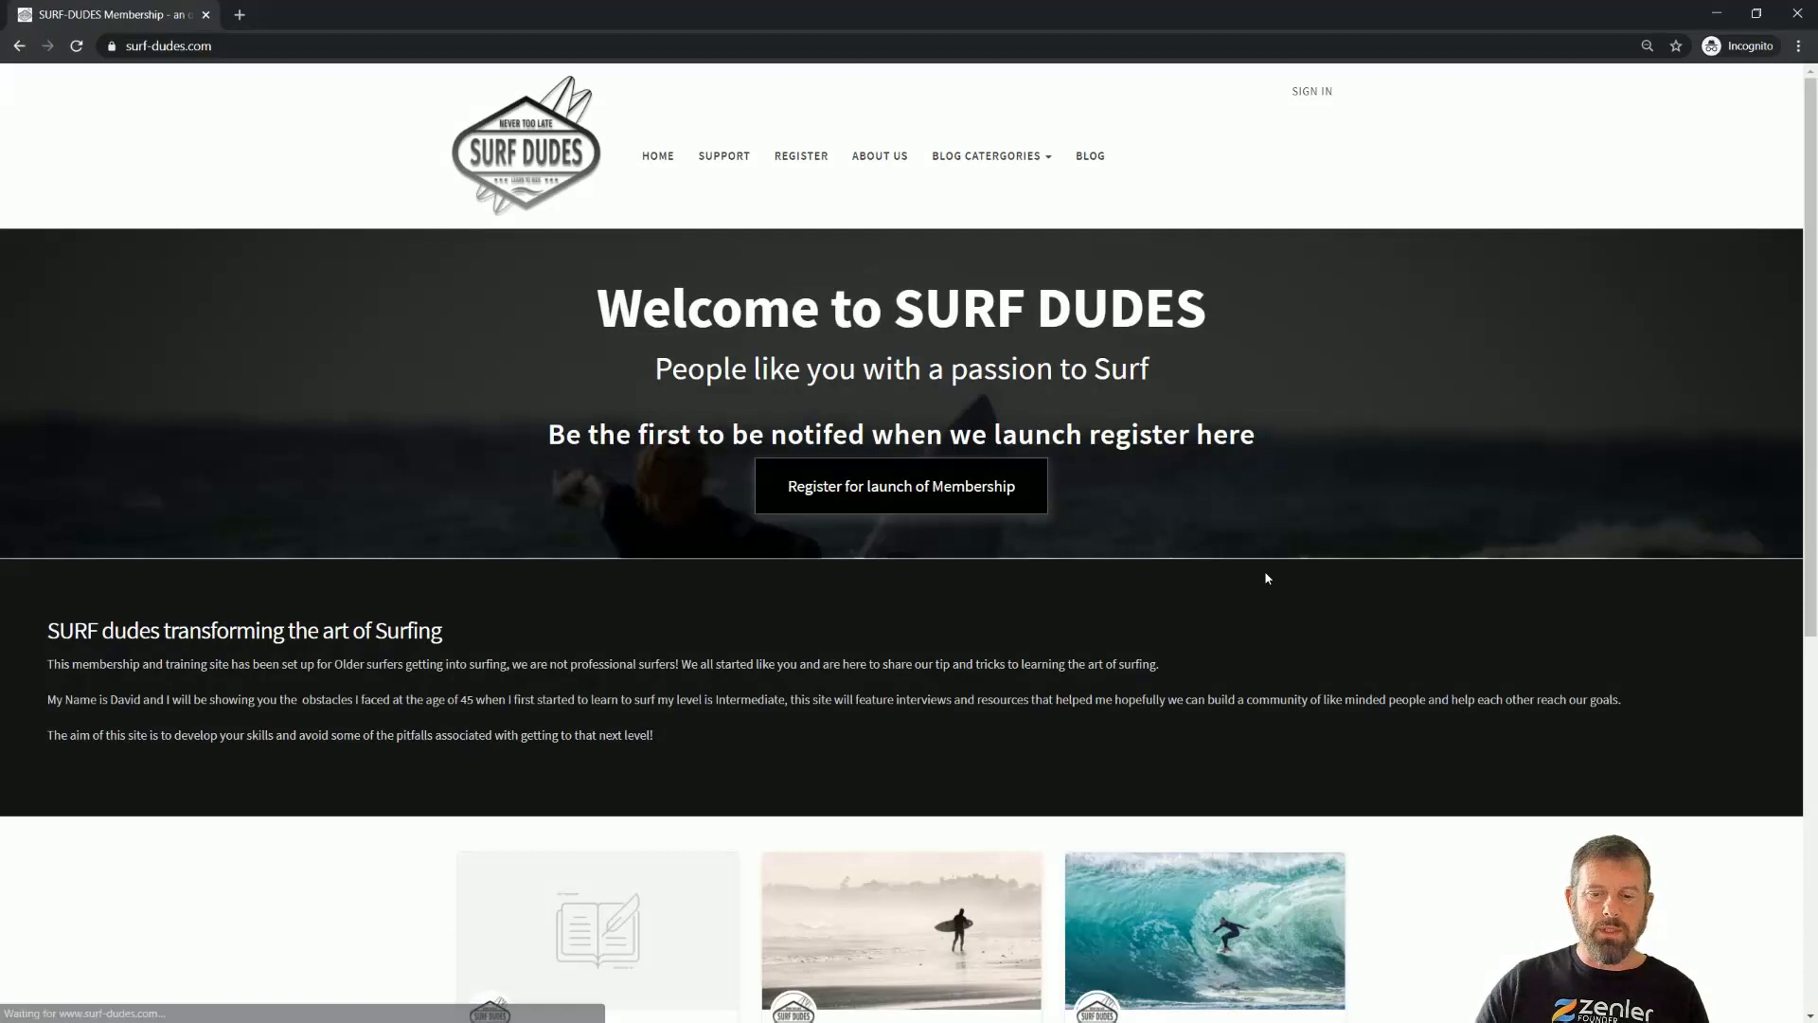
{"action": "scroll", "coordinate": [1267, 578], "scroll_direction": "down", "scroll_amount": 5}
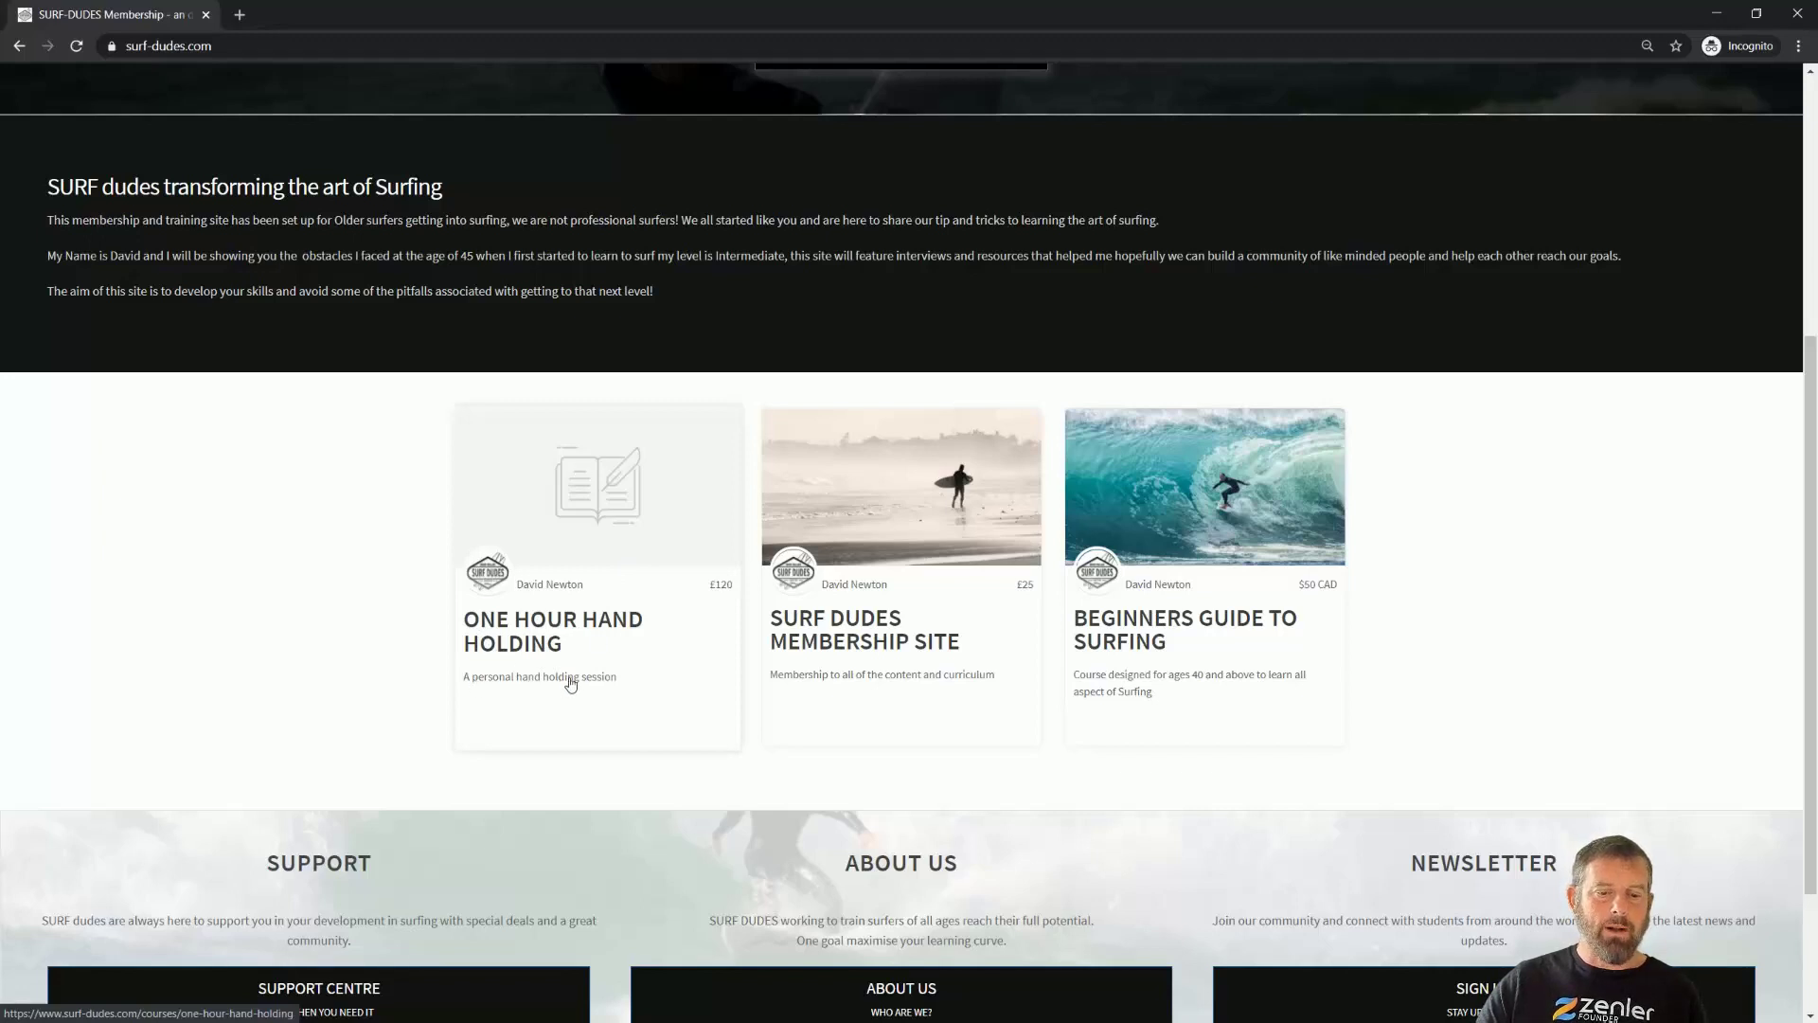
{"action": "left_click", "coordinate": [630, 499]}
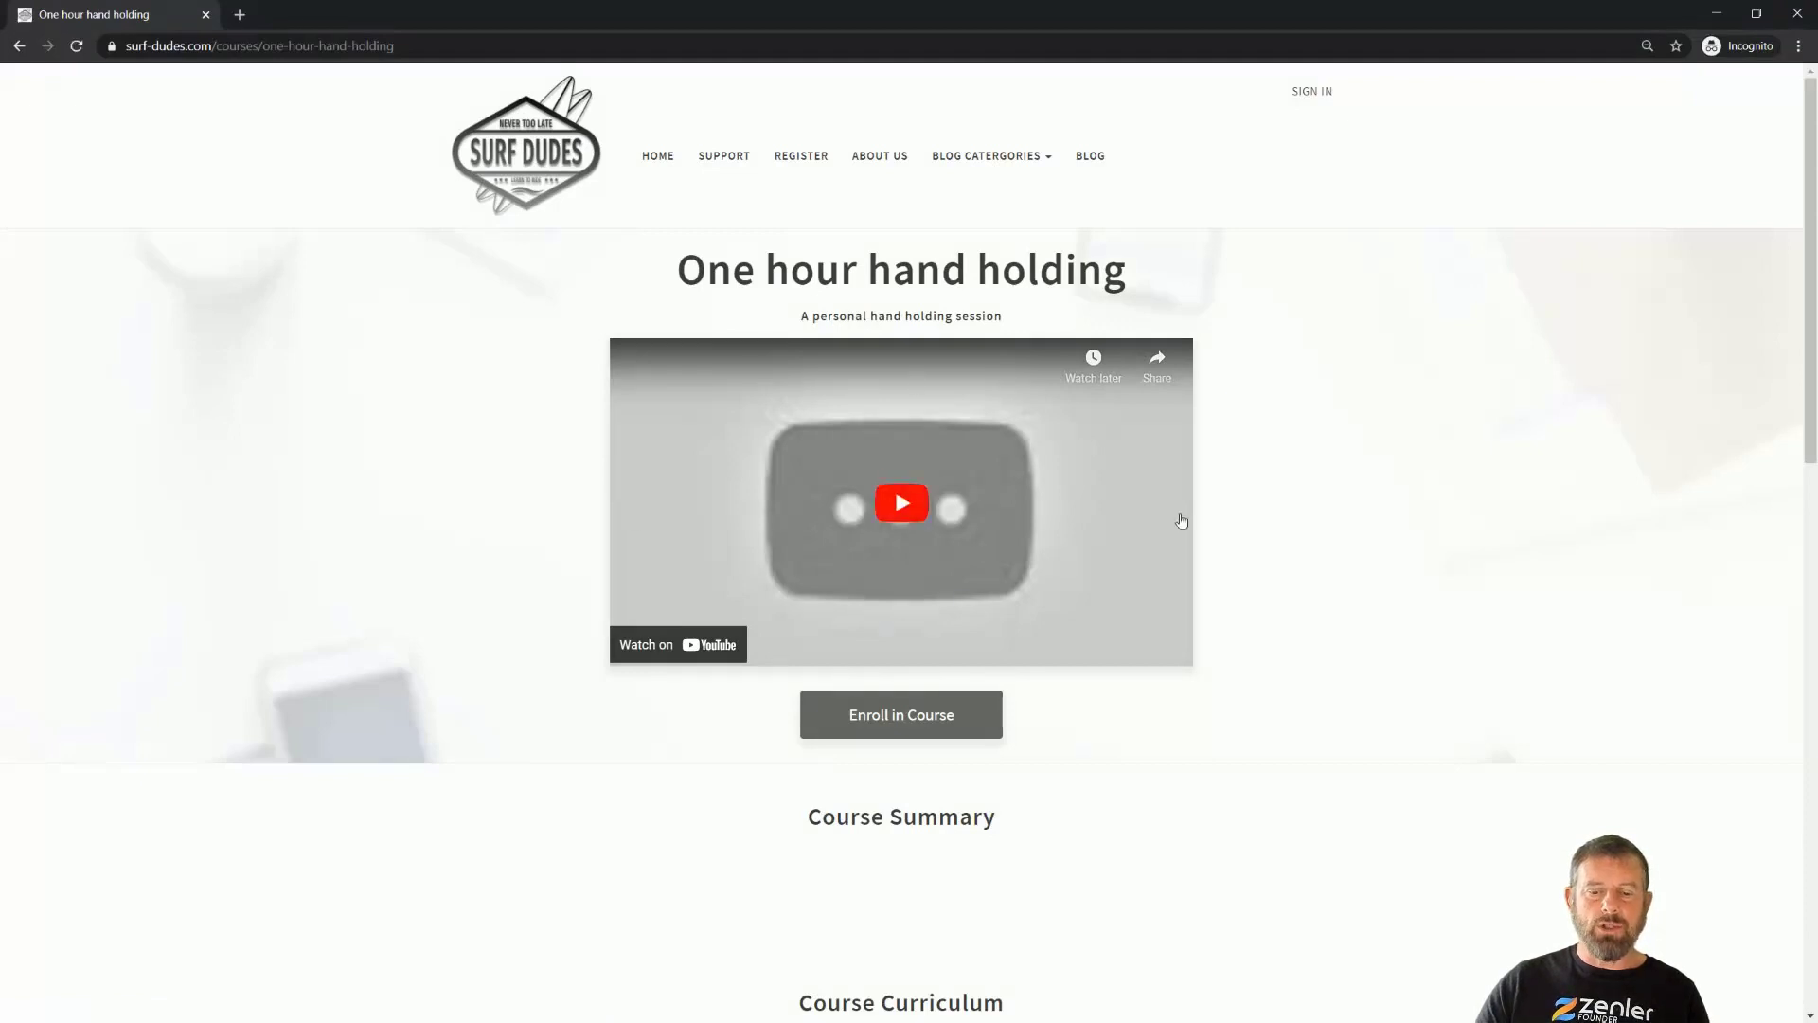
Review the course sales page and open the checkout for the 1 One Personal Session plan
{"action": "scroll", "coordinate": [1250, 516], "scroll_direction": "down", "scroll_amount": 3}
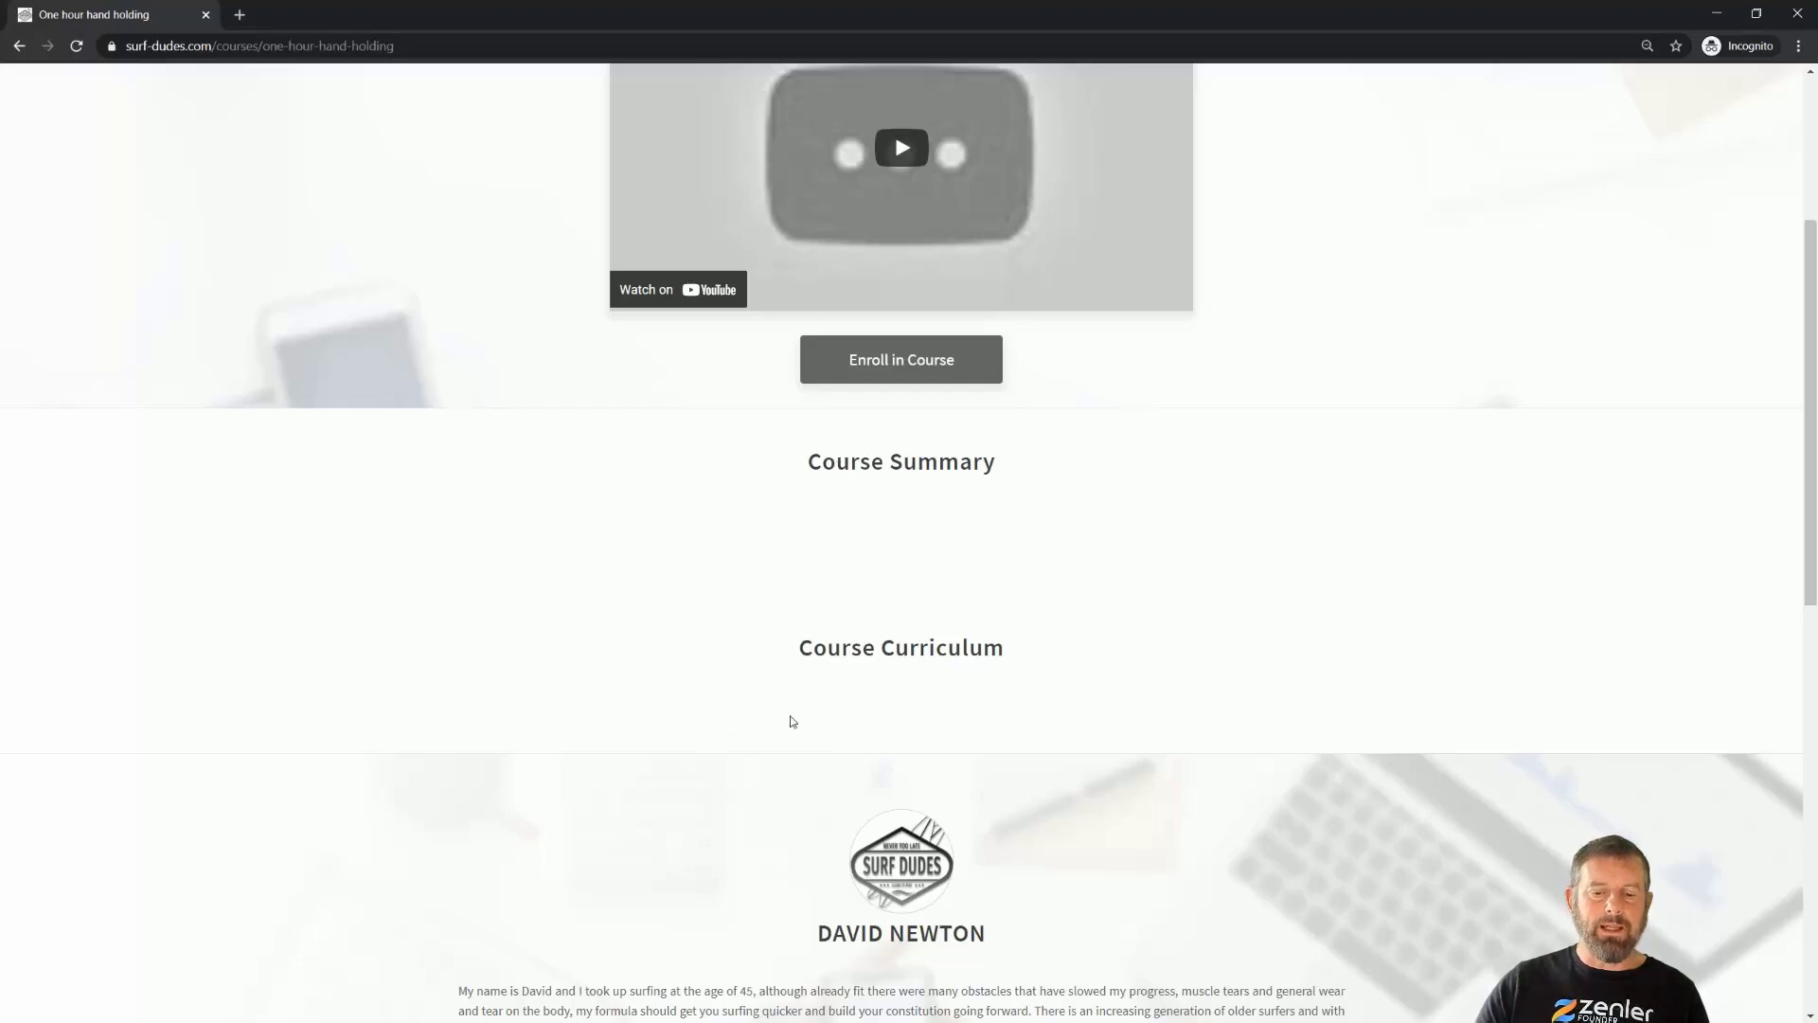
{"action": "scroll", "coordinate": [1190, 625], "scroll_direction": "down", "scroll_amount": 4}
{"action": "scroll", "coordinate": [1194, 637], "scroll_direction": "up", "scroll_amount": 1}
{"action": "scroll", "coordinate": [1202, 637], "scroll_direction": "down", "scroll_amount": 2}
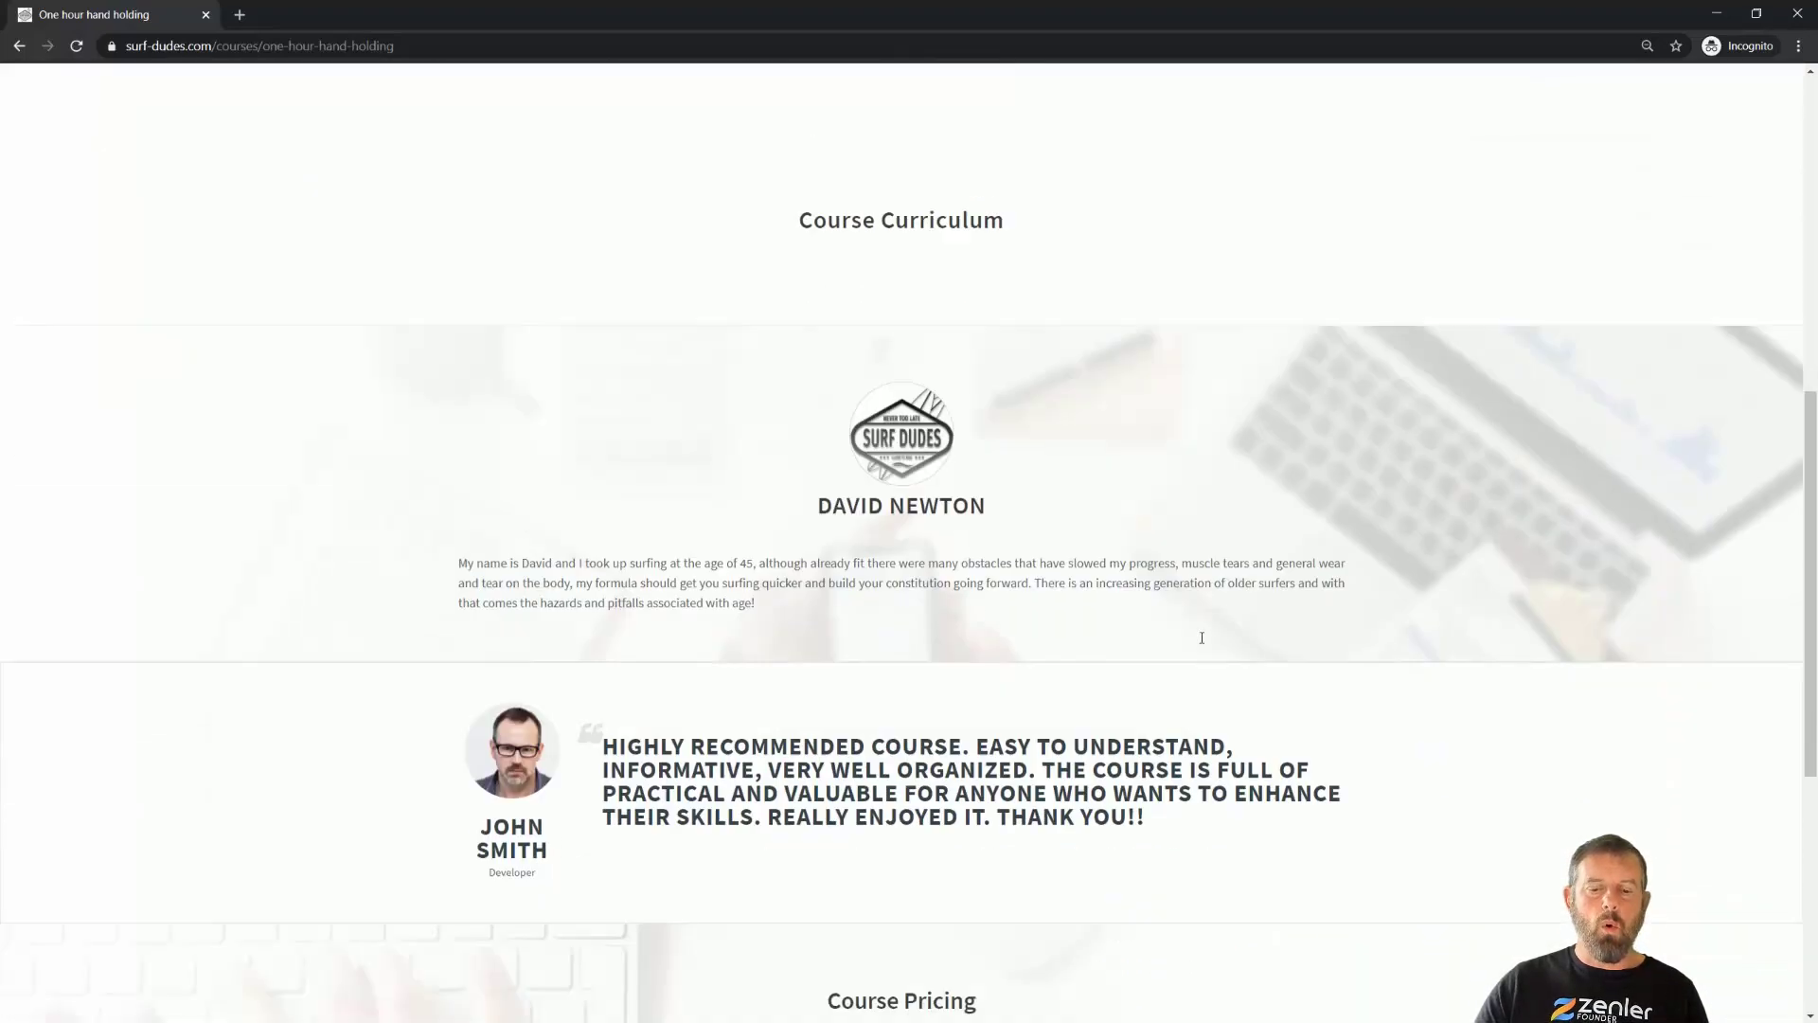
{"action": "scroll", "coordinate": [1202, 637], "scroll_direction": "down", "scroll_amount": 6}
{"action": "scroll", "coordinate": [1200, 641], "scroll_direction": "up", "scroll_amount": 6}
{"action": "scroll", "coordinate": [1201, 641], "scroll_direction": "down", "scroll_amount": 6}
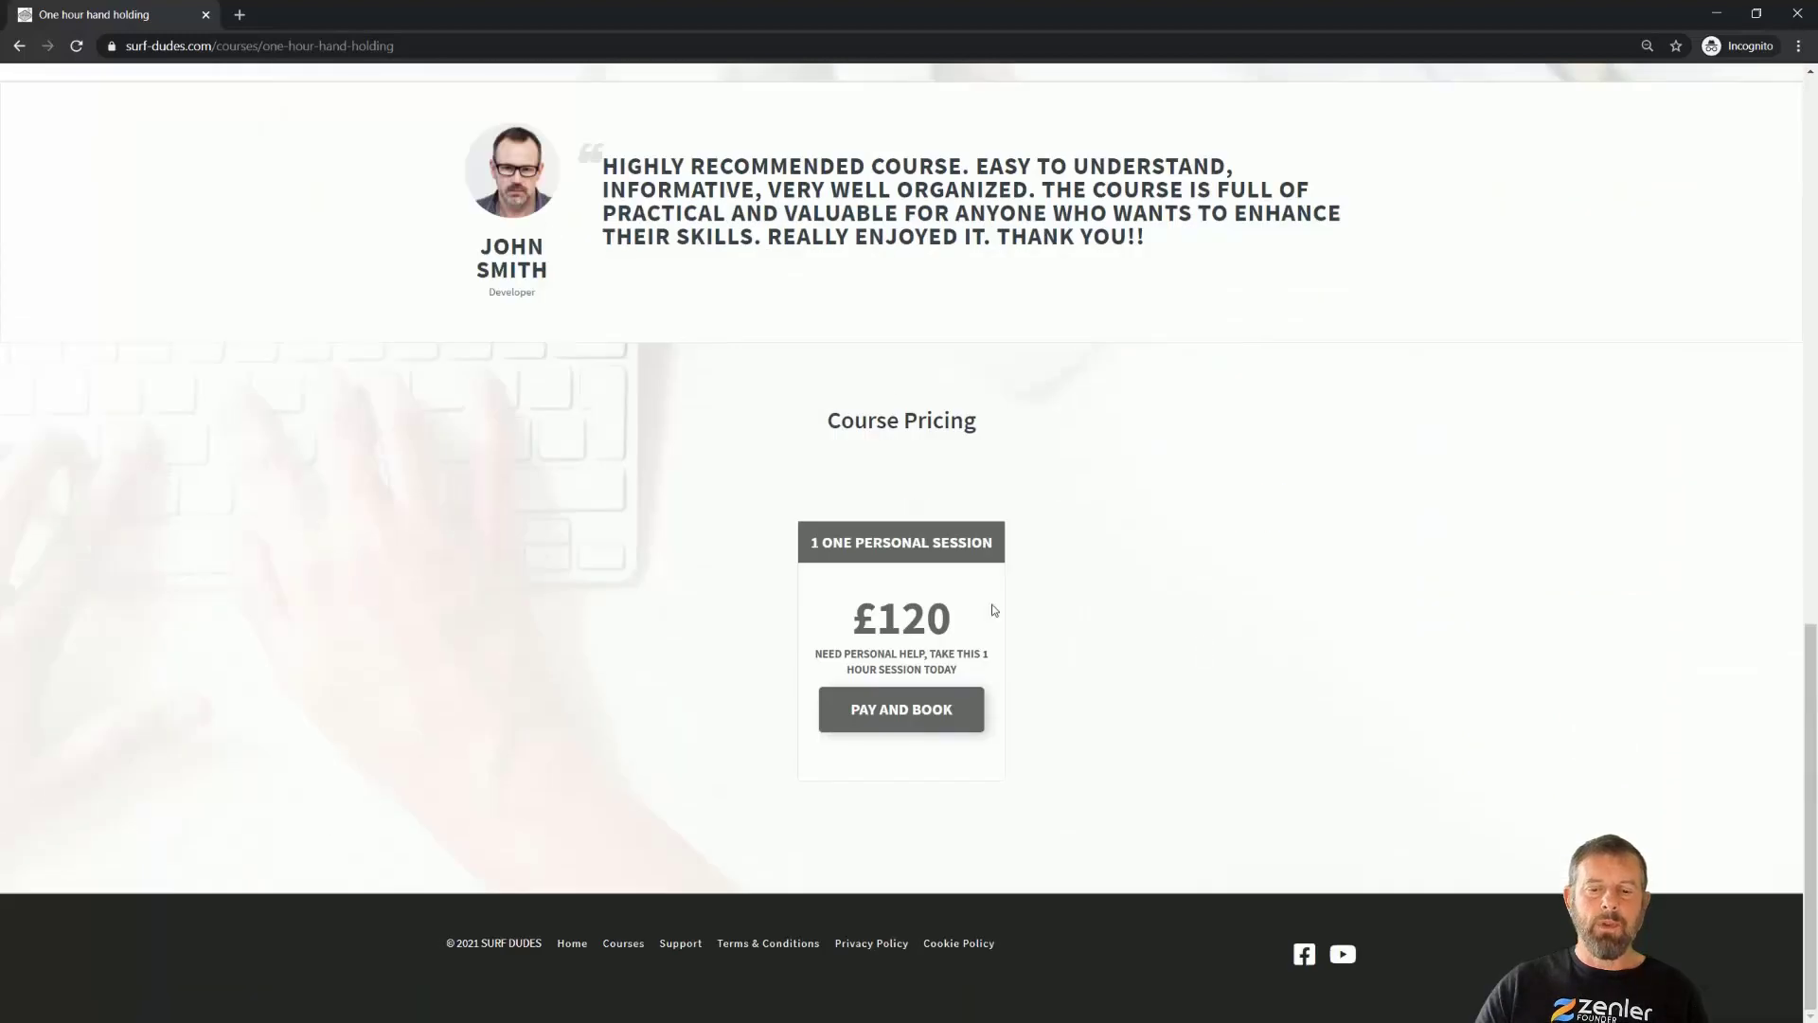
{"action": "left_click", "coordinate": [904, 719]}
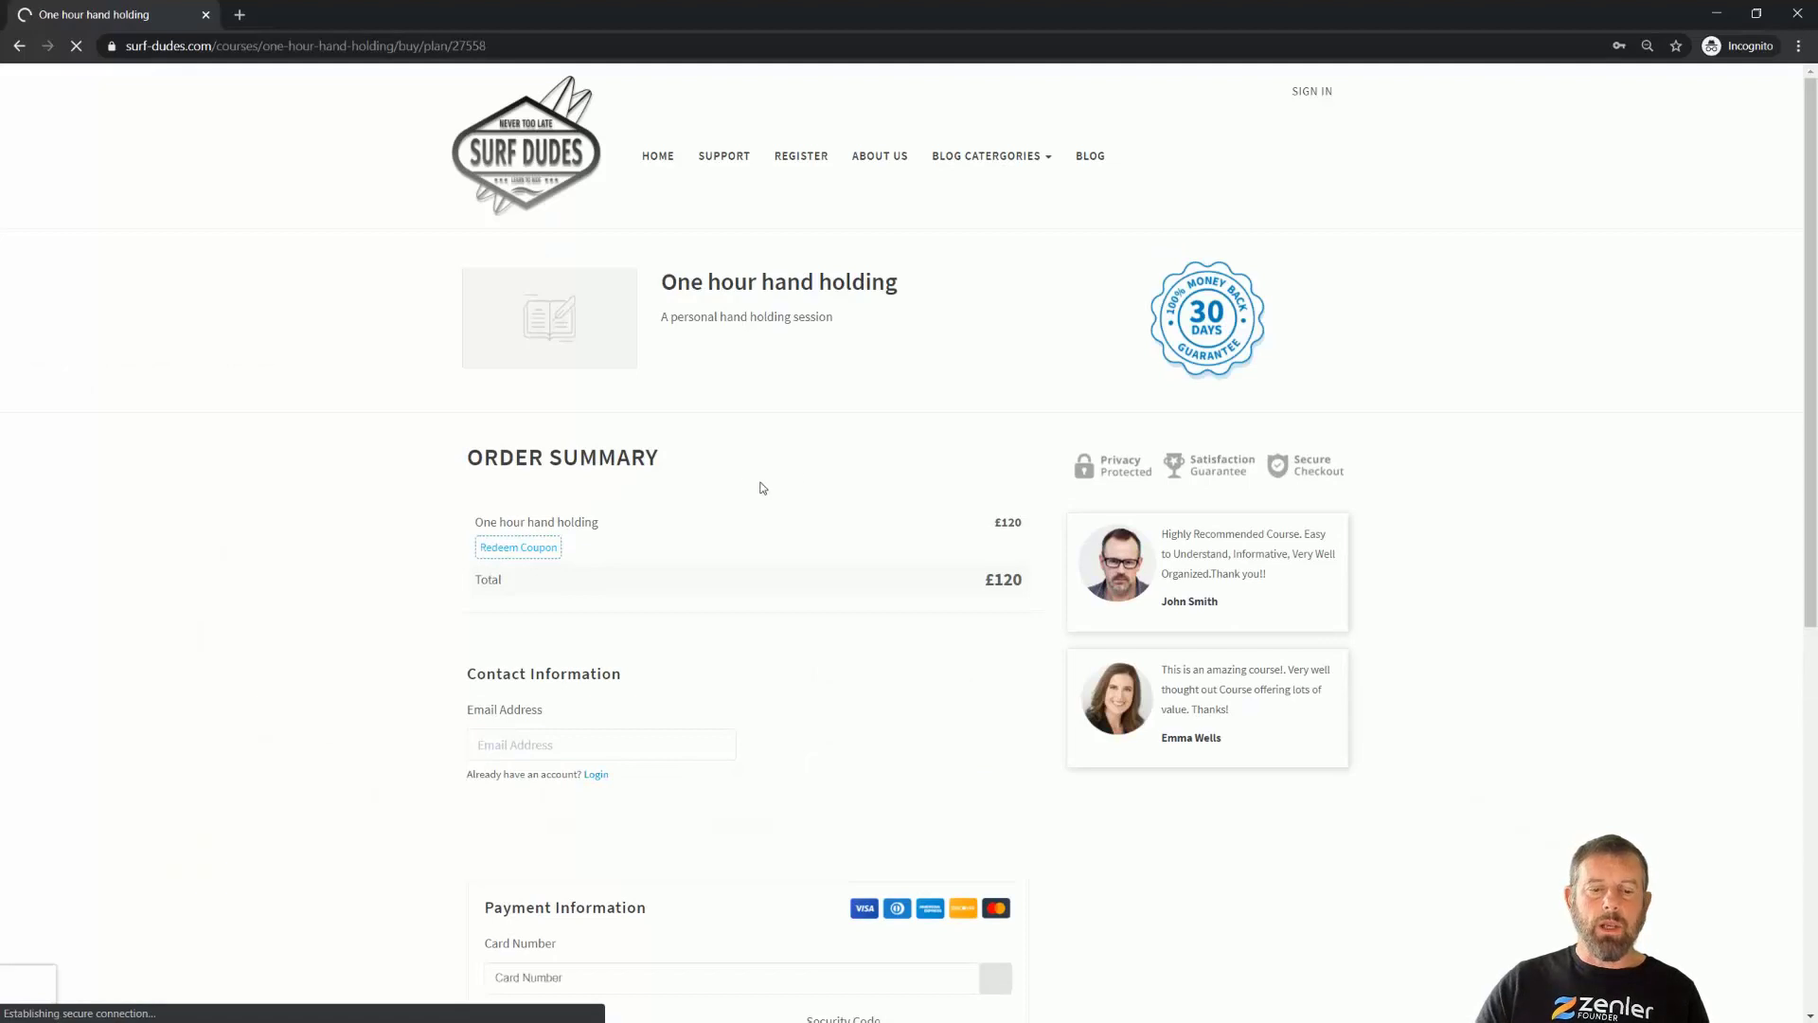
Examine the checkout page's order summary, contact fields, and card and PayPal payment options
{"action": "scroll", "coordinate": [786, 644], "scroll_direction": "down", "scroll_amount": 3}
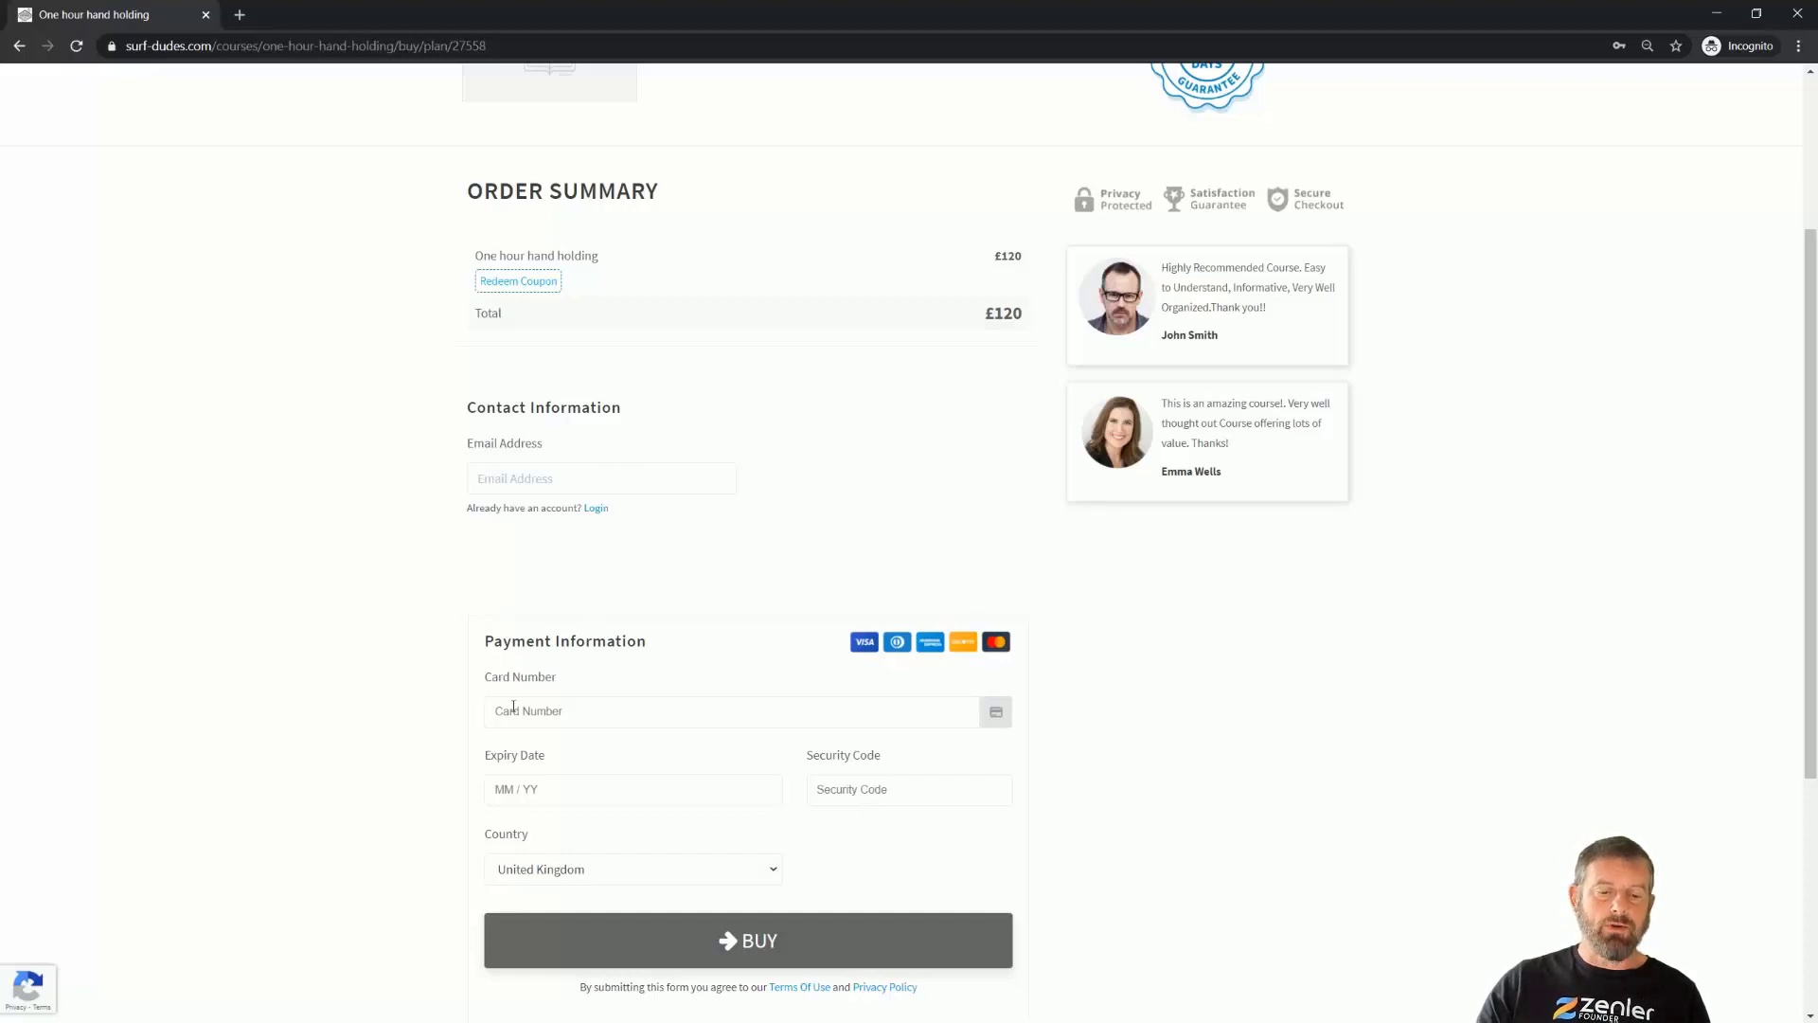
{"action": "scroll", "coordinate": [1394, 623], "scroll_direction": "up", "scroll_amount": 3}
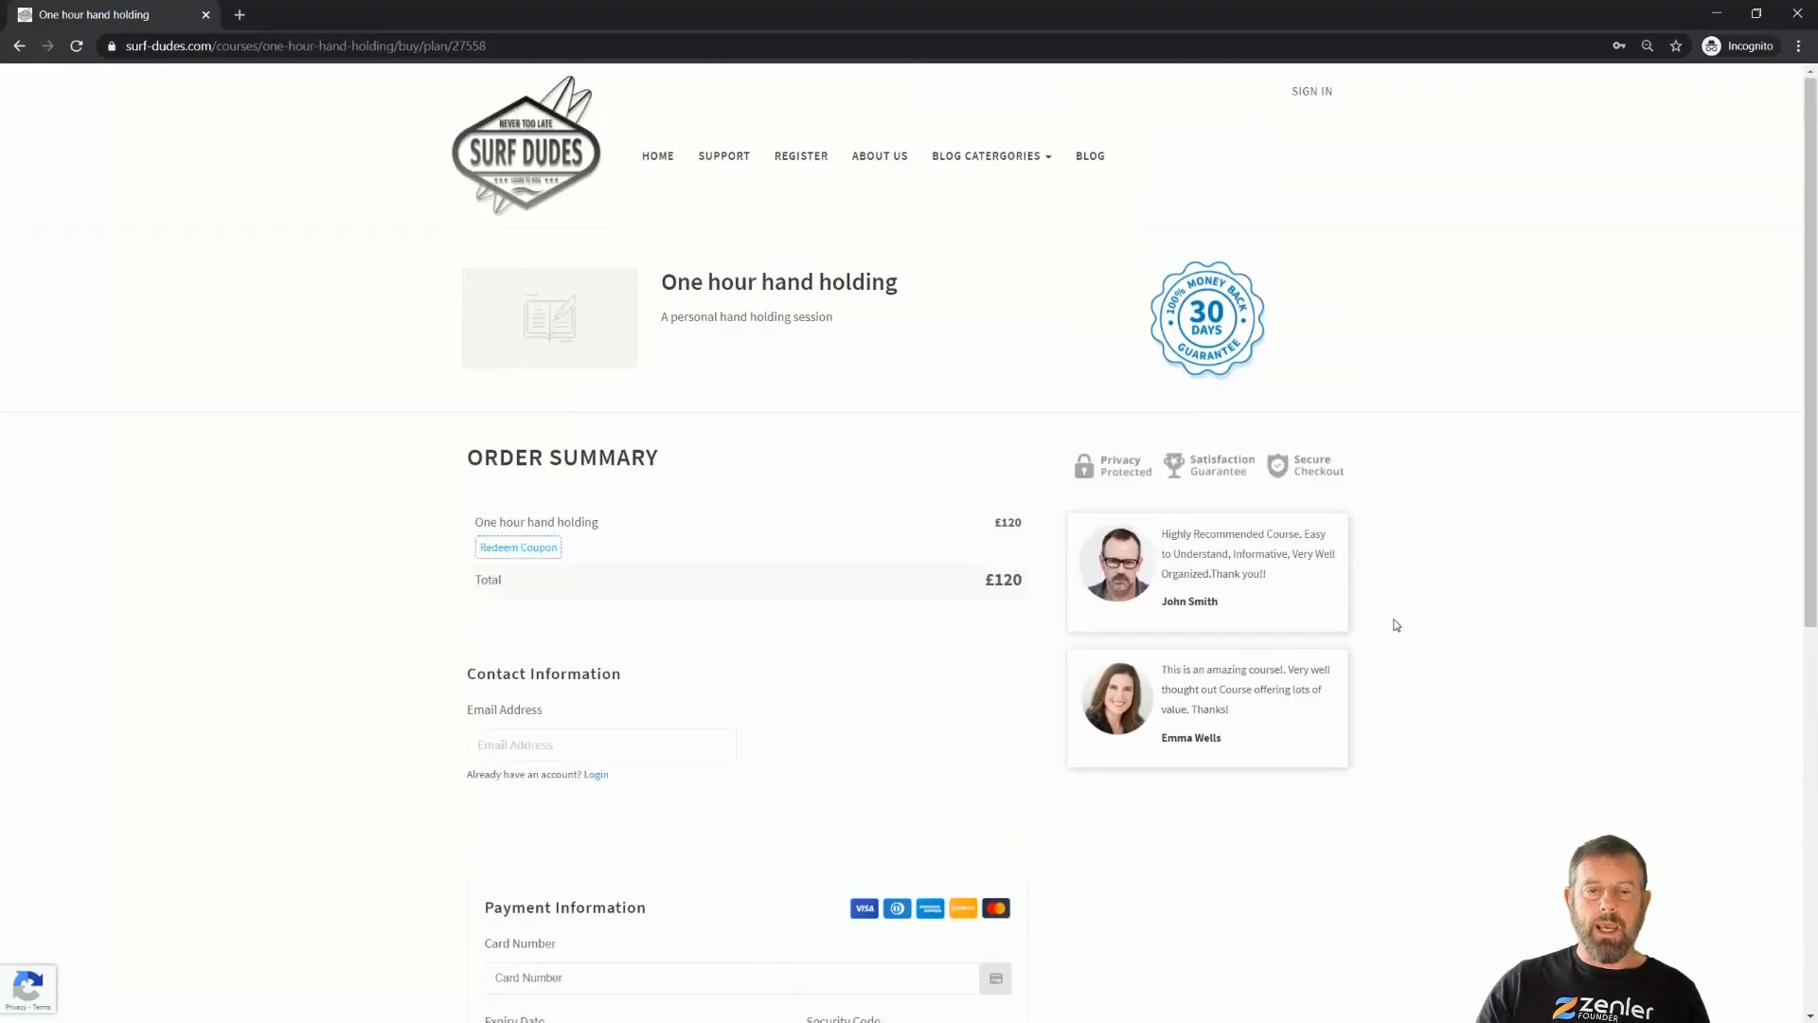
{"action": "scroll", "coordinate": [1394, 623], "scroll_direction": "down", "scroll_amount": 5}
{"action": "scroll", "coordinate": [1174, 719], "scroll_direction": "down", "scroll_amount": 3}
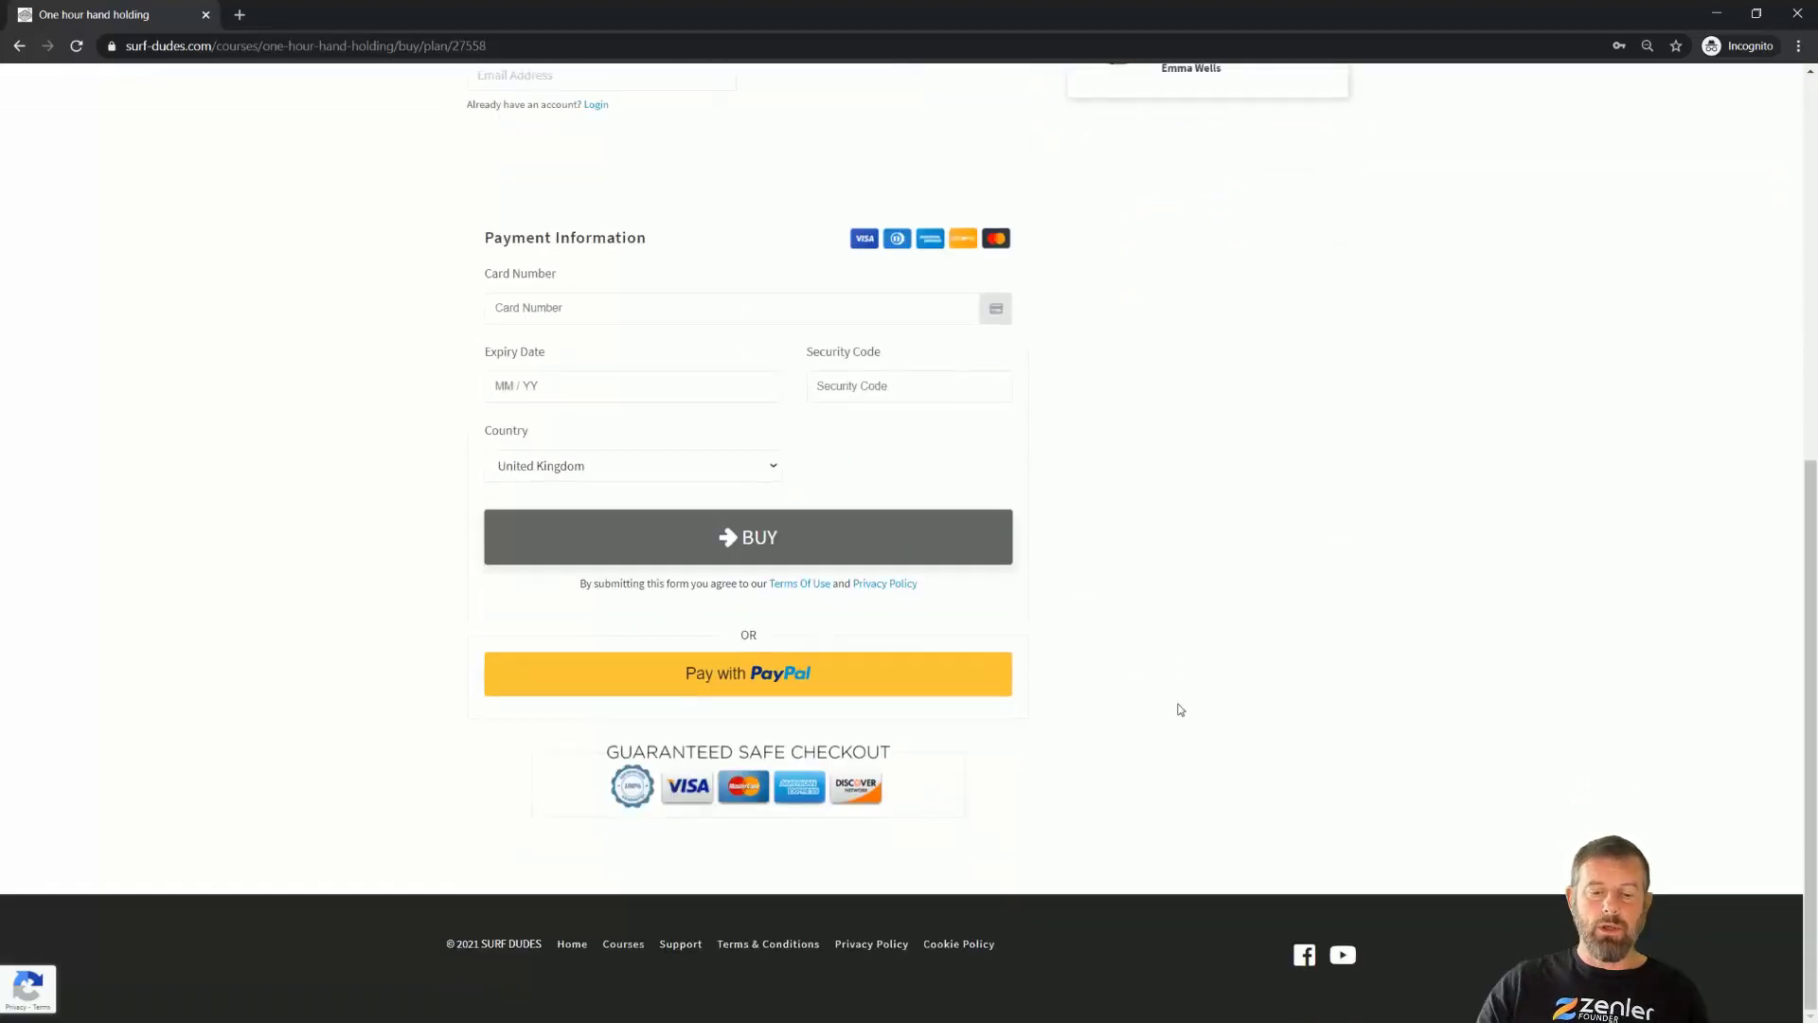
{"action": "scroll", "coordinate": [1177, 710], "scroll_direction": "up", "scroll_amount": 6}
{"action": "scroll", "coordinate": [1283, 620], "scroll_direction": "down", "scroll_amount": 3}
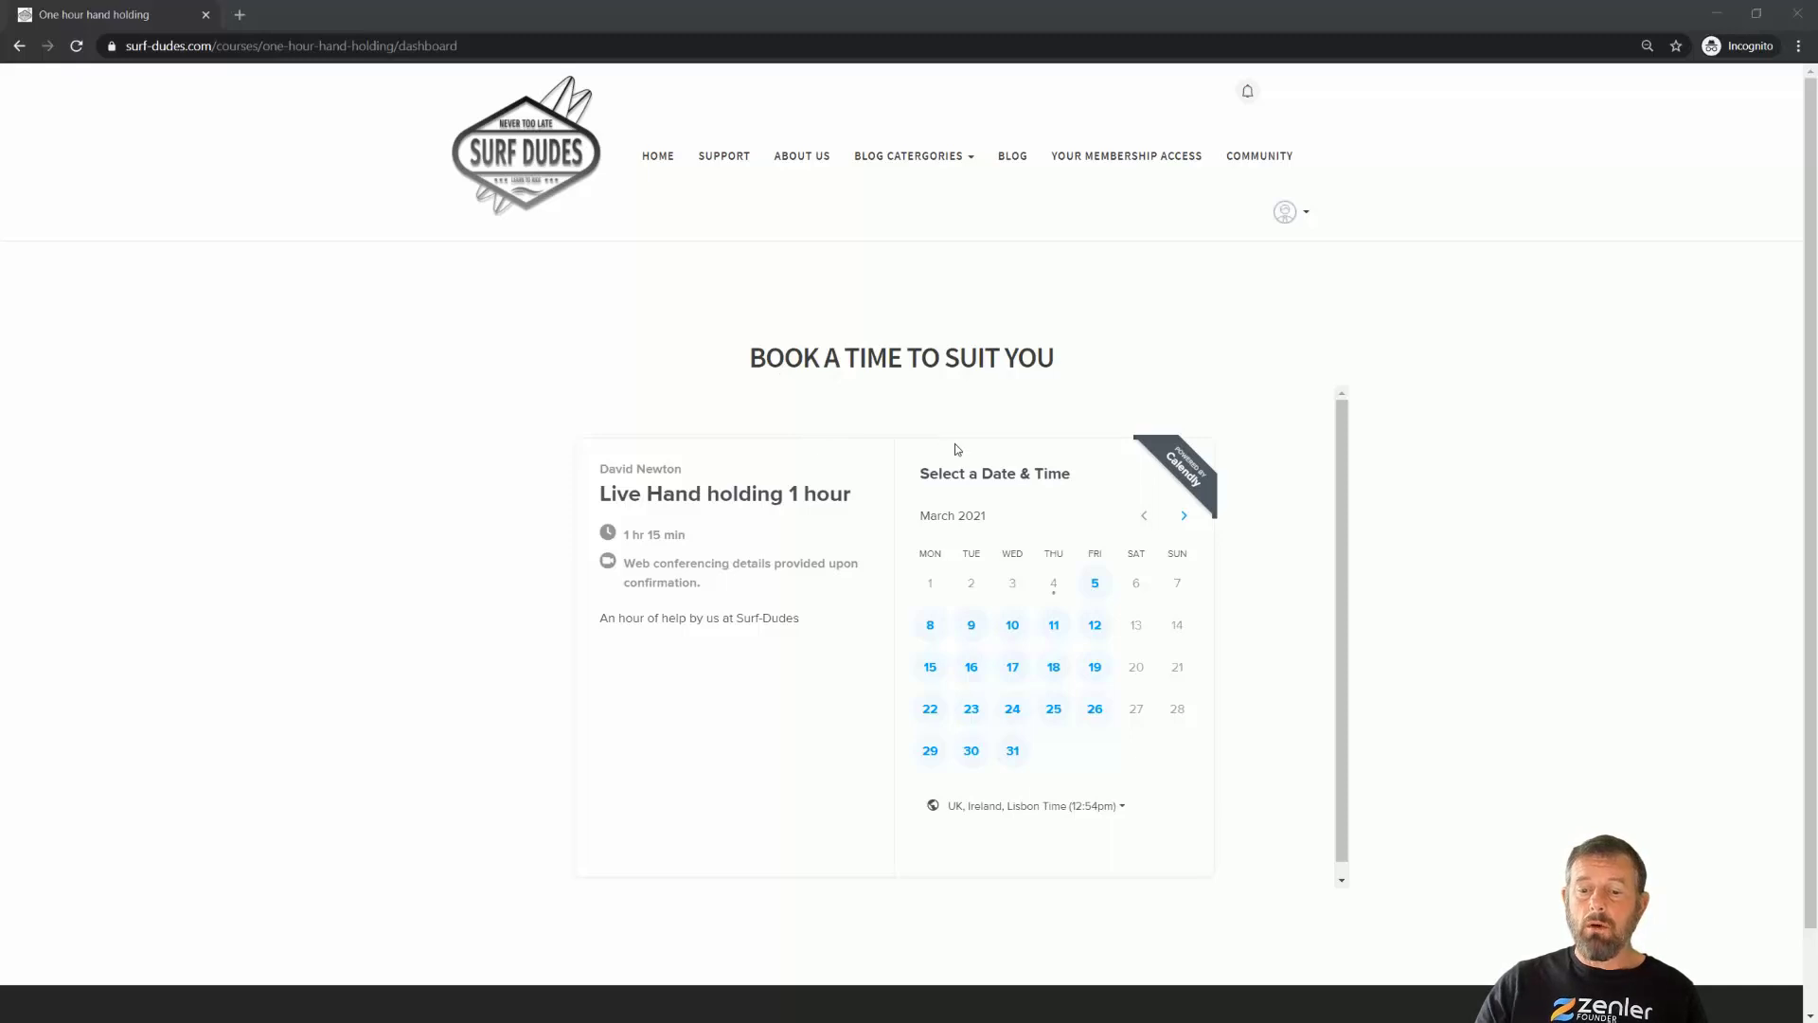
Choose Tuesday, March 9, 2021 at 10:00am in the embedded booking calendar and confirm the slot
{"action": "left_click", "coordinate": [967, 627]}
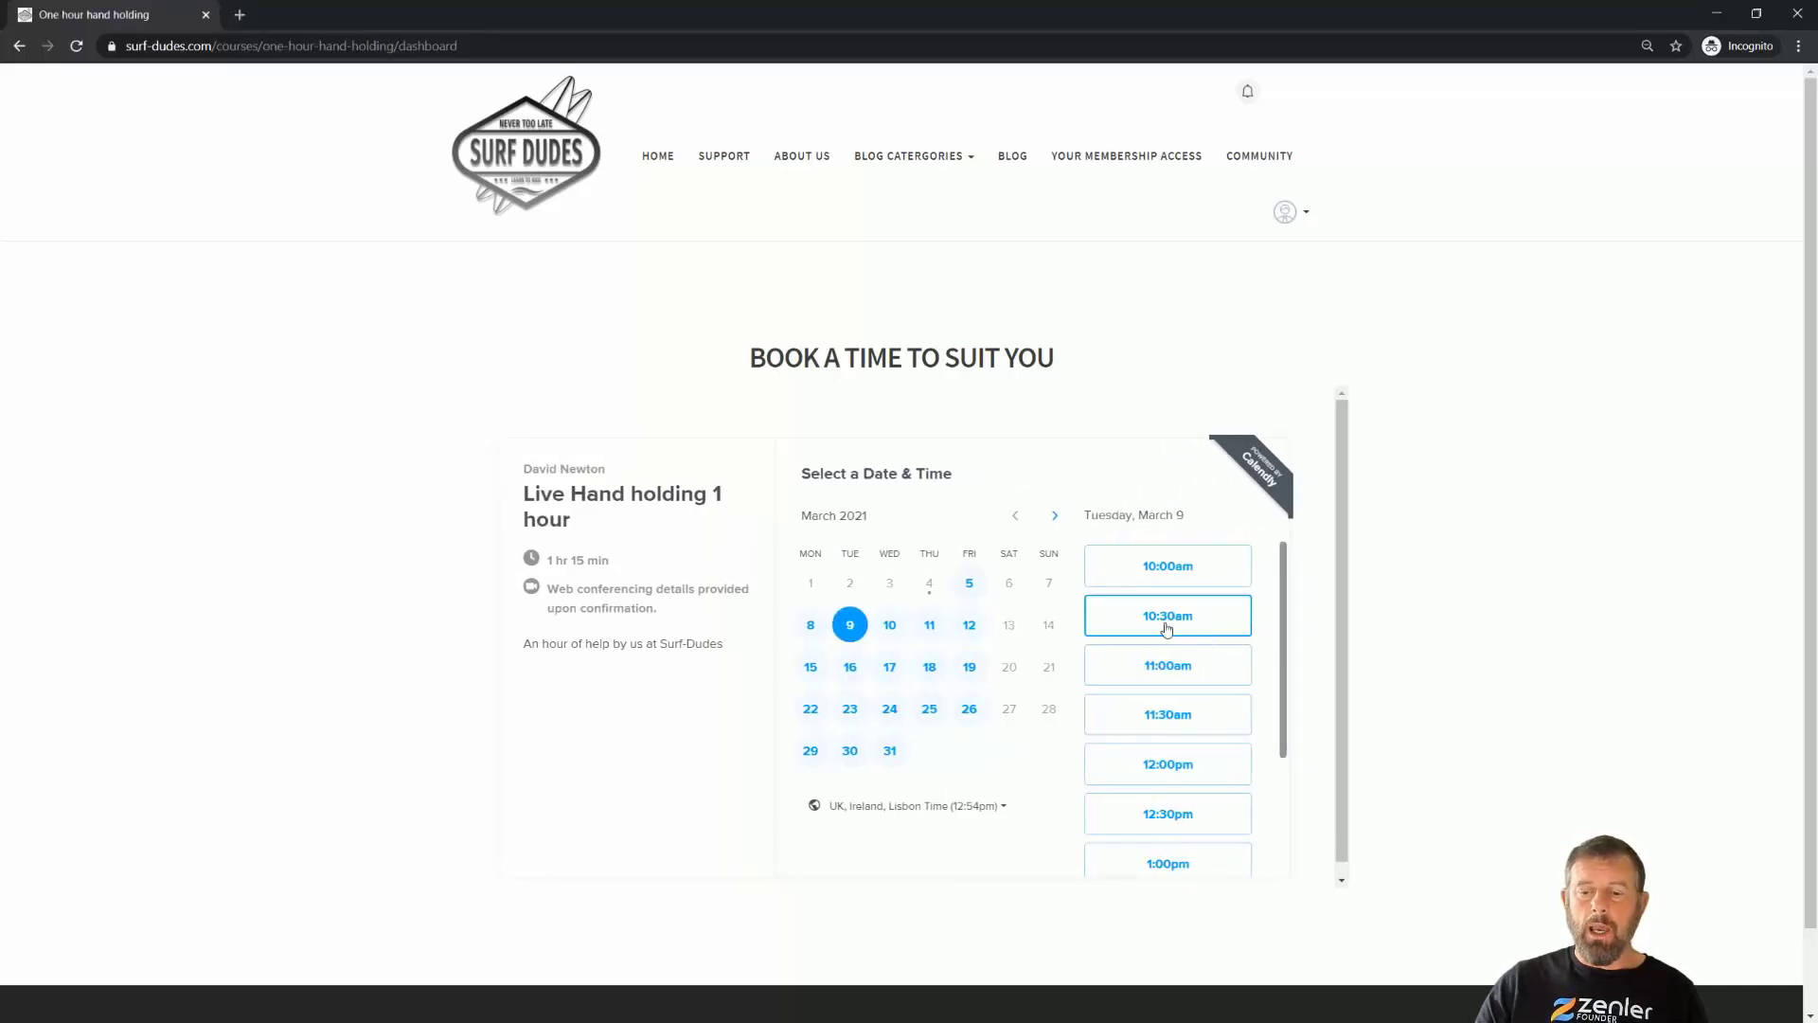
{"action": "left_click", "coordinate": [1170, 574]}
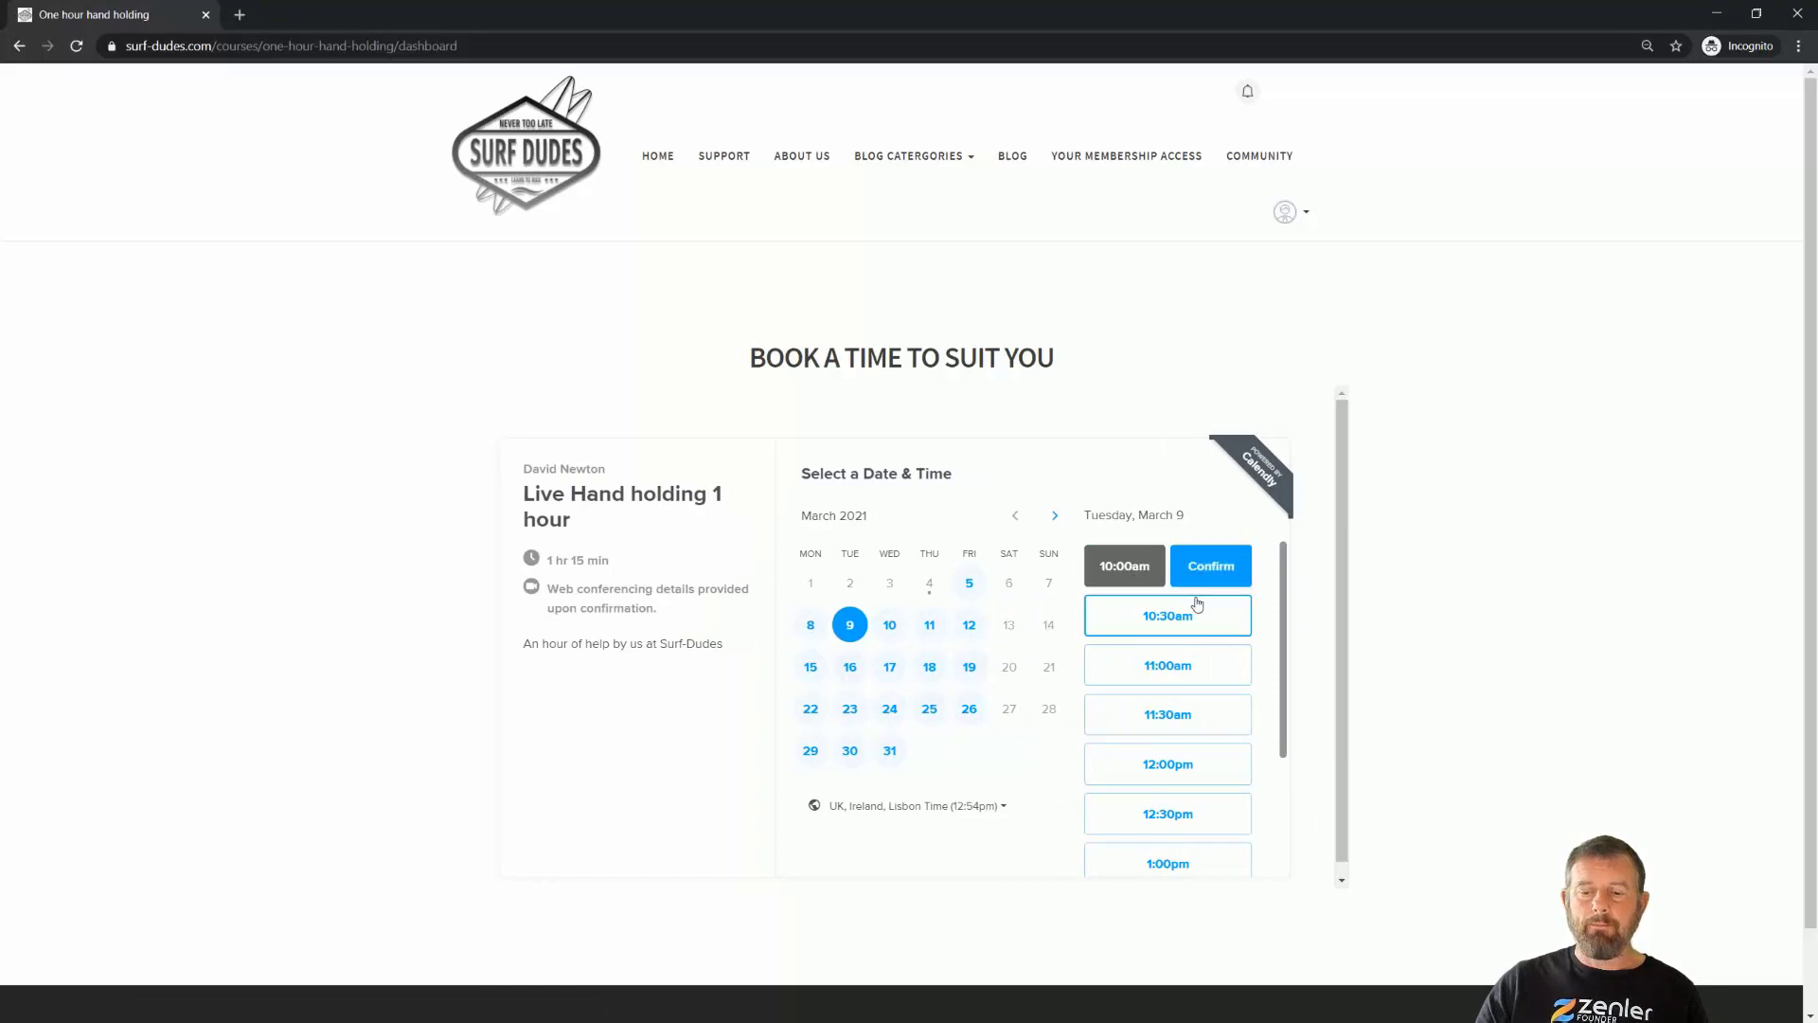
{"action": "left_click", "coordinate": [1212, 571]}
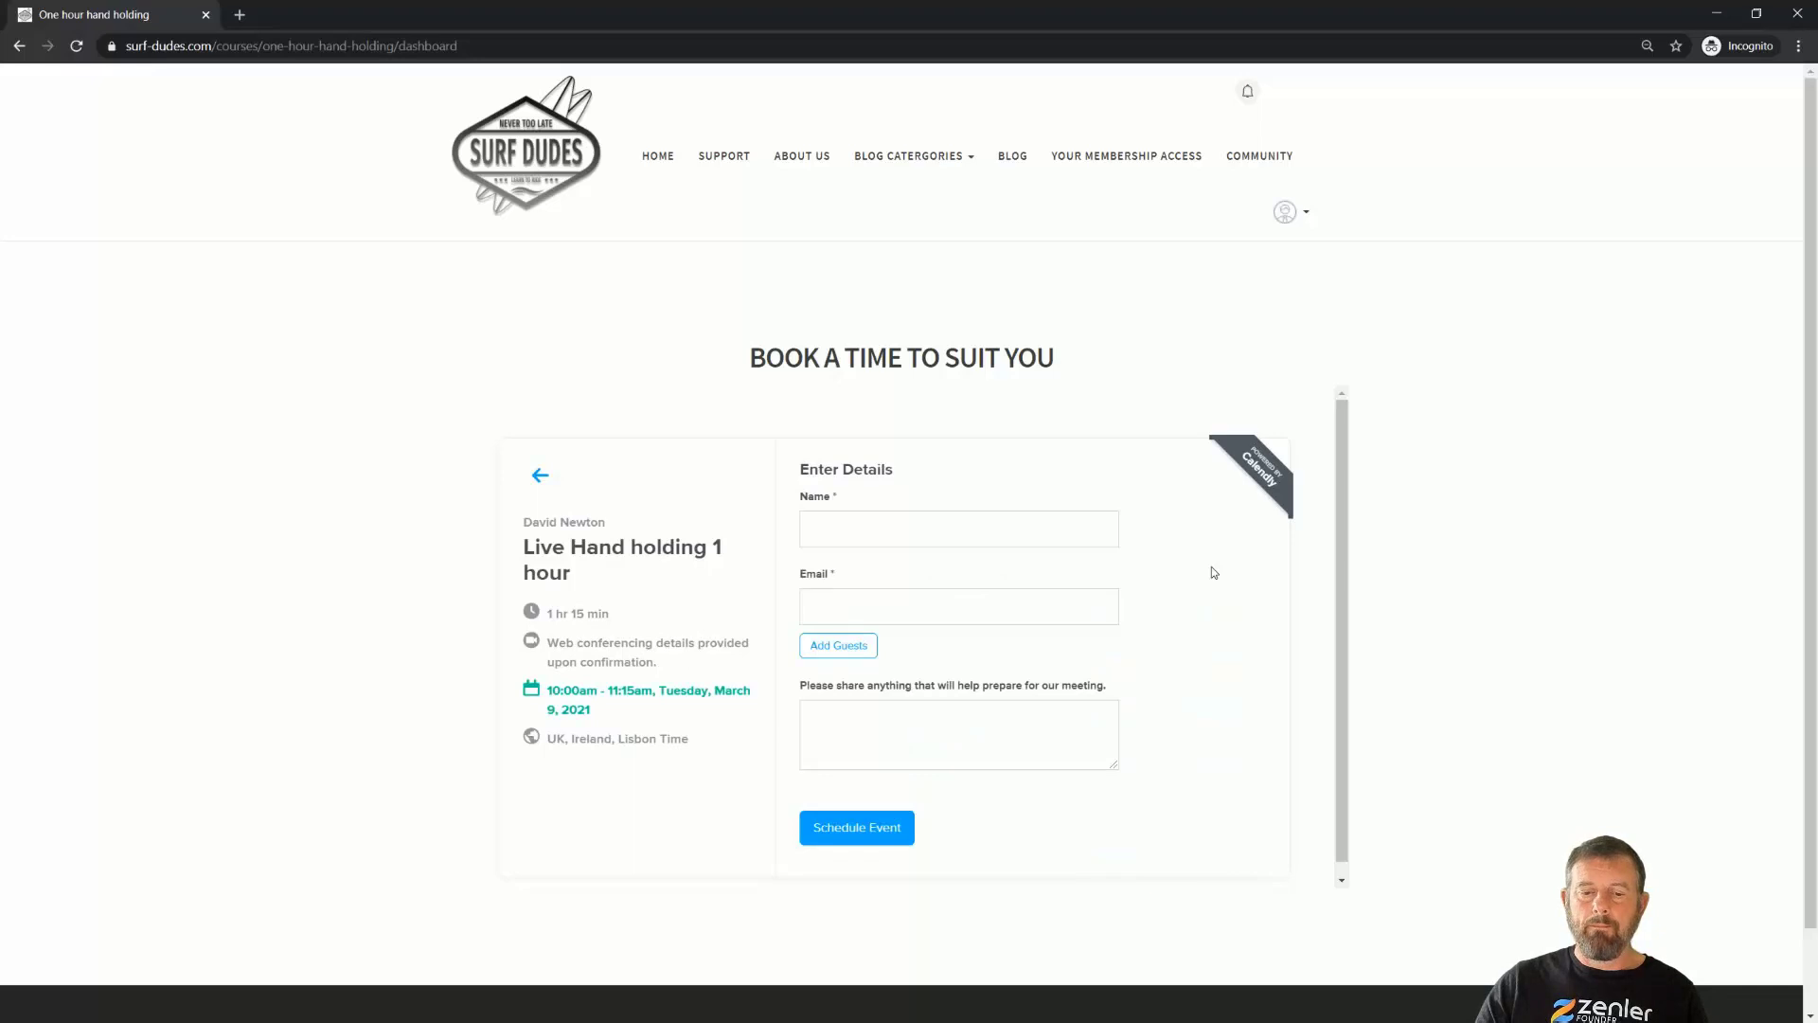
Enter the attendee's name and email, add the note "Need help on paddling", and schedule the event
{"action": "left_click", "coordinate": [837, 531]}
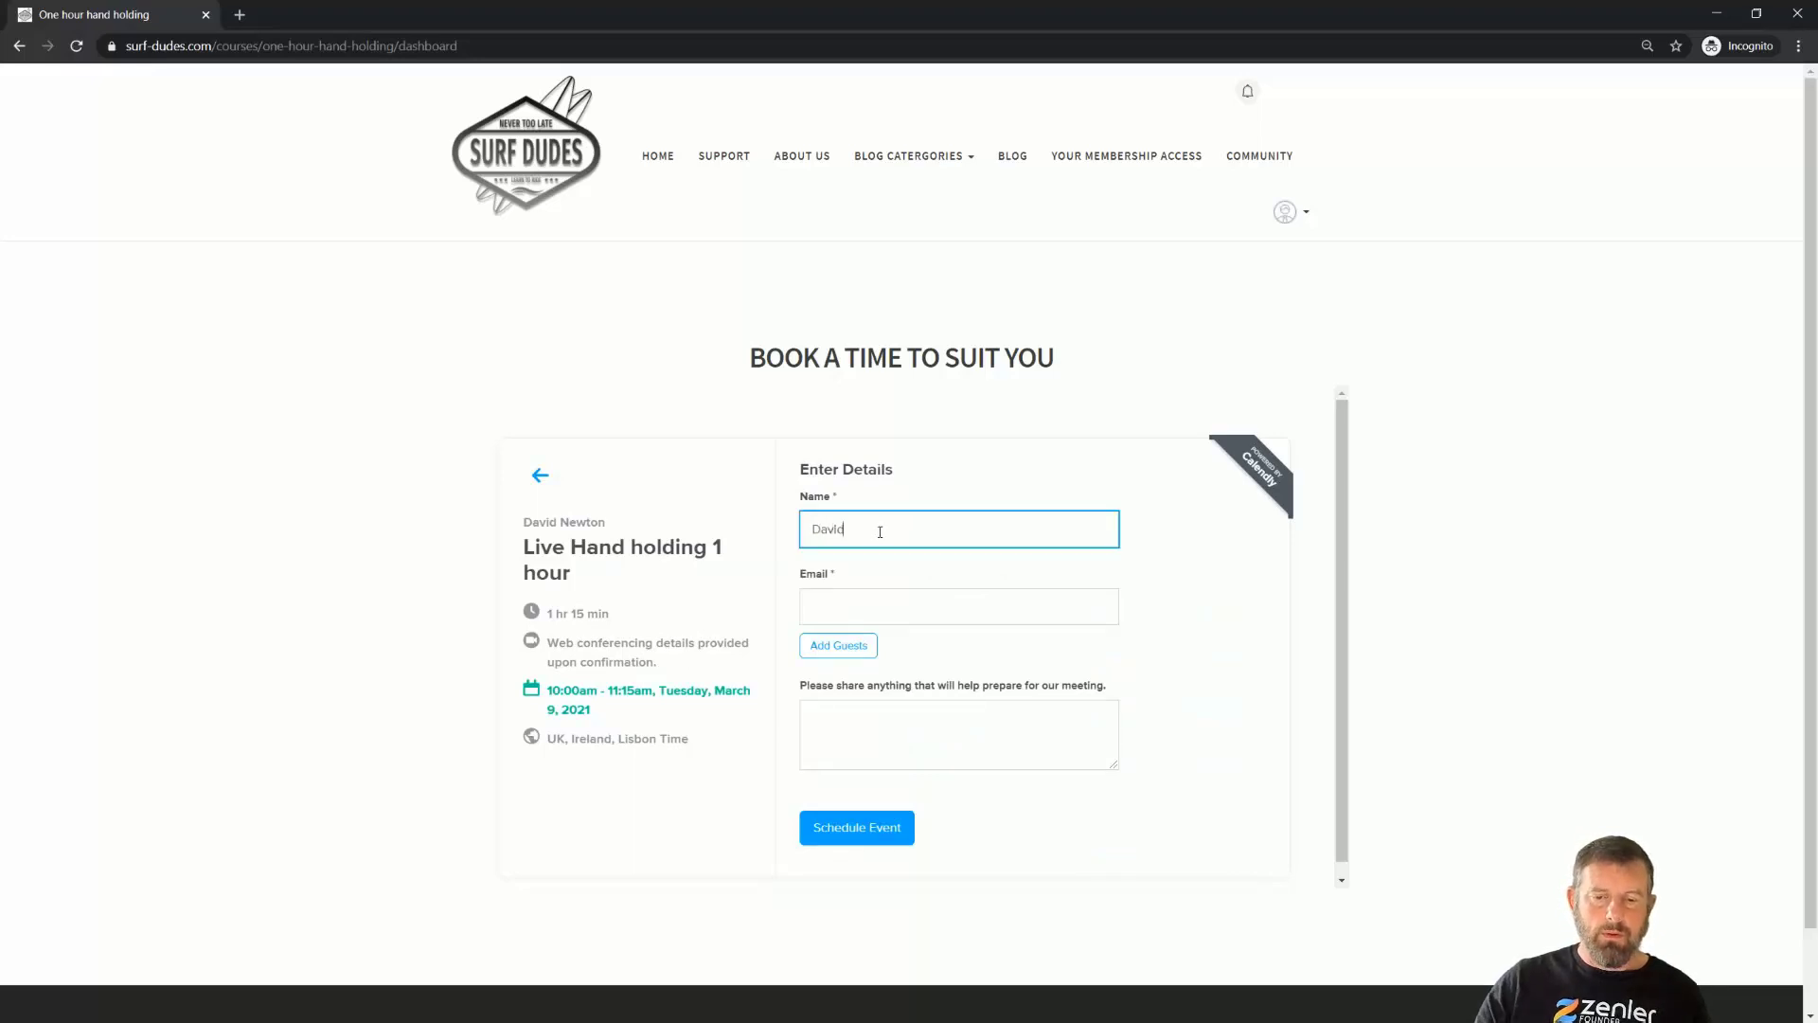
{"action": "left_click", "coordinate": [867, 604]}
{"action": "left_click", "coordinate": [919, 713]}
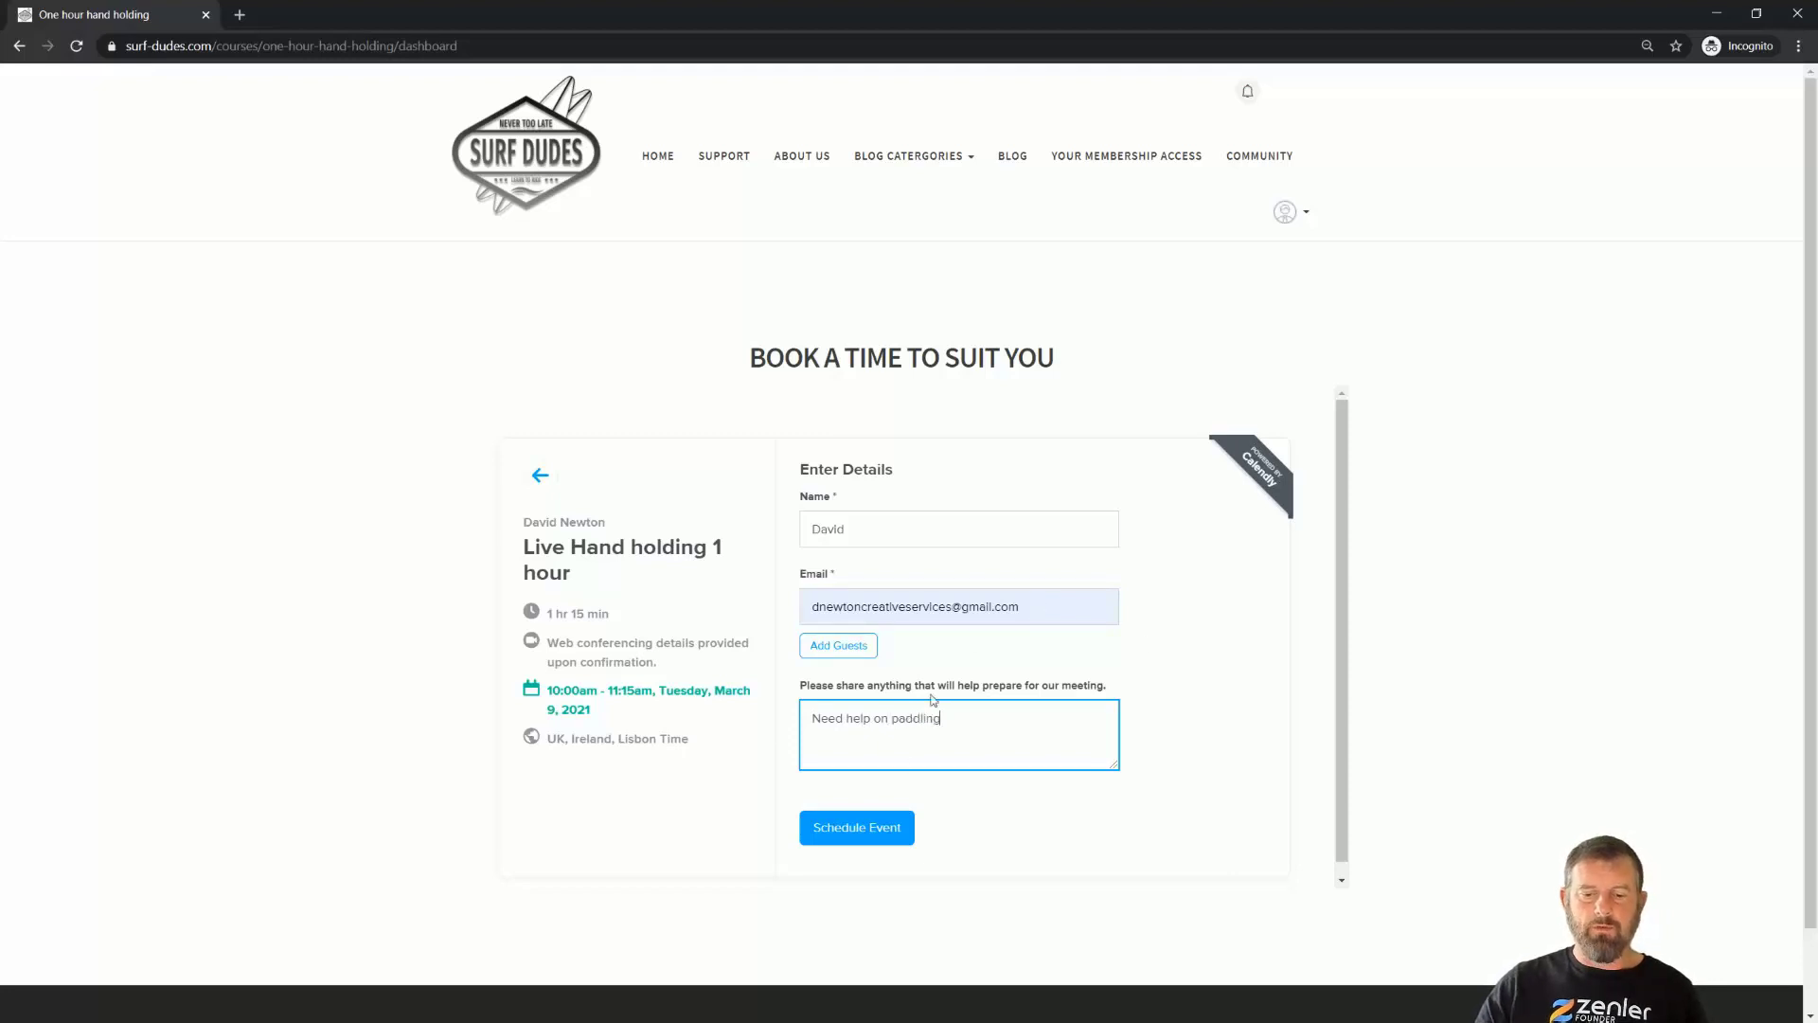
{"action": "left_click", "coordinate": [852, 837]}
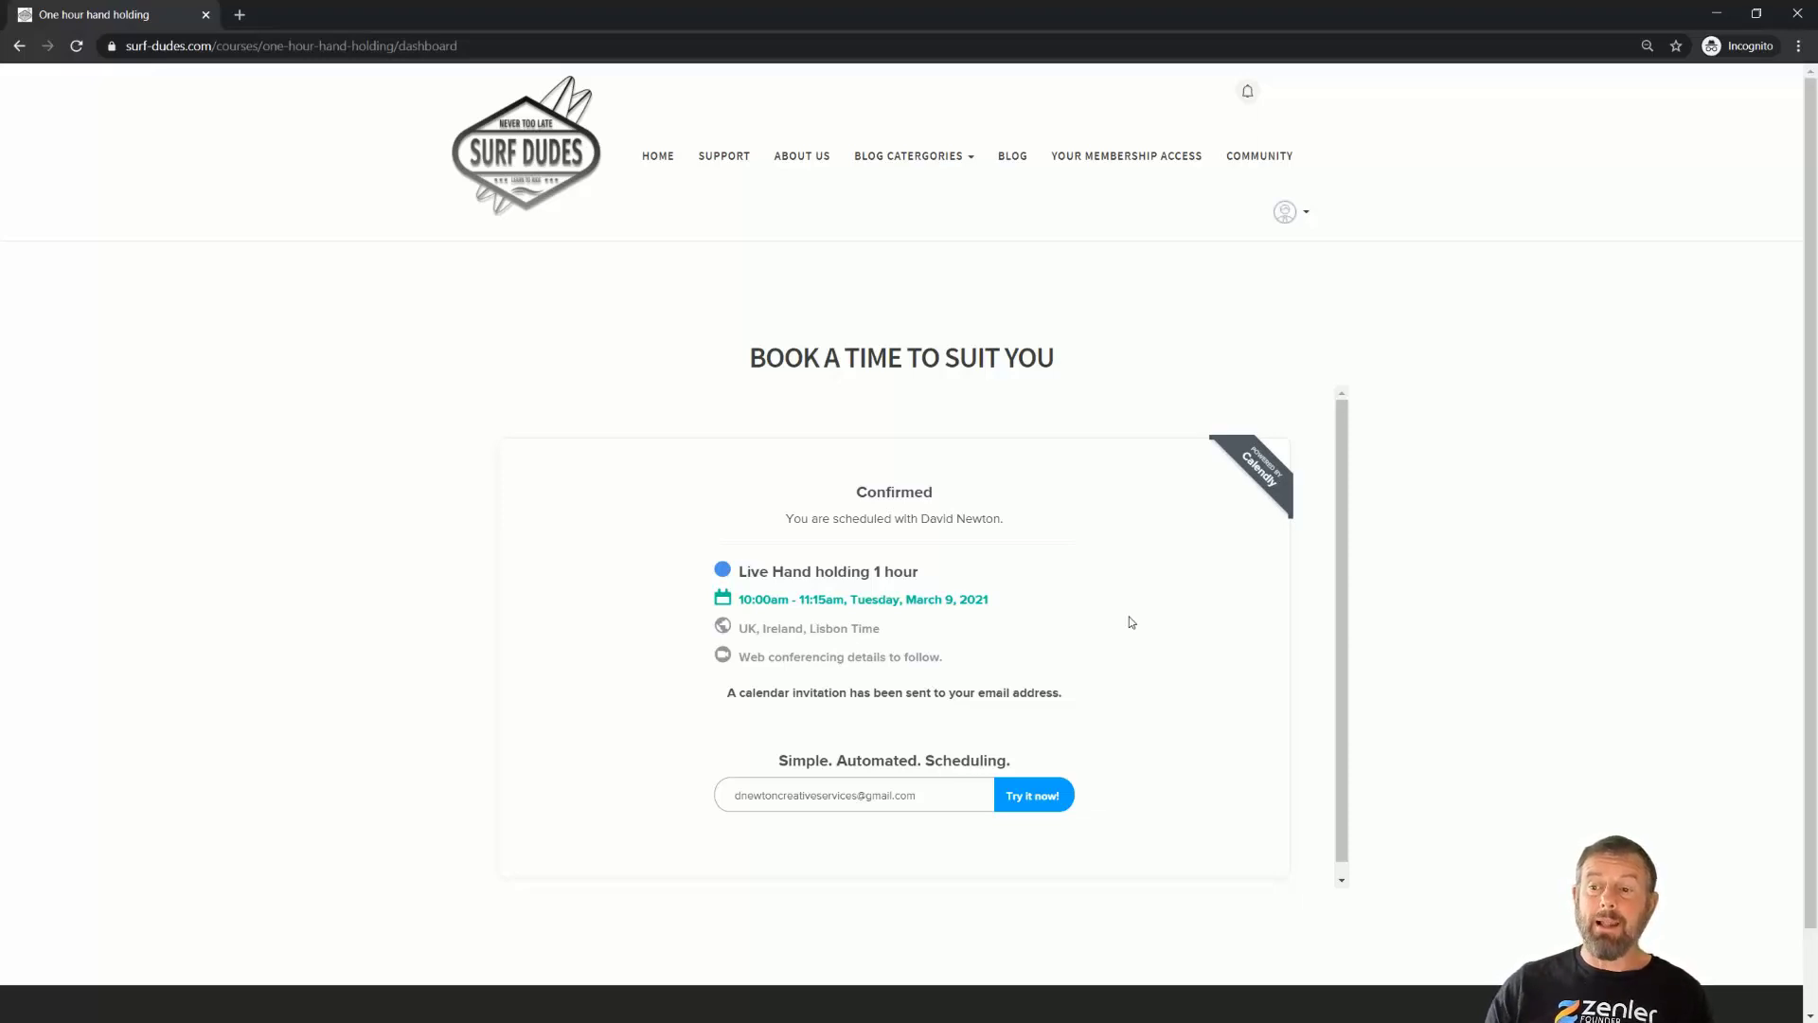
Return to the Zenler admin window and open the automation rules of the One hour hand holding course
{"action": "left_click", "coordinate": [1716, 14]}
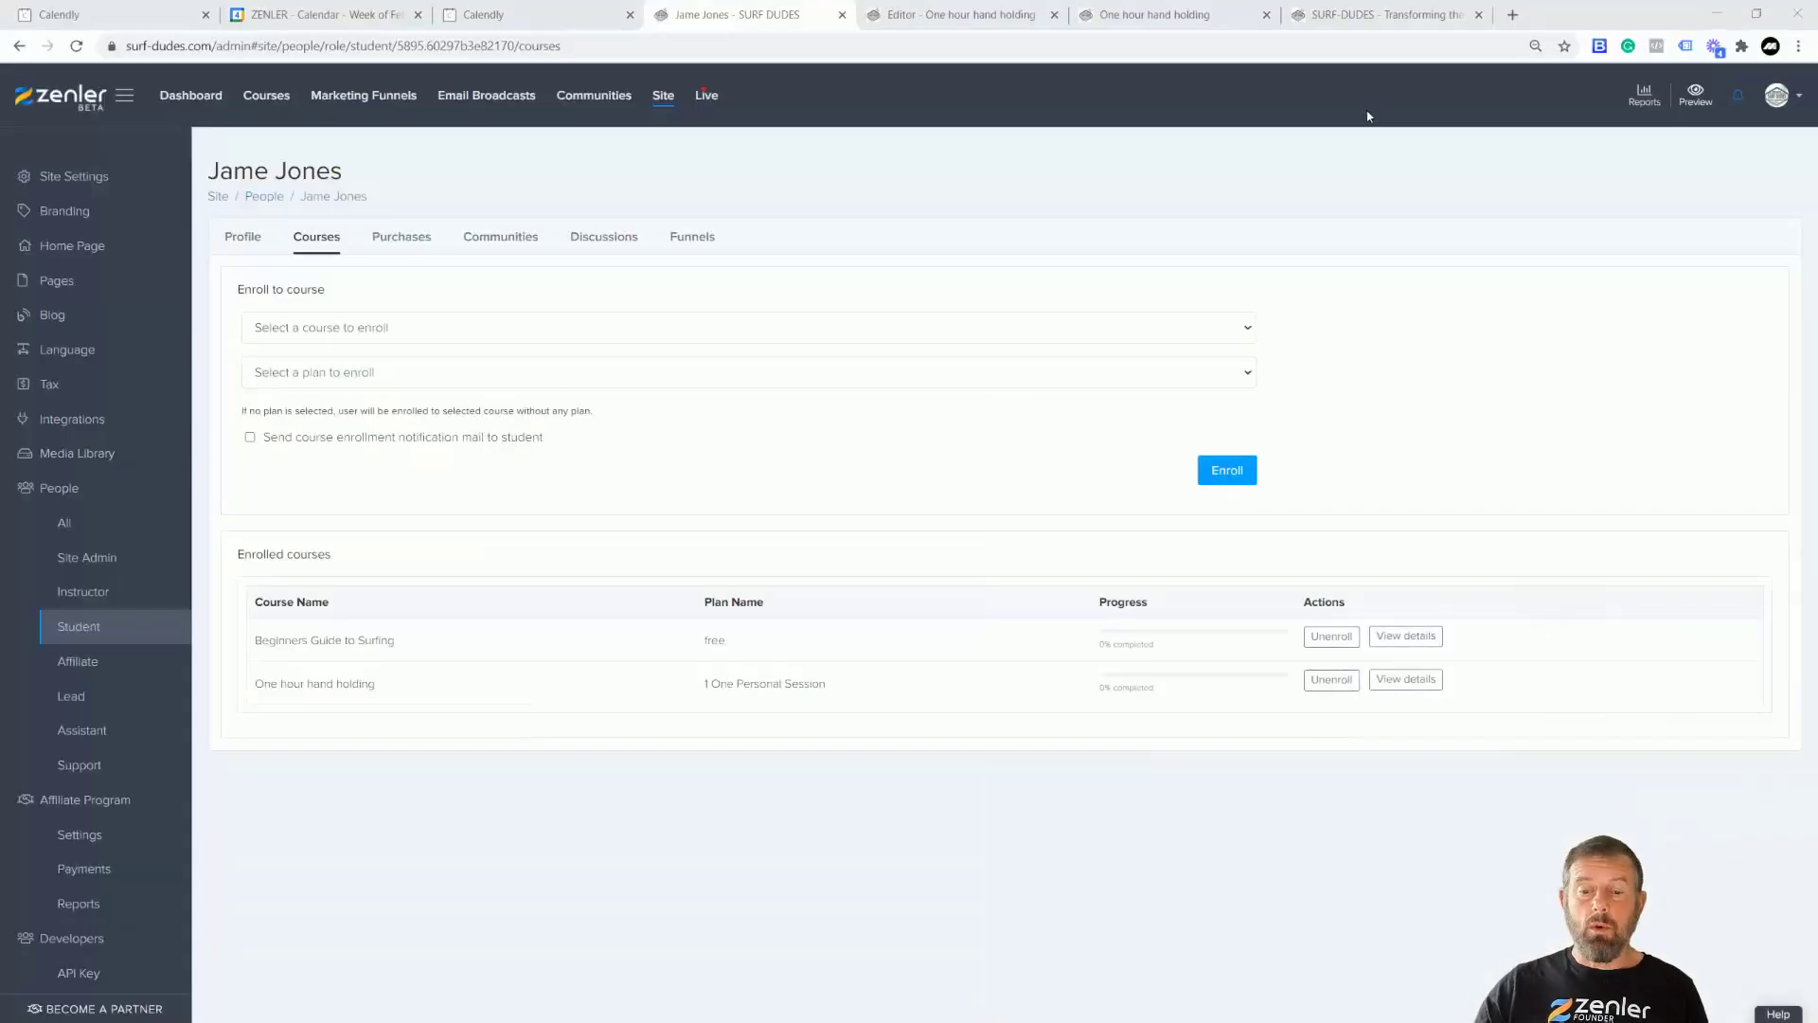
{"action": "left_click", "coordinate": [266, 95]}
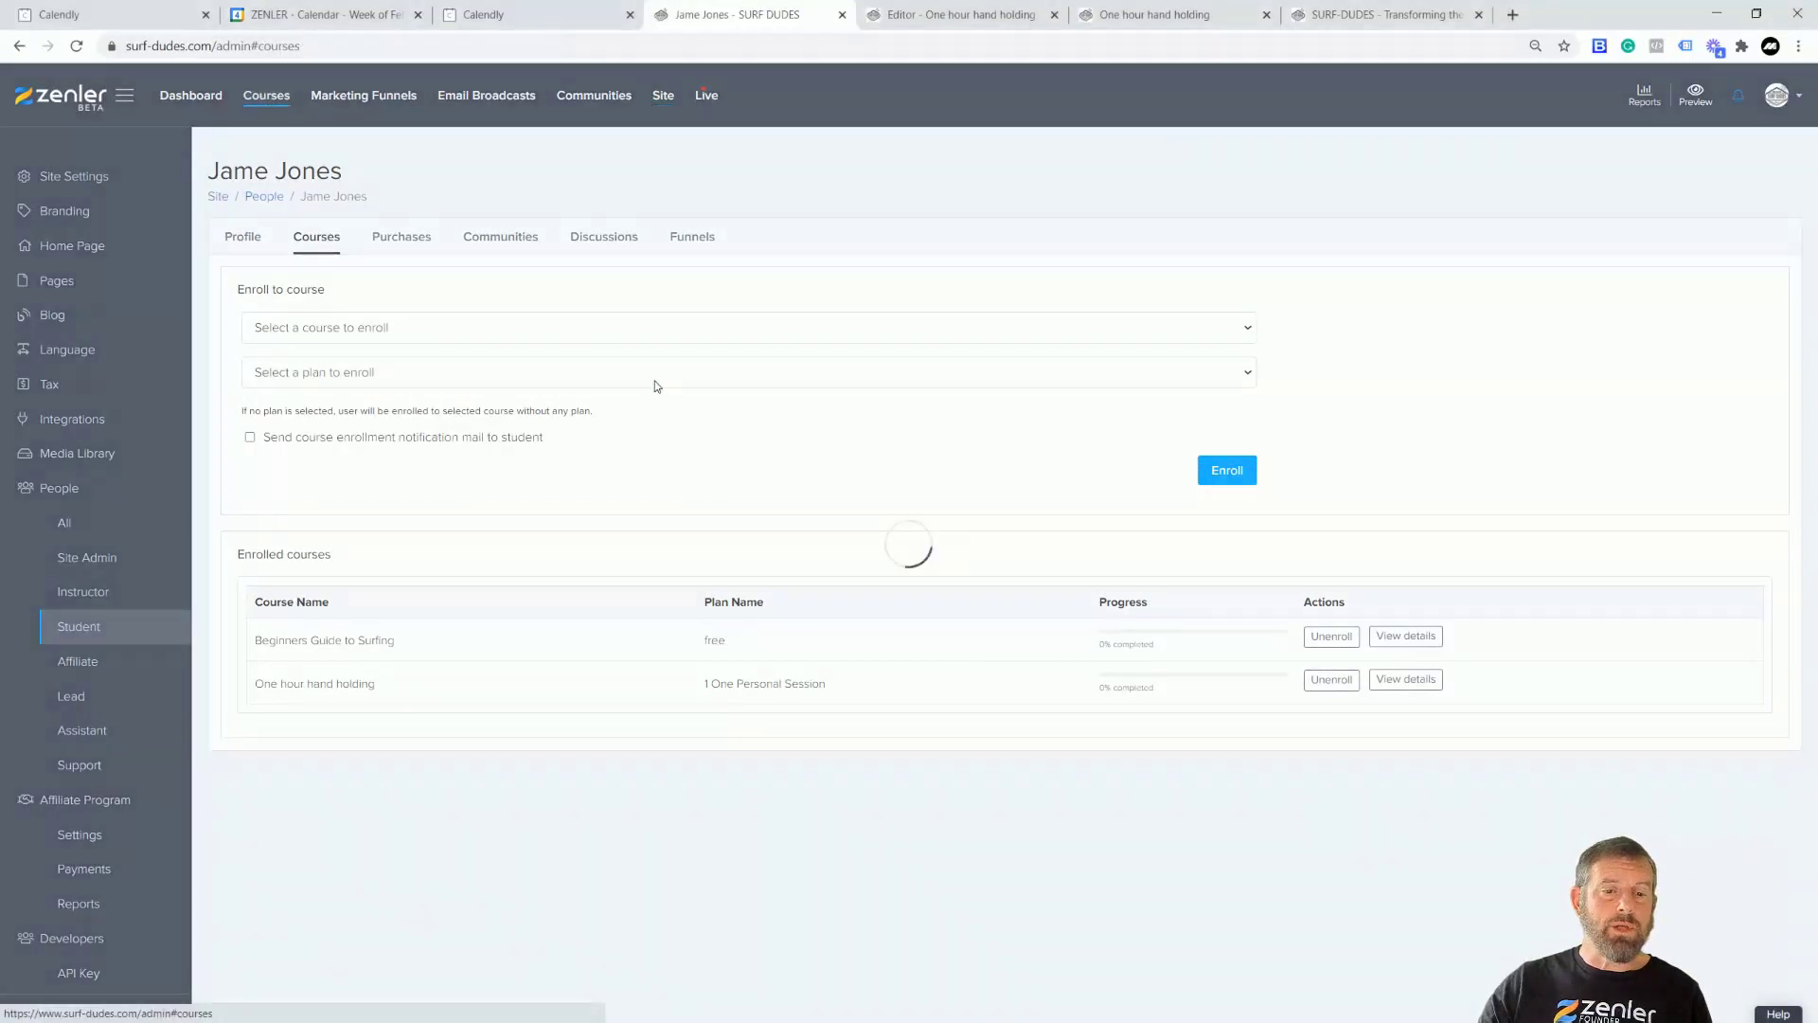
{"action": "left_click", "coordinate": [727, 592]}
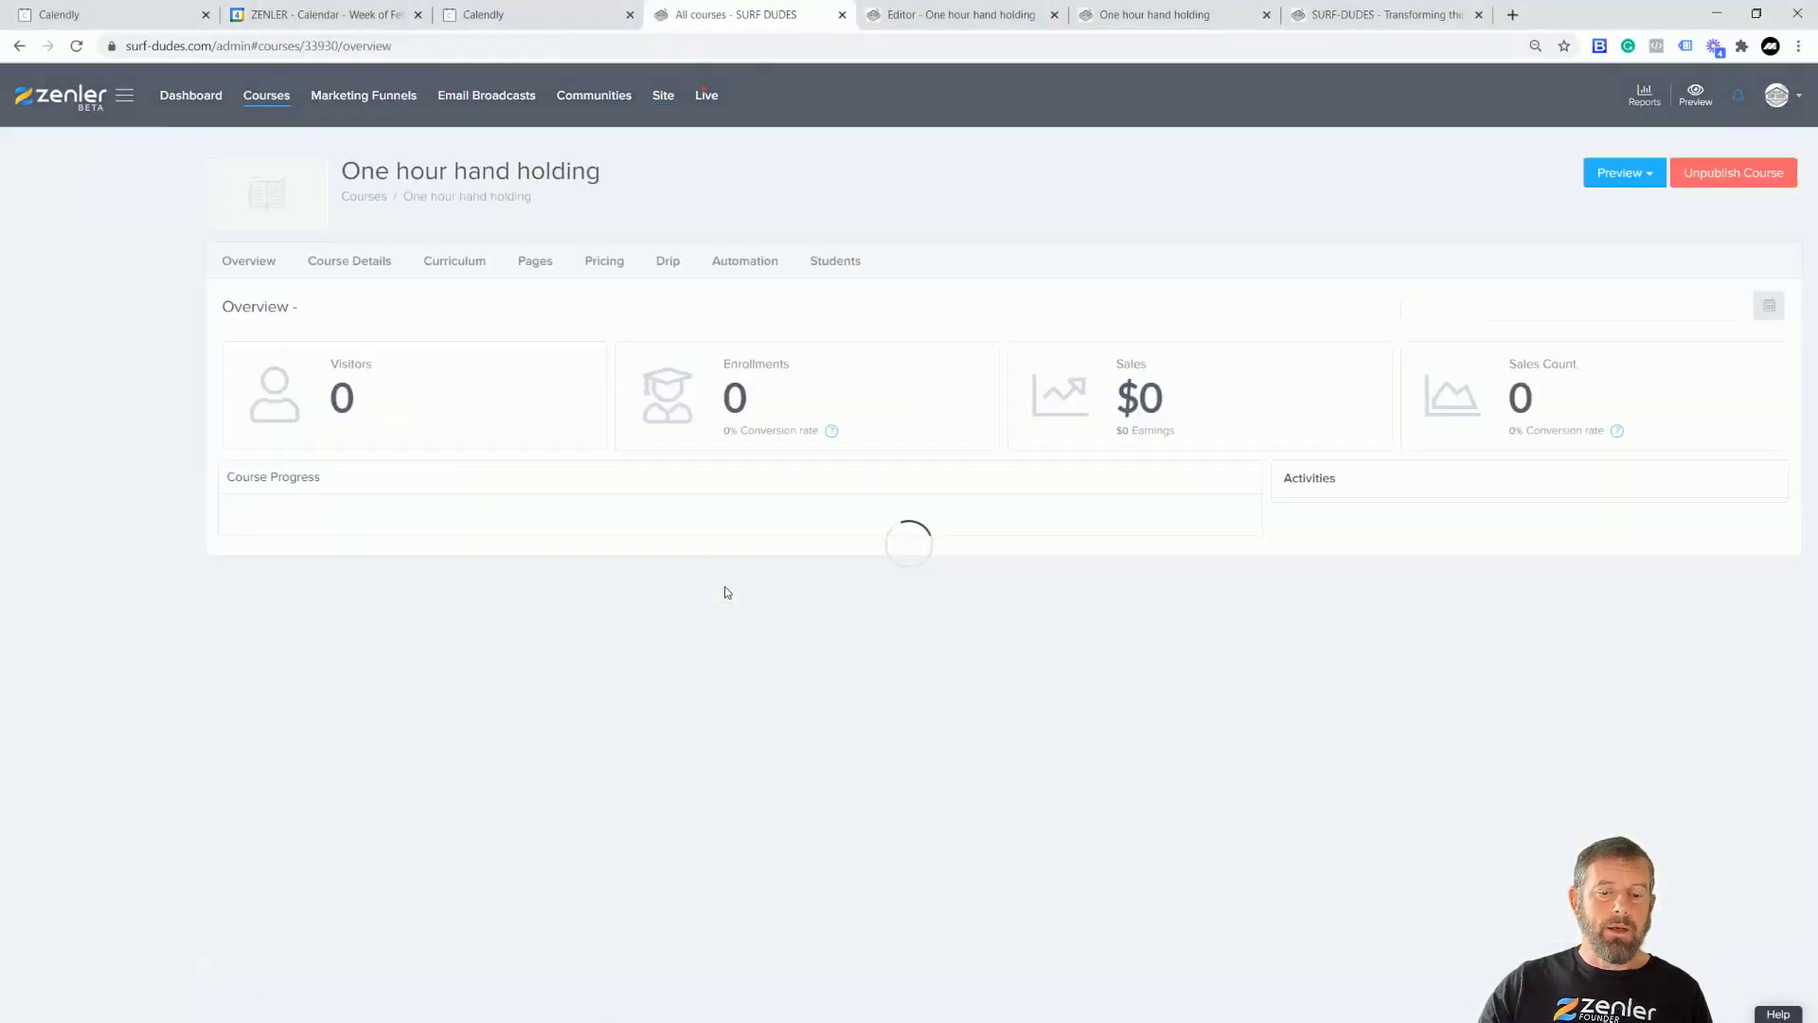
{"action": "left_click", "coordinate": [558, 261]}
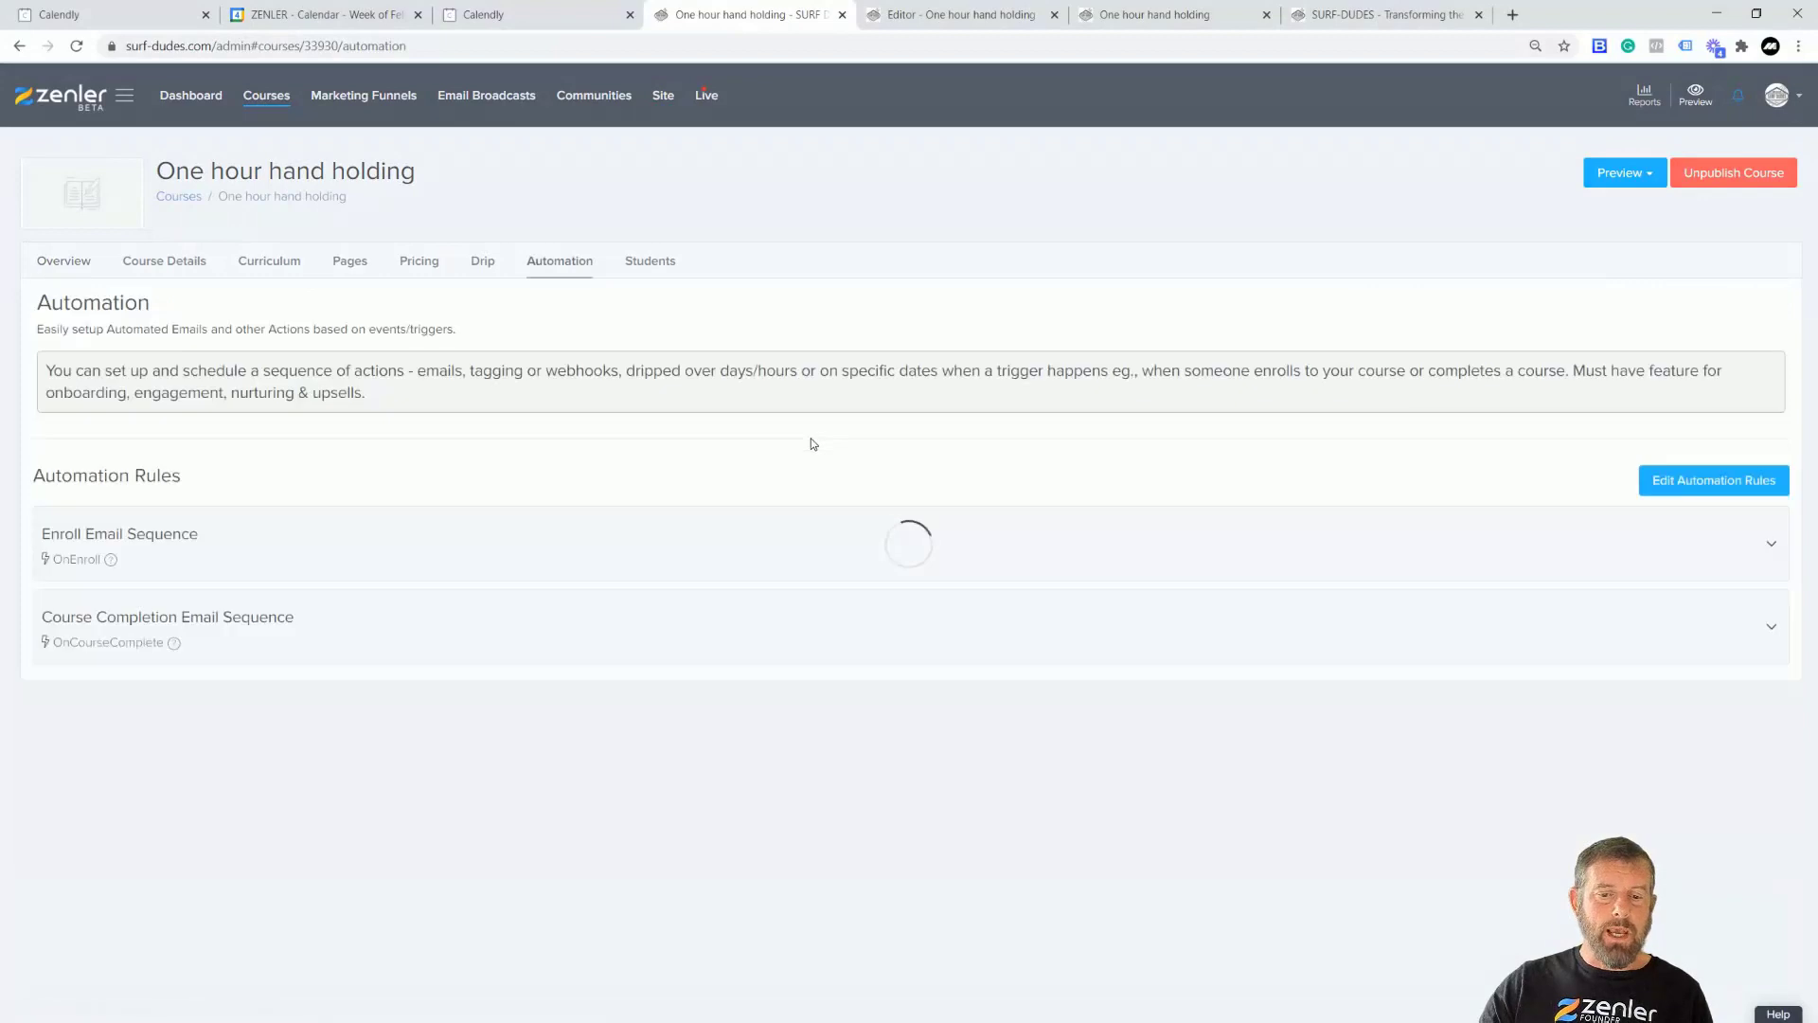
Expand the Enroll Email Sequence and review its Access Instructions Email and Drip Day 2 revisit email
{"action": "left_click", "coordinate": [258, 545]}
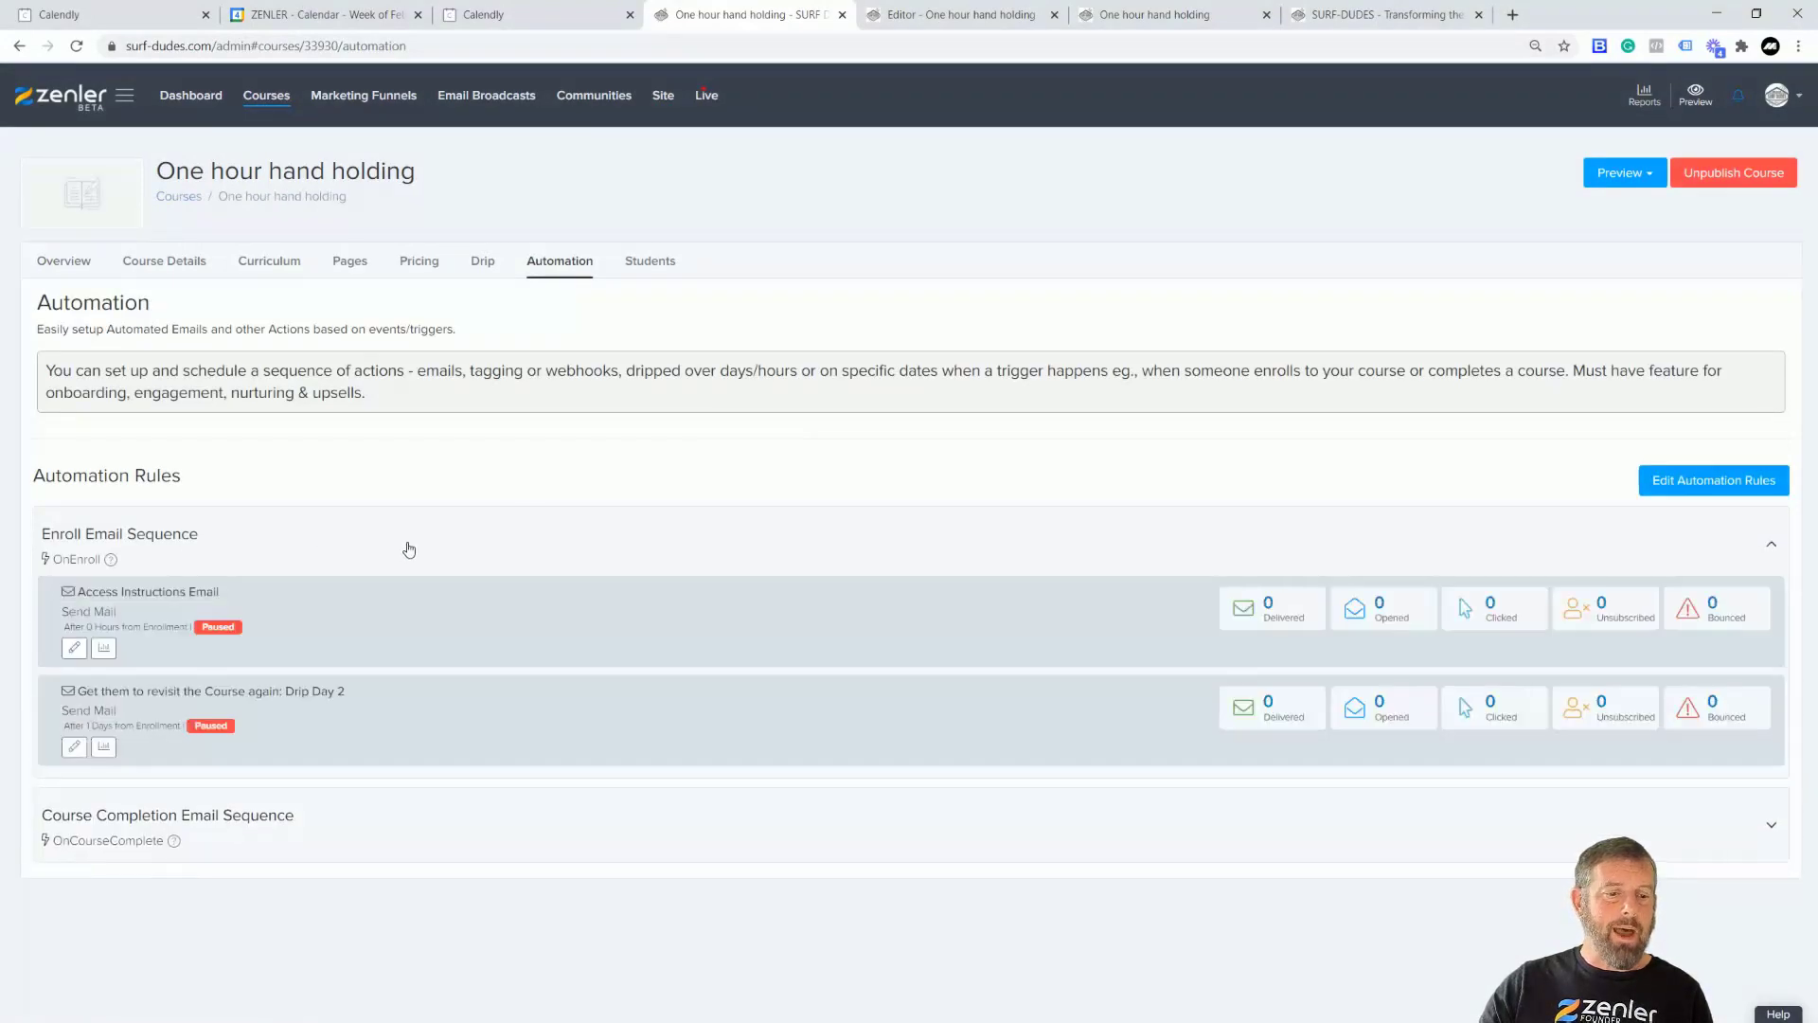
{"action": "left_click_drag", "start_coordinate": [88, 593], "coordinate": [219, 593]}
{"action": "left_click_drag", "start_coordinate": [119, 690], "coordinate": [412, 698]}
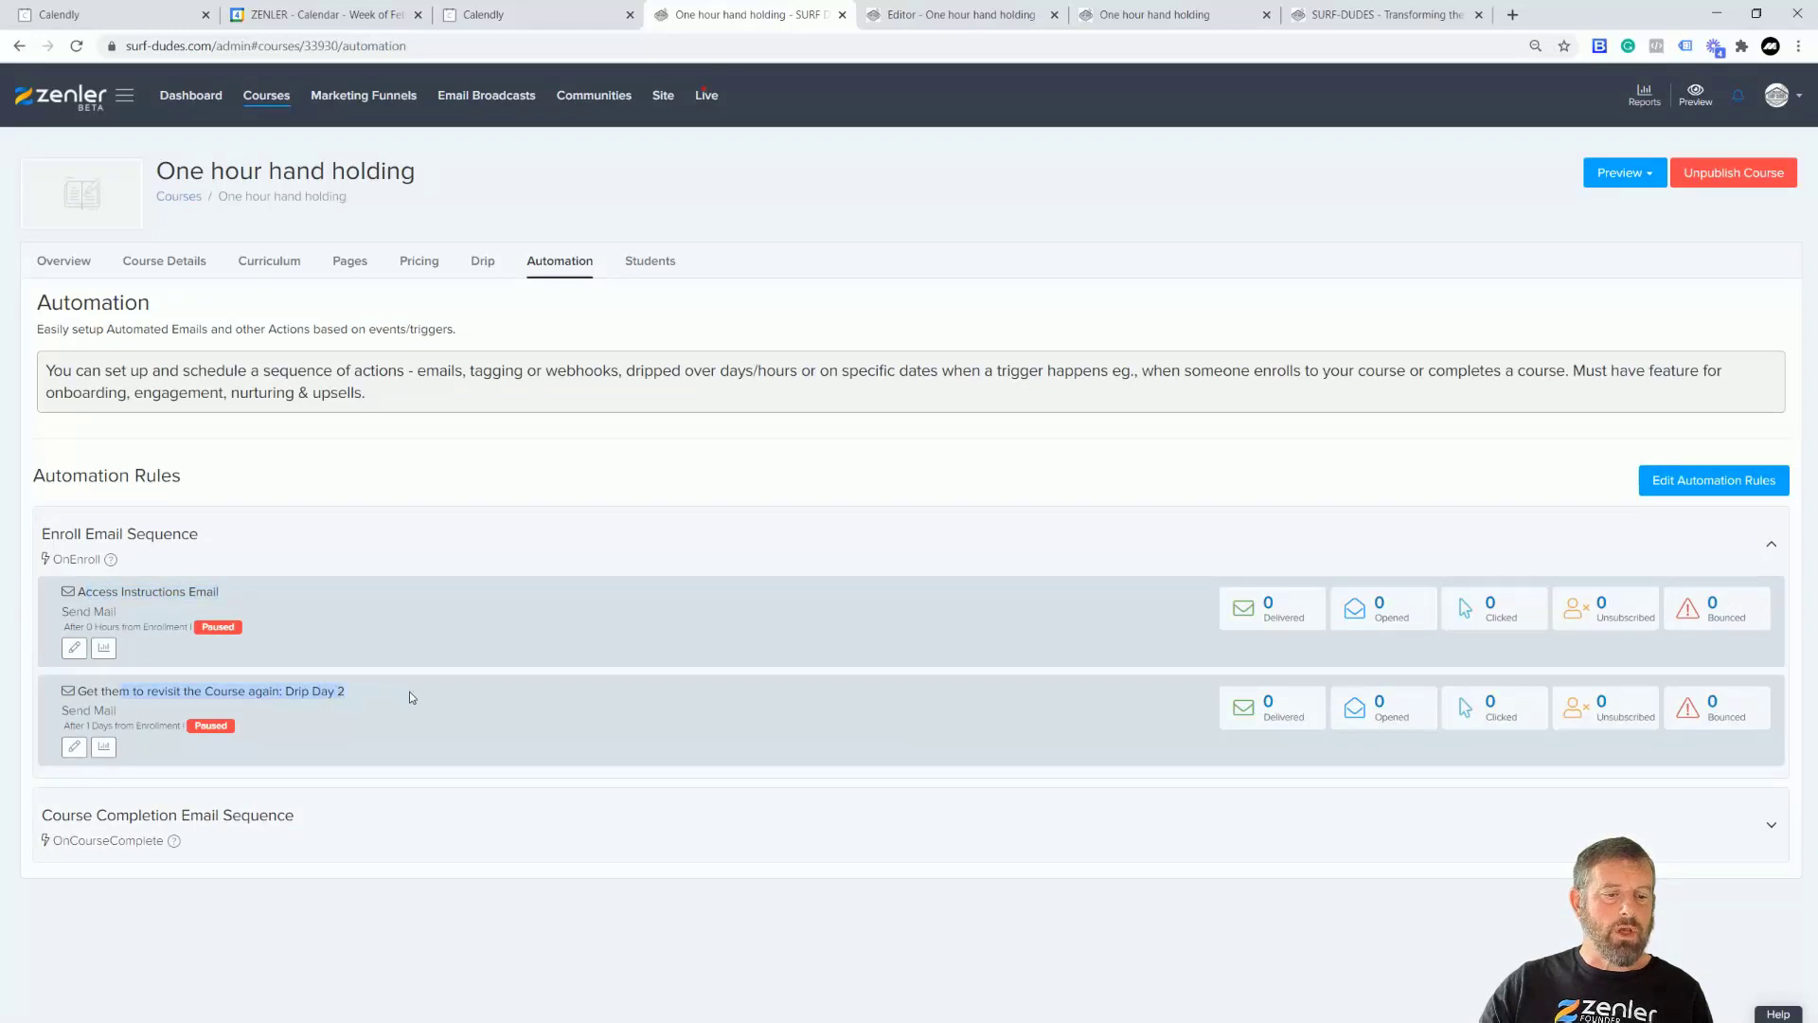
Compare the Access Instructions Email with the Drip Day 2 revisit email in the Enroll Email Sequence
{"action": "left_click", "coordinate": [204, 606]}
{"action": "left_click_drag", "start_coordinate": [78, 593], "coordinate": [237, 596]}
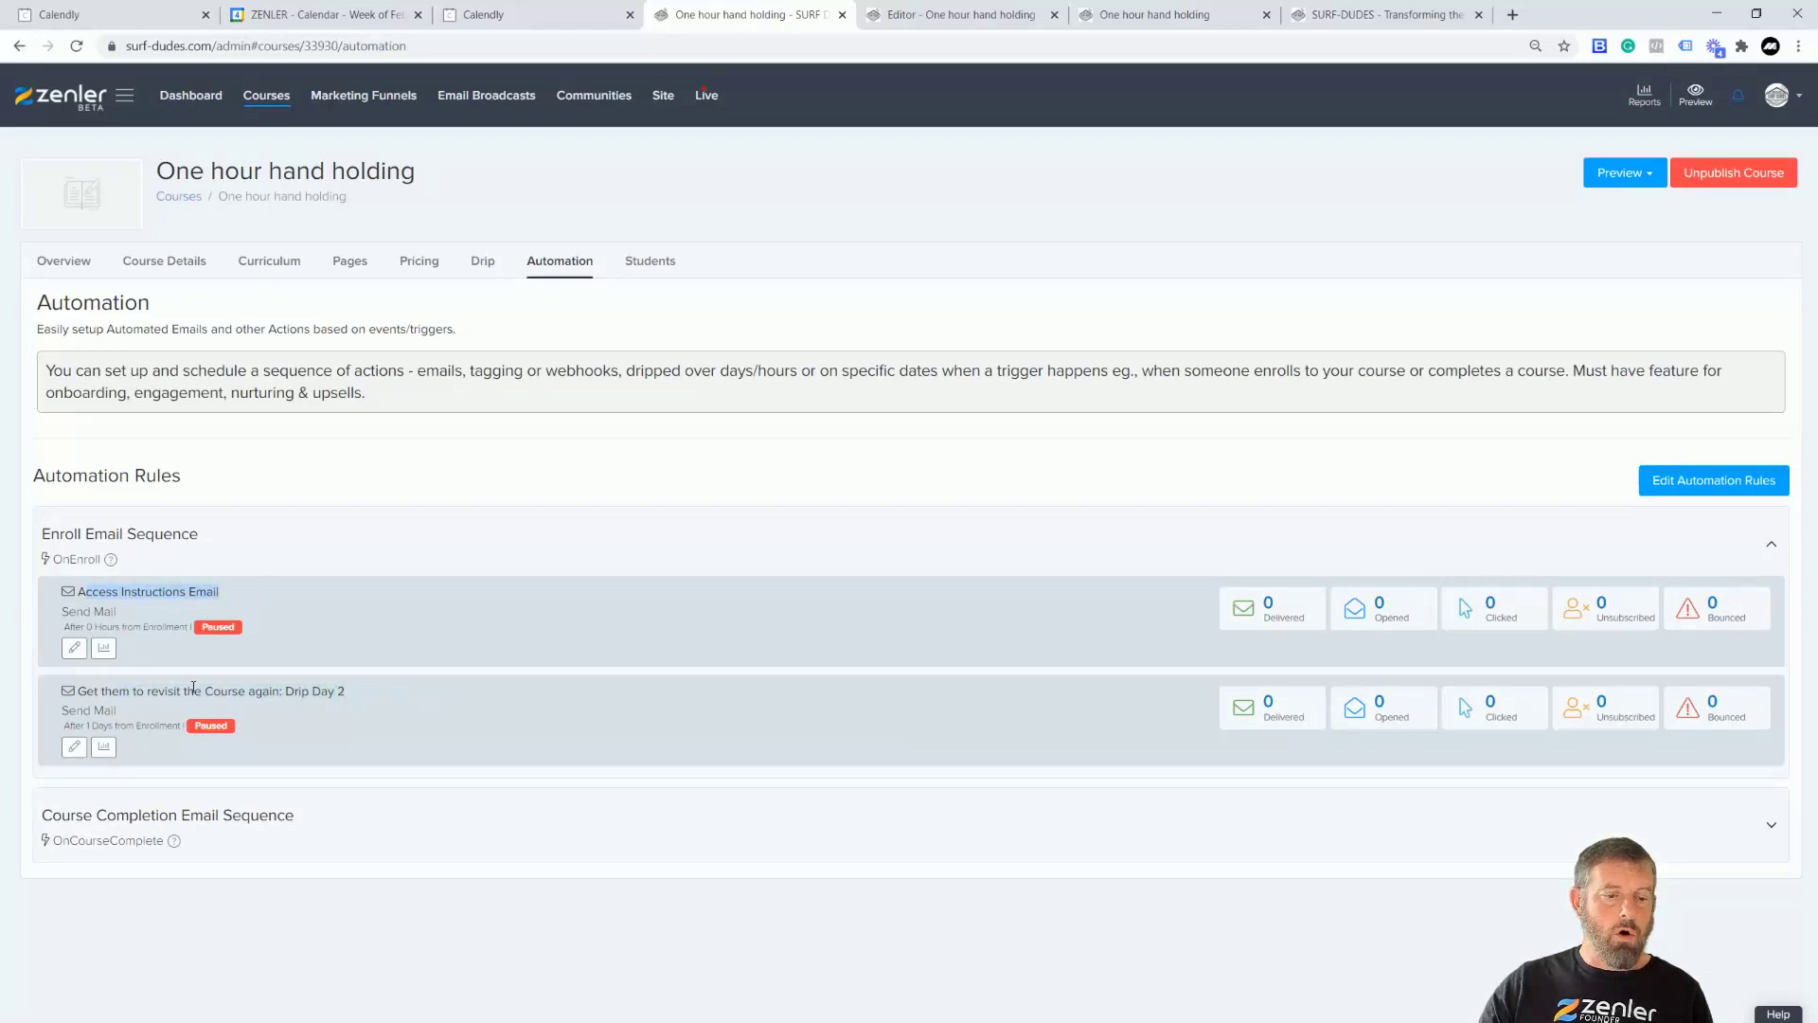
{"action": "left_click_drag", "start_coordinate": [133, 691], "coordinate": [415, 697]}
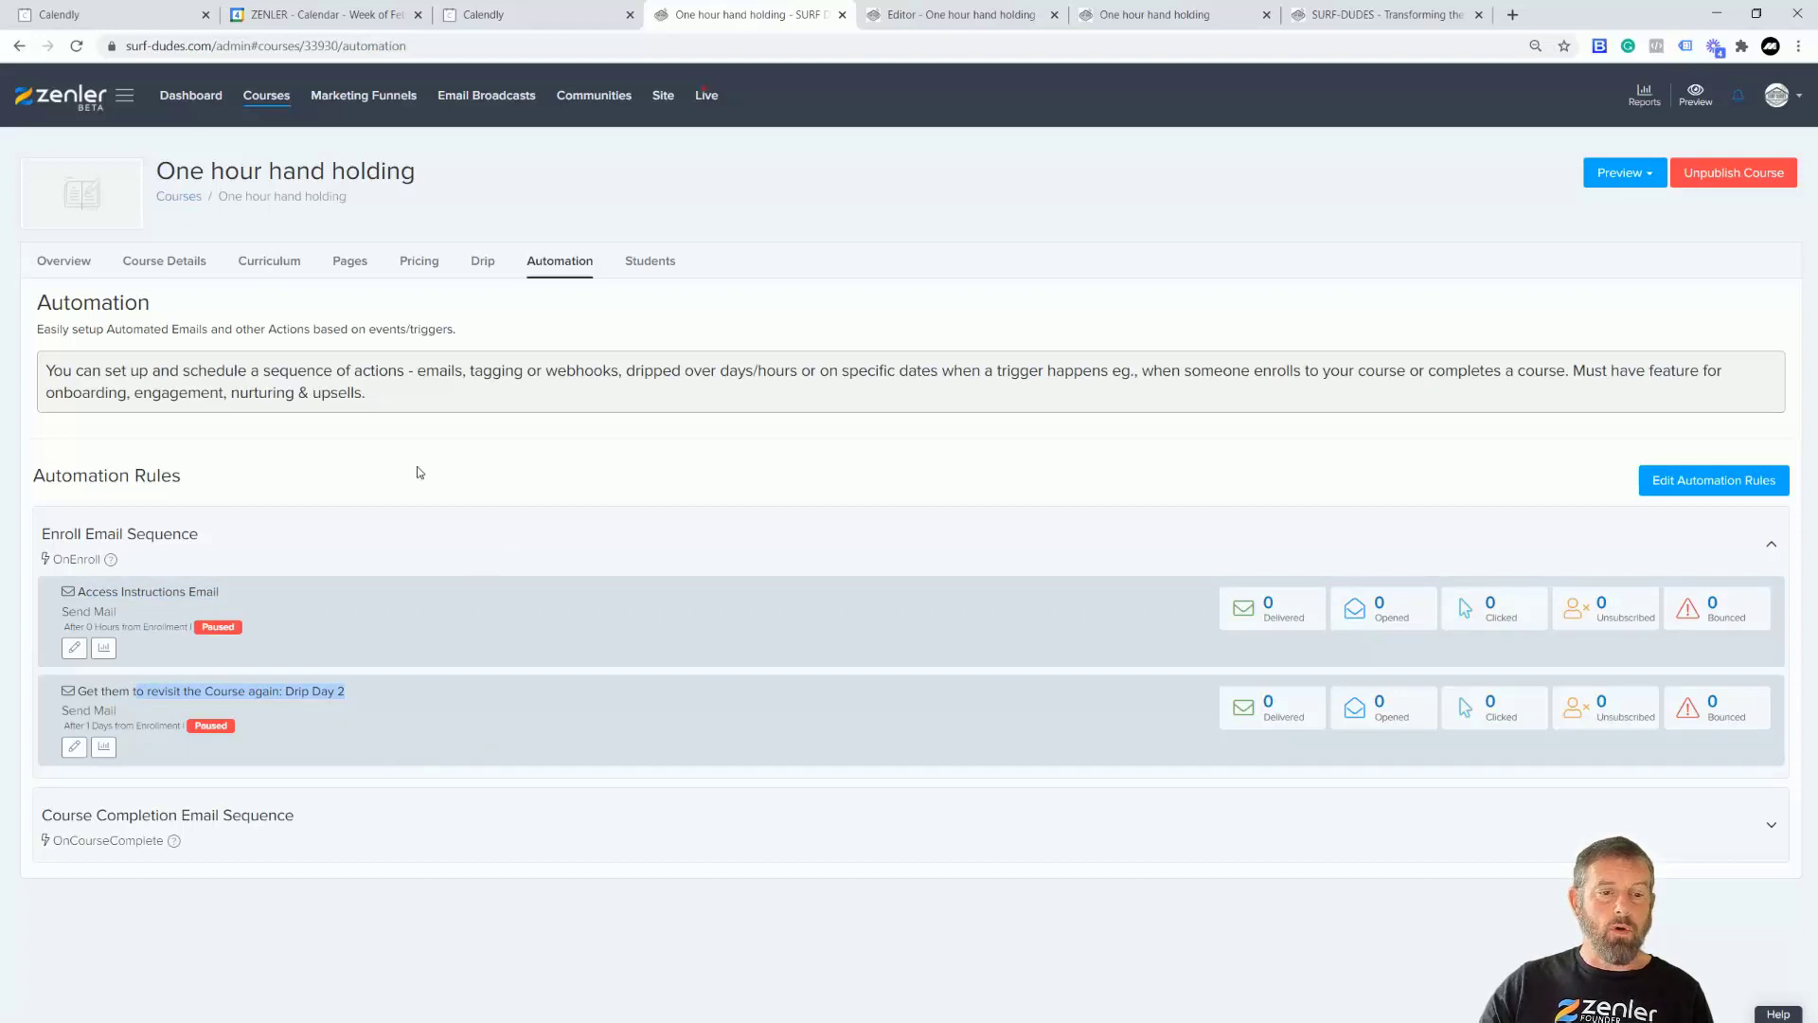
Check the course's curriculum and course pages, and open the Sales Page for editing
{"action": "left_click", "coordinate": [272, 264]}
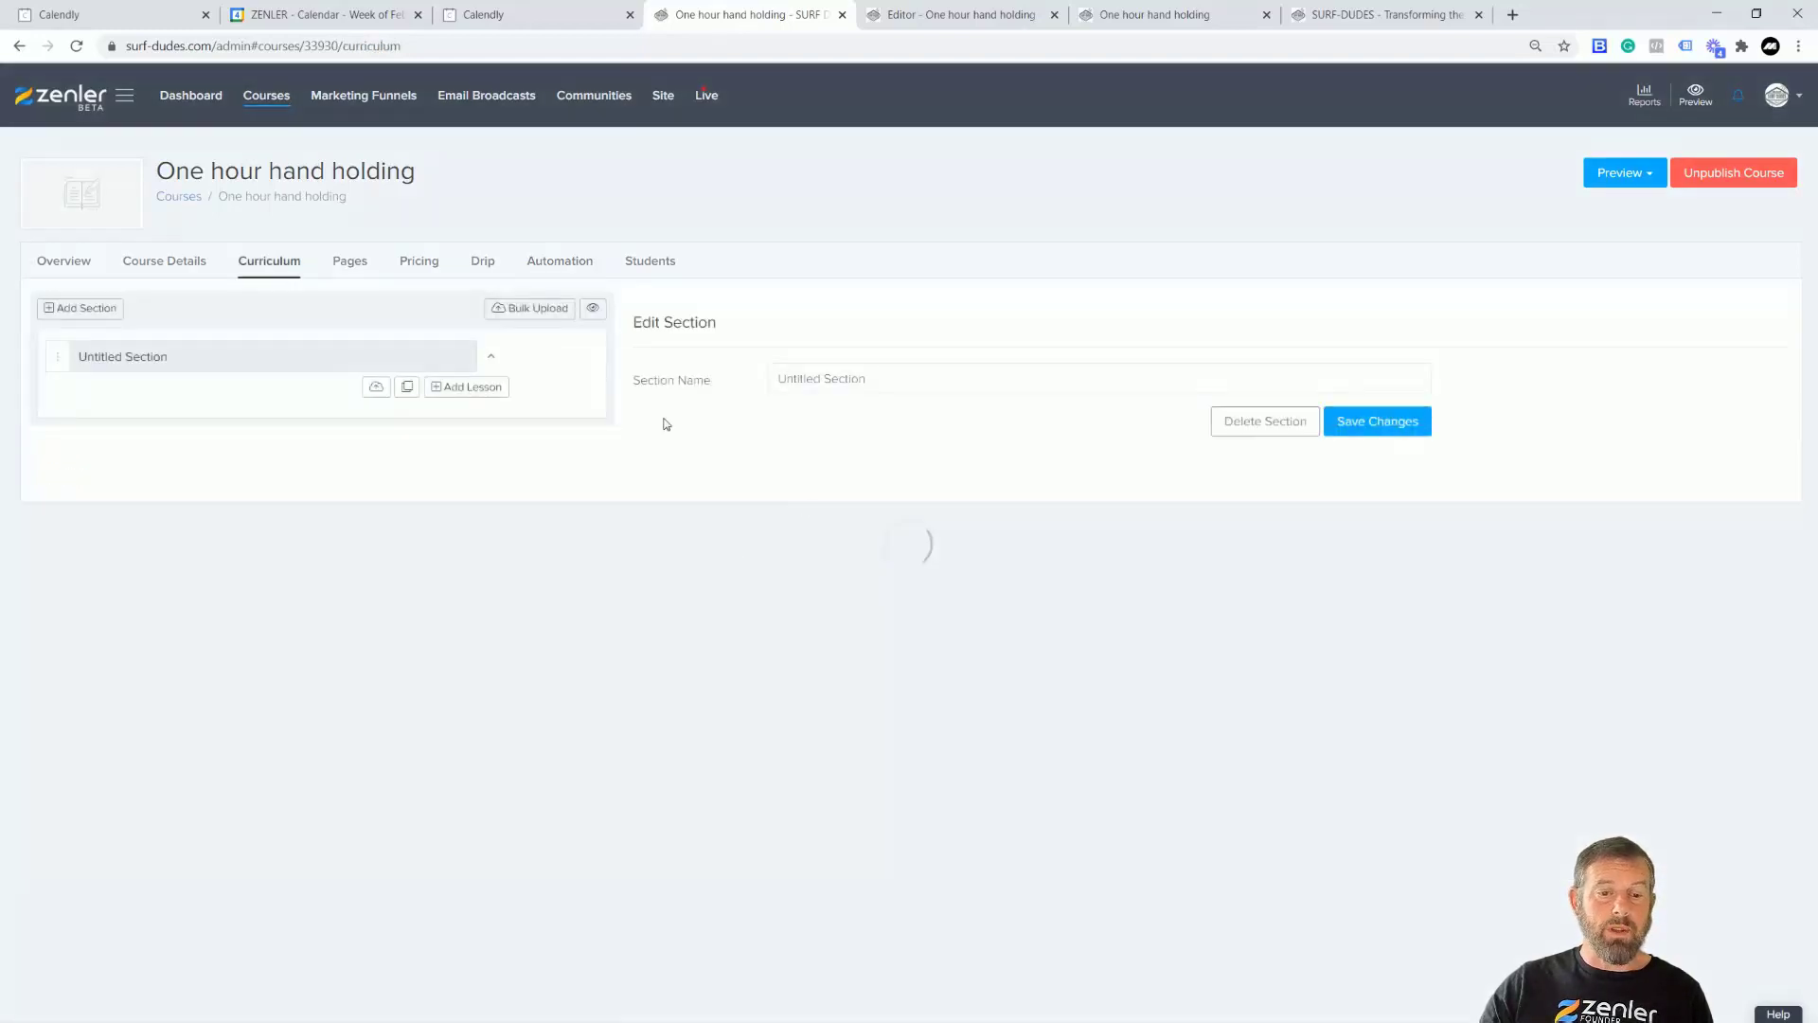
{"action": "left_click", "coordinate": [384, 285]}
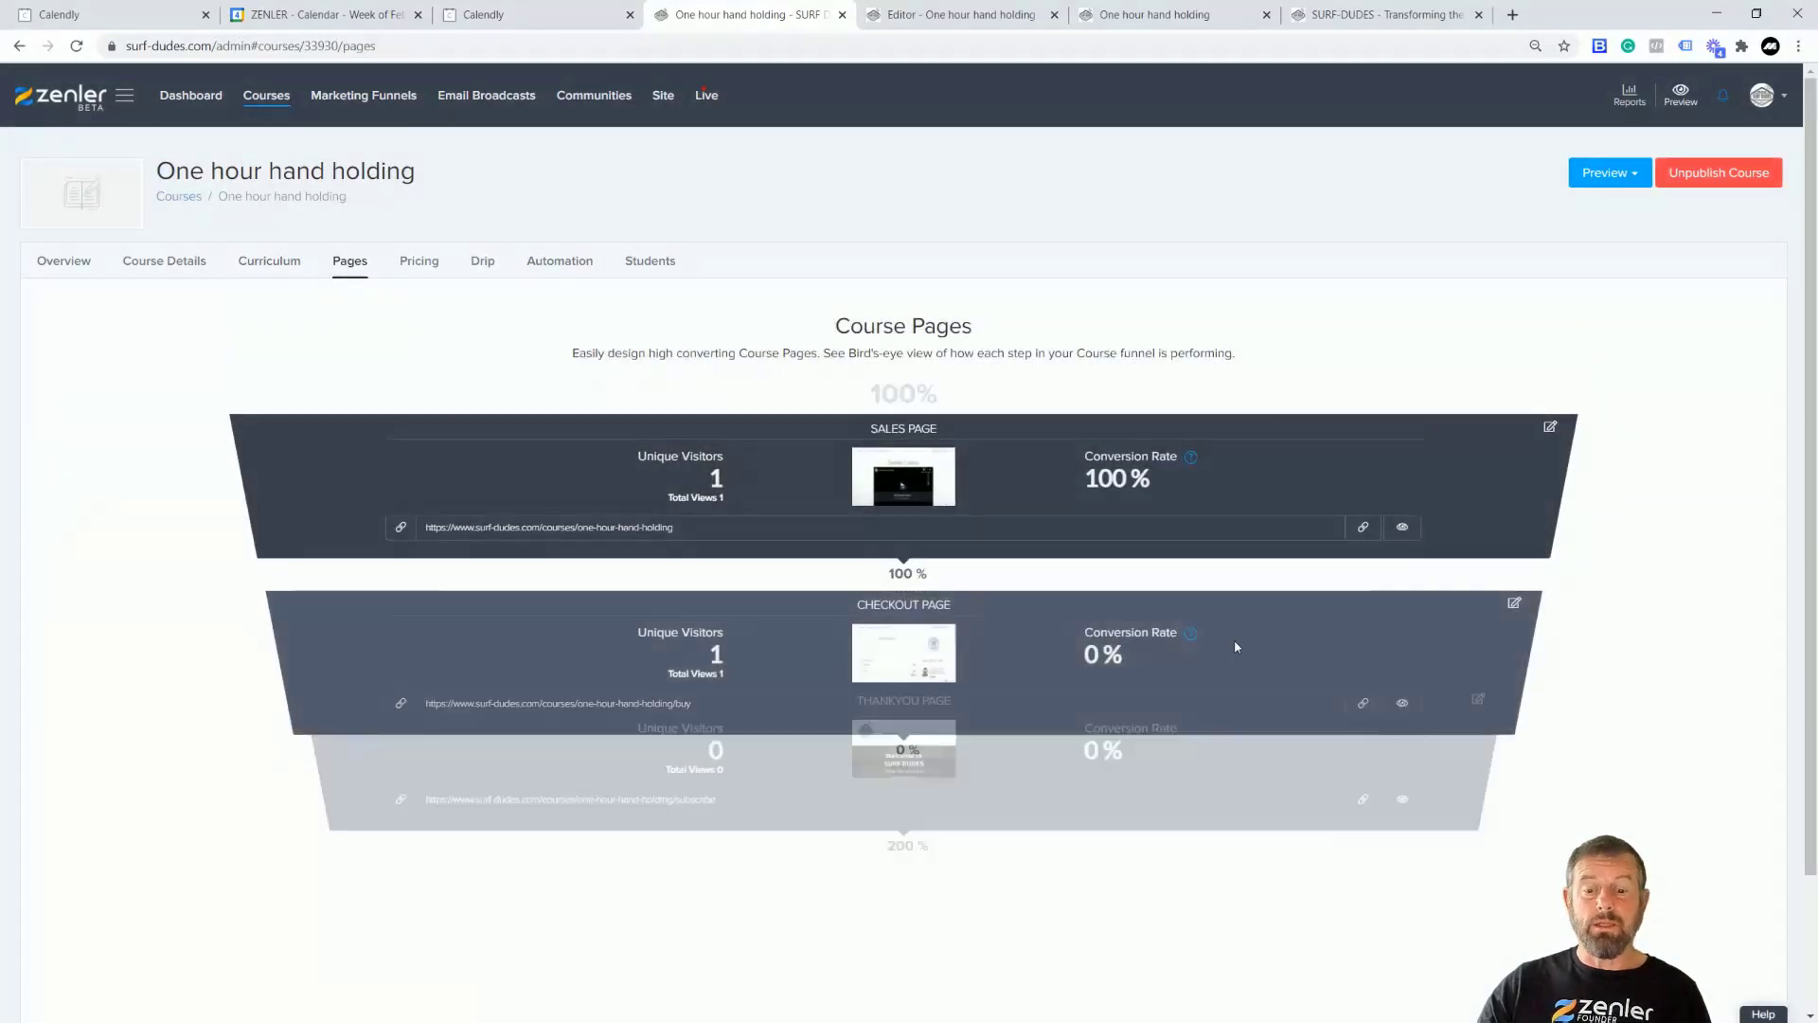
{"action": "scroll", "coordinate": [1101, 548], "scroll_direction": "down", "scroll_amount": 2}
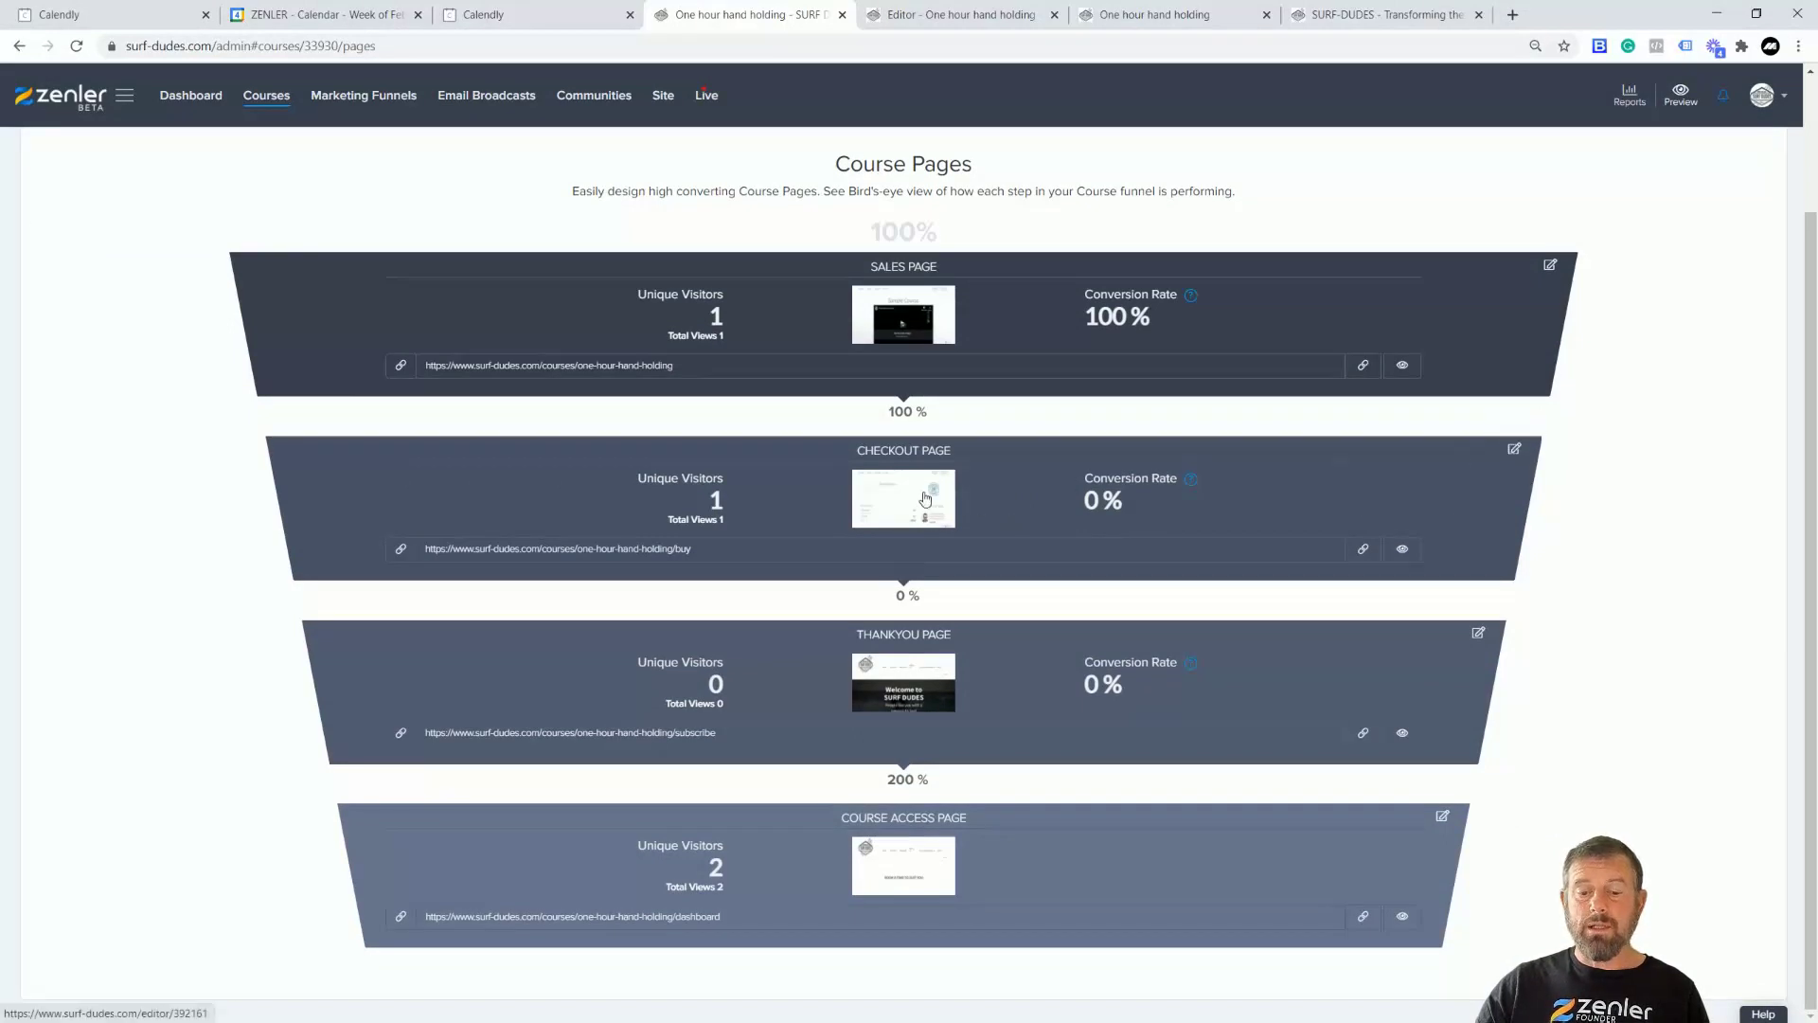
{"action": "left_click", "coordinate": [1552, 267]}
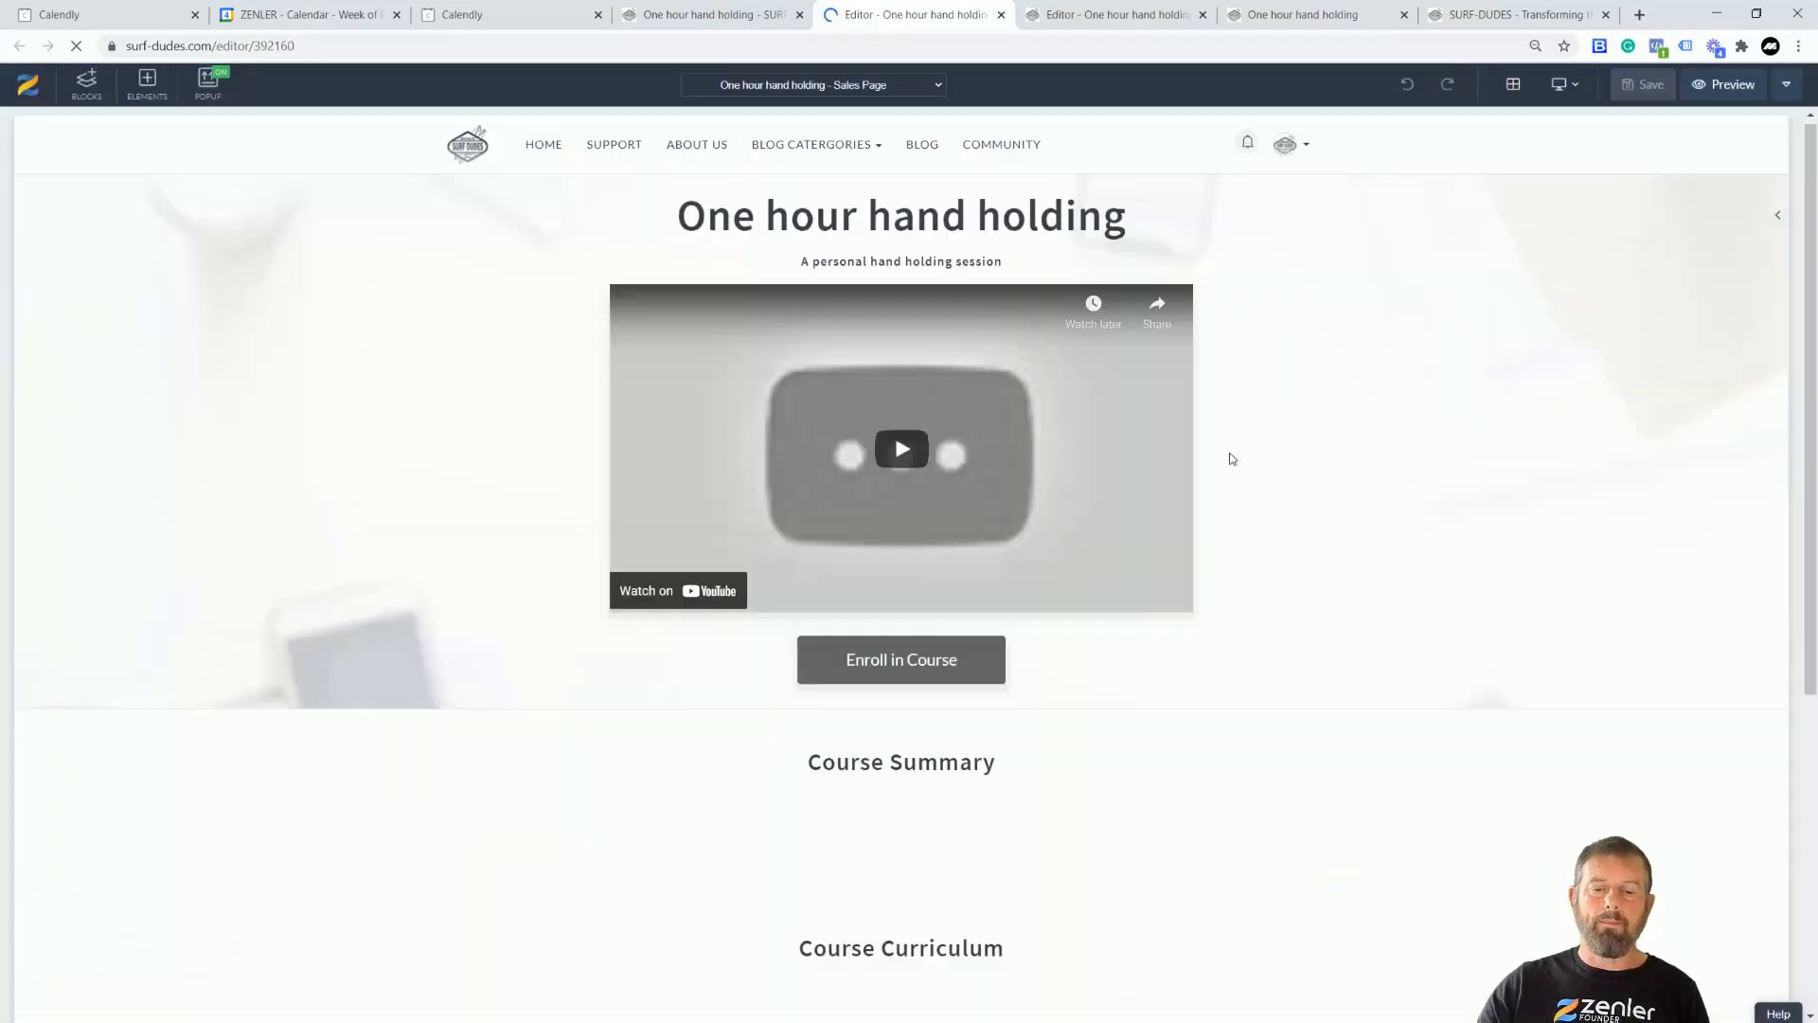
Delete the Course Summary and Course Curriculum blocks from the sales page
{"action": "scroll", "coordinate": [1229, 452], "scroll_direction": "down", "scroll_amount": 1}
{"action": "scroll", "coordinate": [382, 647], "scroll_direction": "down", "scroll_amount": 3}
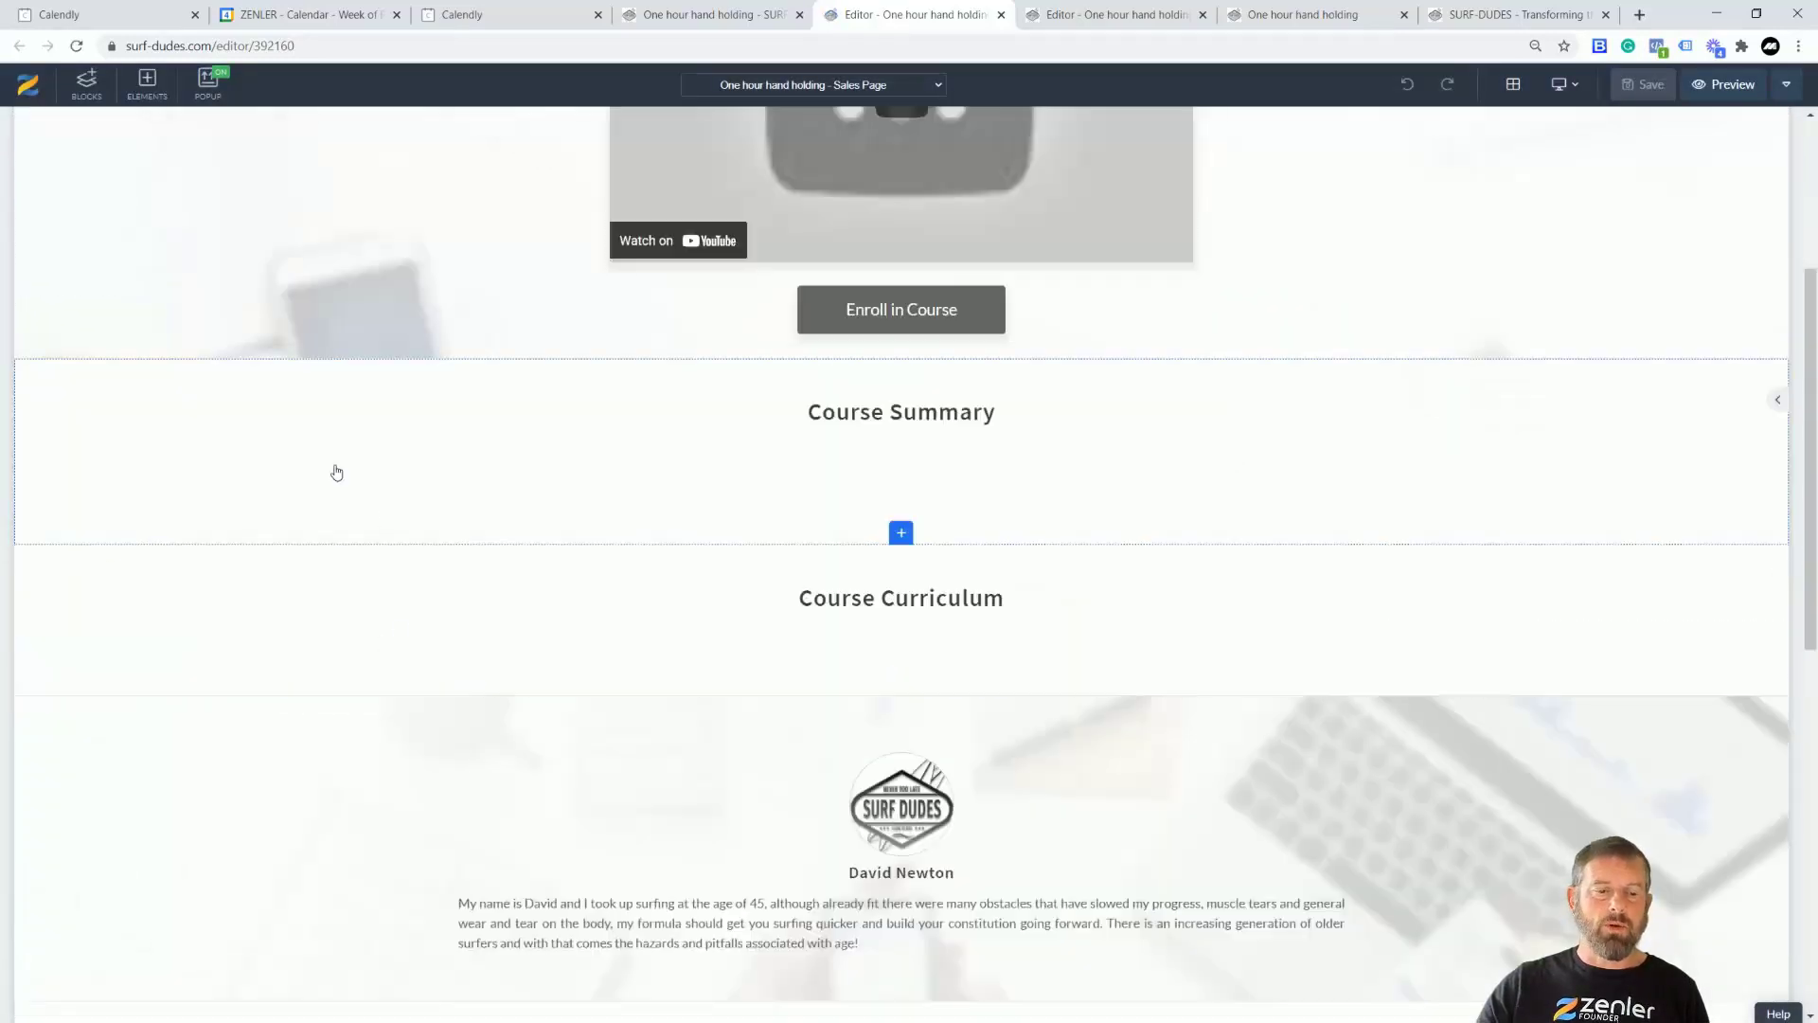
{"action": "left_click", "coordinate": [97, 370]}
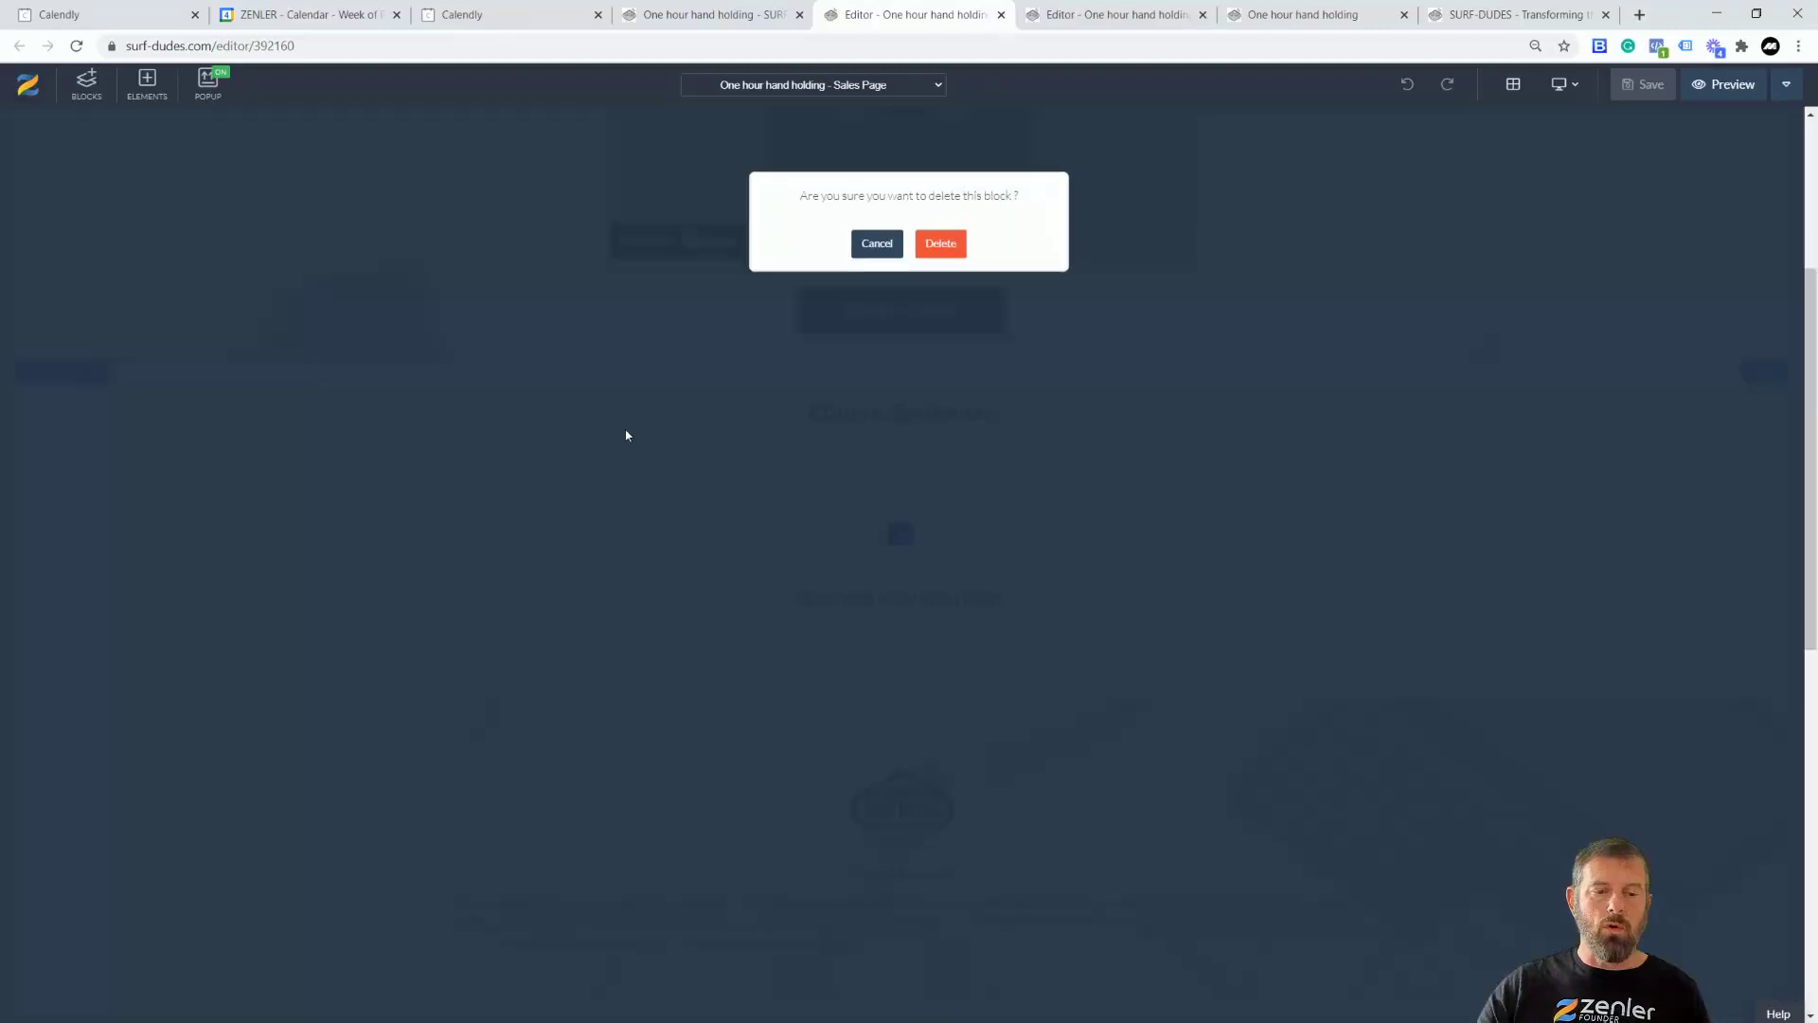
{"action": "left_click", "coordinate": [938, 243]}
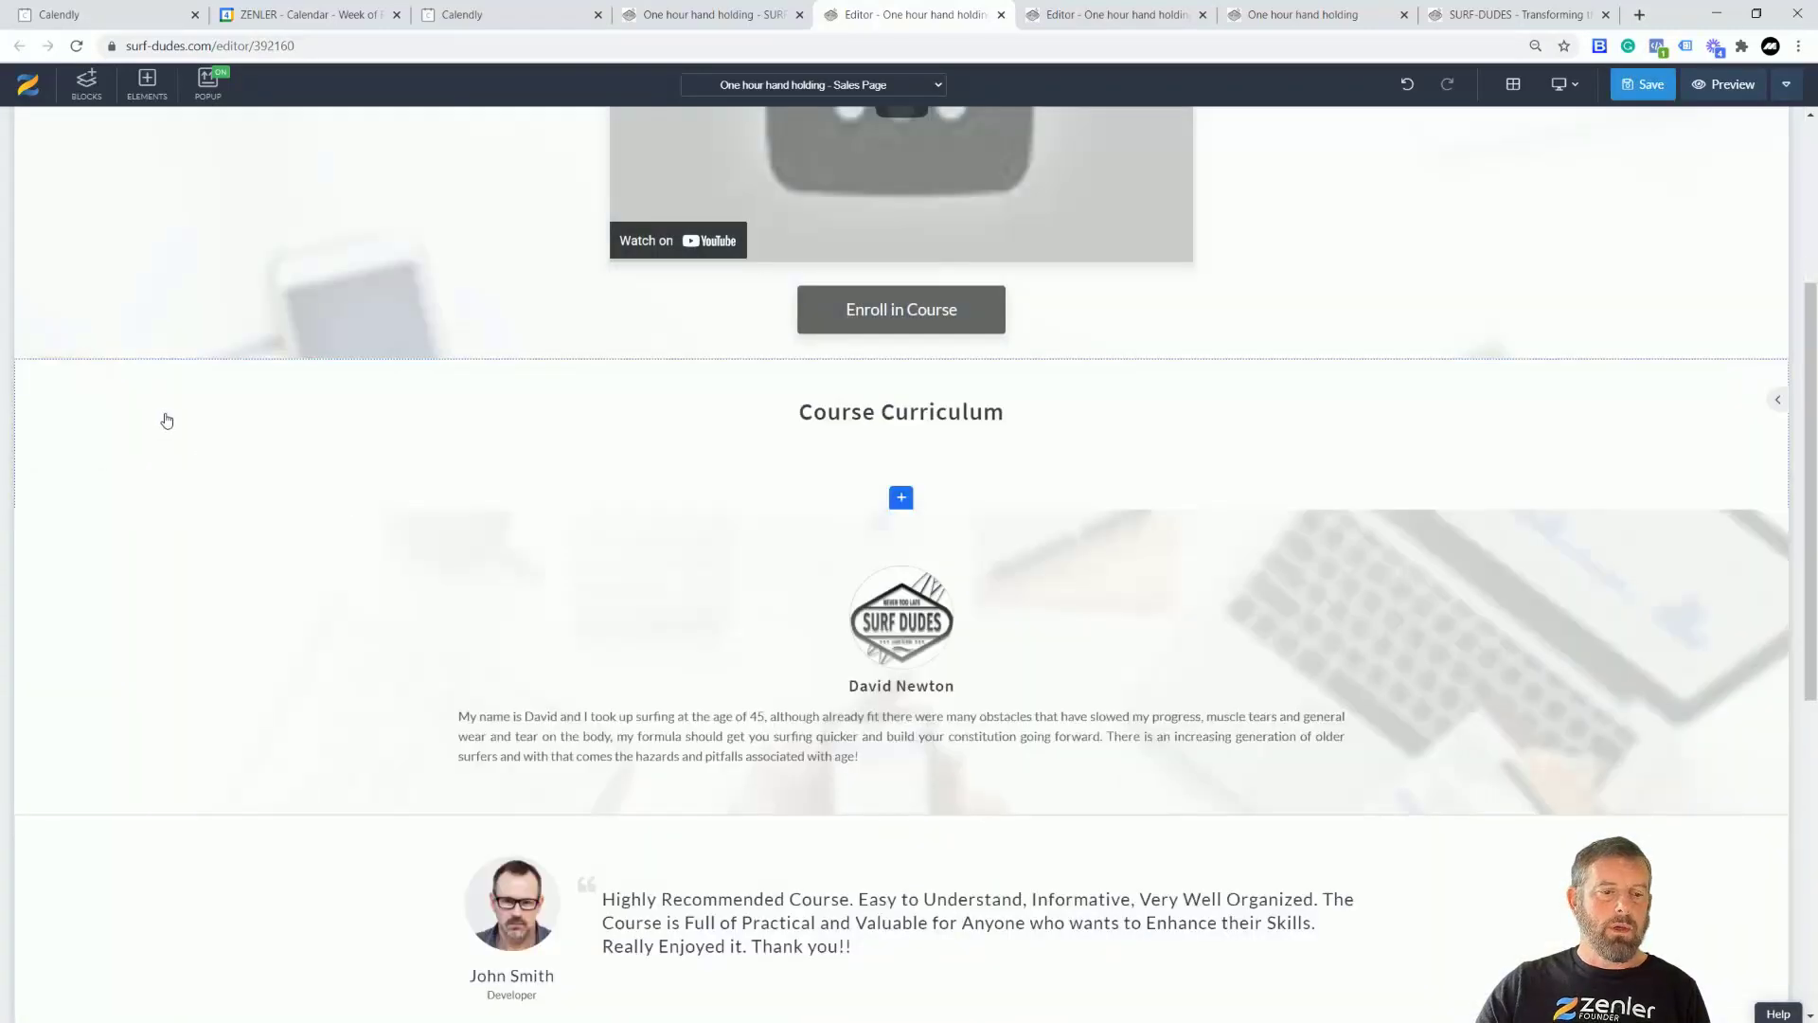
{"action": "left_click", "coordinate": [94, 371]}
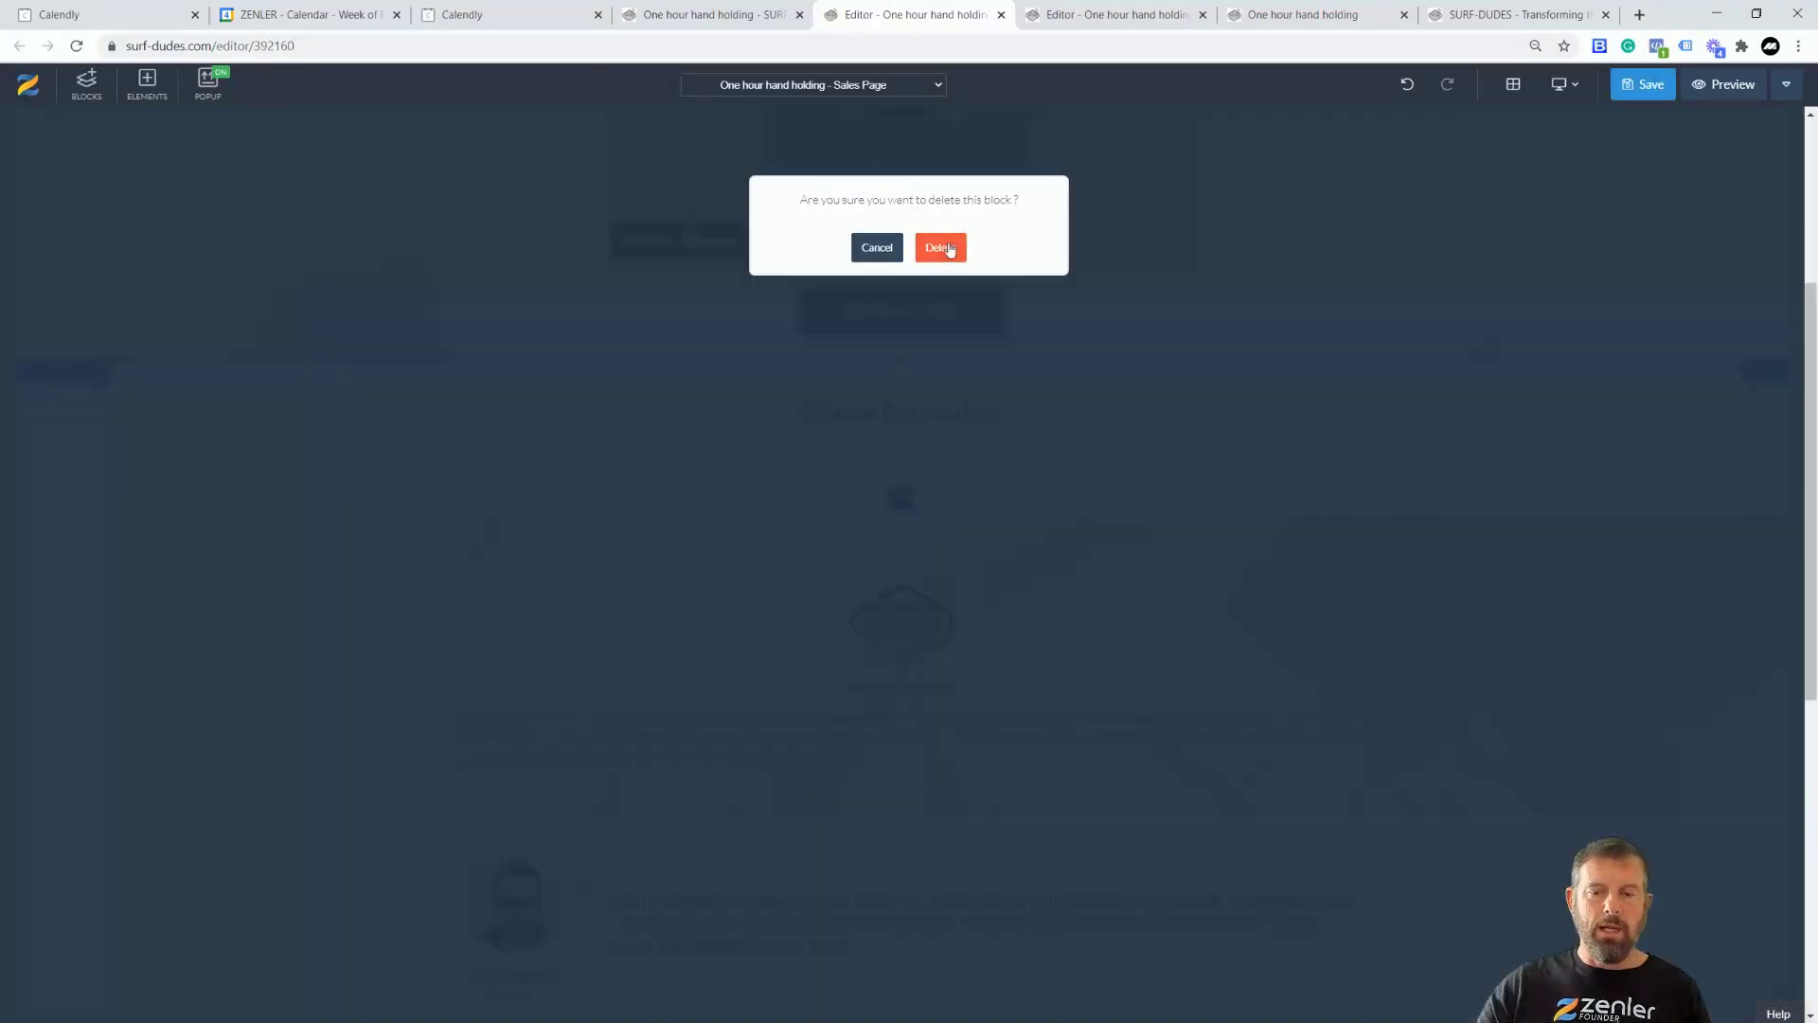
{"action": "left_click", "coordinate": [937, 244]}
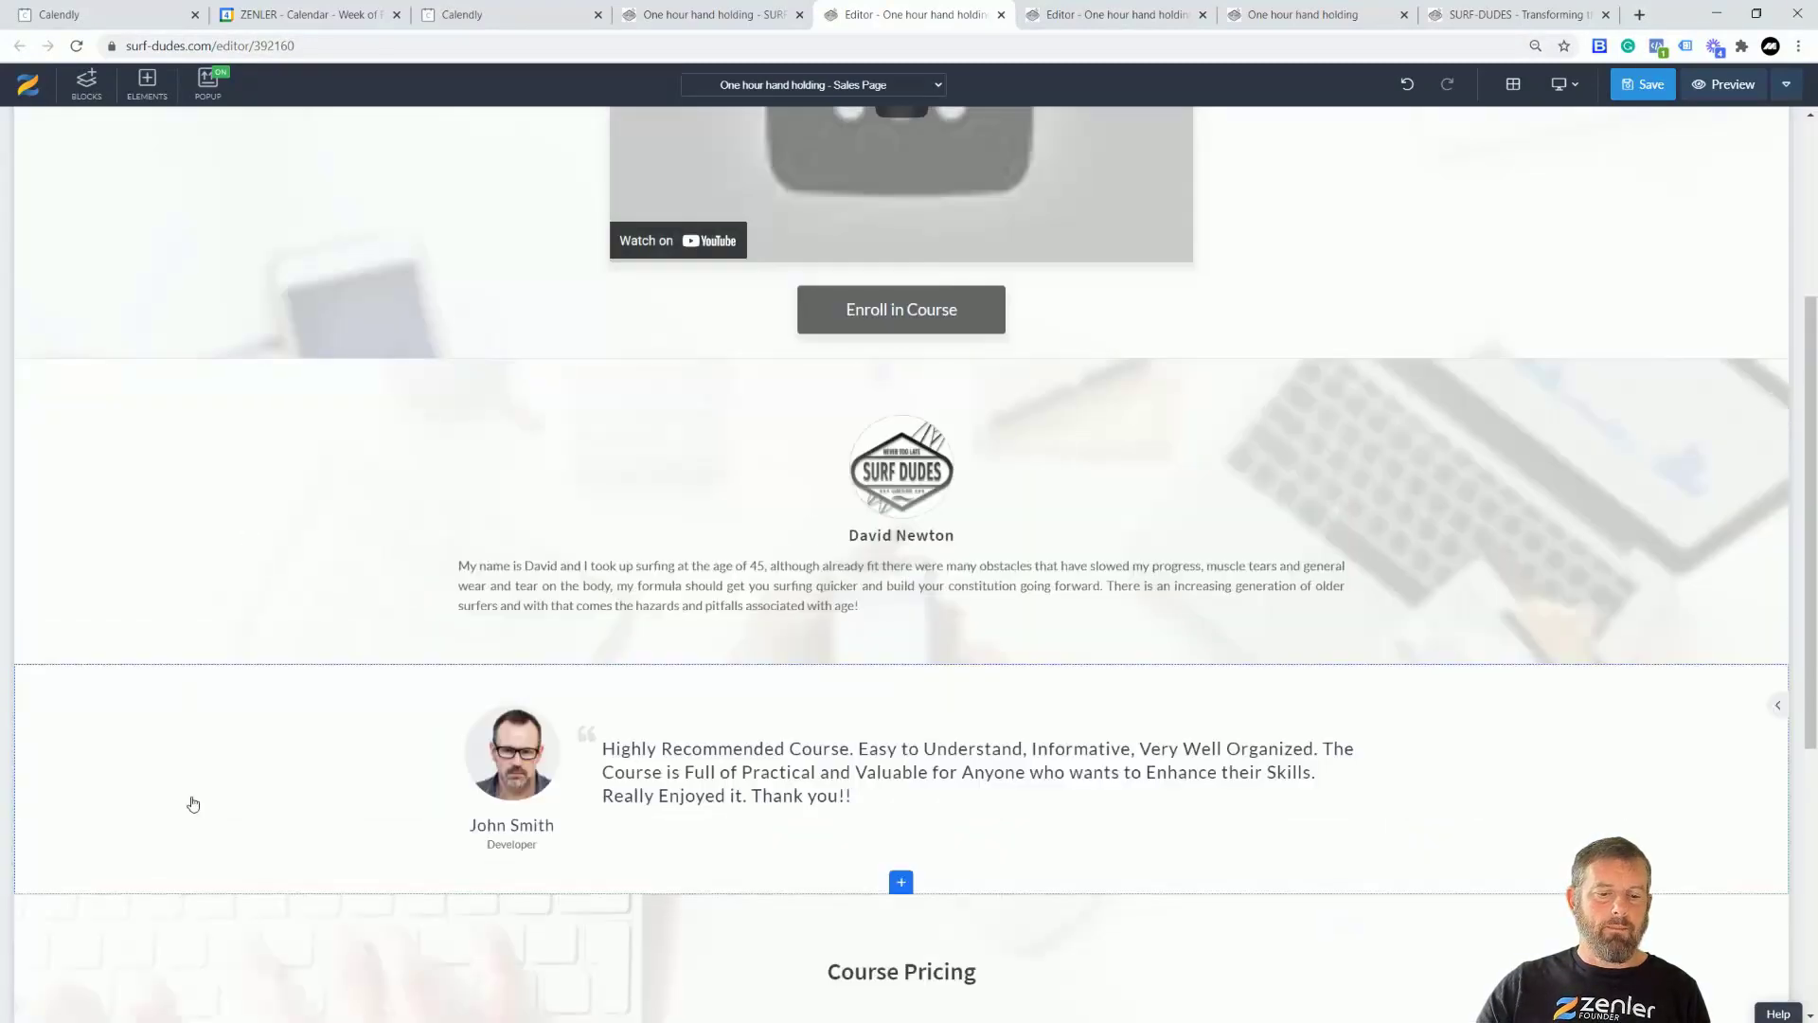
Delete the testimonial block and the instructor biography block from the sales page
{"action": "left_click", "coordinate": [96, 675]}
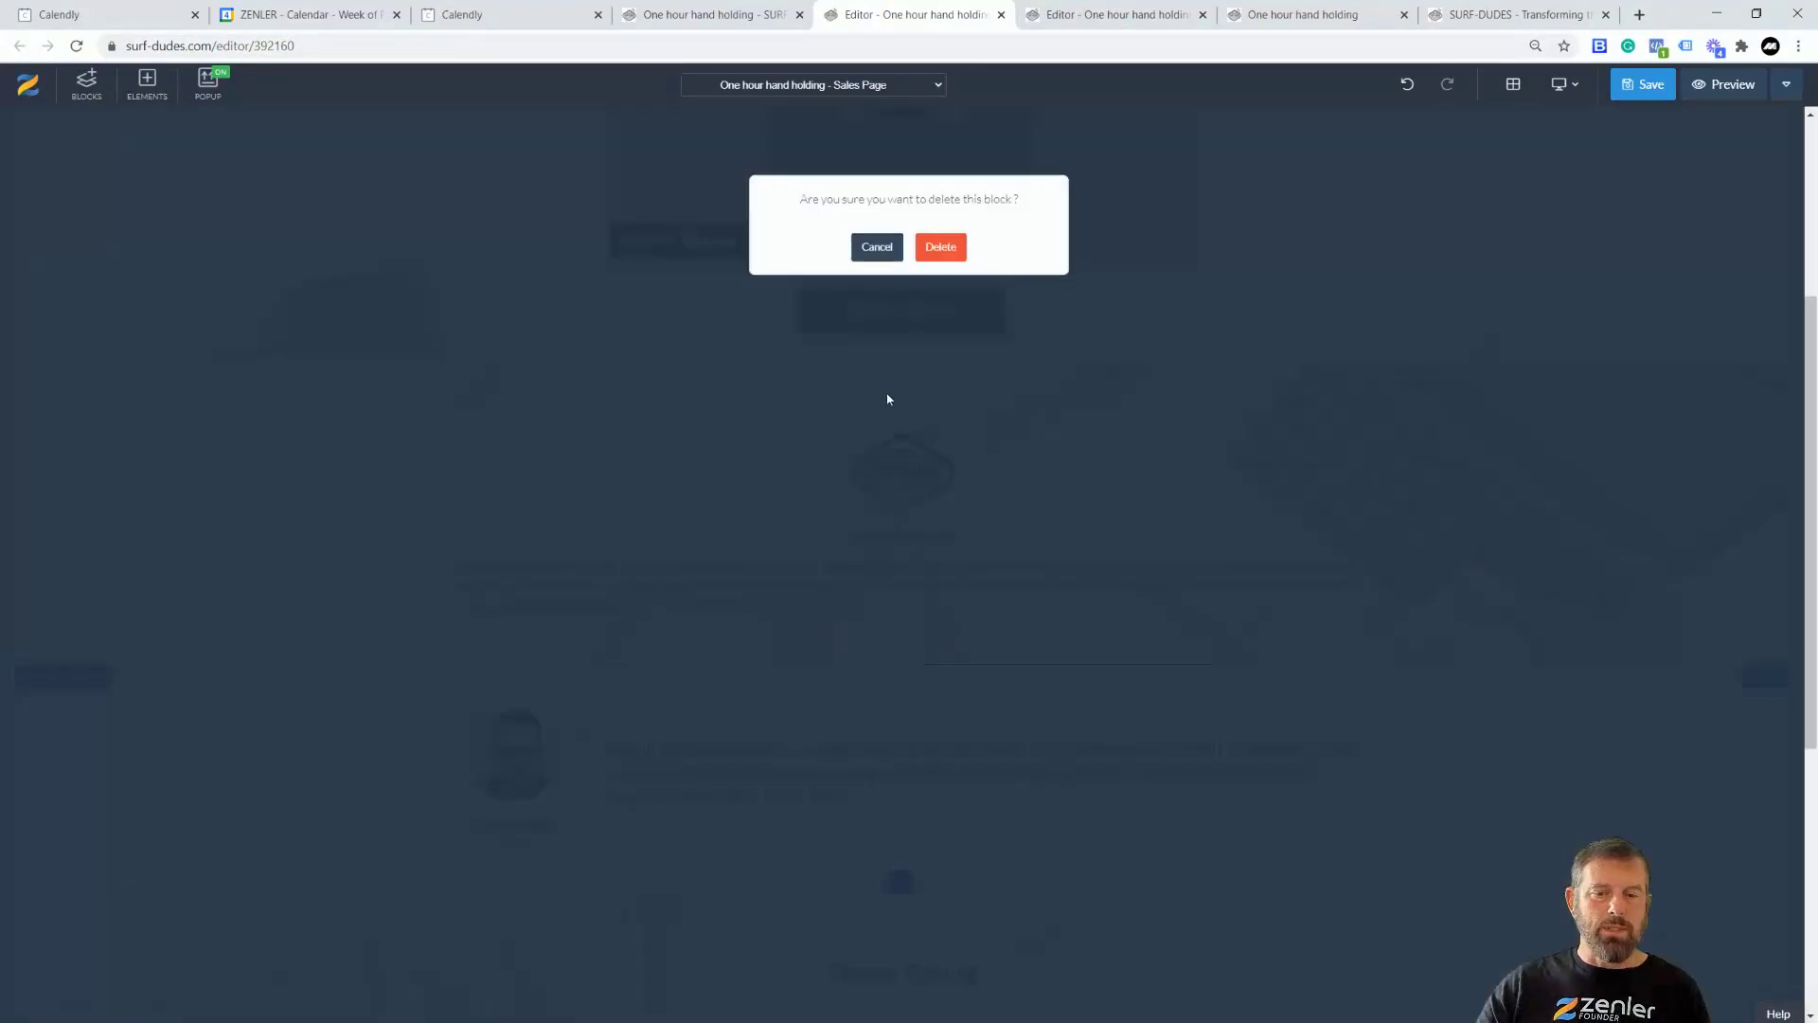
{"action": "left_click", "coordinate": [938, 247]}
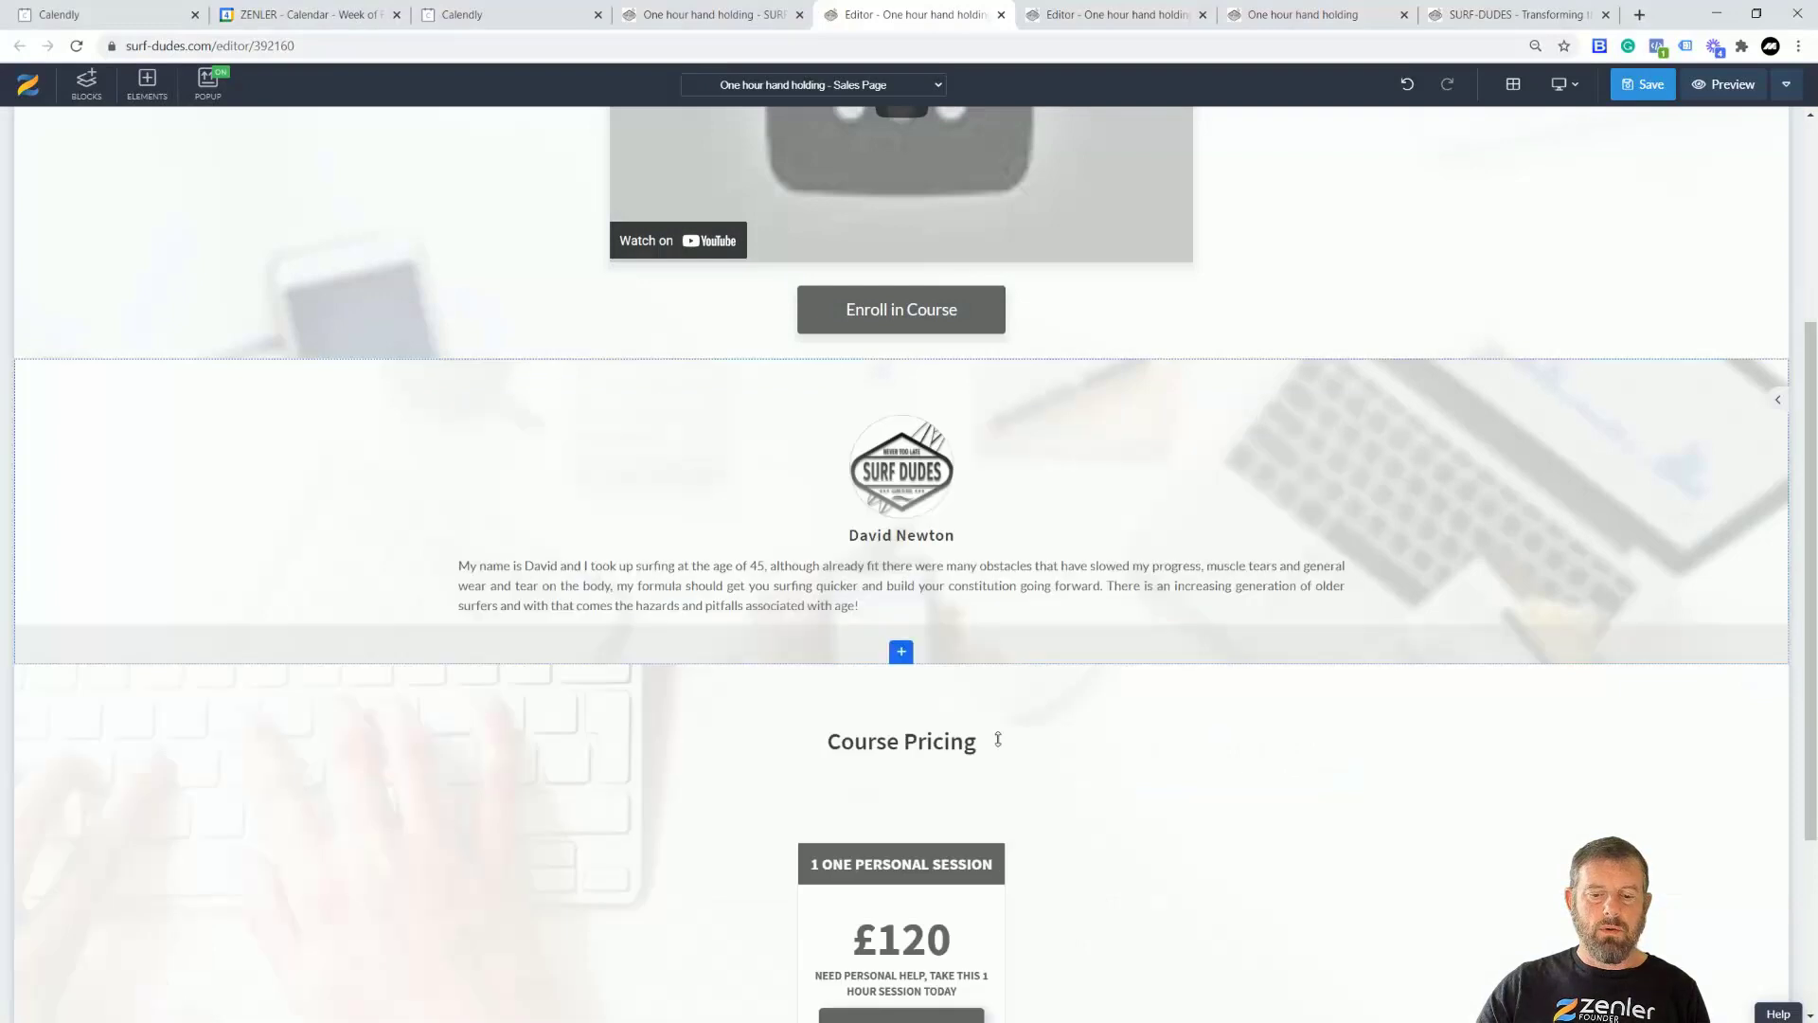
{"action": "left_click", "coordinate": [98, 374]}
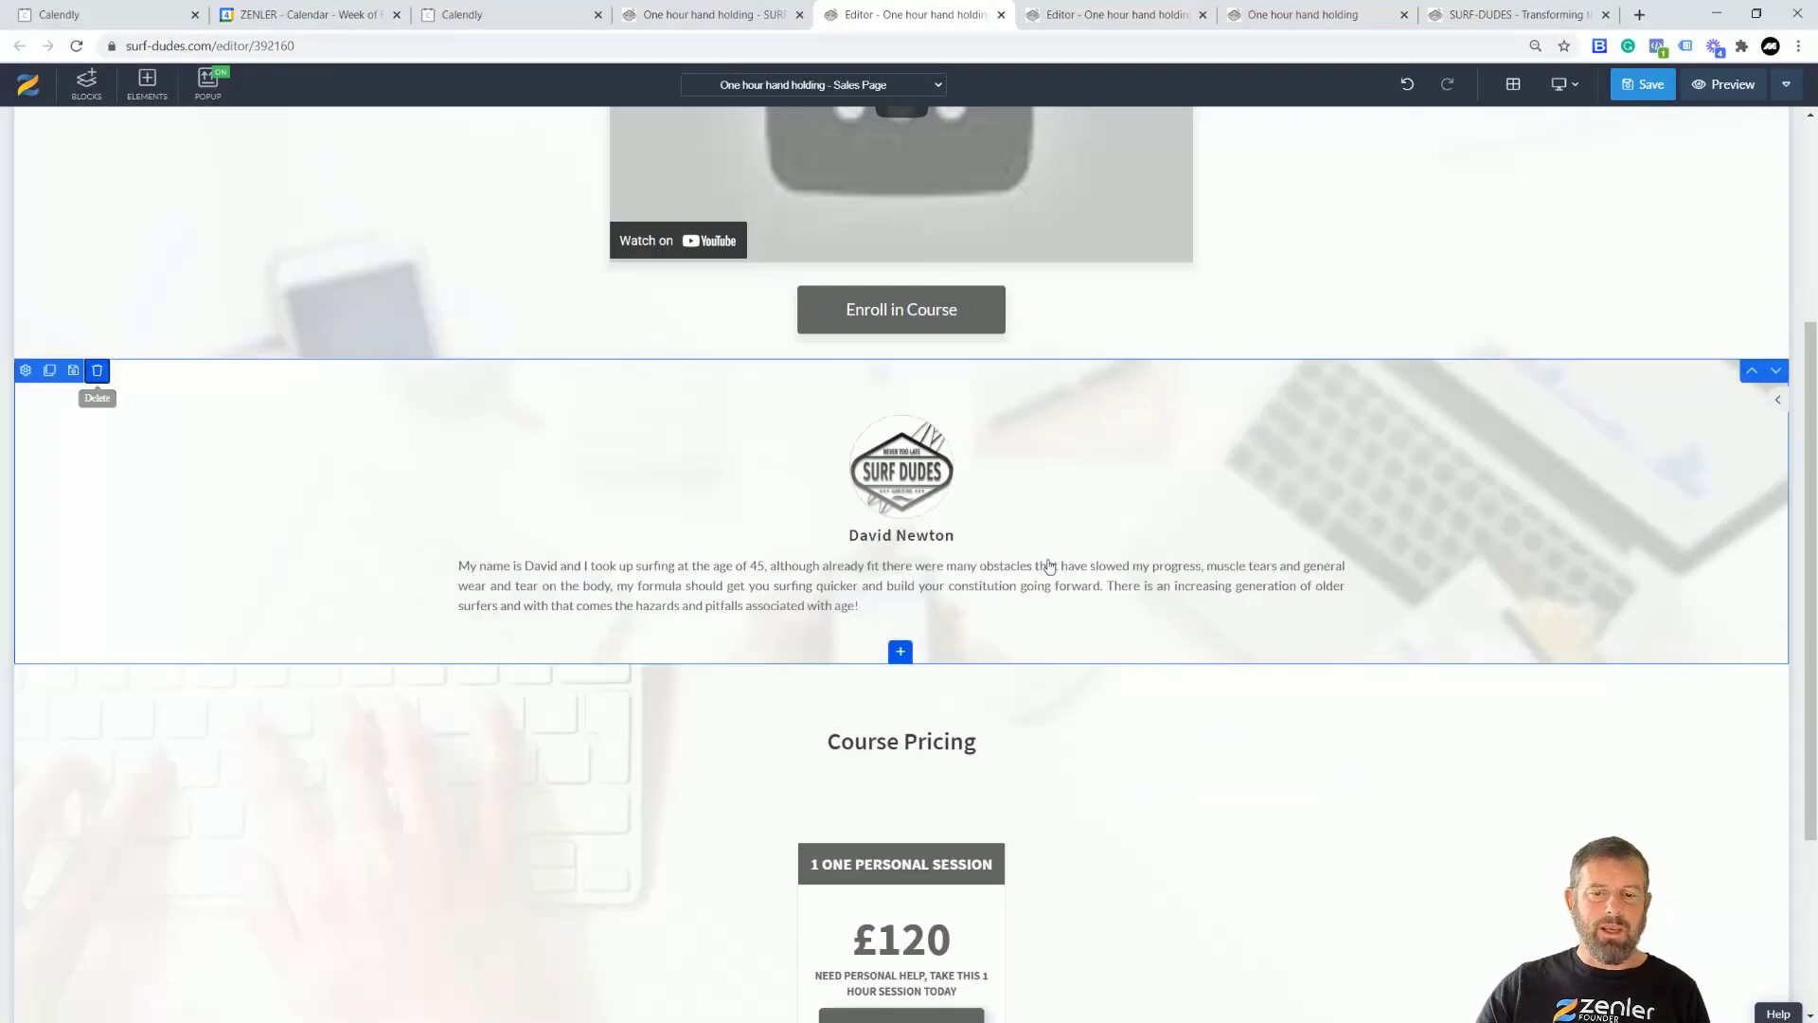
{"action": "left_click", "coordinate": [943, 250]}
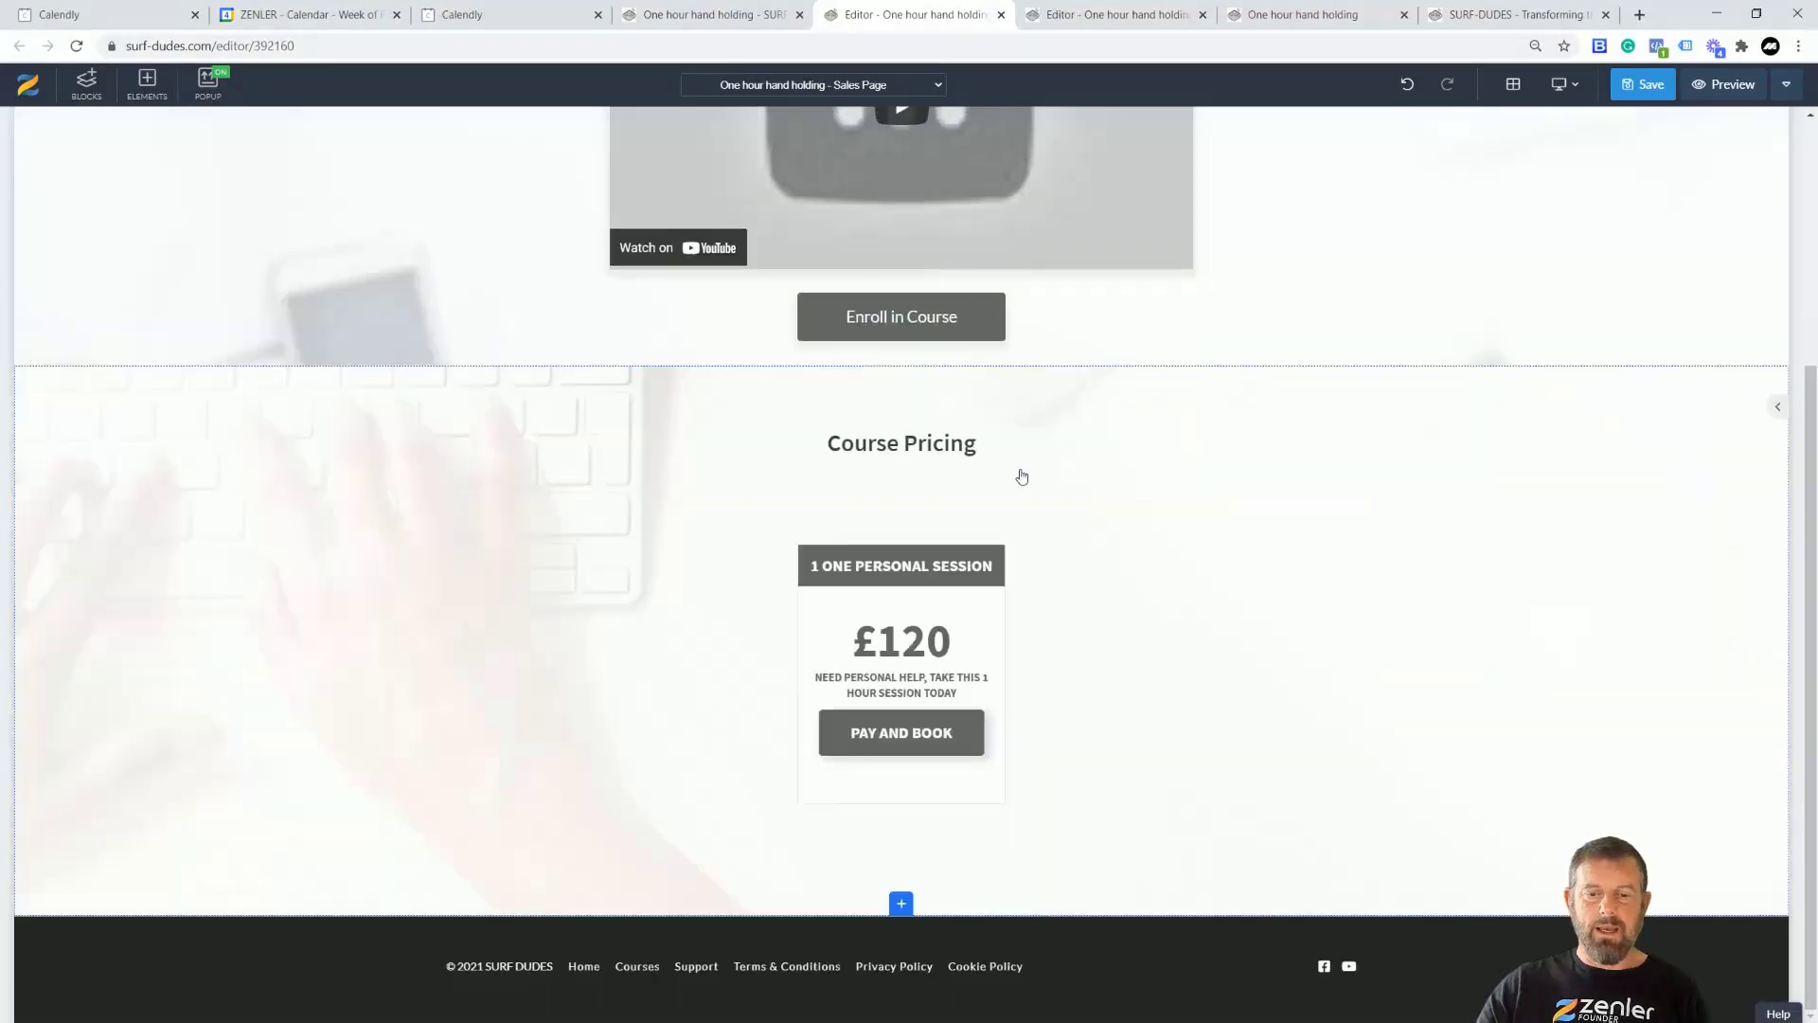
Delete the video element from the header block of the sales page
{"action": "scroll", "coordinate": [1627, 597], "scroll_direction": "up", "scroll_amount": 4}
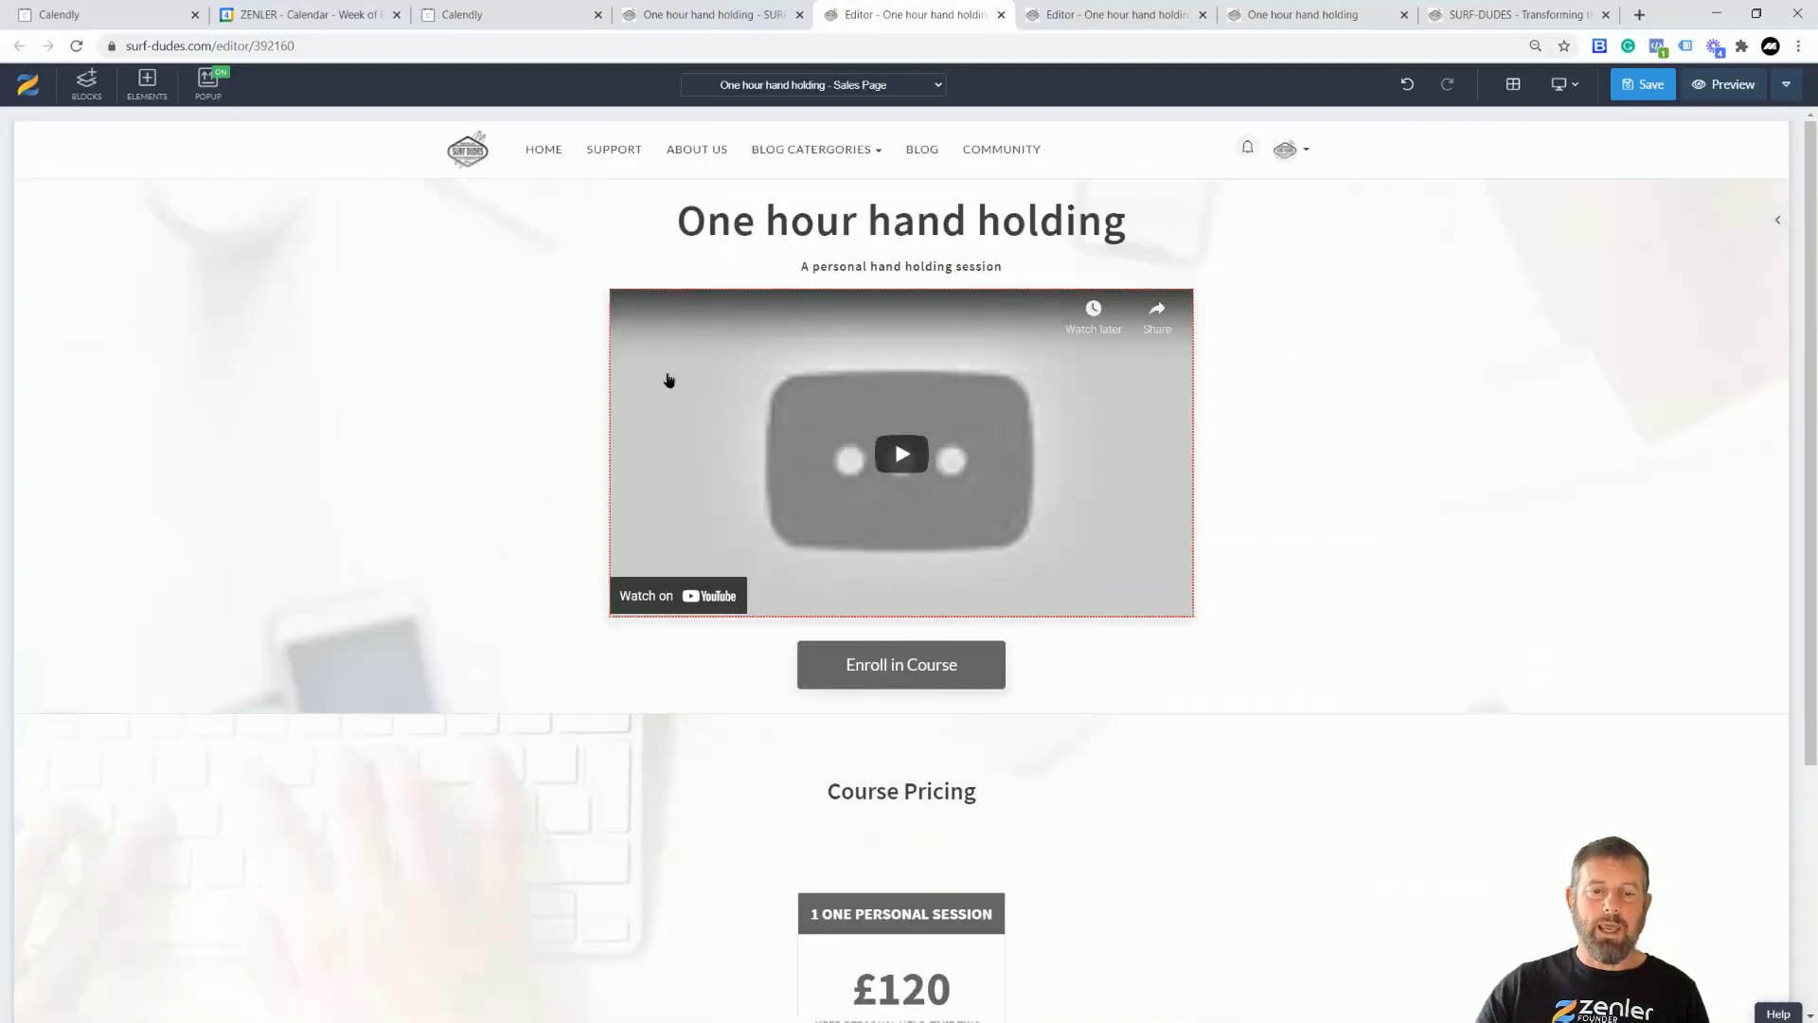
{"action": "left_click", "coordinate": [668, 277]}
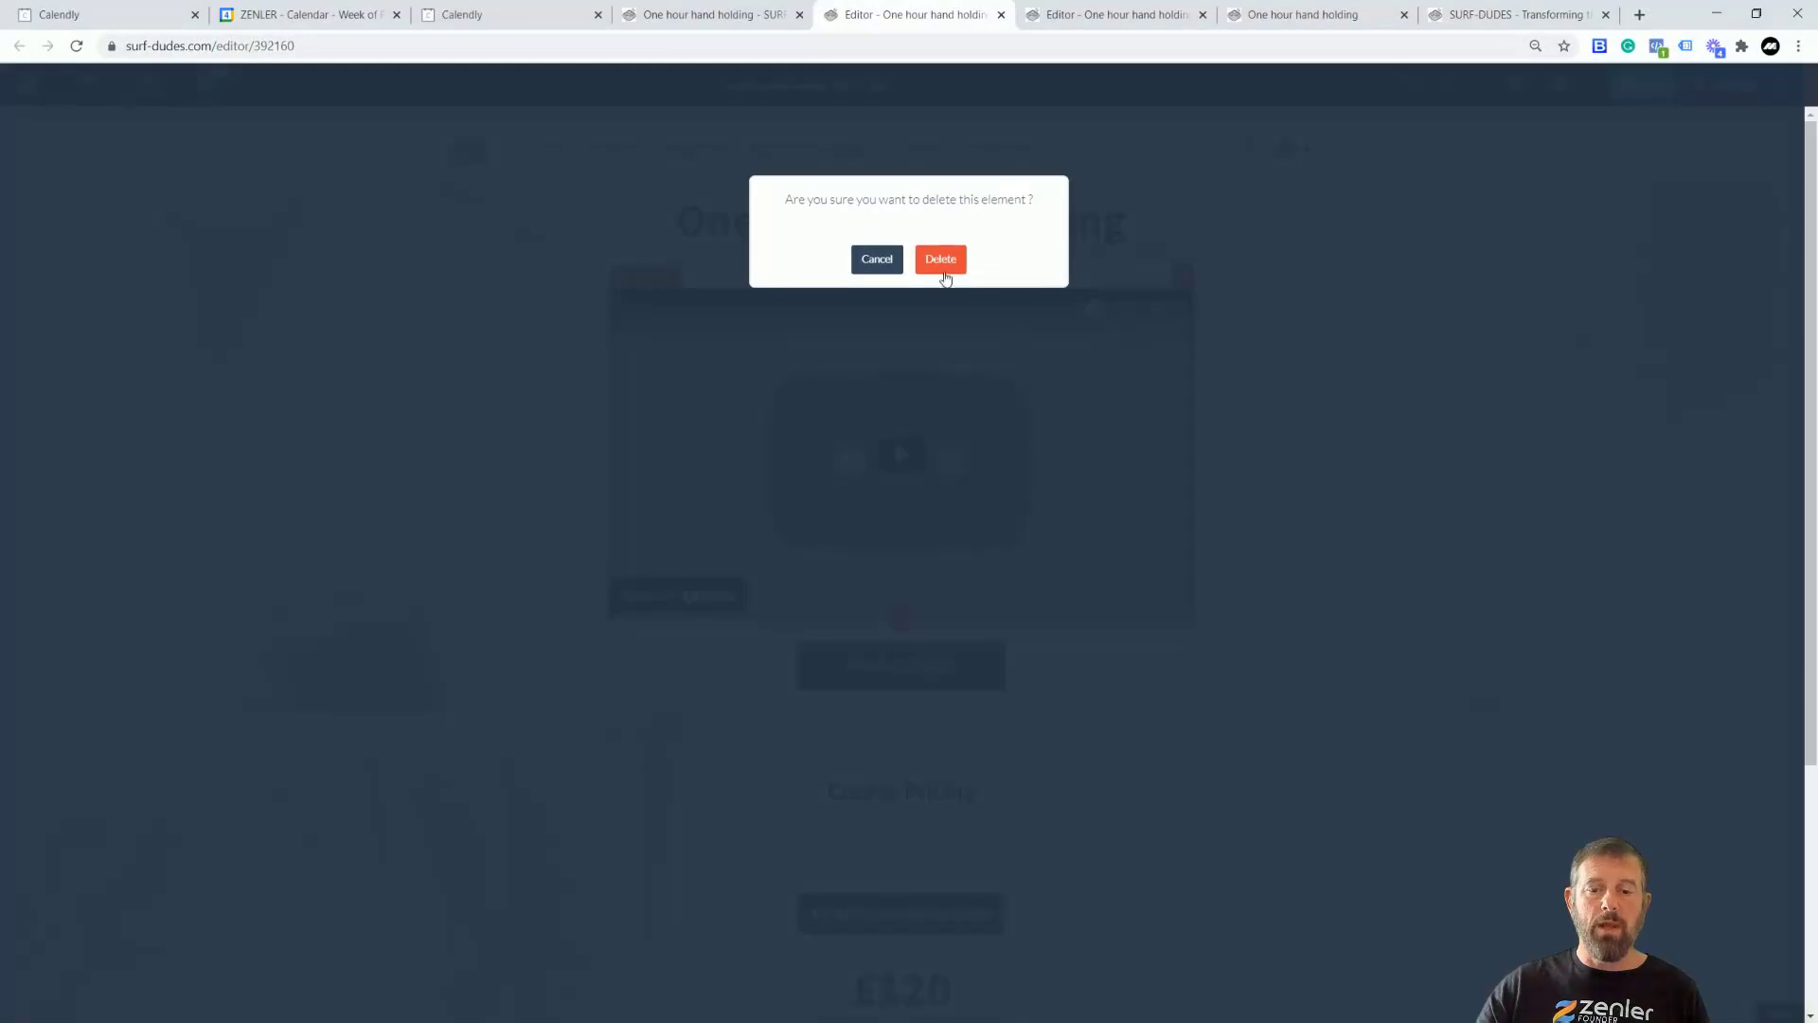
{"action": "left_click", "coordinate": [940, 259]}
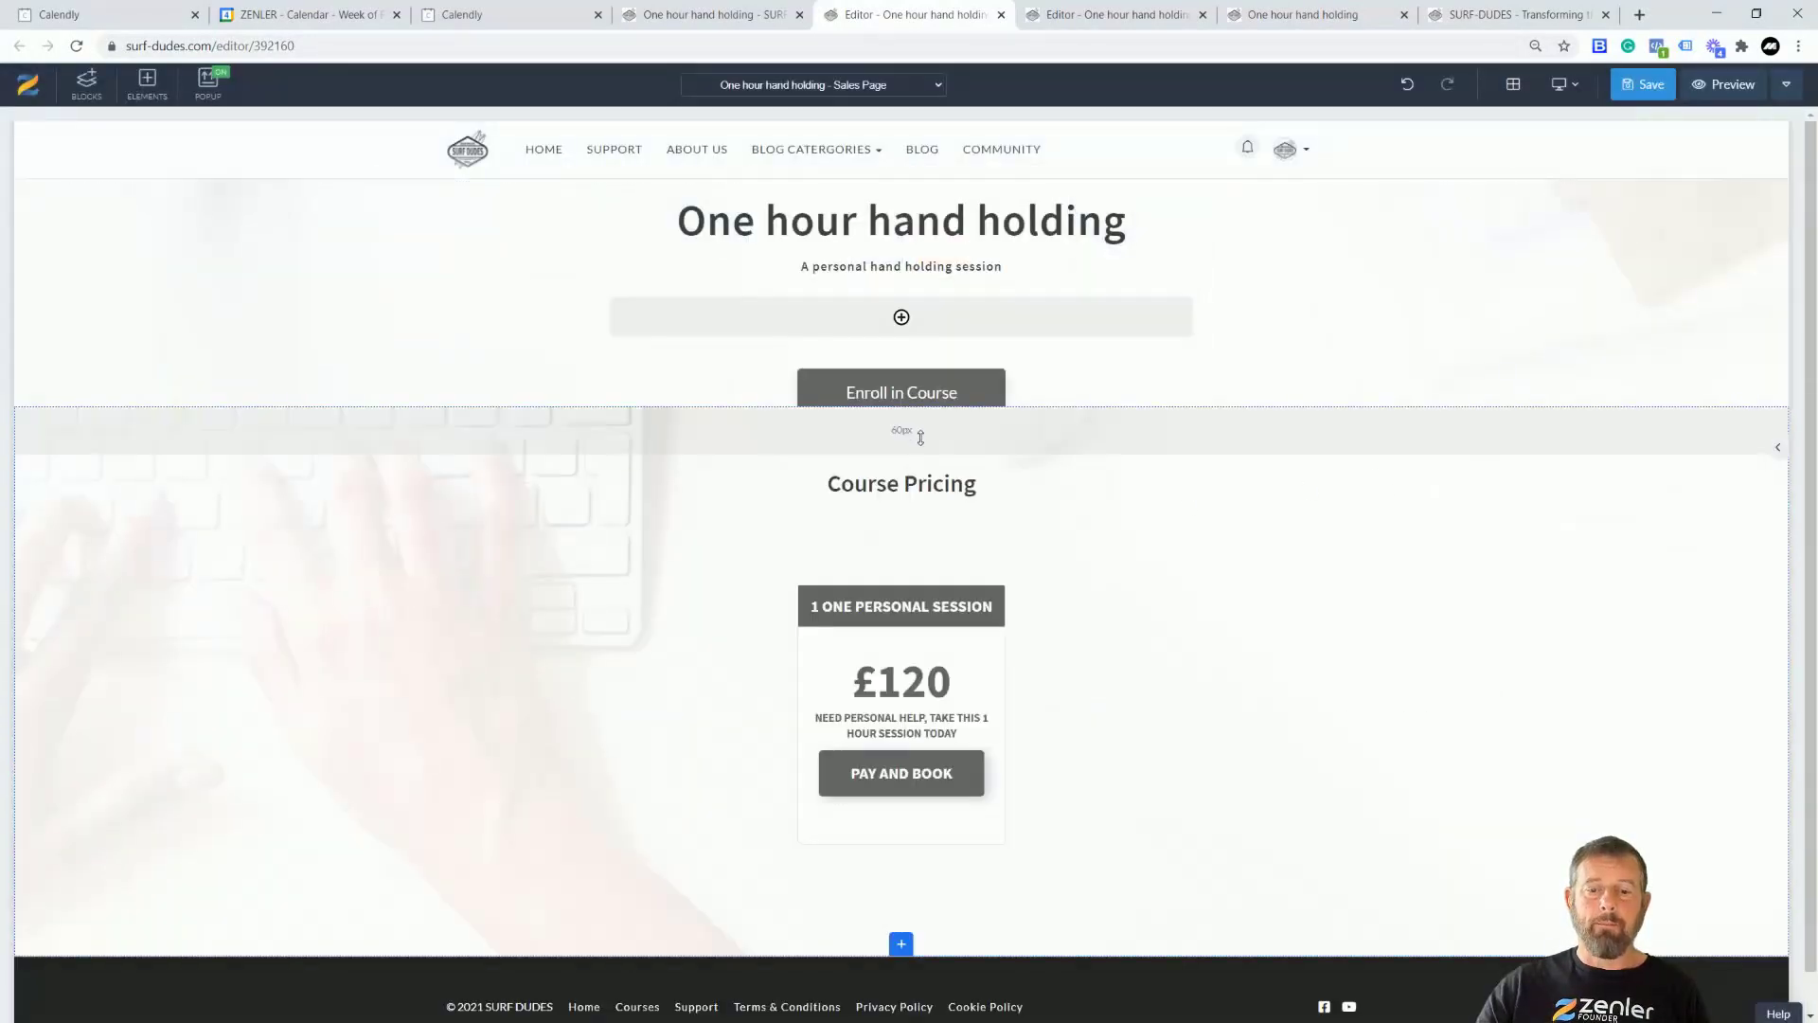
Enlarge the space below the Enroll in Course button and save the sales page, accepting the SEO settings with the title "One hour hand holding"
{"action": "left_click_drag", "start_coordinate": [581, 399], "coordinate": [581, 461]}
{"action": "left_click", "coordinate": [1648, 85]}
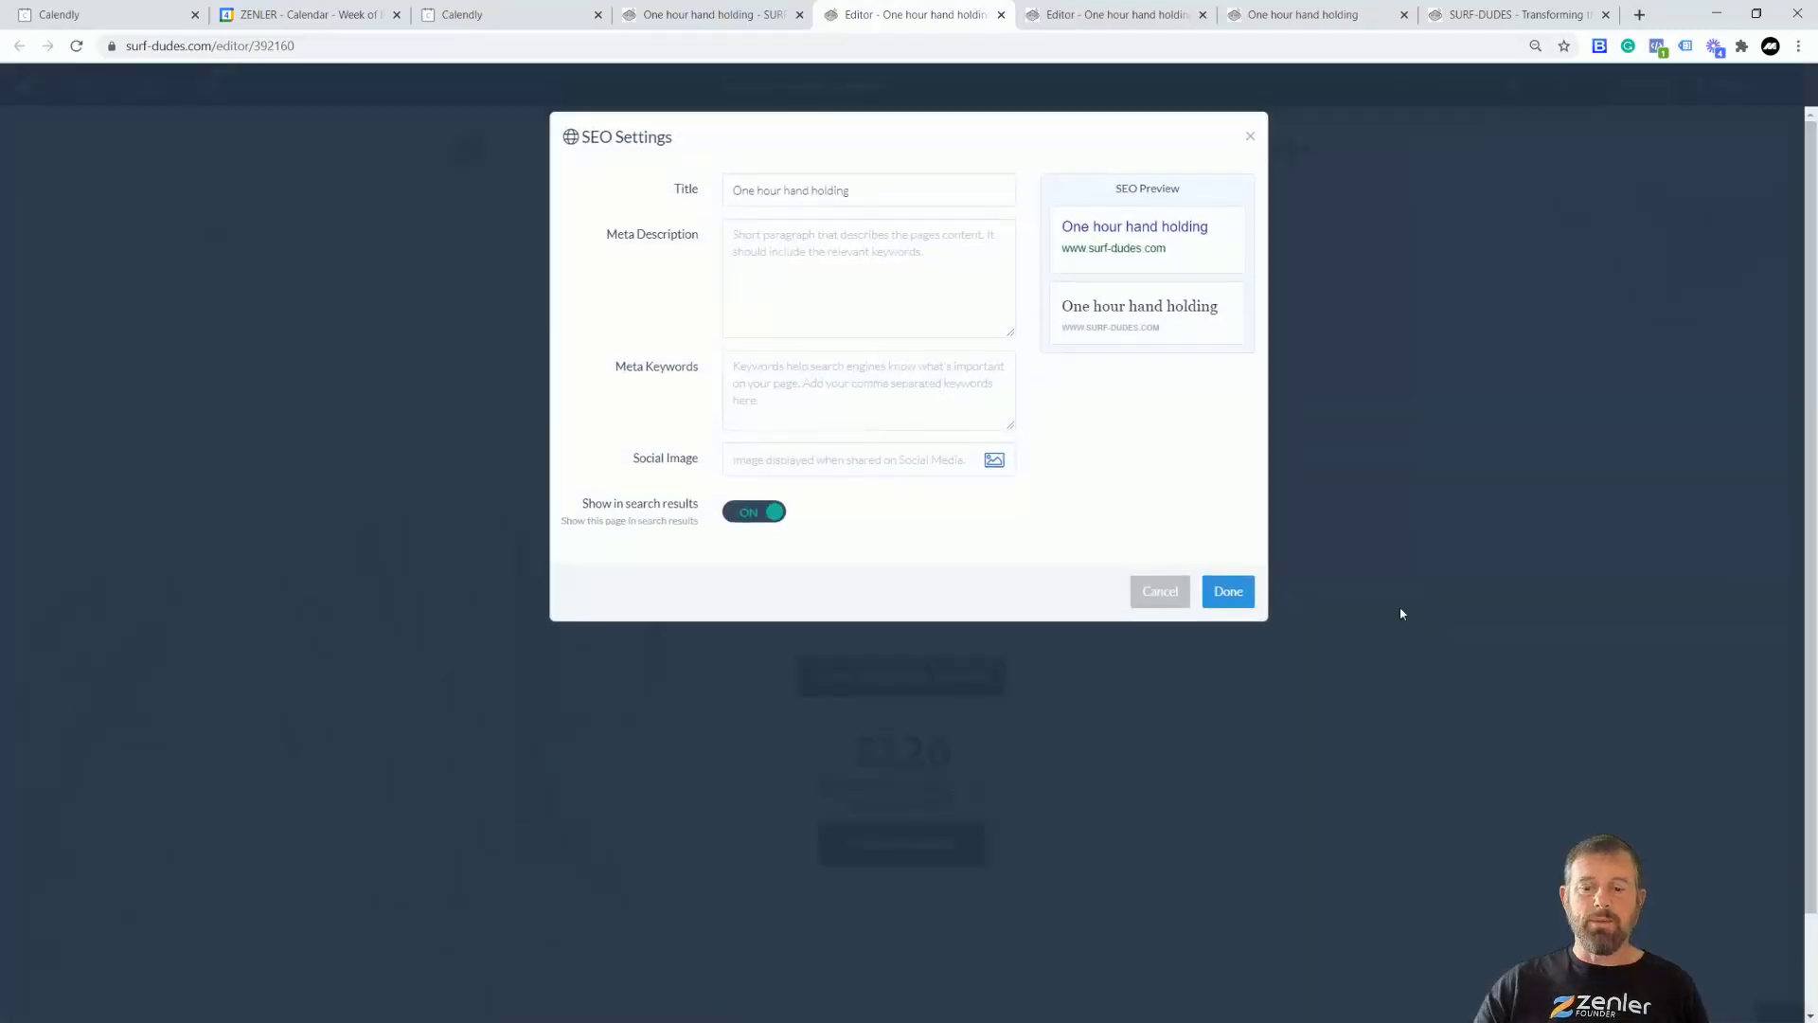
{"action": "left_click", "coordinate": [1229, 595]}
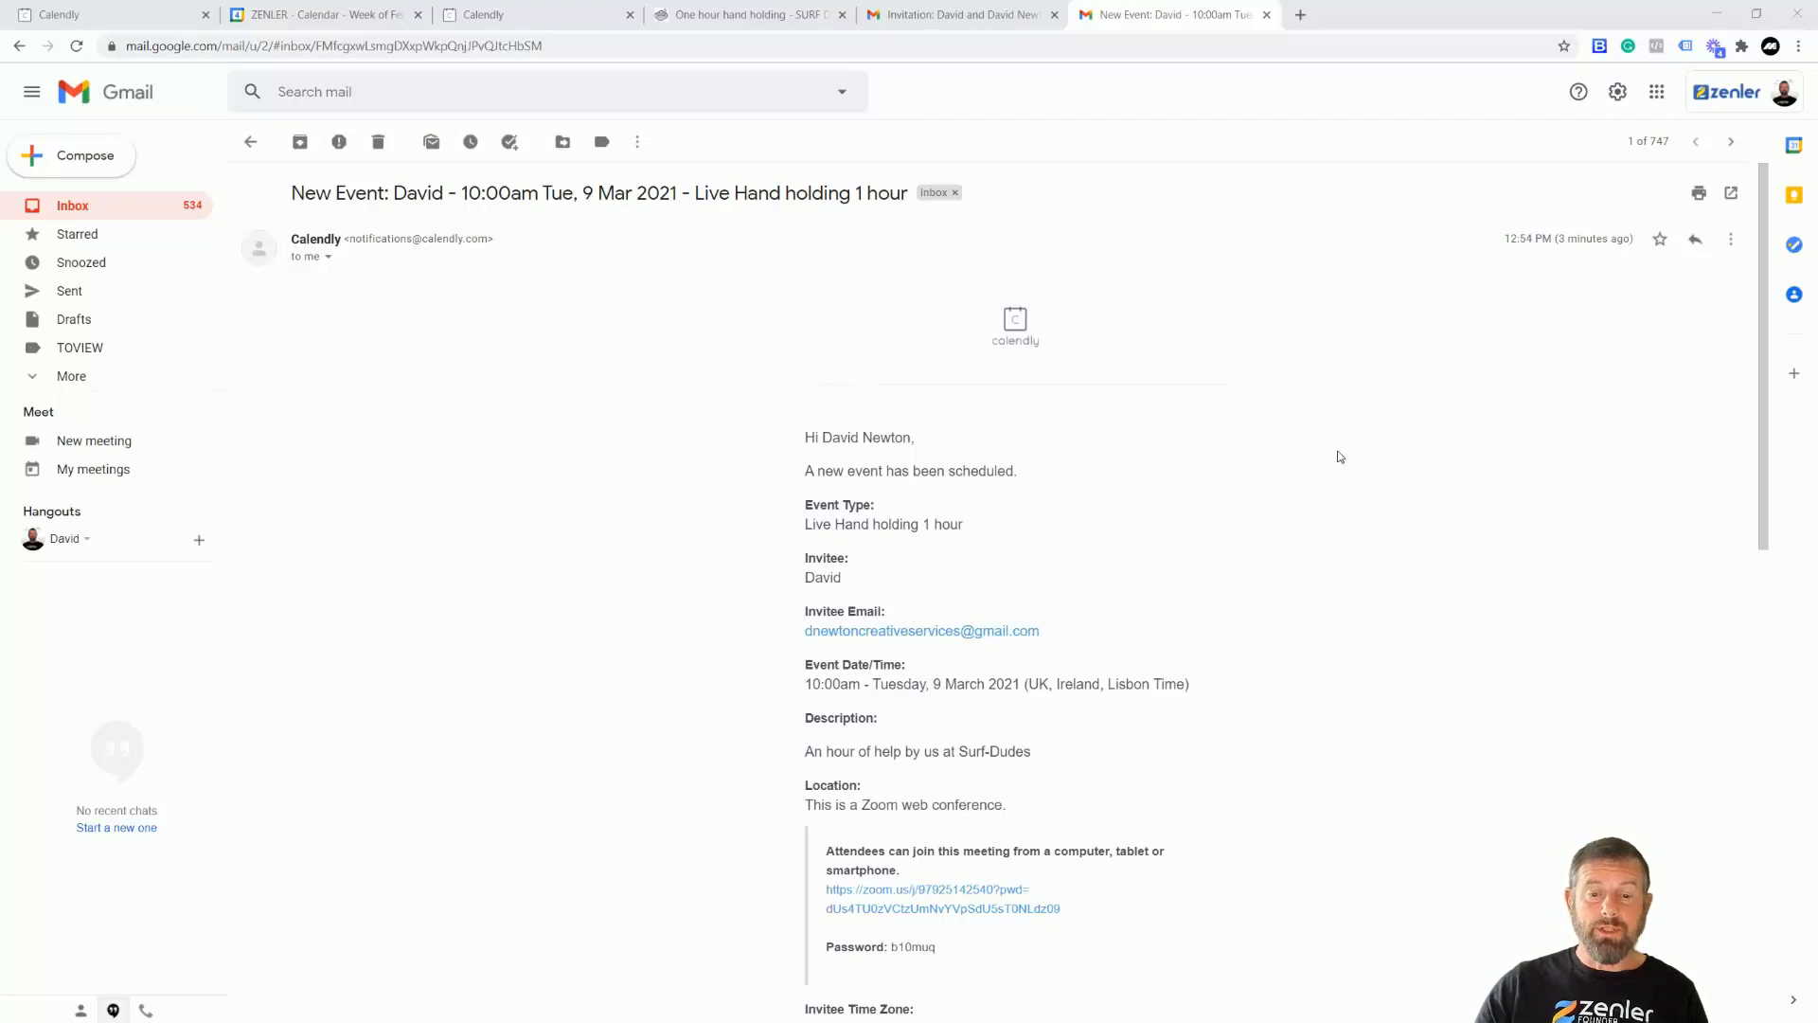
Read the Calendly new event notification in Gmail, examining the event type, date, Zoom link, meeting password and attendee's note
{"action": "left_click_drag", "start_coordinate": [806, 437], "coordinate": [975, 521]}
{"action": "left_click_drag", "start_coordinate": [853, 525], "coordinate": [942, 525]}
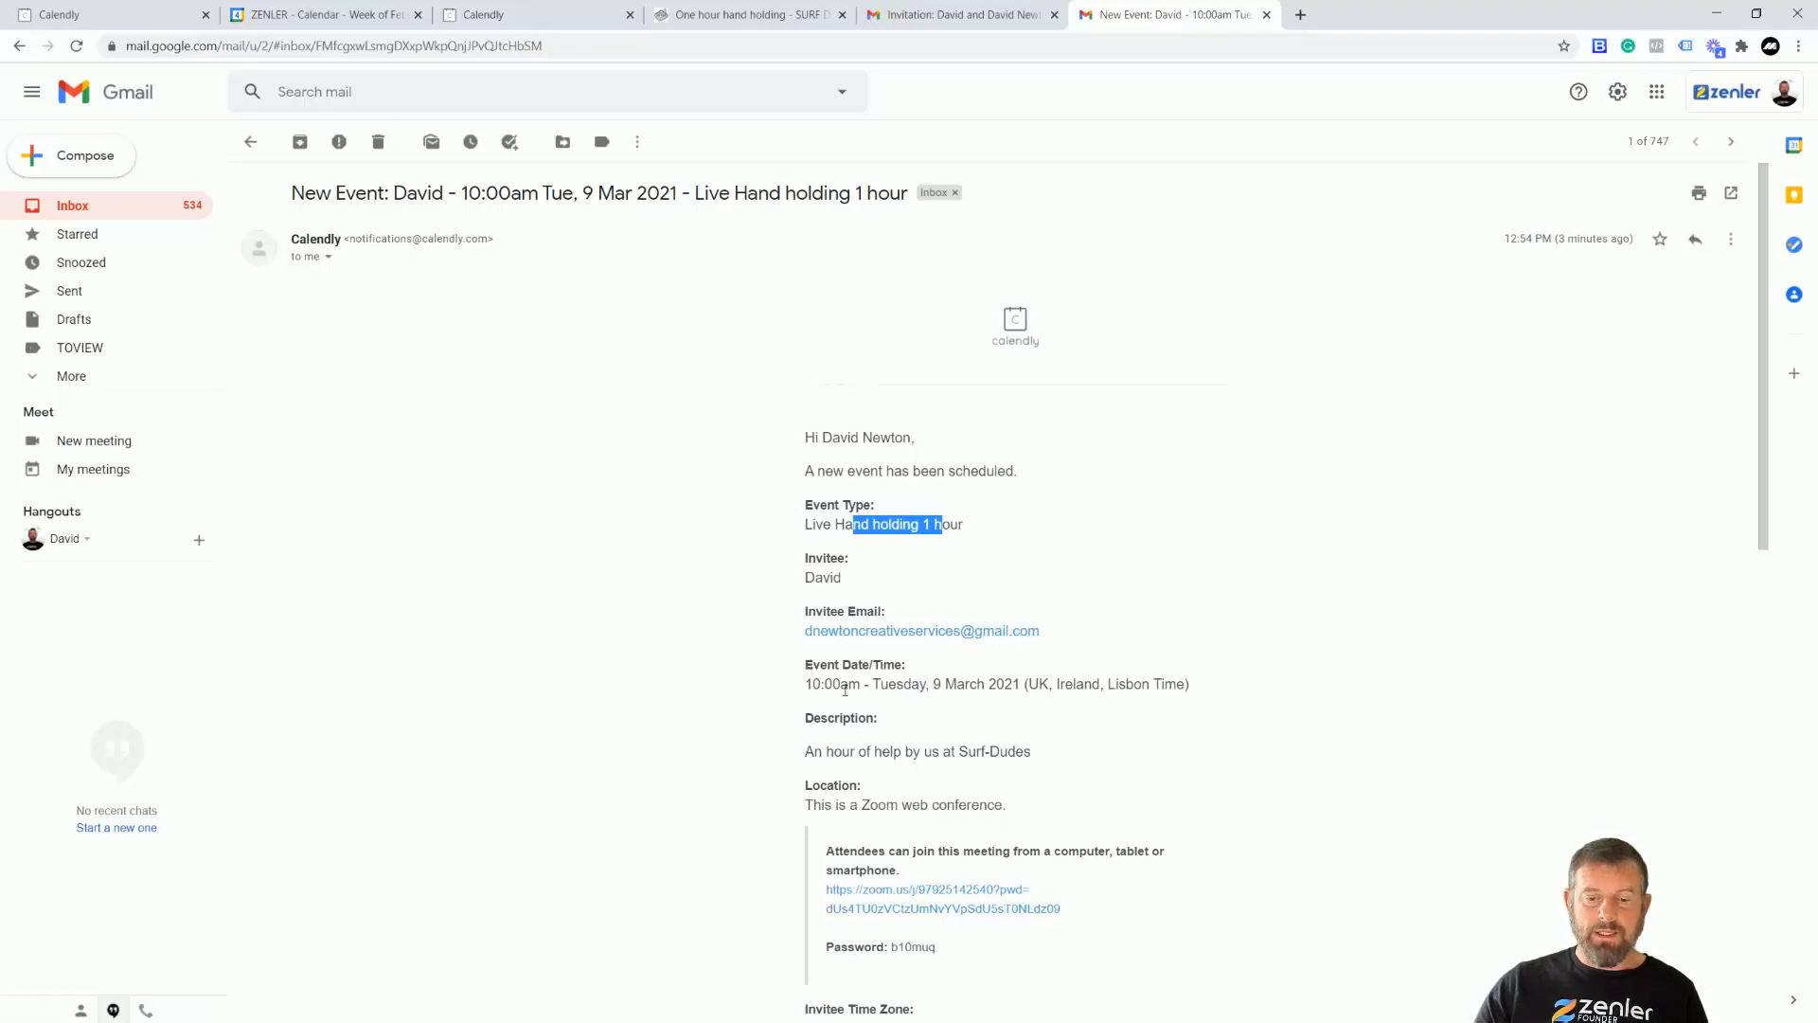
{"action": "scroll", "coordinate": [1221, 748], "scroll_direction": "down", "scroll_amount": 2}
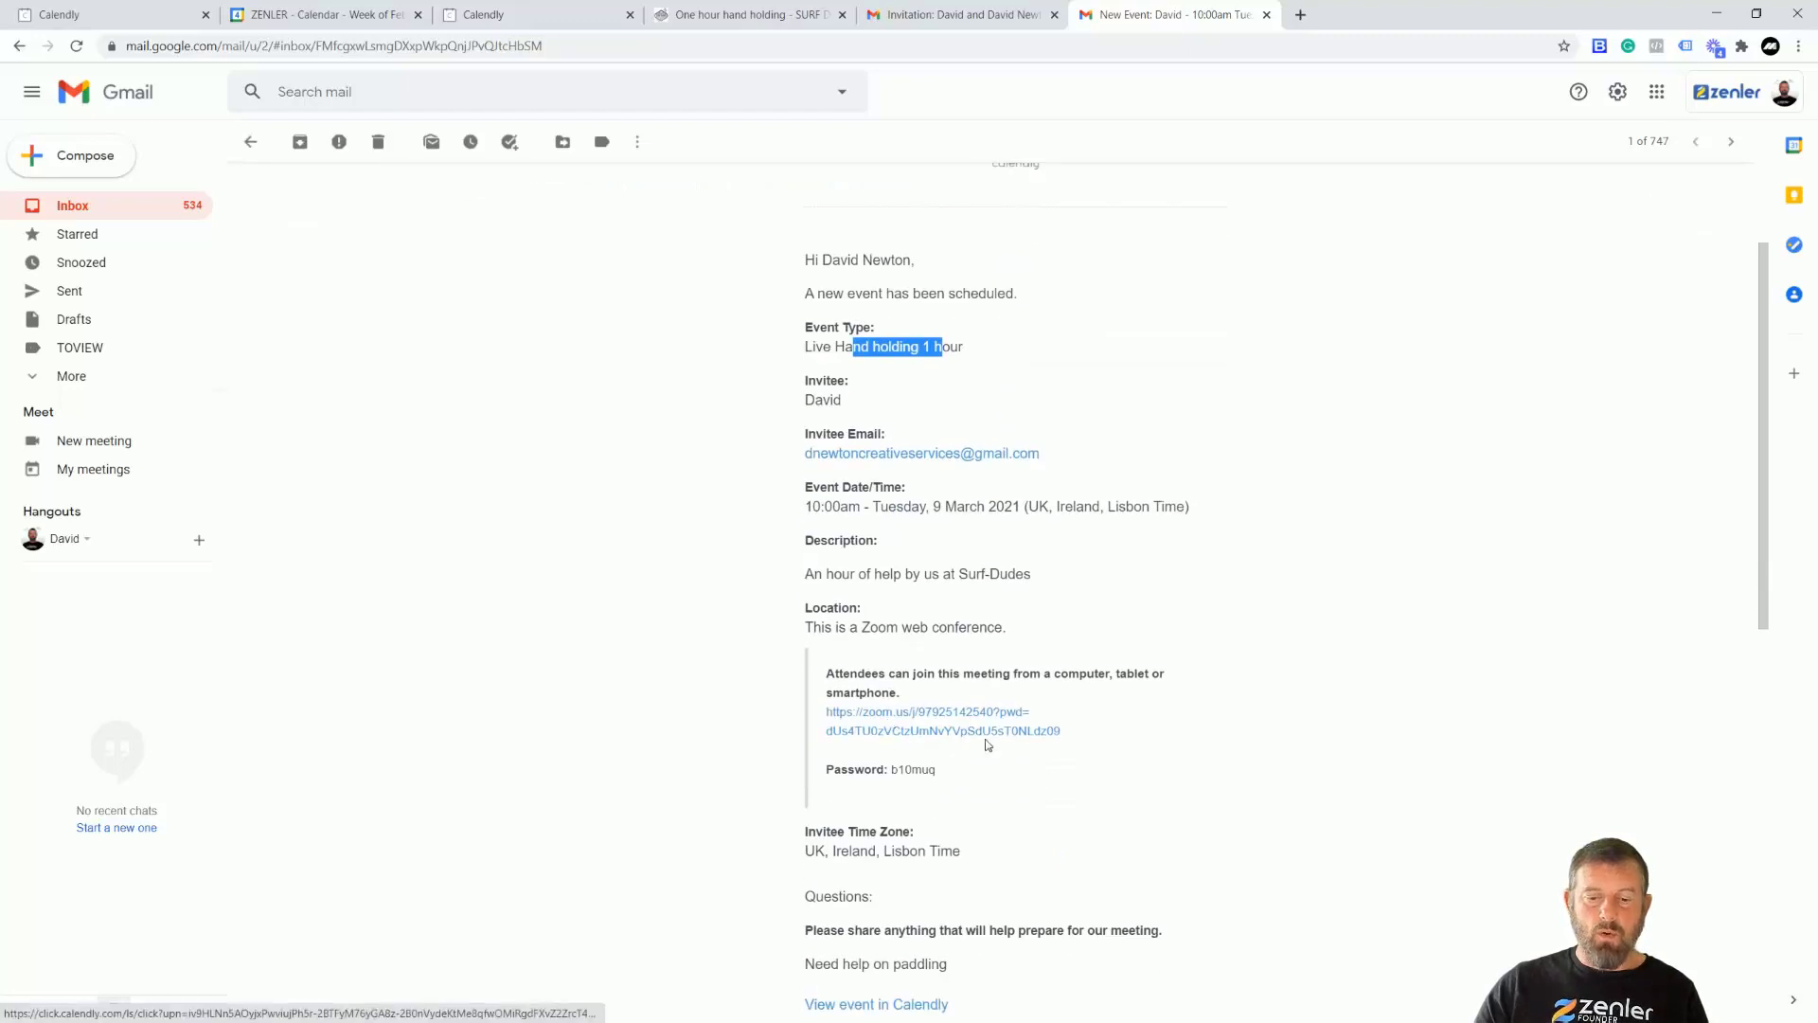
{"action": "double_click", "coordinate": [894, 770]}
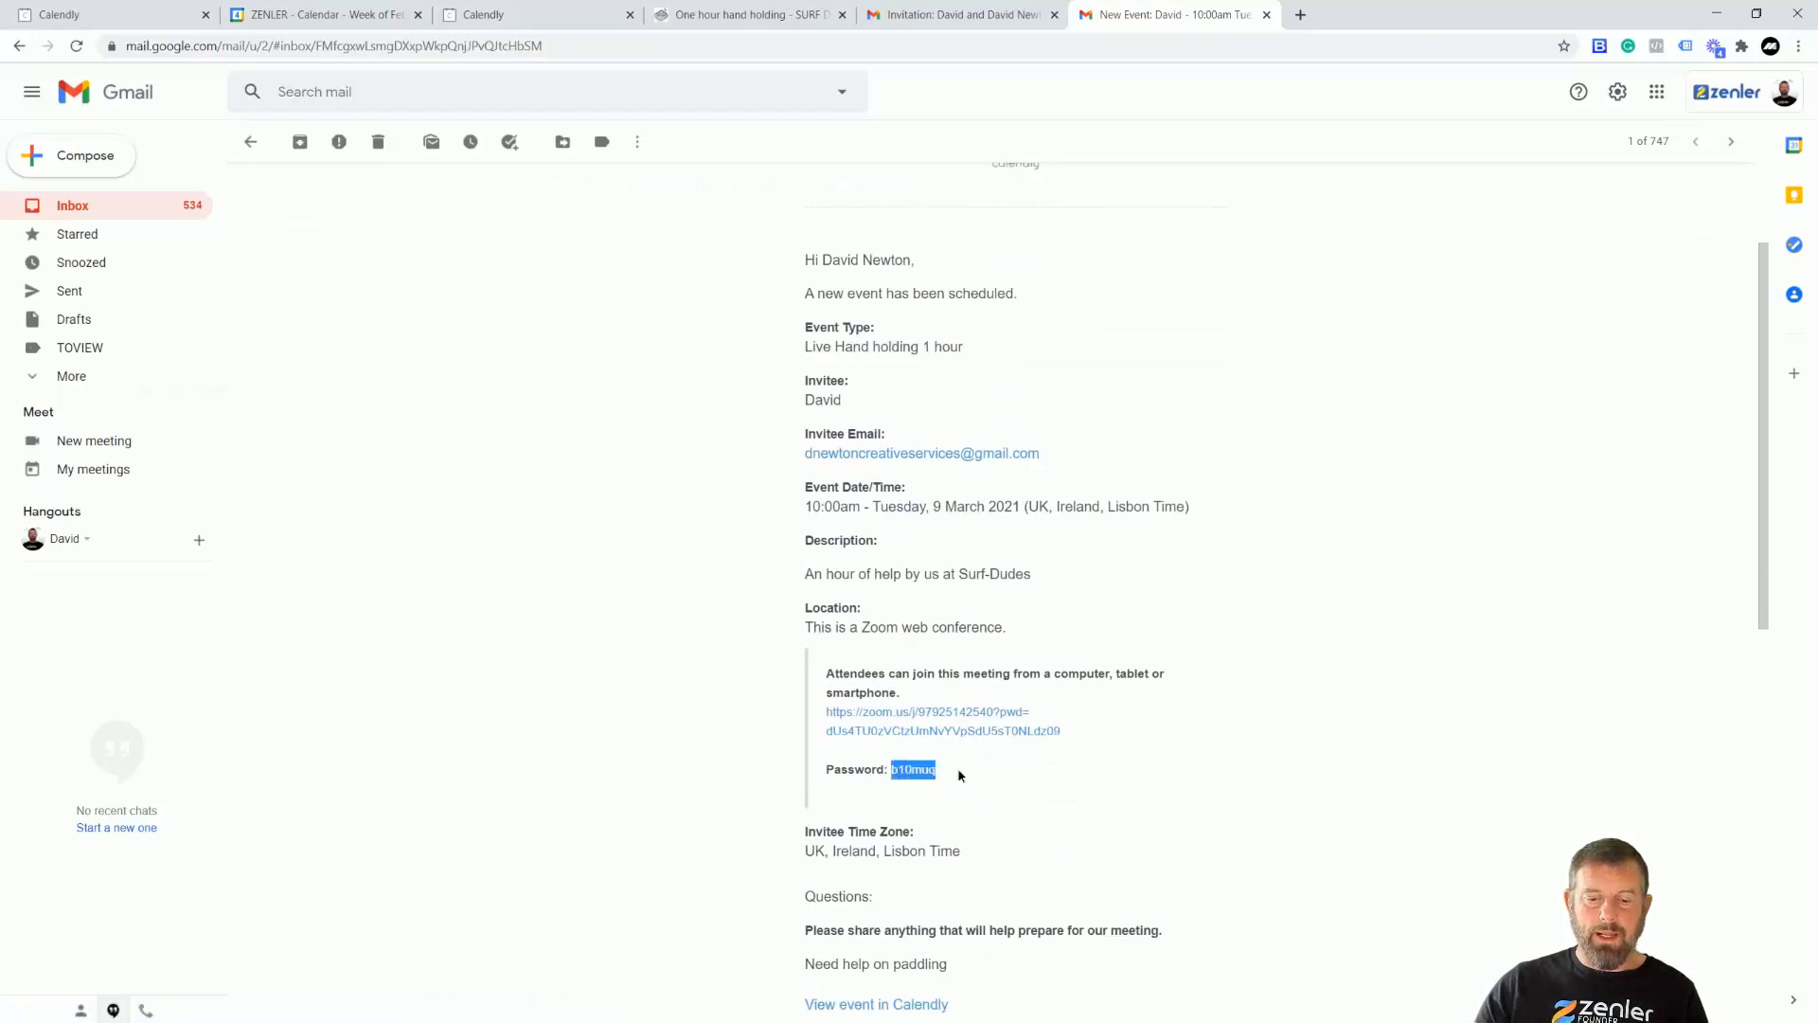
{"action": "left_click", "coordinate": [1195, 804]}
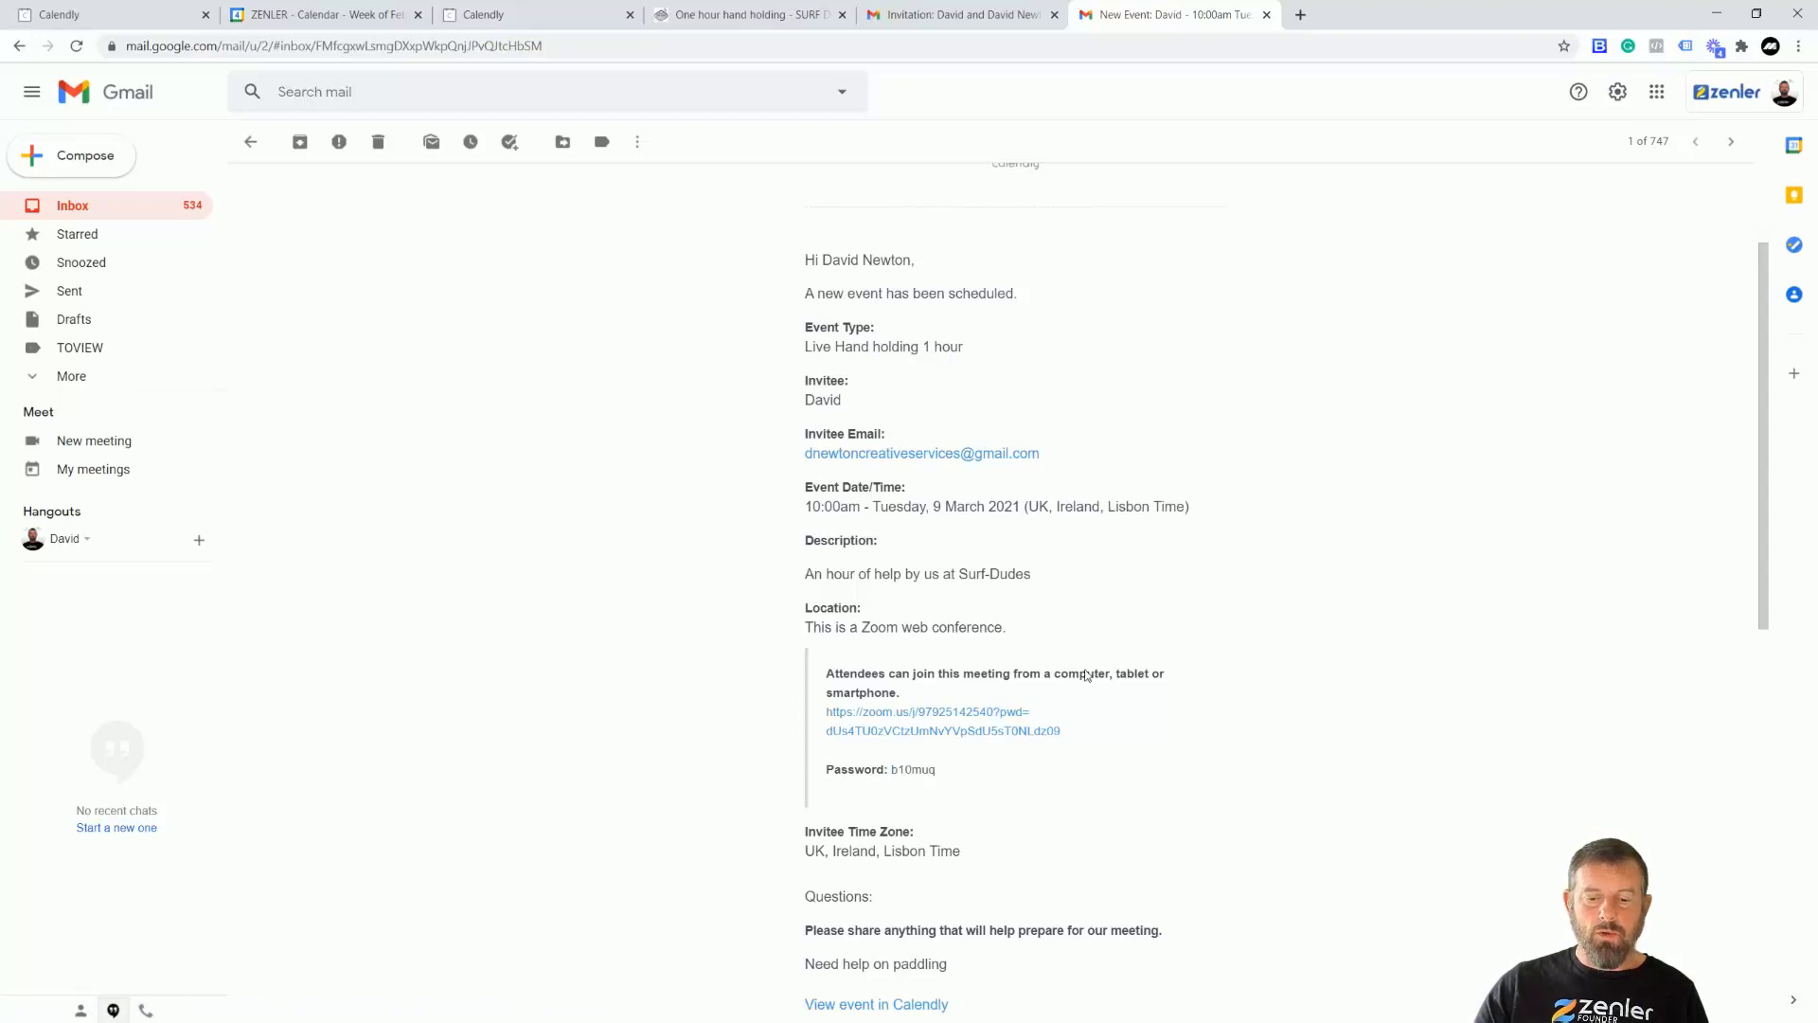
{"action": "scroll", "coordinate": [1013, 543], "scroll_direction": "up", "scroll_amount": 2}
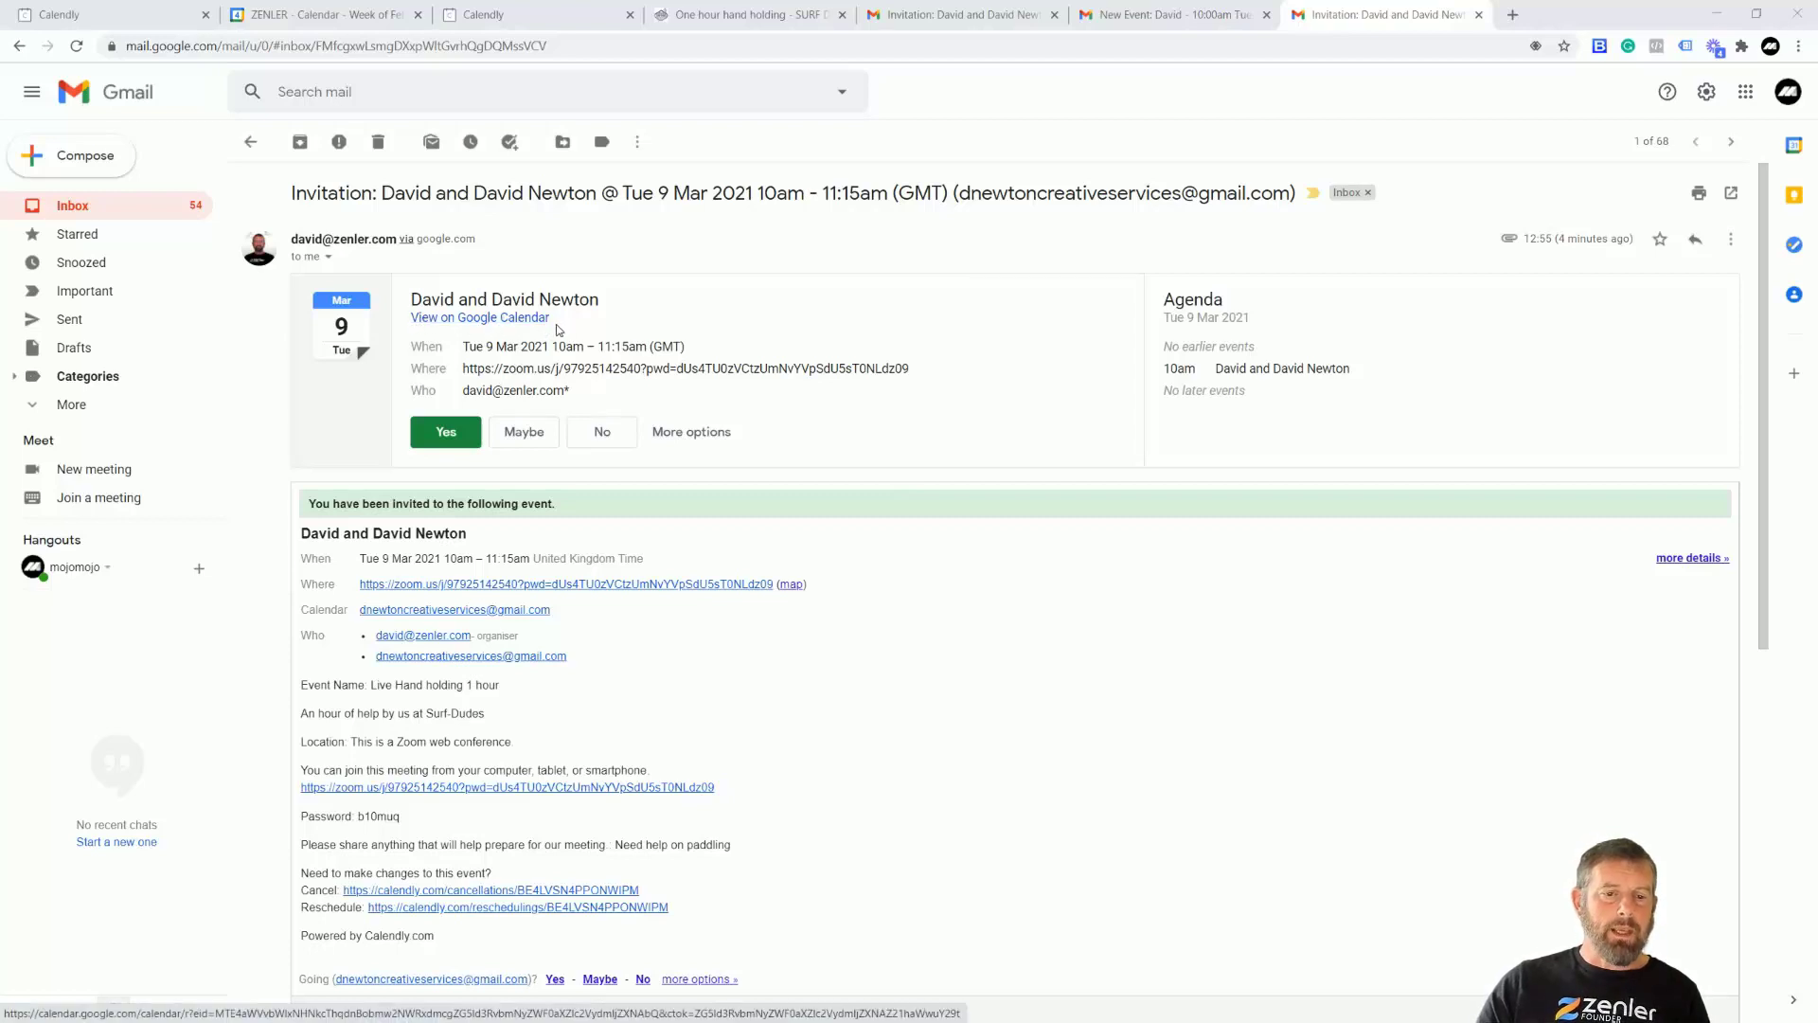
Review the attendee's invitation email with its Zoom link and password, and view the event's details in Google Calendar
{"action": "left_click_drag", "start_coordinate": [571, 370], "coordinate": [950, 372]}
{"action": "left_click", "coordinate": [999, 382]}
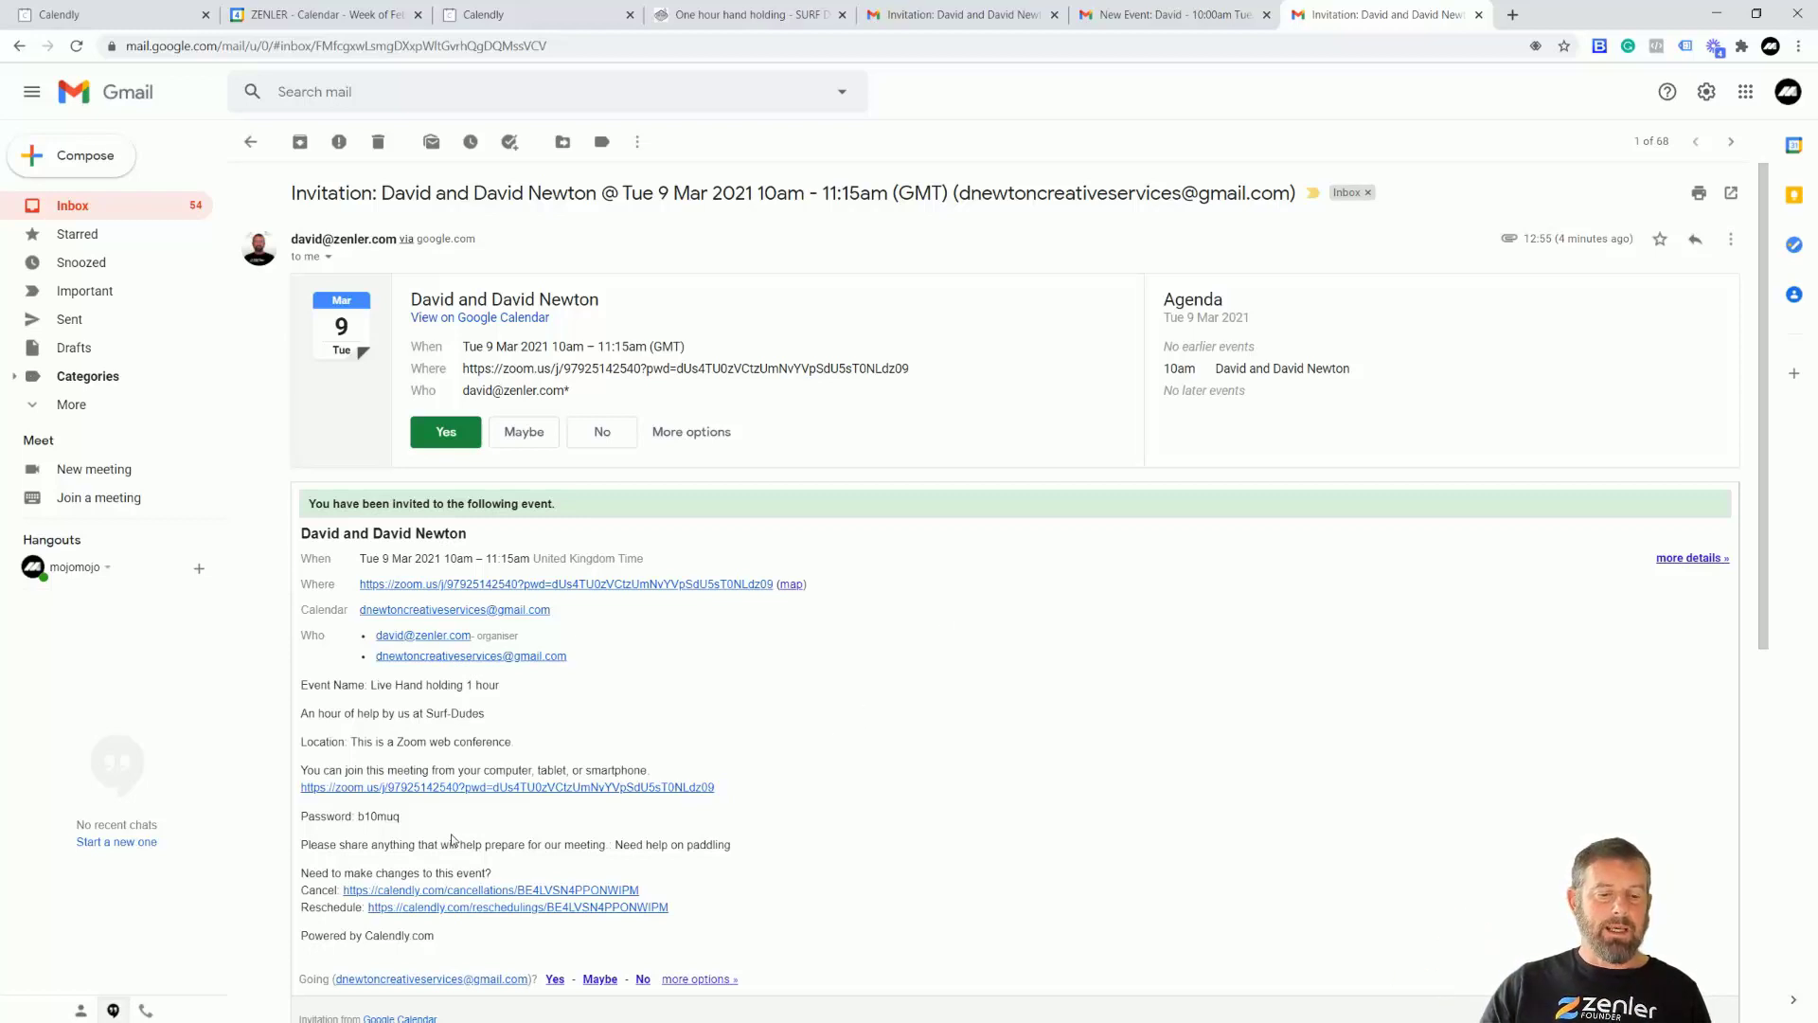
{"action": "left_click_drag", "start_coordinate": [370, 817], "coordinate": [420, 820]}
{"action": "left_click_drag", "start_coordinate": [714, 787], "coordinate": [320, 787]}
{"action": "left_click", "coordinate": [647, 688]}
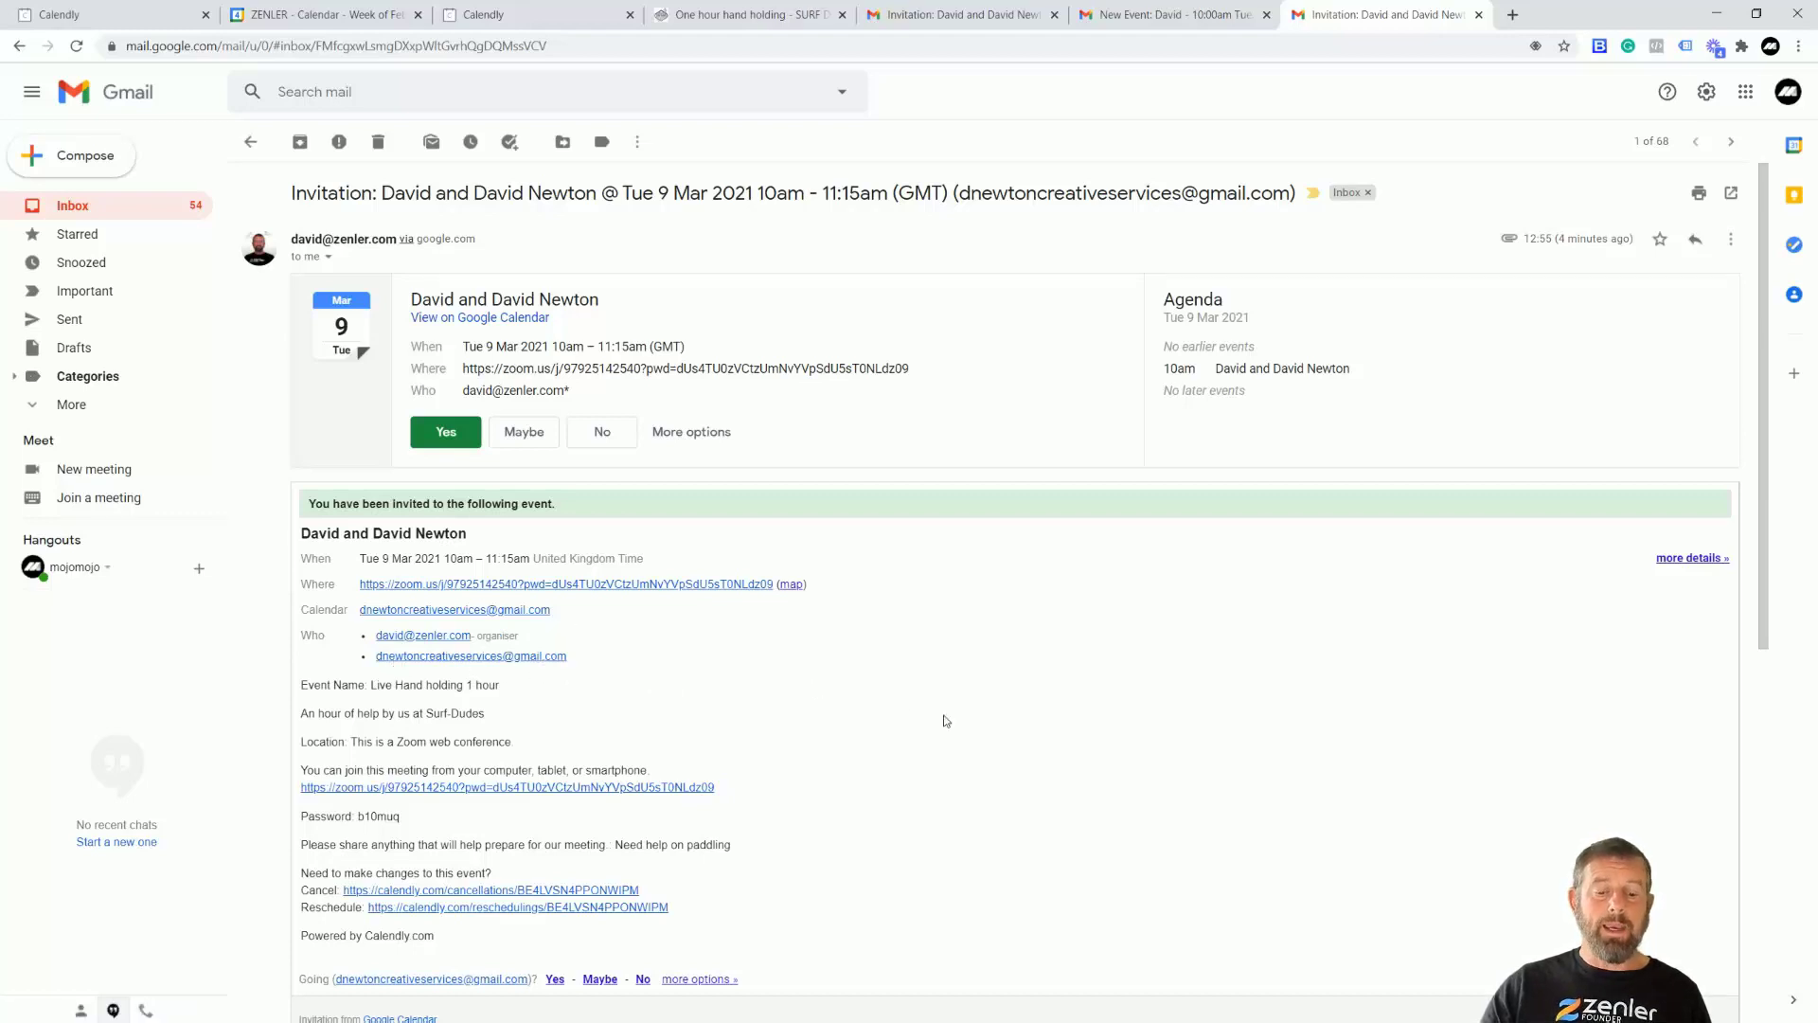
{"action": "scroll", "coordinate": [945, 720], "scroll_direction": "down", "scroll_amount": 2}
{"action": "scroll", "coordinate": [945, 721], "scroll_direction": "up", "scroll_amount": 2}
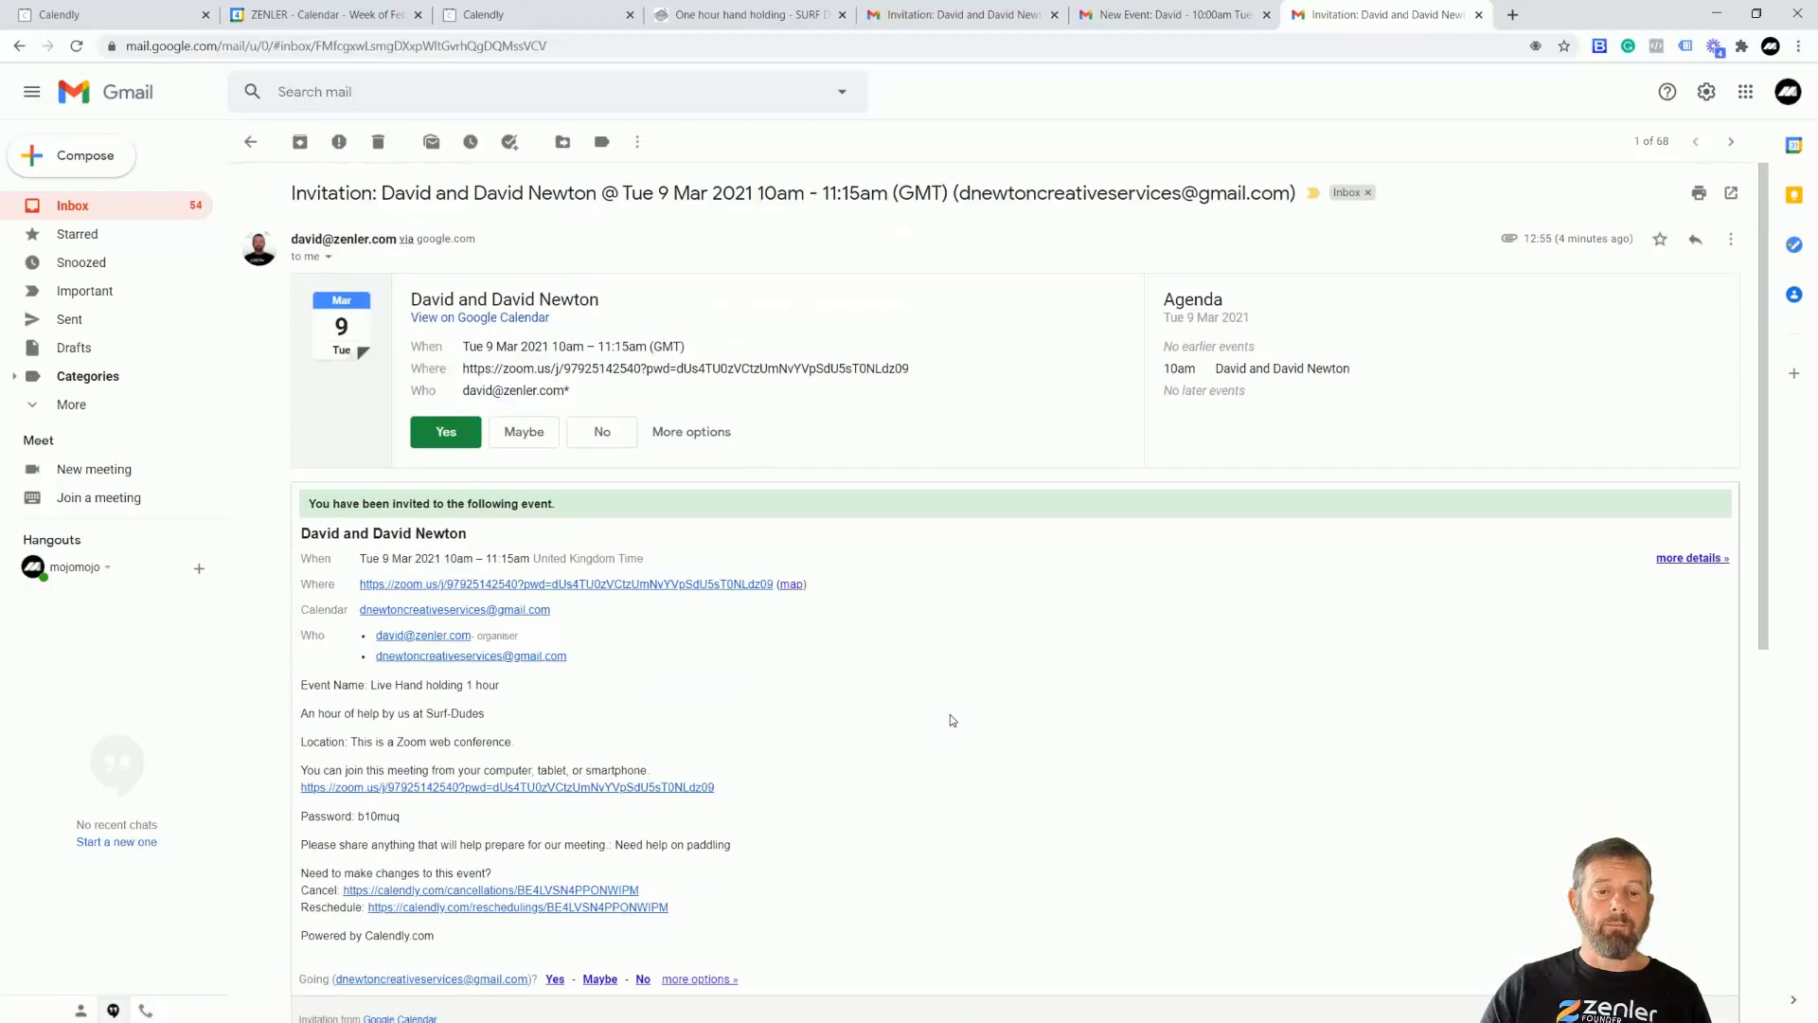
{"action": "left_click", "coordinate": [471, 320]}
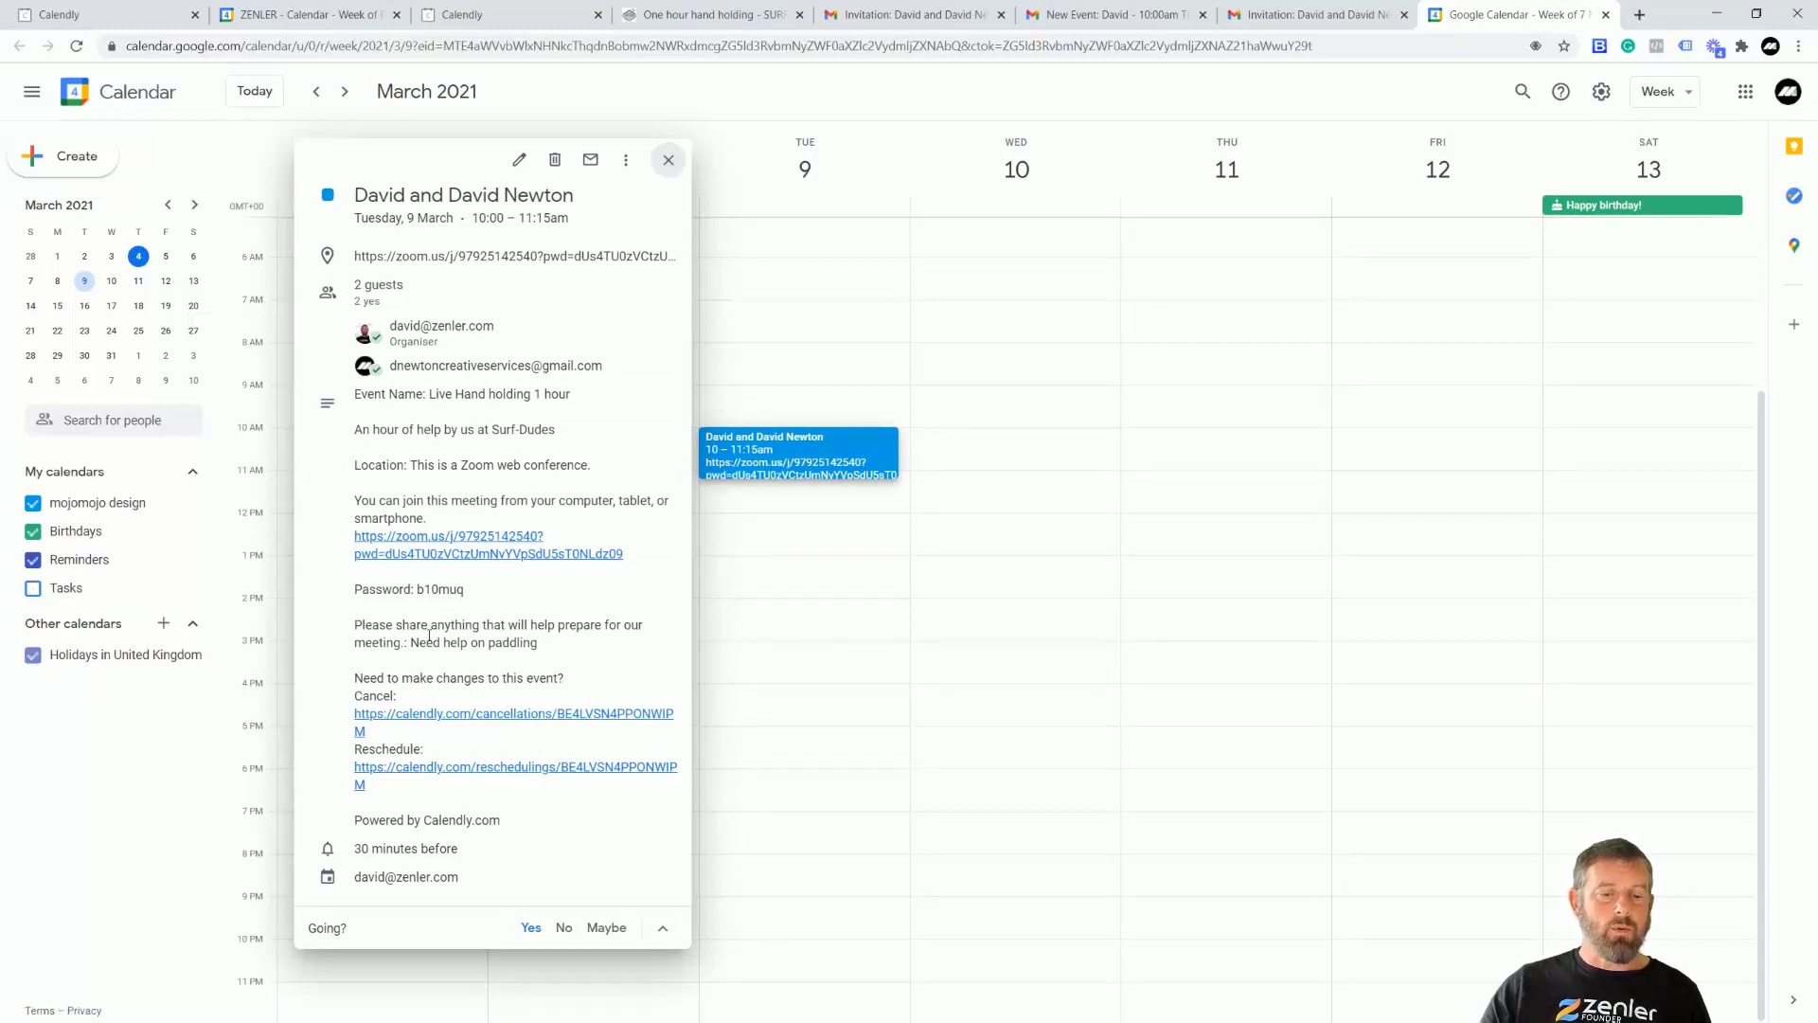
{"action": "left_click", "coordinate": [669, 160]}
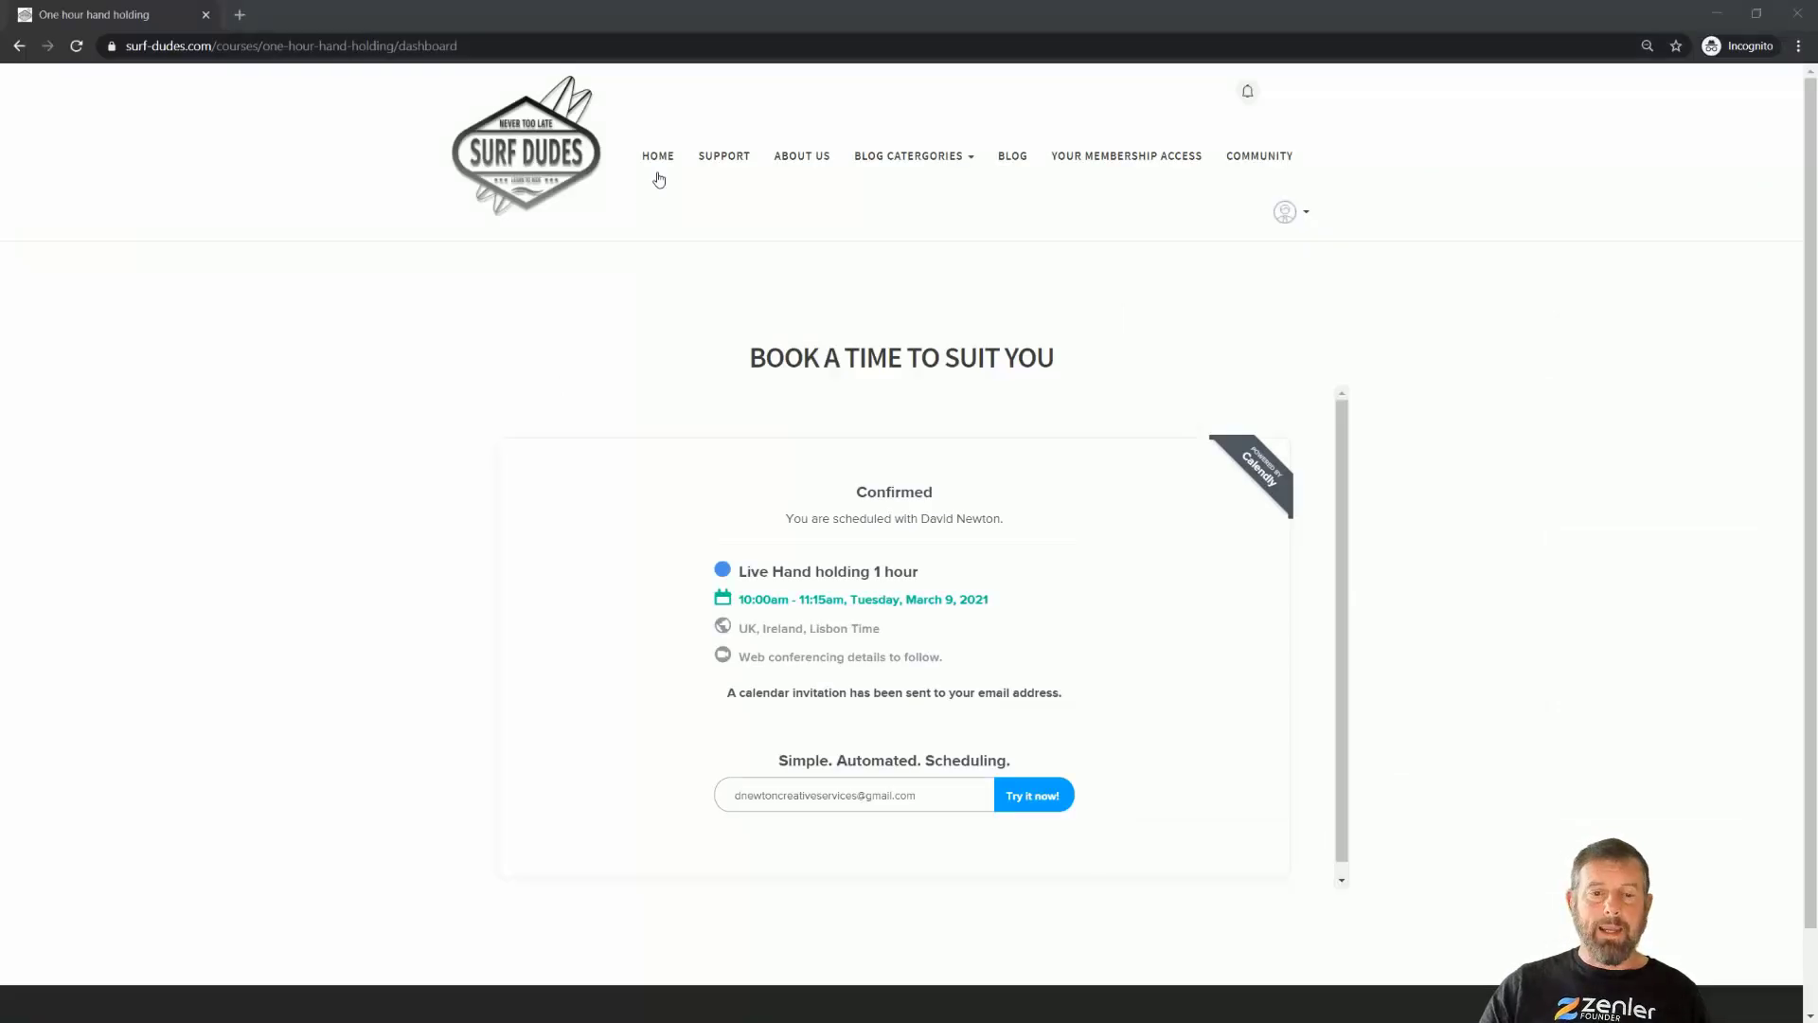
On the student site, go to the home page, reopen the One hour hand holding booking page and view the slots for Friday, March 5
{"action": "left_click", "coordinate": [496, 246]}
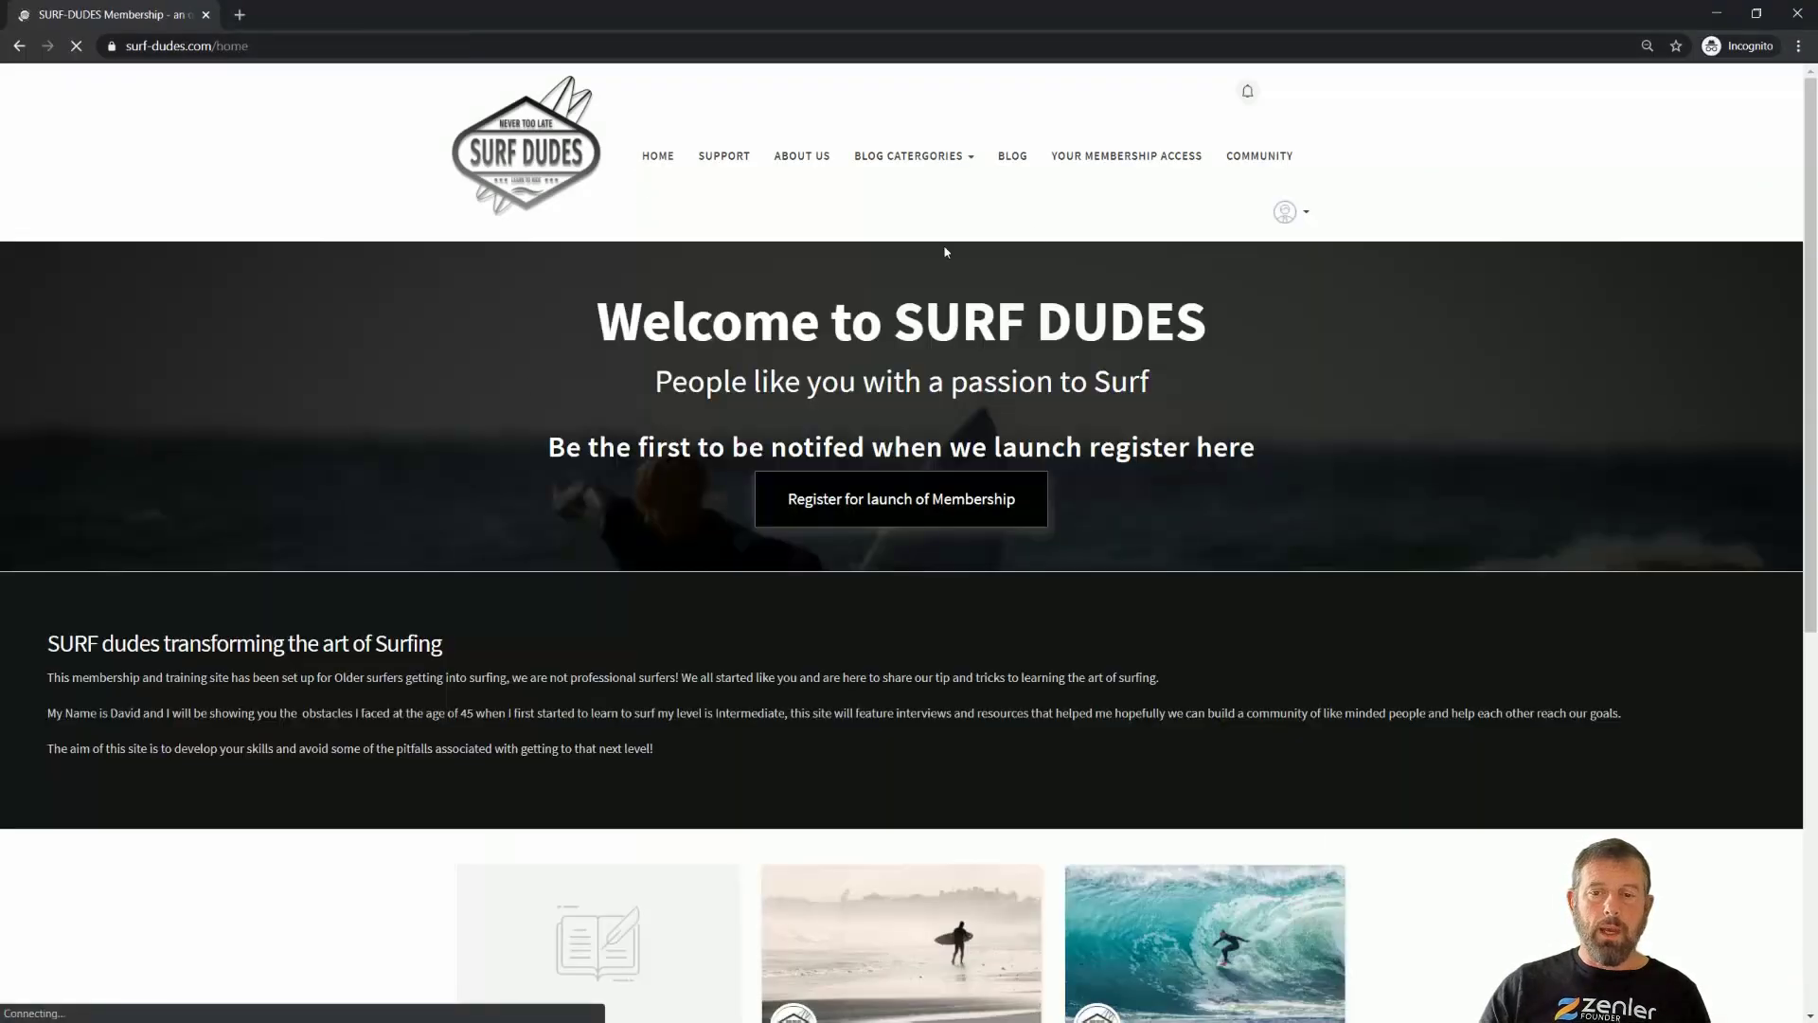
{"action": "left_click", "coordinate": [1127, 155]}
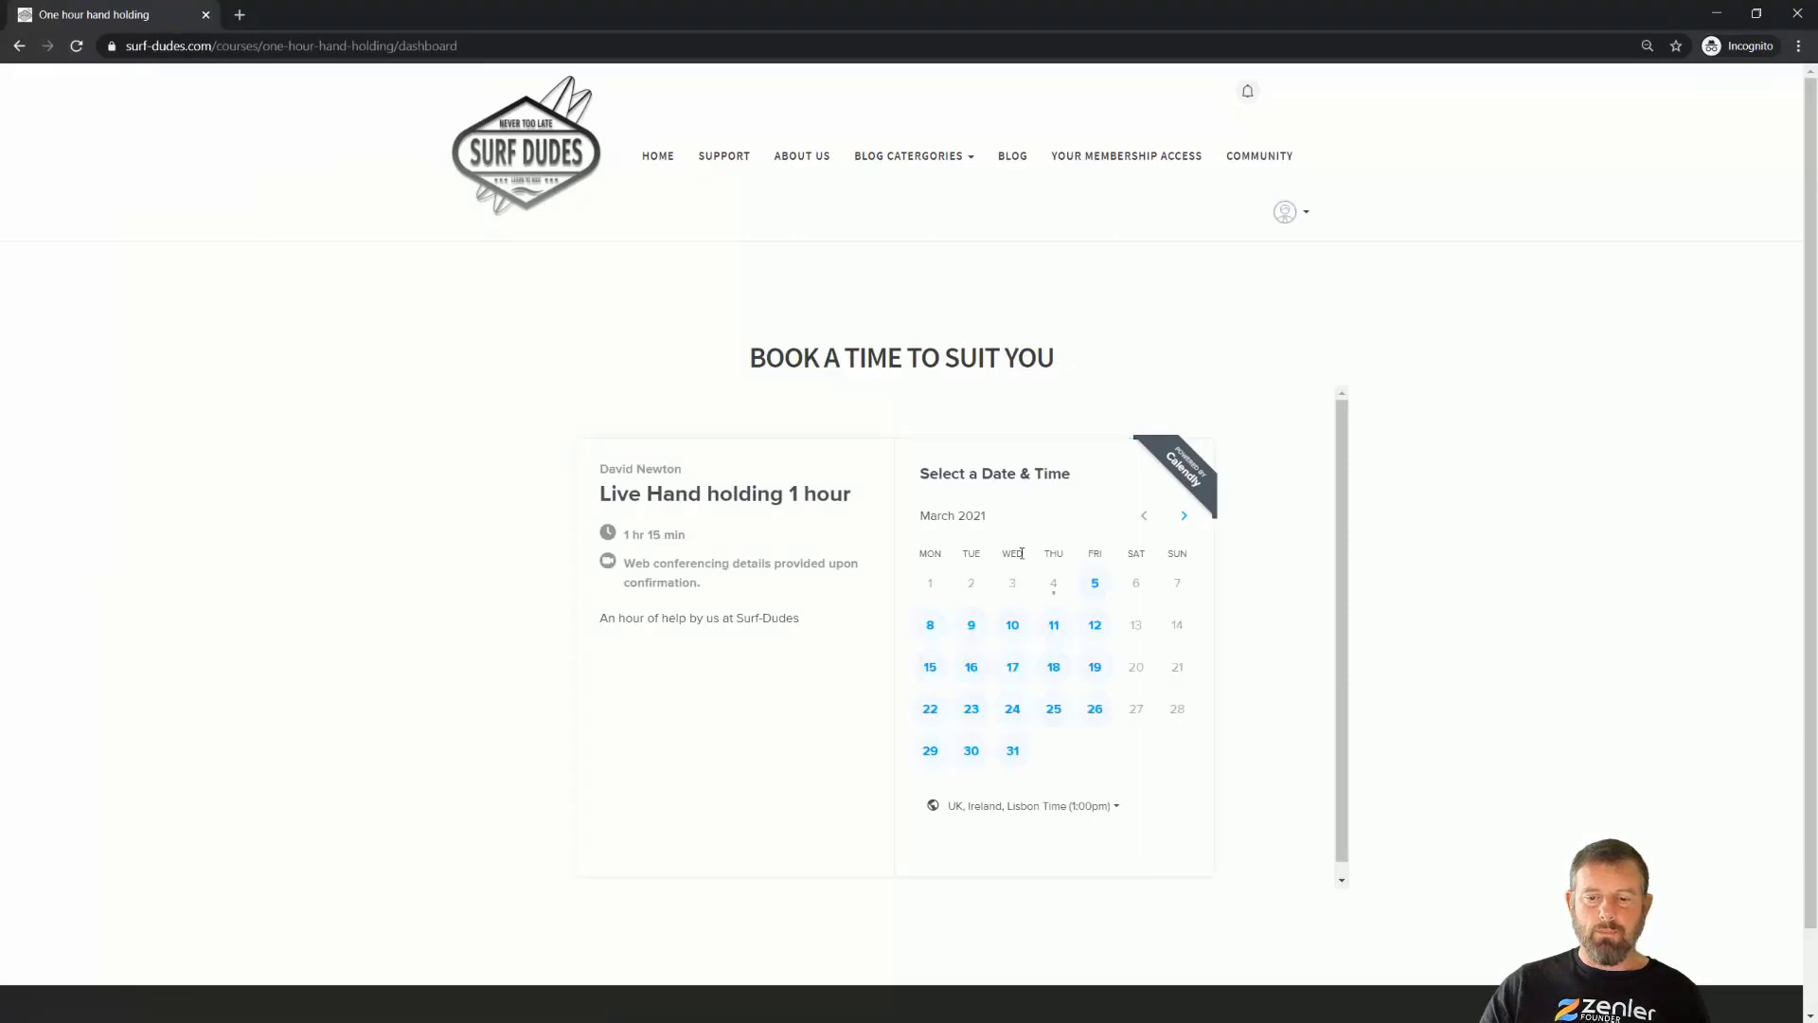
{"action": "left_click", "coordinate": [1094, 587]}
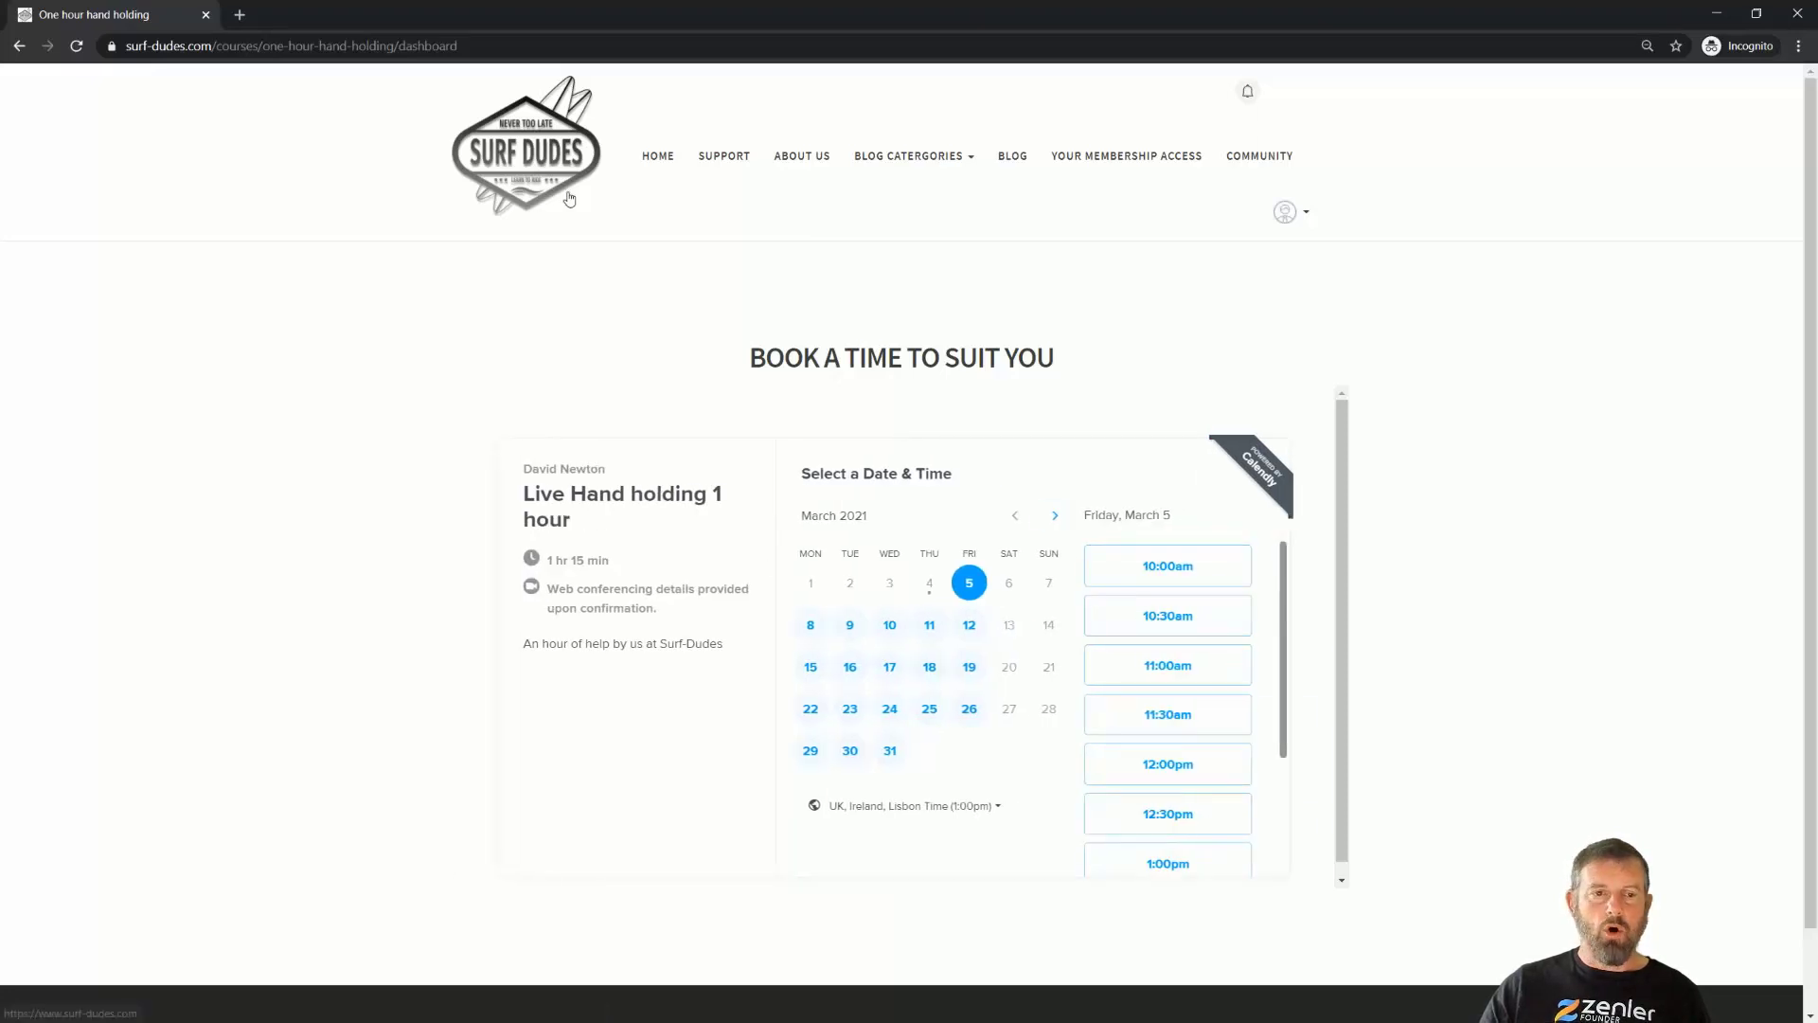
{"action": "left_click", "coordinate": [1716, 13]}
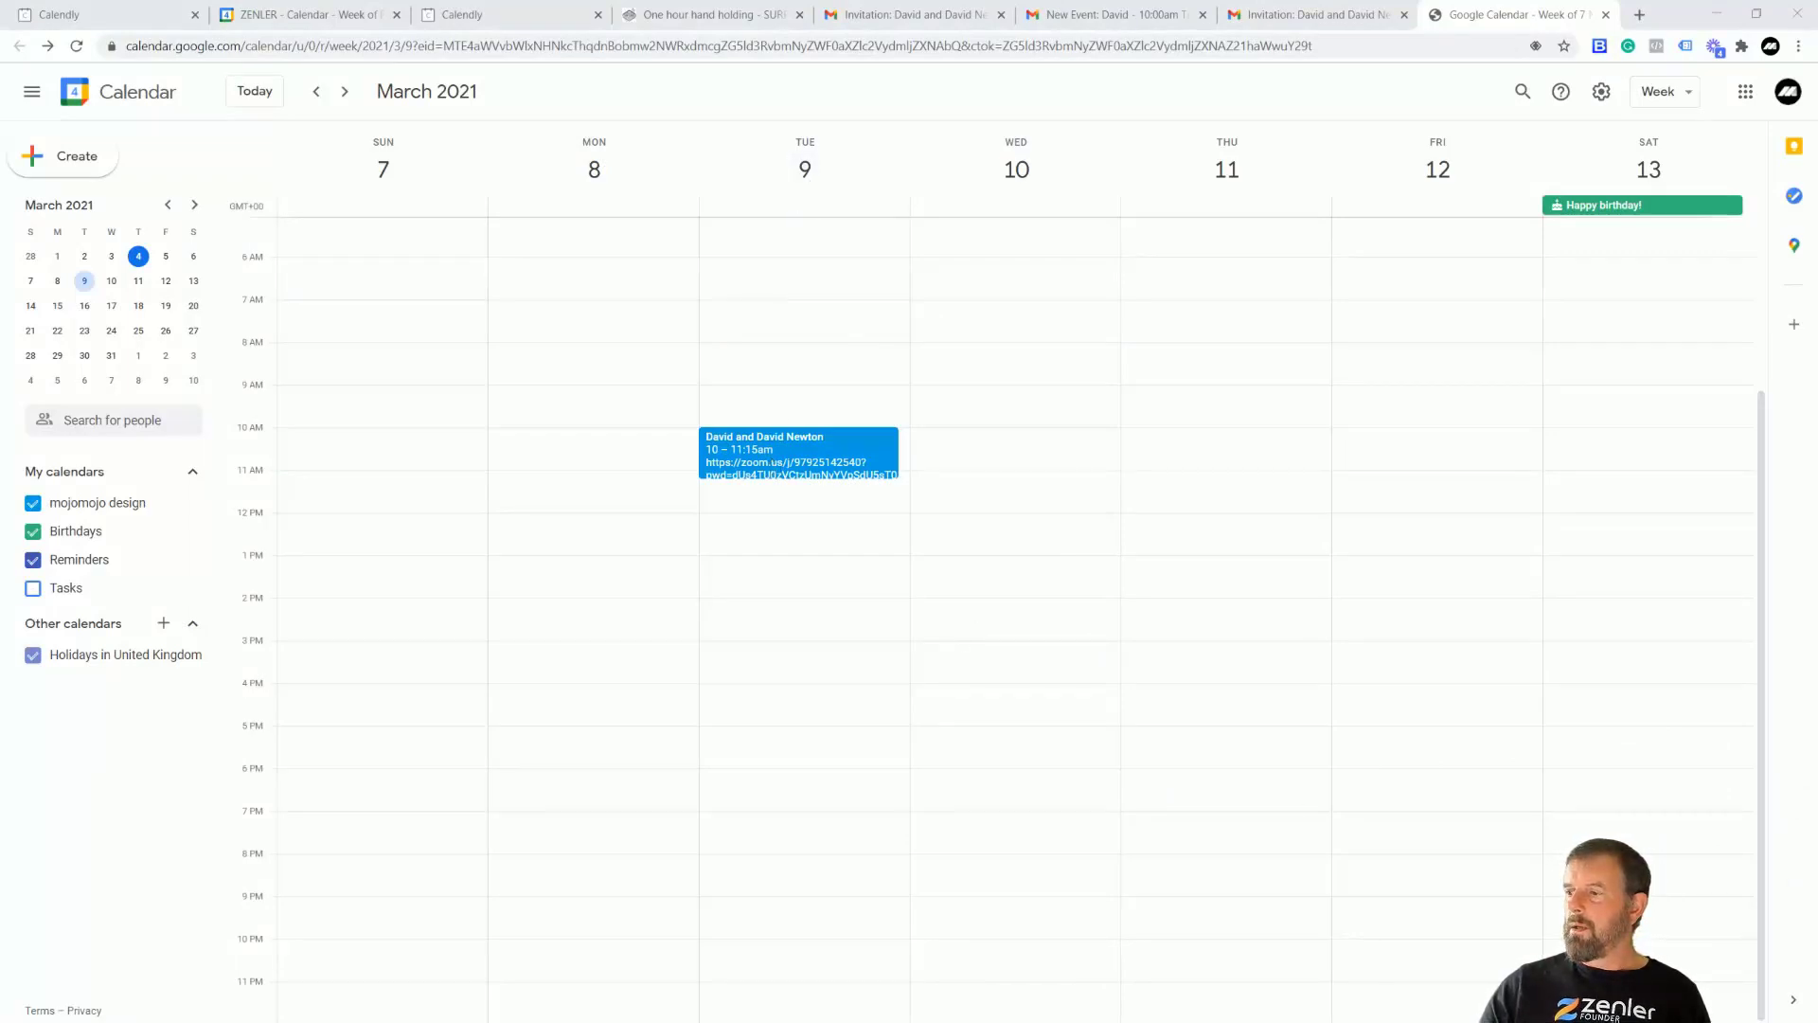
{"action": "key", "text": "alt+Tab"}
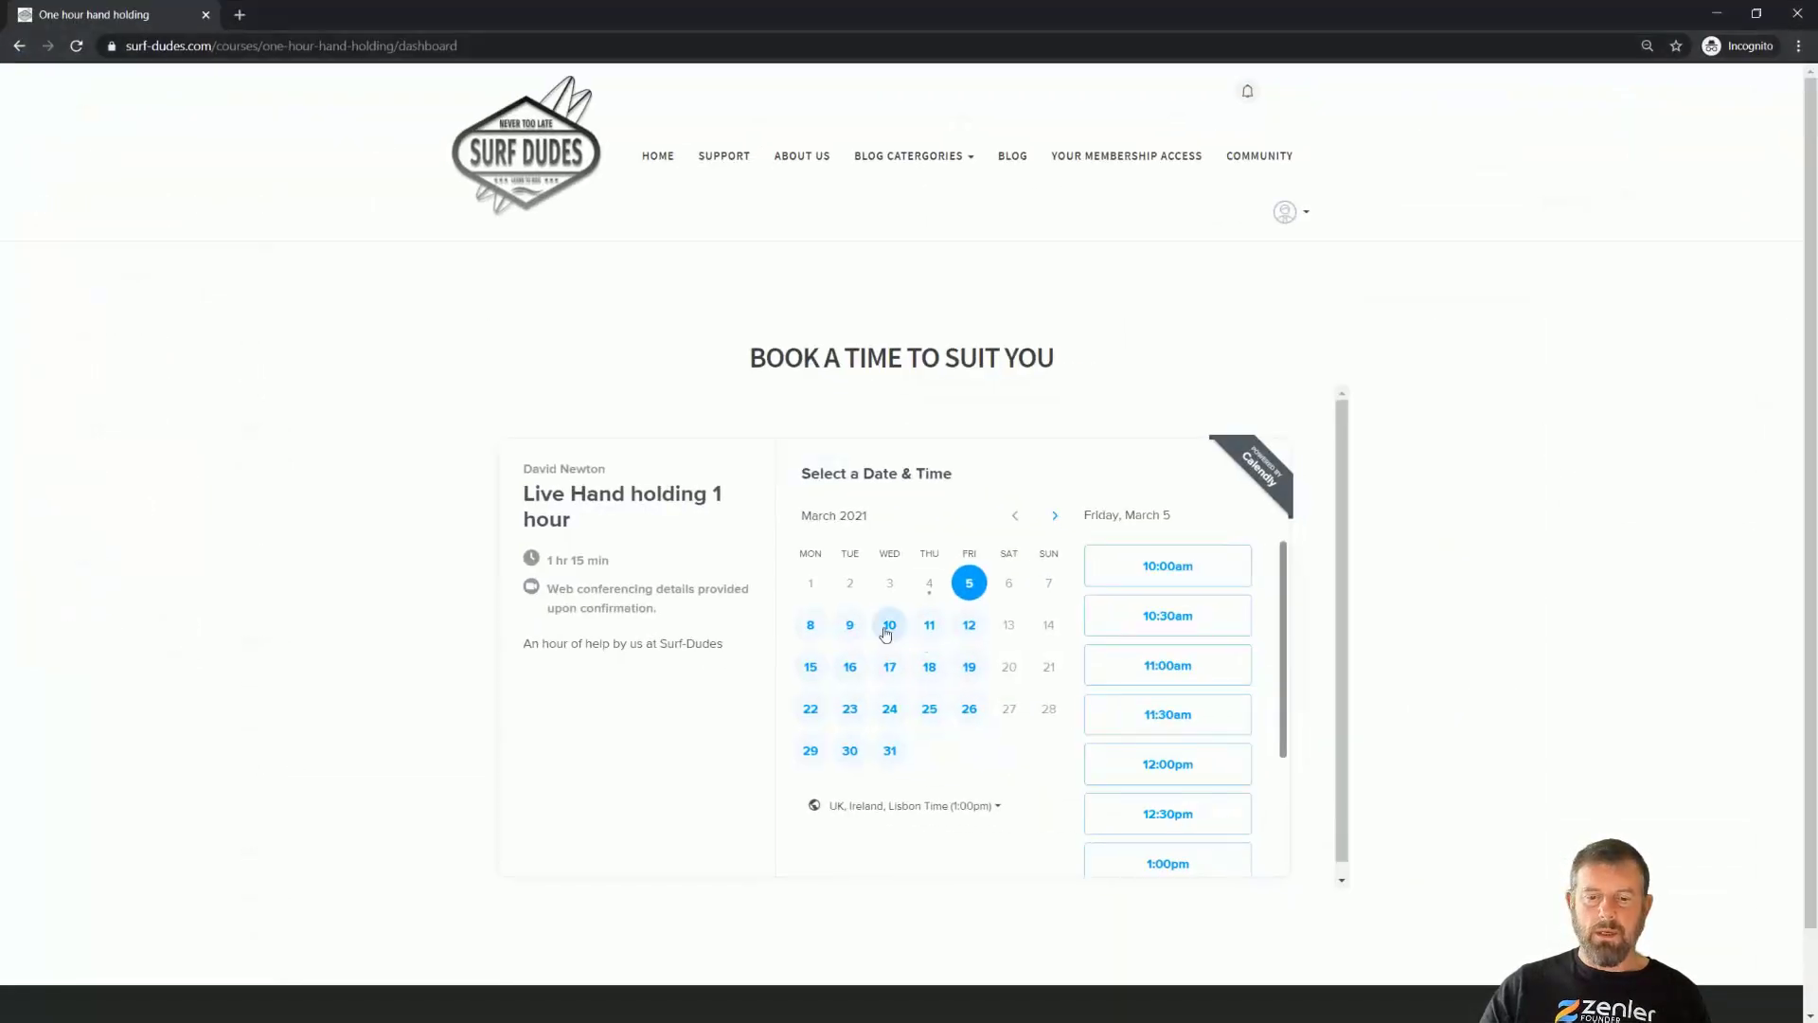
View the available booking slots for Tuesday, March 9 in the embedded Calendly calendar
{"action": "left_click", "coordinate": [850, 626]}
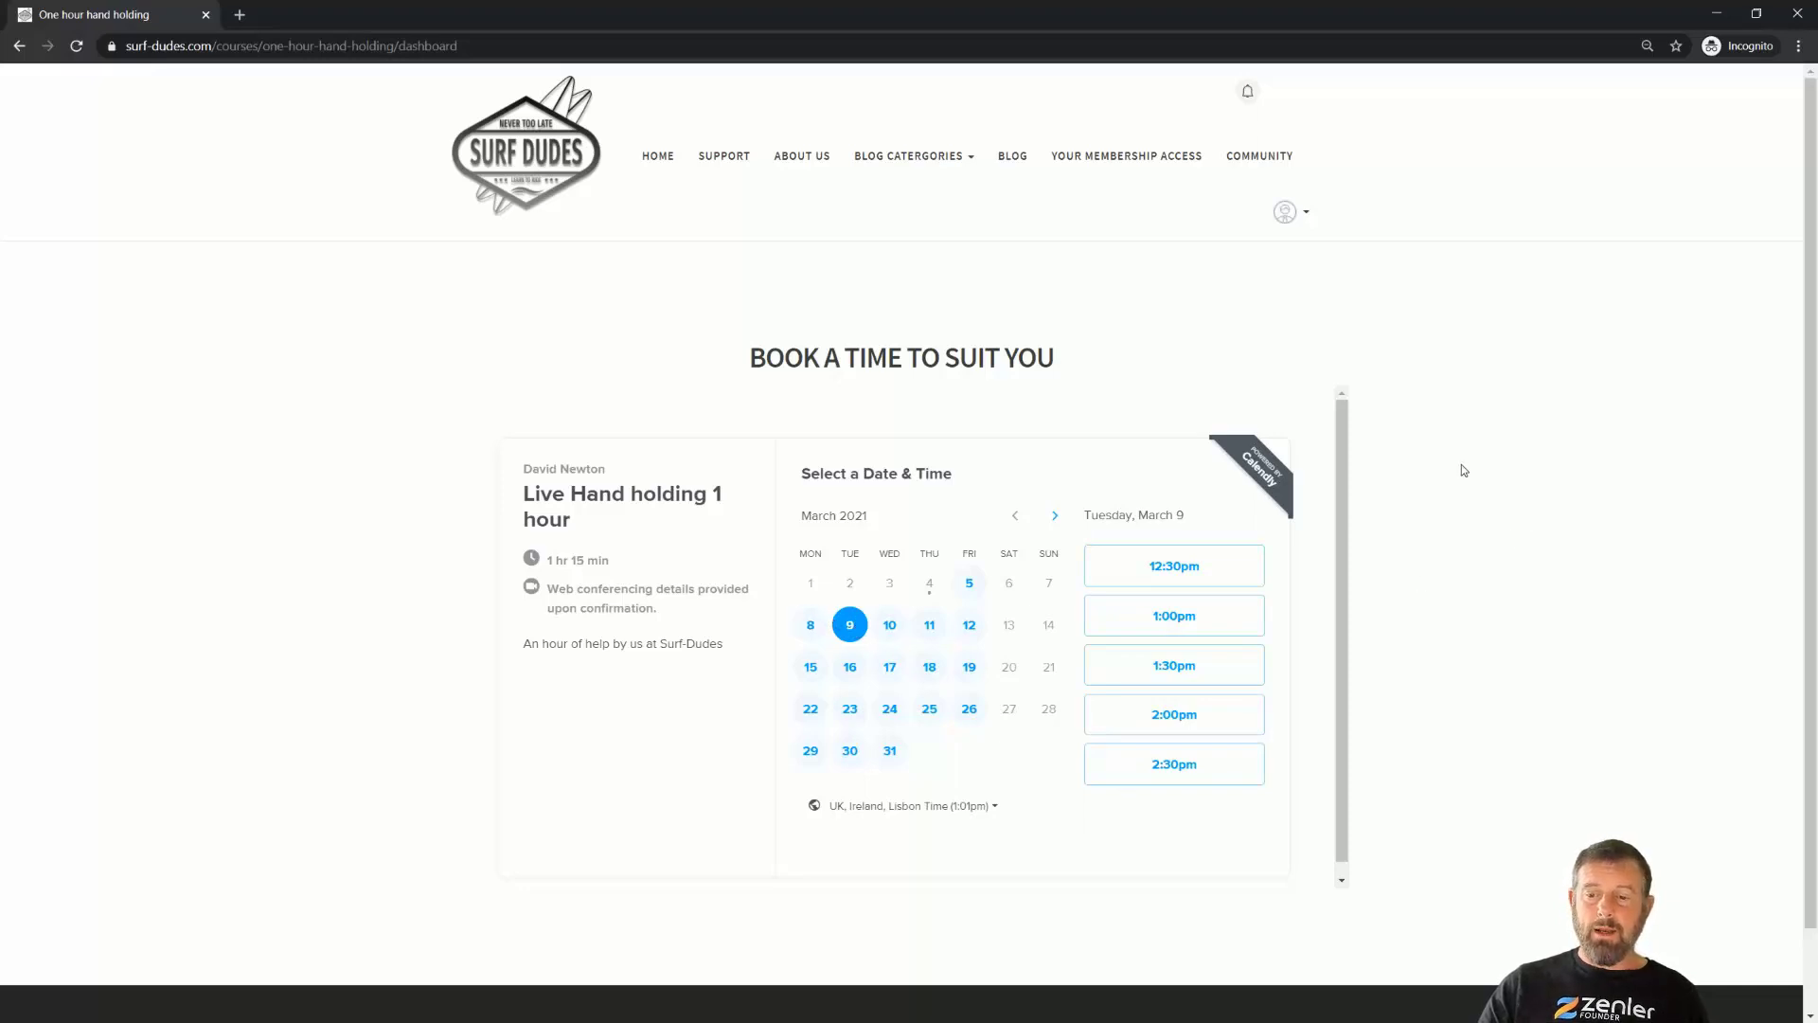
{"action": "scroll", "coordinate": [1329, 528], "scroll_direction": "down", "scroll_amount": 1}
{"action": "scroll", "coordinate": [1329, 528], "scroll_direction": "up", "scroll_amount": 1}
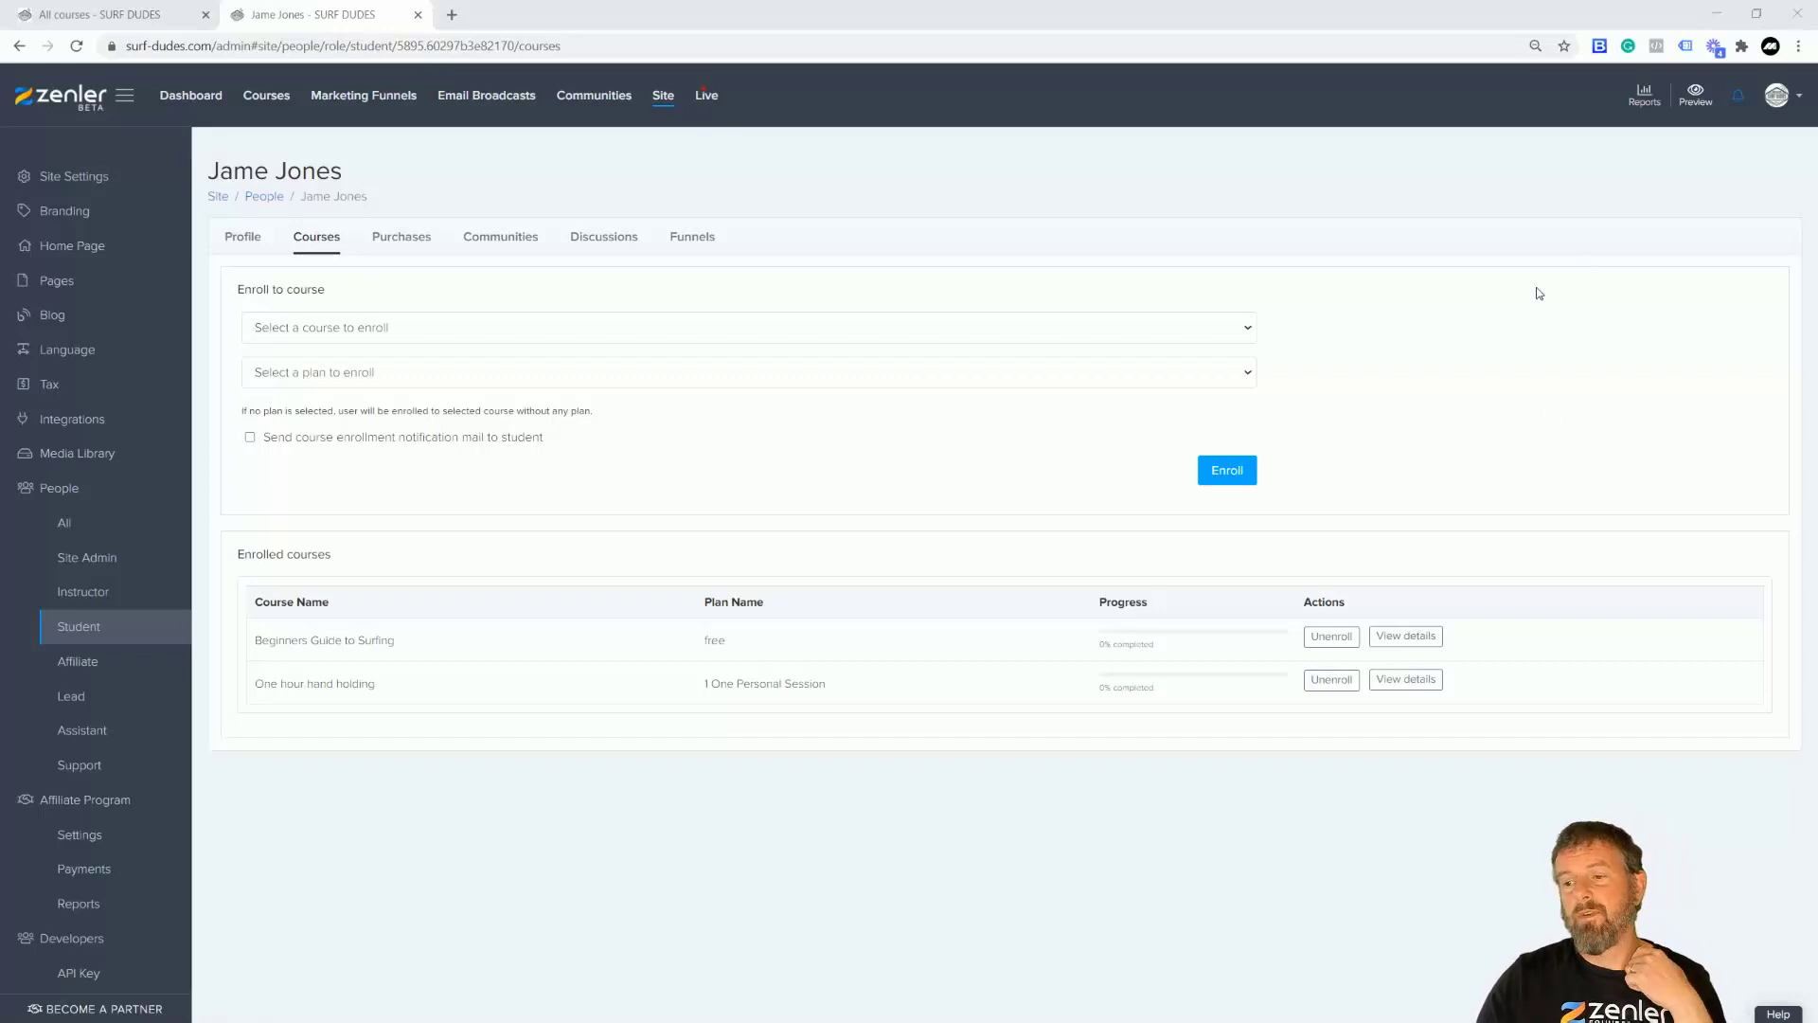
Open a new incognito browser window and go to the surf-dudes.com home page
{"action": "left_click", "coordinate": [1799, 45]}
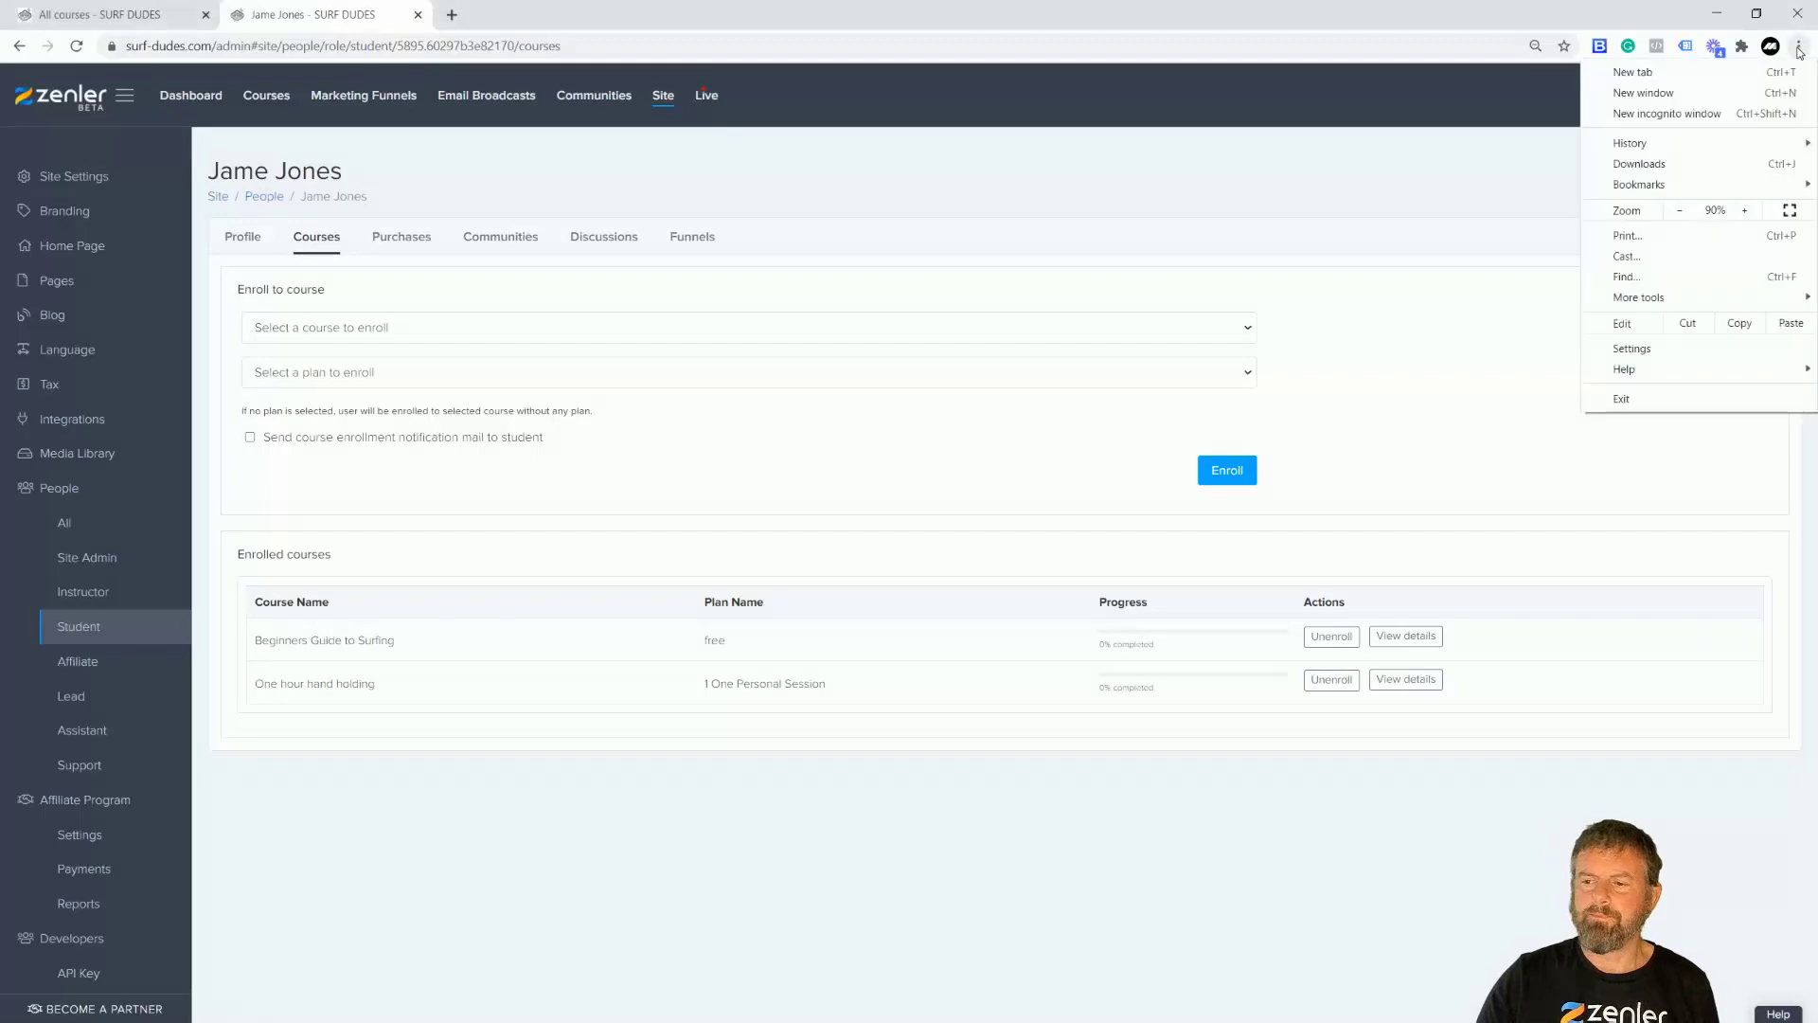
{"action": "left_click", "coordinate": [1684, 114]}
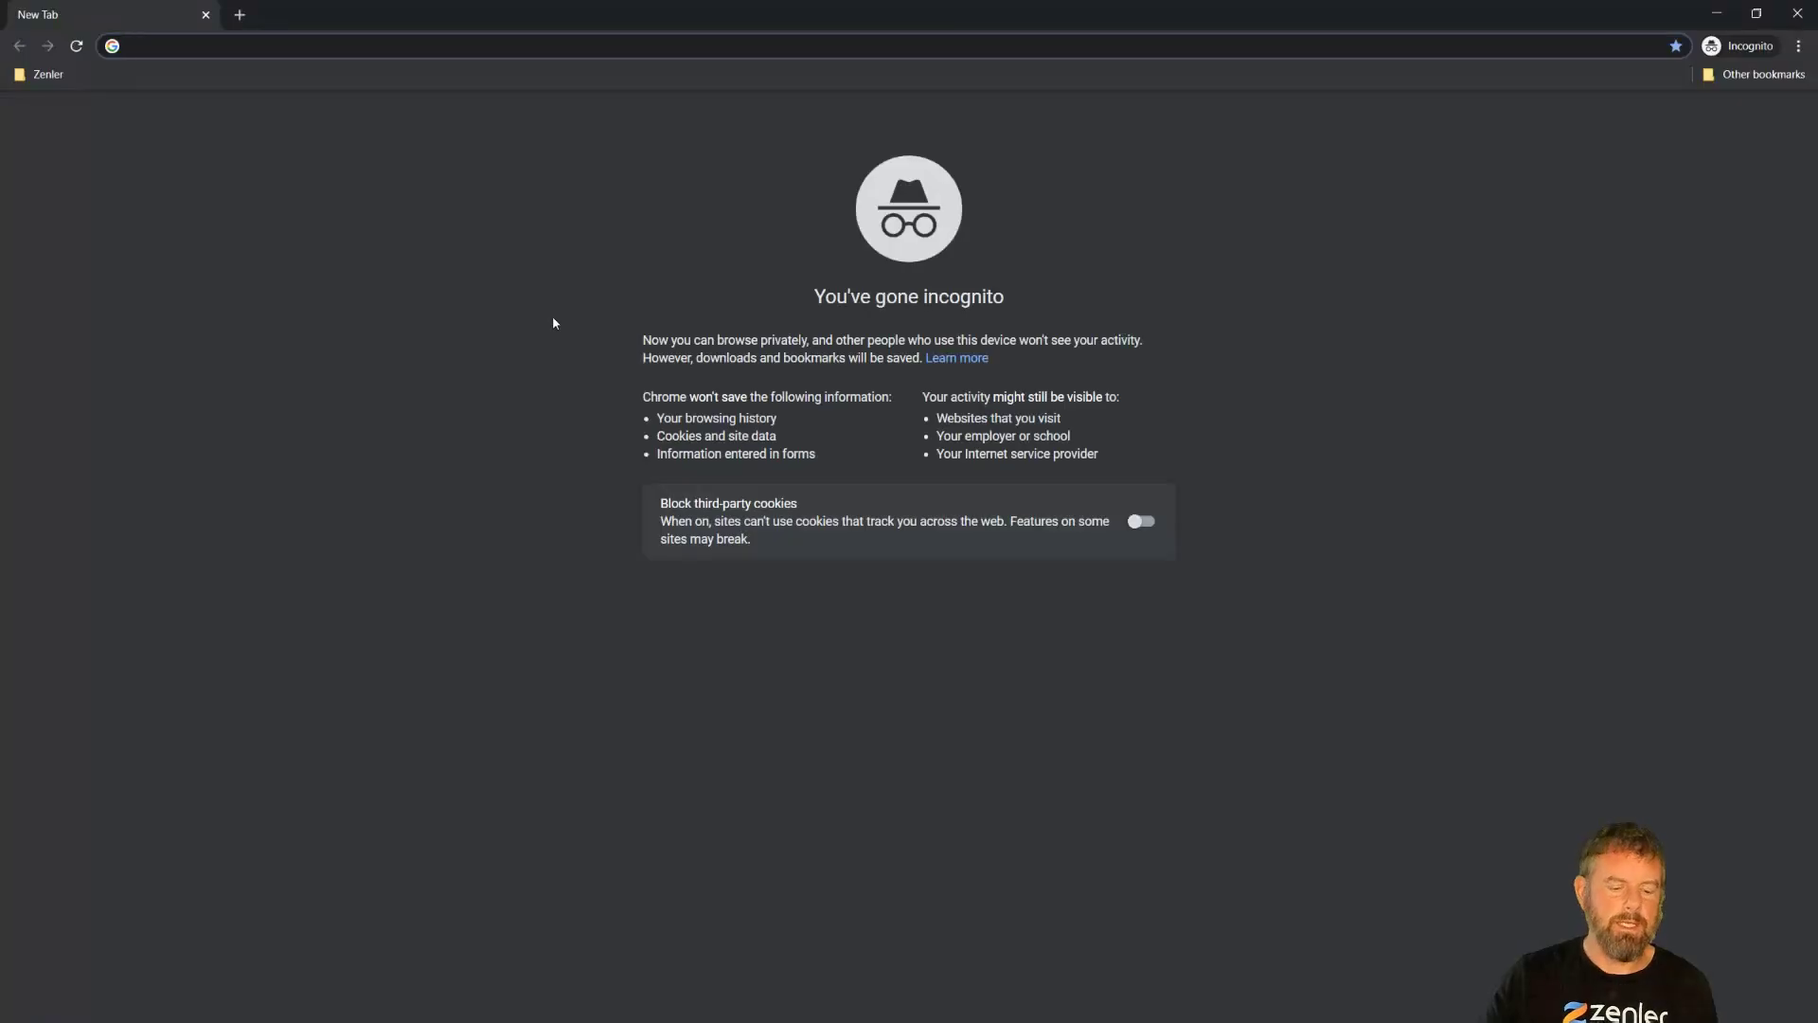
{"action": "type", "text": "surf-dudes.com"}
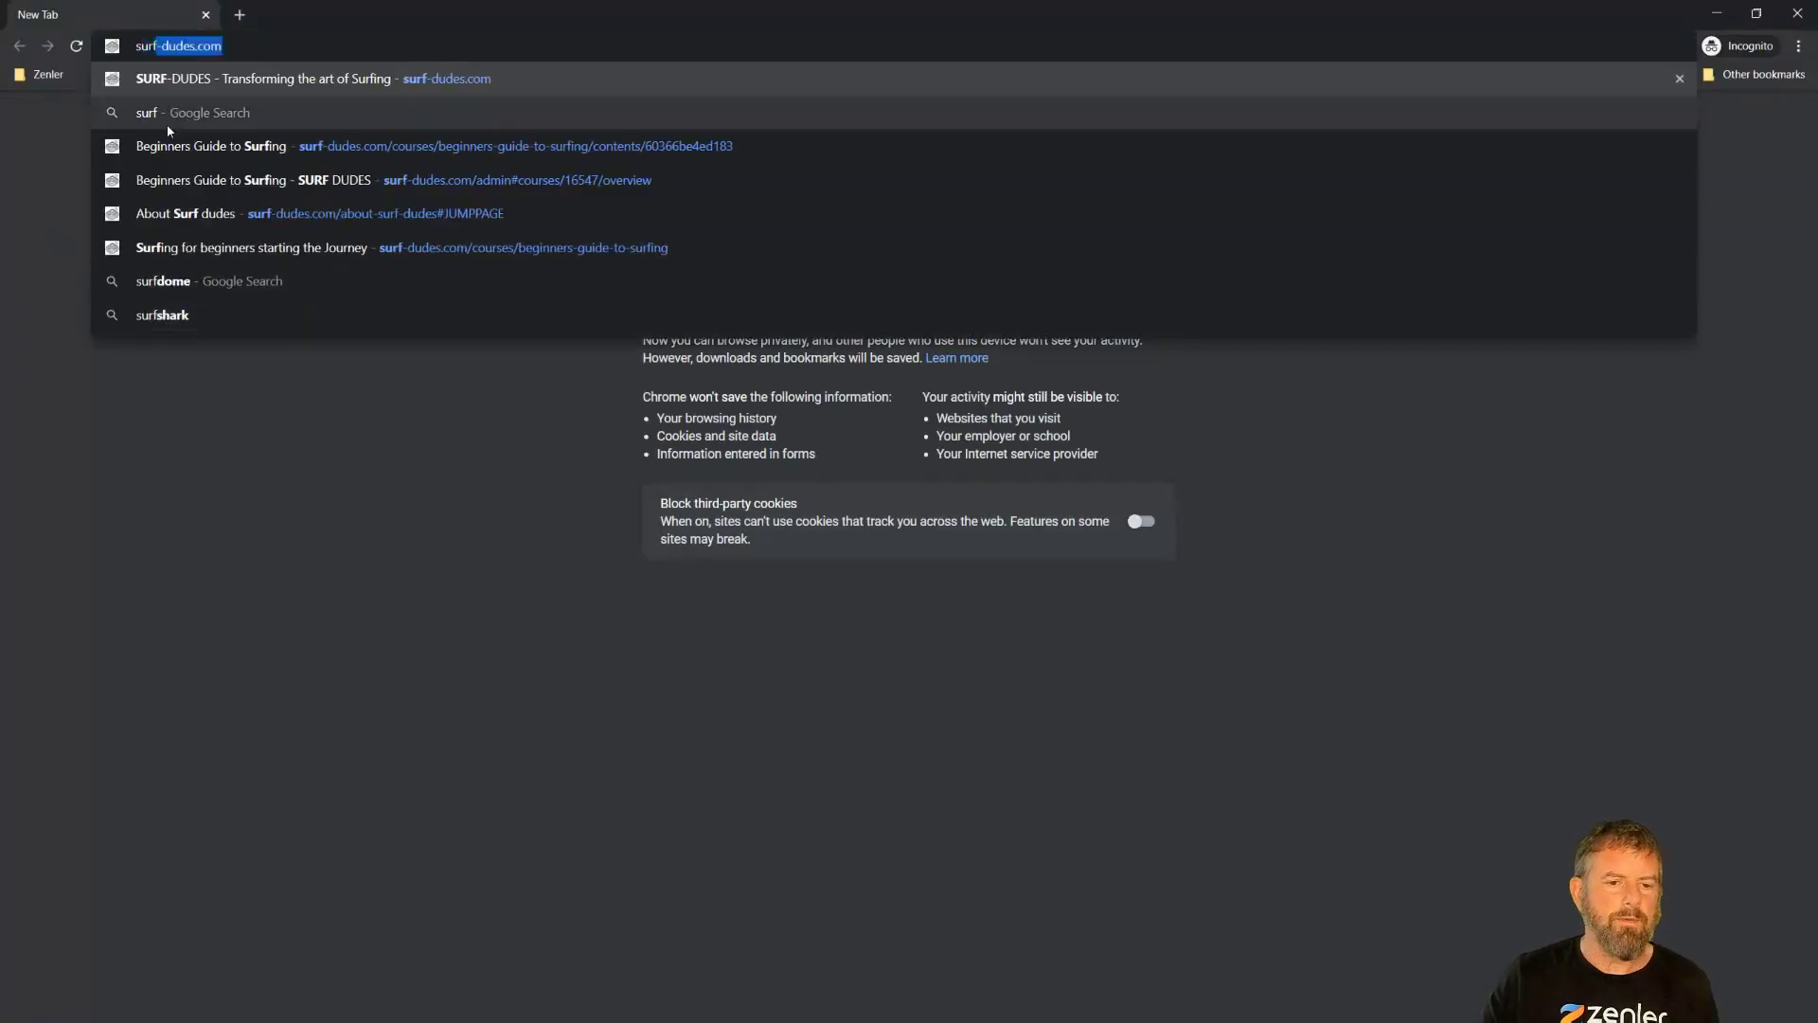
{"action": "left_click", "coordinate": [406, 82]}
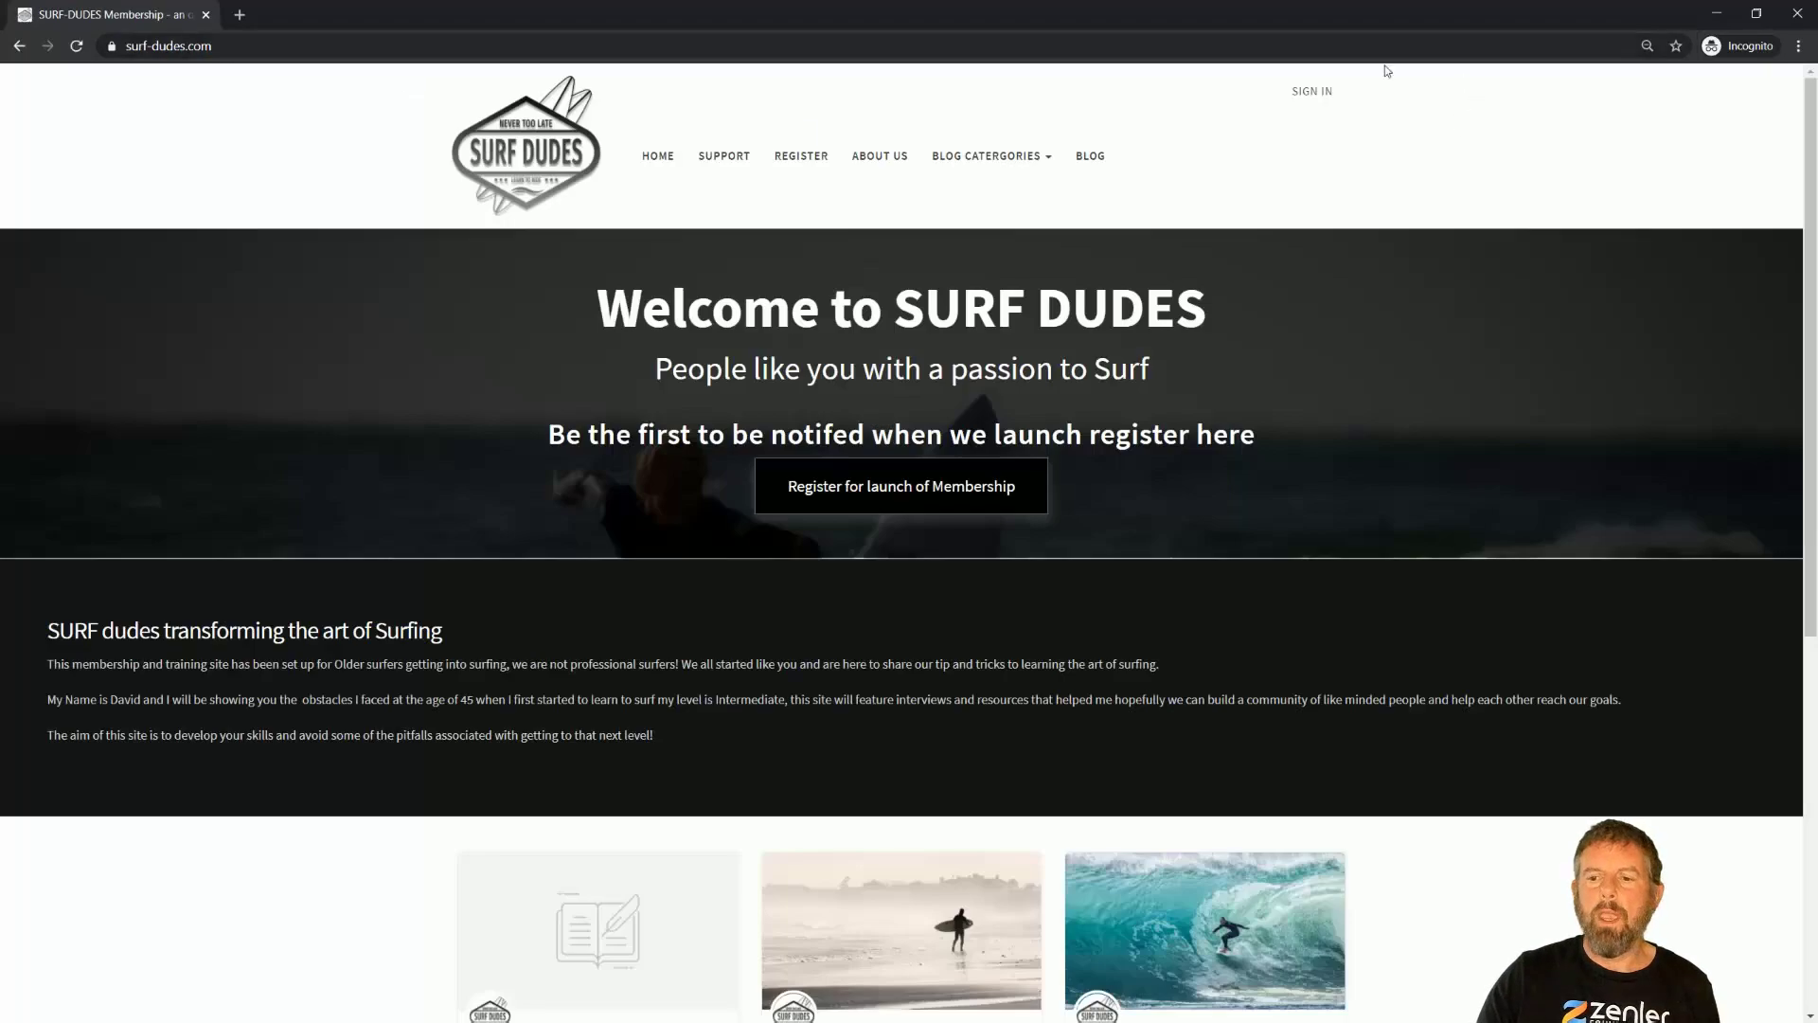
Sign in to the Surf Dudes site as the student, entering the account's e-mail address and password
{"action": "left_click", "coordinate": [1326, 92]}
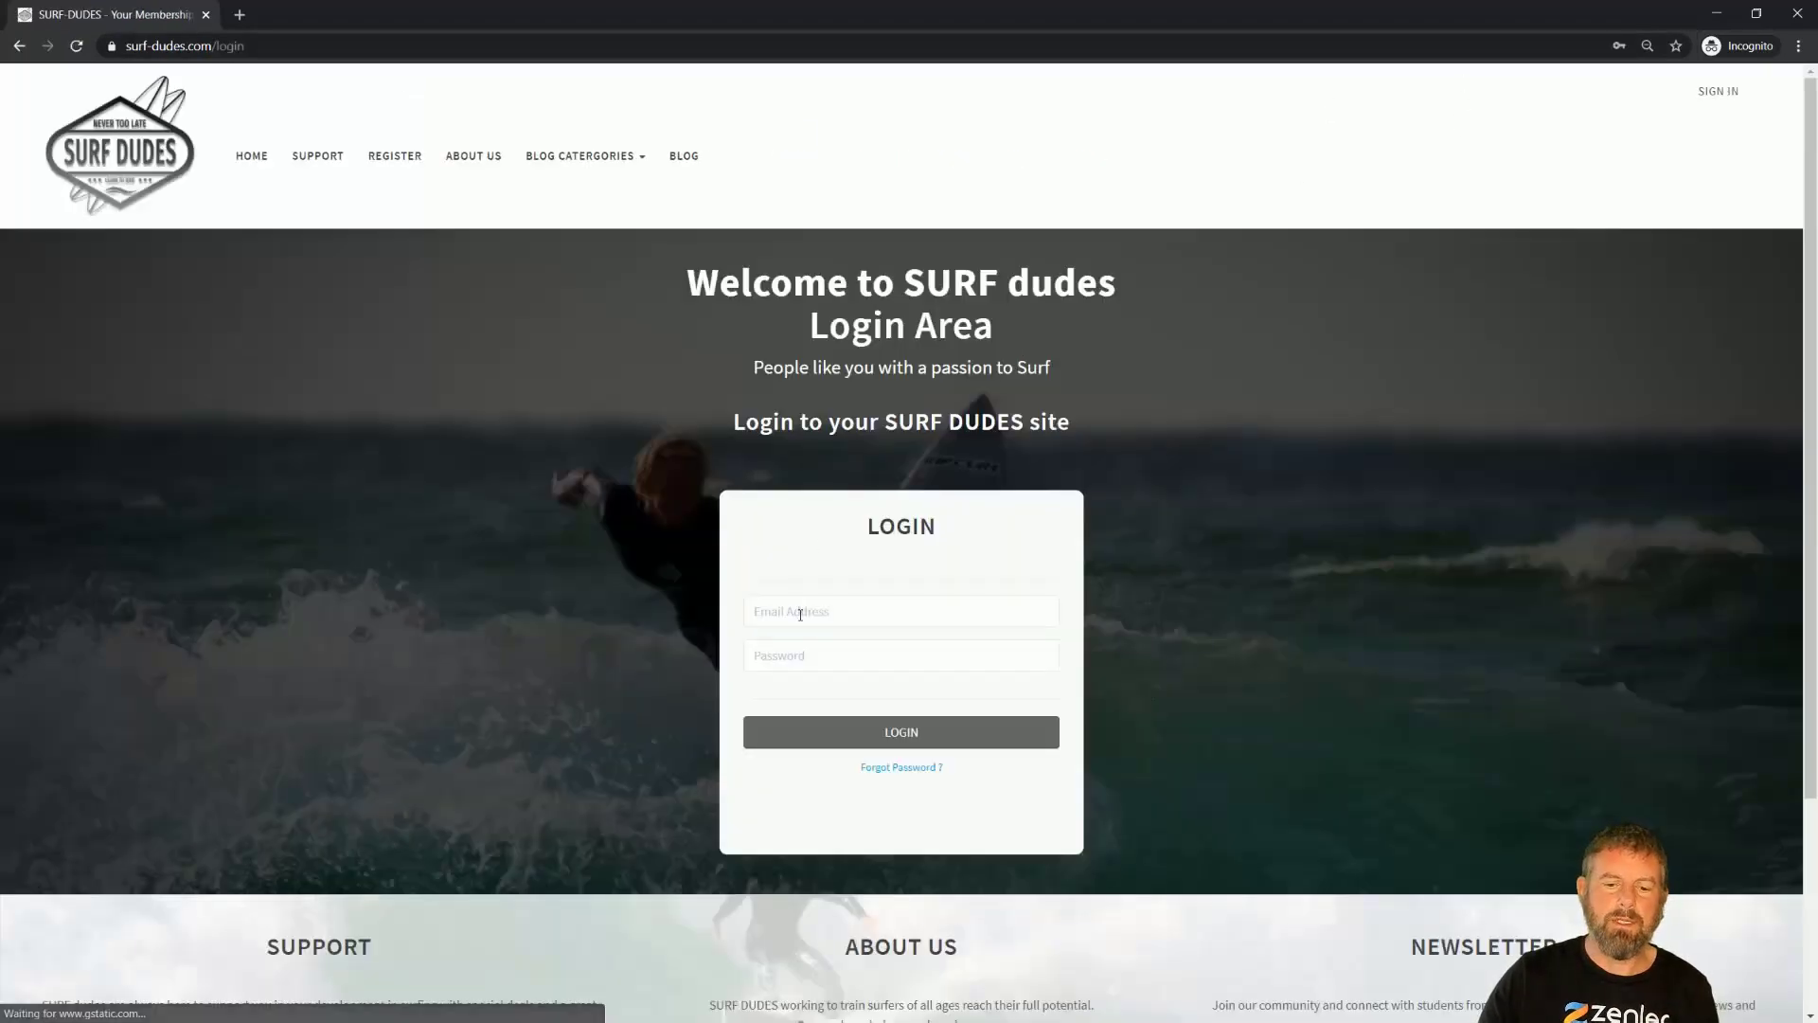
{"action": "left_click", "coordinate": [800, 613]}
{"action": "type", "text": "dn"}
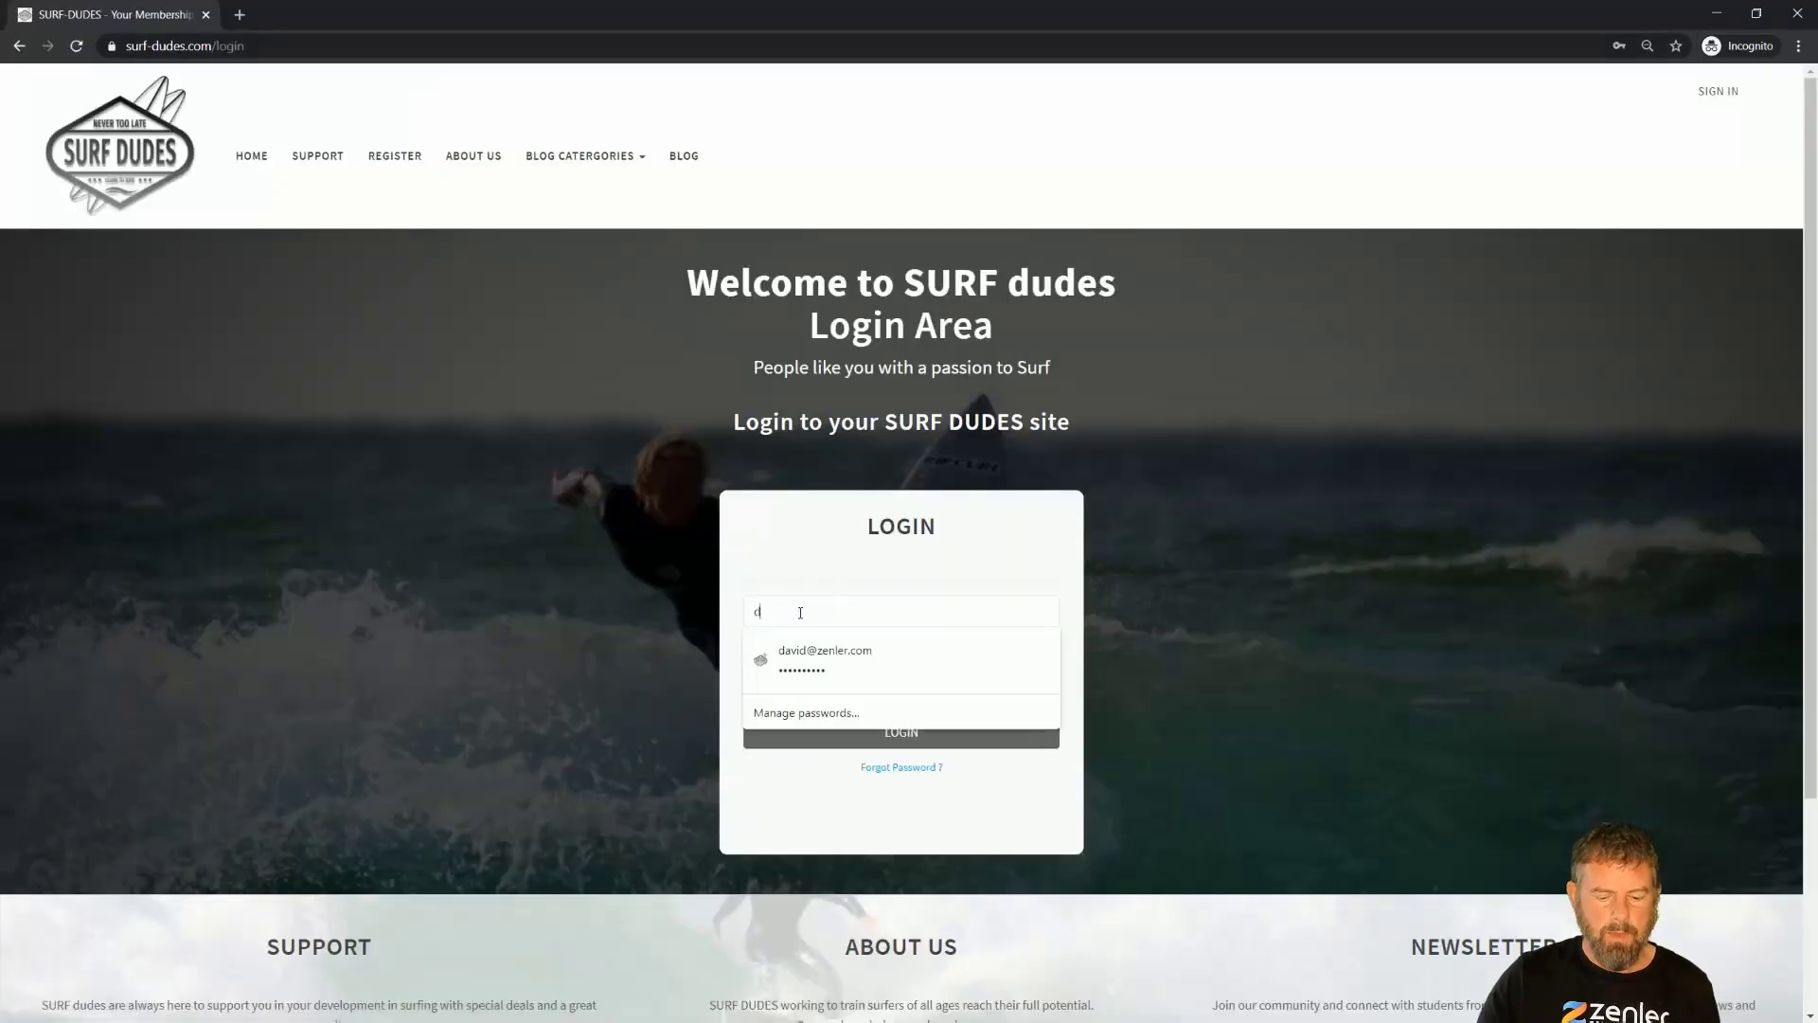
{"action": "left_click", "coordinate": [799, 652]}
{"action": "left_click", "coordinate": [794, 660]}
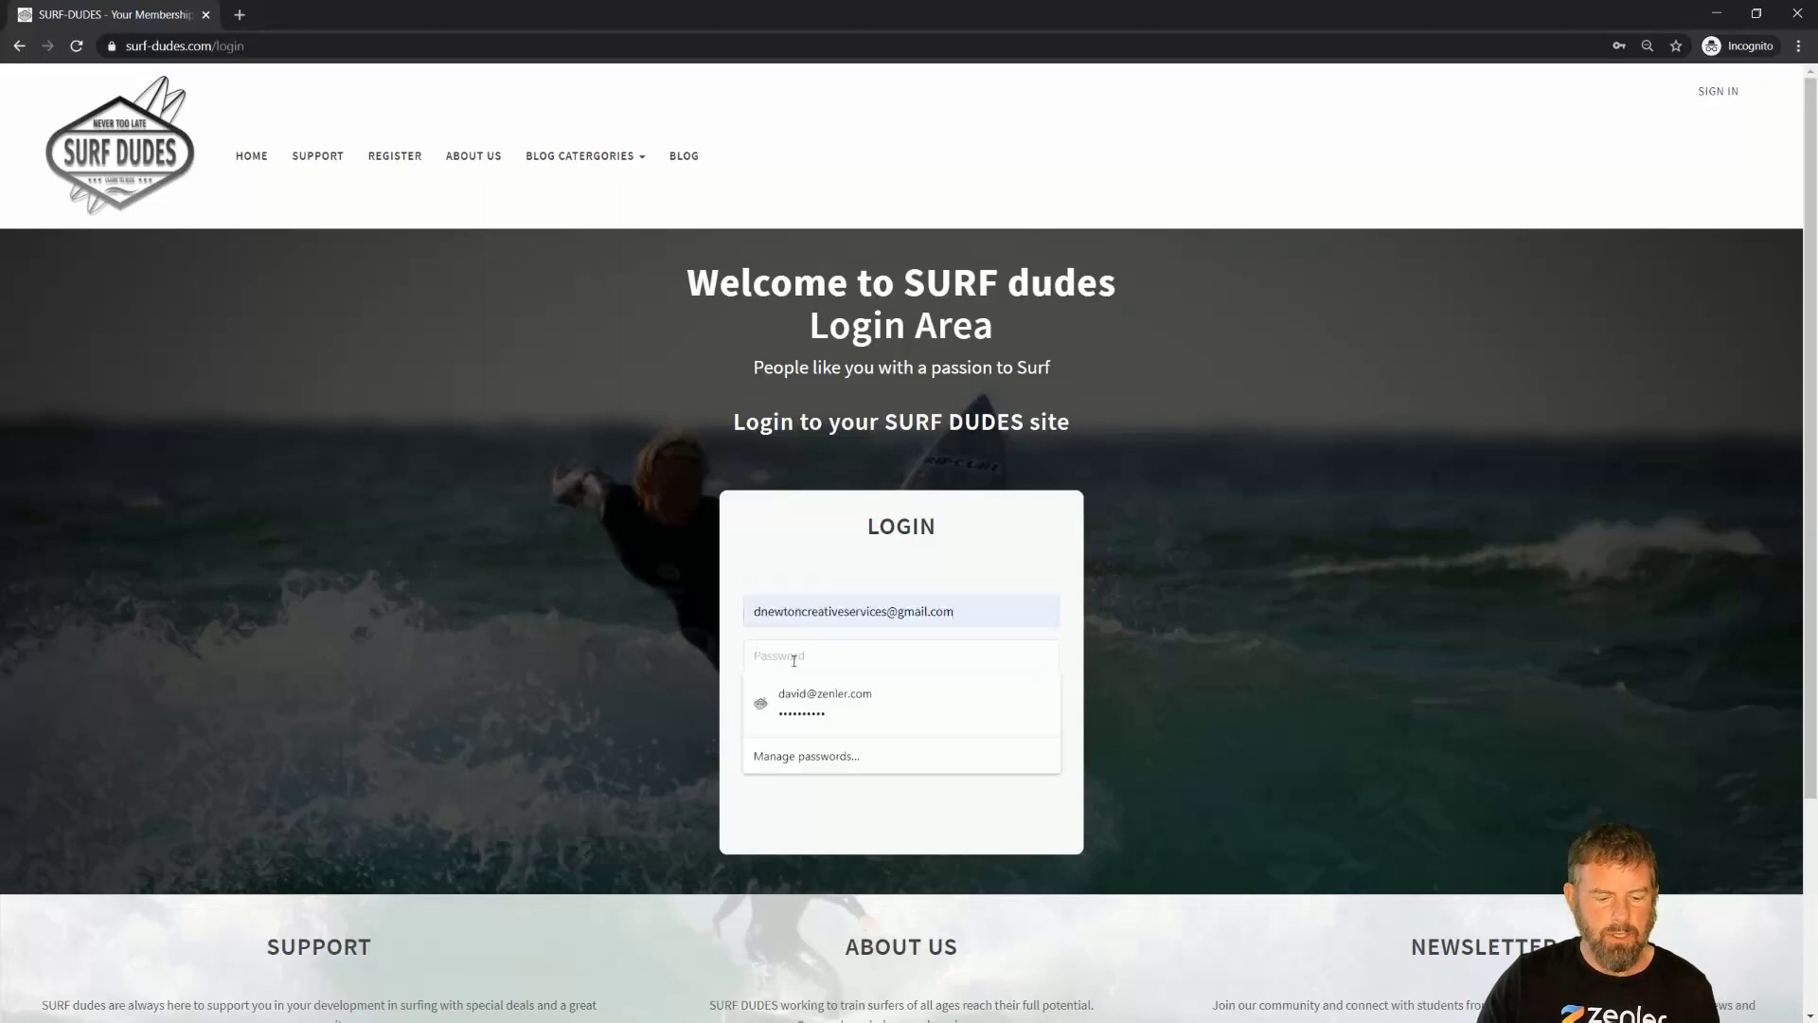
{"action": "type", "text": "••••••••"}
{"action": "key", "text": "Return"}
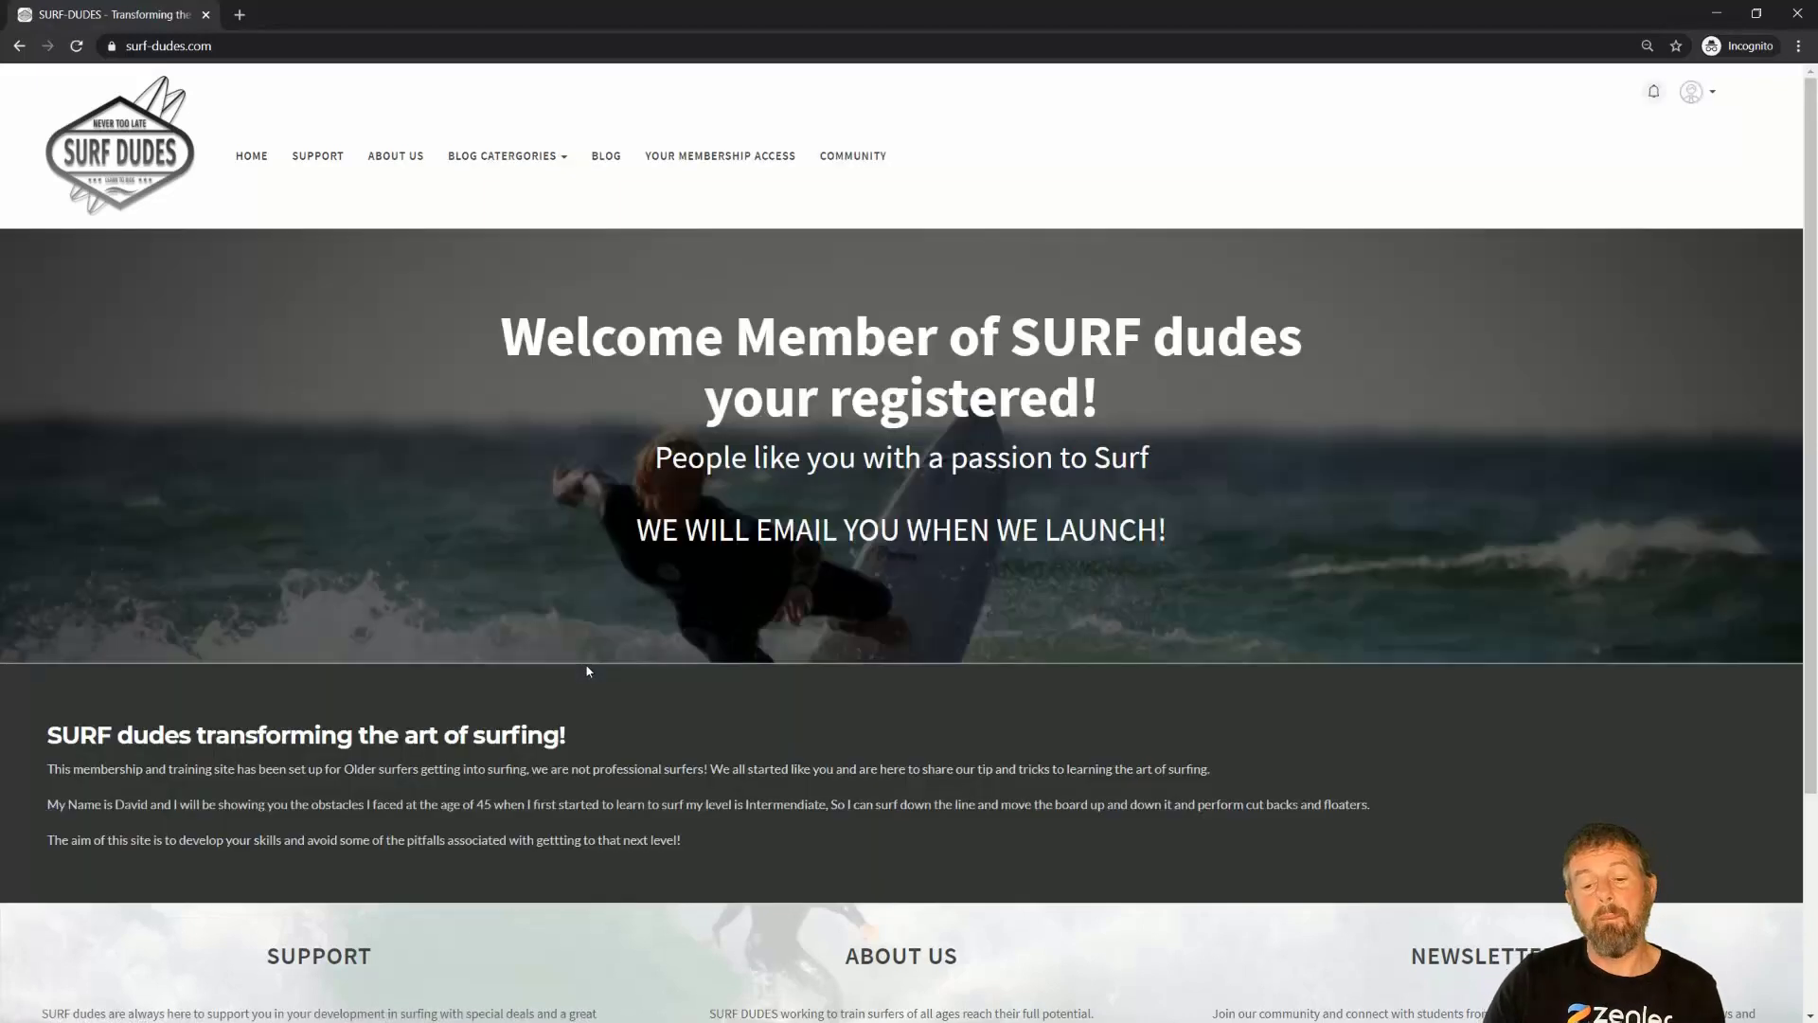
Go to the student's membership access page and open the One hour hand holding course
{"action": "left_click", "coordinate": [689, 159]}
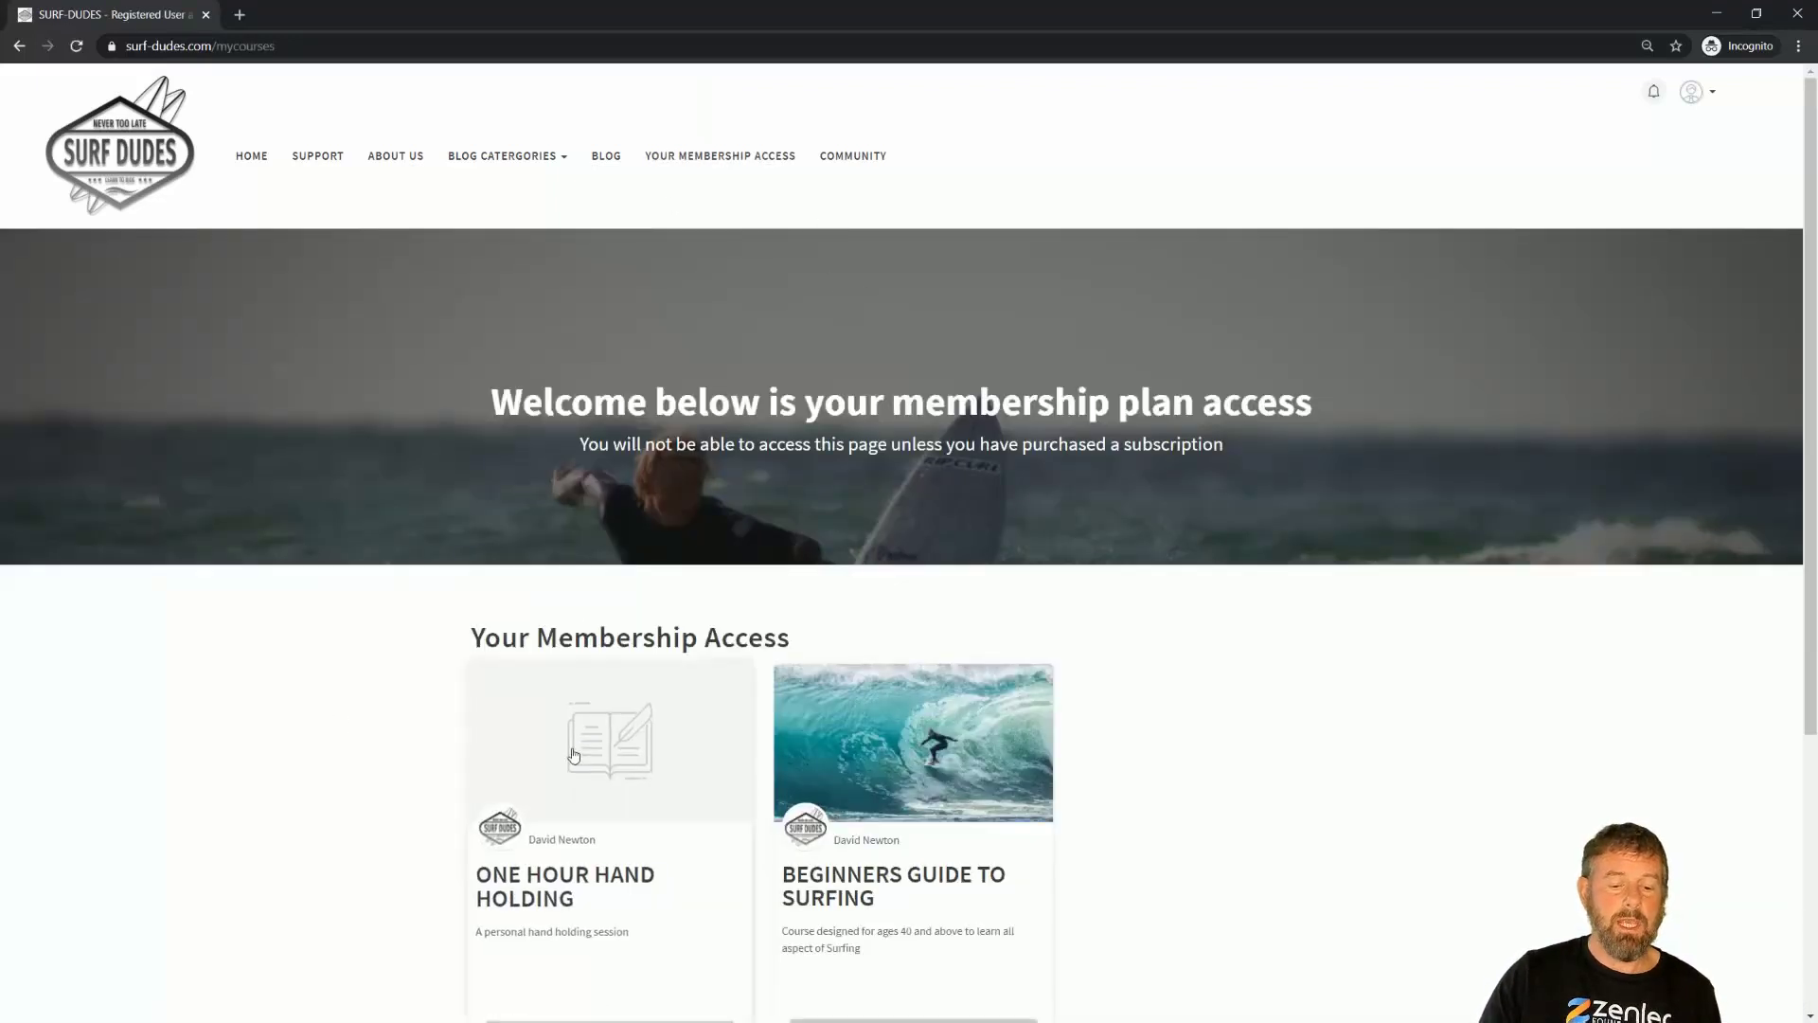
{"action": "scroll", "coordinate": [580, 539], "scroll_direction": "down", "scroll_amount": 1}
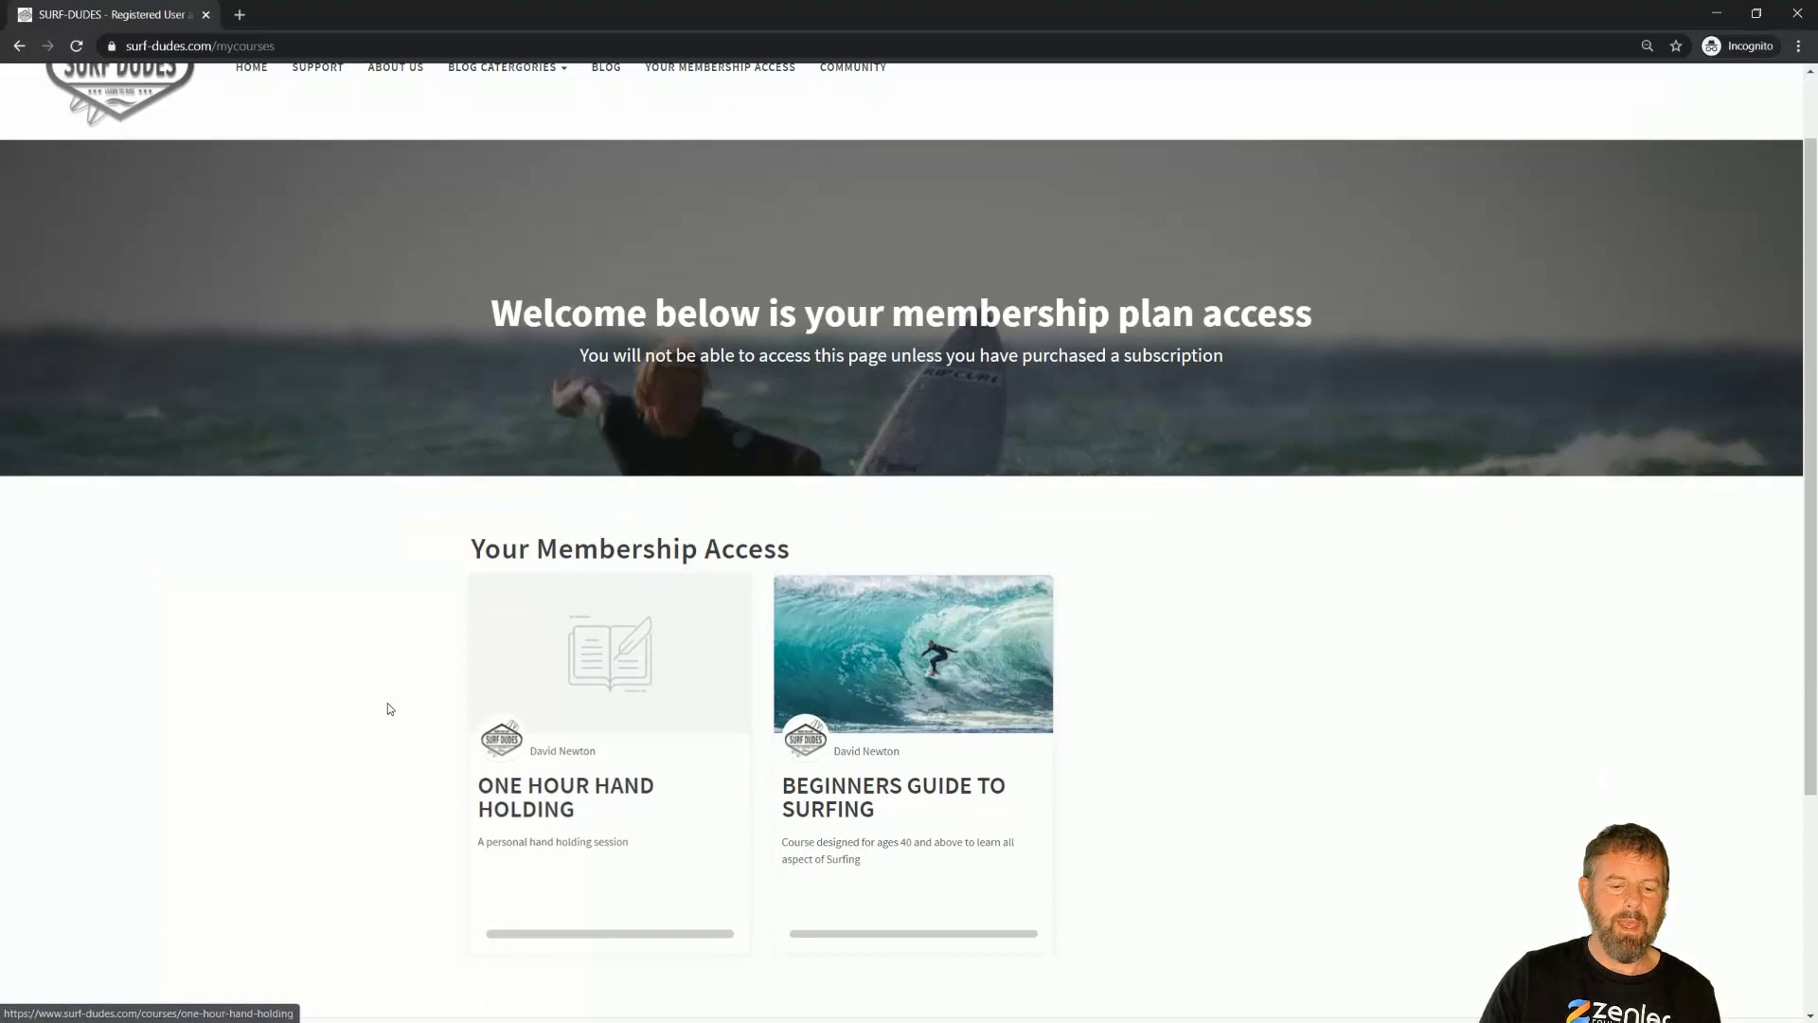
{"action": "left_click", "coordinate": [607, 672]}
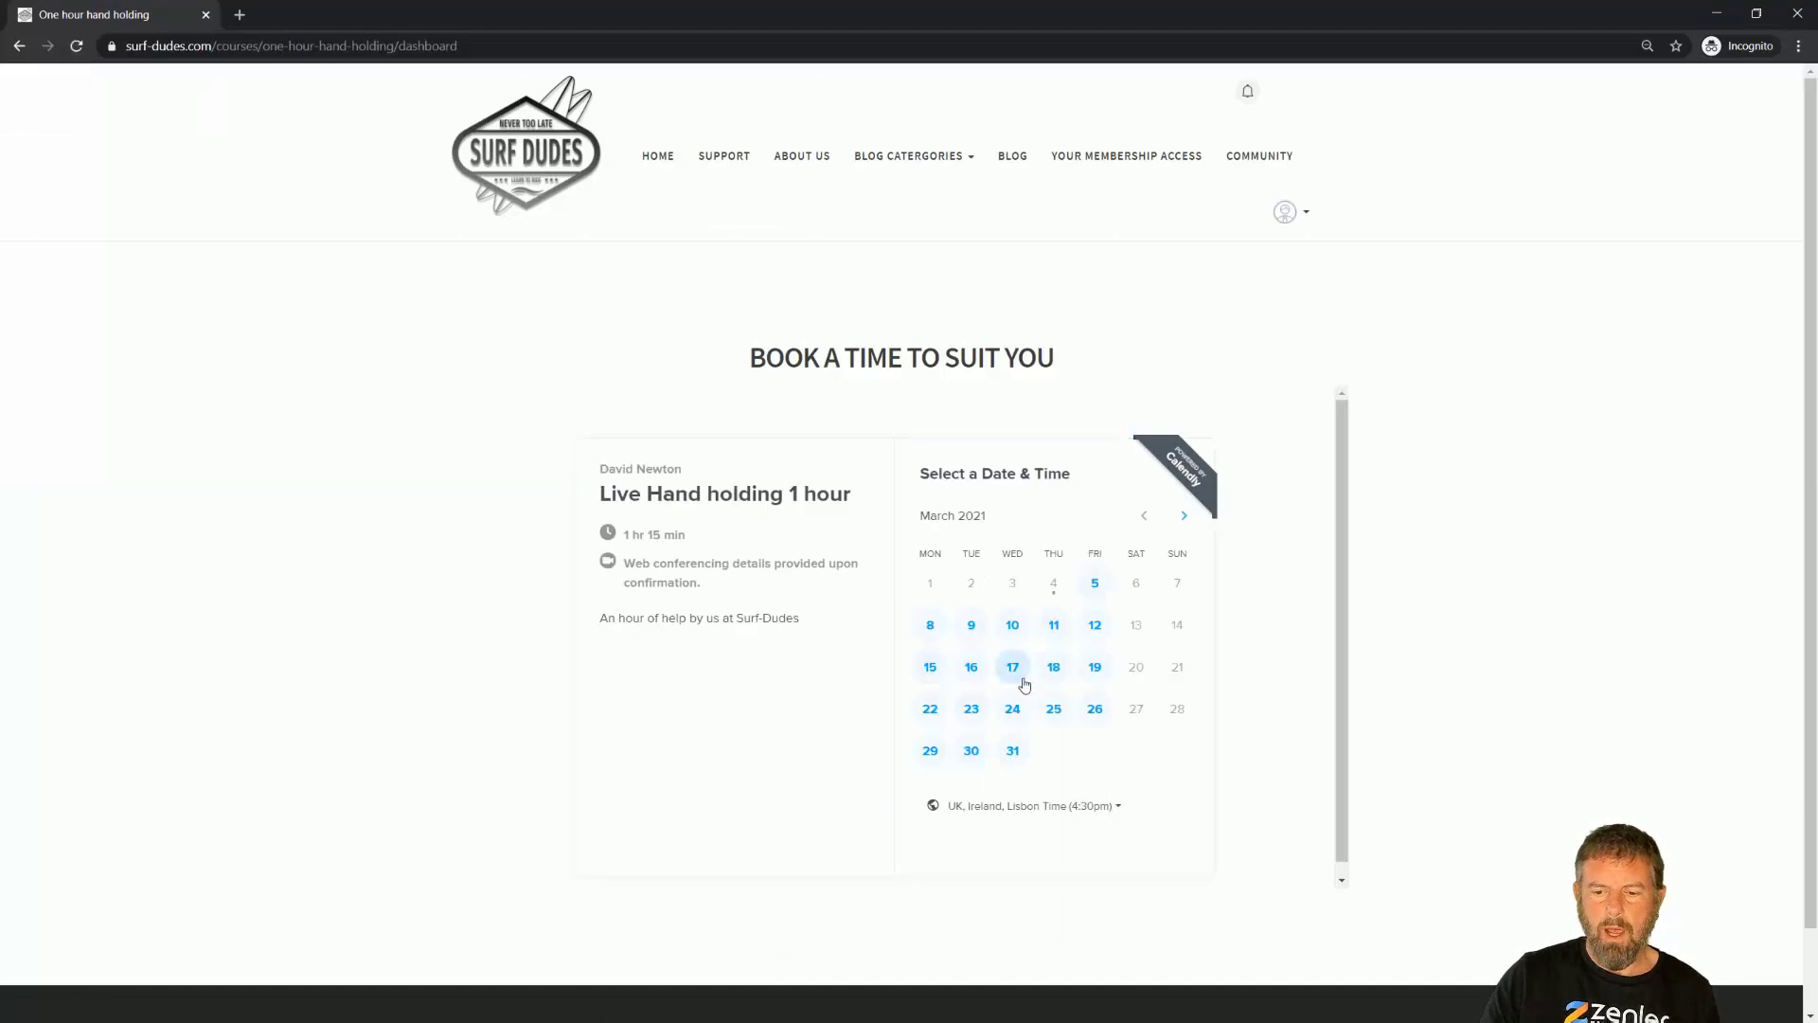
Choose the 11:00am slot on Wednesday, March 17, view the booking details form, and close the incognito window without scheduling
{"action": "left_click", "coordinate": [1011, 669]}
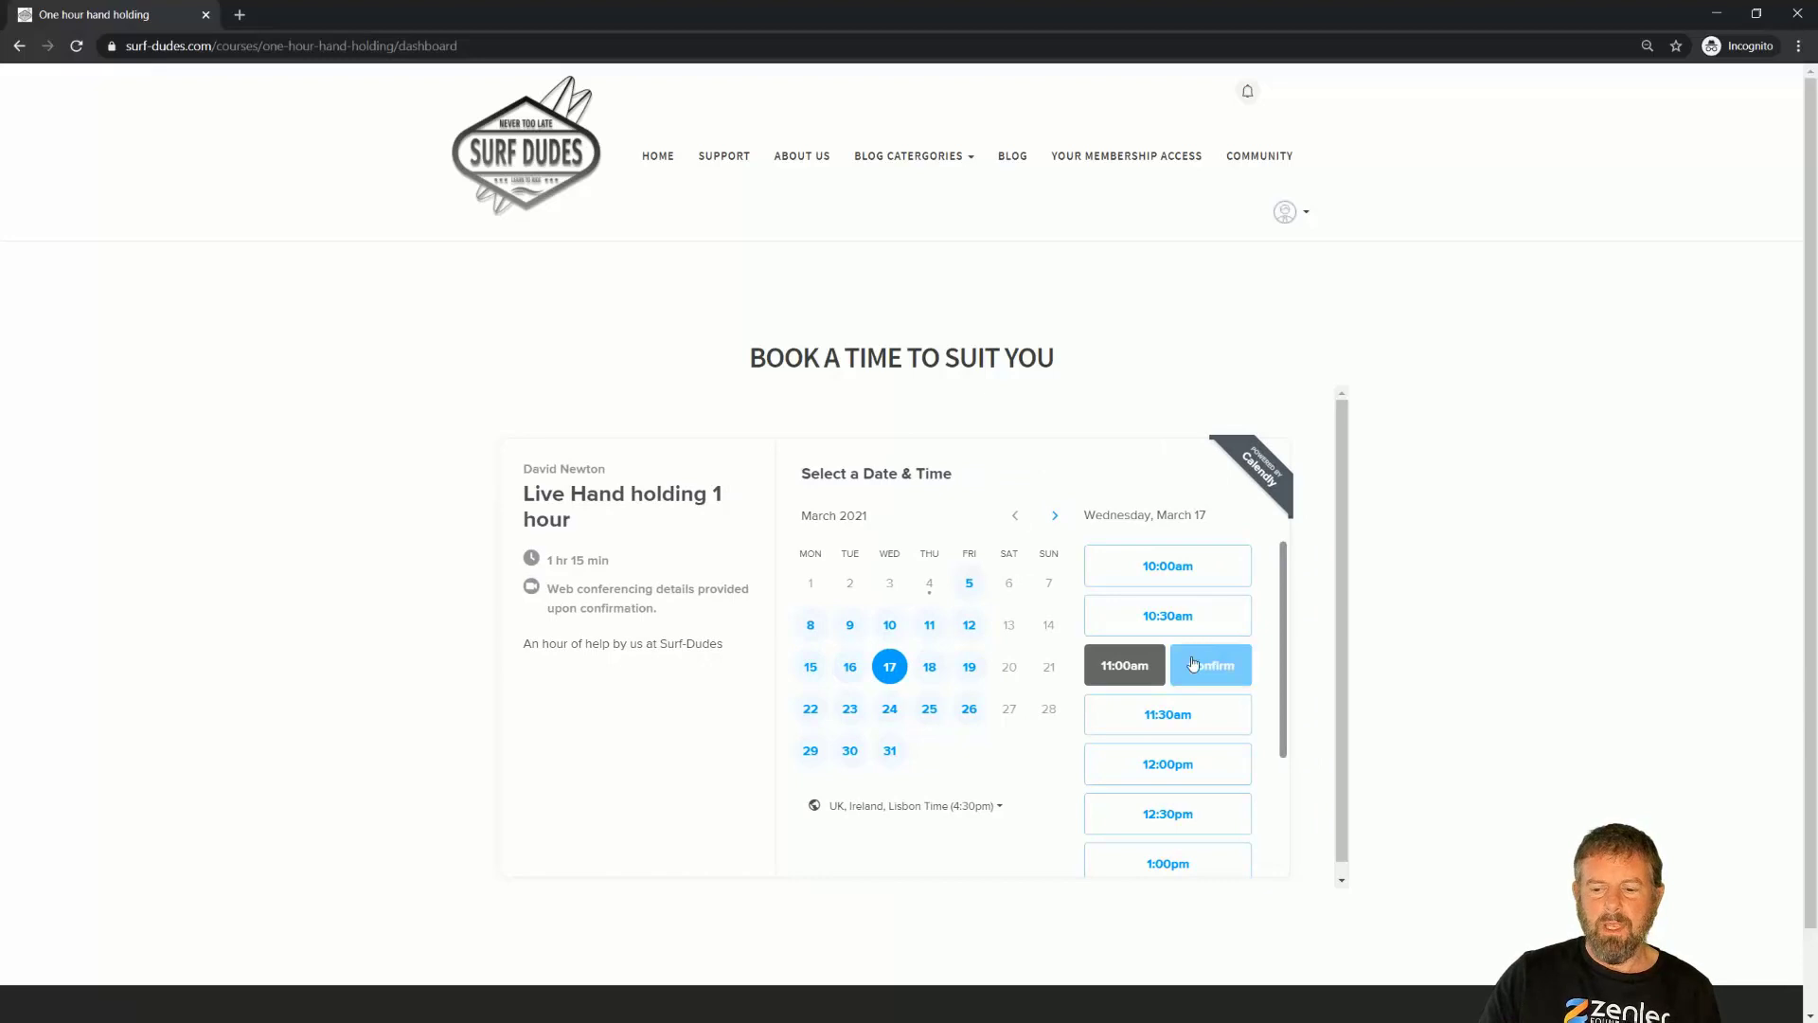
{"action": "left_click", "coordinate": [1221, 666]}
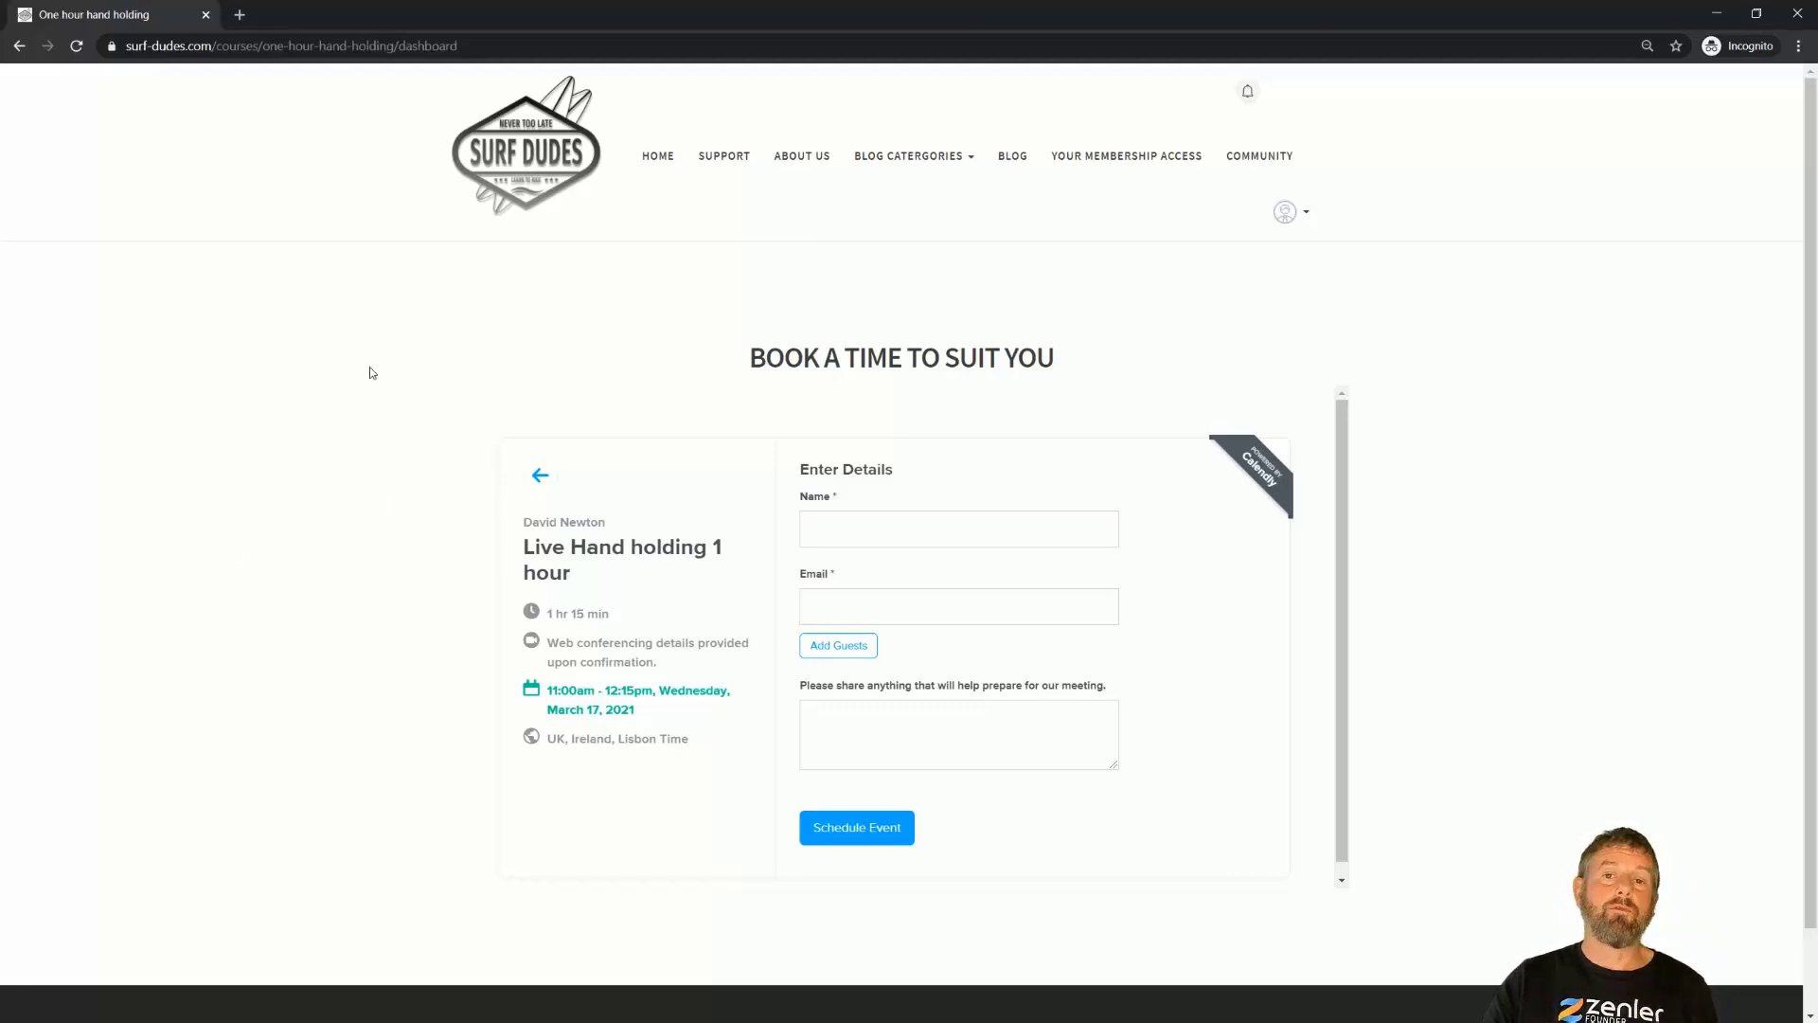
{"action": "left_click", "coordinate": [1790, 17]}
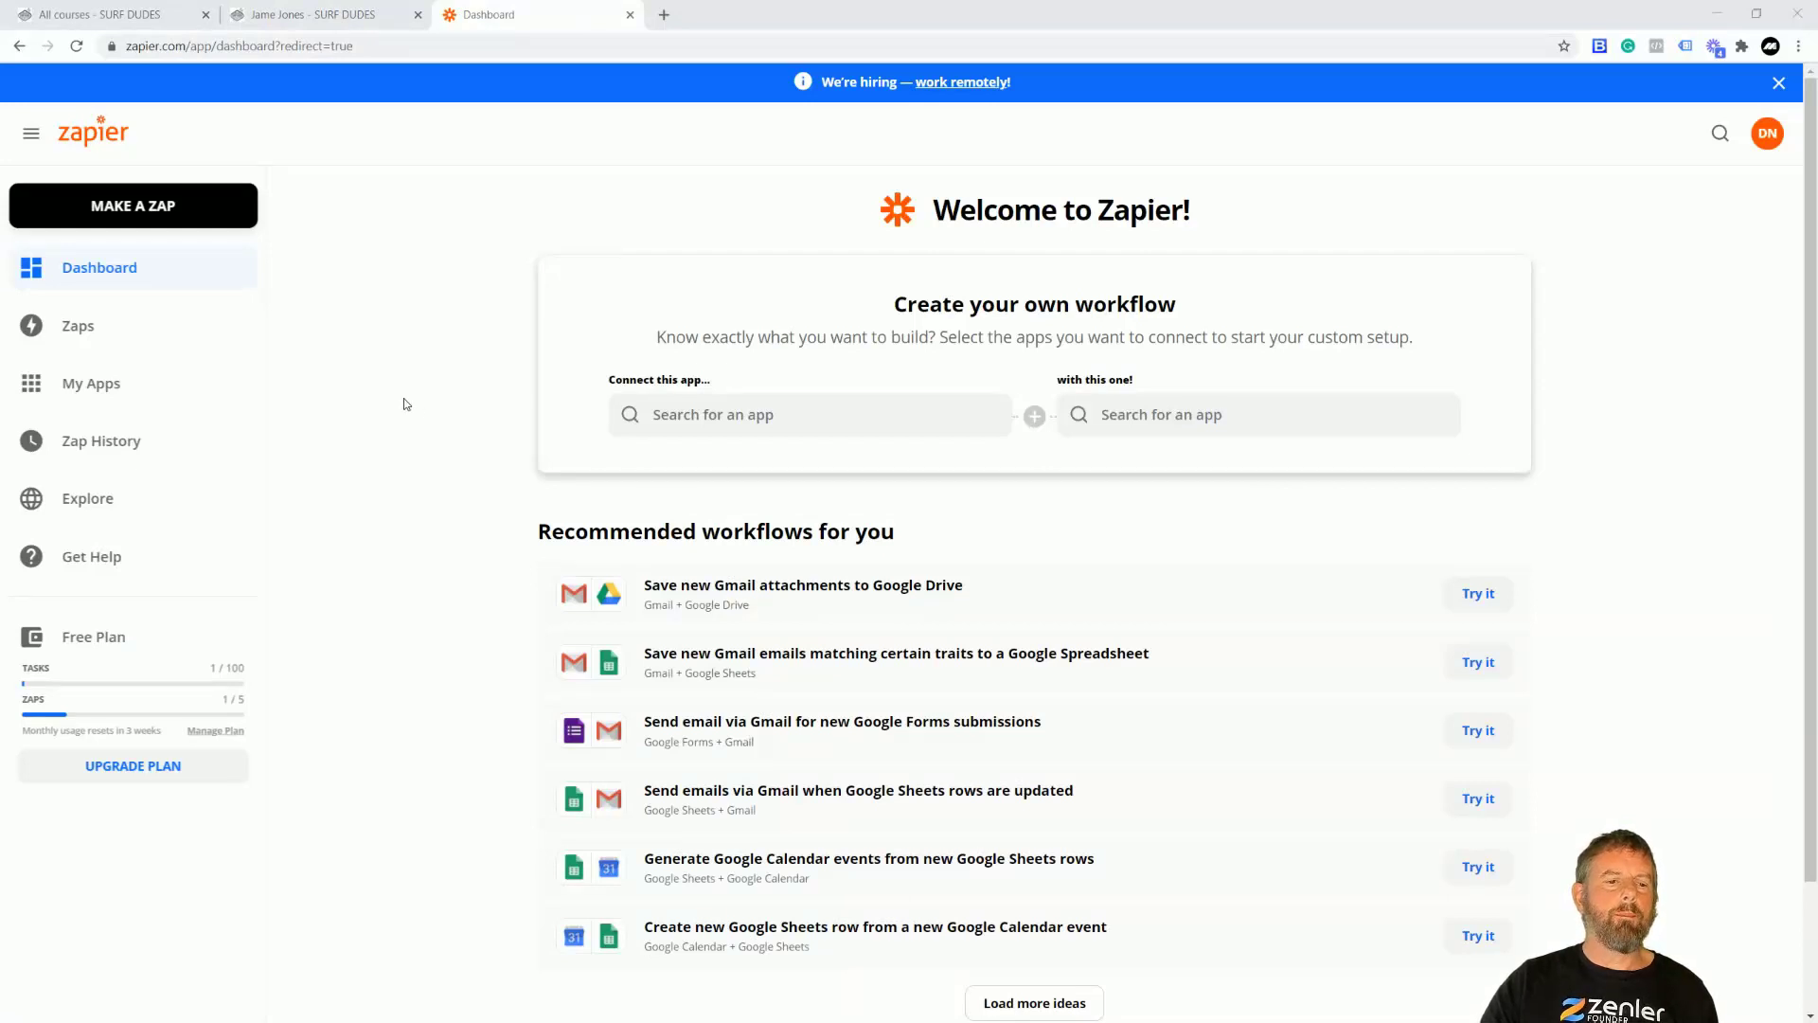
In Zapier, make a new zap with Calendly as the trigger app and Invitee Created as the trigger event
{"action": "left_click", "coordinate": [142, 209]}
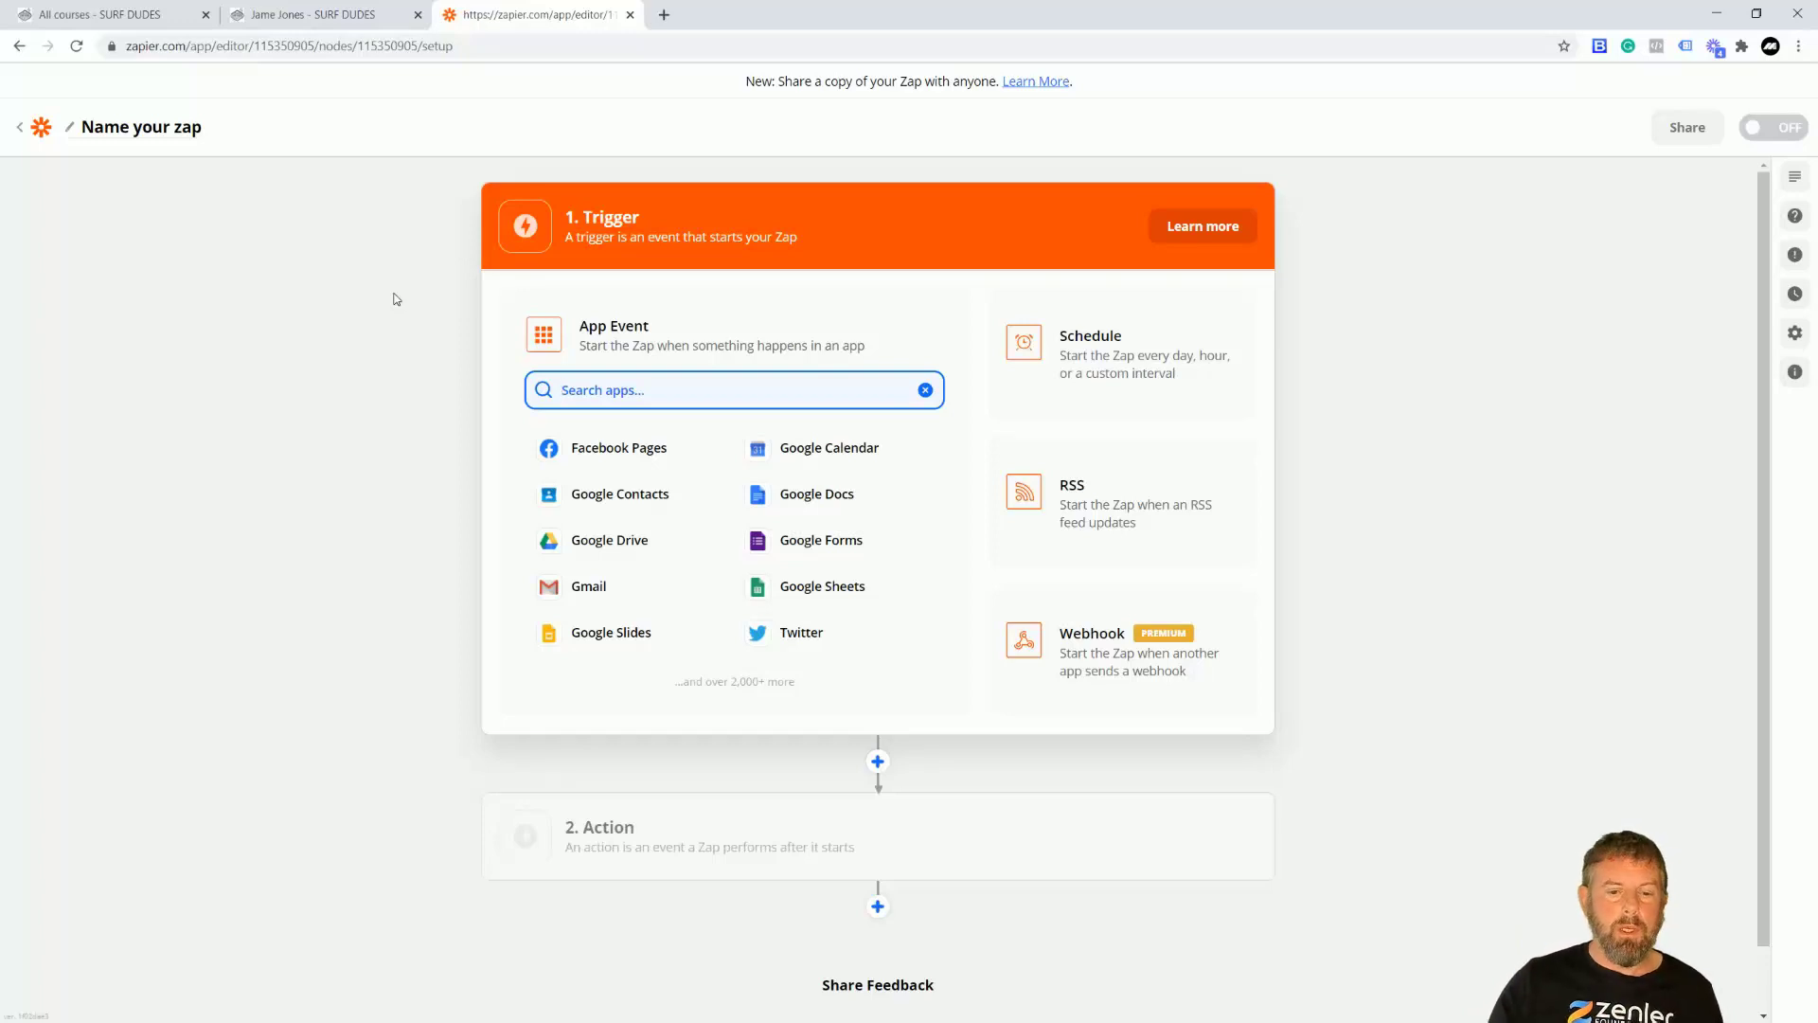
{"action": "type", "text": "can"}
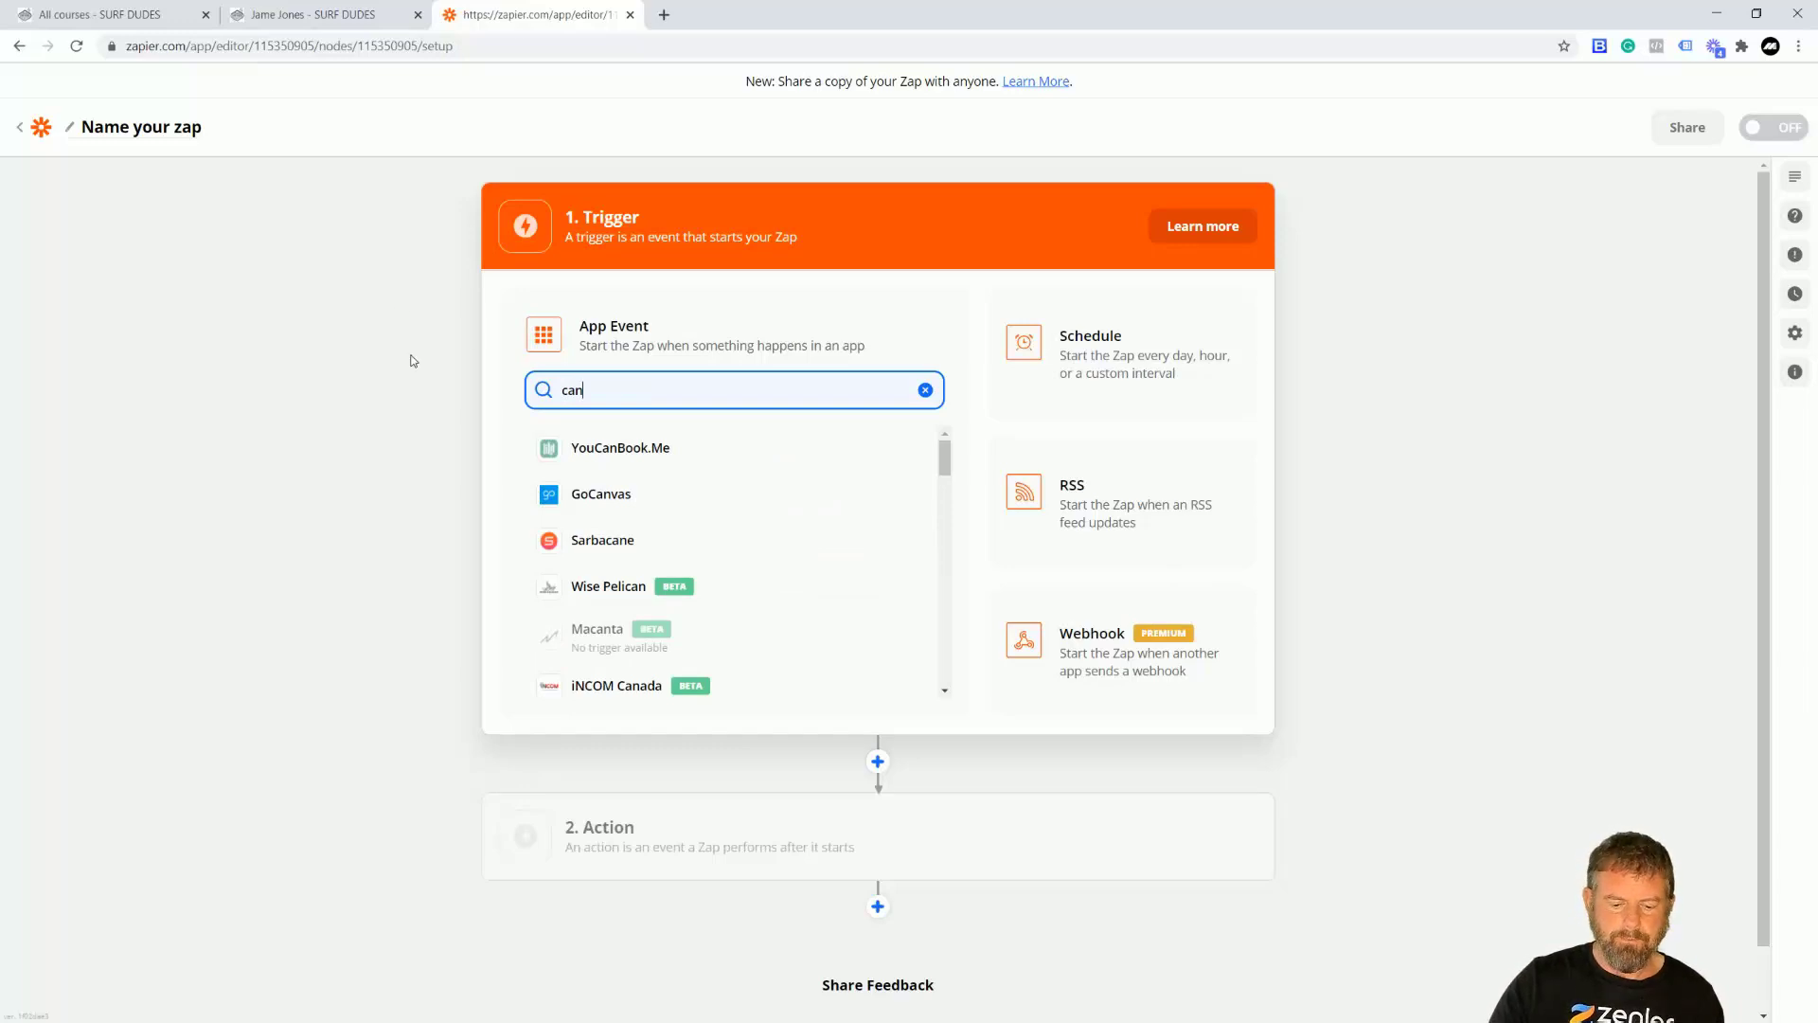
{"action": "type", "text": "d"}
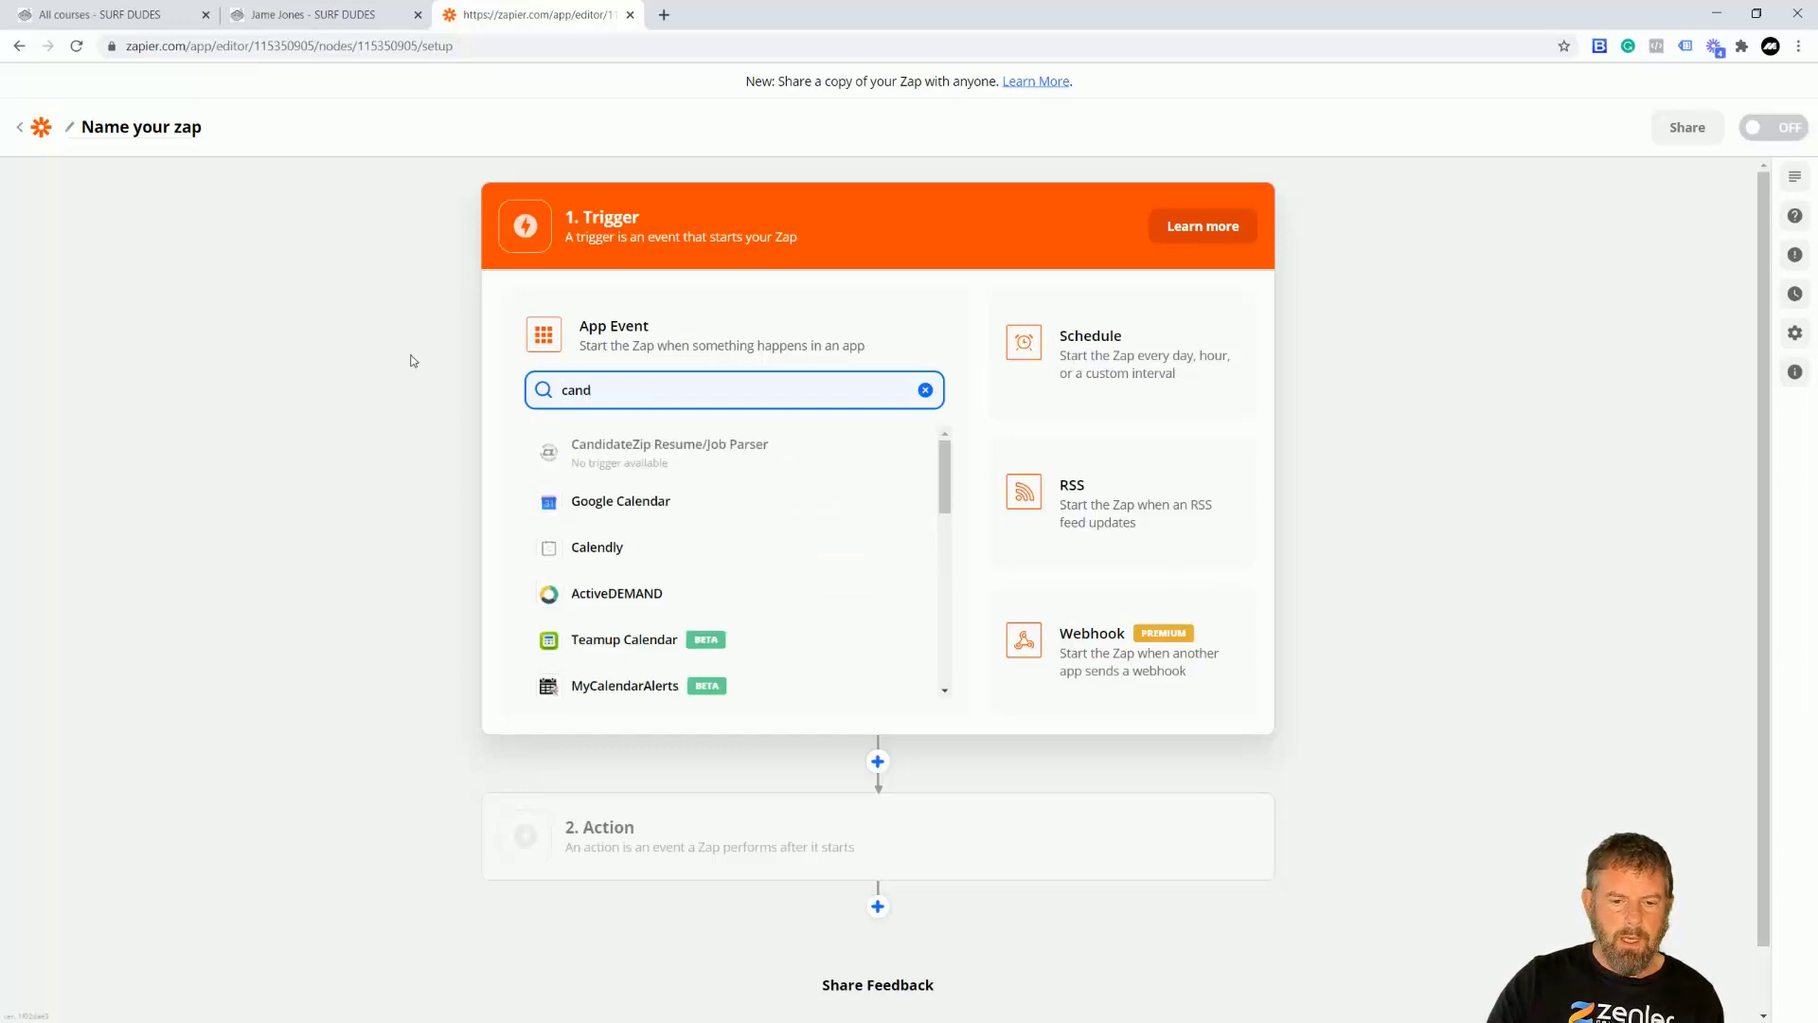
{"action": "left_click", "coordinate": [600, 558]}
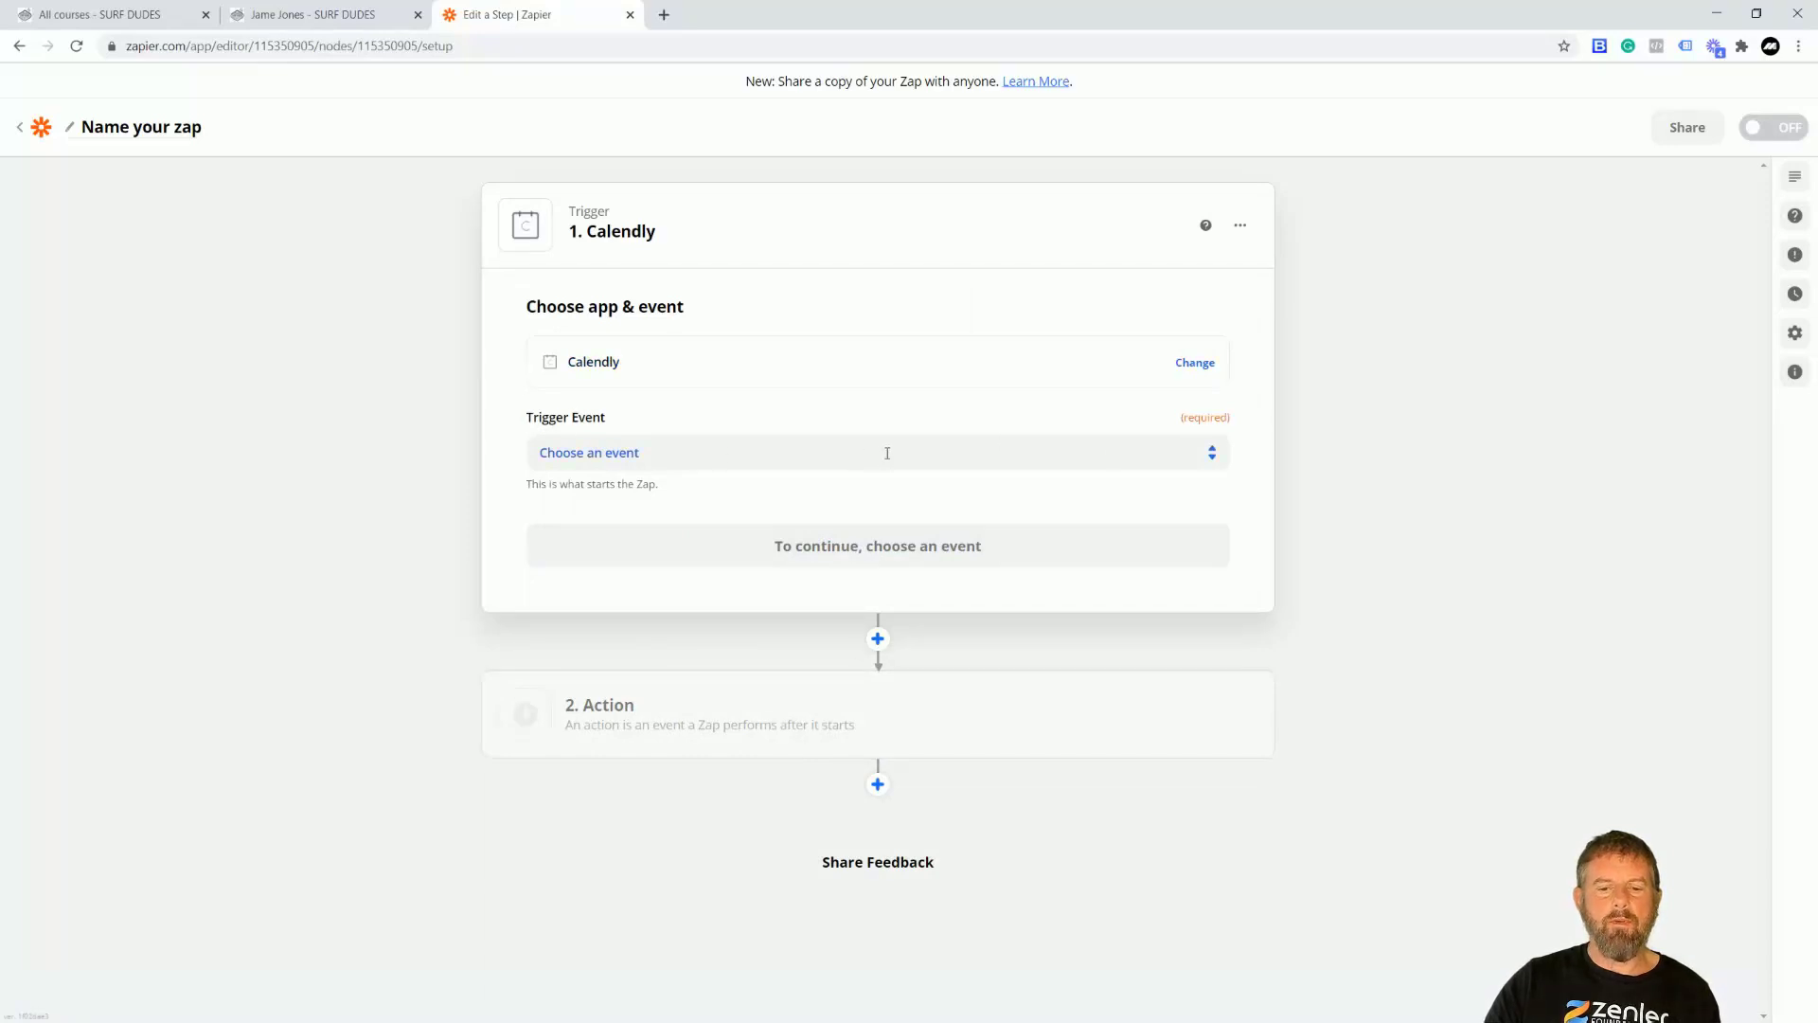
{"action": "left_click", "coordinate": [1211, 453]}
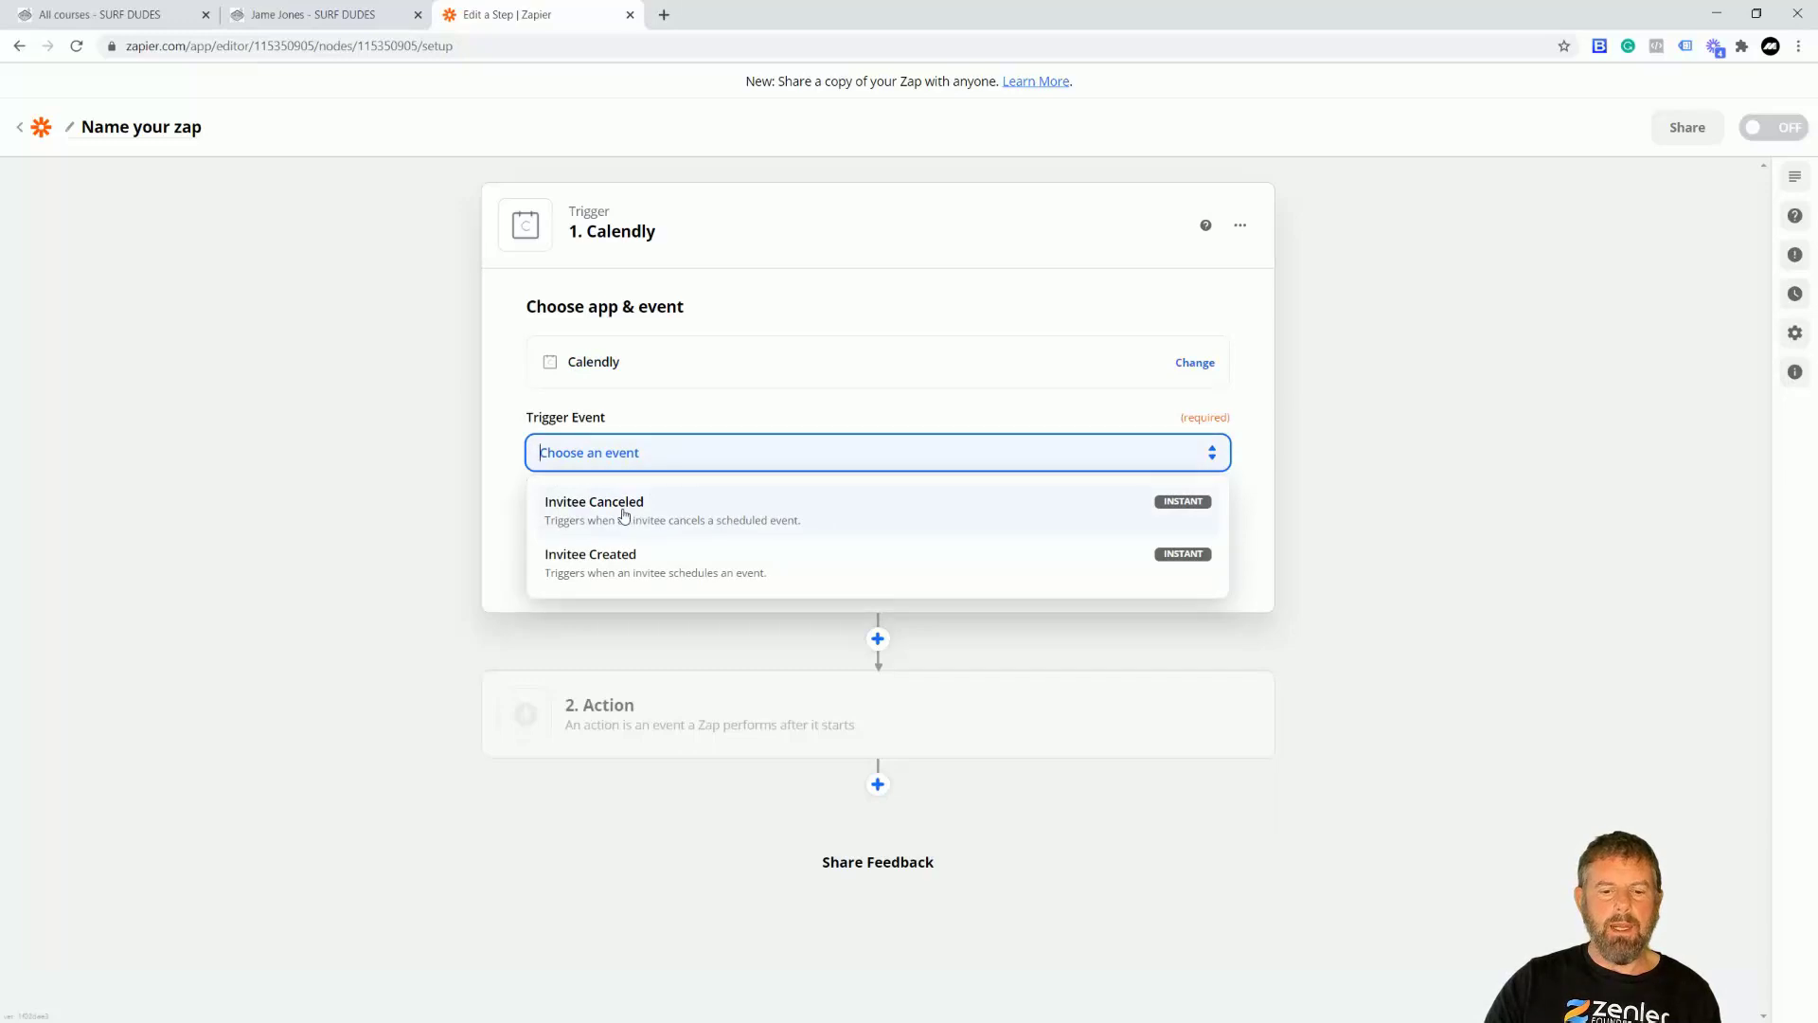
{"action": "left_click", "coordinate": [682, 561]}
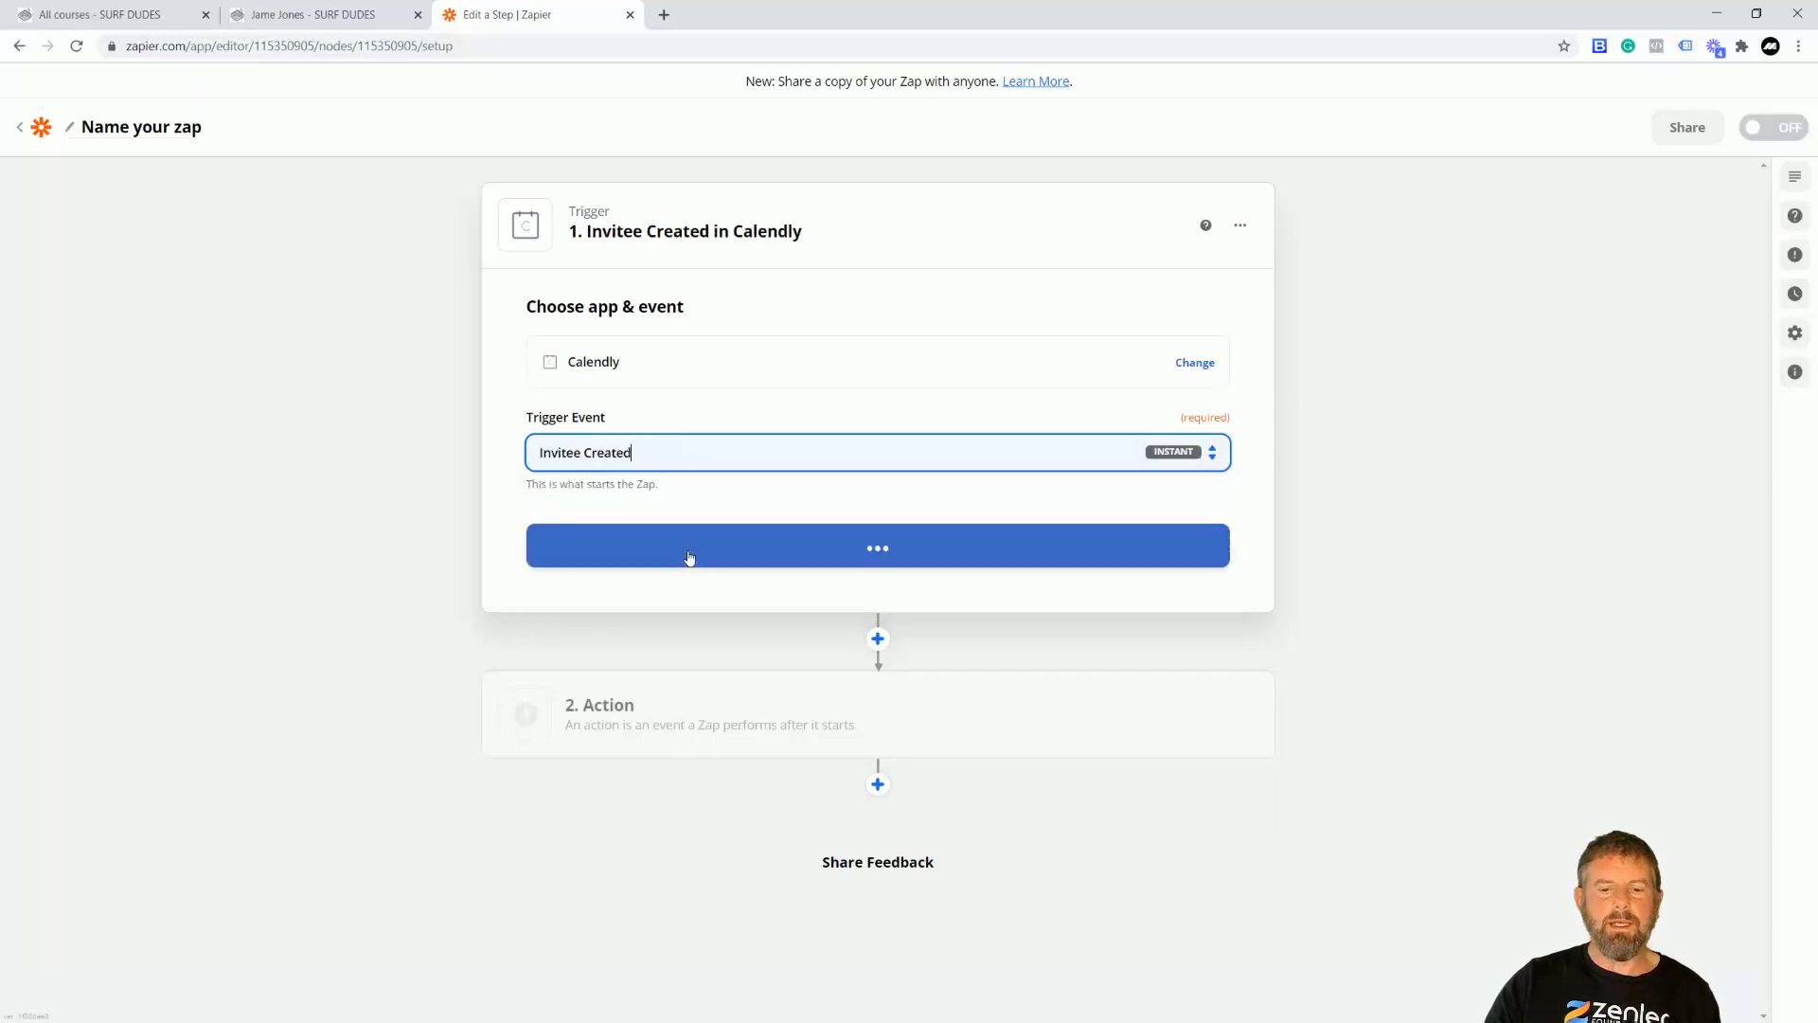
{"action": "left_click", "coordinate": [892, 551]}
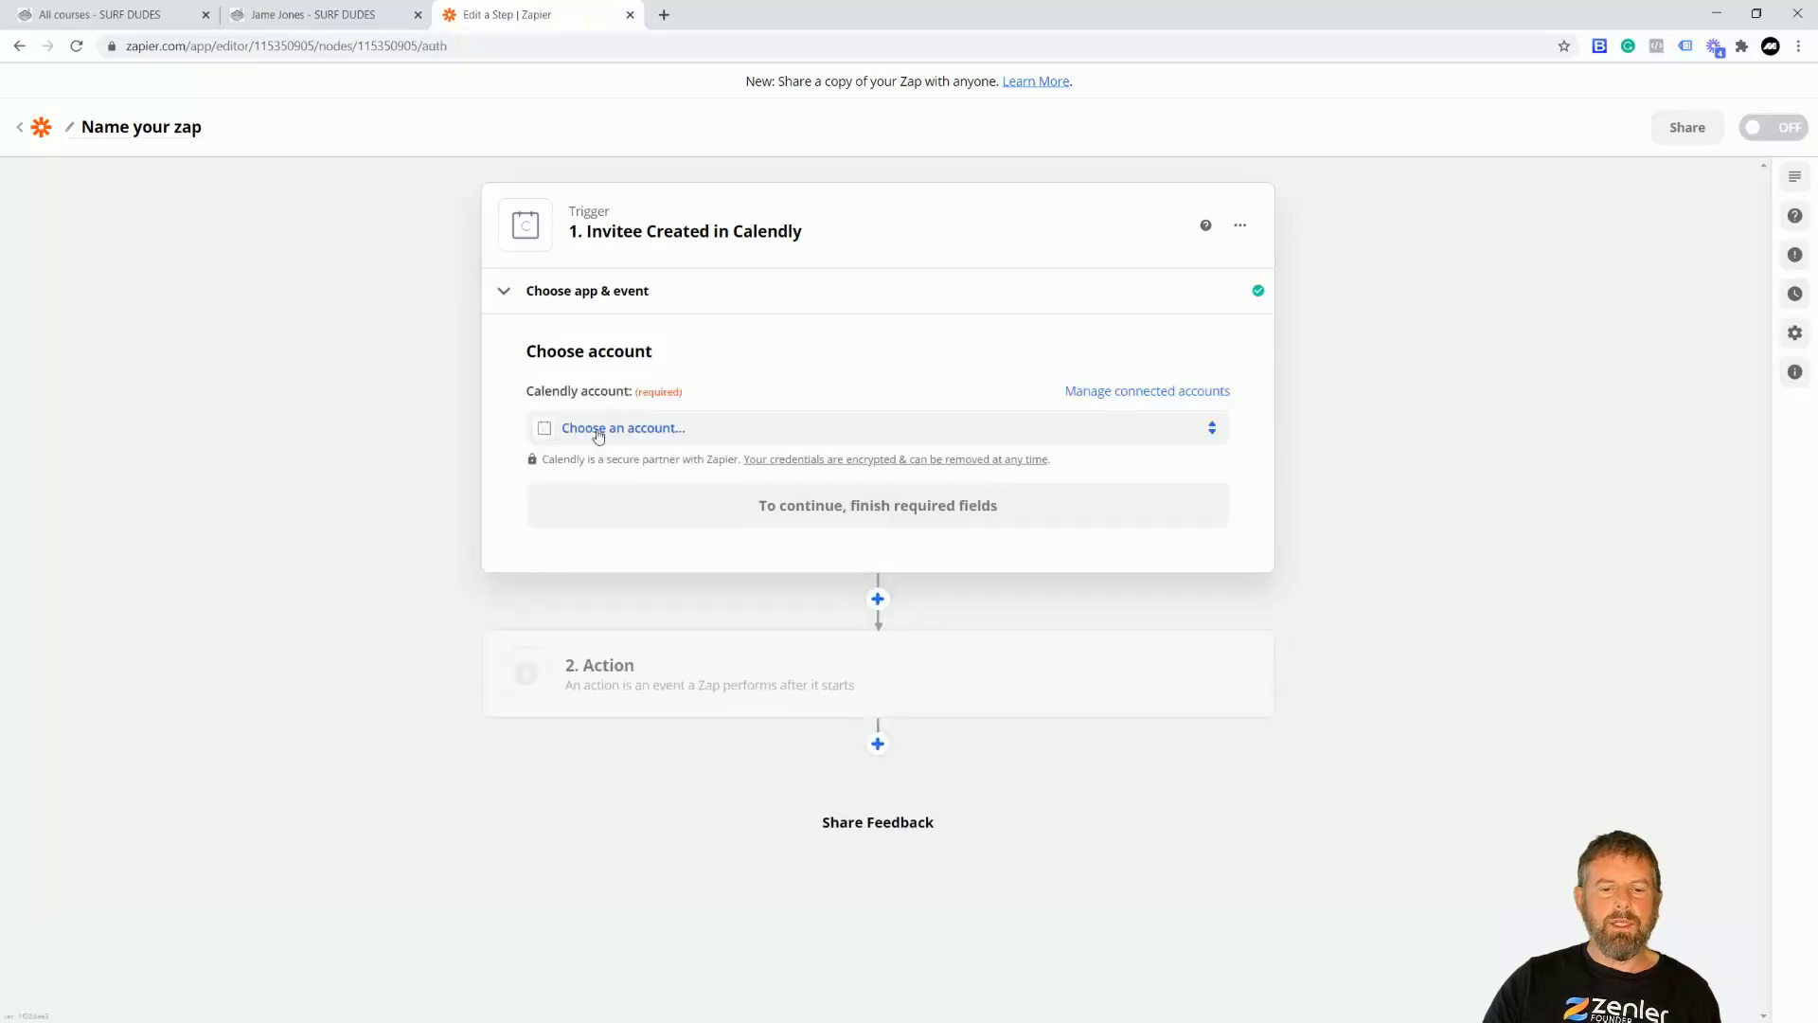
Select the existing connected Calendly account for the trigger and continue to the trigger test
{"action": "left_click", "coordinate": [952, 432]}
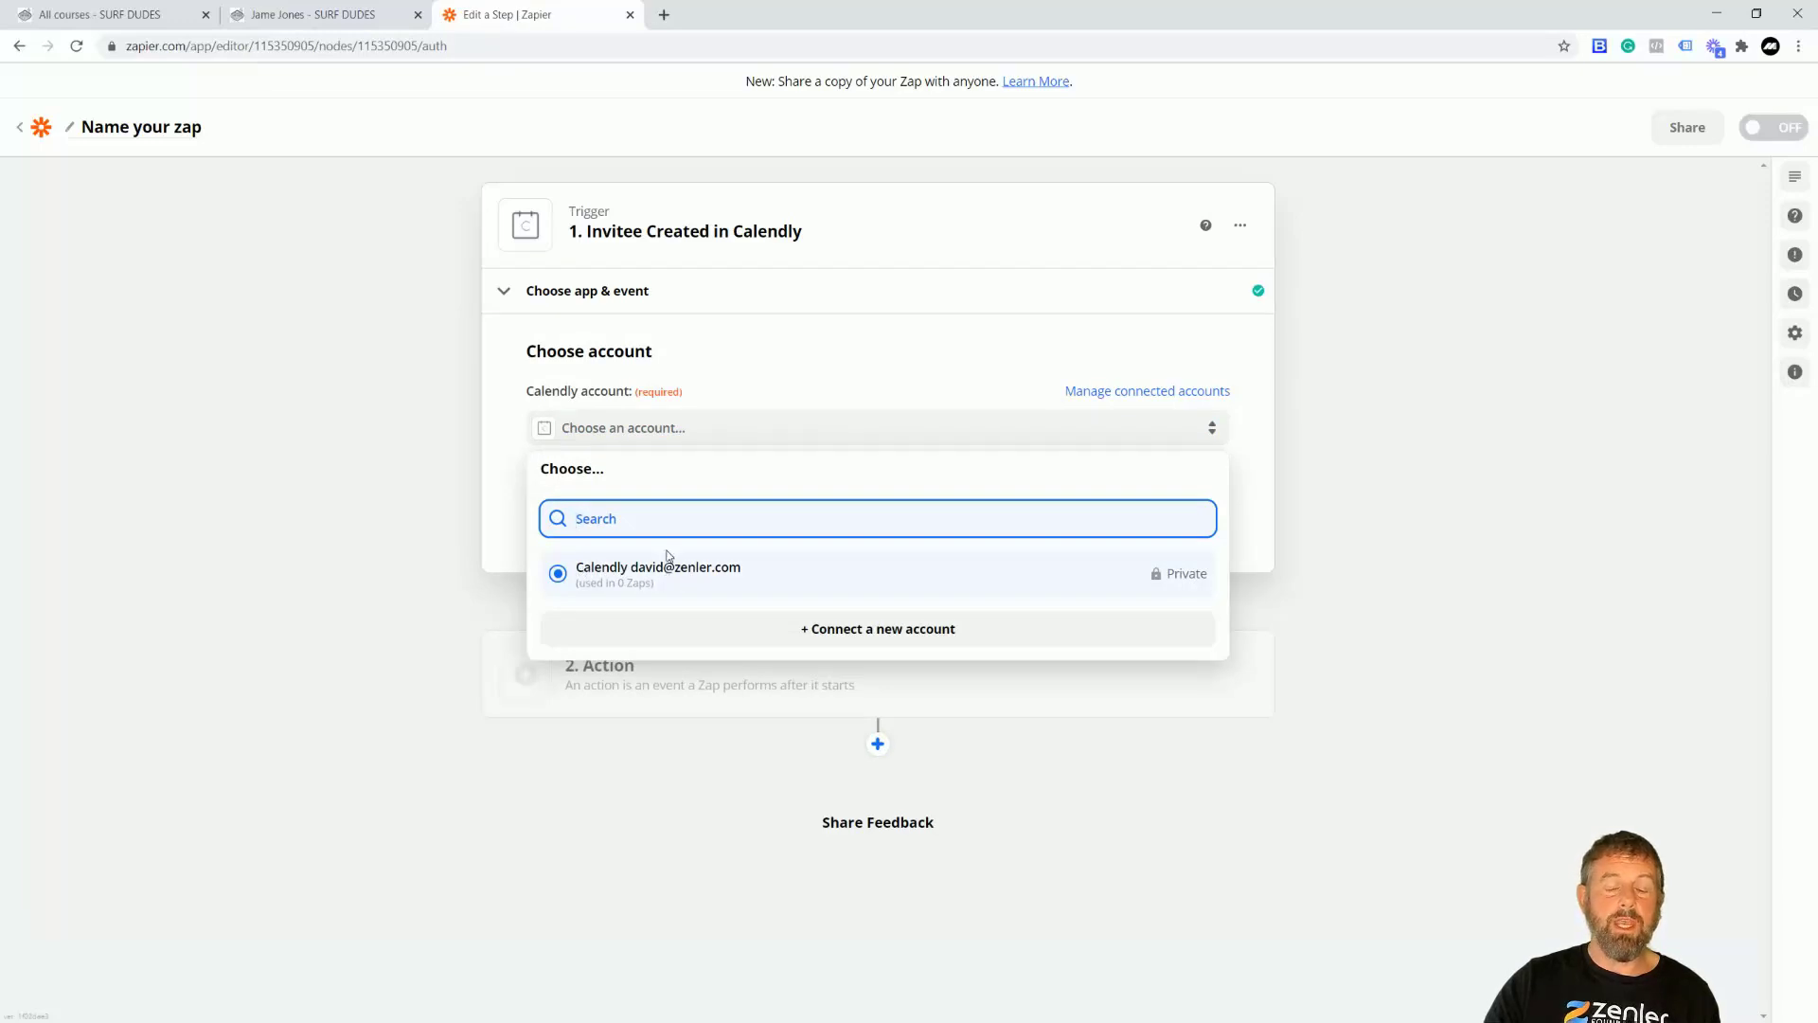
{"action": "left_click", "coordinate": [558, 575]}
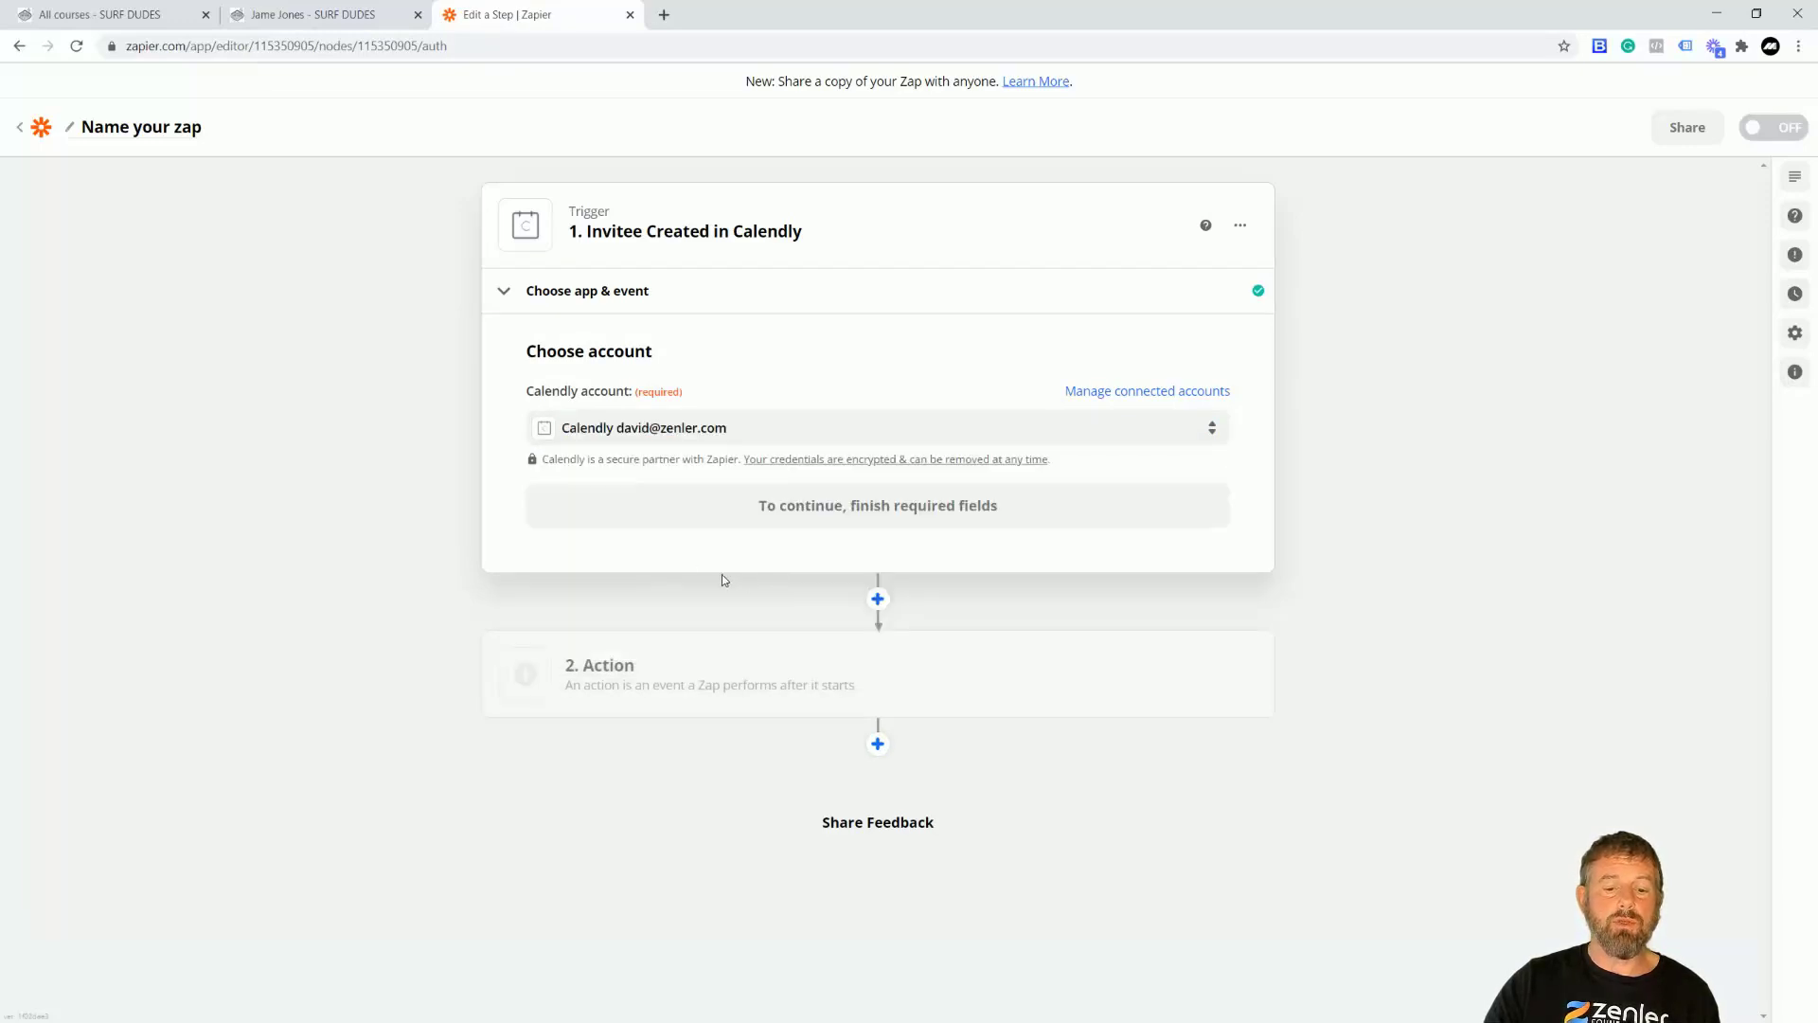
{"action": "left_click", "coordinate": [1163, 524]}
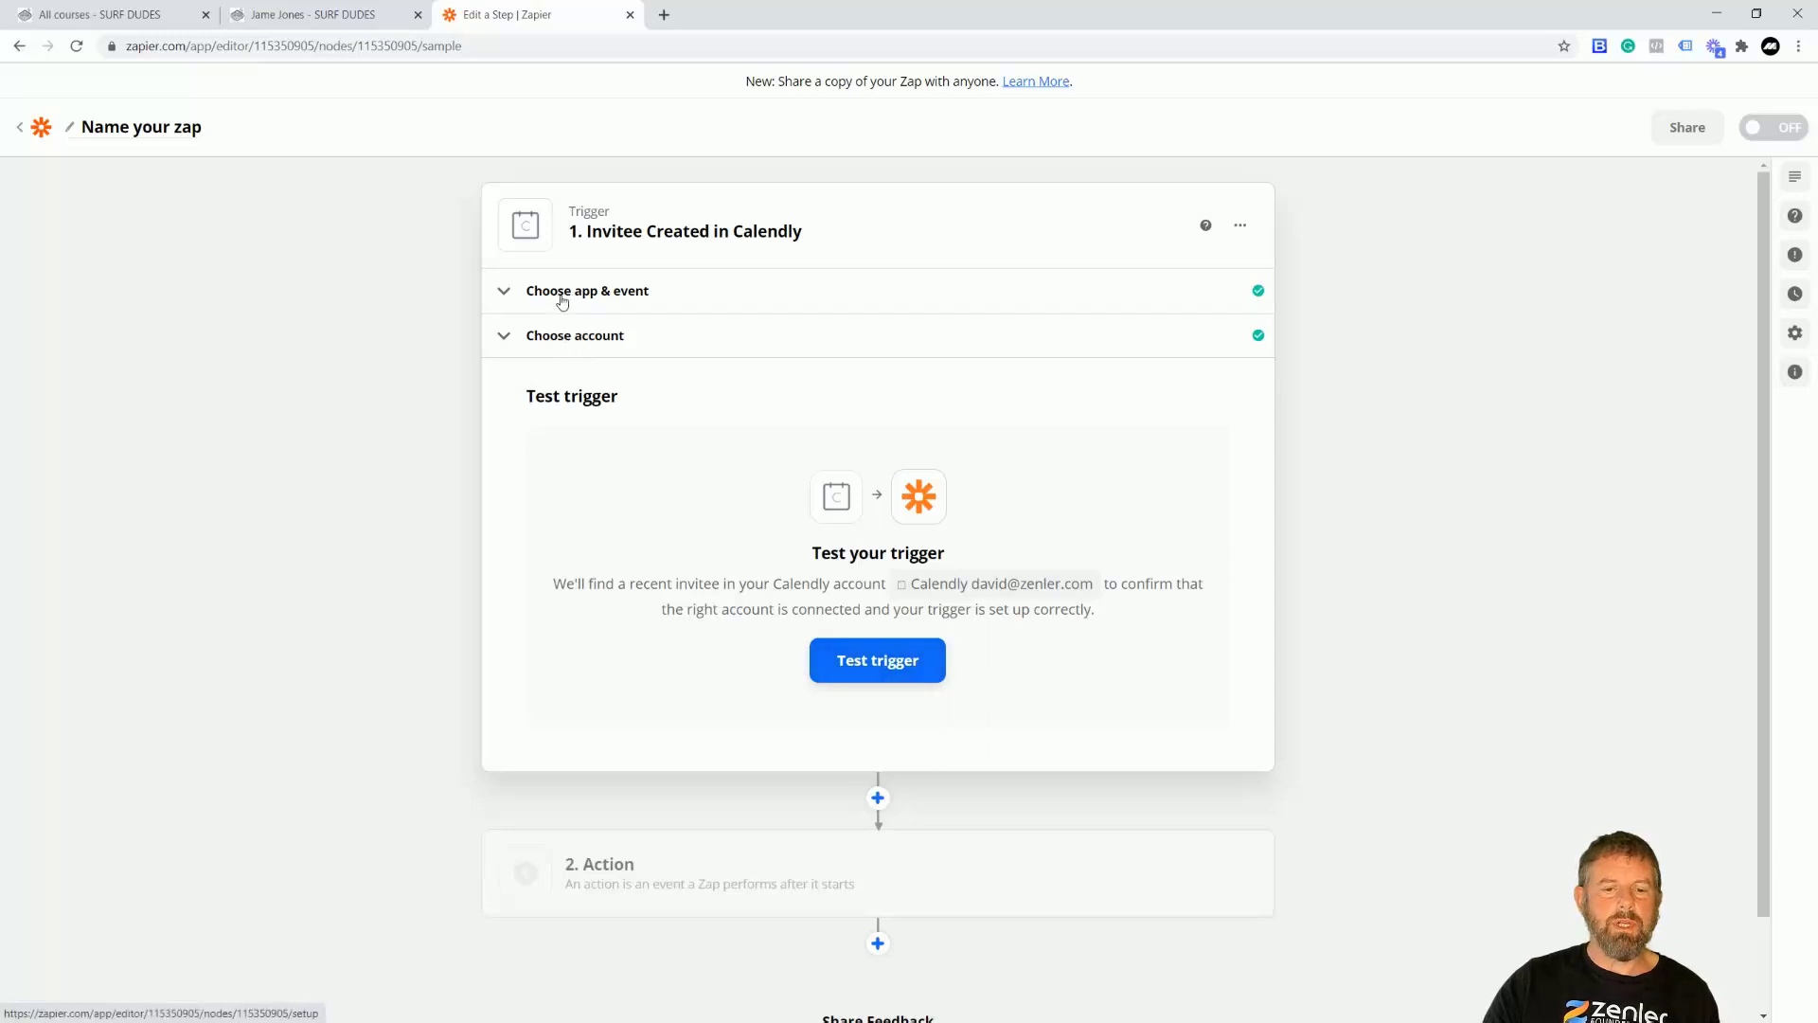
Try the trigger test, skip it, review the example invitee data and continue to the action setup
{"action": "left_click", "coordinate": [875, 663]}
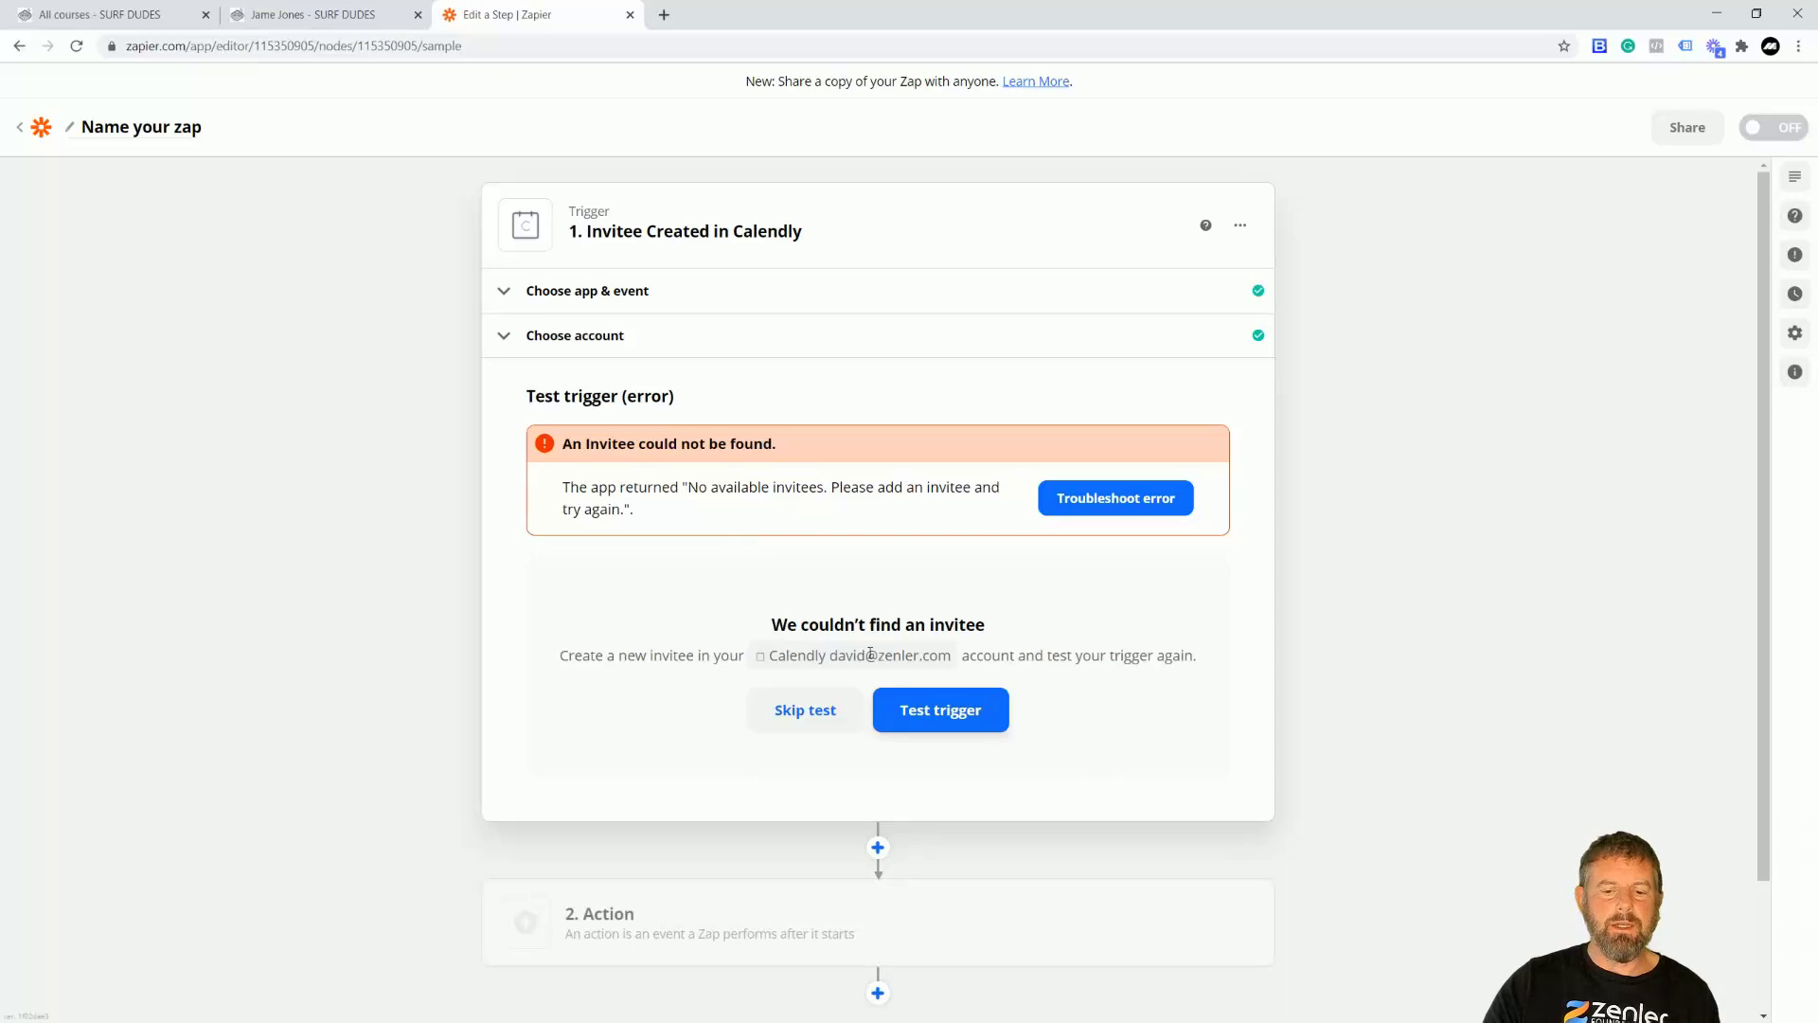
{"action": "left_click", "coordinate": [791, 710]}
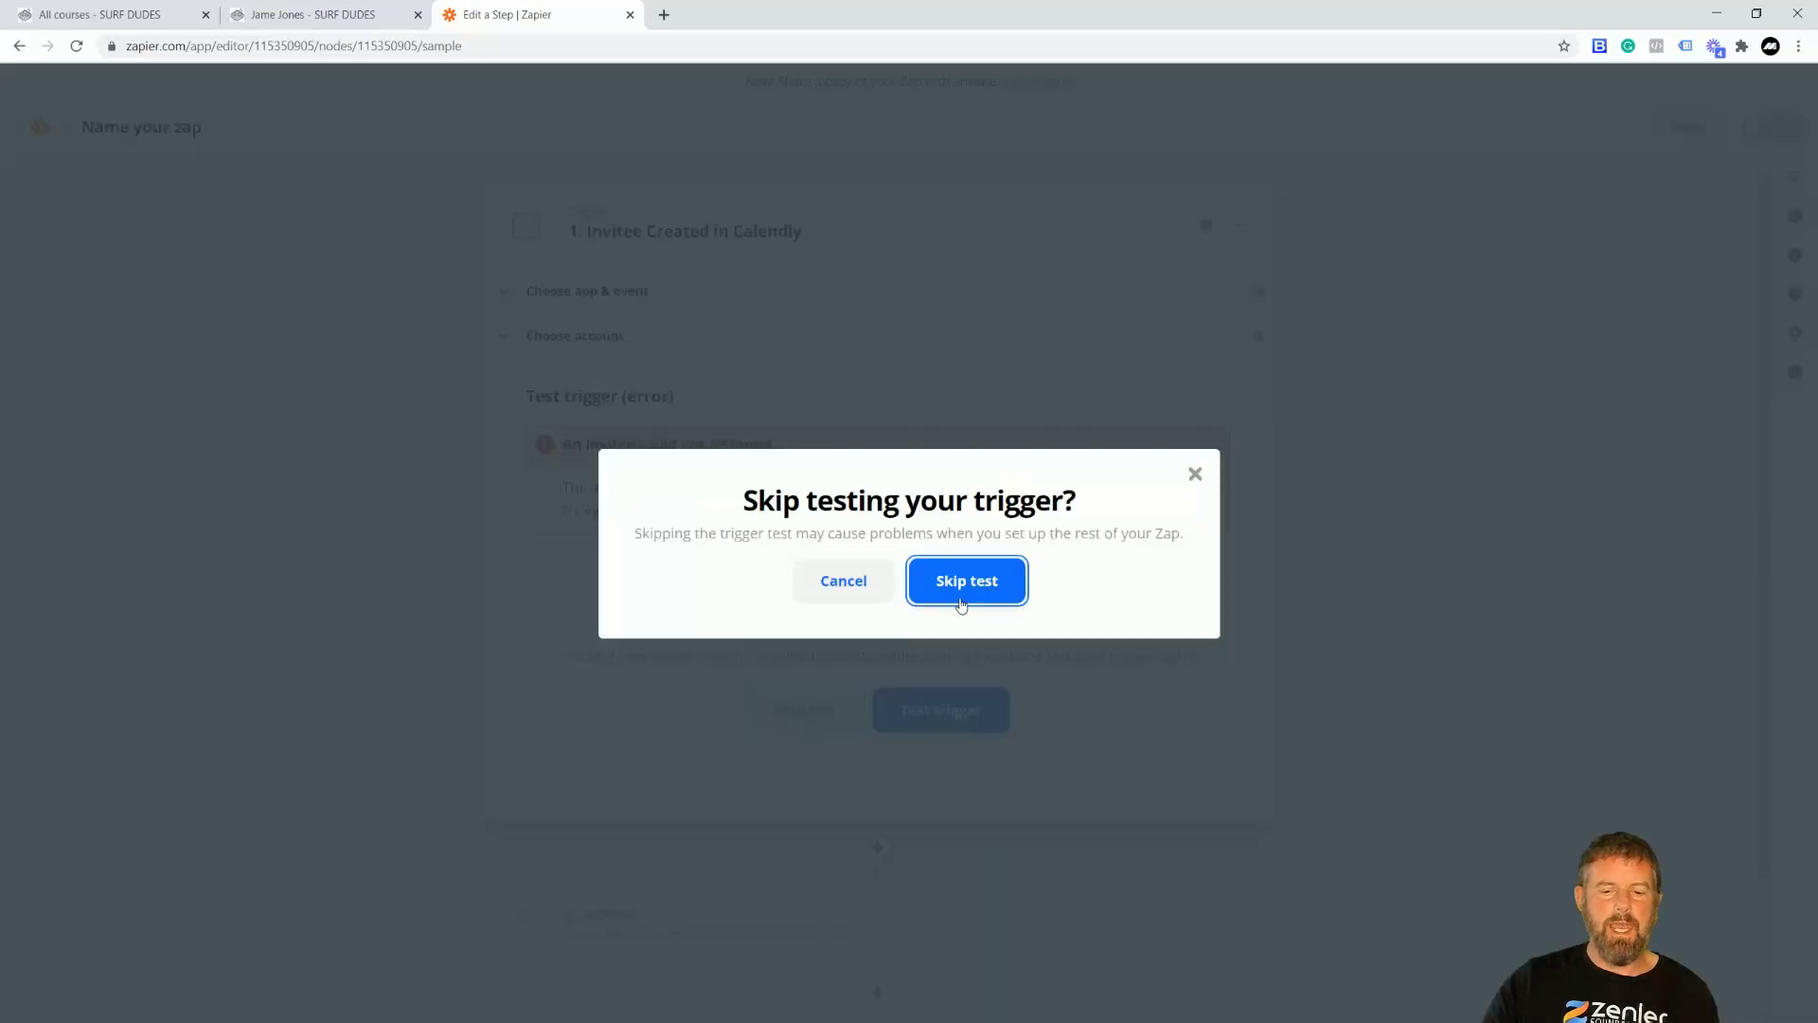
{"action": "left_click", "coordinate": [974, 593]}
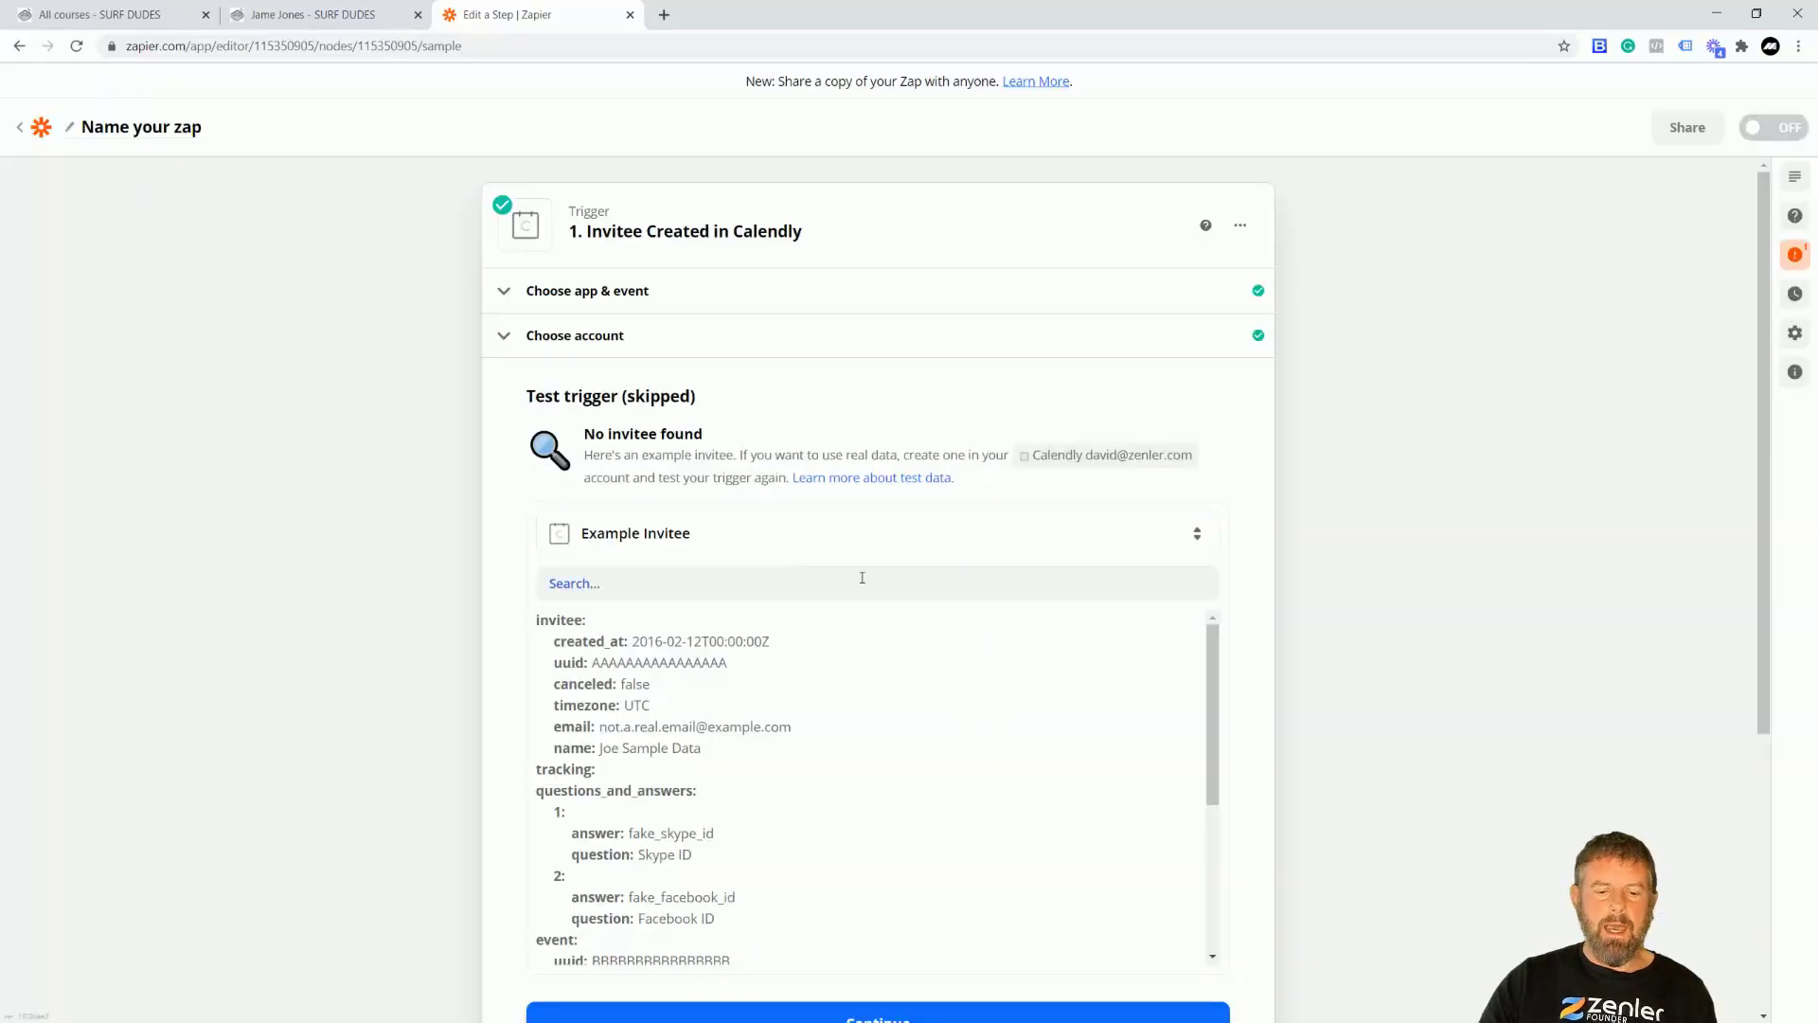
{"action": "scroll", "coordinate": [909, 641], "scroll_direction": "down", "scroll_amount": 3}
{"action": "scroll", "coordinate": [1282, 708], "scroll_direction": "down", "scroll_amount": 5}
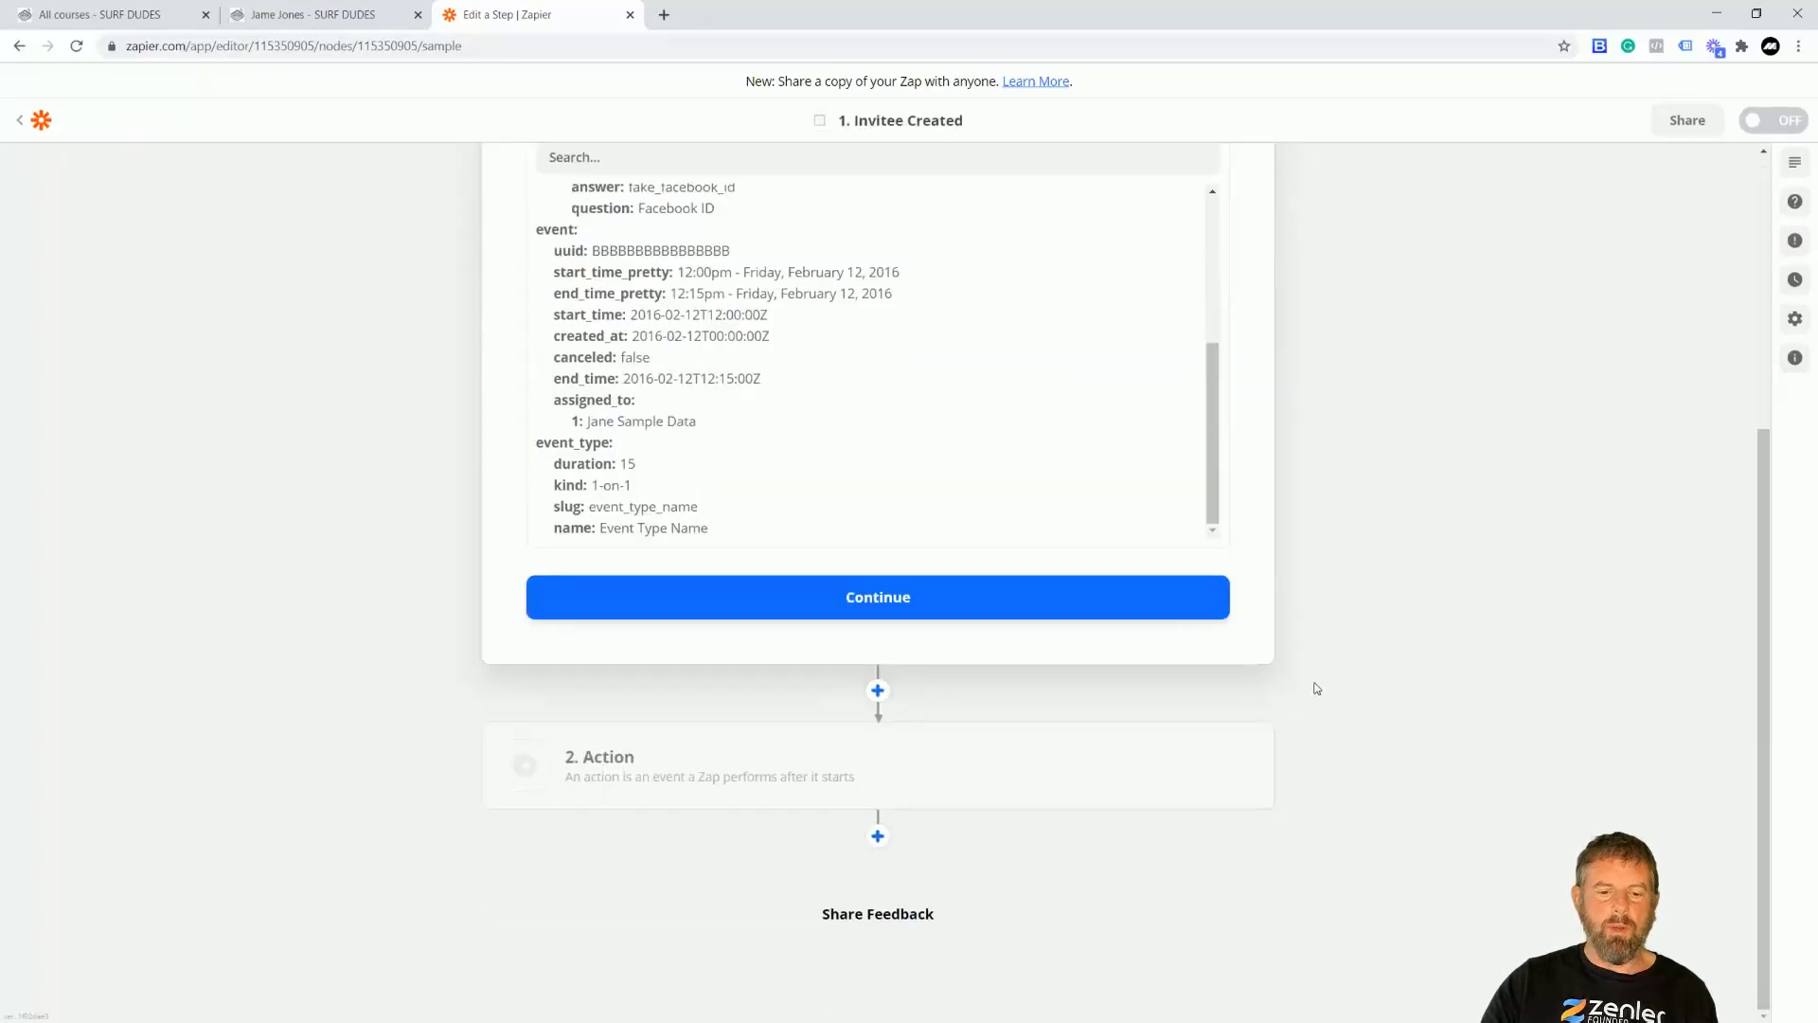
{"action": "left_click", "coordinate": [886, 614]}
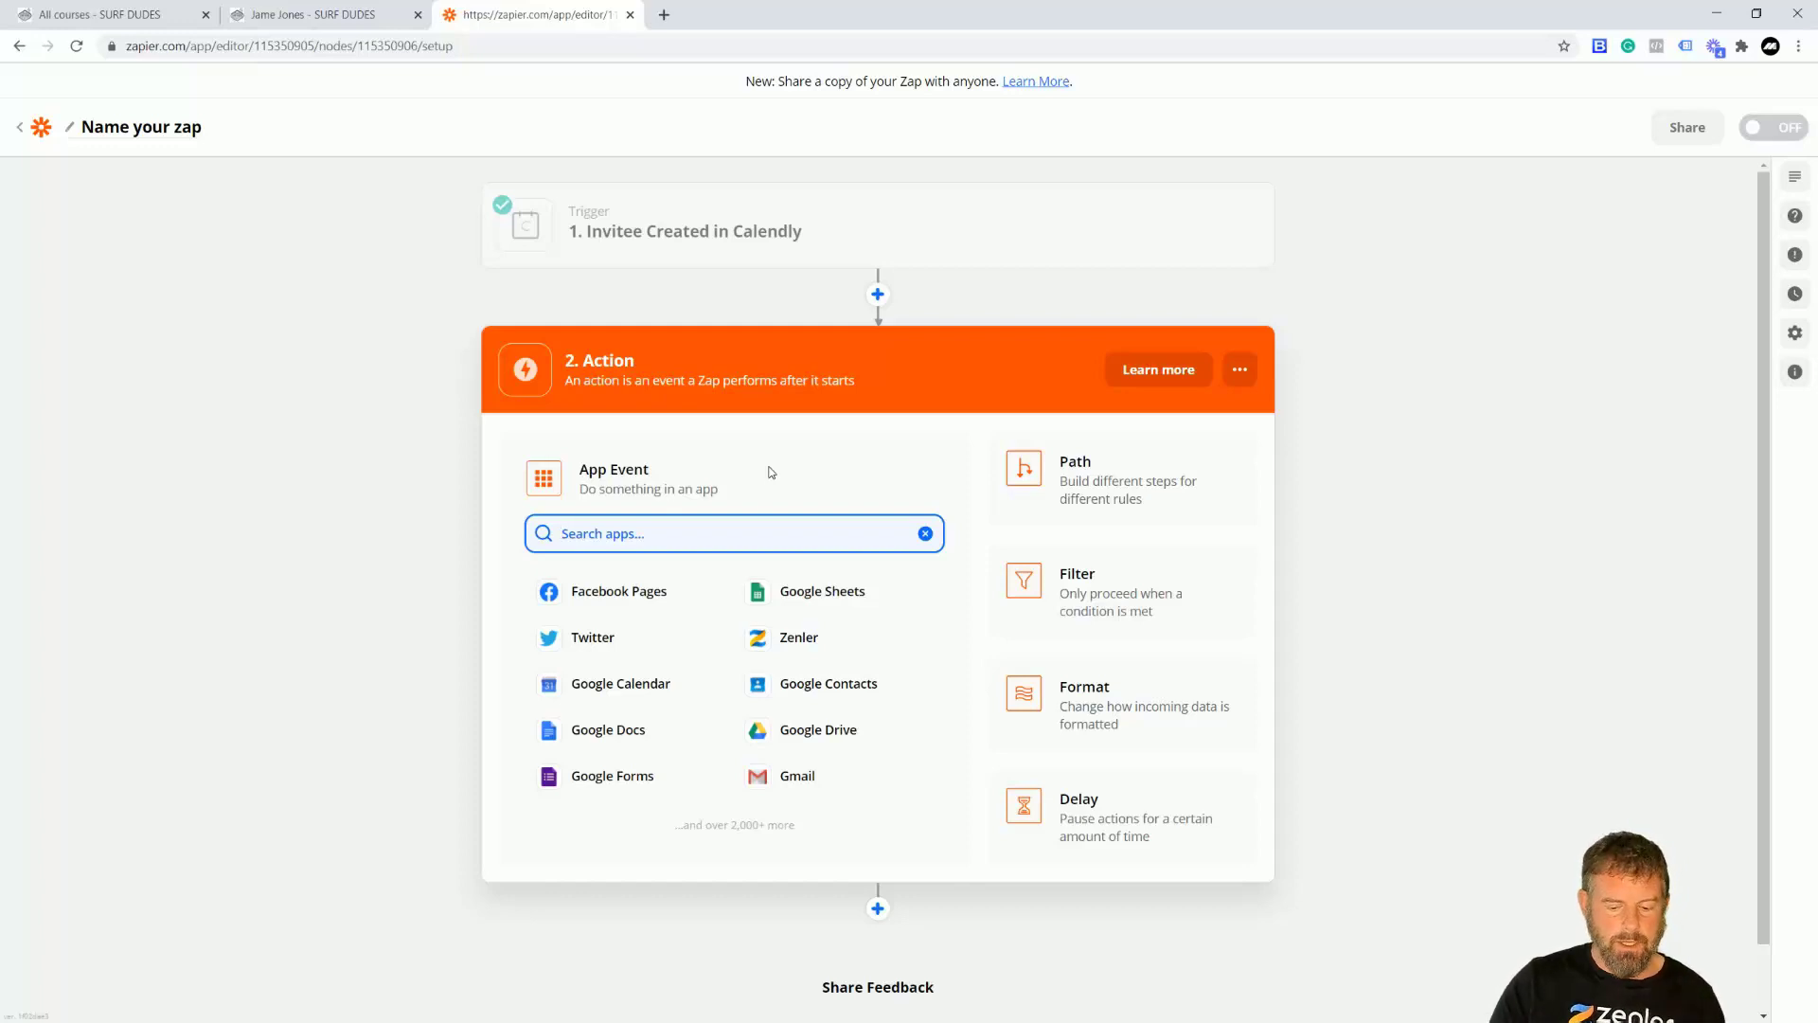
Set Zenler as the action app with Unenroll User as the action event, and continue to the account selection
{"action": "type", "text": "zenler"}
{"action": "left_click", "coordinate": [585, 592]}
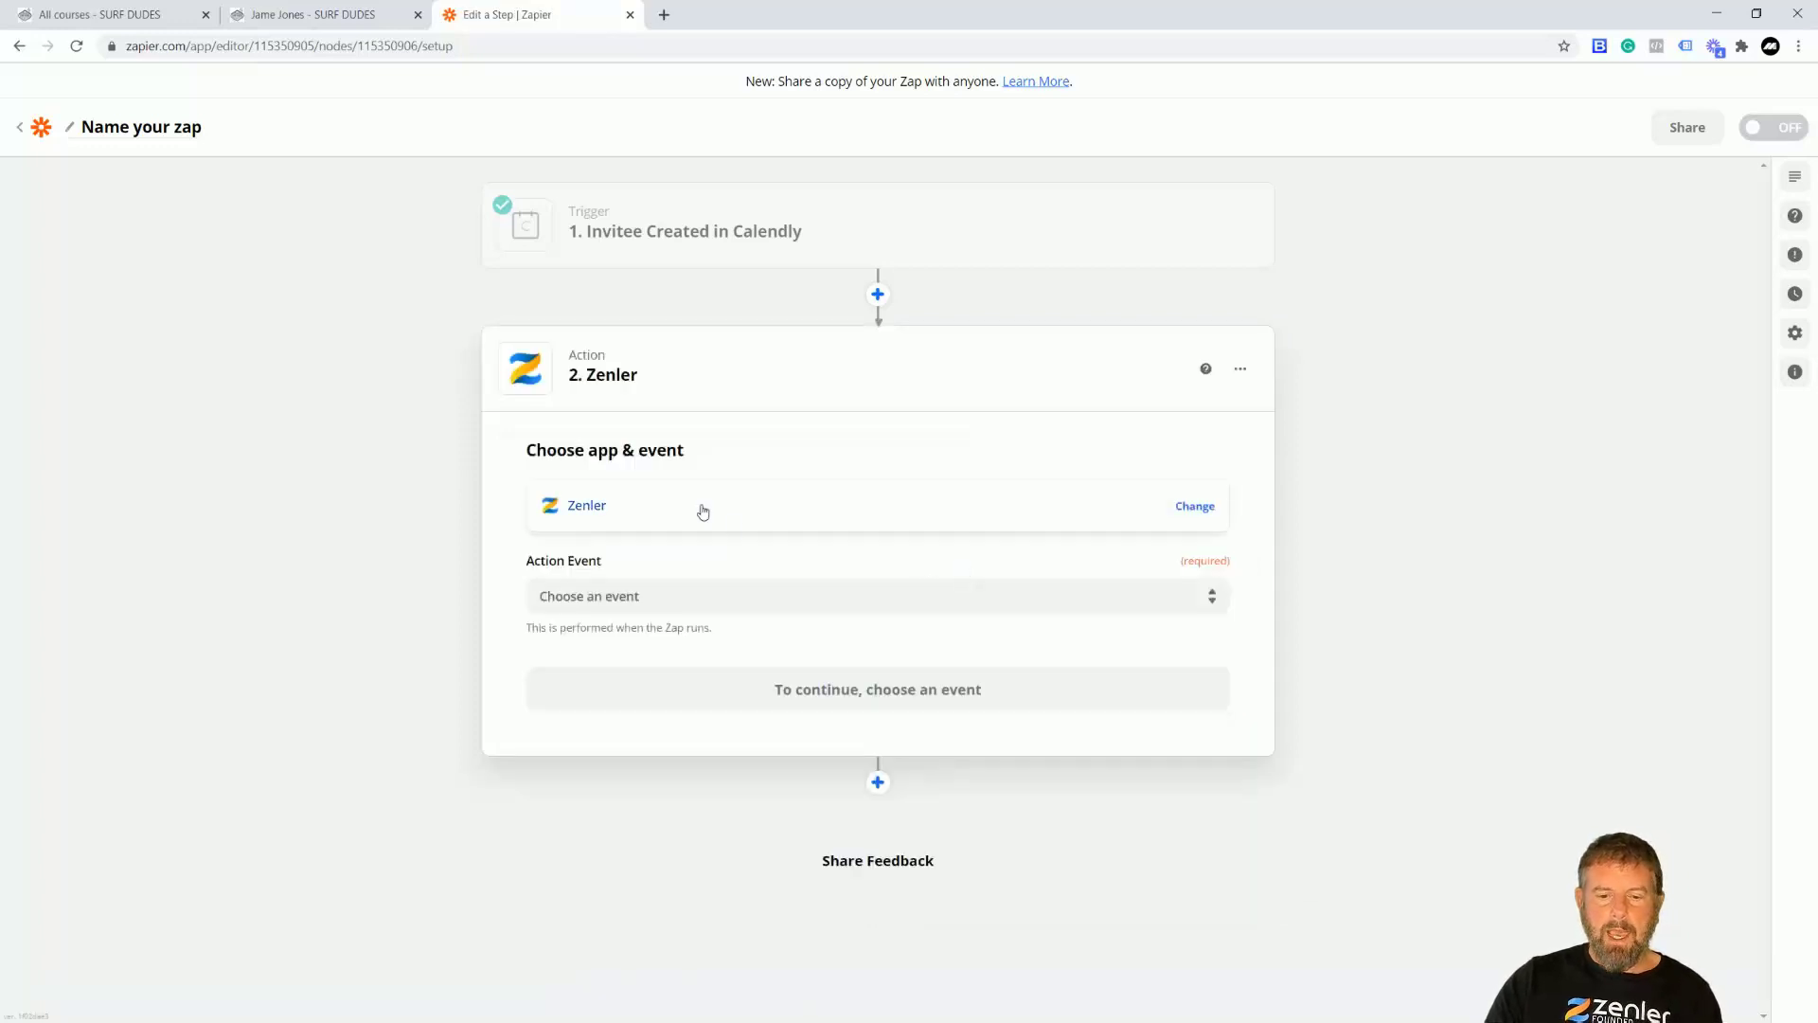
{"action": "left_click", "coordinate": [743, 595]}
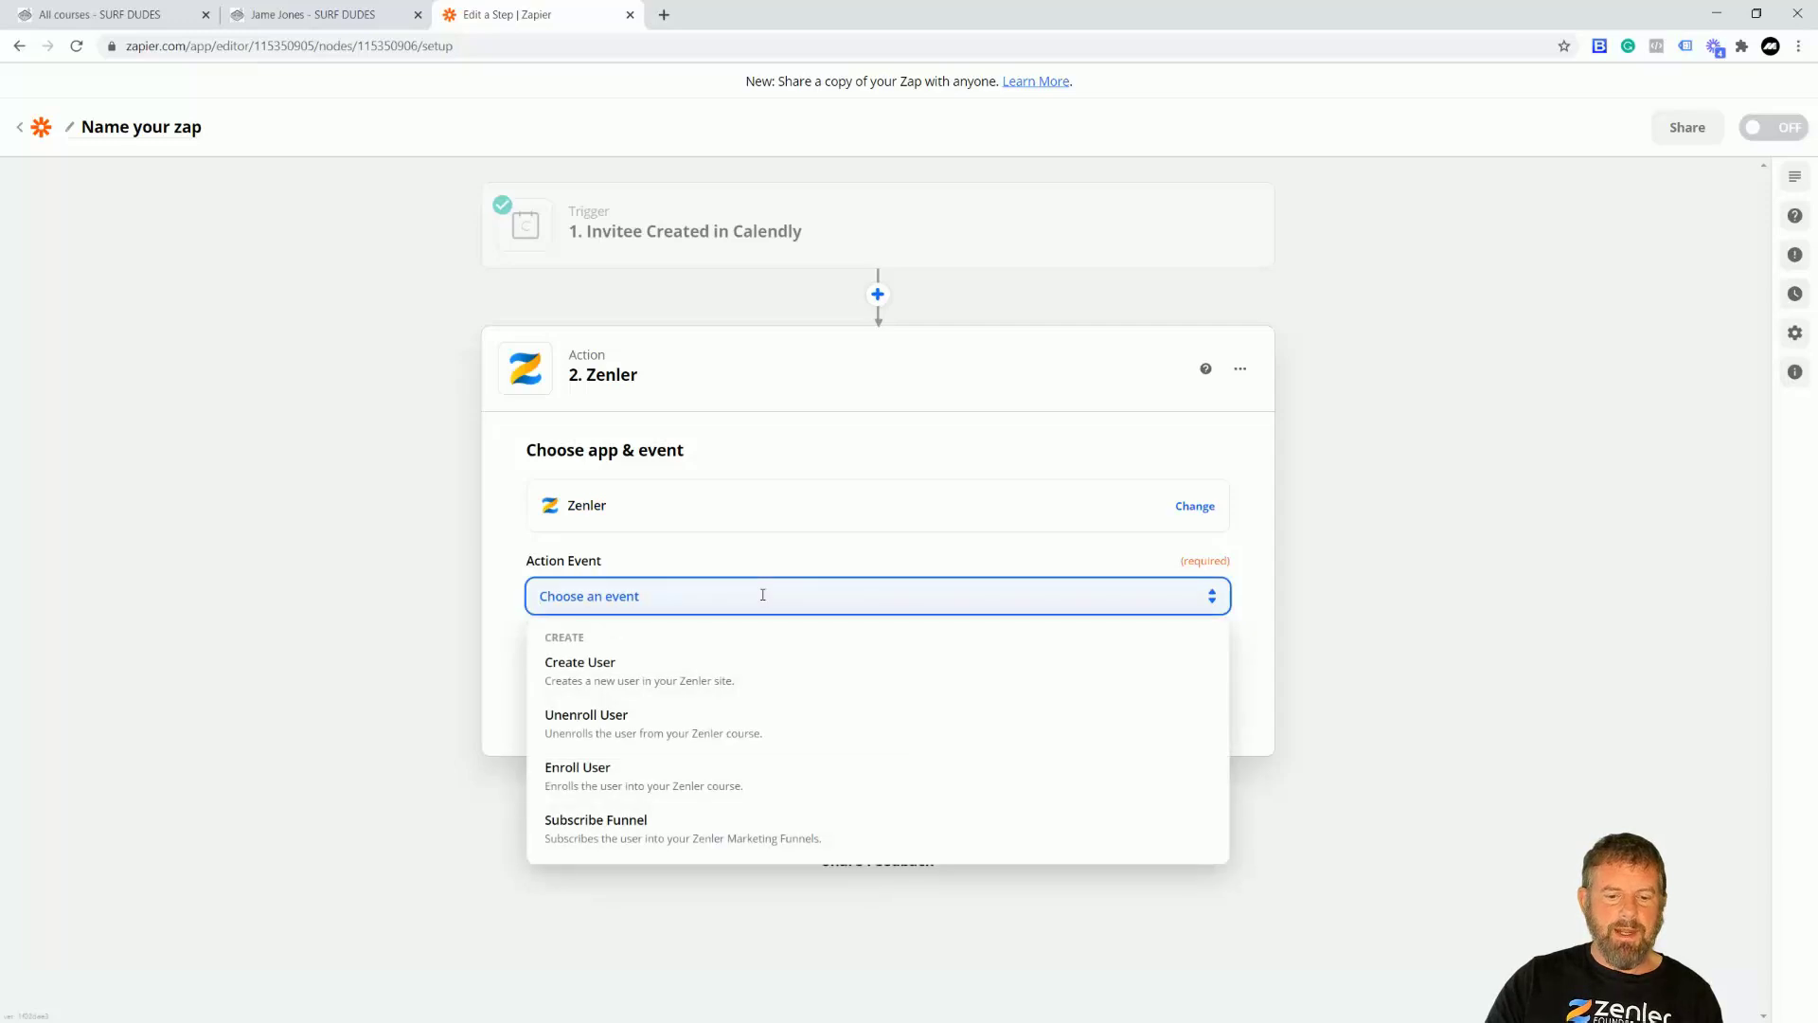
{"action": "left_click", "coordinate": [590, 720]}
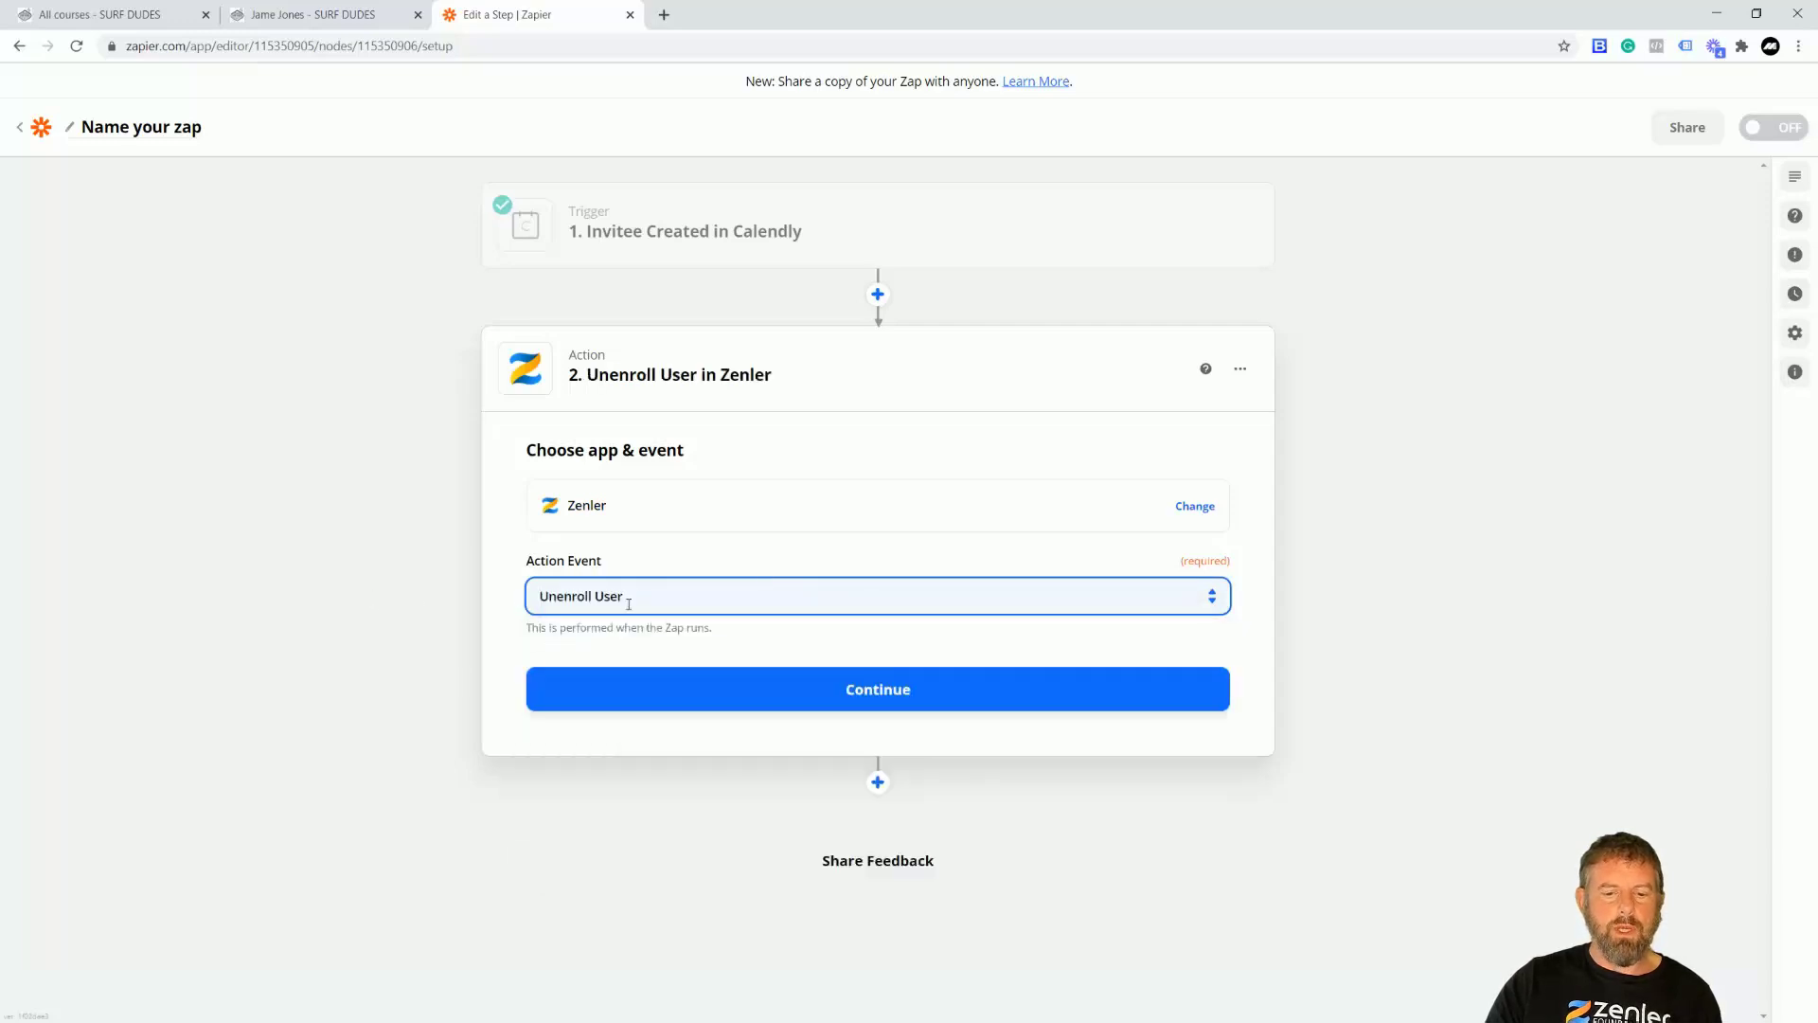
{"action": "left_click", "coordinate": [908, 690]}
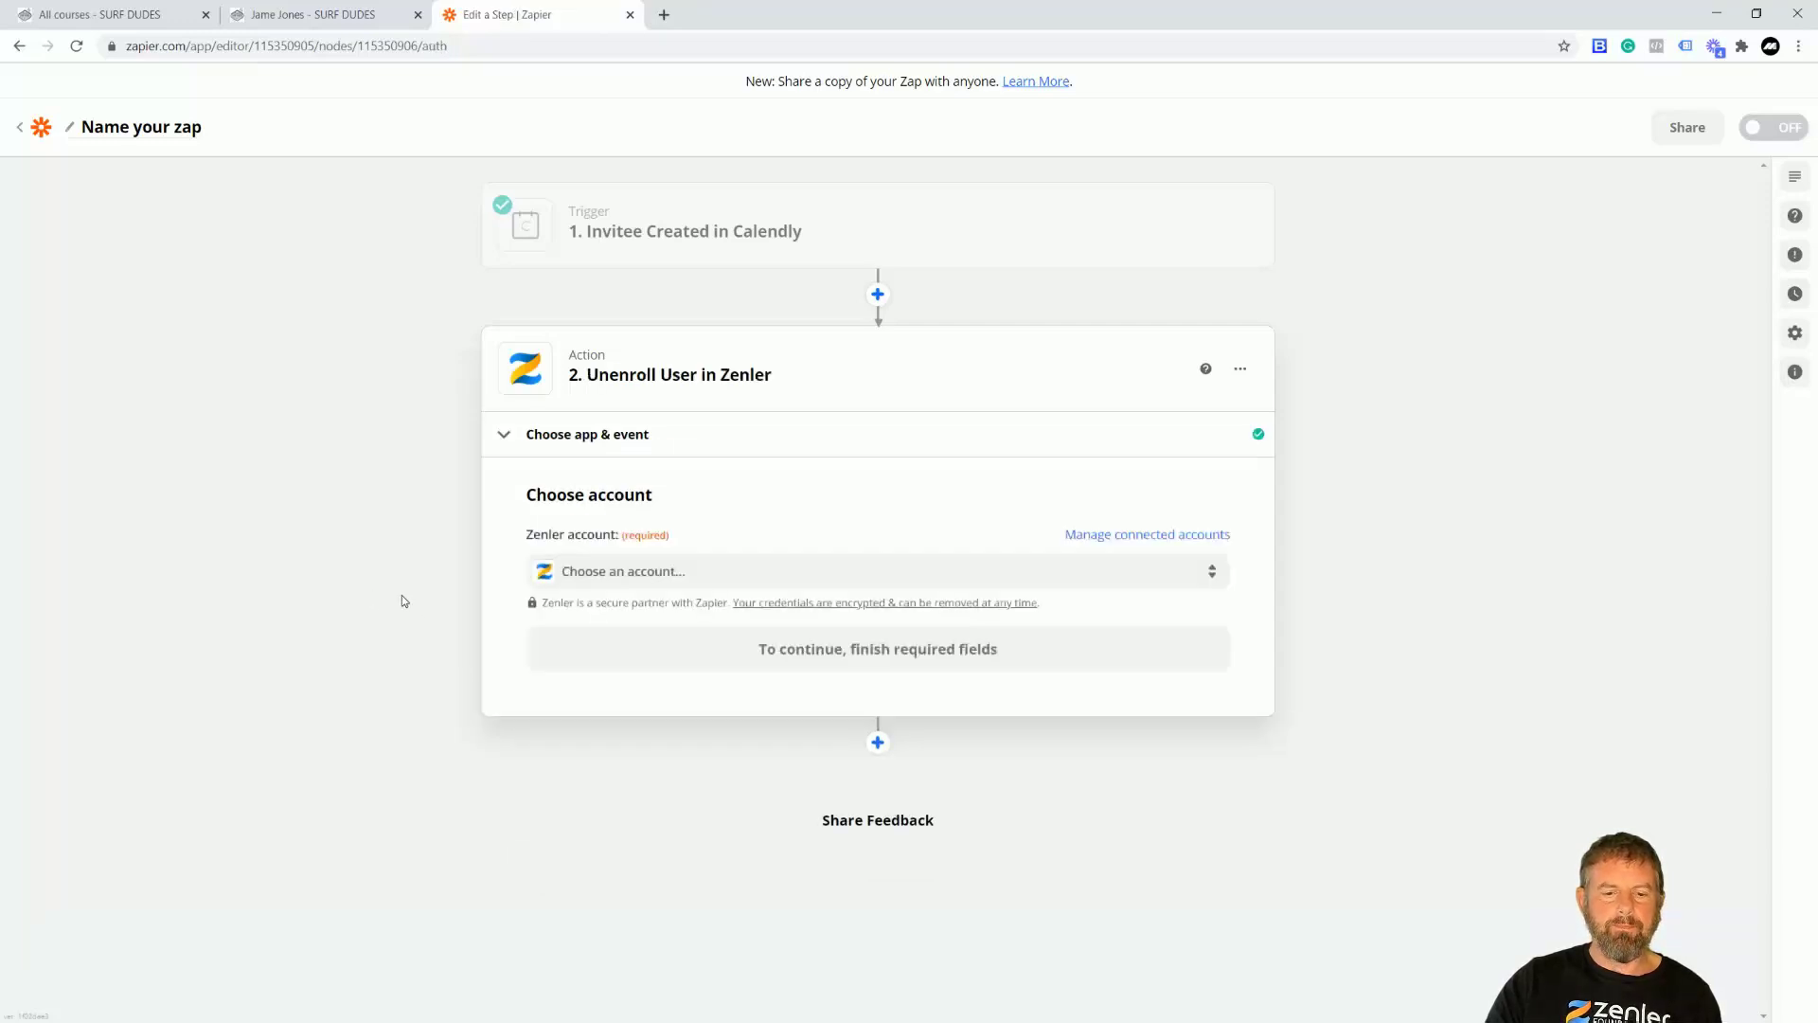
Select the Zenler surf-dudes account for the Unenroll User action and continue to the action setup
{"action": "left_click", "coordinate": [698, 580]}
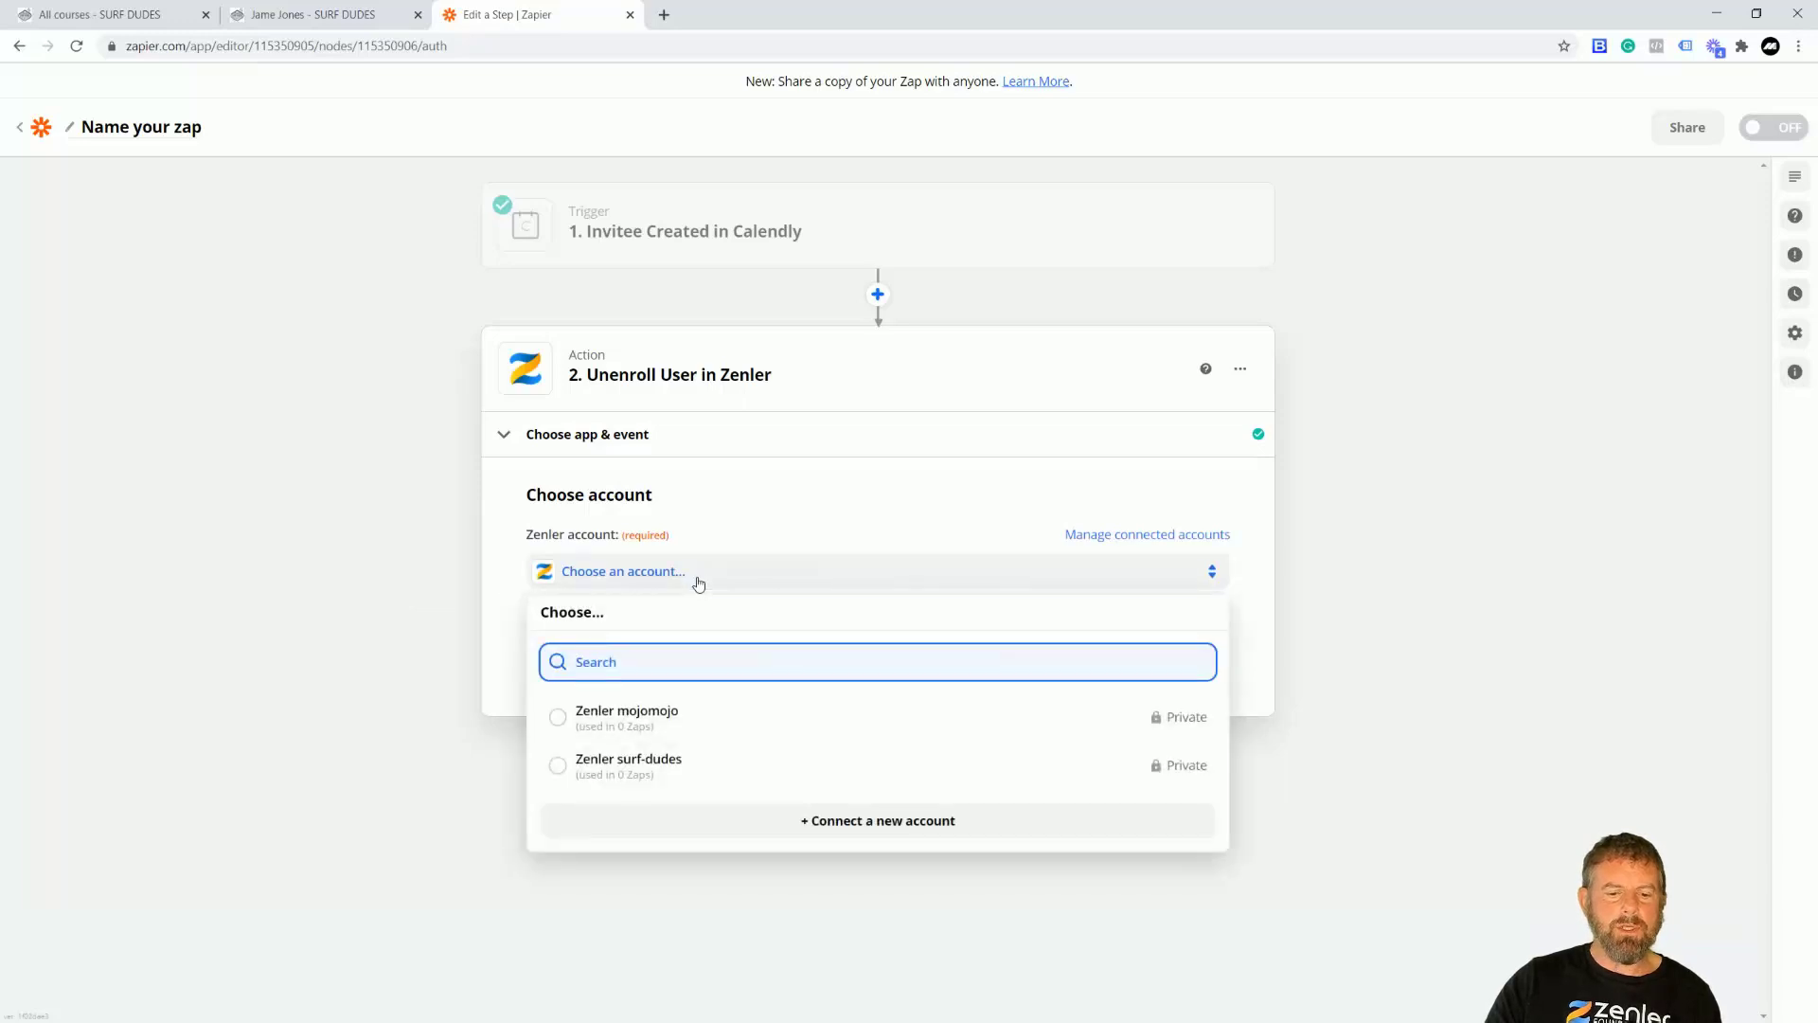
{"action": "left_click", "coordinate": [559, 767]}
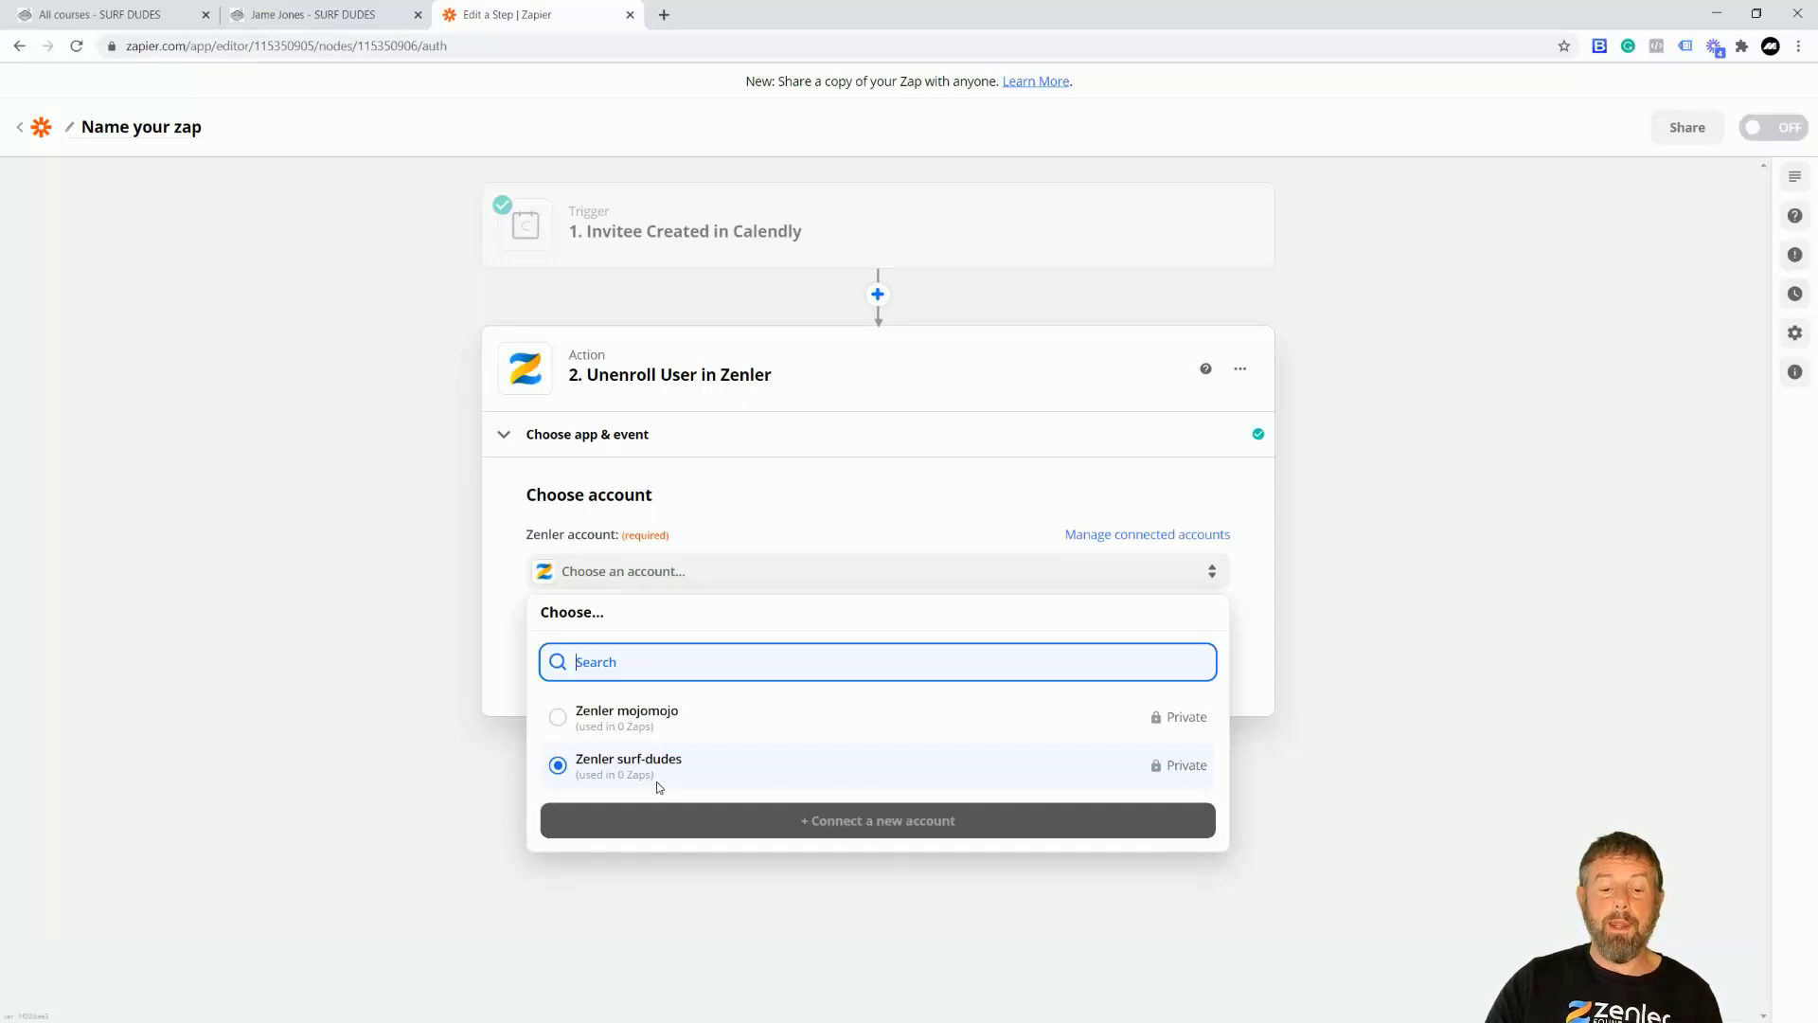
{"action": "left_click", "coordinate": [606, 769]}
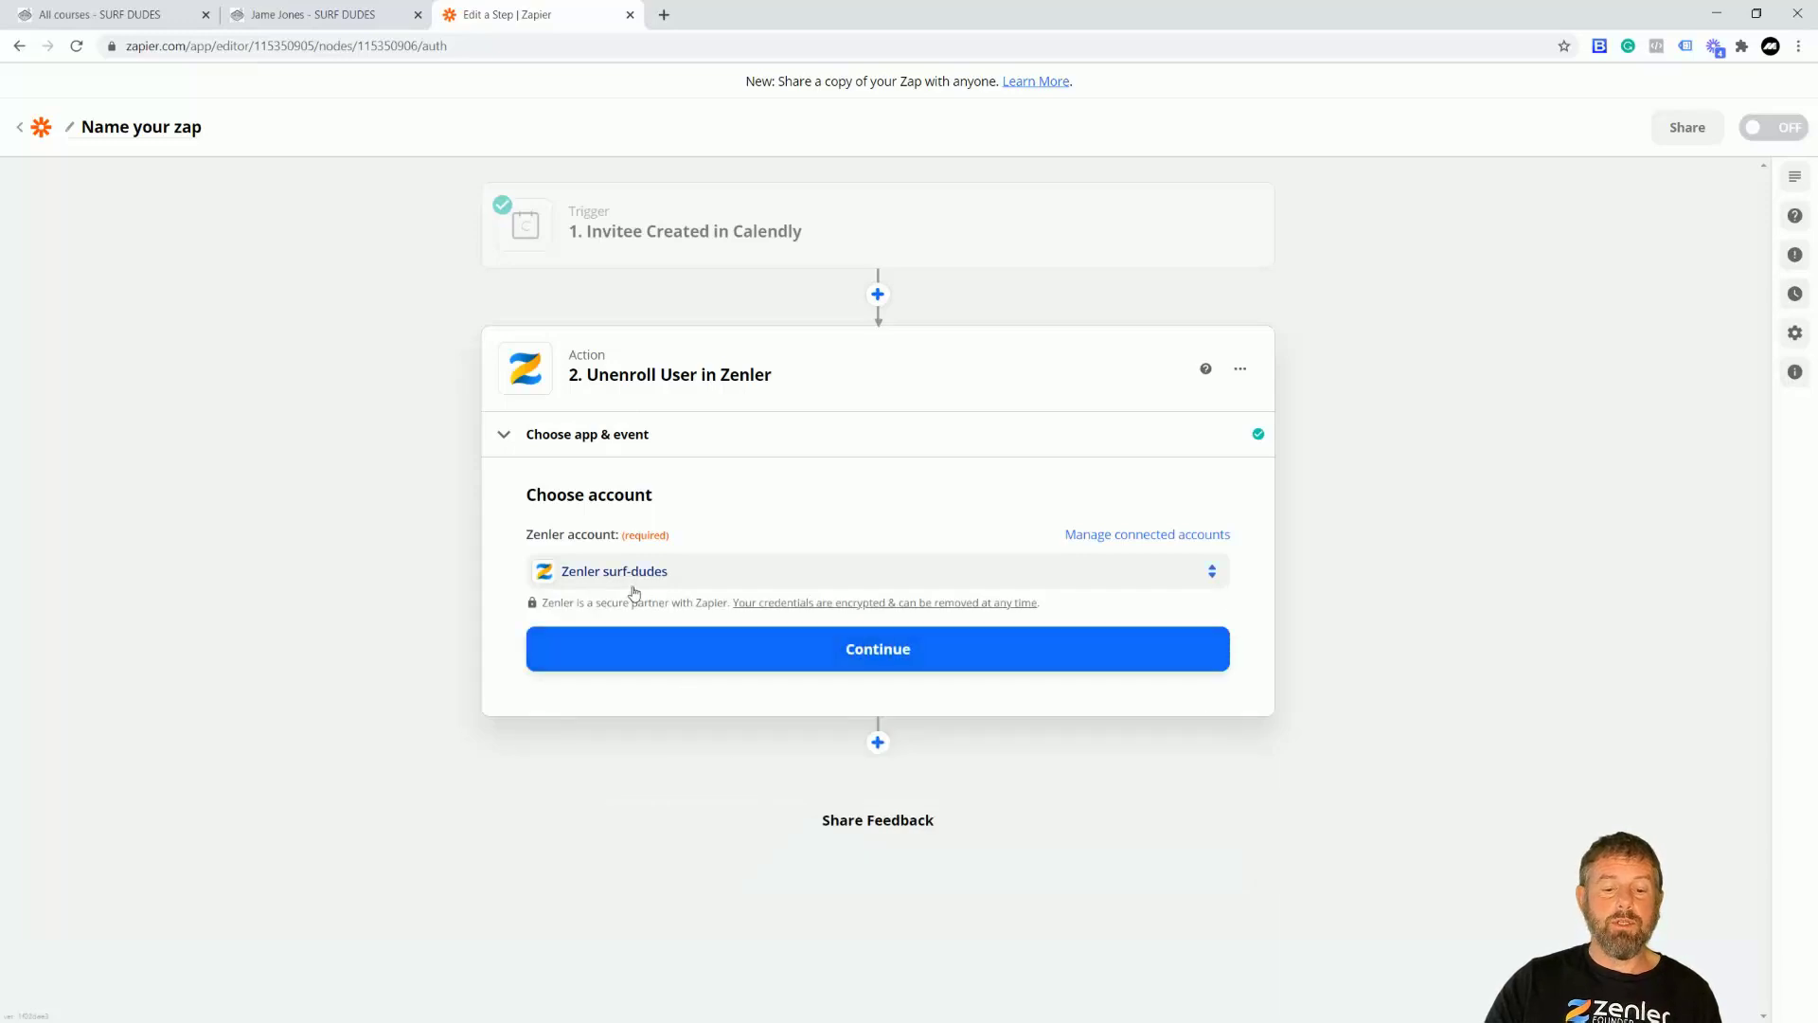
{"action": "left_click", "coordinate": [851, 670]}
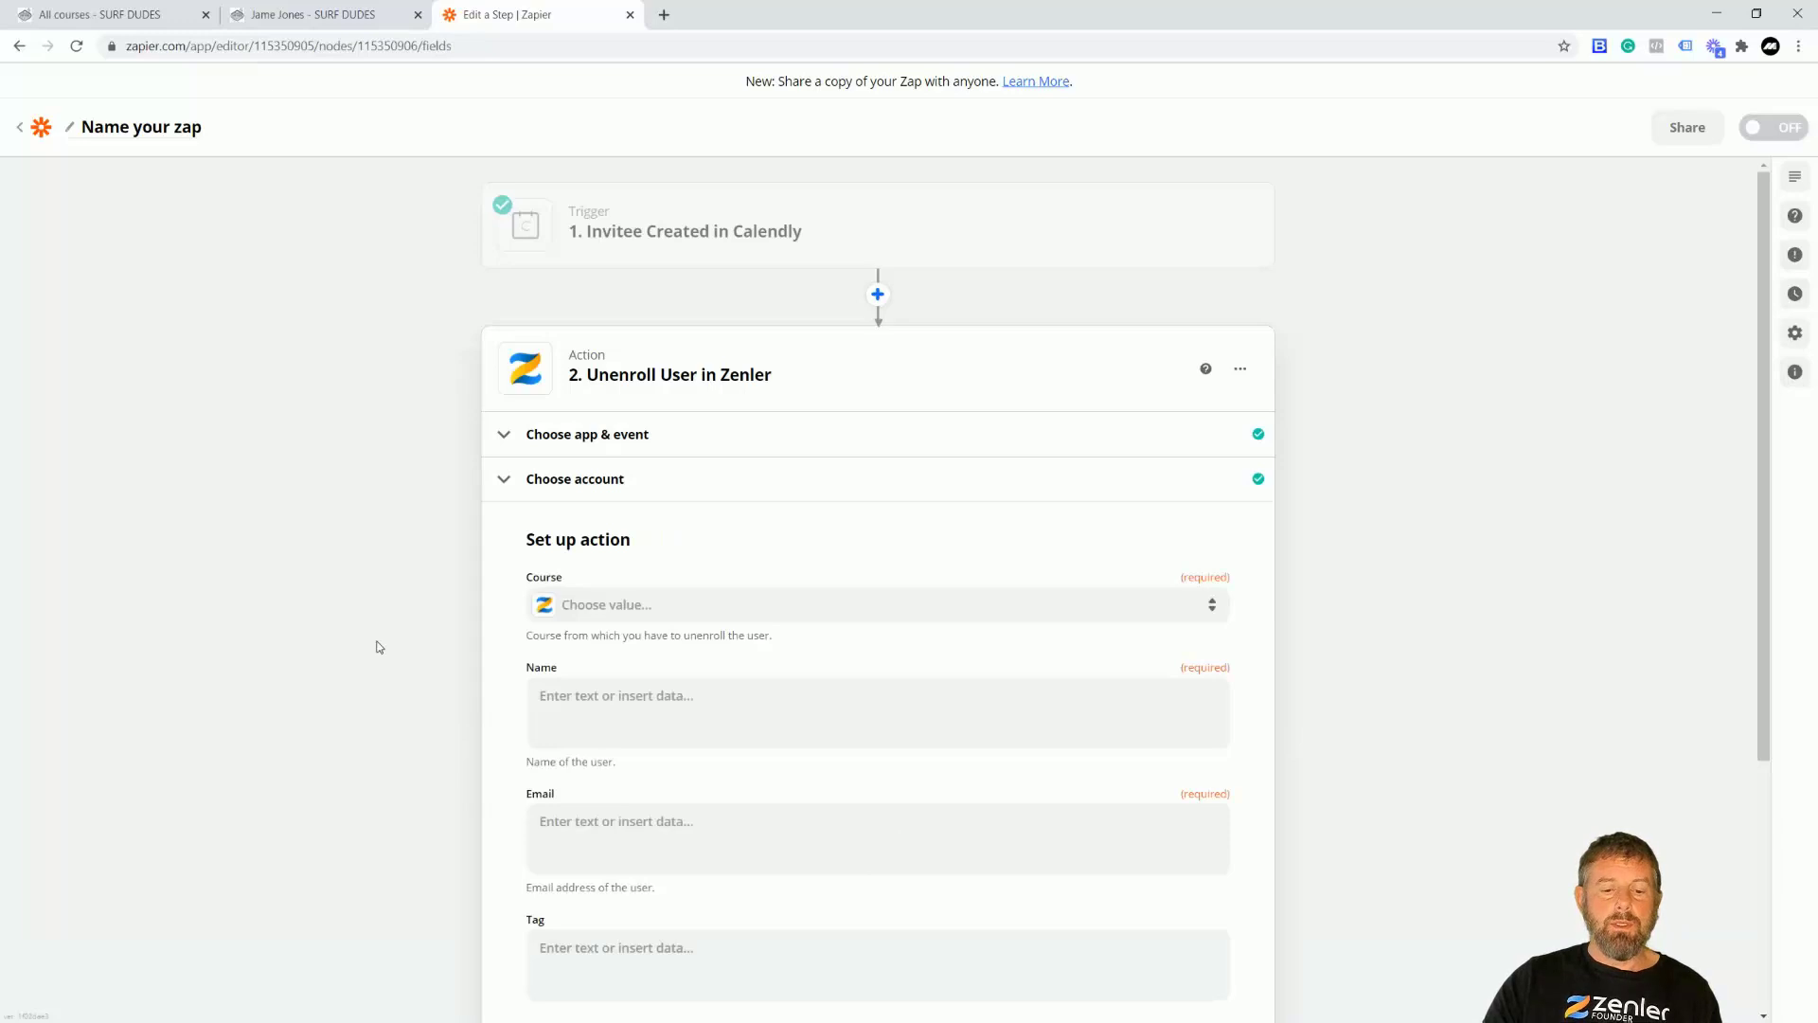
Set the action's course to One hour hand holding and map its Name field to Calendly's Invitee Name
{"action": "left_click", "coordinate": [654, 613]}
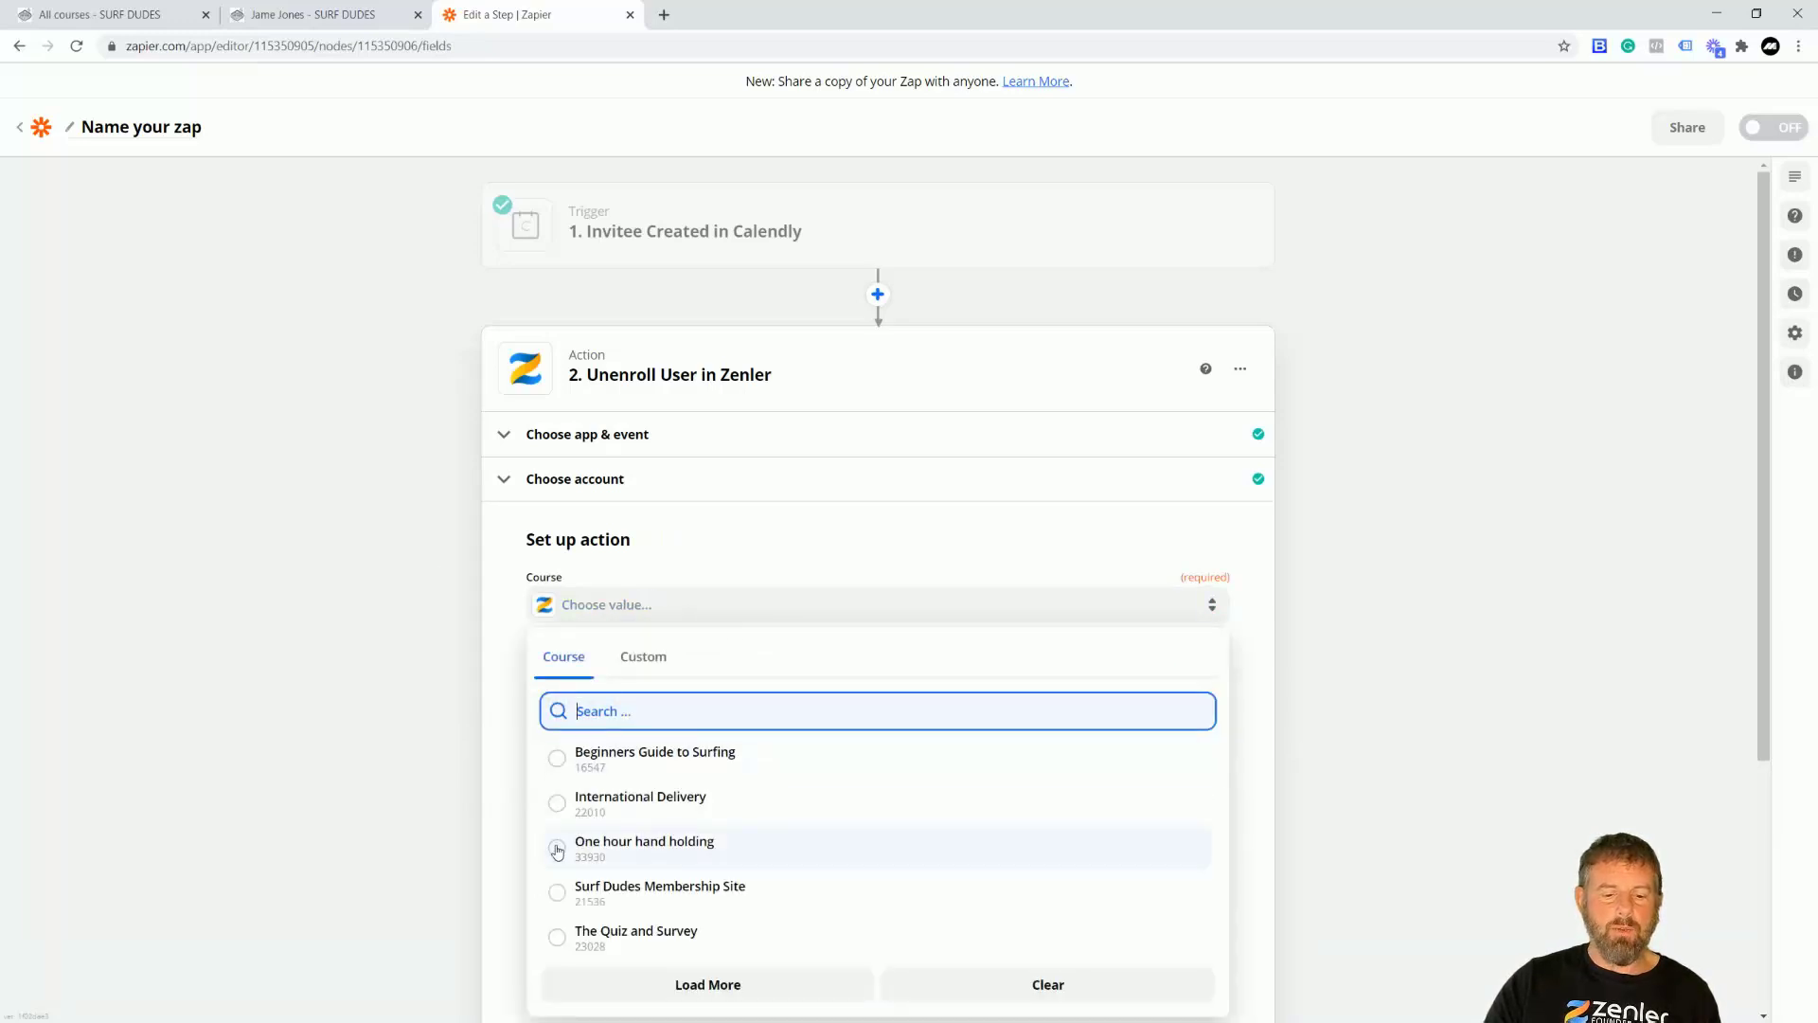
{"action": "left_click", "coordinate": [559, 848]}
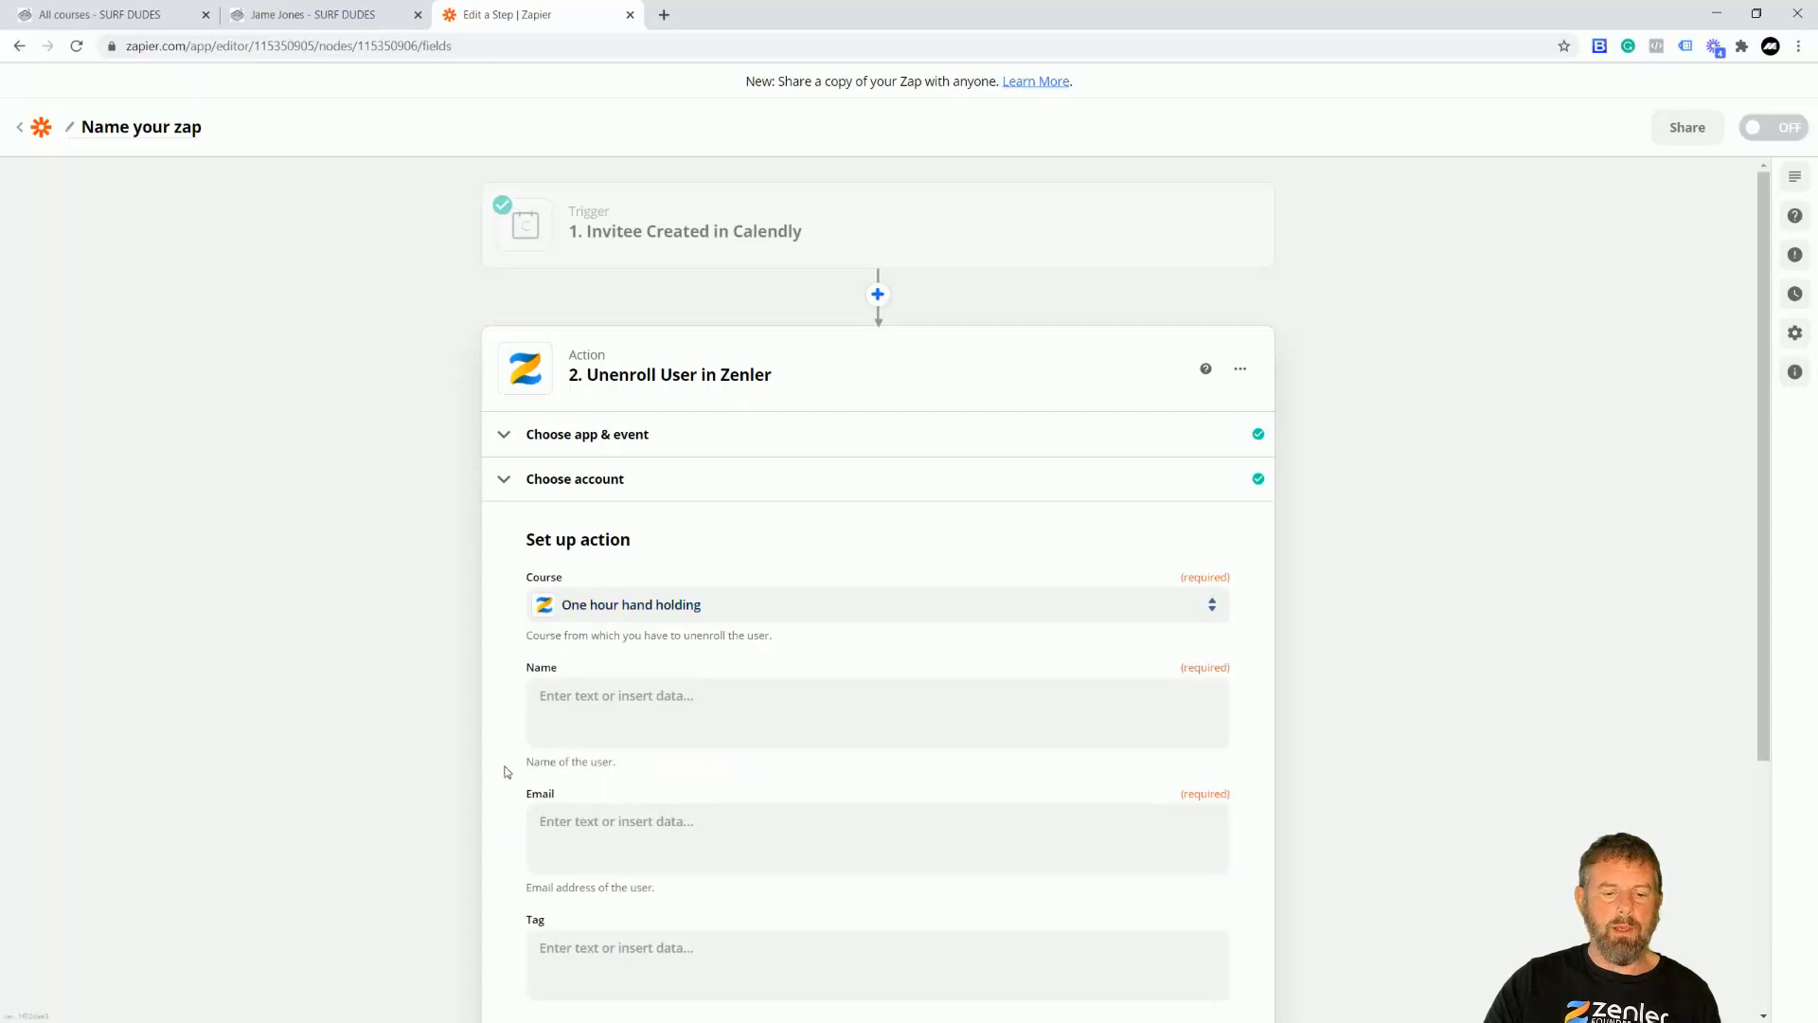
{"action": "left_click", "coordinate": [608, 699]}
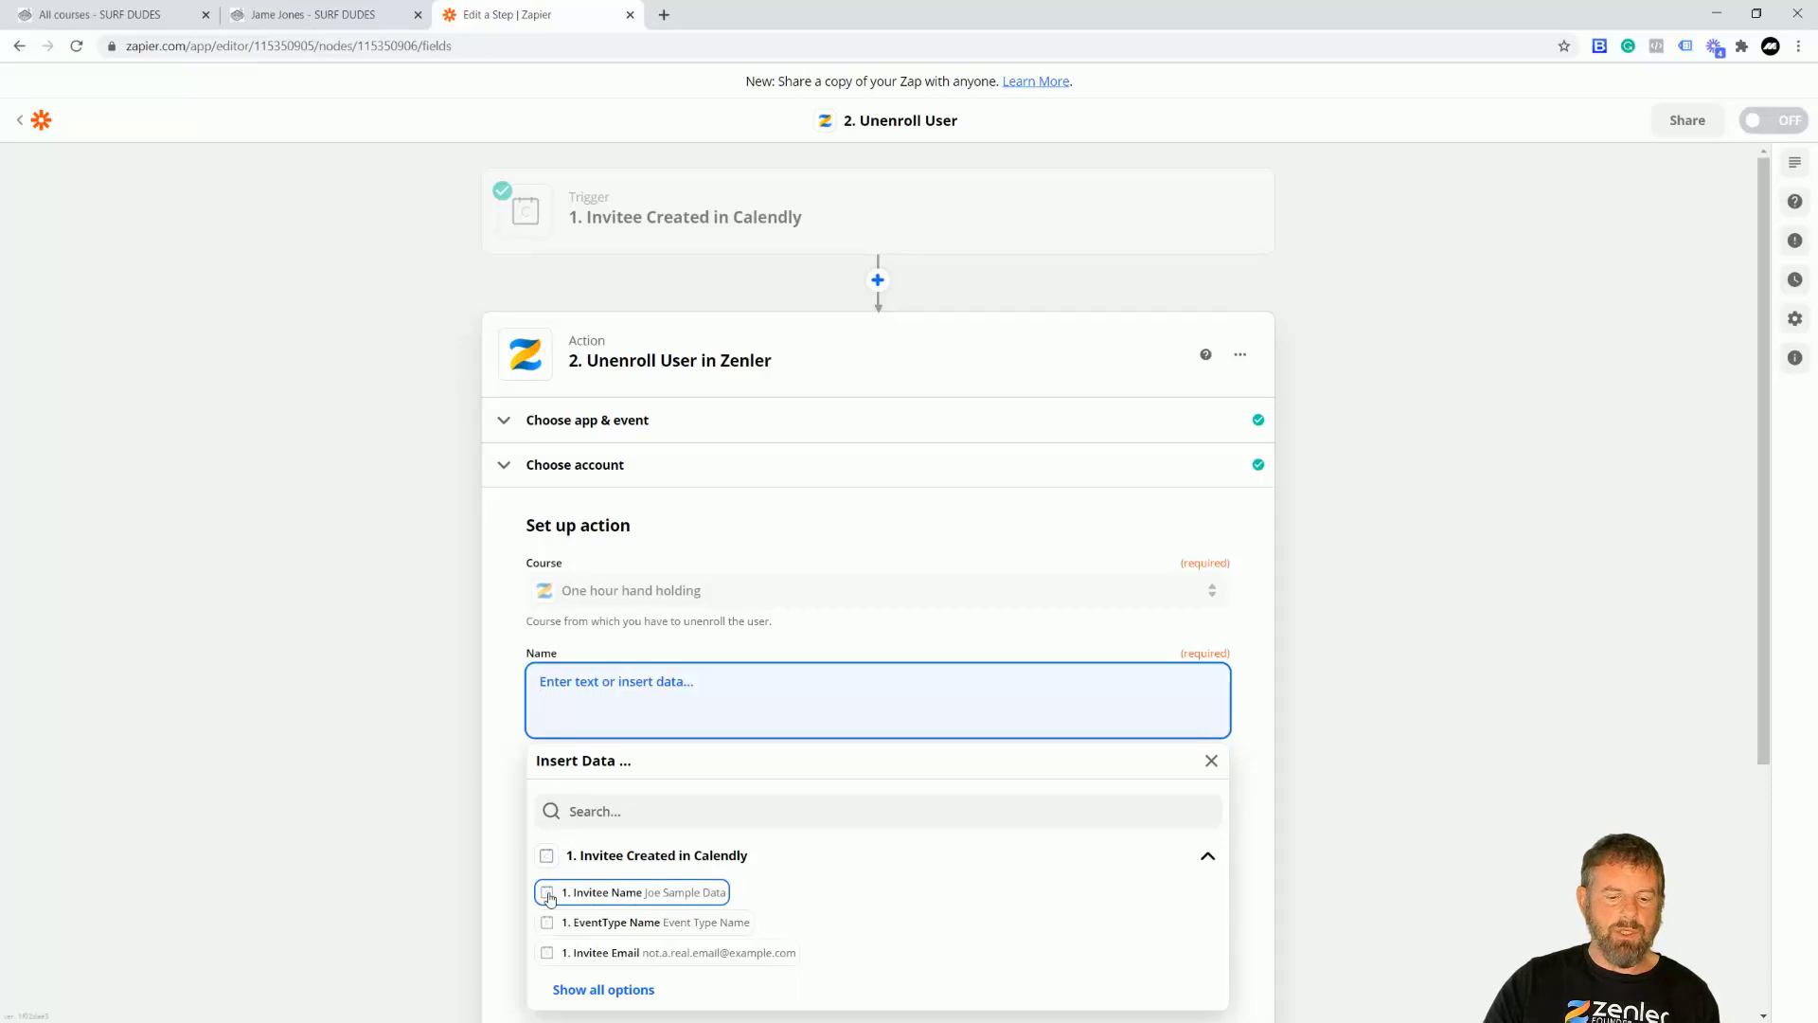
{"action": "left_click", "coordinate": [595, 897]}
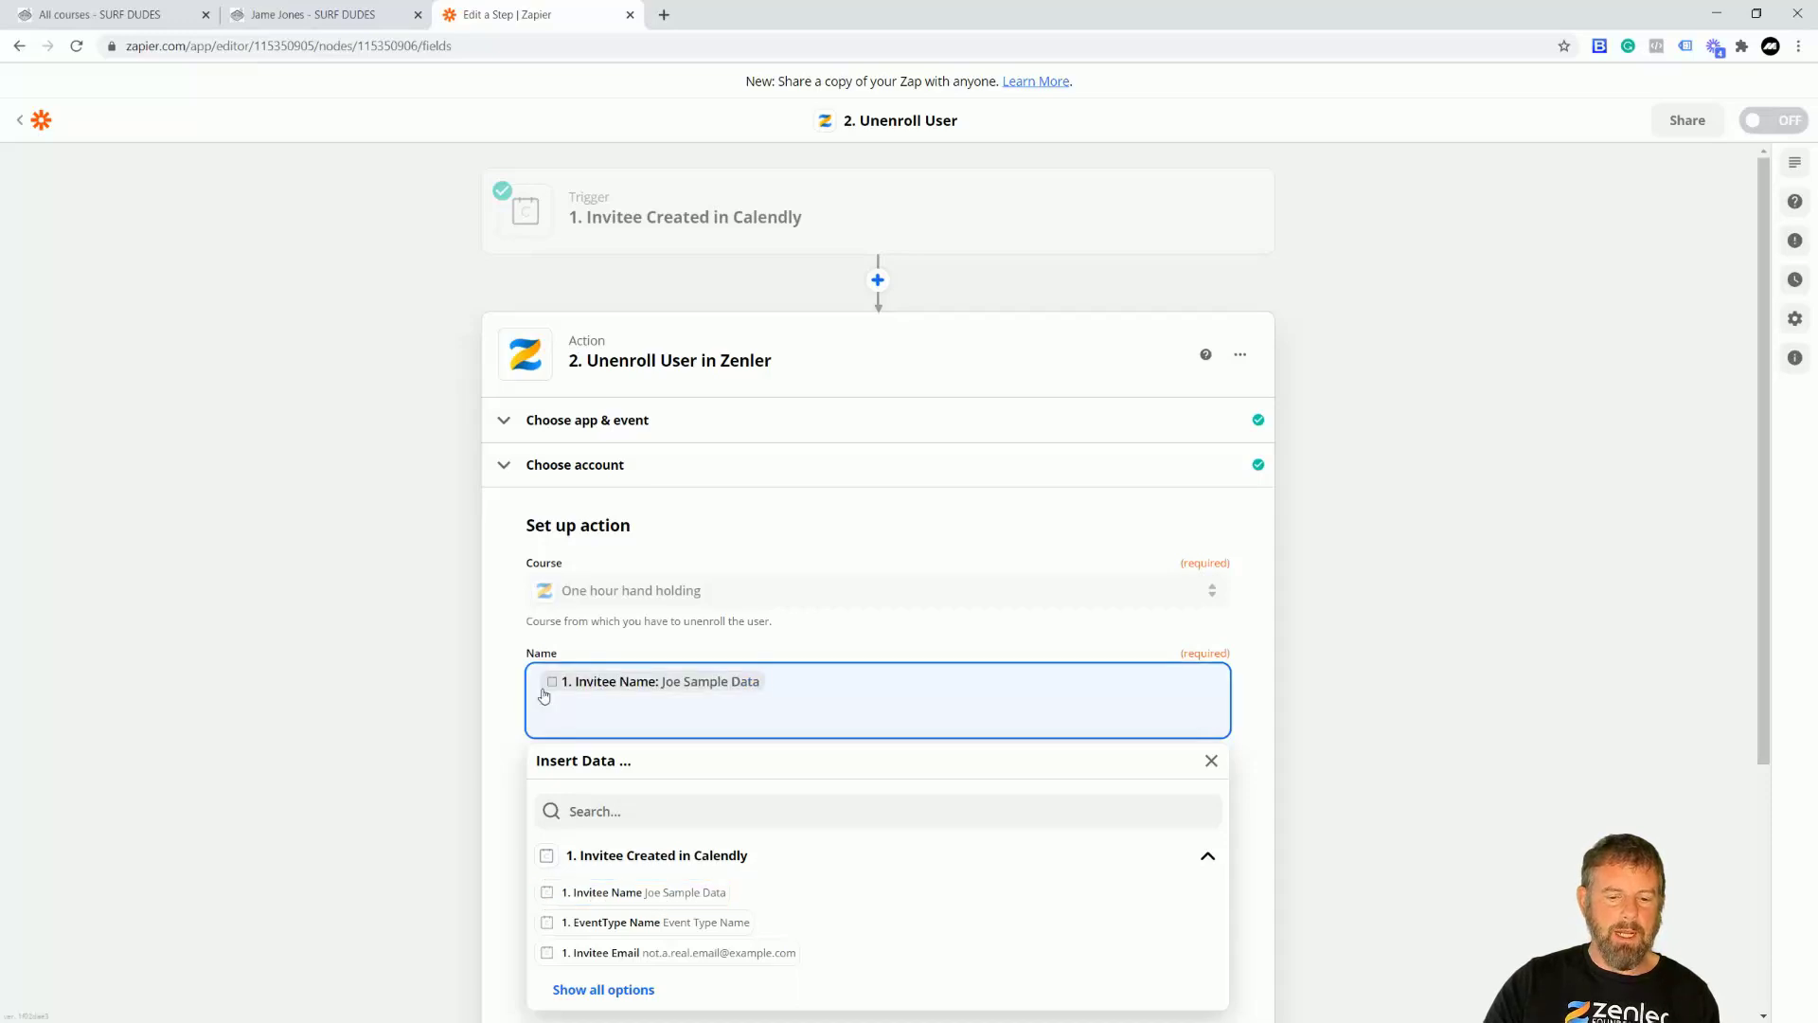
{"action": "left_click", "coordinate": [400, 739]}
Map the action's Email field to Calendly's Invitee Email, leave the Tag empty and continue to the action test
{"action": "left_click", "coordinate": [612, 816]}
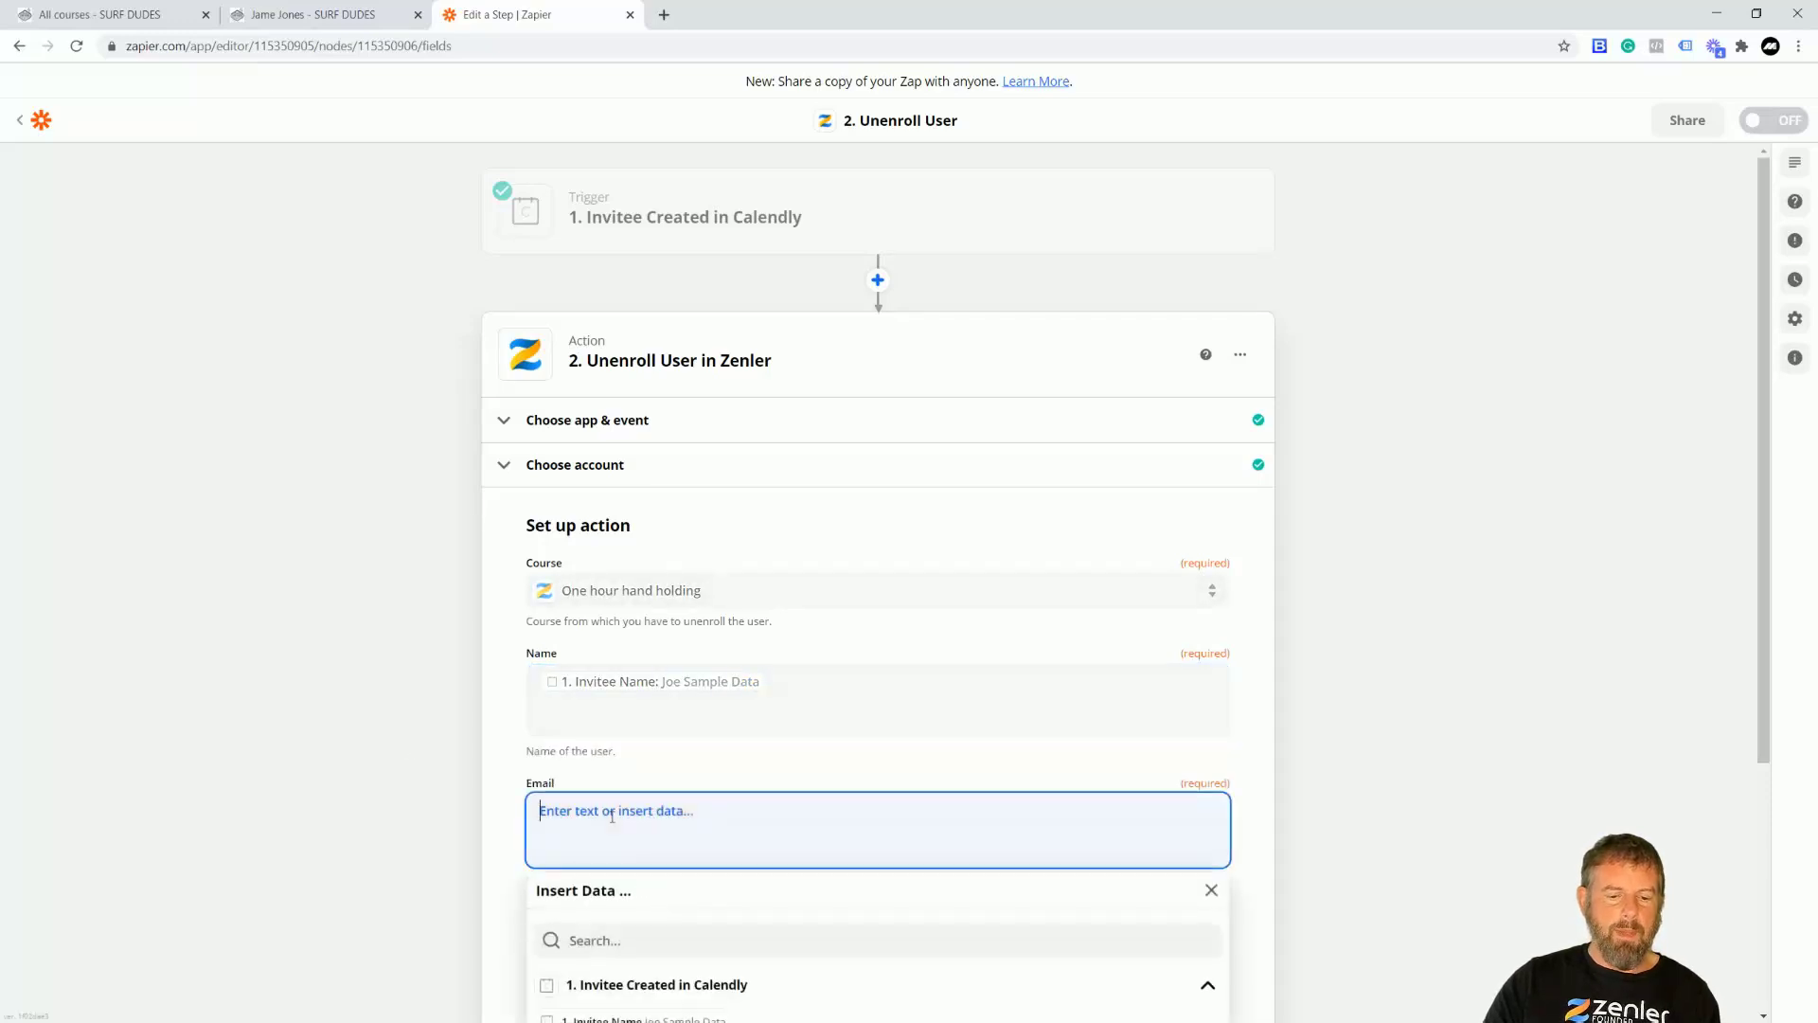
{"action": "scroll", "coordinate": [720, 856], "scroll_direction": "down", "scroll_amount": 4}
{"action": "left_click", "coordinate": [606, 727]}
{"action": "left_click", "coordinate": [365, 617]}
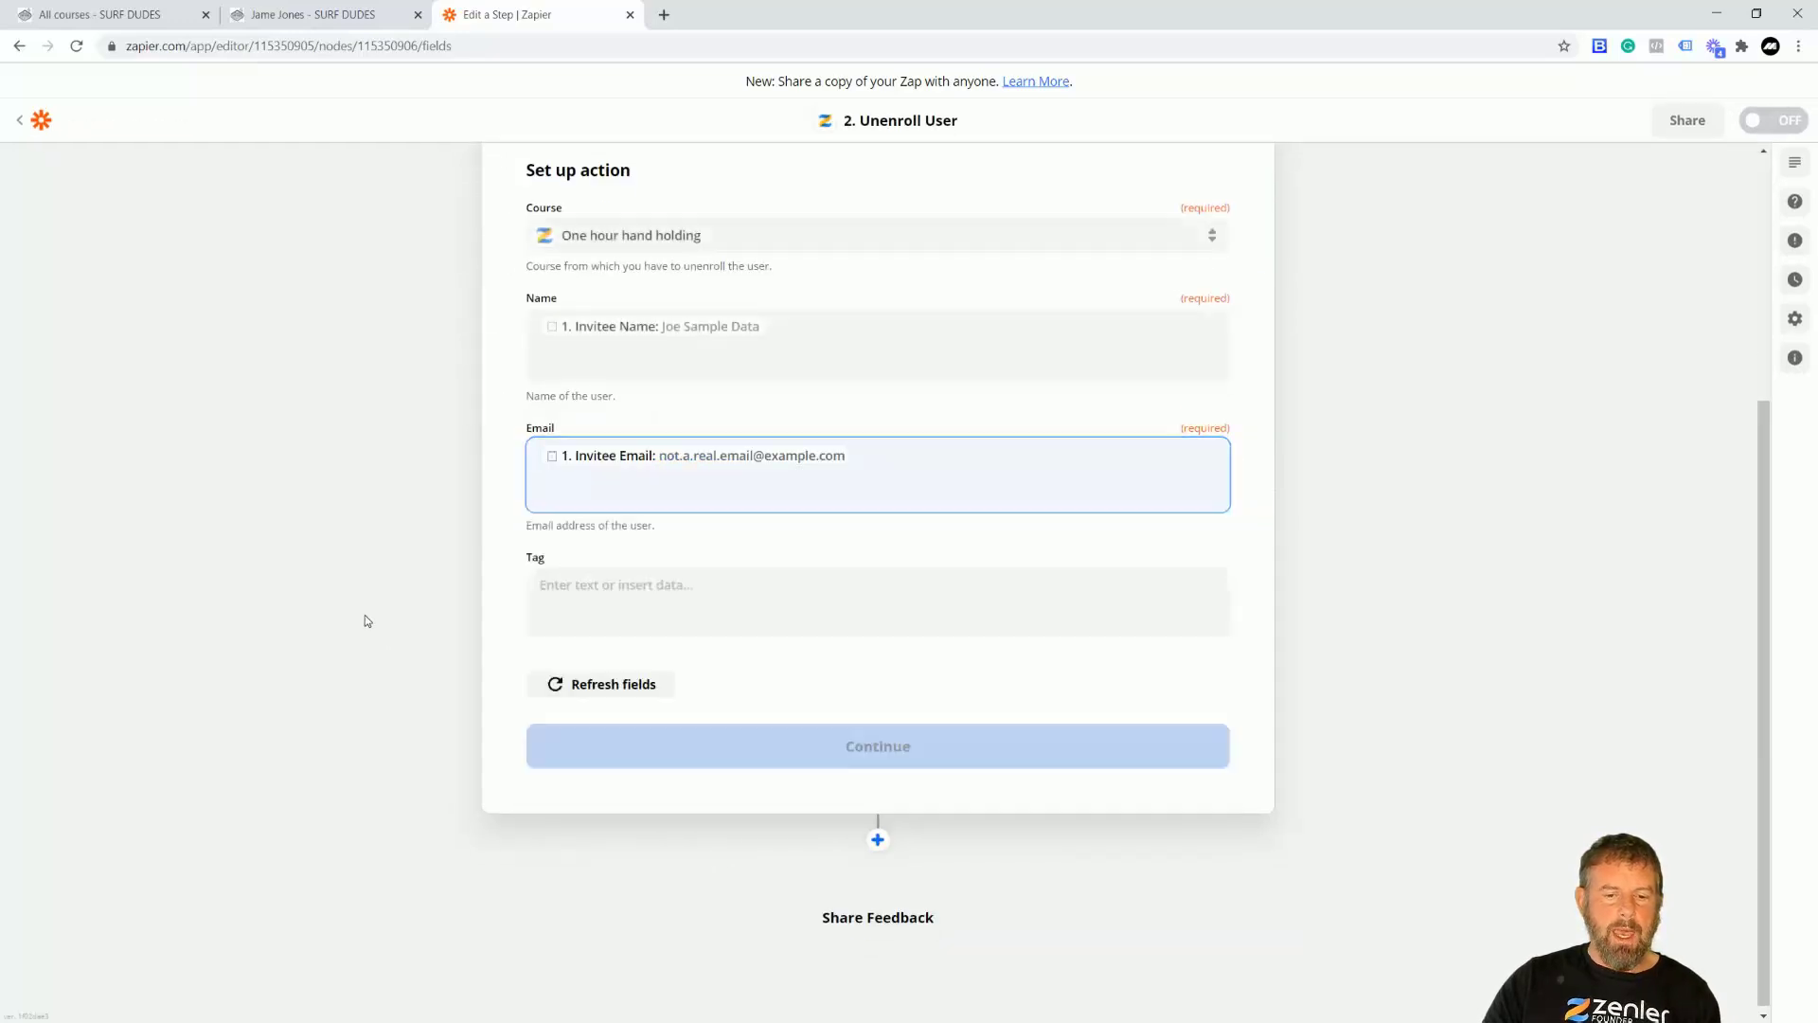
{"action": "left_click", "coordinate": [566, 589]}
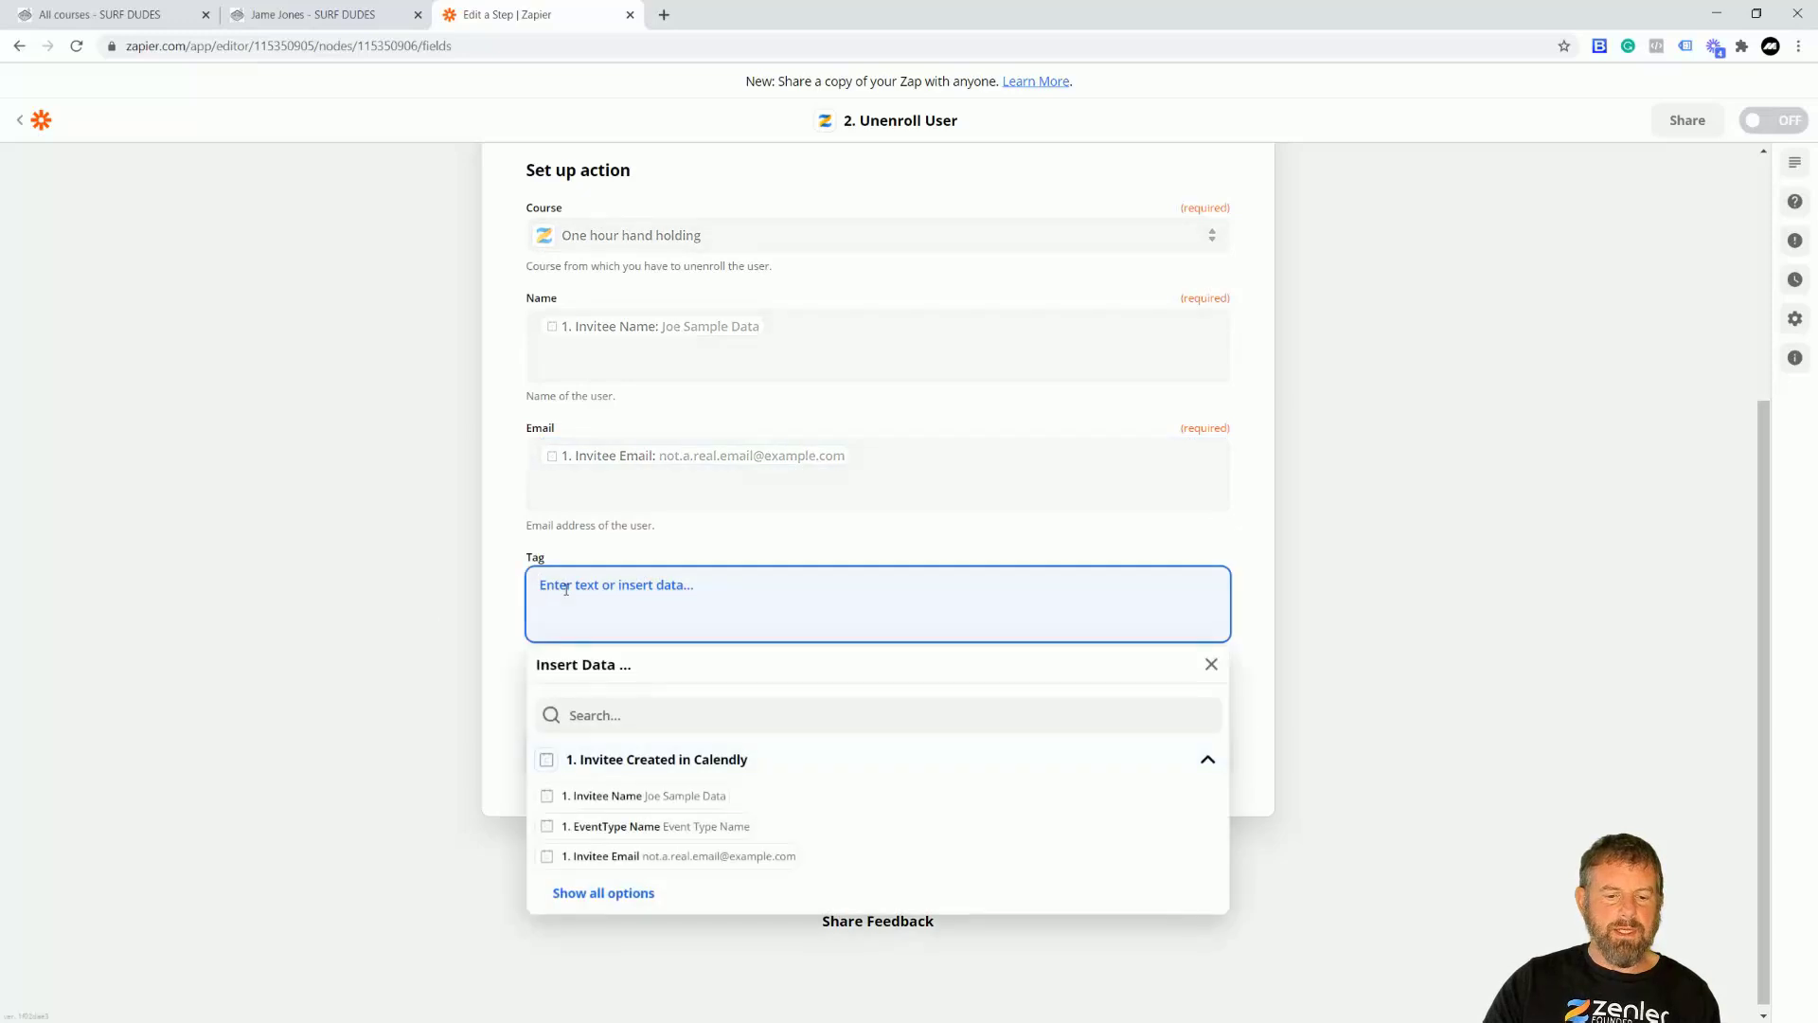
{"action": "left_click", "coordinate": [381, 650]}
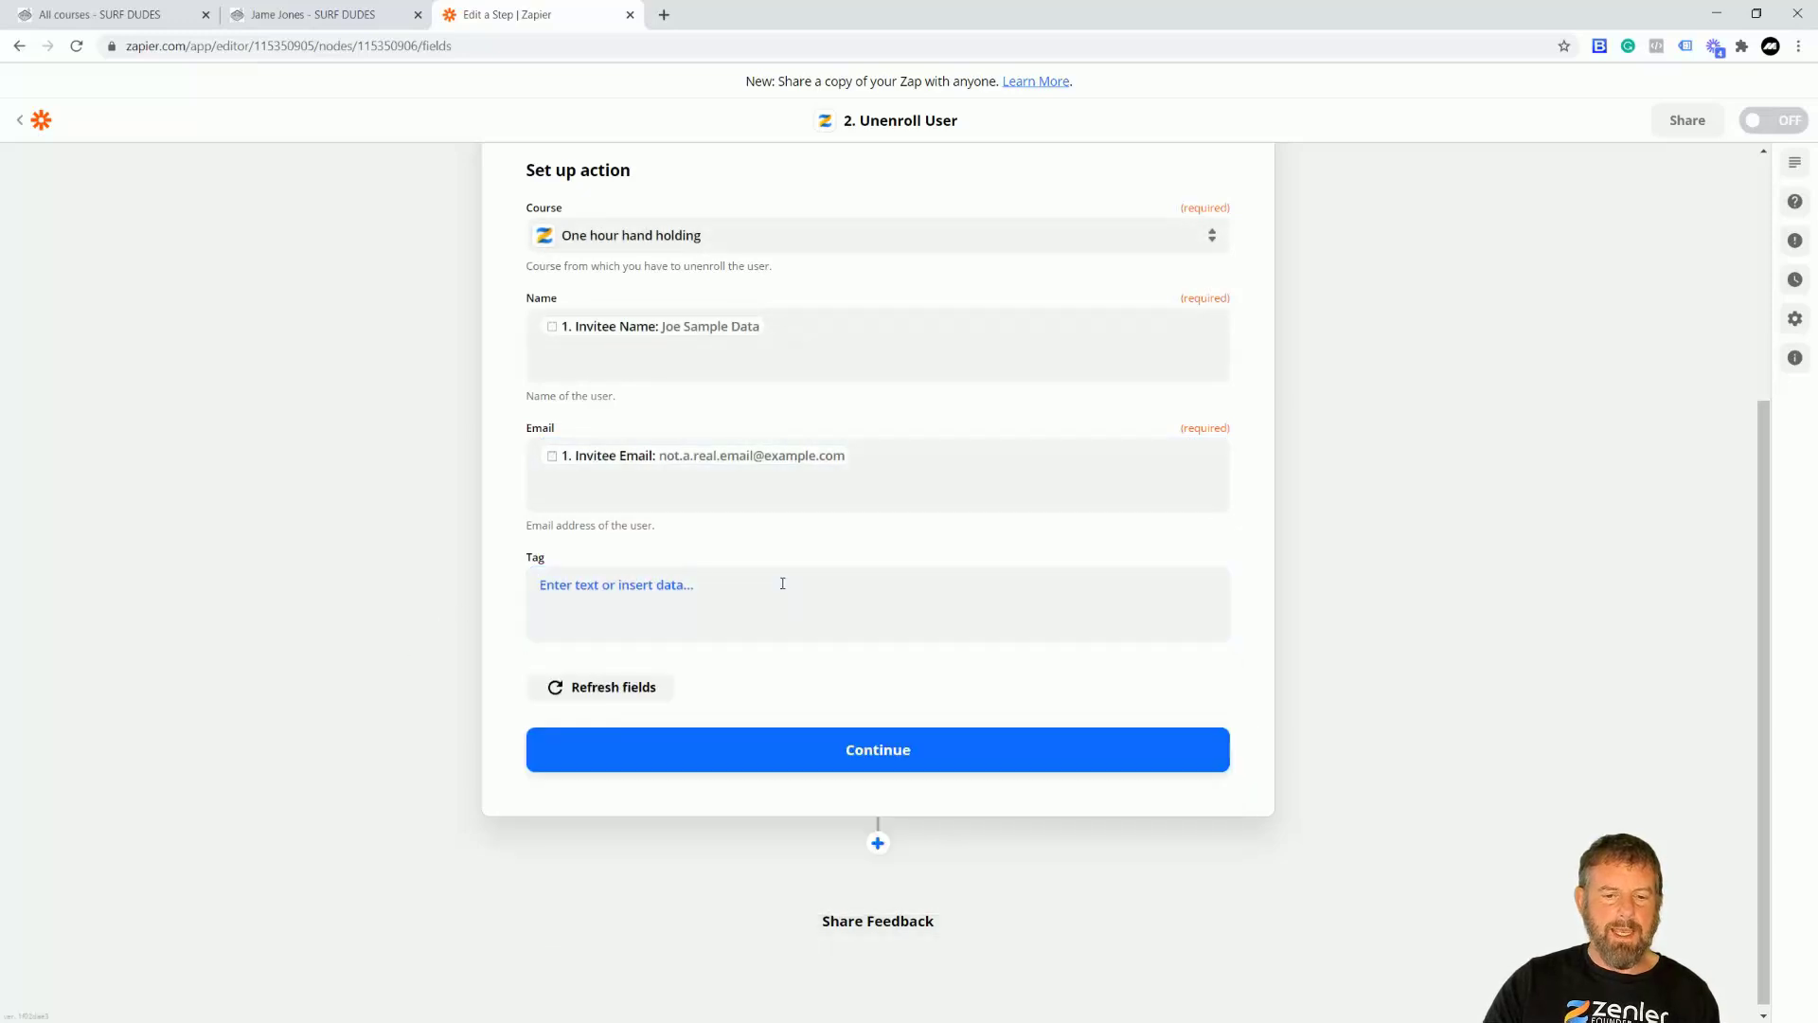
{"action": "left_click", "coordinate": [877, 749]}
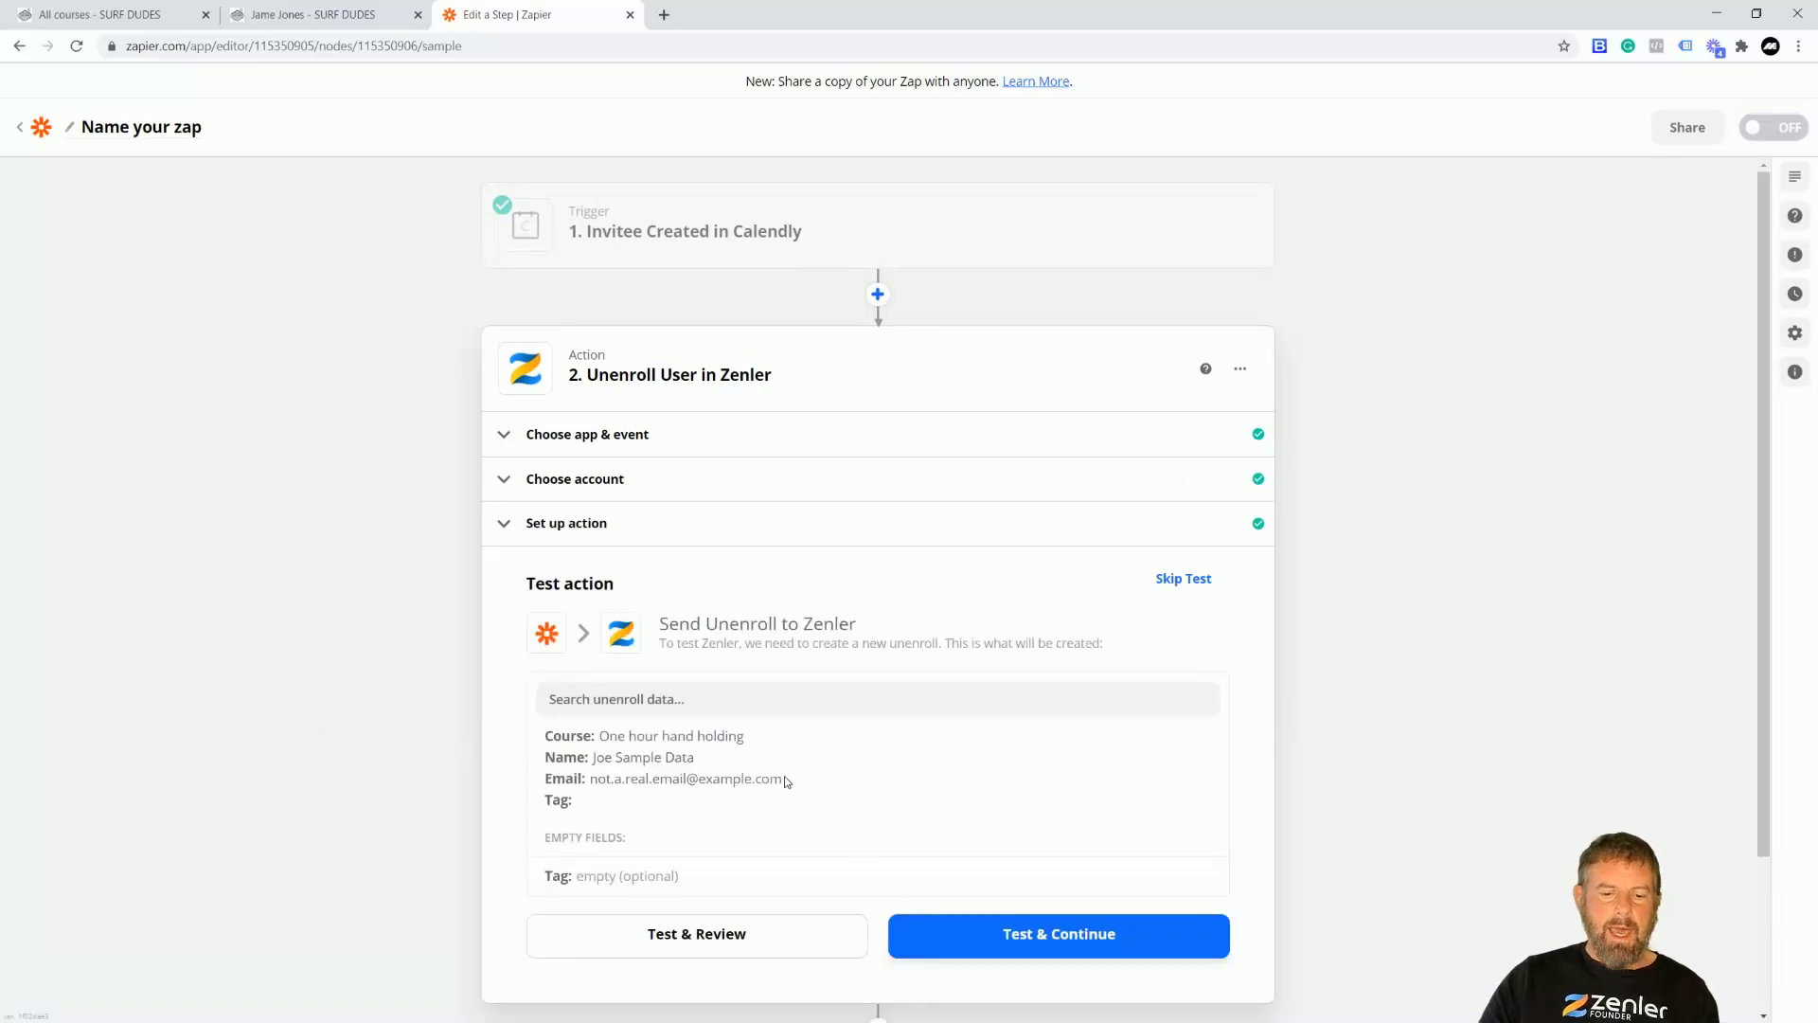
Test the Zenler unenroll action, turn on the zap and go to the list of zaps
{"action": "left_click", "coordinate": [1053, 942]}
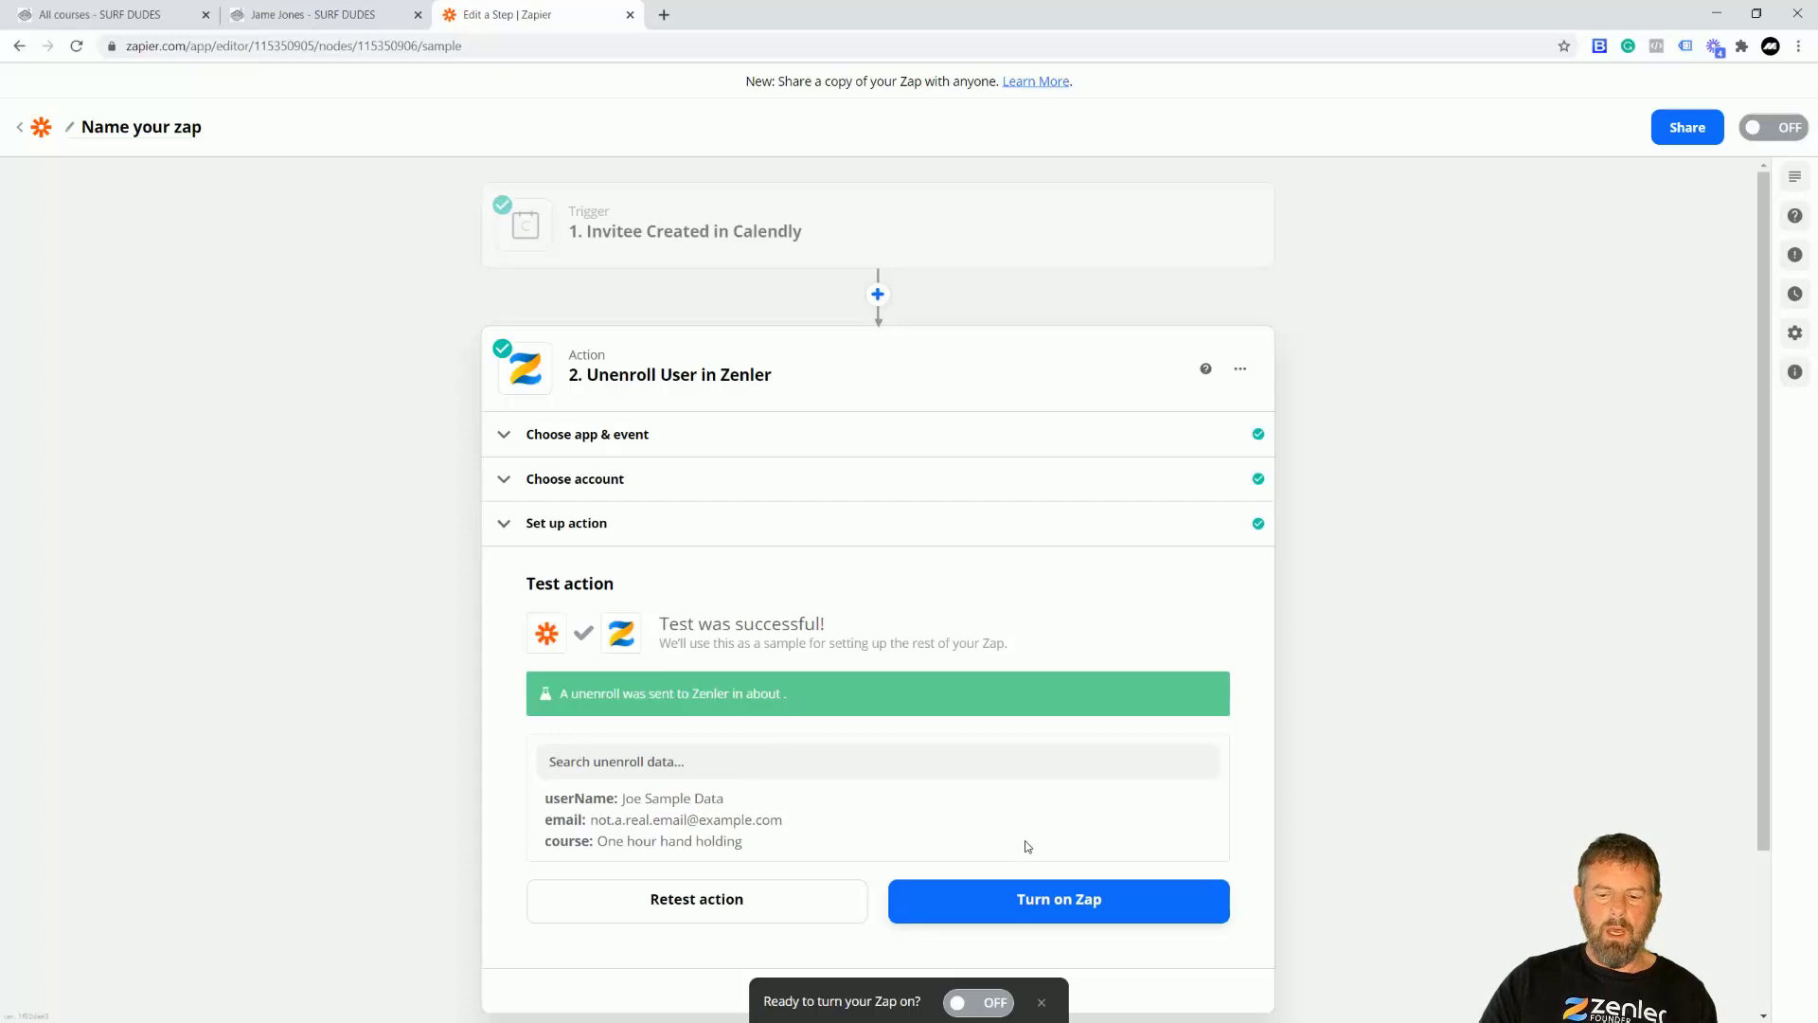
{"action": "left_click", "coordinate": [1055, 902]}
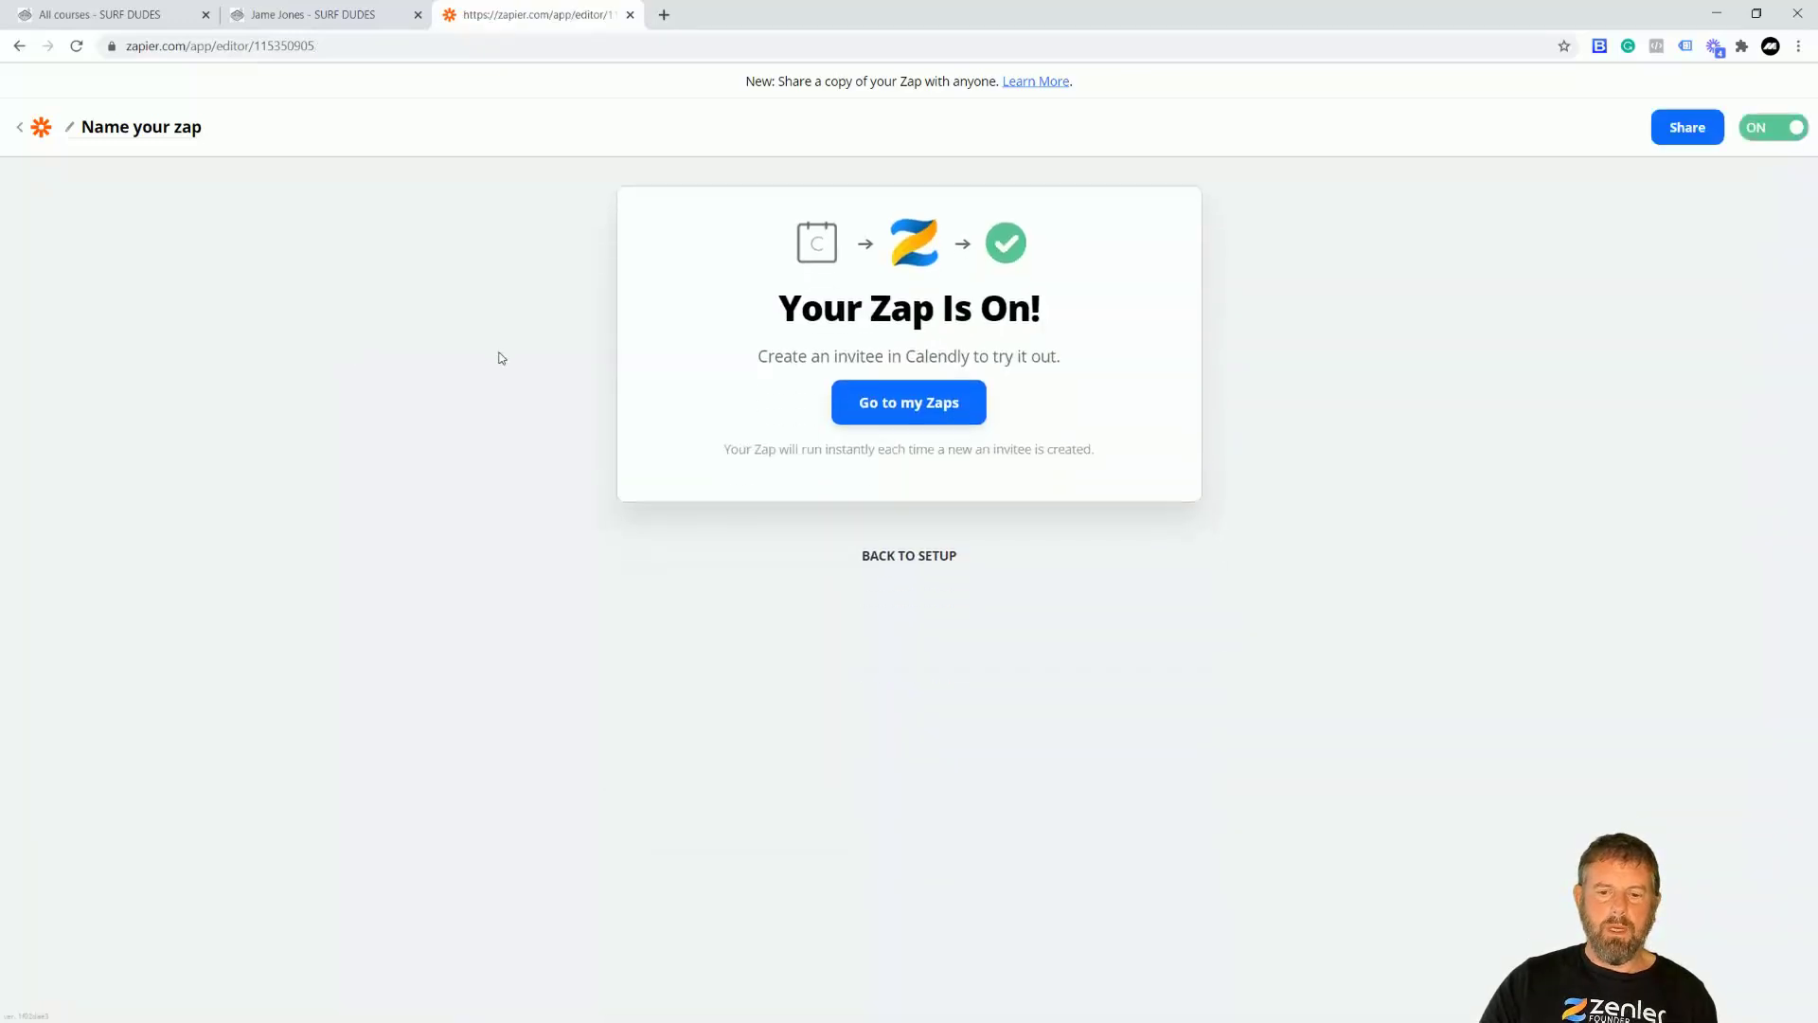
{"action": "left_click", "coordinate": [919, 408]}
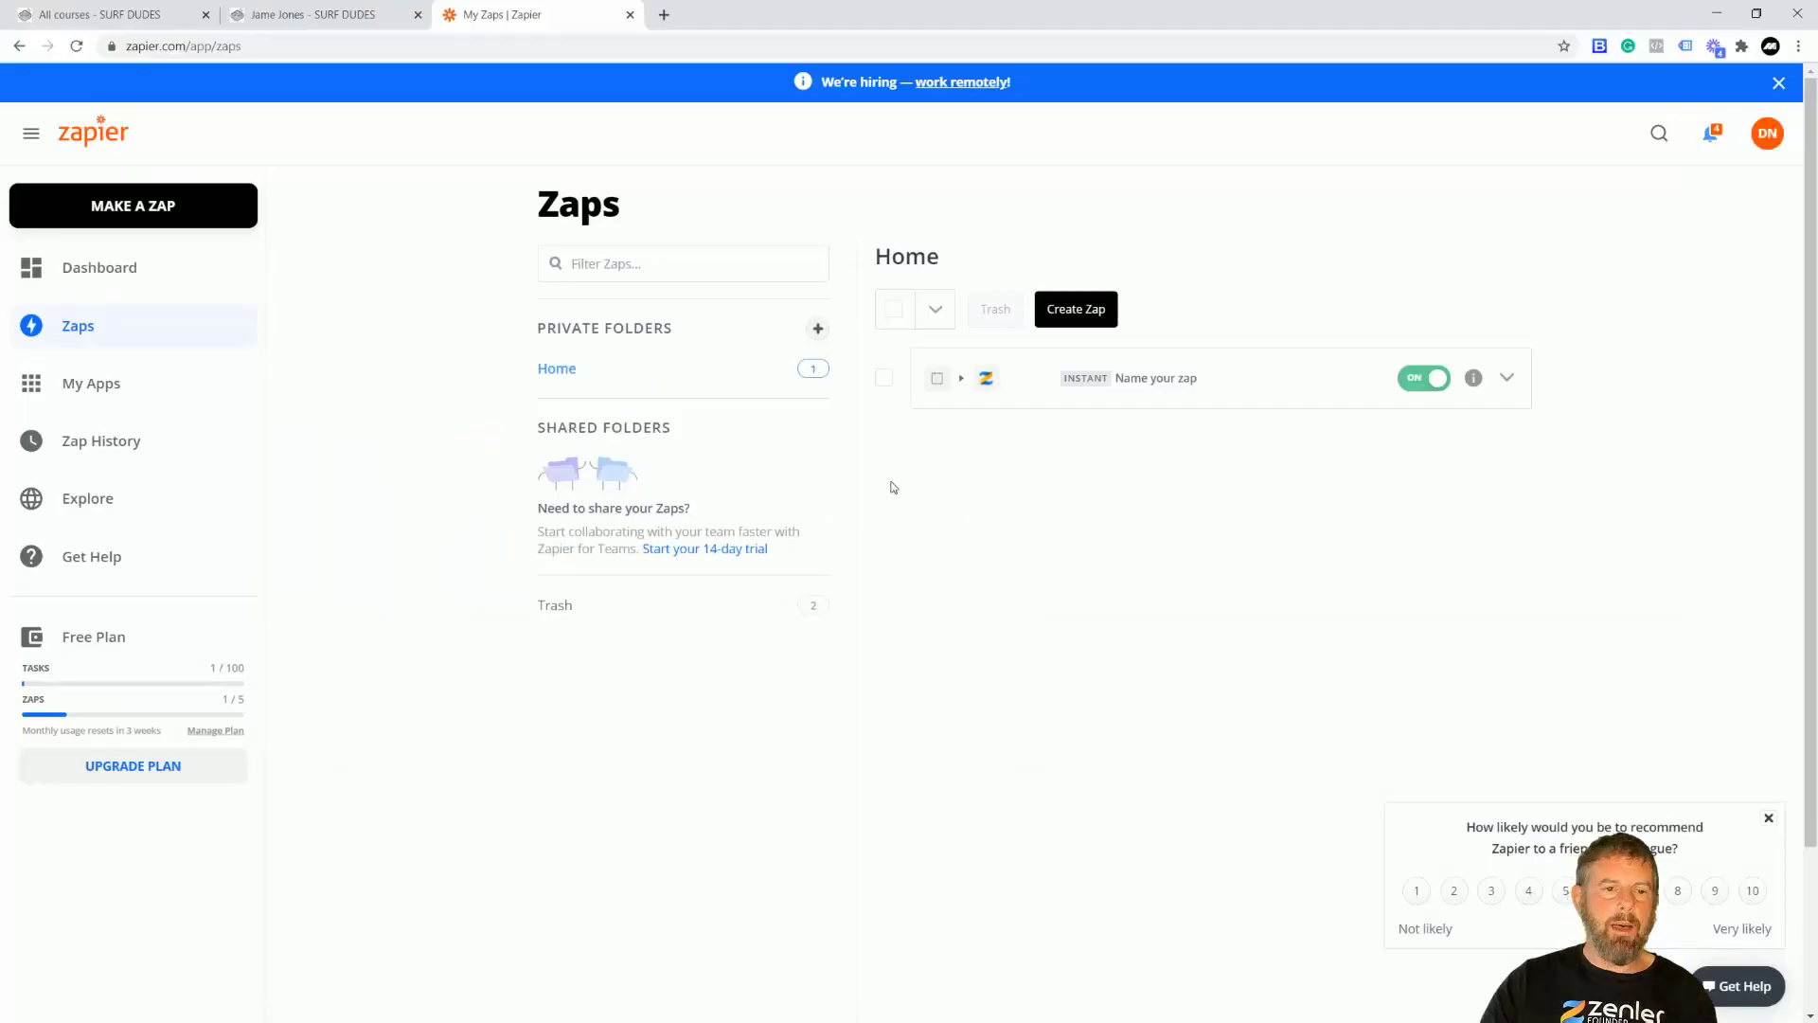
Switch to the student's Courses page in Zenler and unenroll the student from One hour hand holding
{"action": "left_click", "coordinate": [273, 17]}
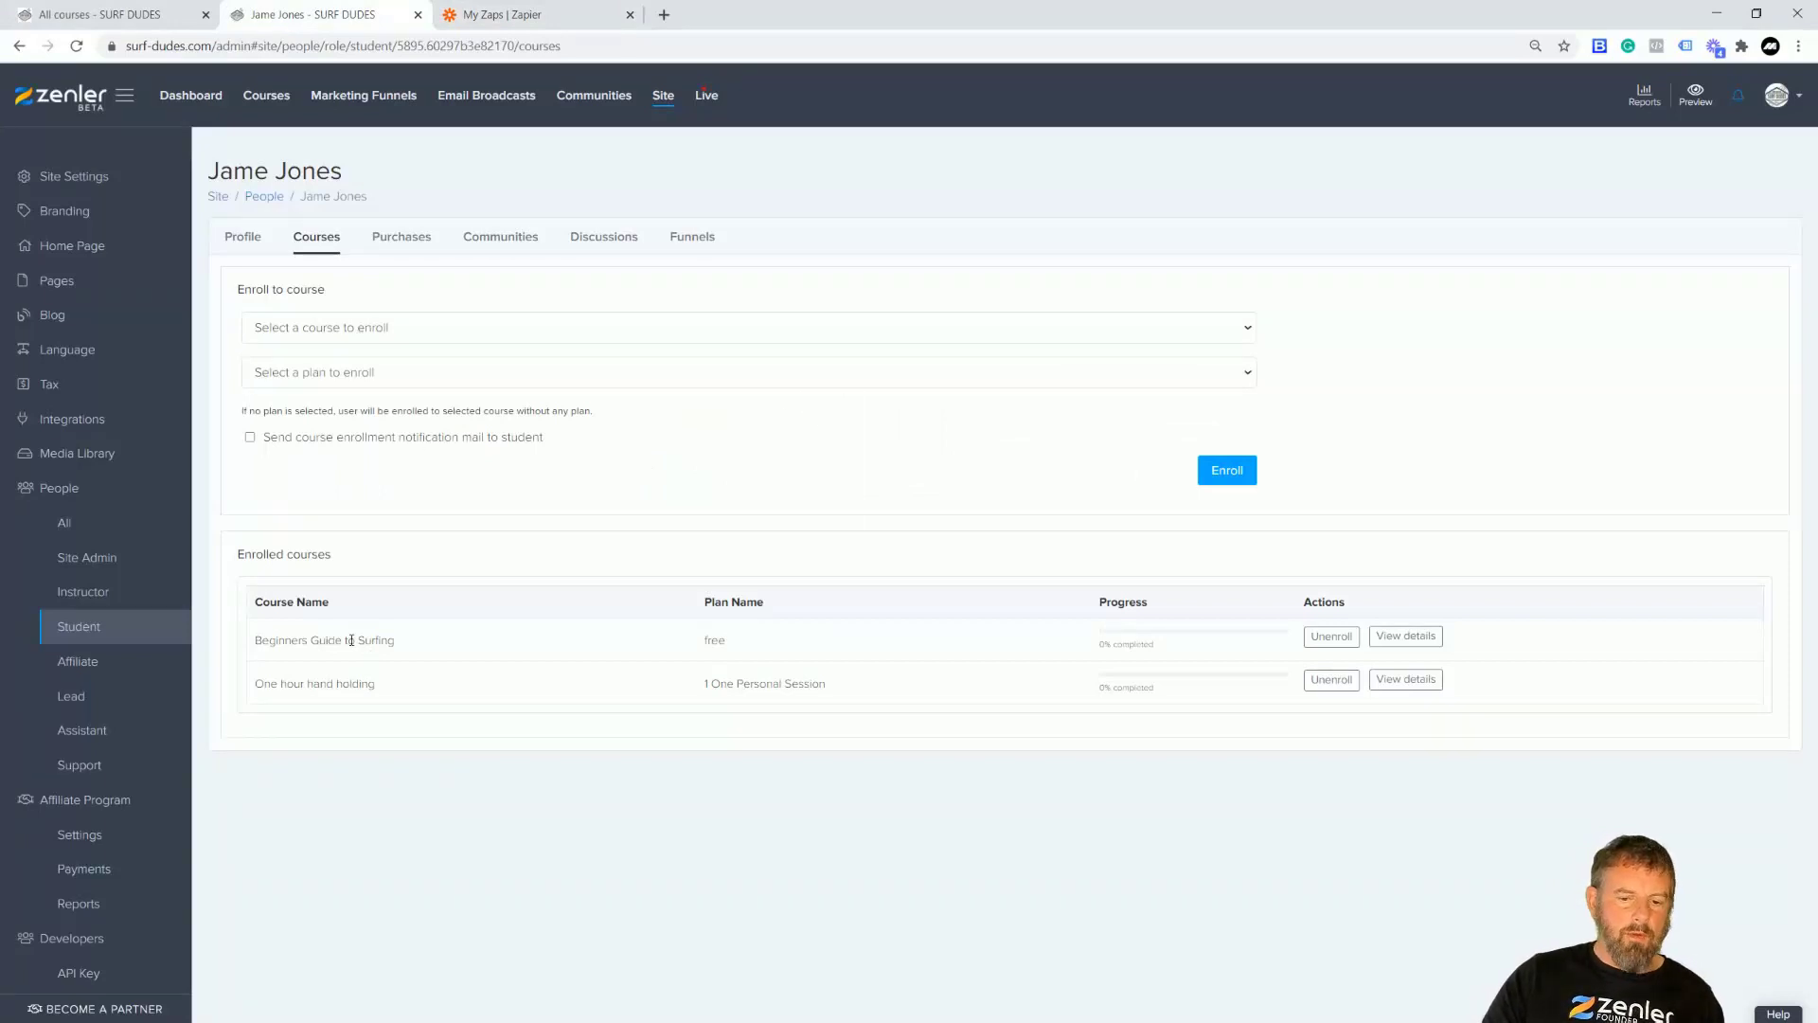
{"action": "left_click", "coordinate": [1332, 637]}
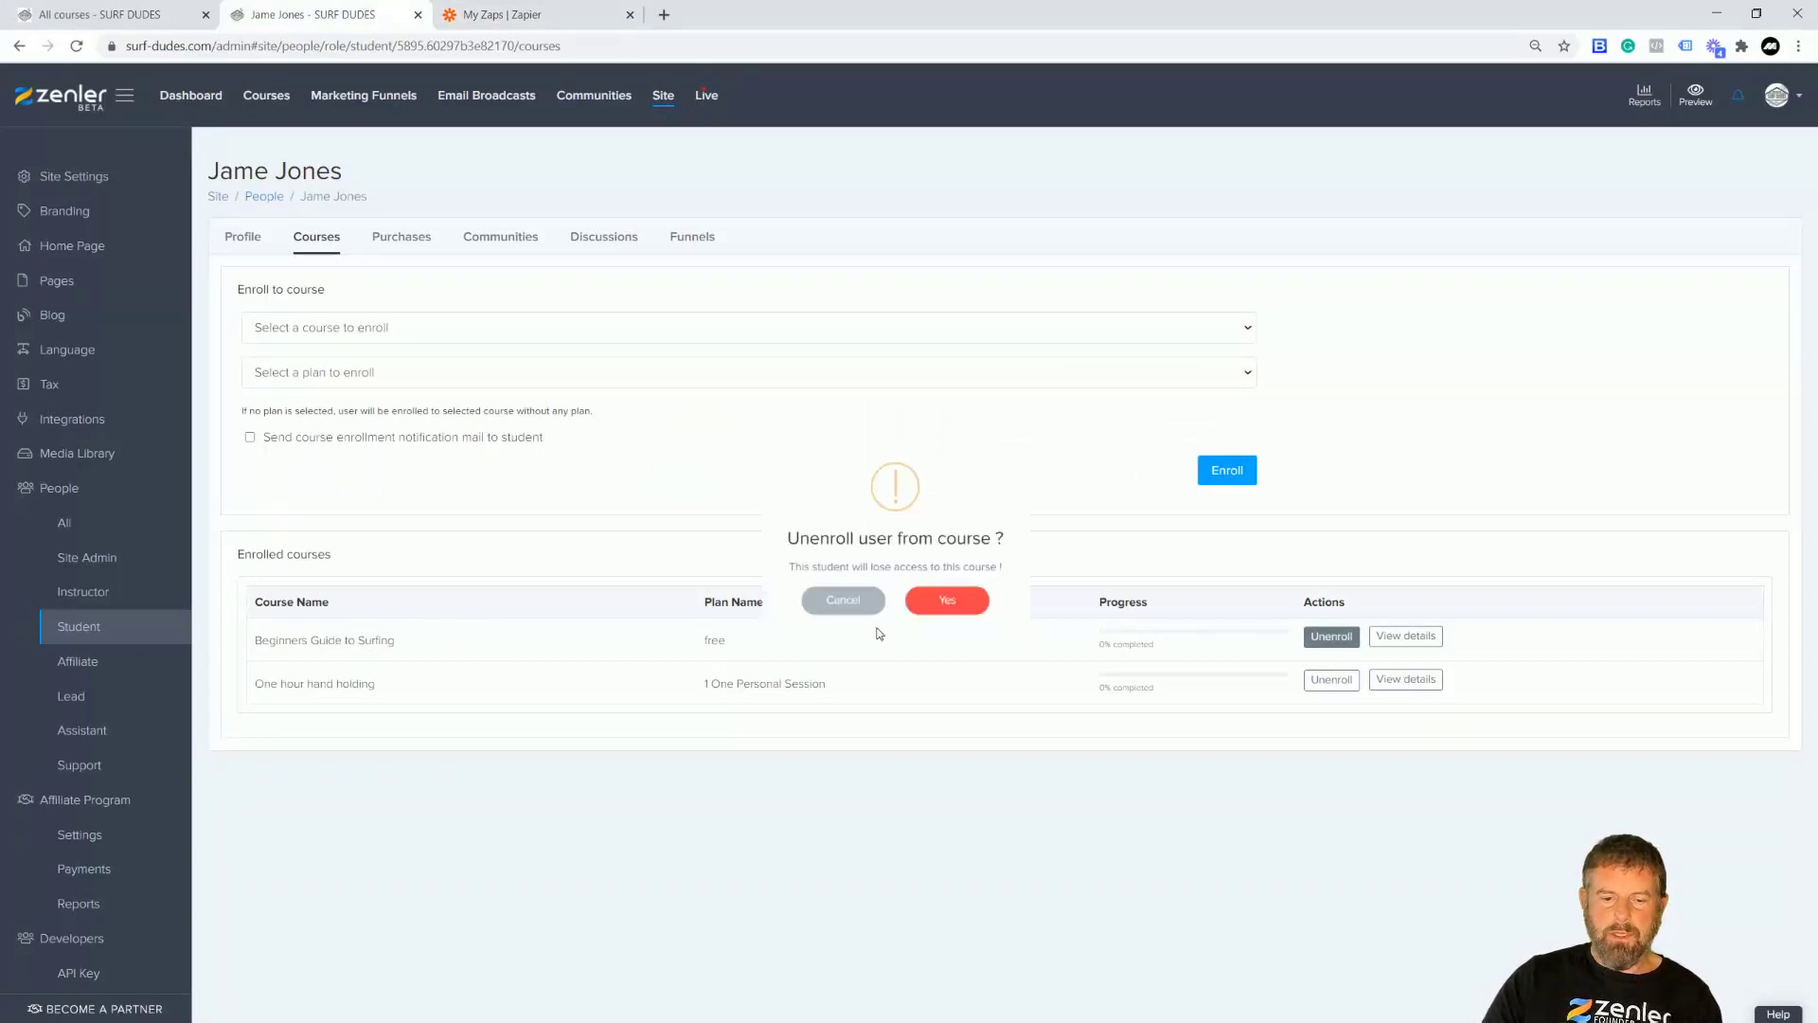
{"action": "left_click", "coordinate": [832, 627]}
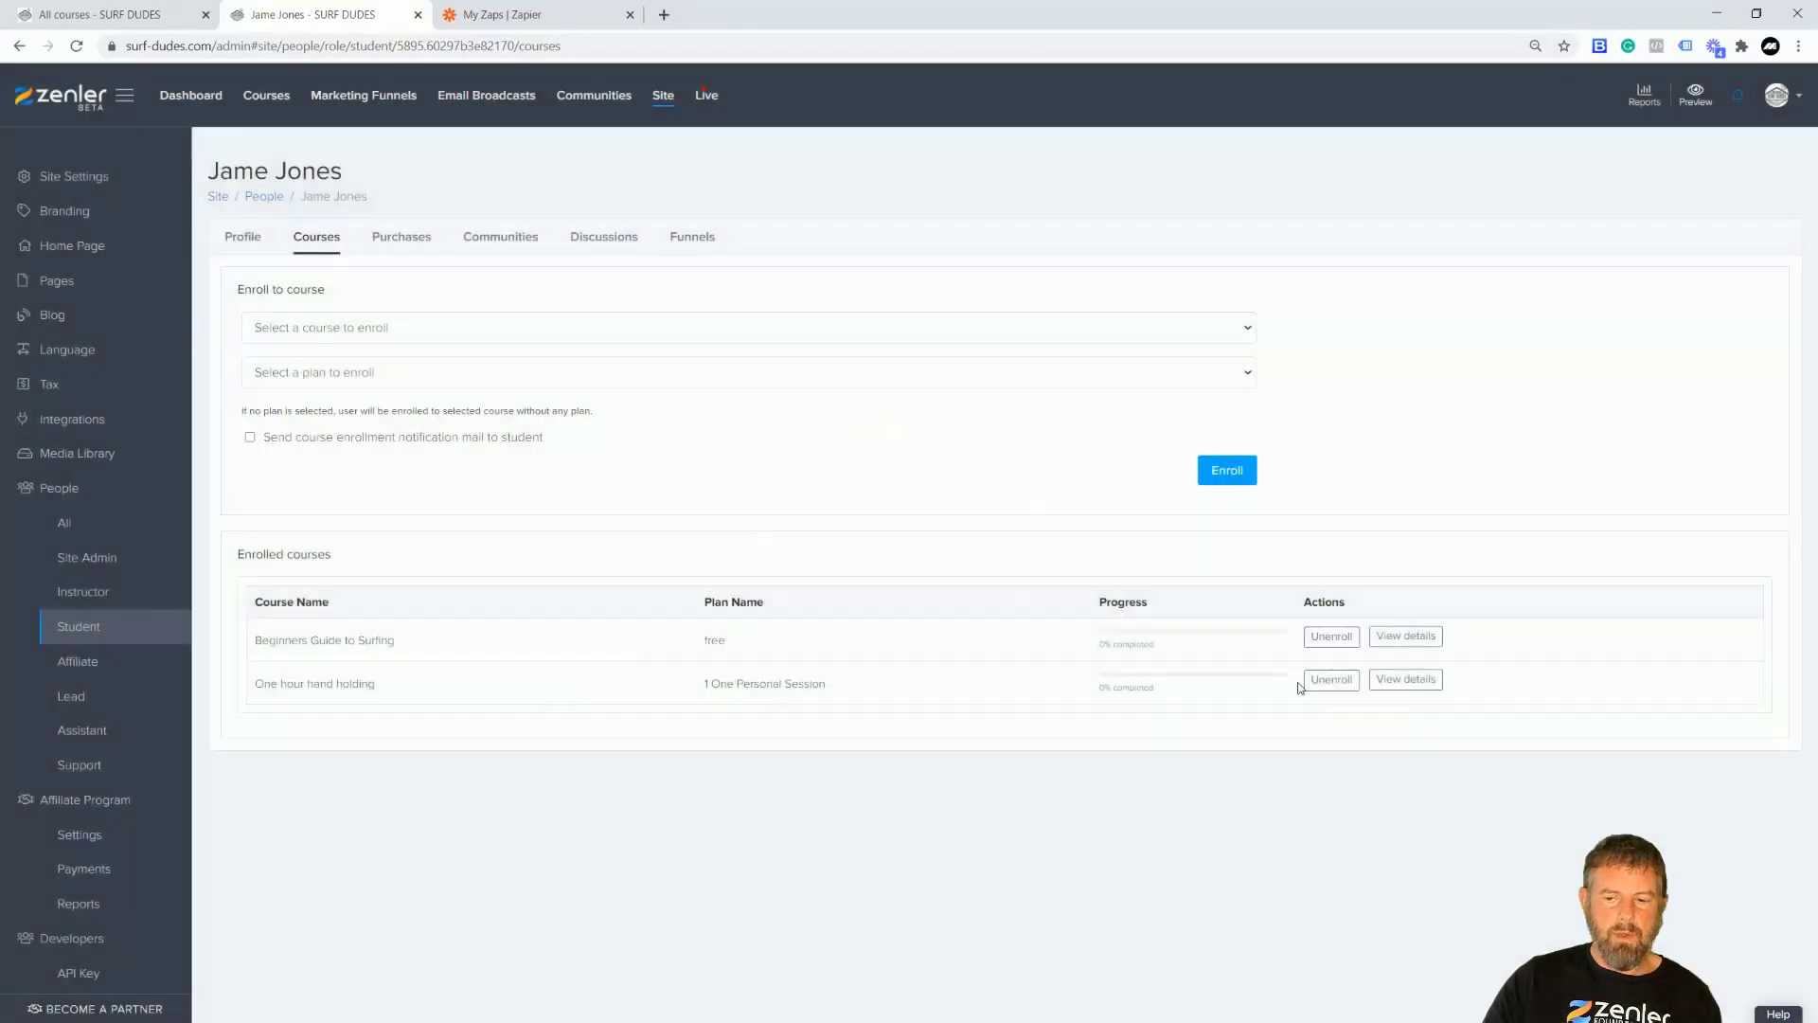
{"action": "left_click", "coordinate": [1330, 679]}
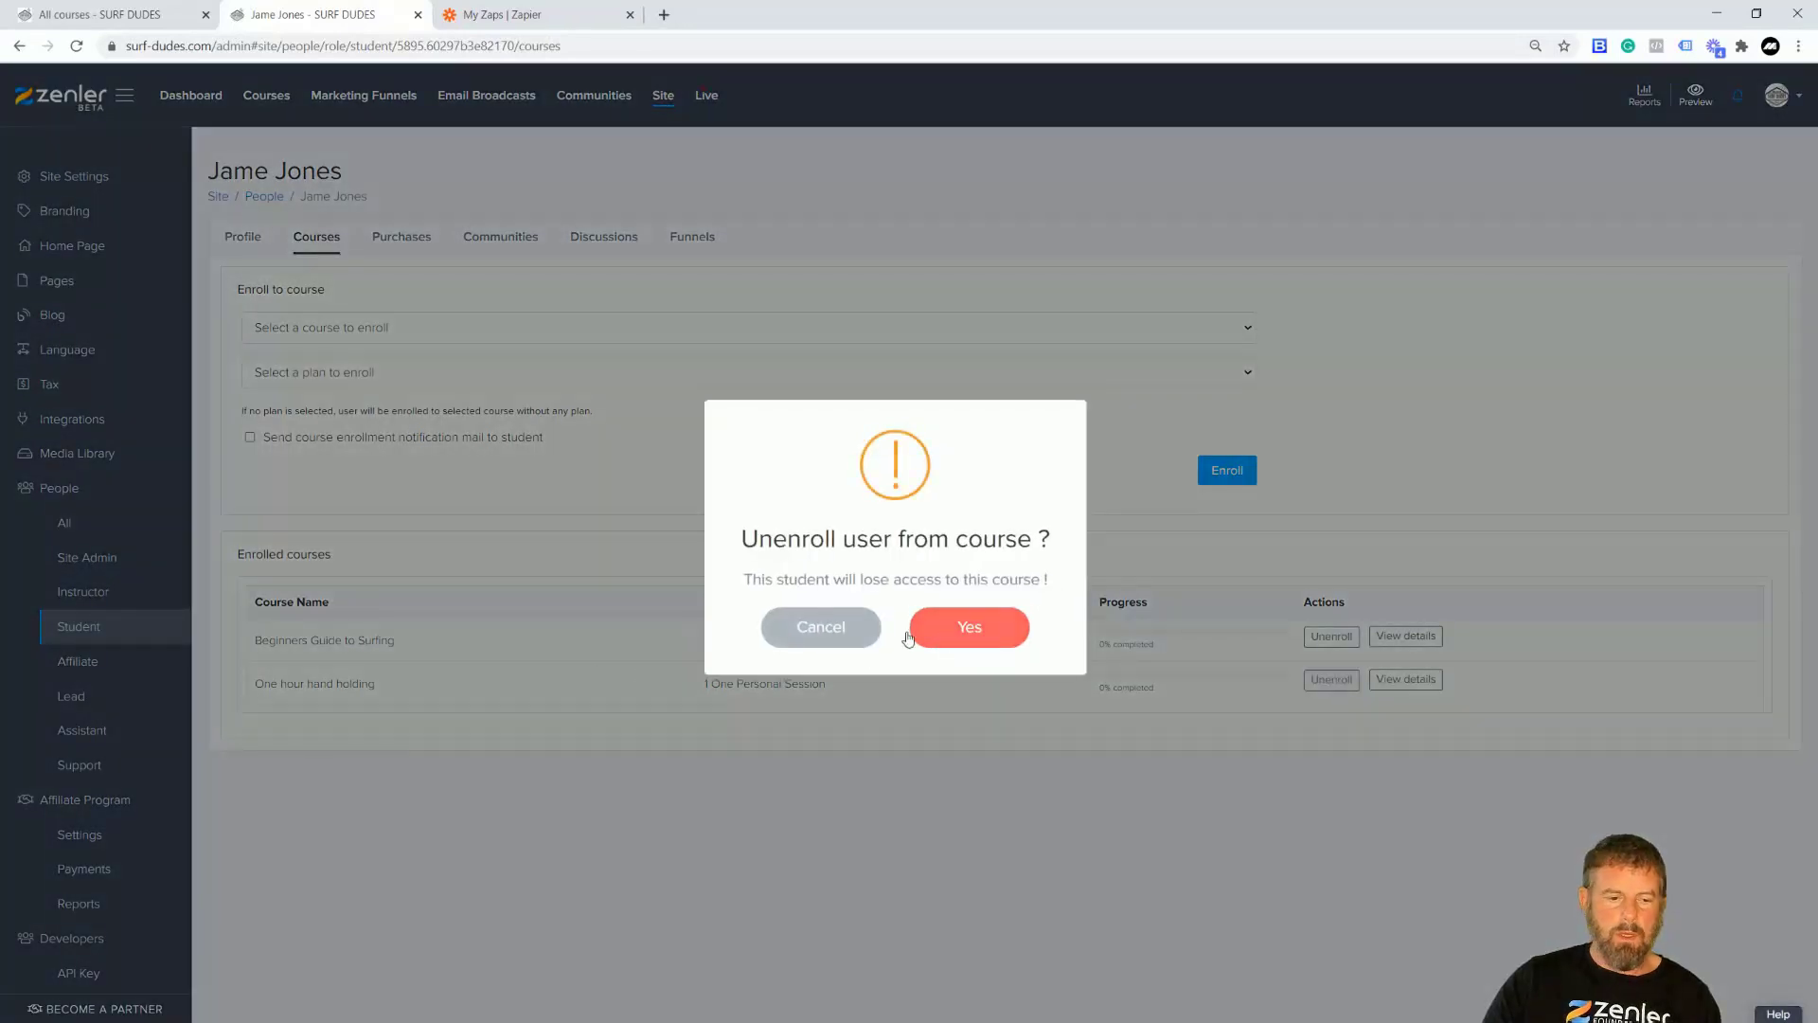
{"action": "left_click", "coordinate": [909, 635]}
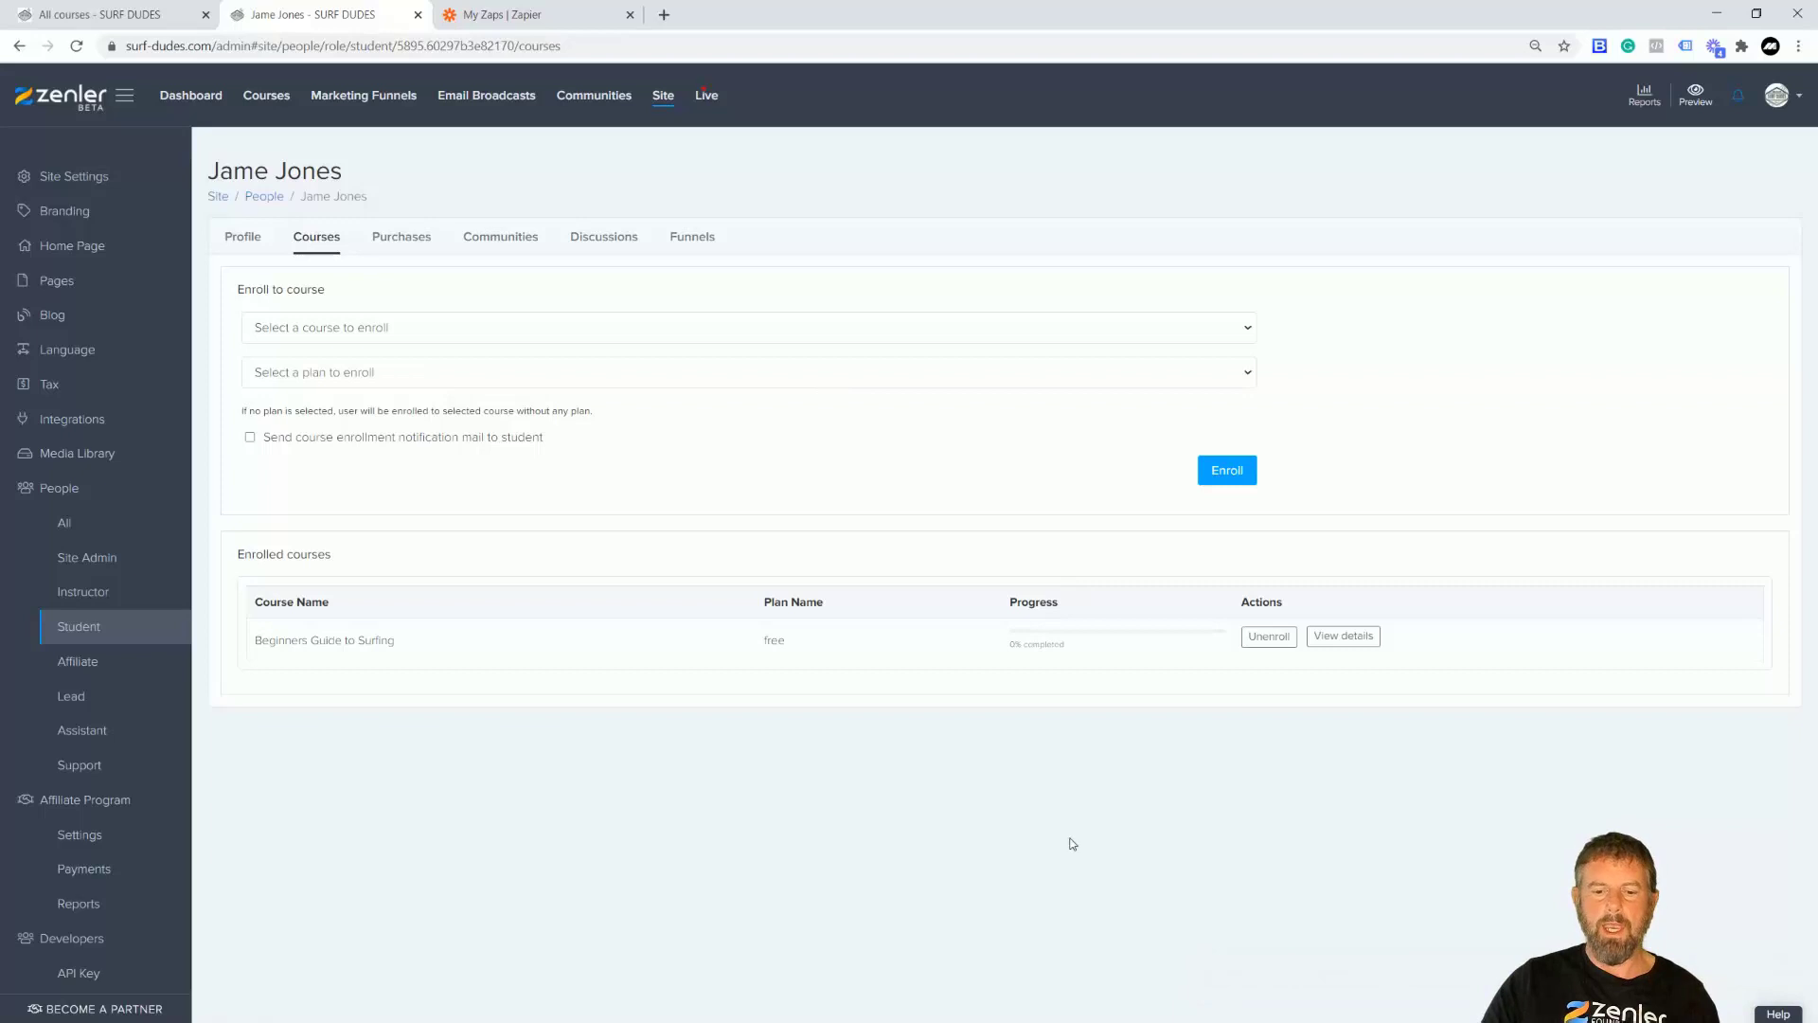
Check the zap list in Zapier, and review the 100off coupon for One hour hand holding among Zenler's coupons
{"action": "left_click", "coordinate": [544, 17]}
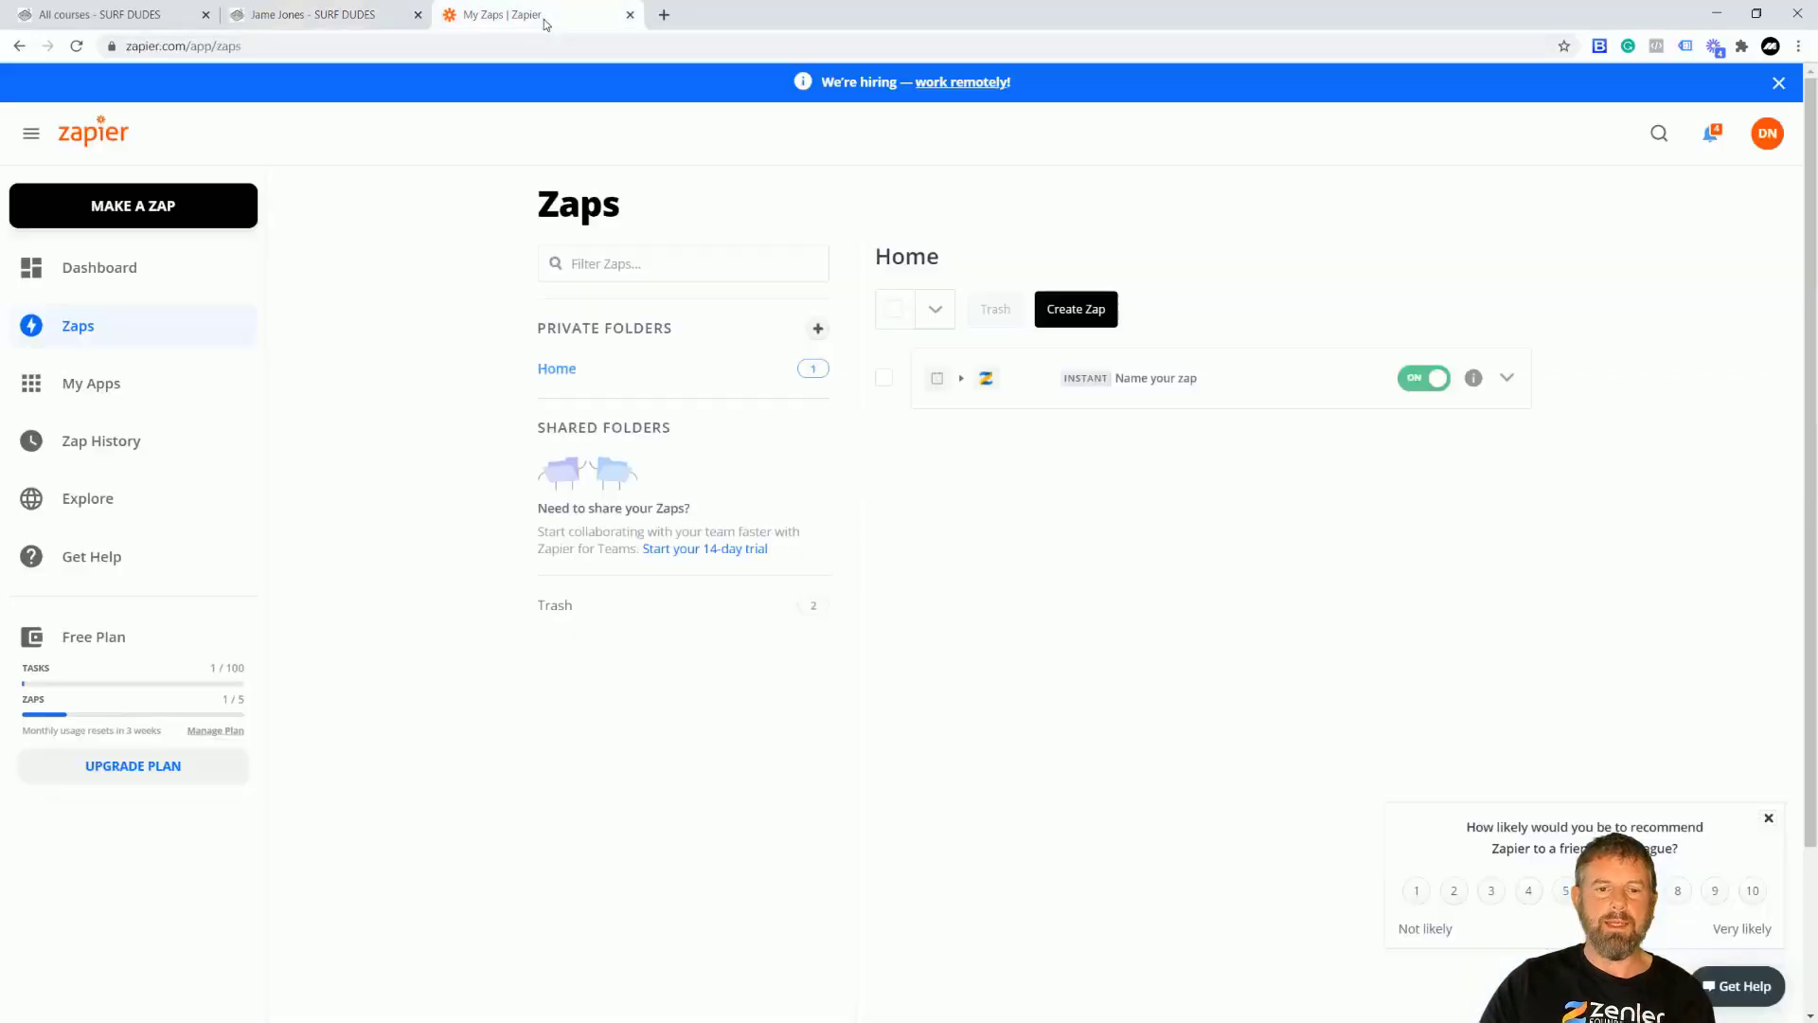
{"action": "left_click", "coordinate": [343, 16]}
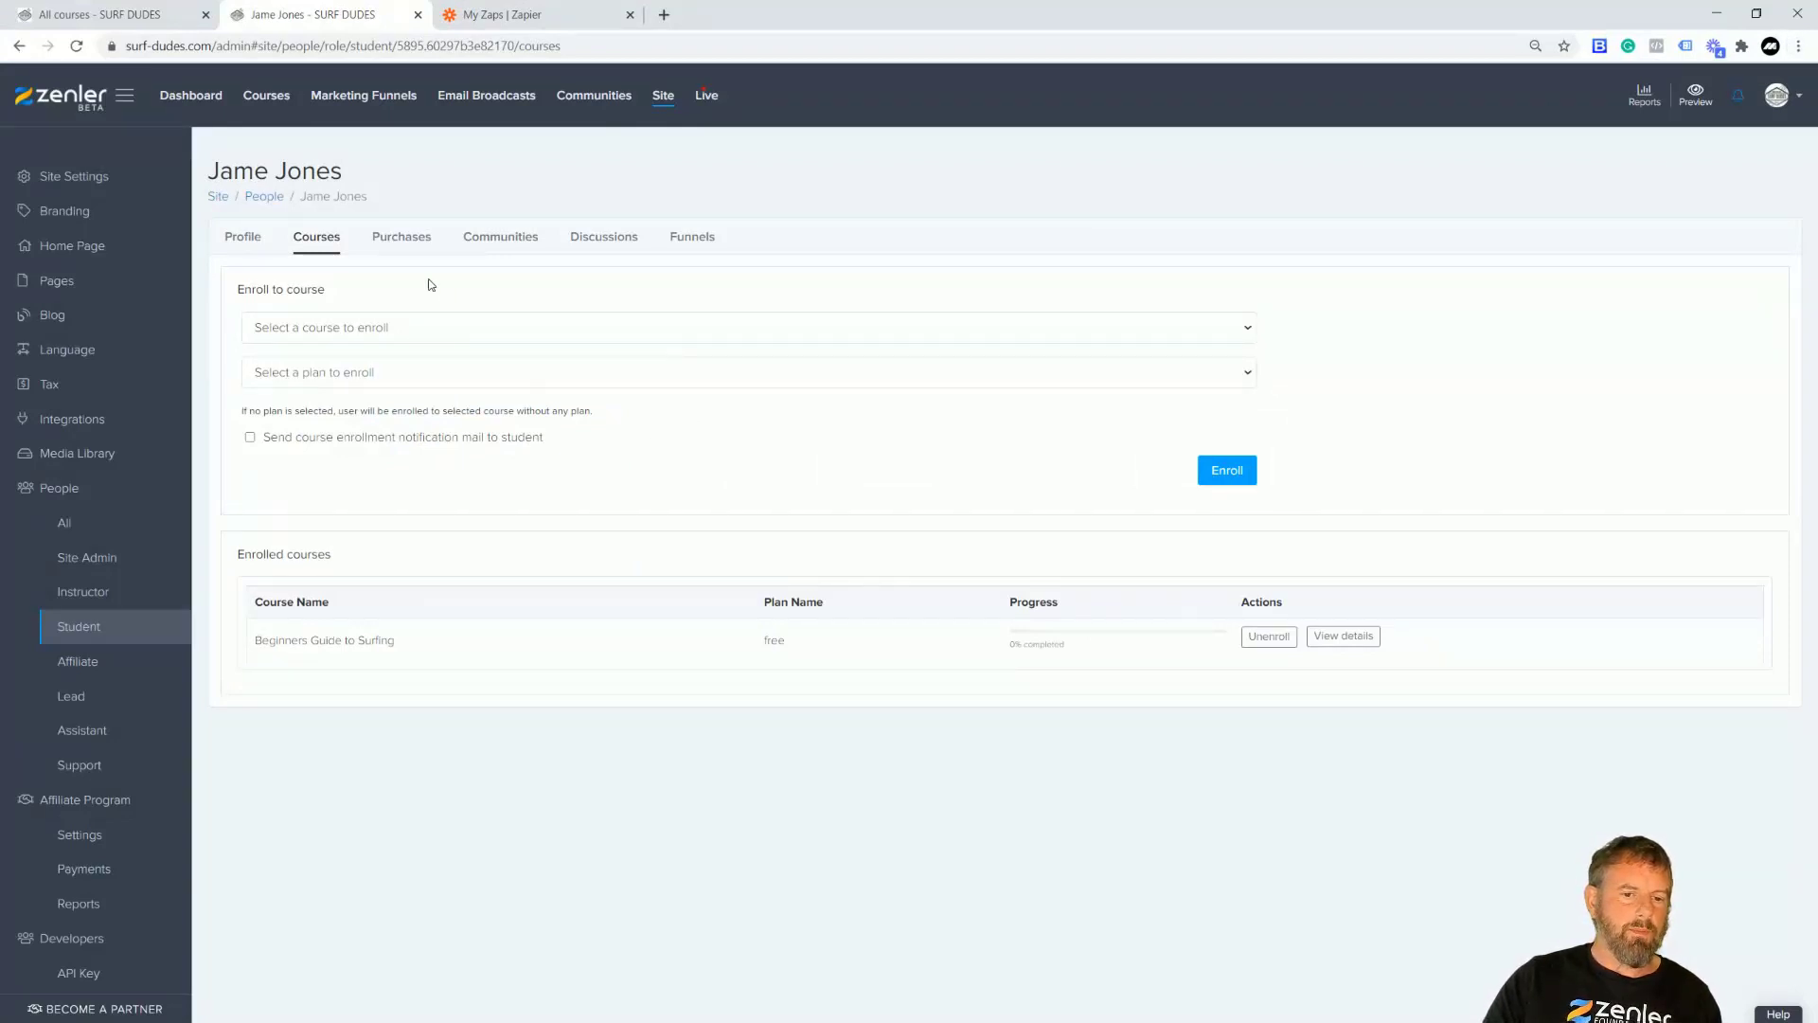
{"action": "left_click", "coordinate": [270, 98]}
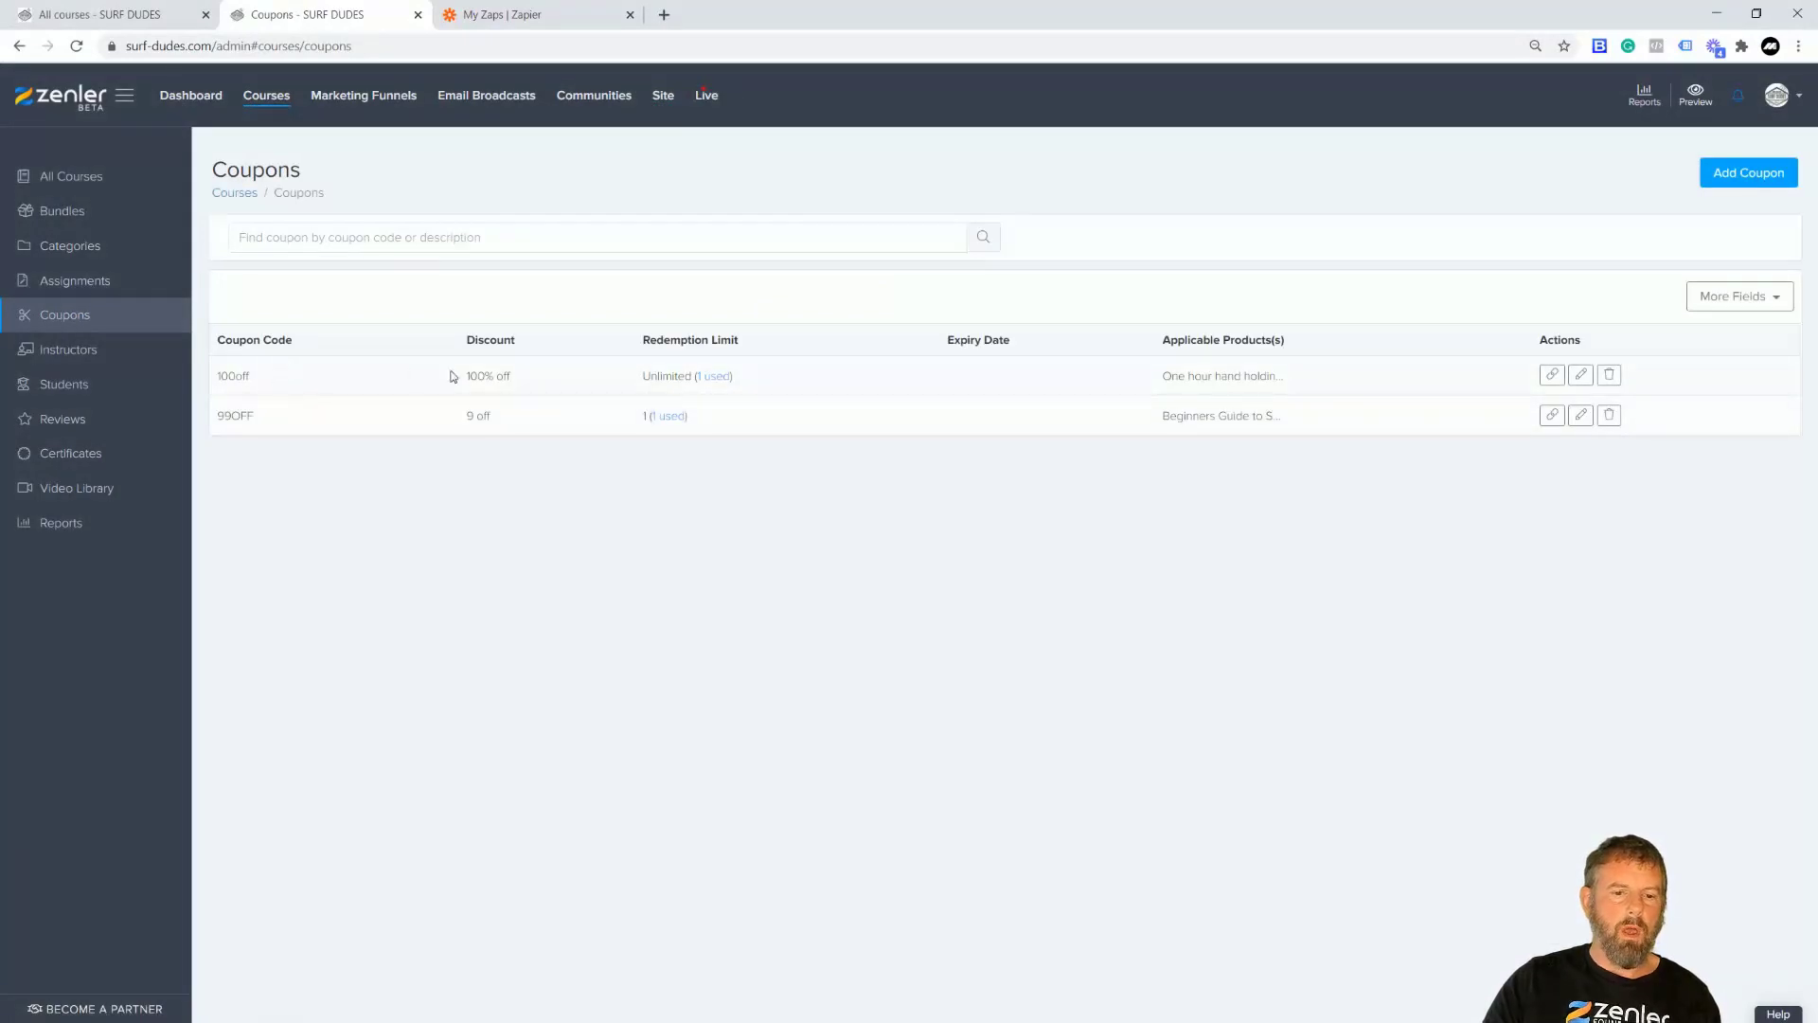
{"action": "left_click_drag", "start_coordinate": [454, 381], "coordinate": [547, 379]}
{"action": "left_click_drag", "start_coordinate": [1160, 378], "coordinate": [1361, 392]}
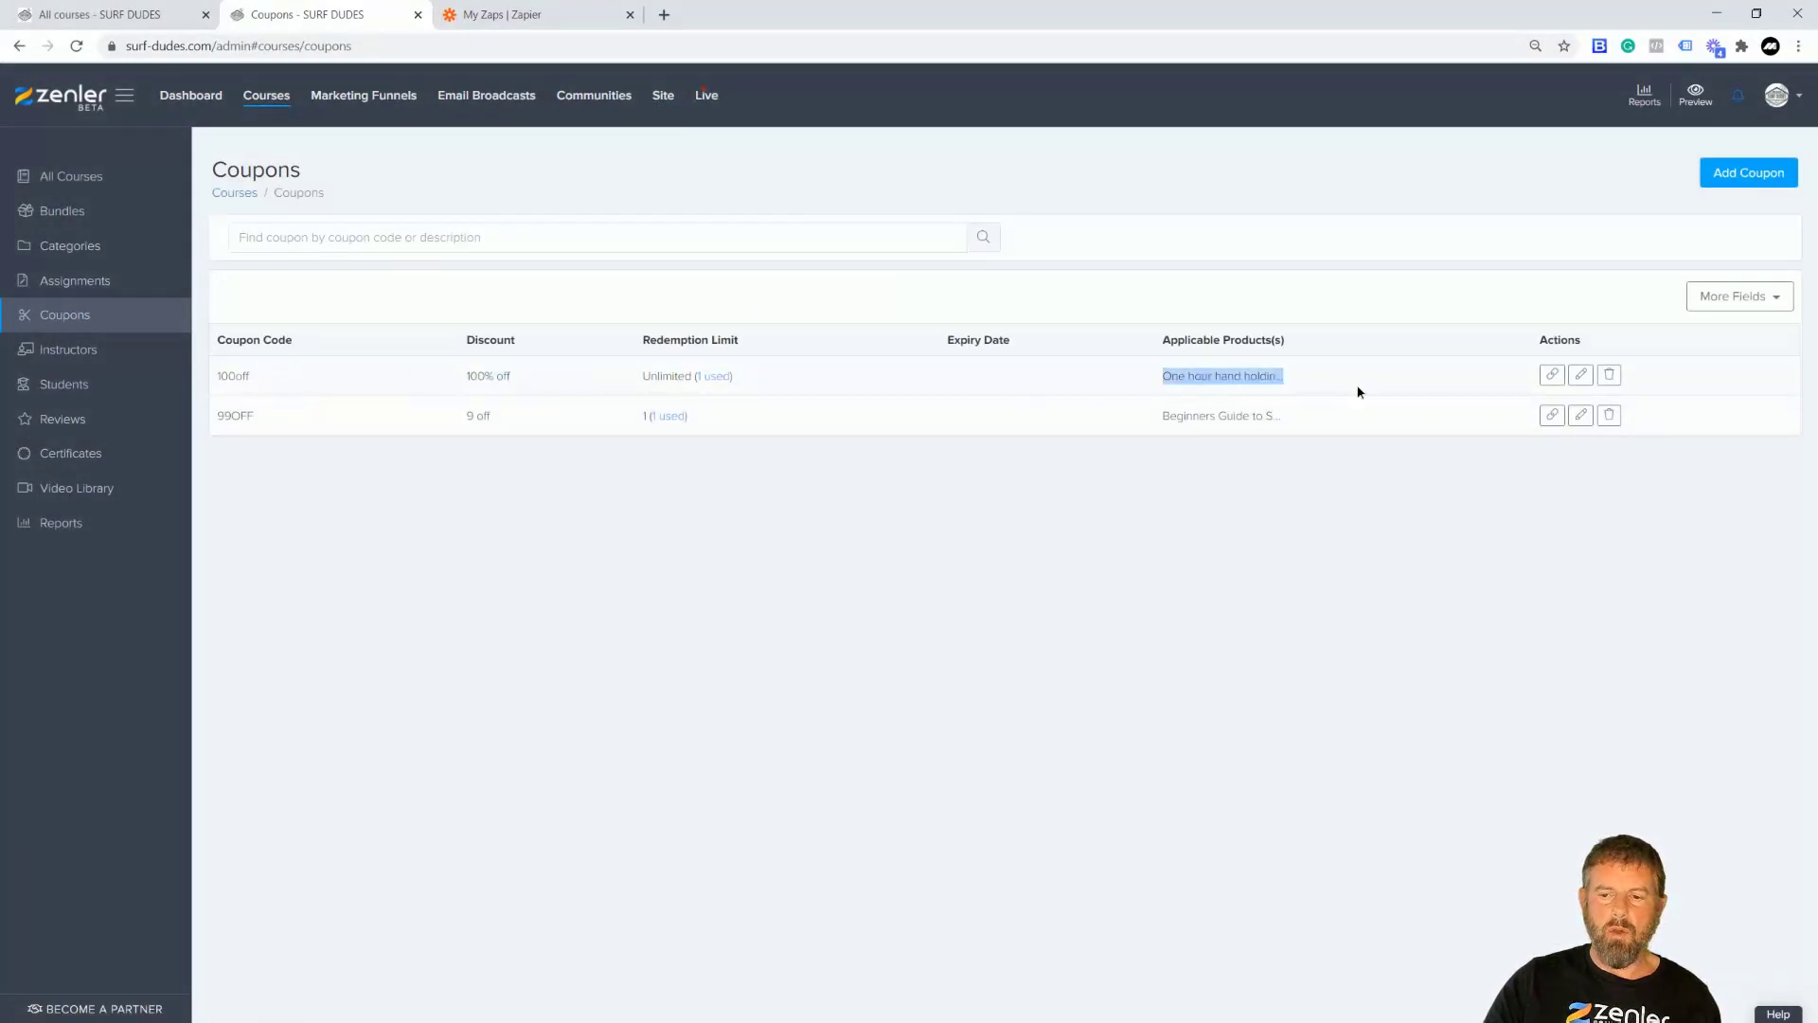
{"action": "left_click_drag", "start_coordinate": [269, 376], "coordinate": [218, 376]}
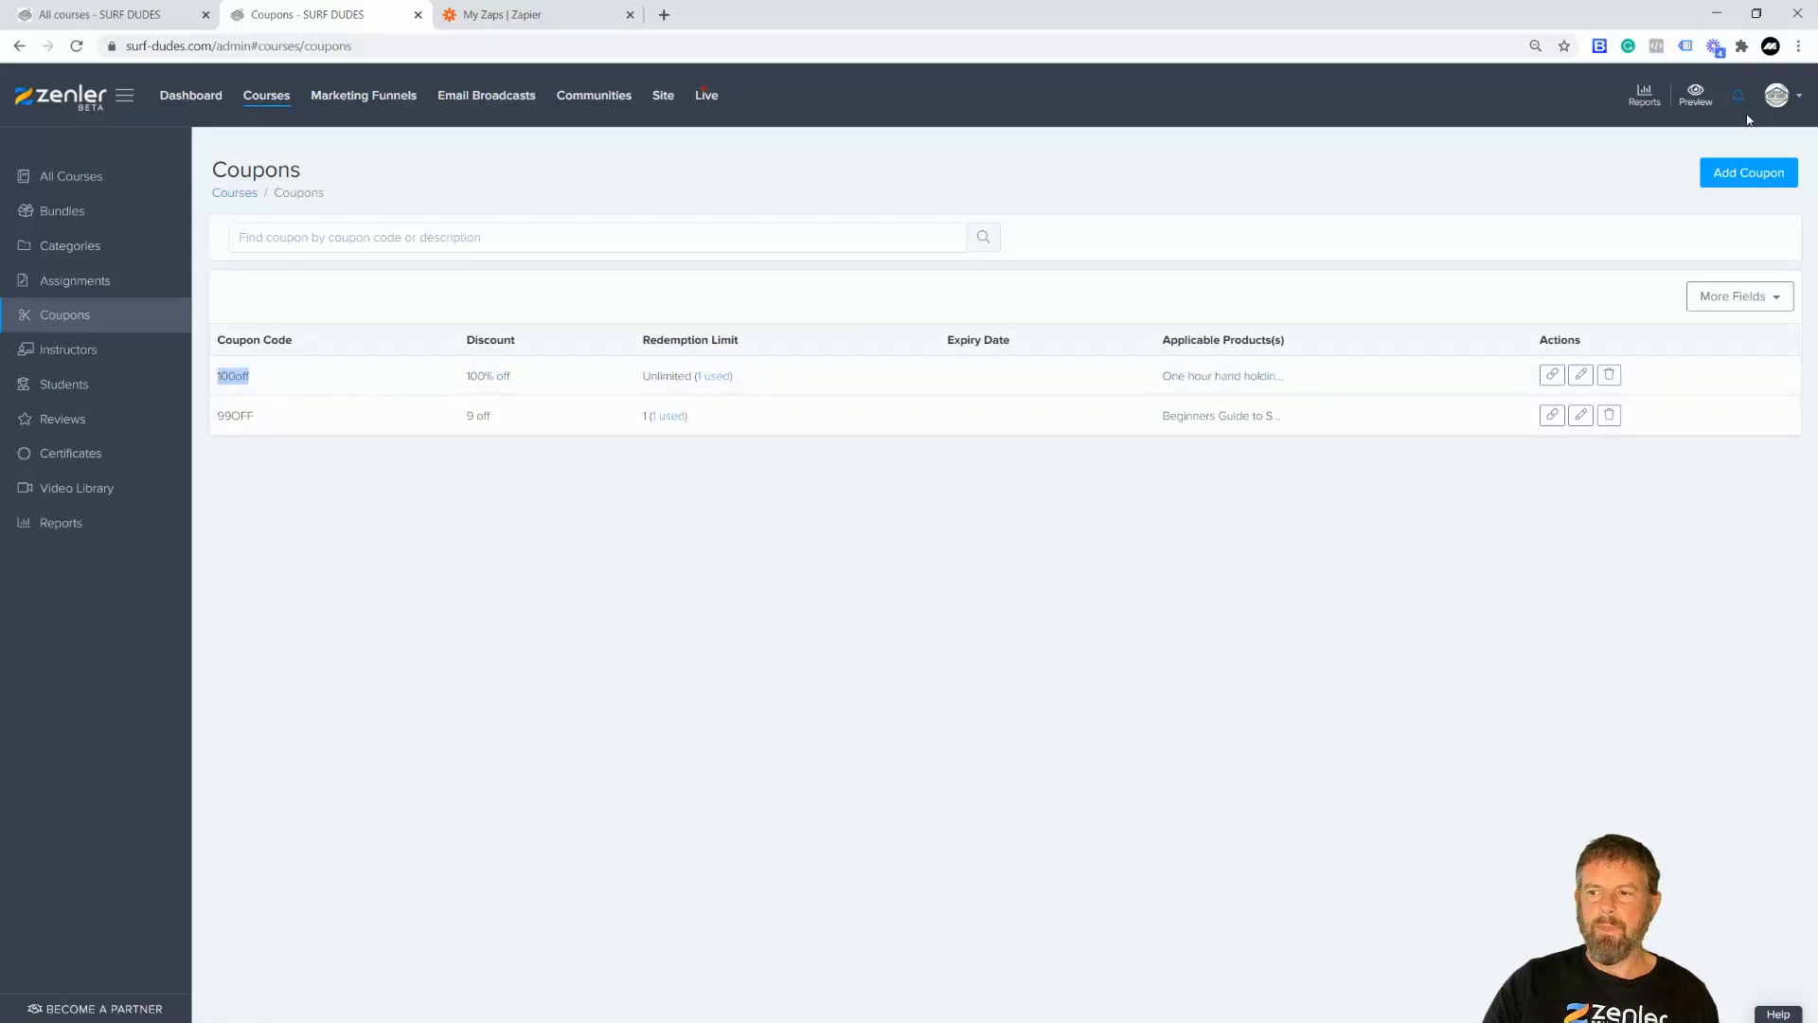
Open a new incognito browser window and load the surf-dudes.com home page
{"action": "left_click", "coordinate": [1797, 50]}
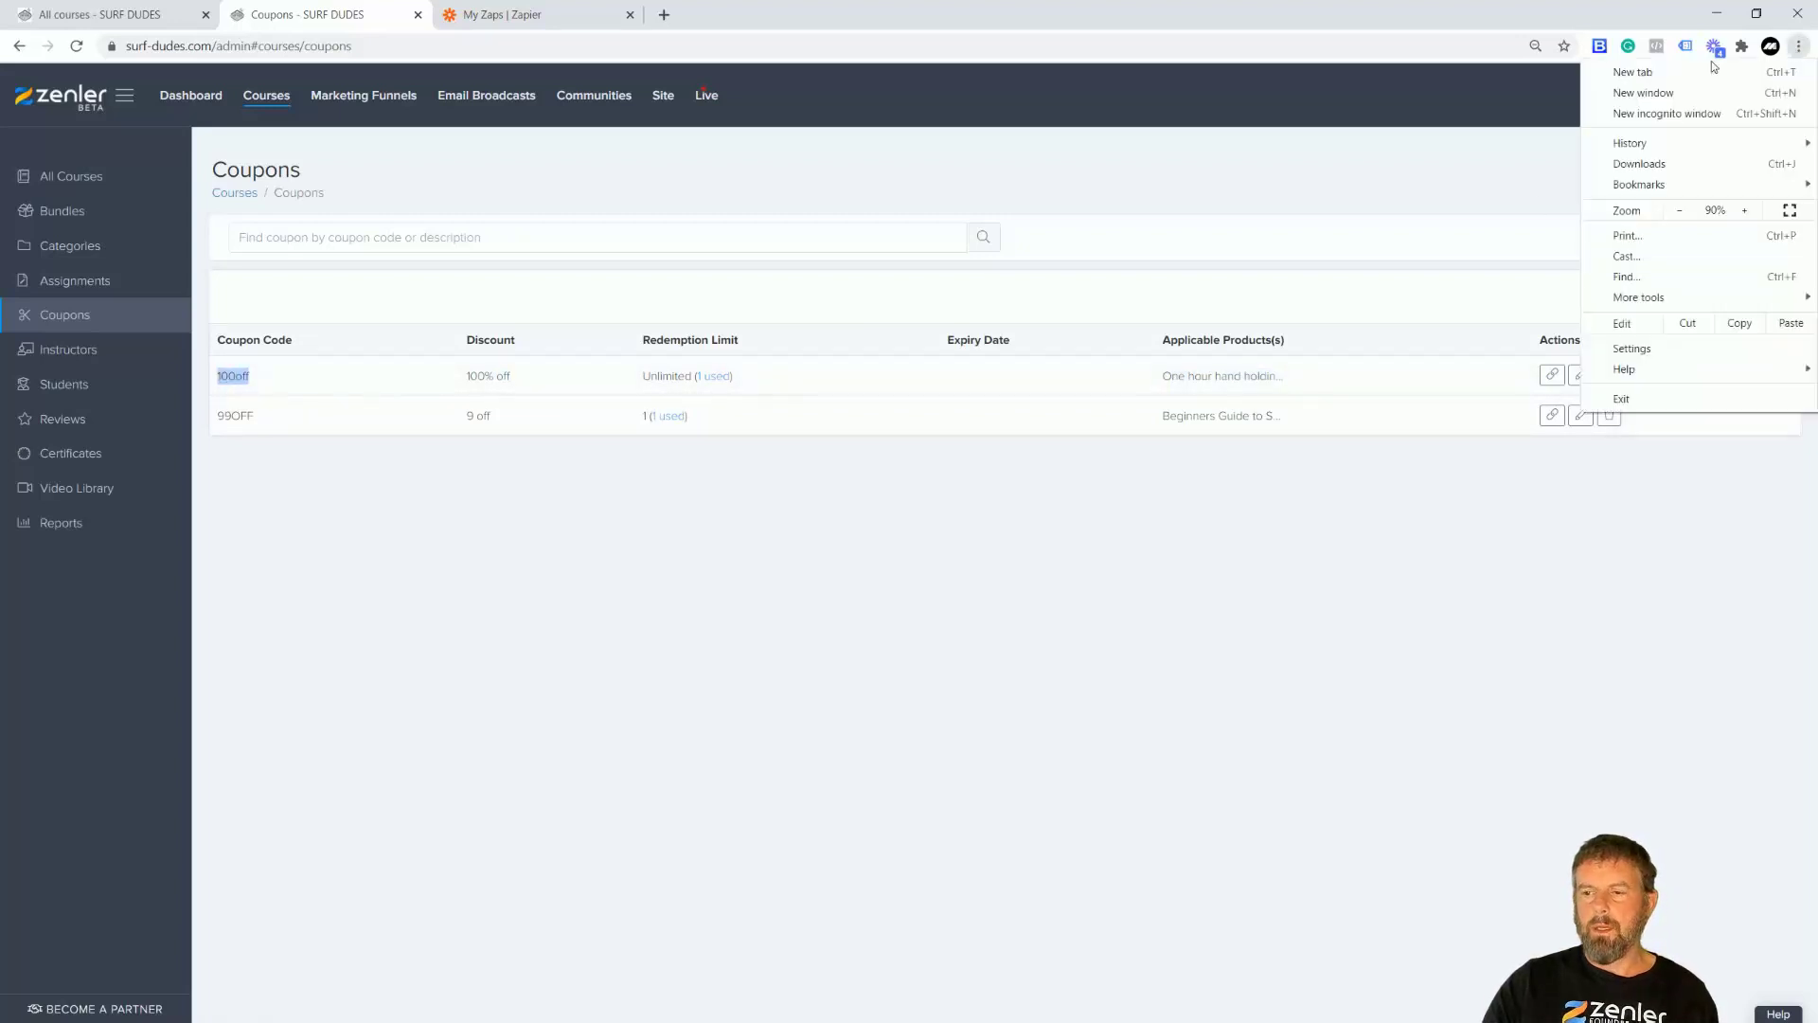
{"action": "left_click", "coordinate": [1626, 115]}
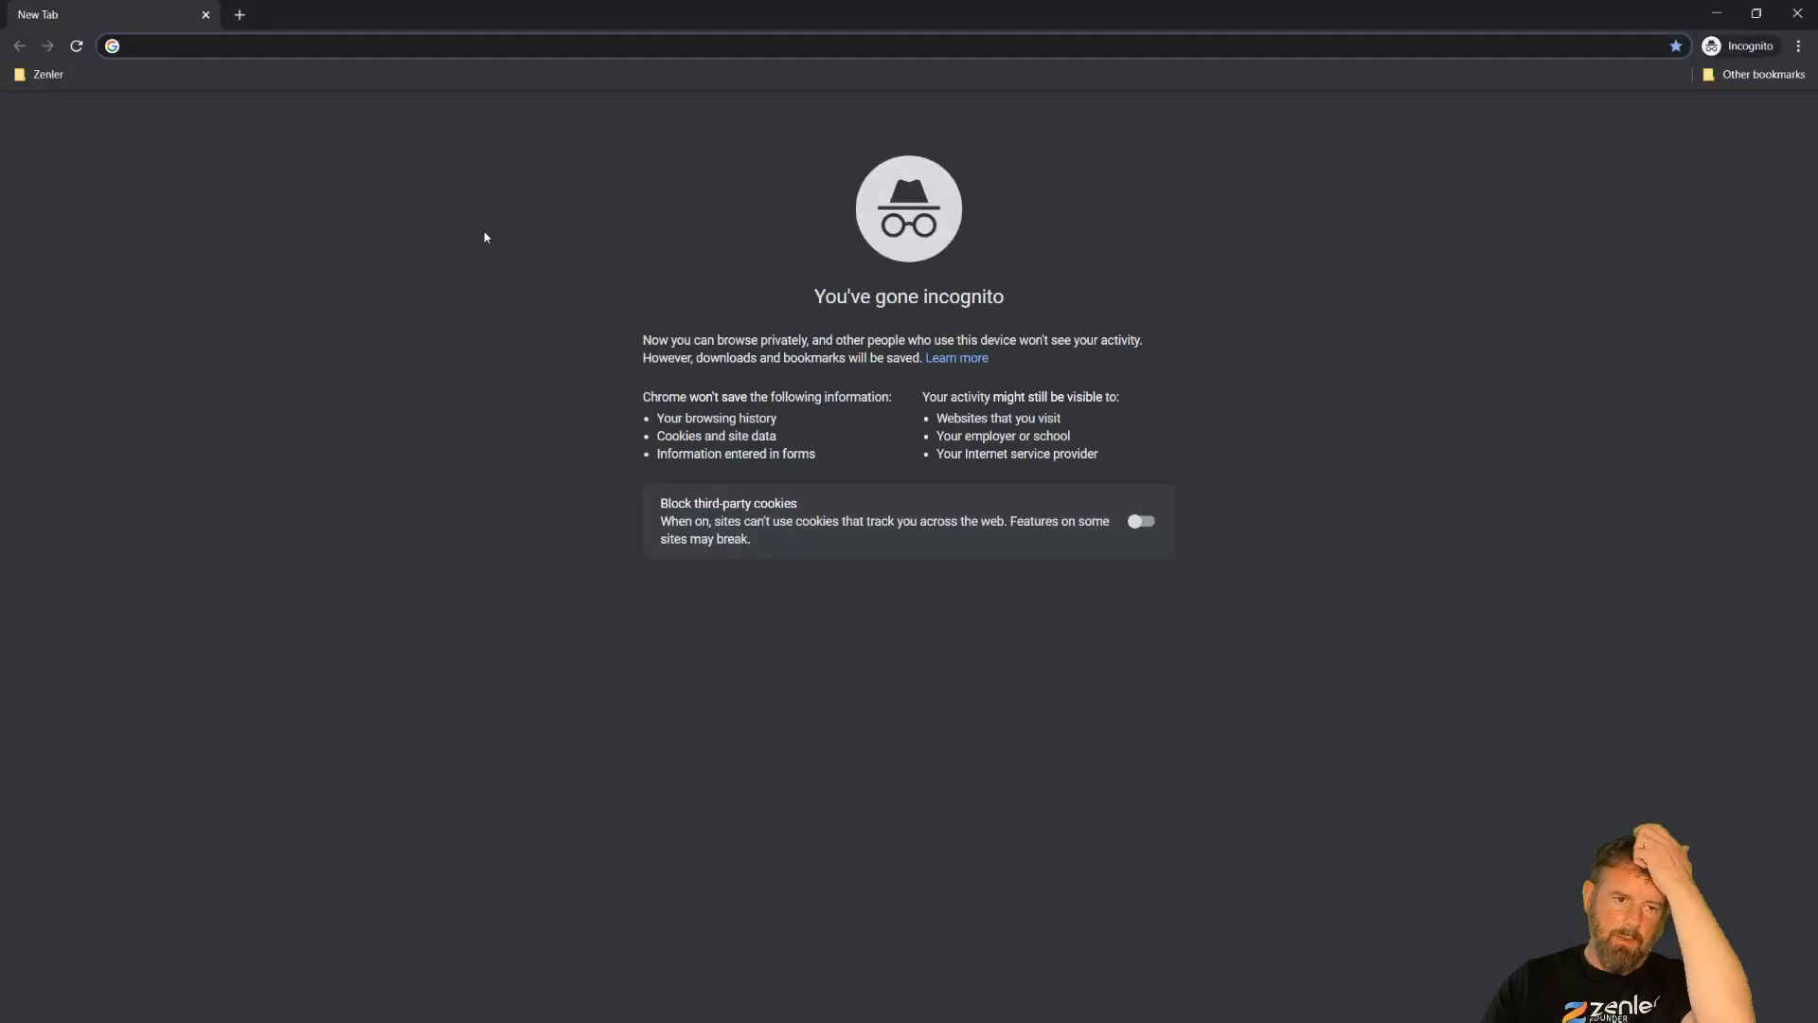
{"action": "type", "text": "surf-dudes.com"}
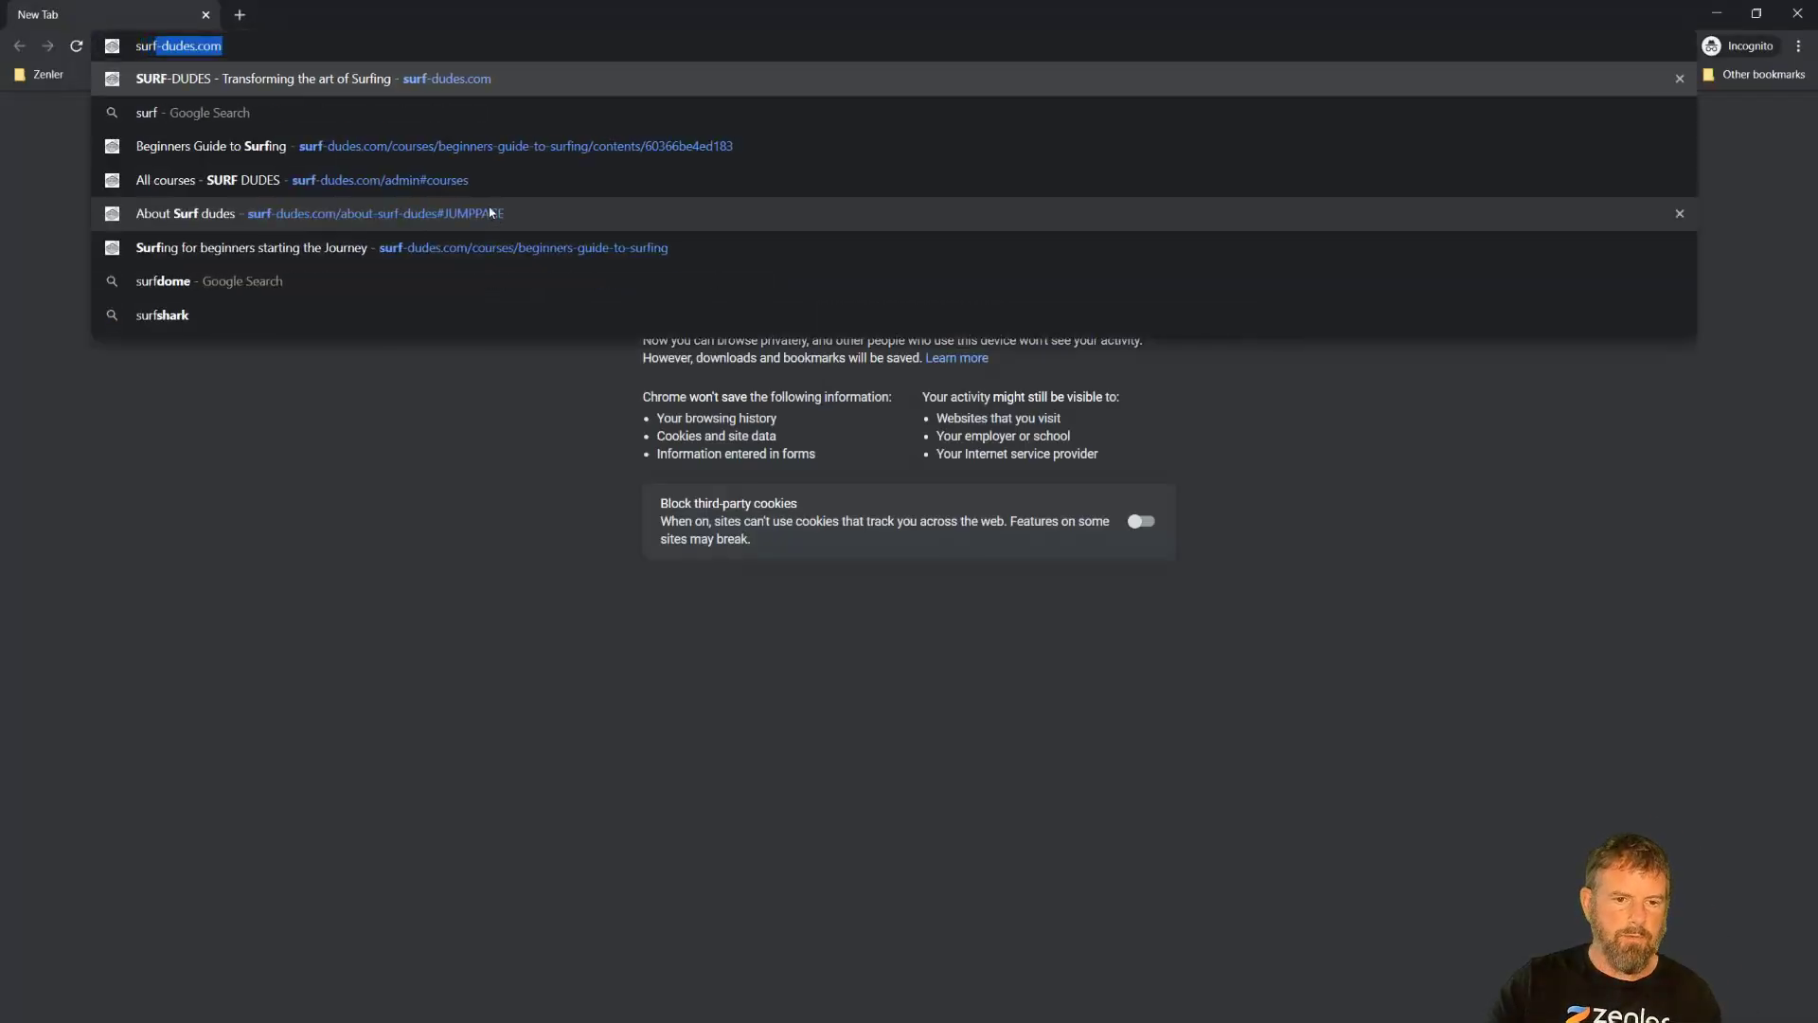
{"action": "left_click", "coordinate": [458, 82]}
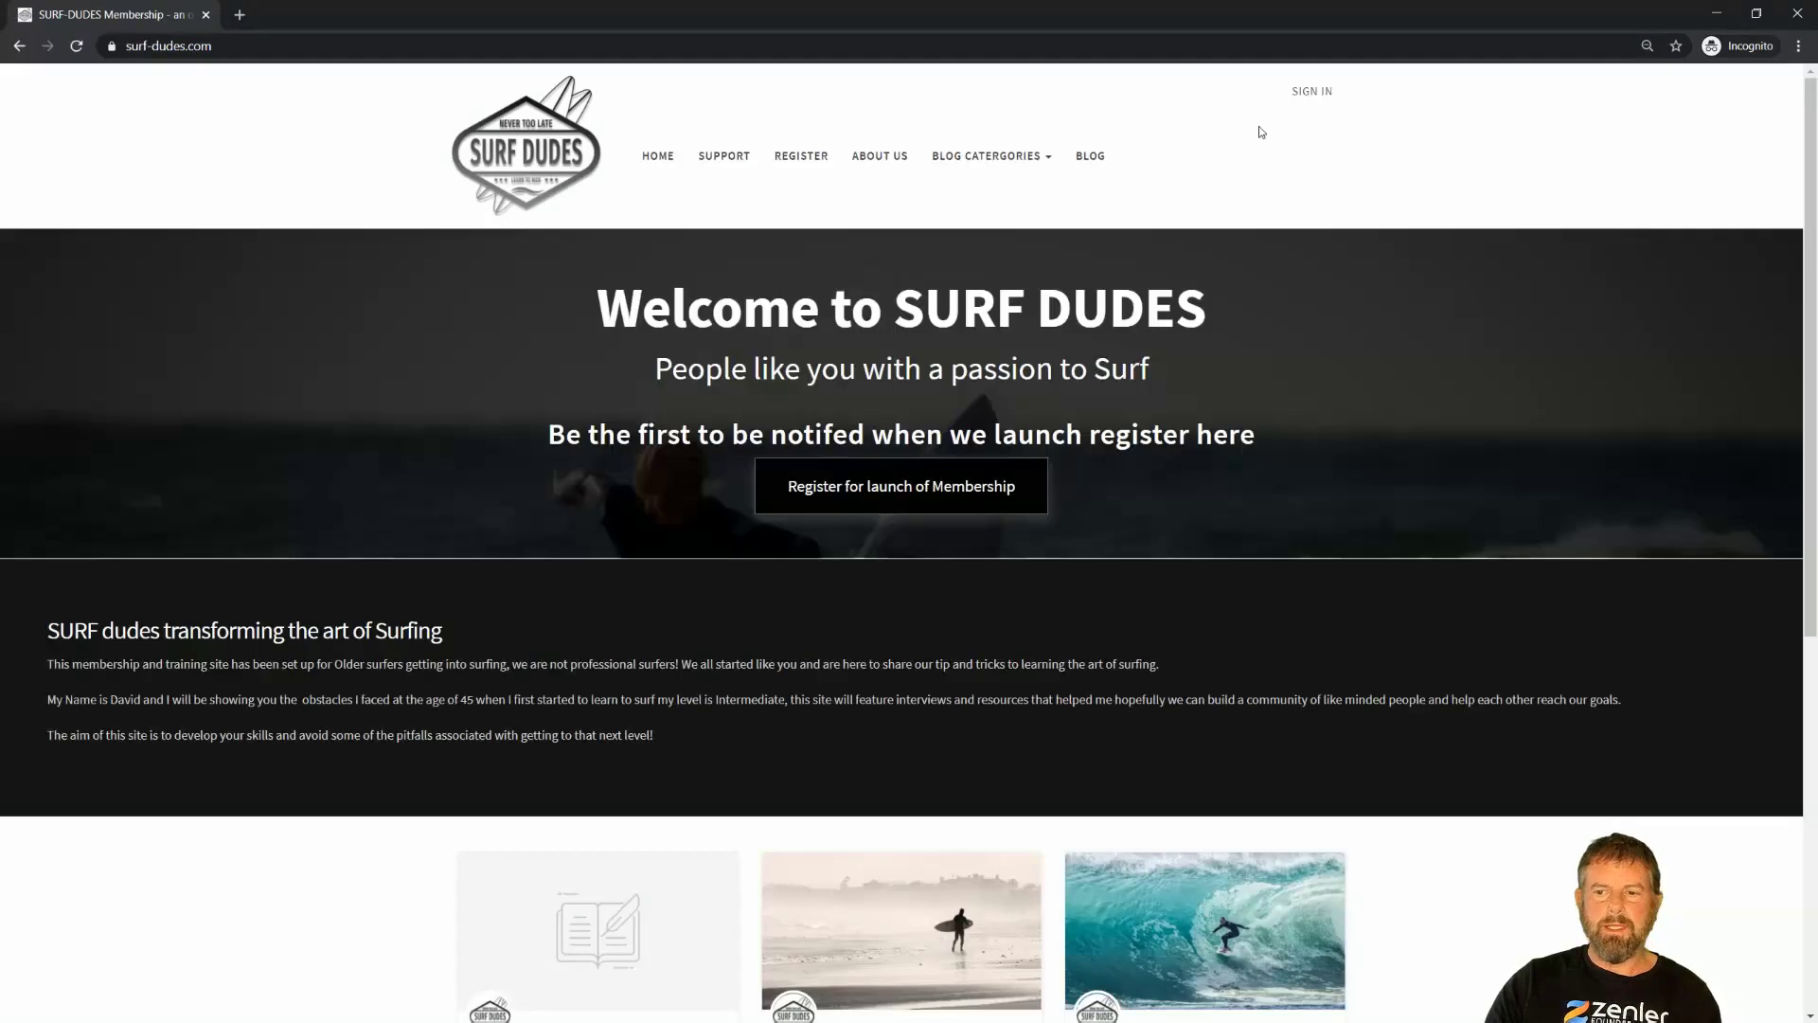
Sign in to the SURF DUDES site with the student's email address and account password
{"action": "left_click", "coordinate": [1304, 95]}
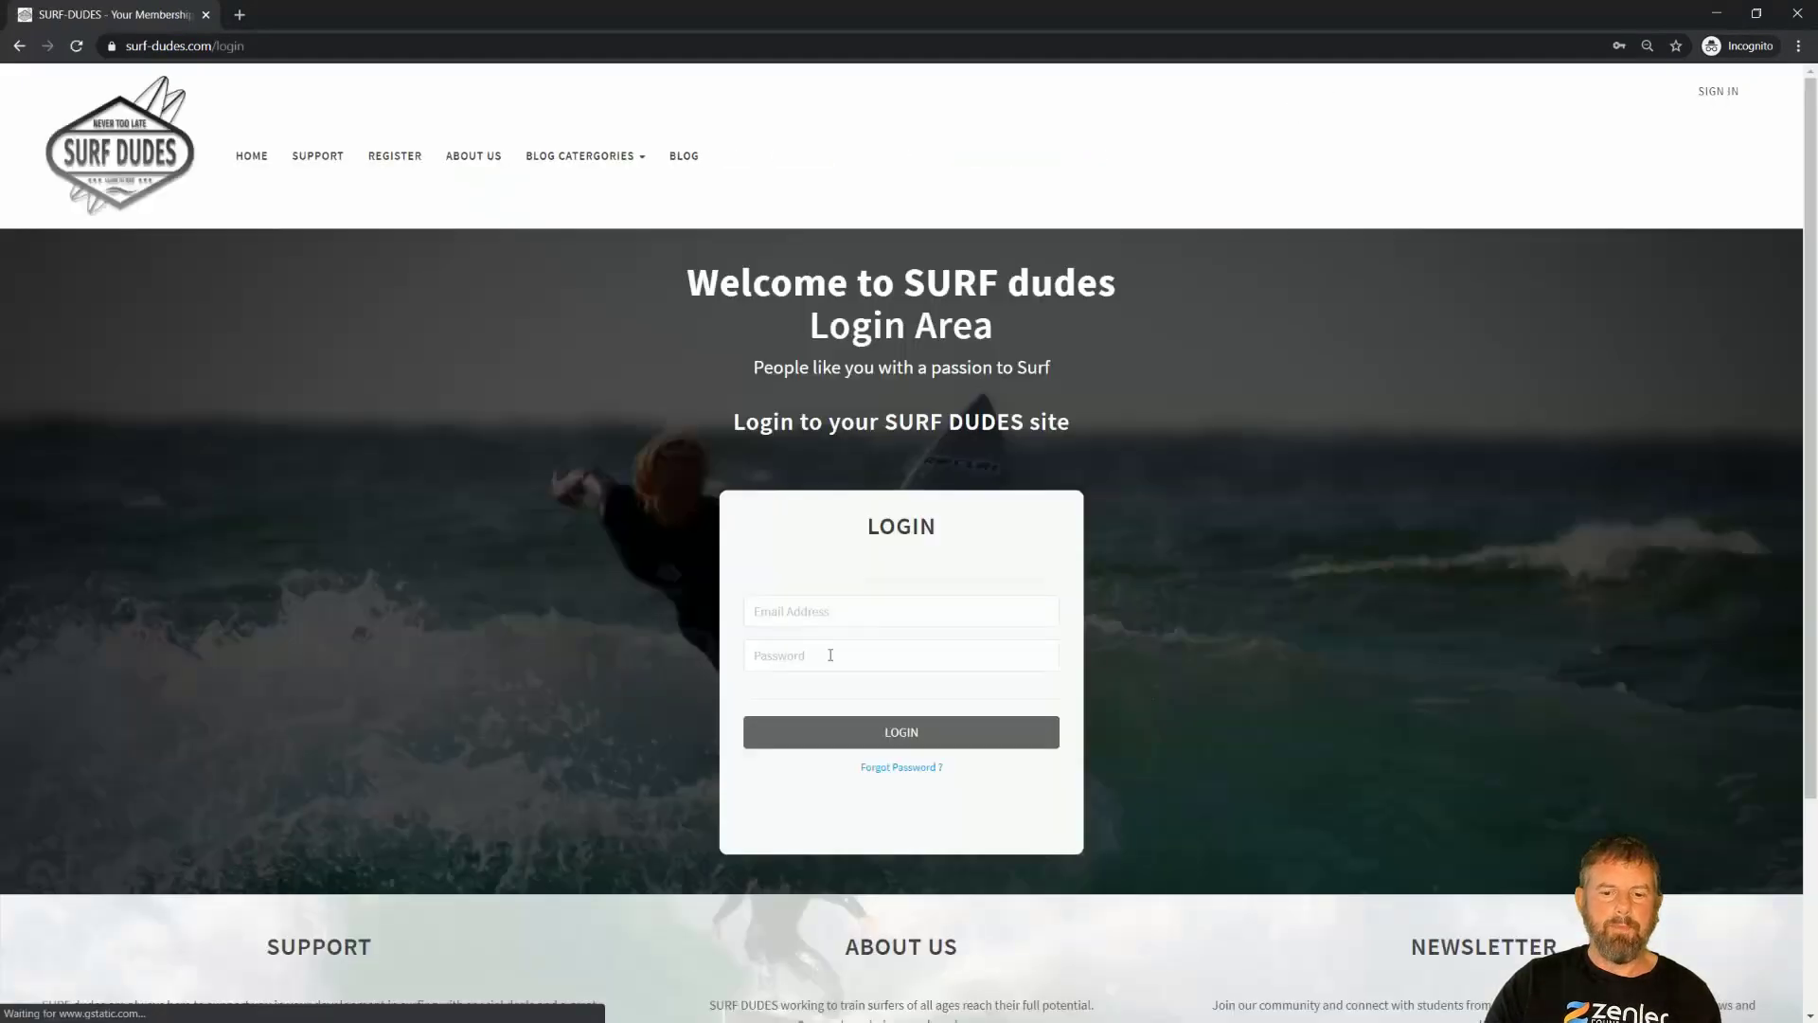
{"action": "left_click", "coordinate": [785, 616]}
{"action": "type", "text": "dne"}
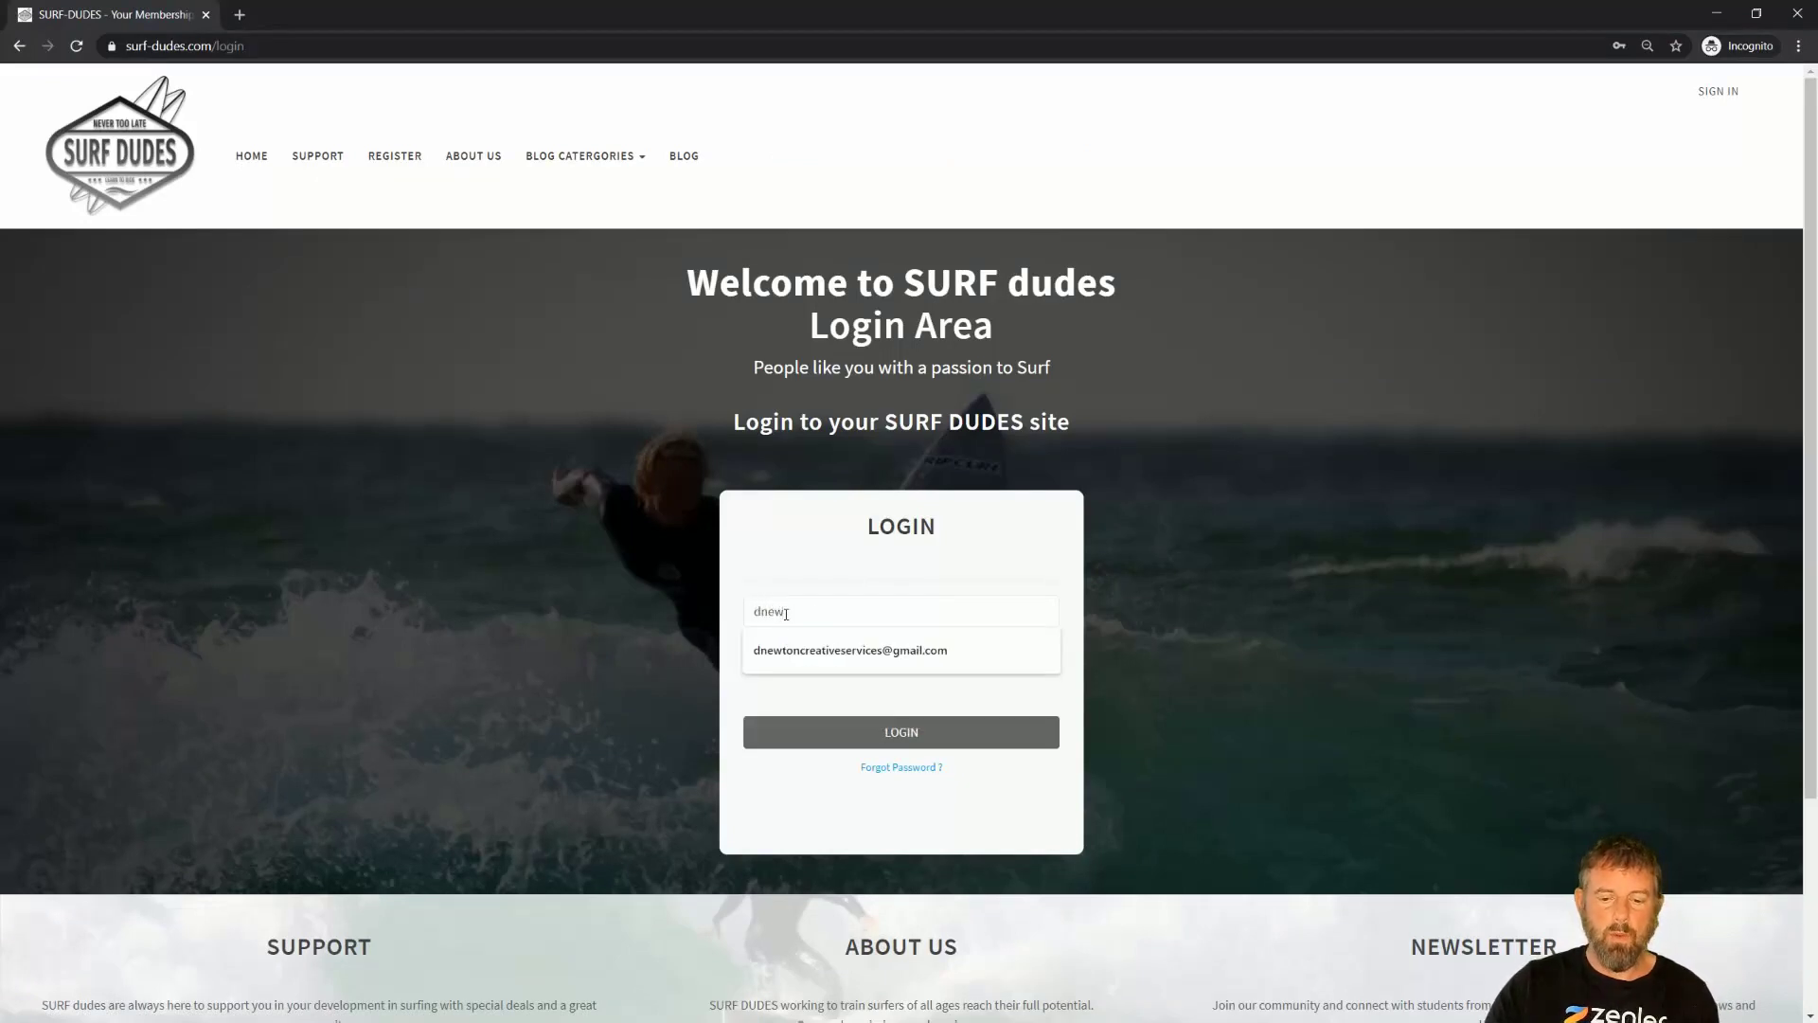
{"action": "type", "text": "w"}
{"action": "left_click", "coordinate": [799, 651]}
{"action": "left_click", "coordinate": [799, 654]}
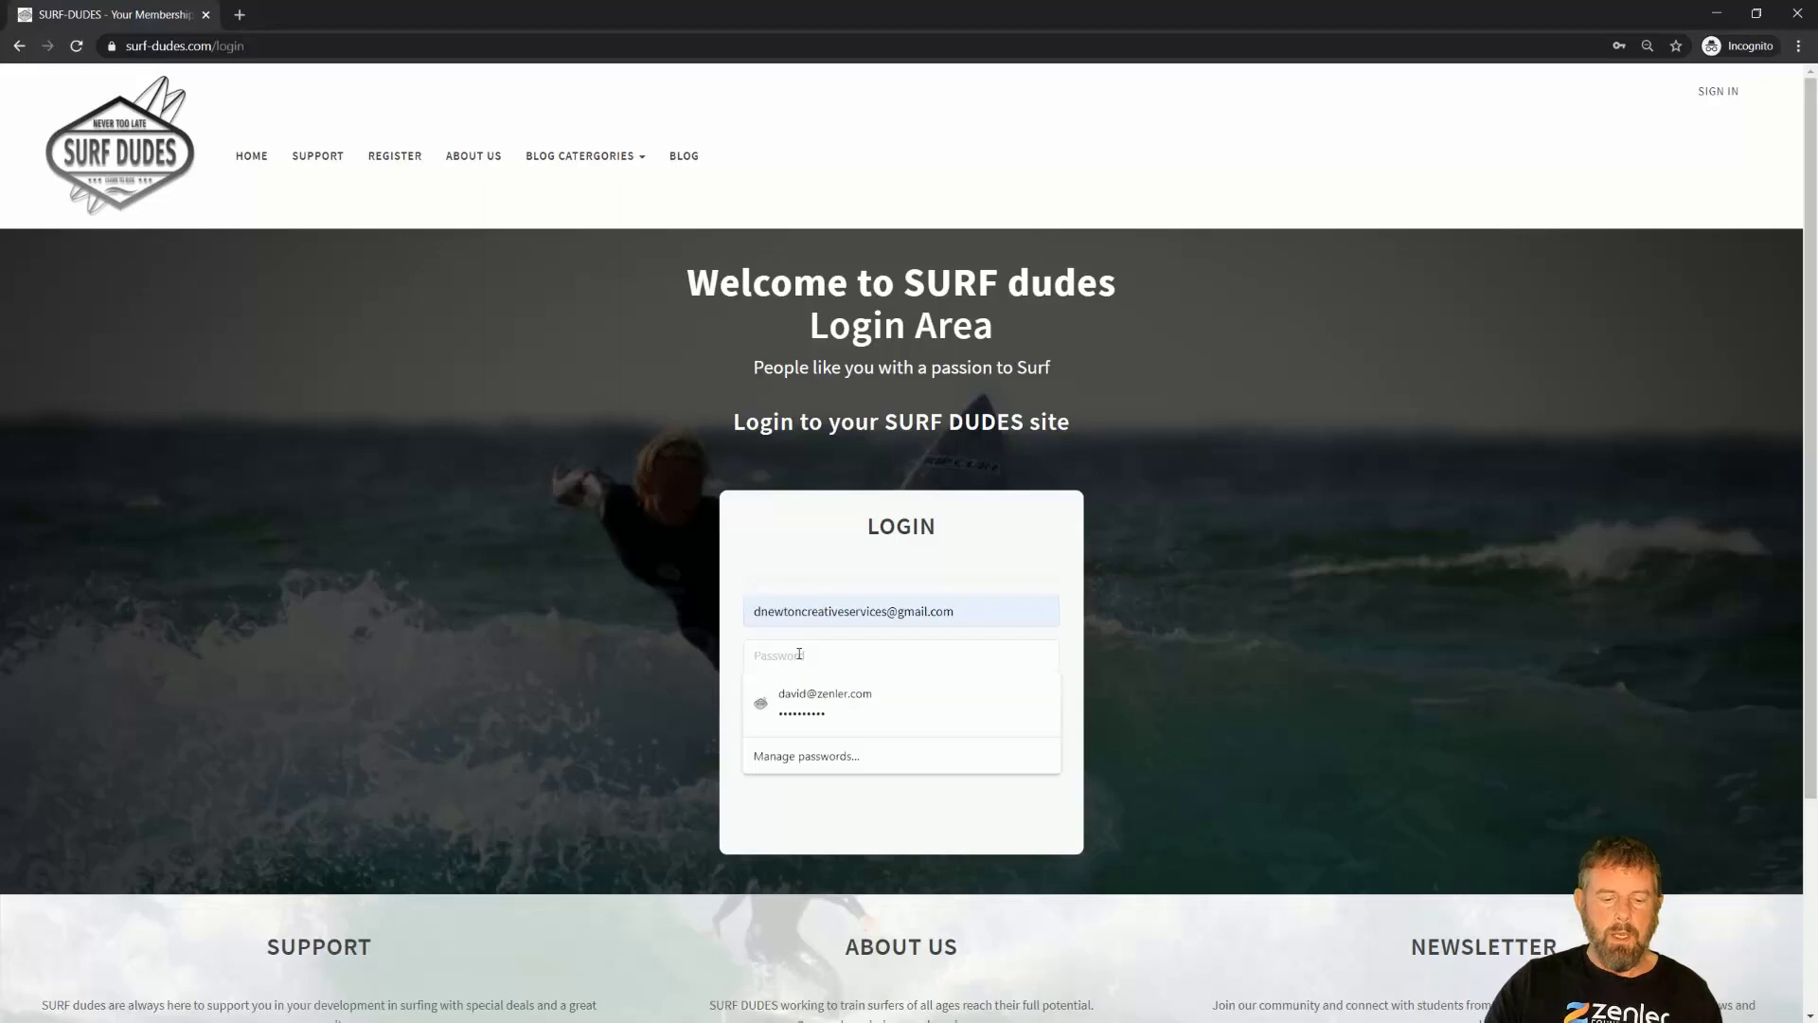
{"action": "type", "text": "•"}
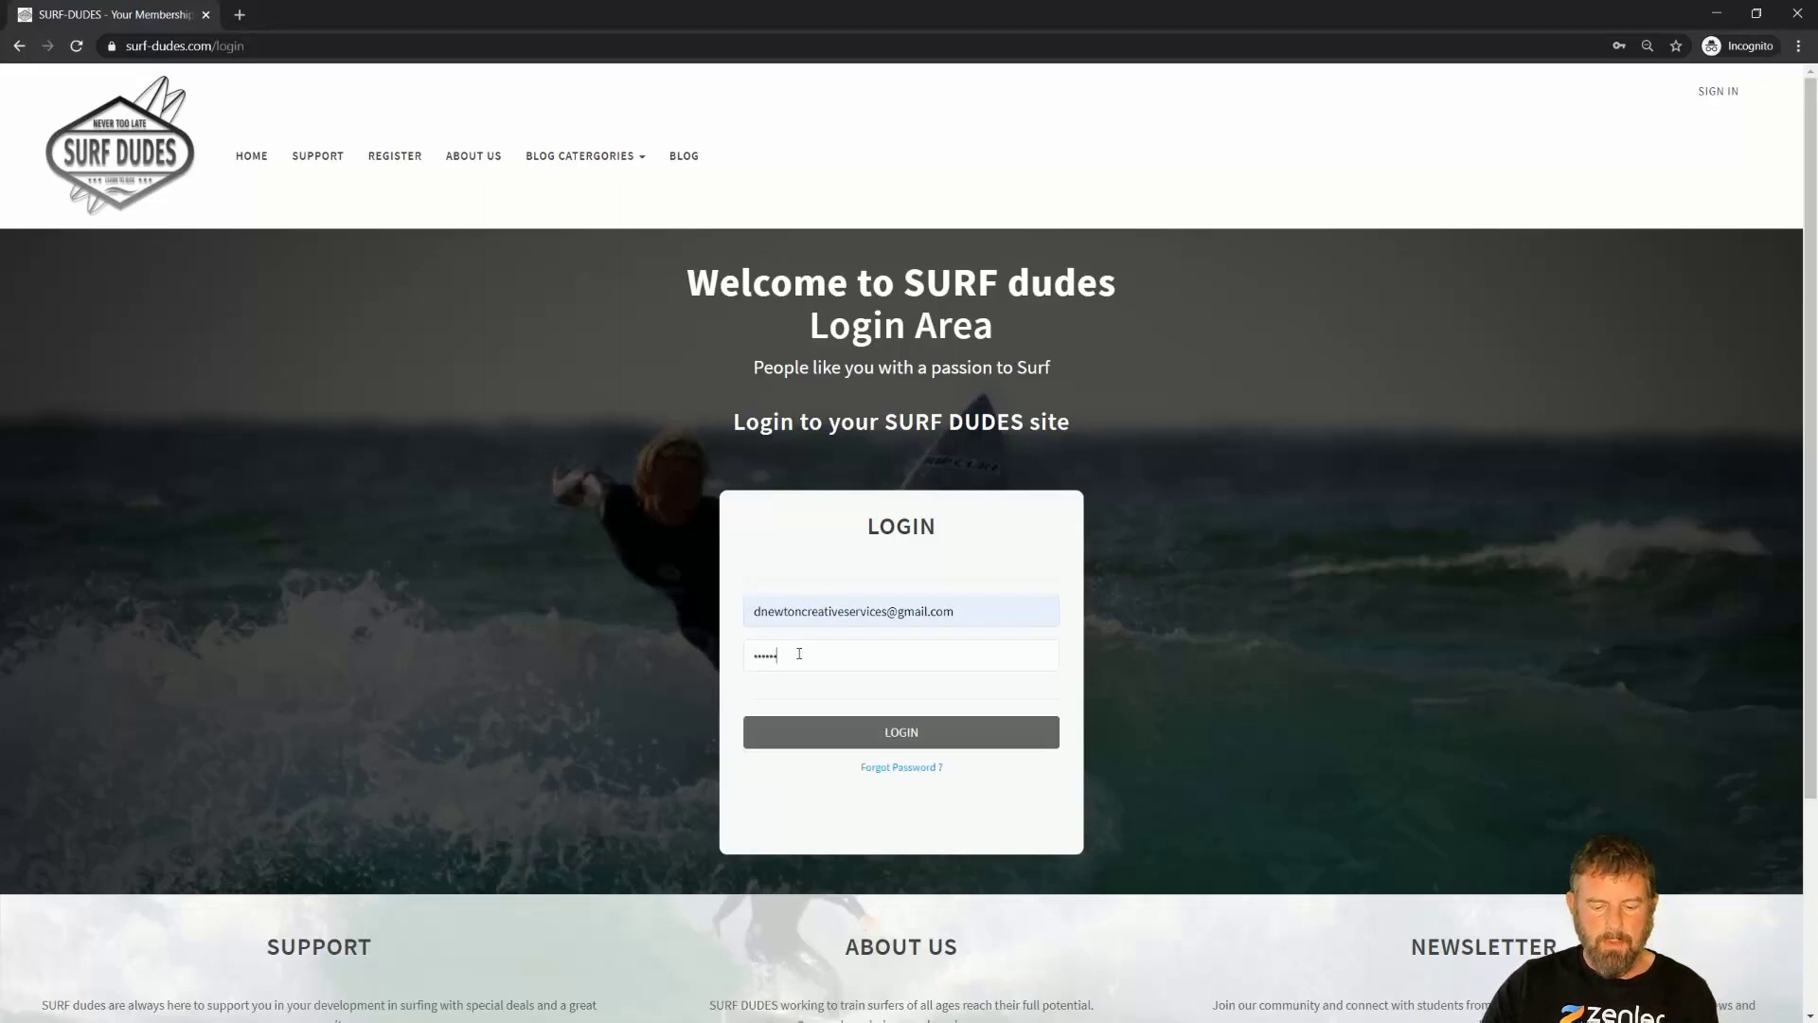
{"action": "left_click", "coordinate": [902, 732]}
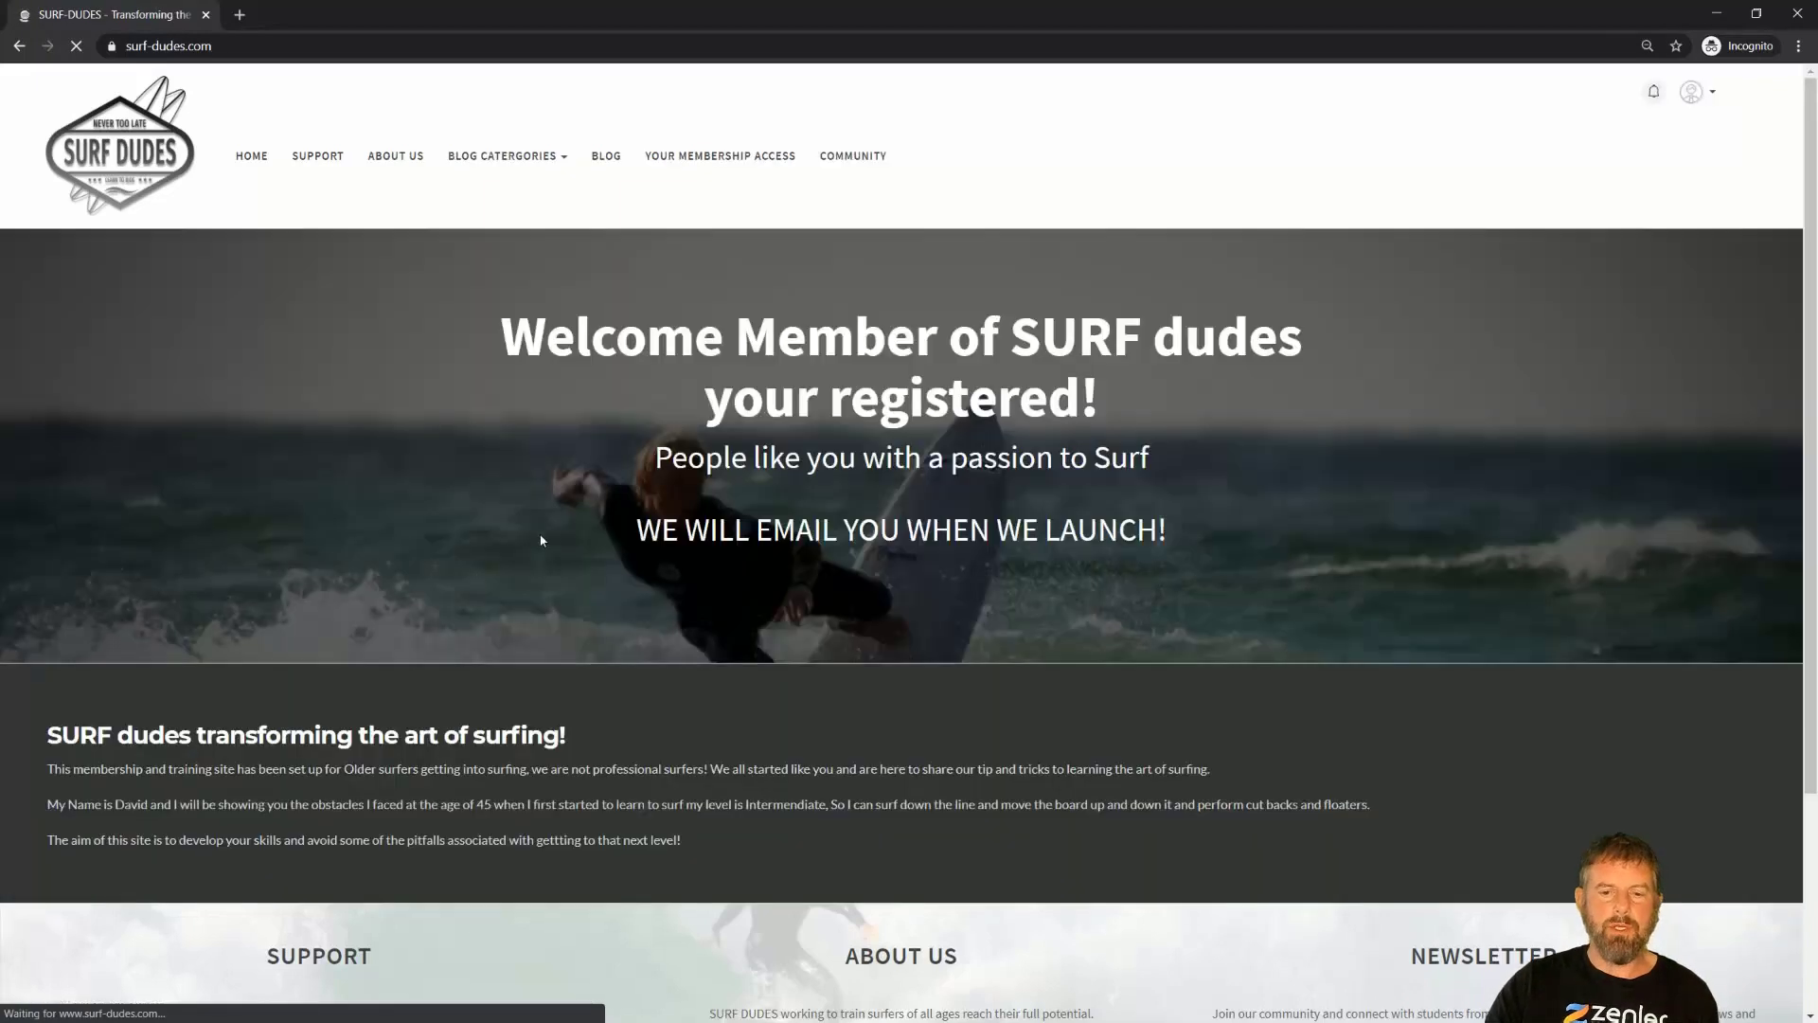
Open the student's membership access page and look through the courses listed there
{"action": "left_click", "coordinate": [730, 167]}
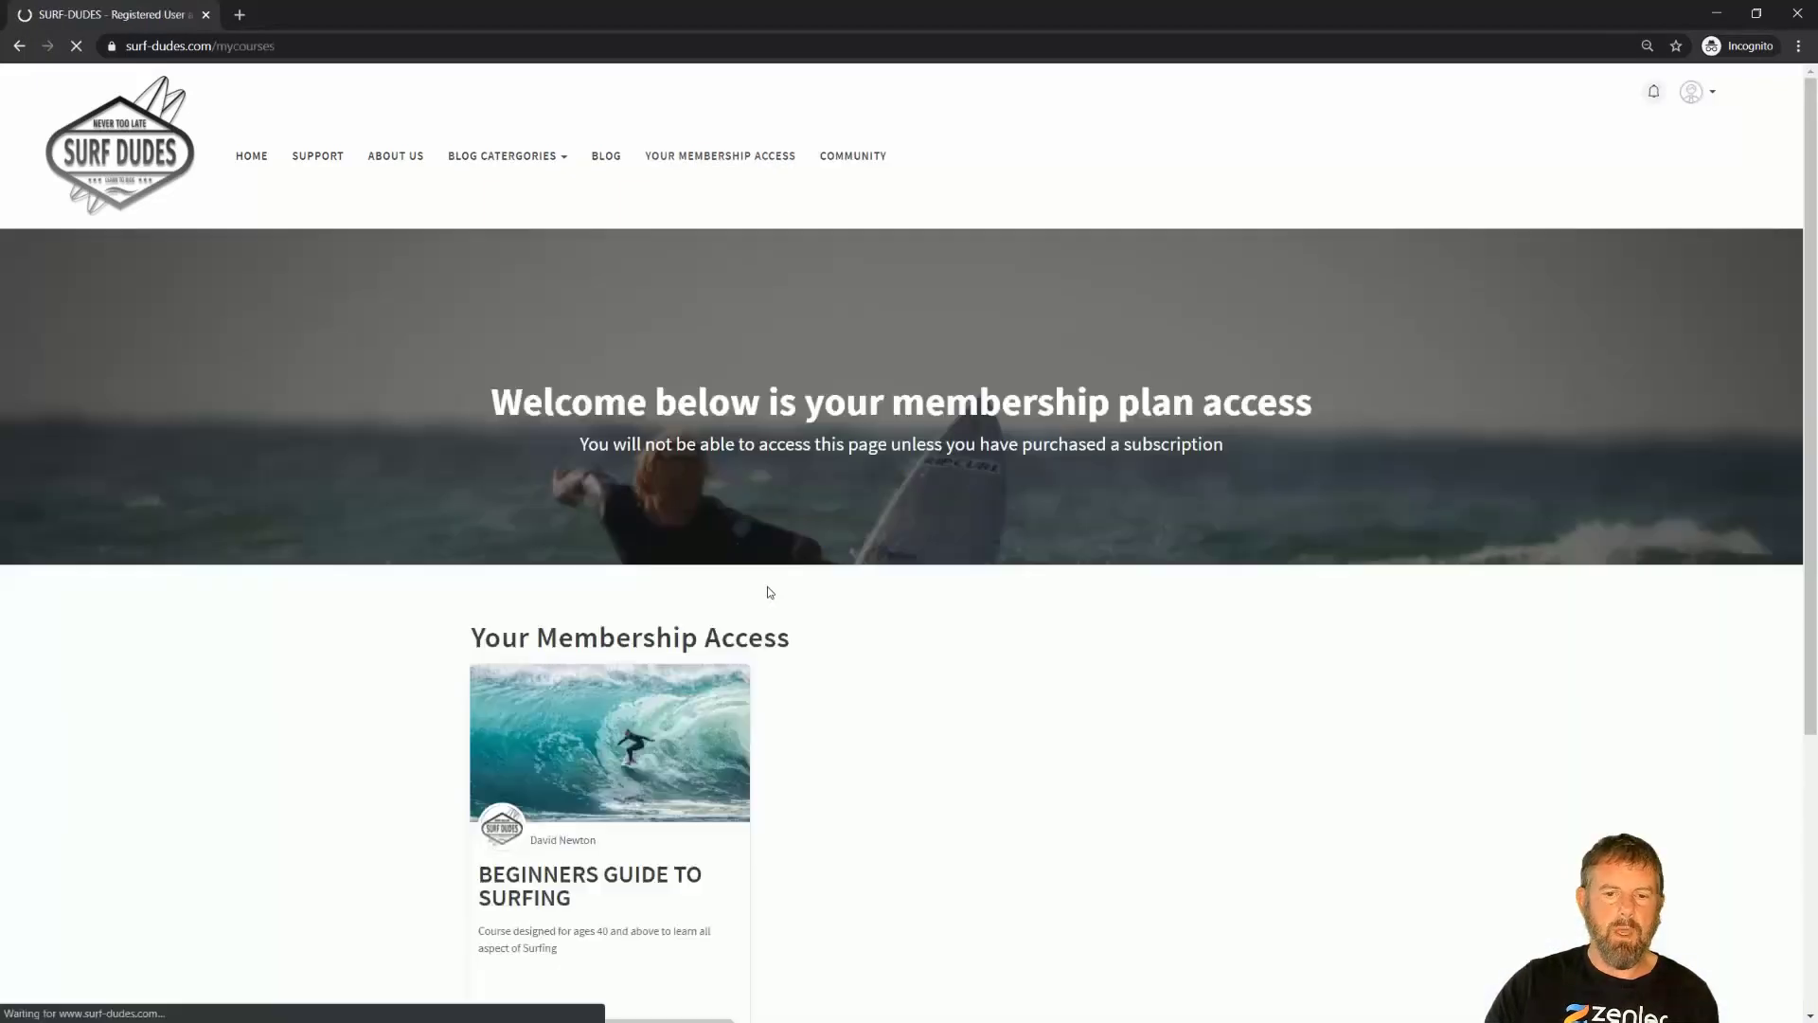
{"action": "scroll", "coordinate": [788, 625], "scroll_direction": "down", "scroll_amount": 3}
{"action": "scroll", "coordinate": [1120, 625], "scroll_direction": "up", "scroll_amount": 3}
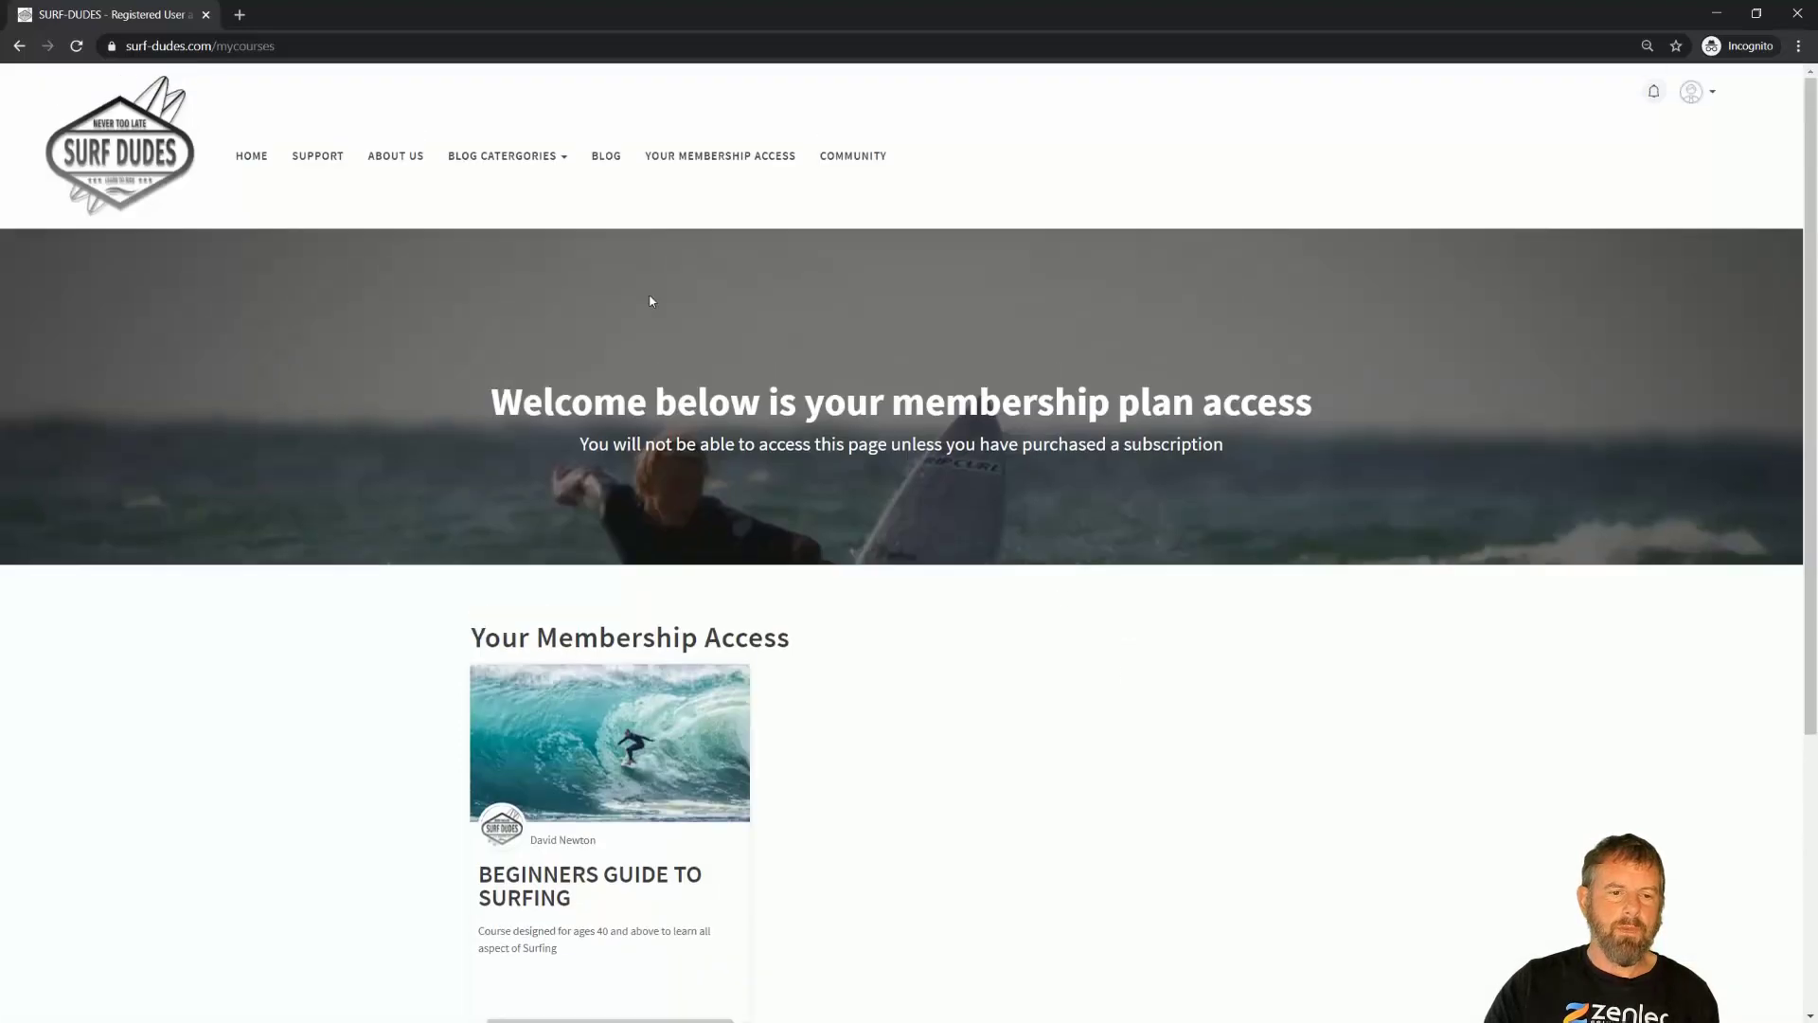
Open the One hour hand holding course from the SURF DUDES home page and start the checkout for its £120 personal session
{"action": "left_click", "coordinate": [249, 162]}
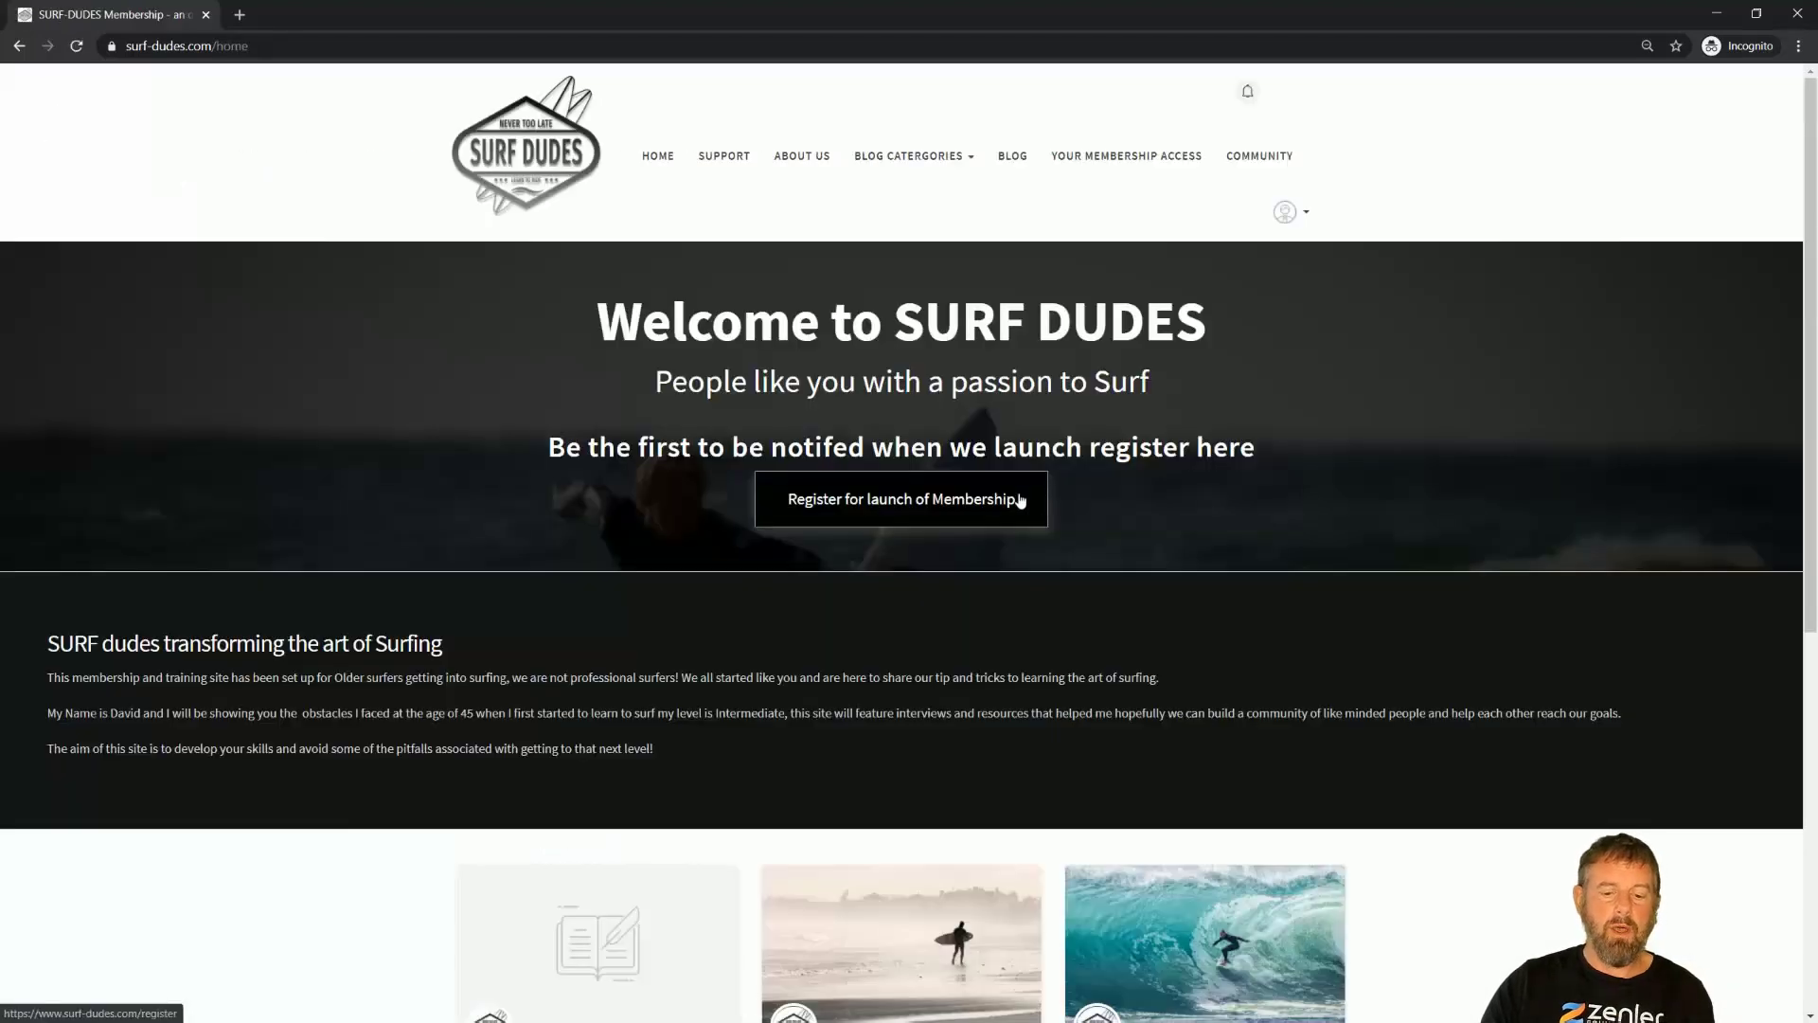
{"action": "scroll", "coordinate": [924, 499], "scroll_direction": "down", "scroll_amount": 5}
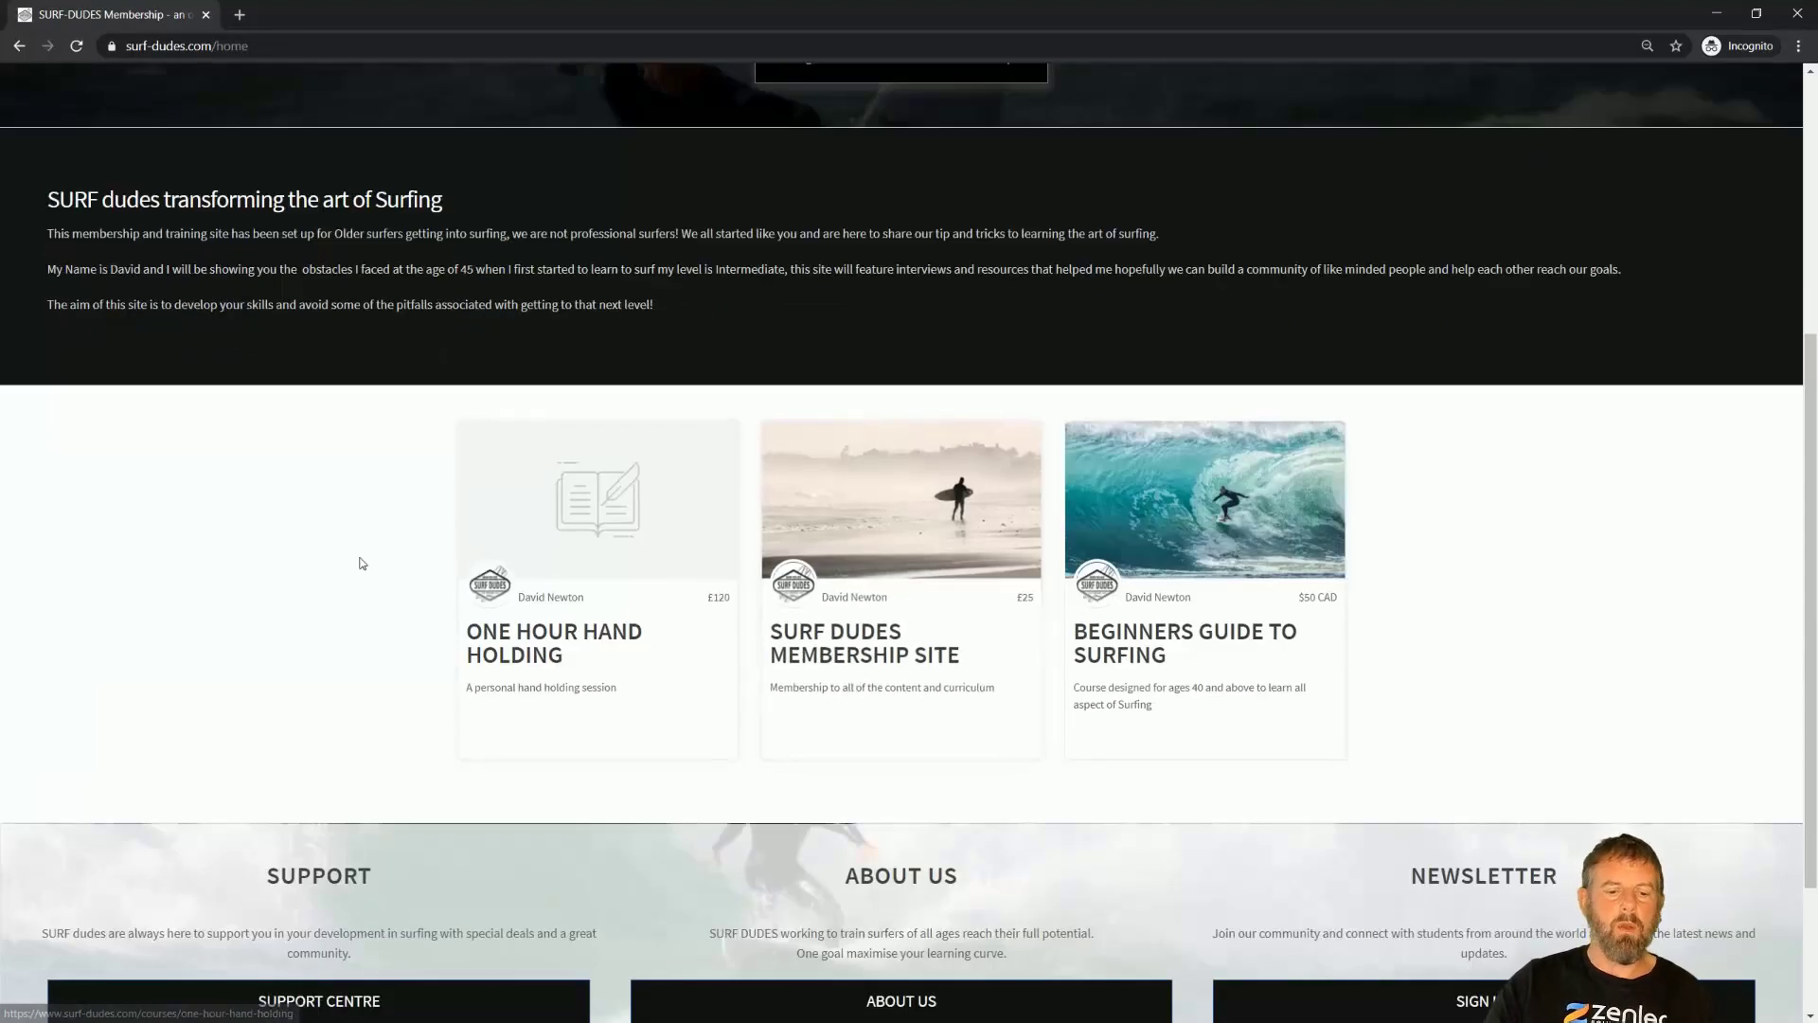
{"action": "left_click", "coordinate": [516, 644]}
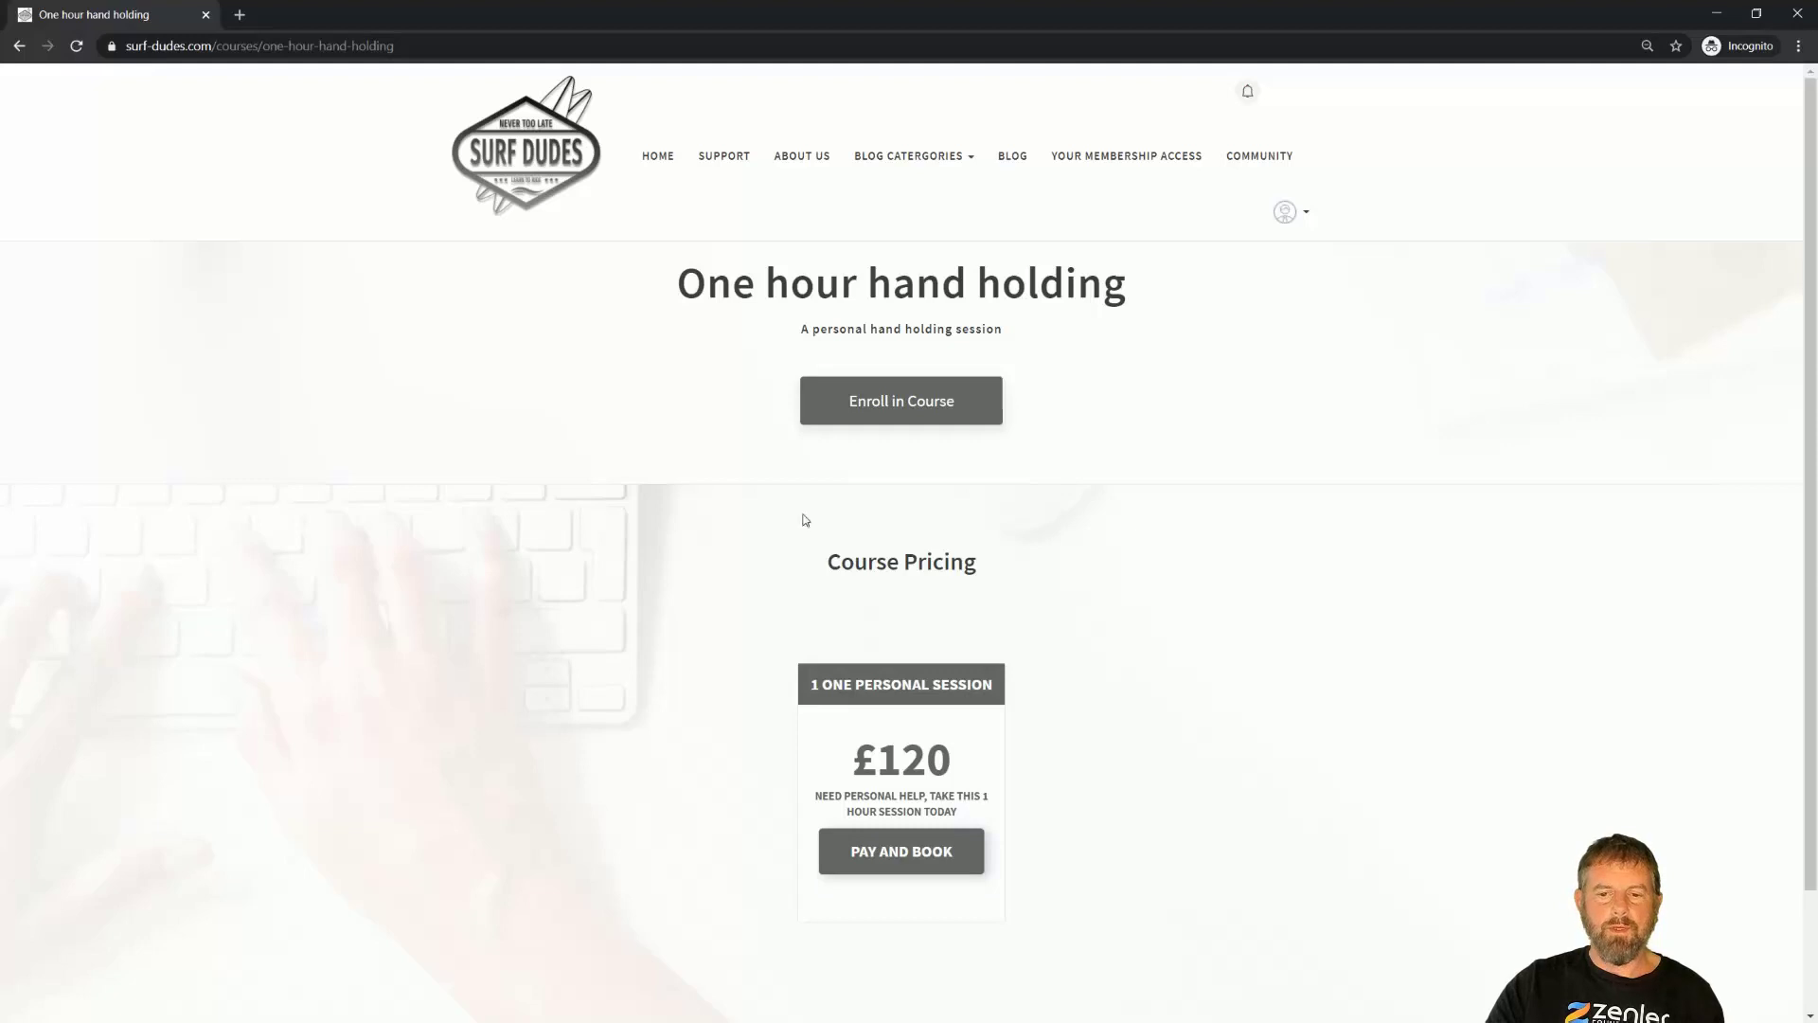
{"action": "left_click", "coordinate": [900, 857]}
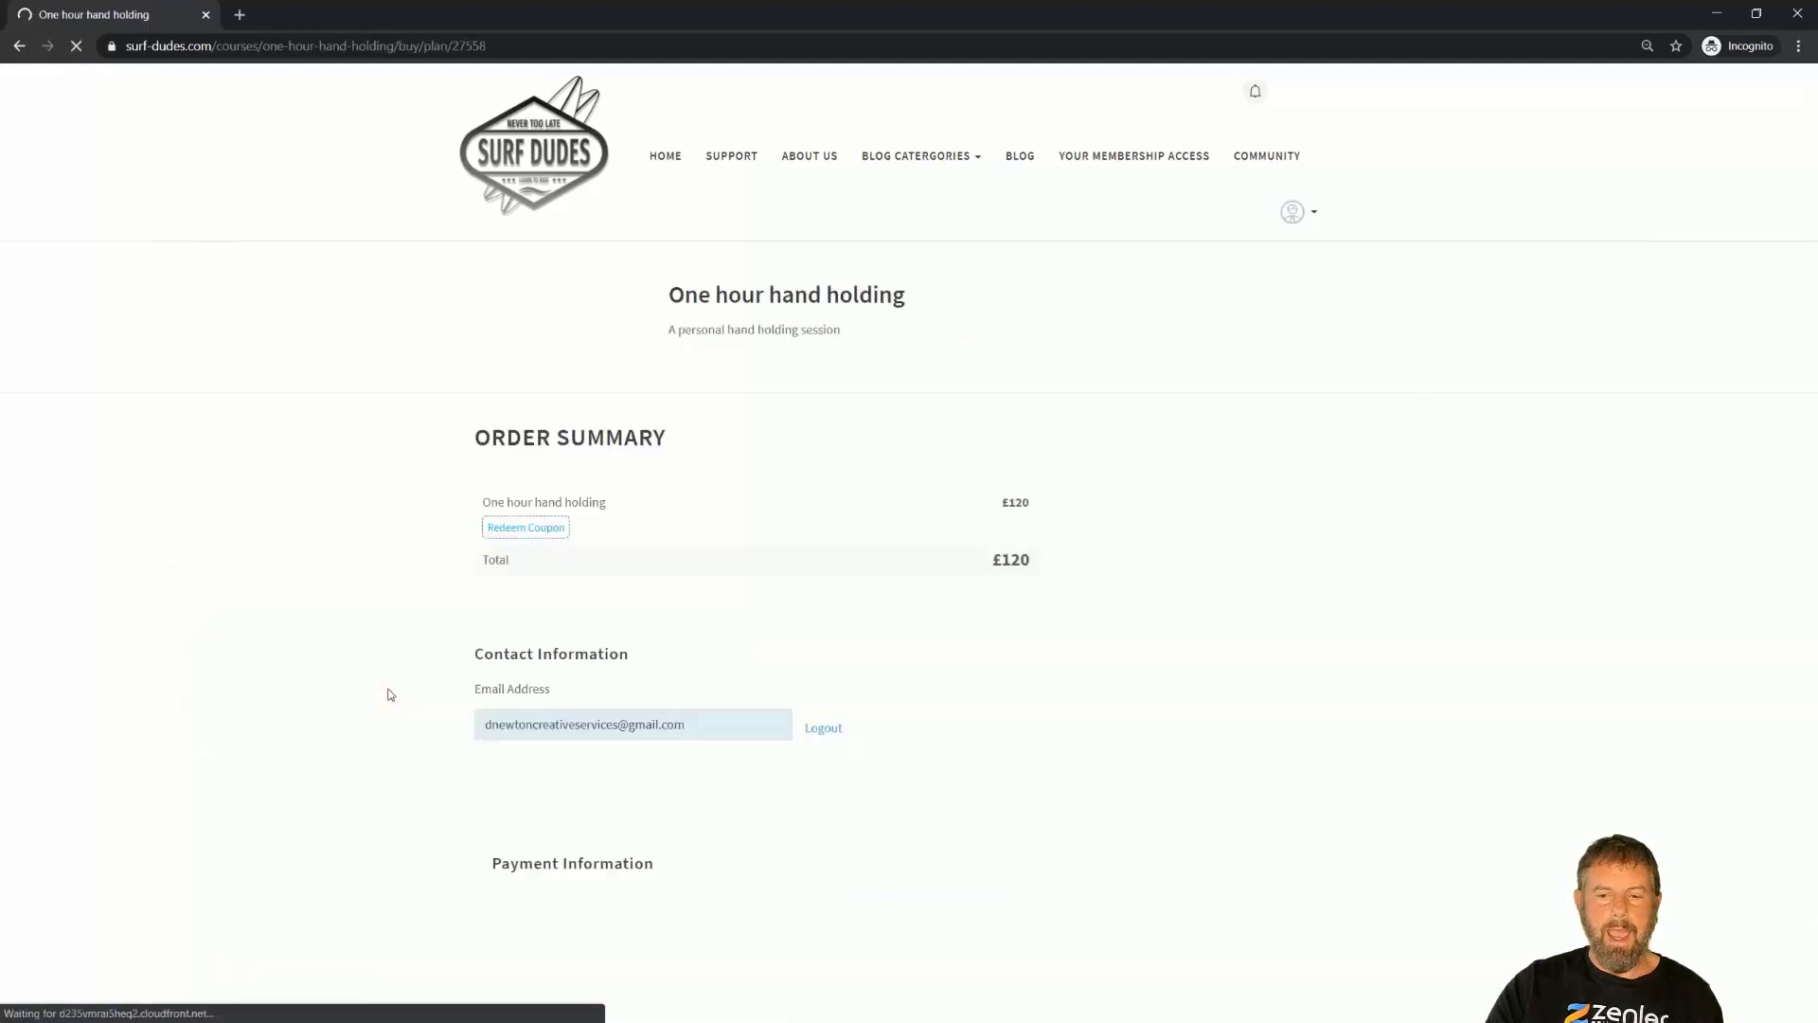
Redeem the coupon 100off on the One hour hand holding order and complete the purchase
{"action": "scroll", "coordinate": [649, 577], "scroll_direction": "down", "scroll_amount": 2}
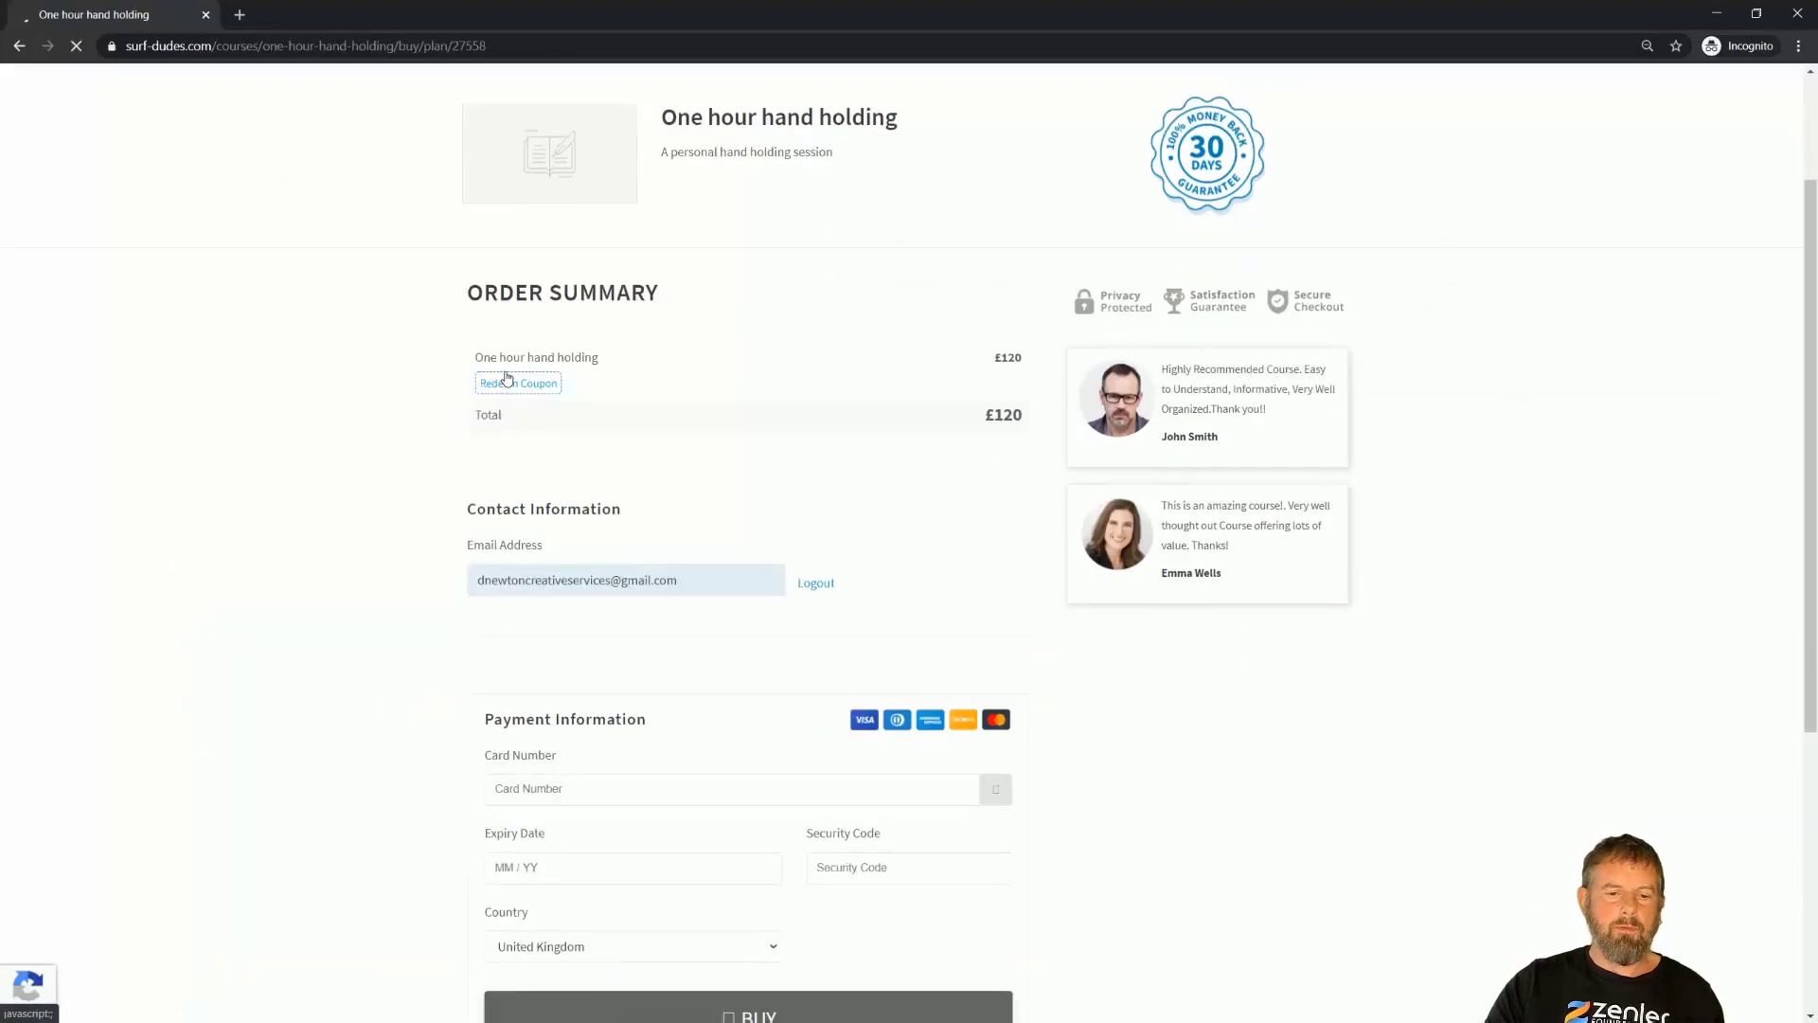
{"action": "left_click", "coordinate": [510, 385]}
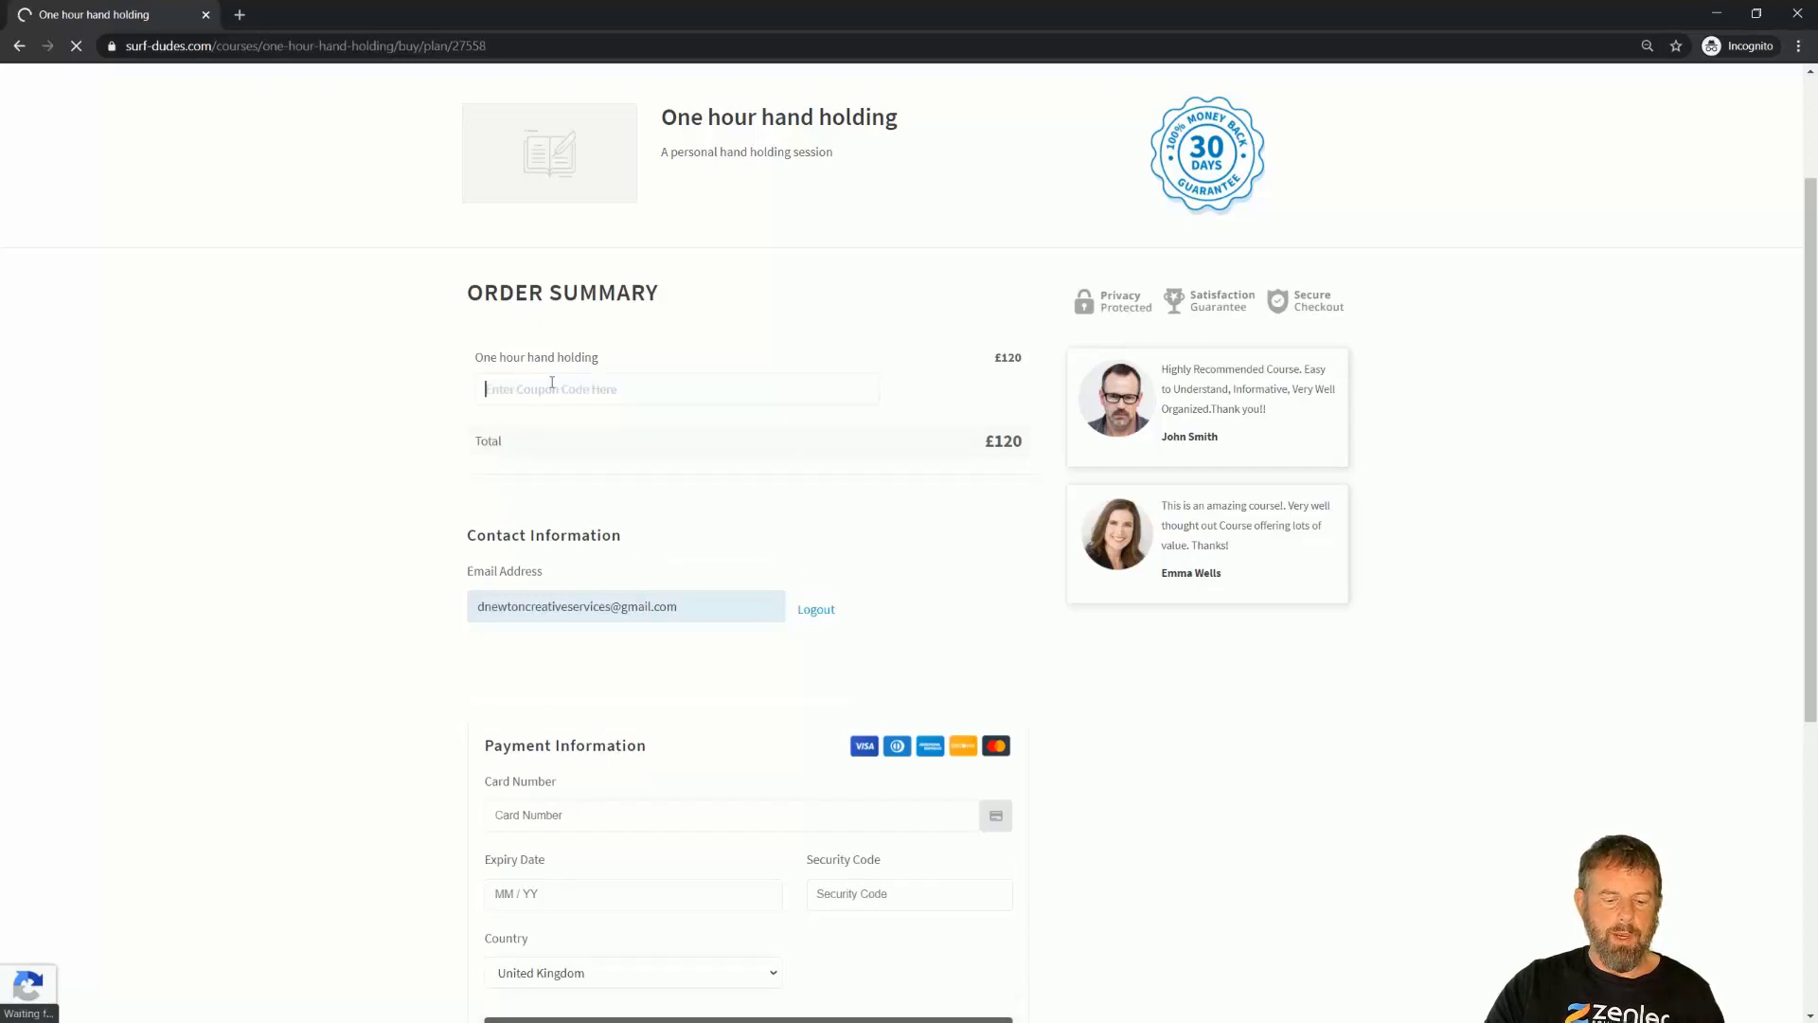
{"action": "type", "text": "100off"}
{"action": "left_click", "coordinate": [550, 430]}
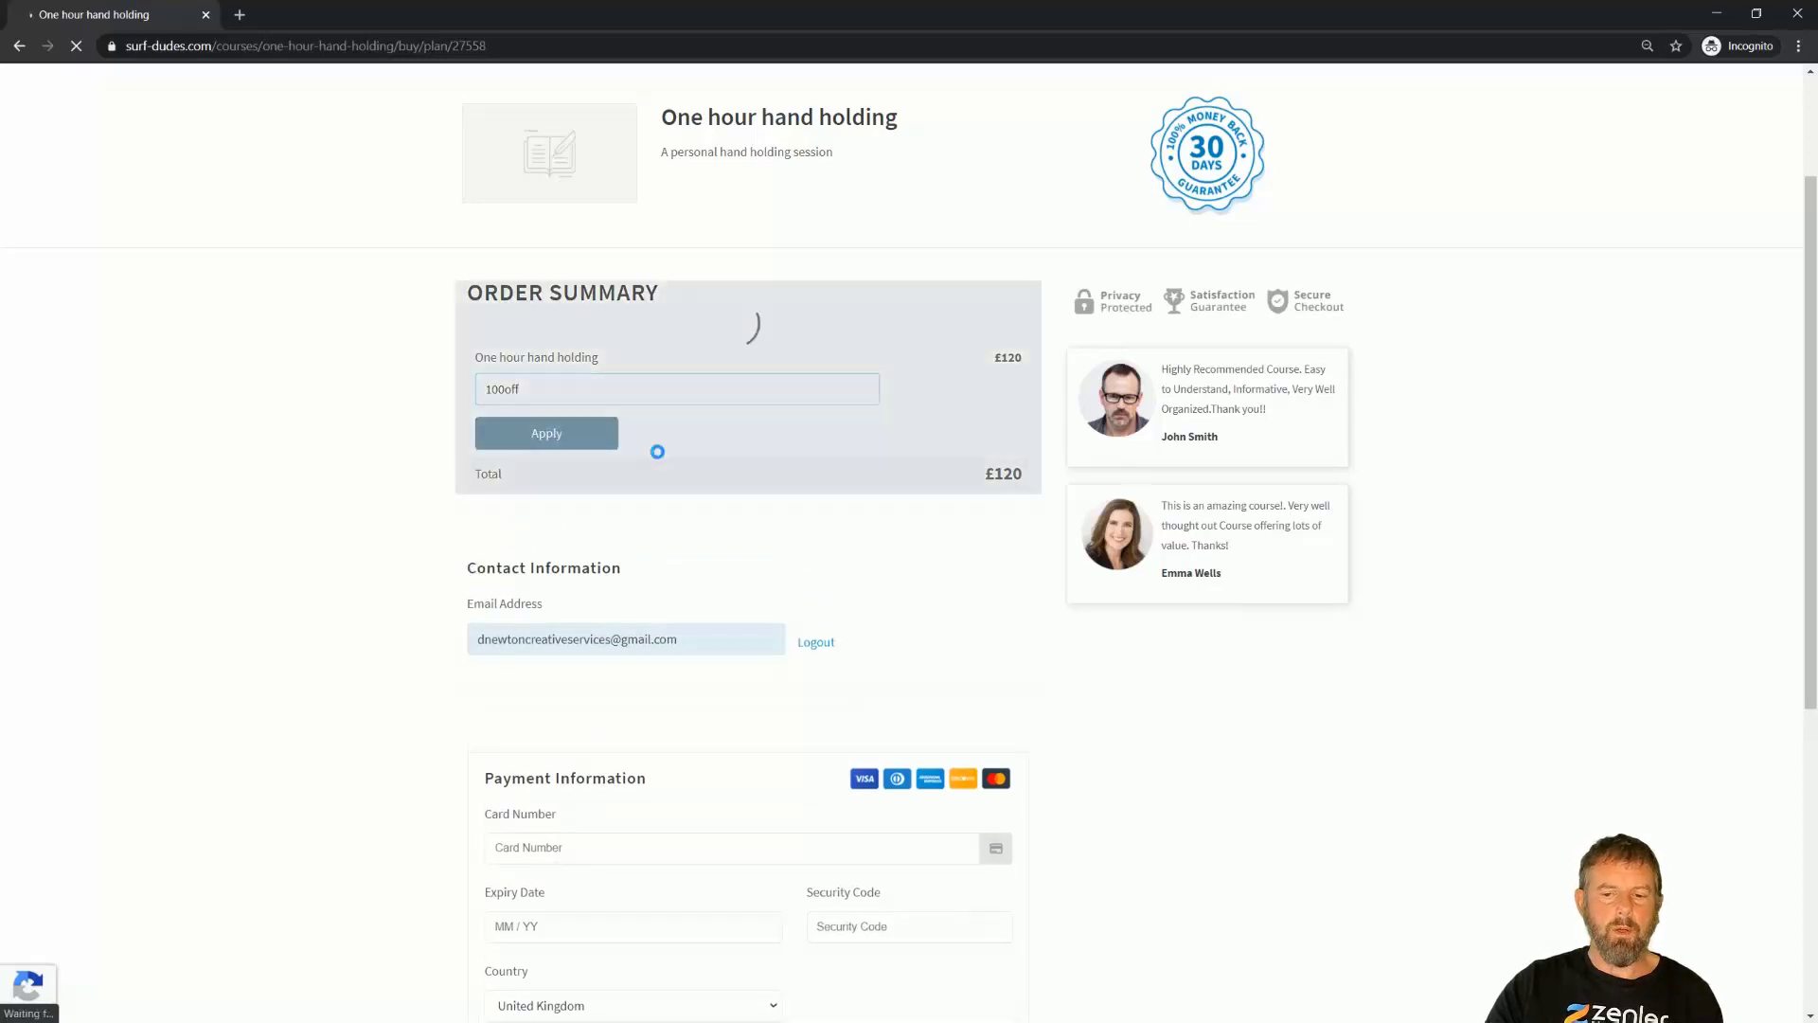
{"action": "scroll", "coordinate": [927, 490], "scroll_direction": "down", "scroll_amount": 2}
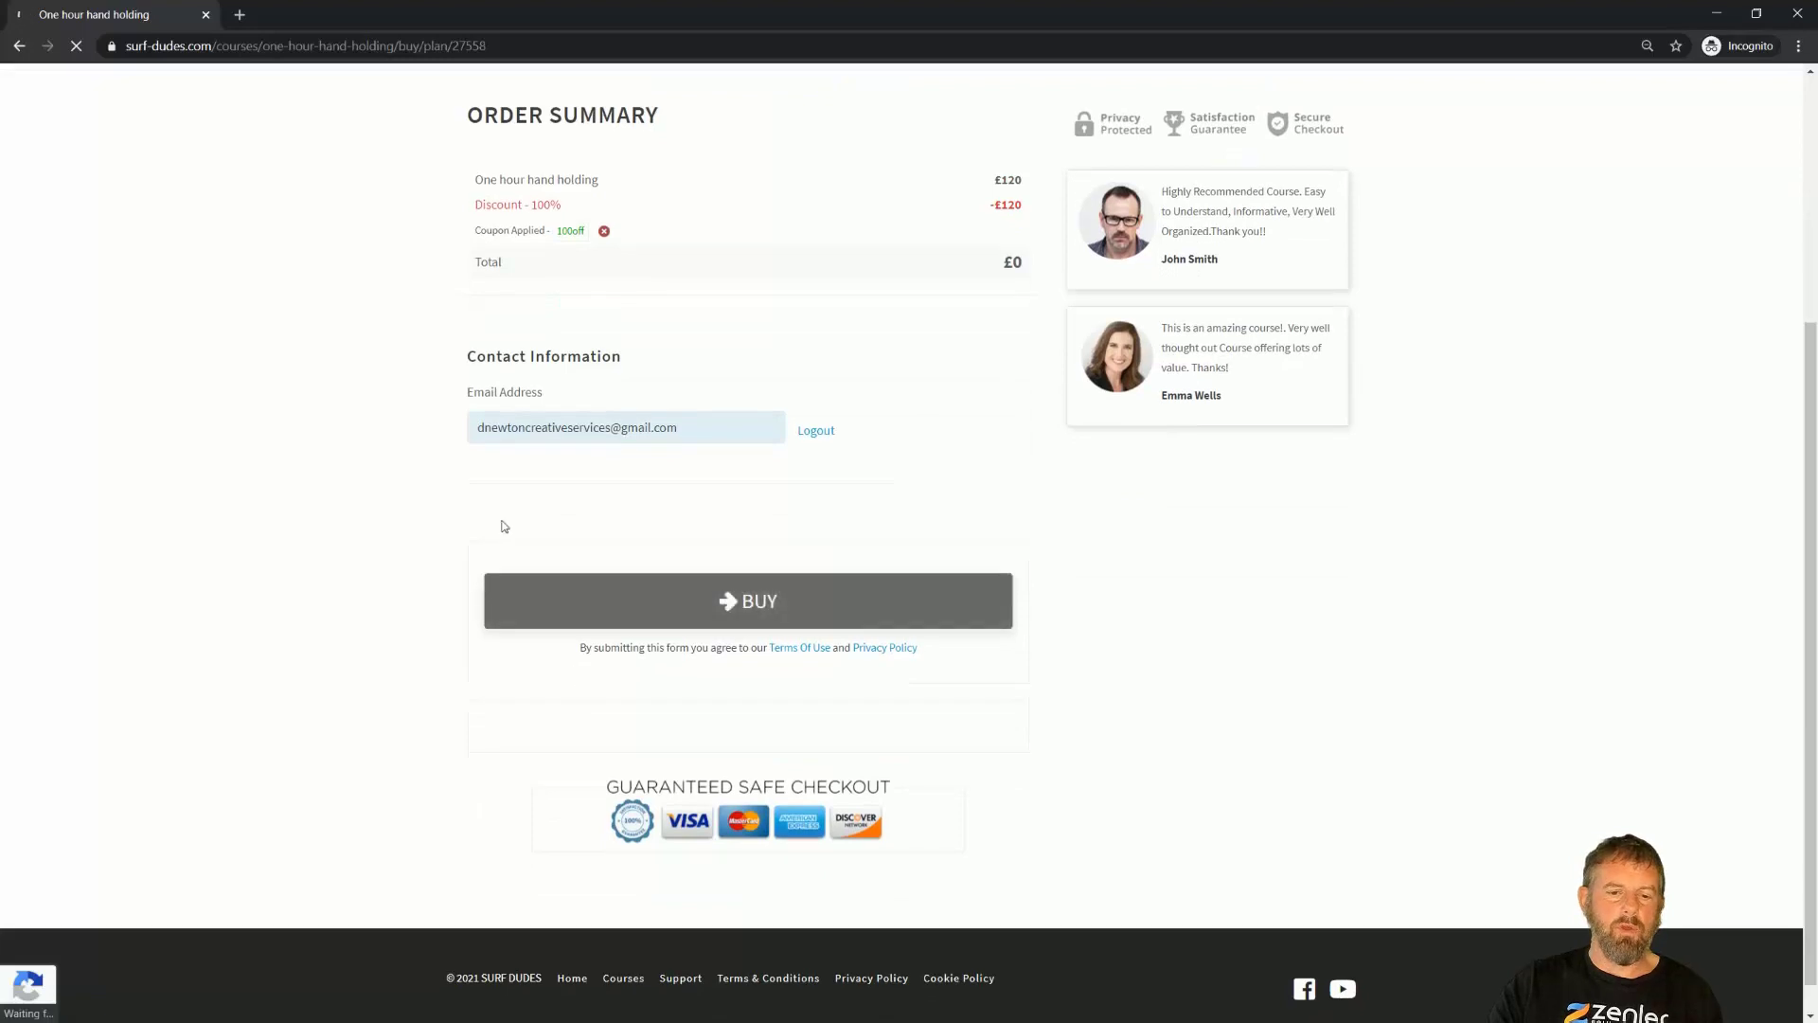
{"action": "left_click", "coordinate": [748, 611]}
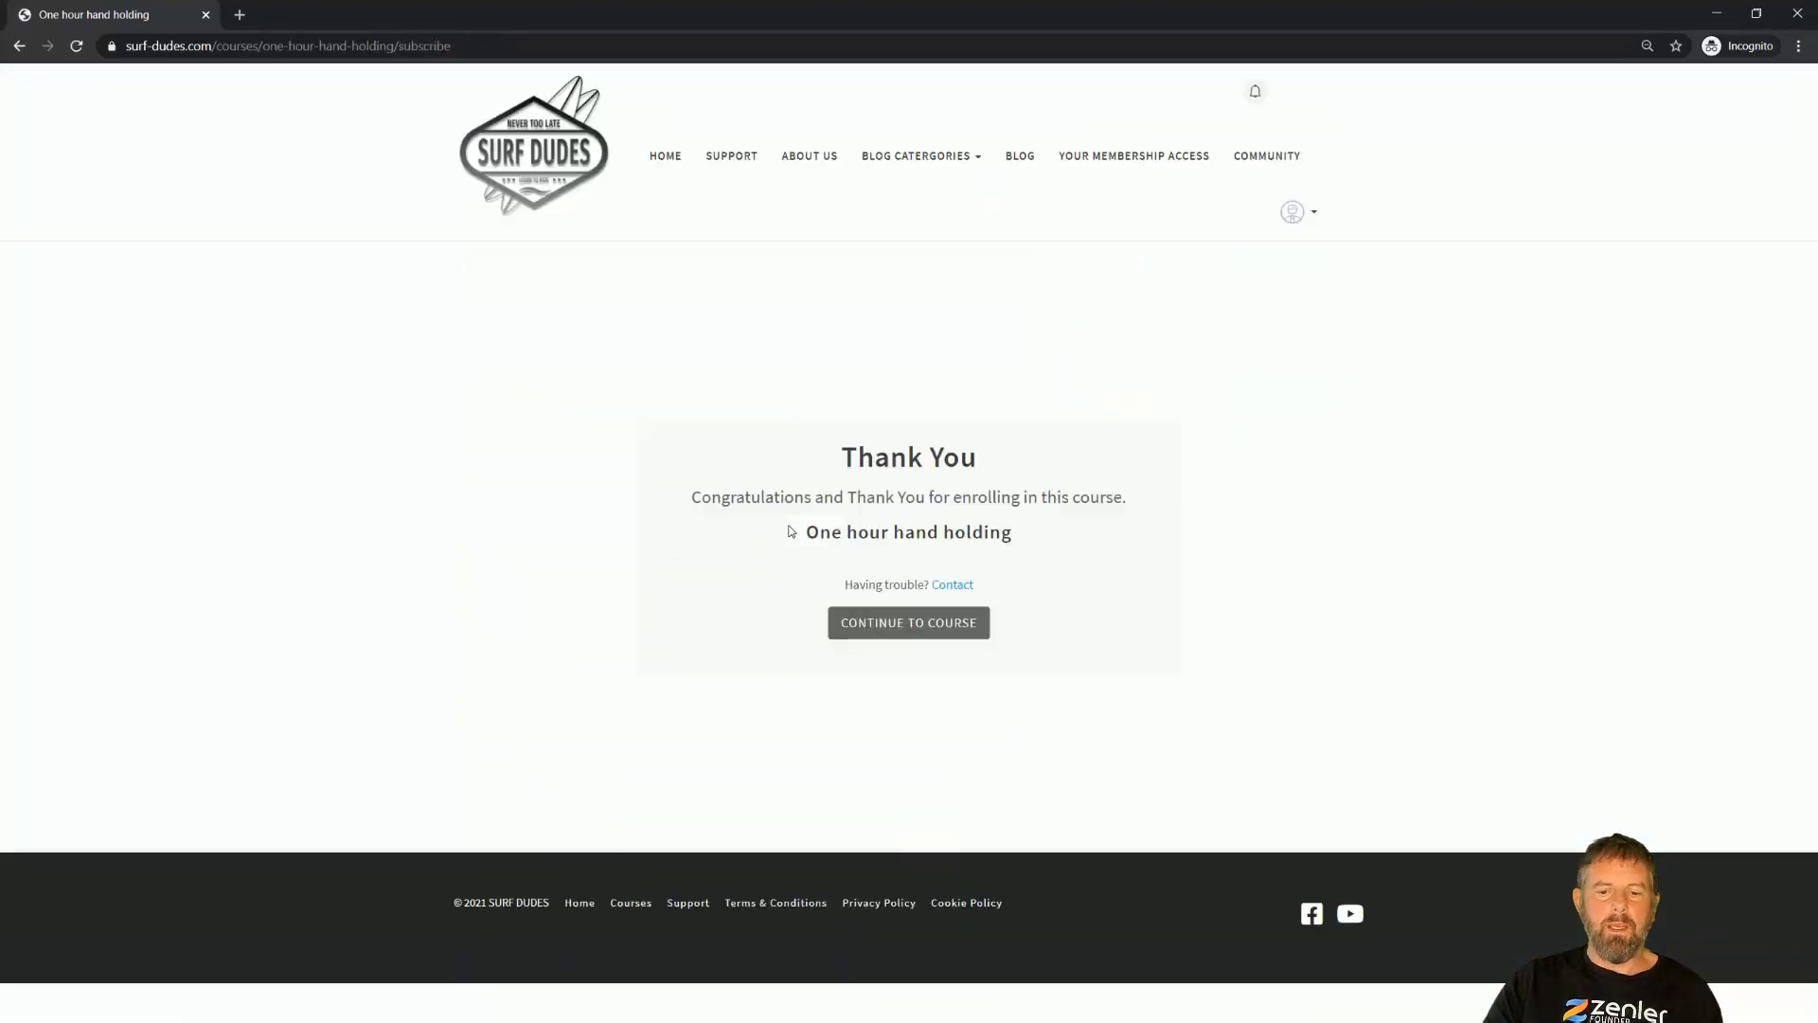
Continue to the purchased course and choose the 12:00pm slot on Friday, March 5, 2021 in the Calendly booking
{"action": "left_click_drag", "start_coordinate": [780, 499], "coordinate": [1136, 552]}
{"action": "left_click", "coordinate": [896, 624]}
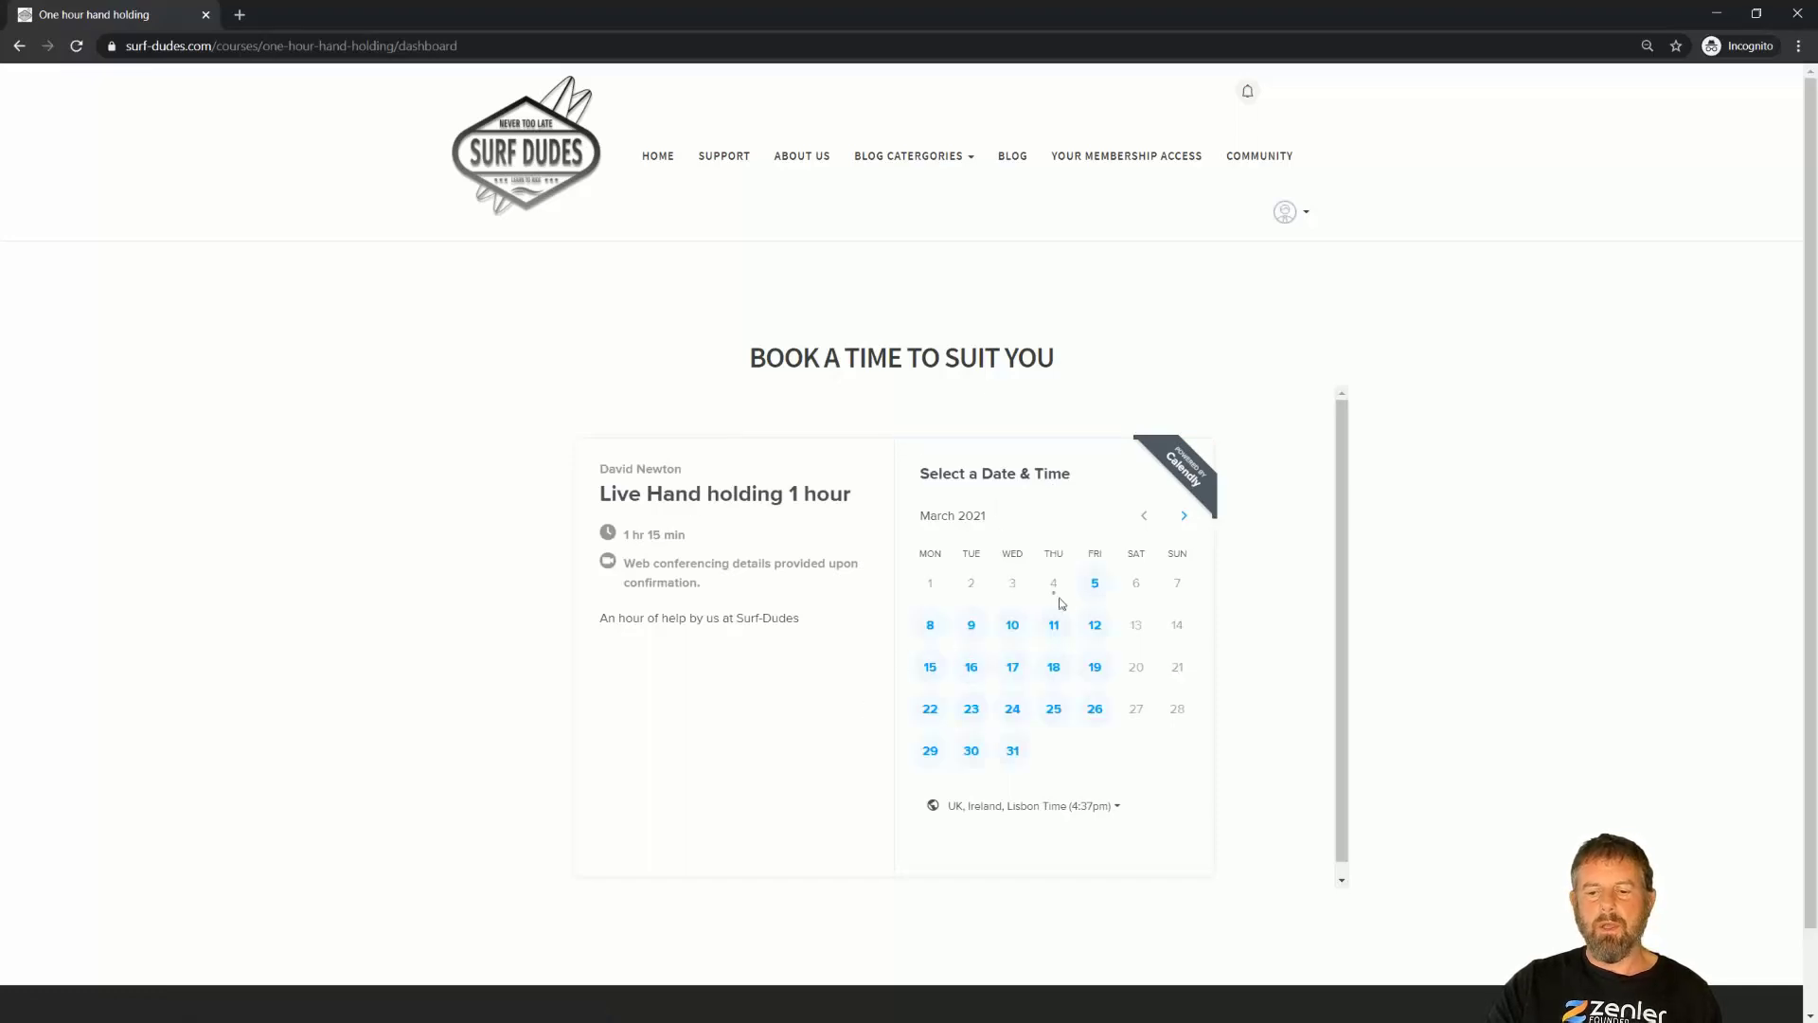
{"action": "left_click", "coordinate": [1095, 584]}
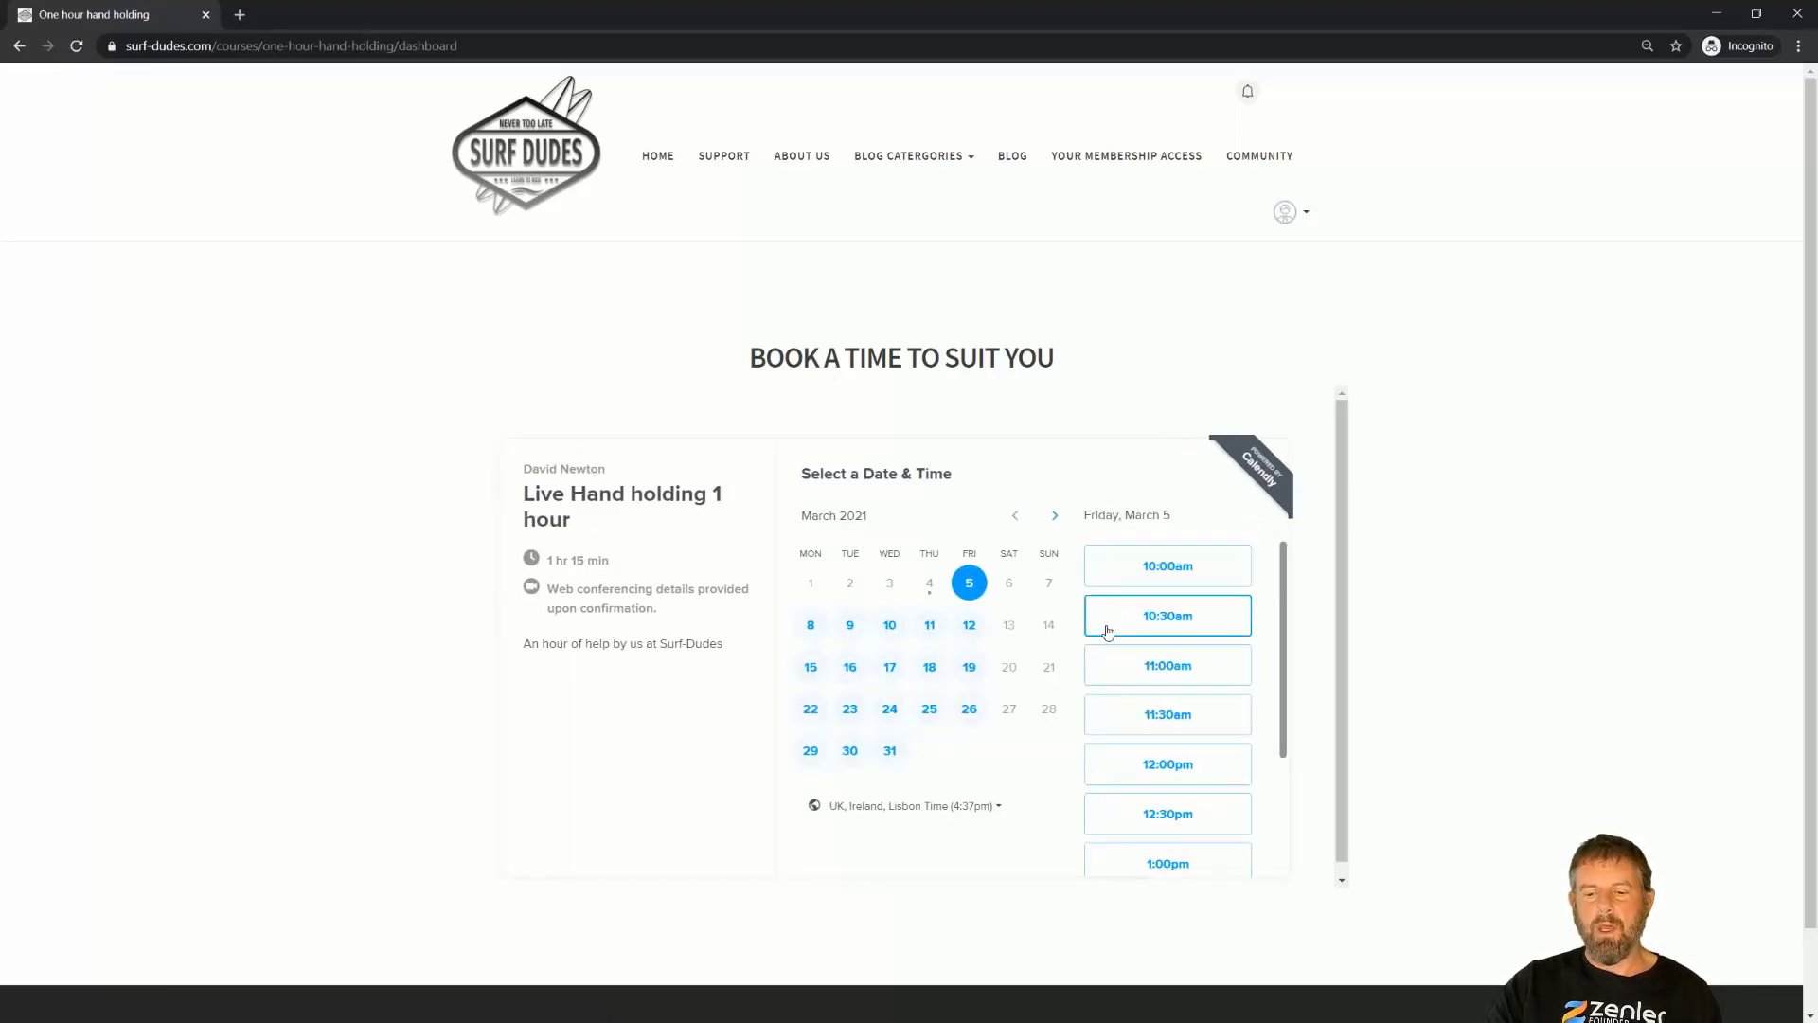
{"action": "left_click", "coordinate": [1119, 769]}
{"action": "left_click", "coordinate": [1210, 764]}
Fill in the booking with the name TESTING 2021, the student's email and the note "POP up practice", and schedule the event
{"action": "left_click", "coordinate": [927, 529]}
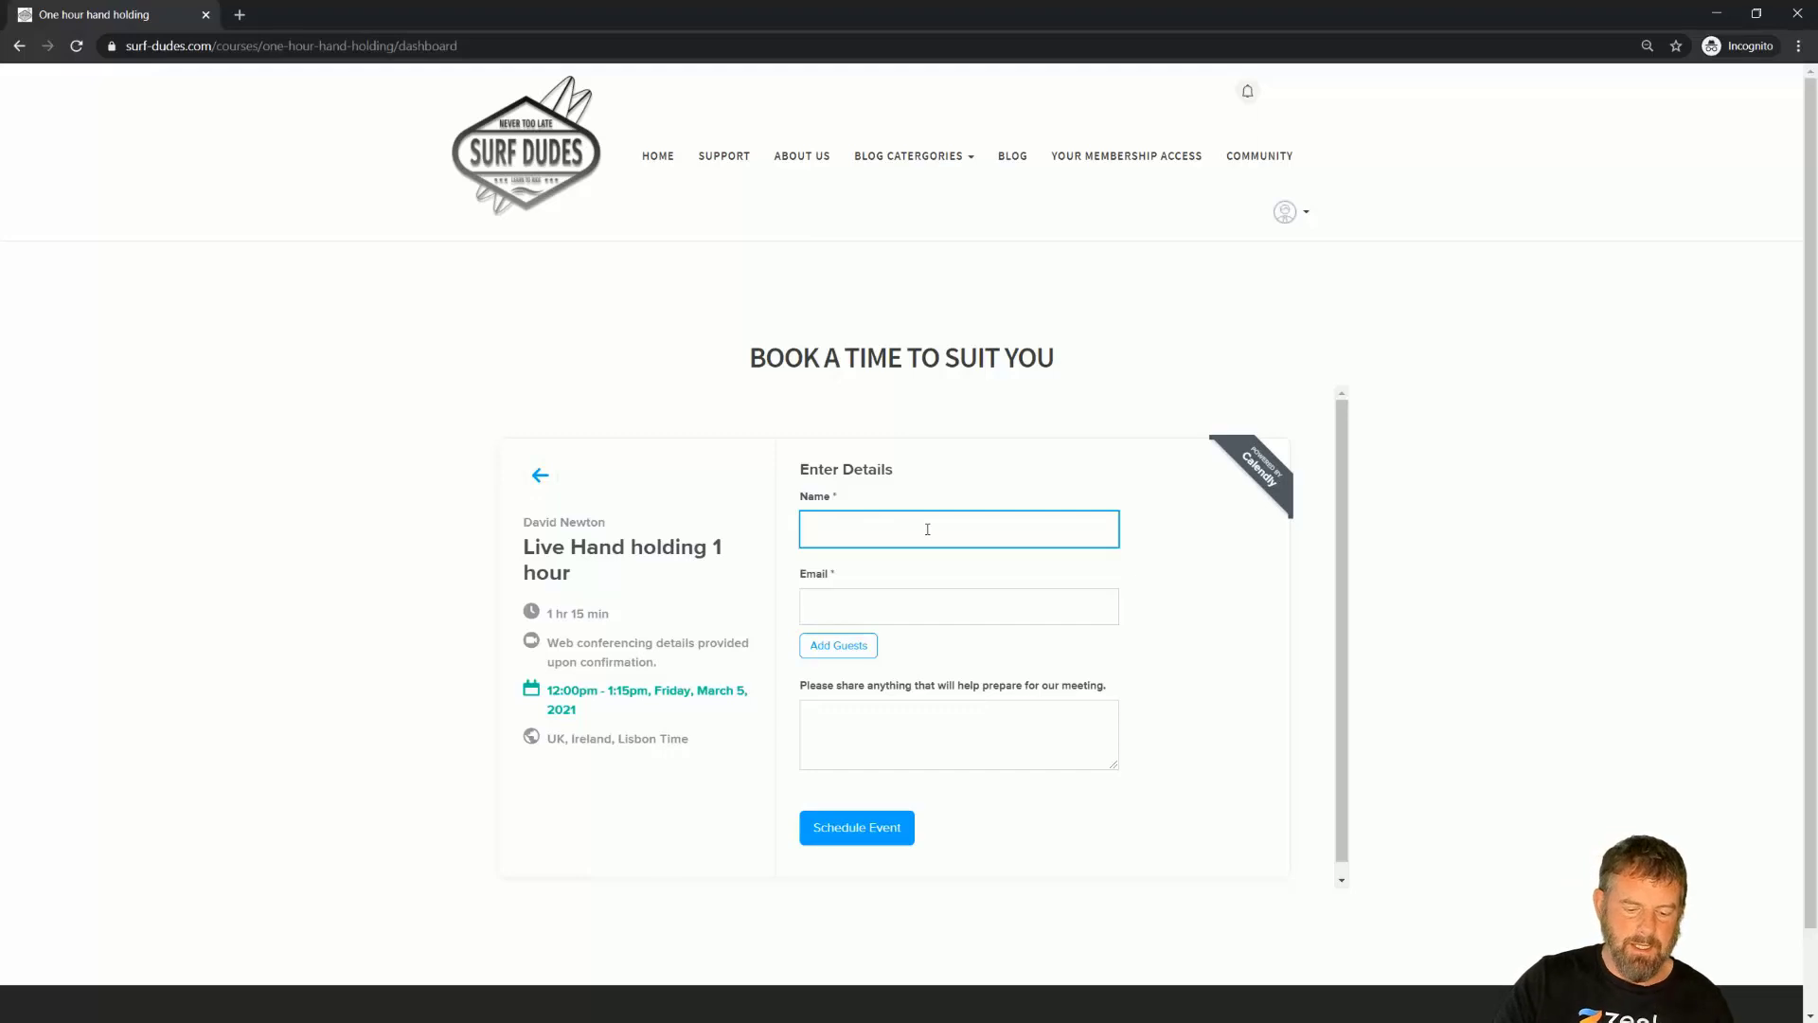
{"action": "type", "text": "TESTING 2021"}
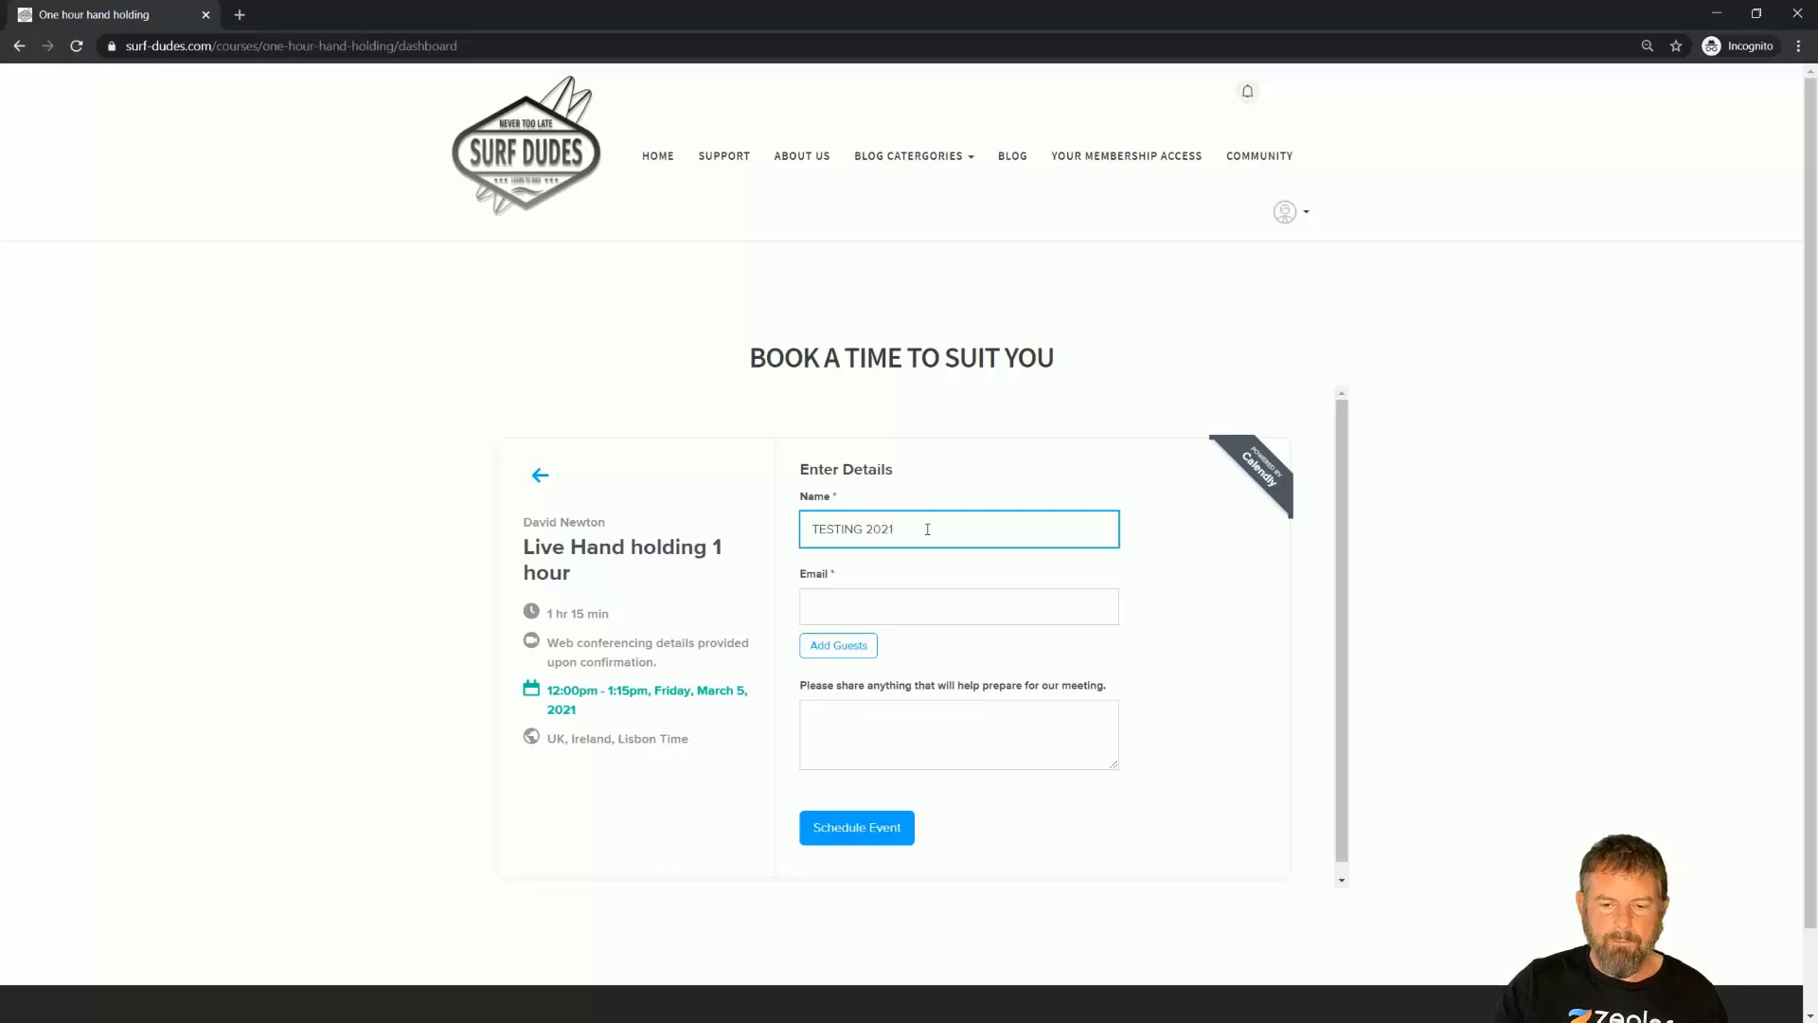
{"action": "left_click", "coordinate": [827, 611]}
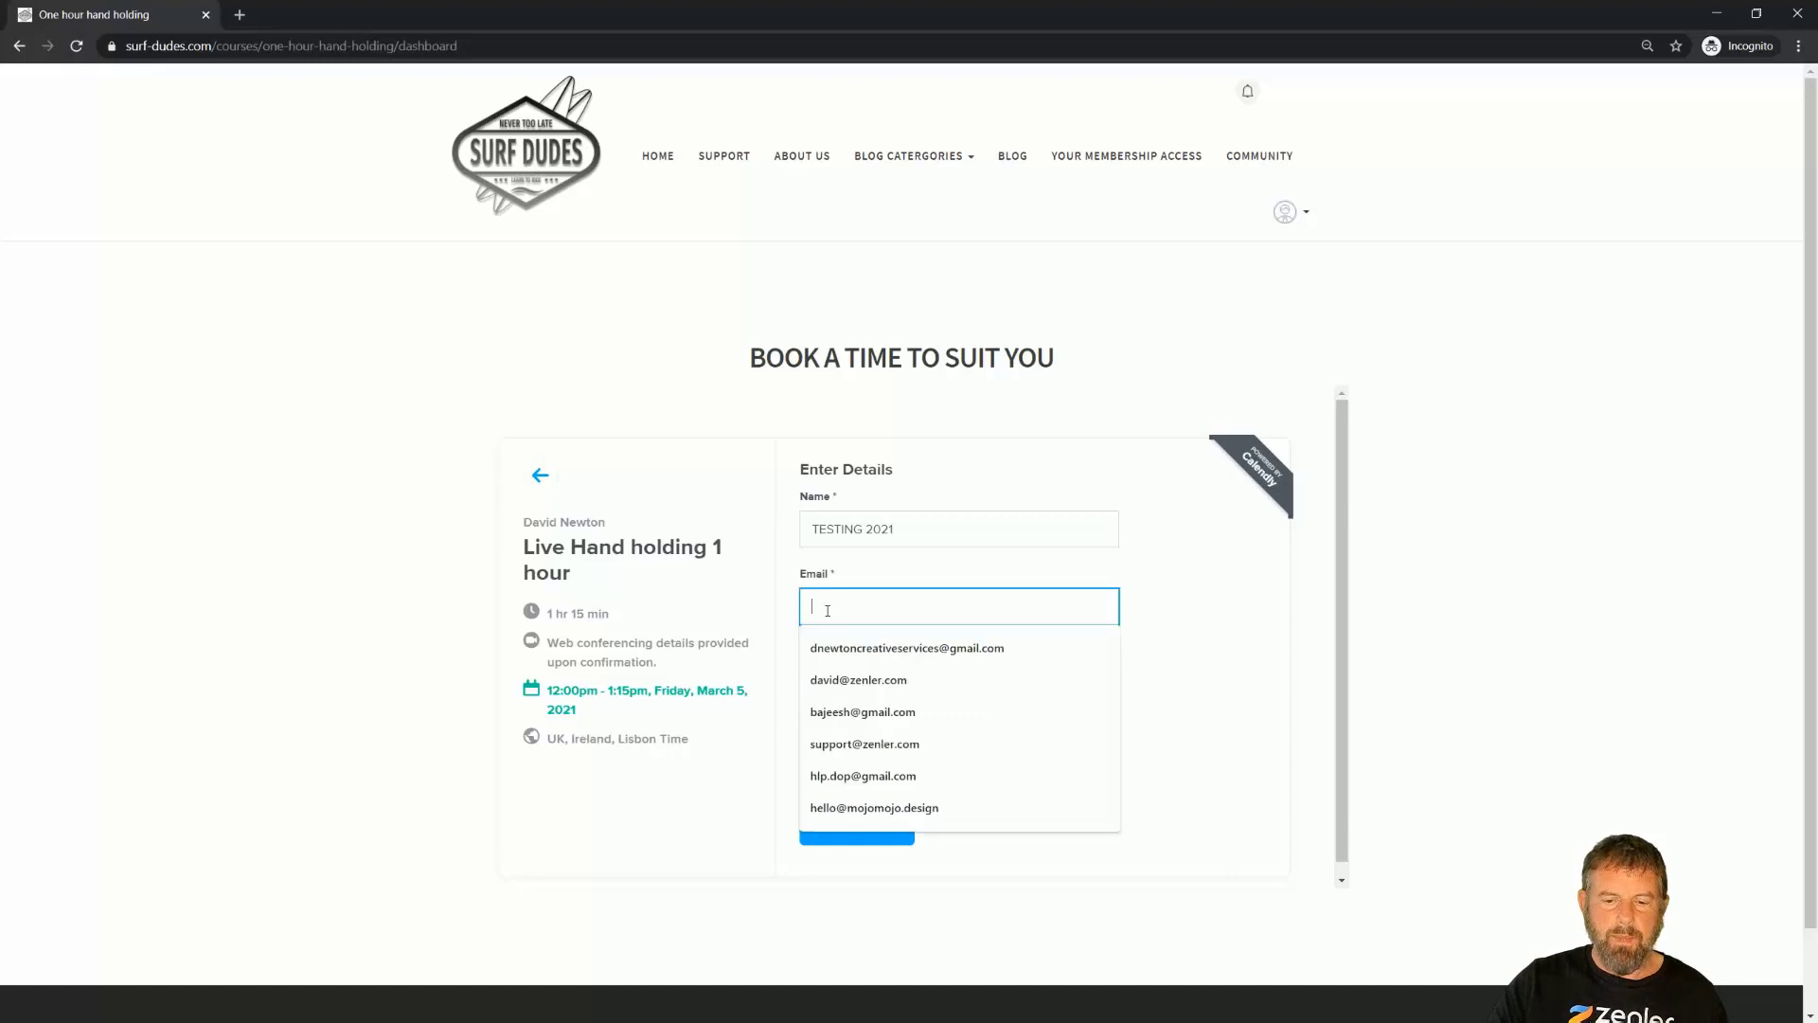
{"action": "left_click", "coordinate": [822, 641]}
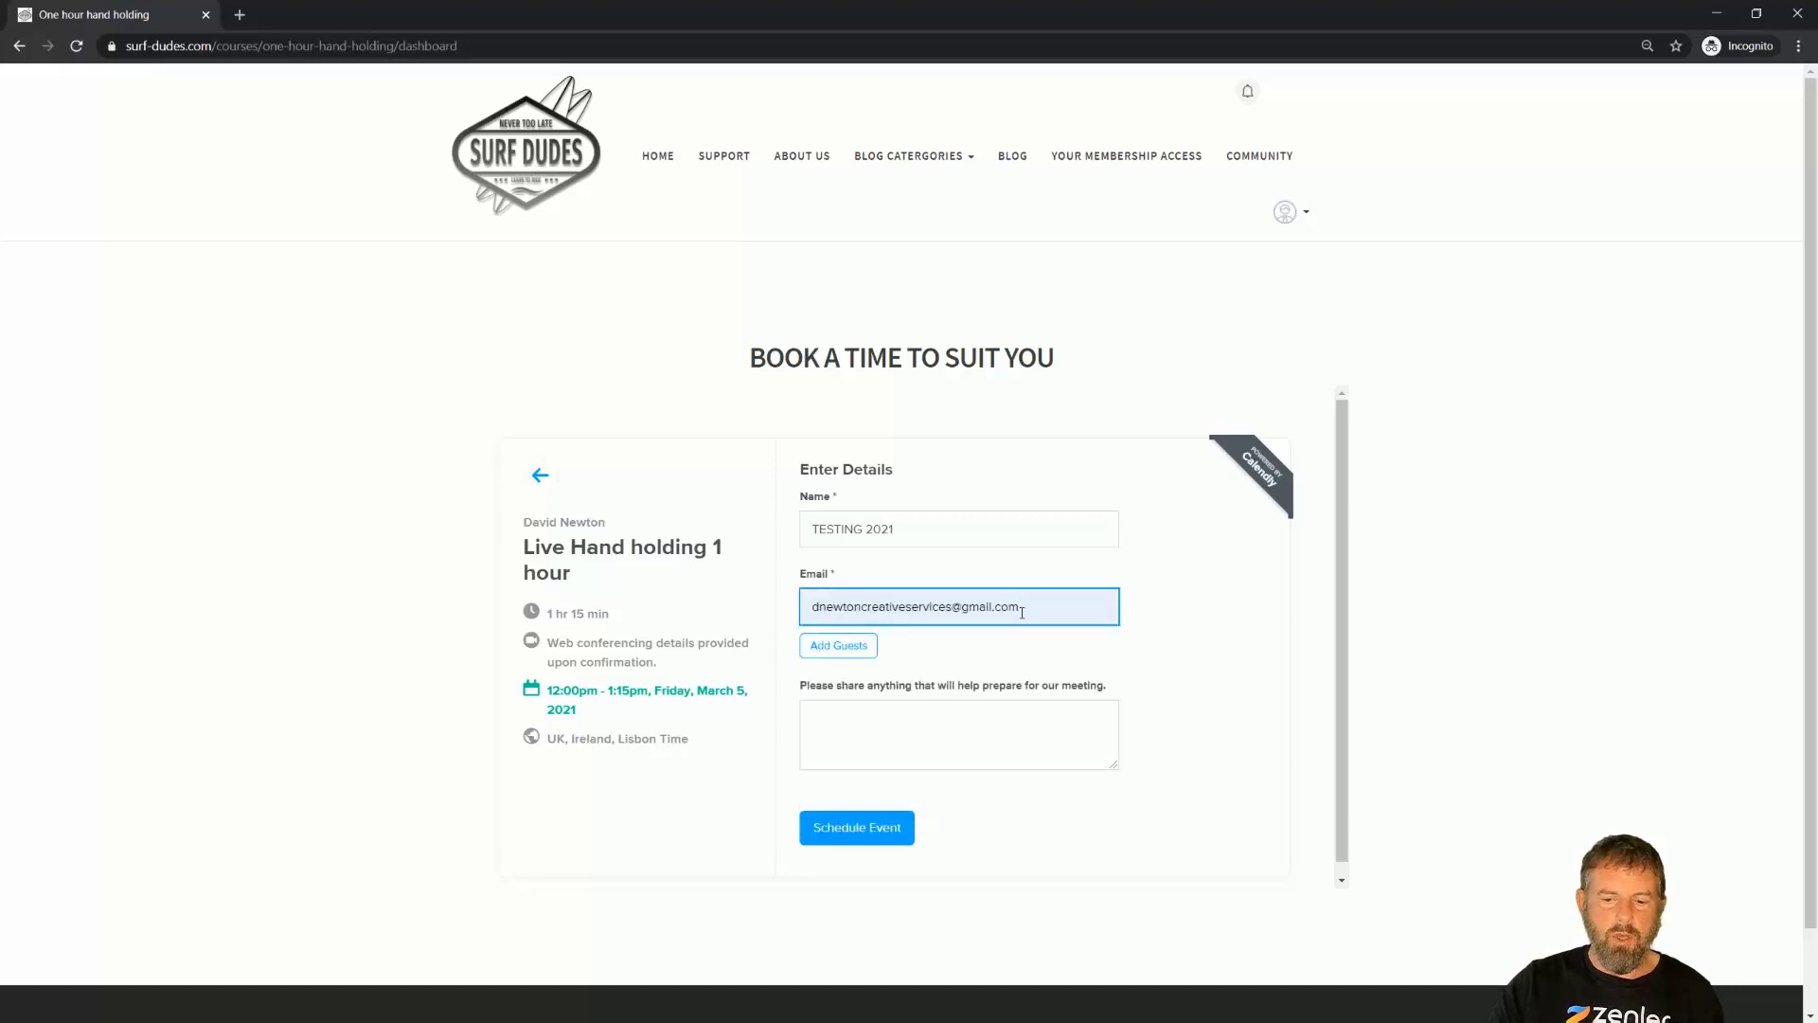
{"action": "left_click_drag", "start_coordinate": [1022, 612], "coordinate": [731, 615]}
{"action": "left_click", "coordinate": [1183, 616]}
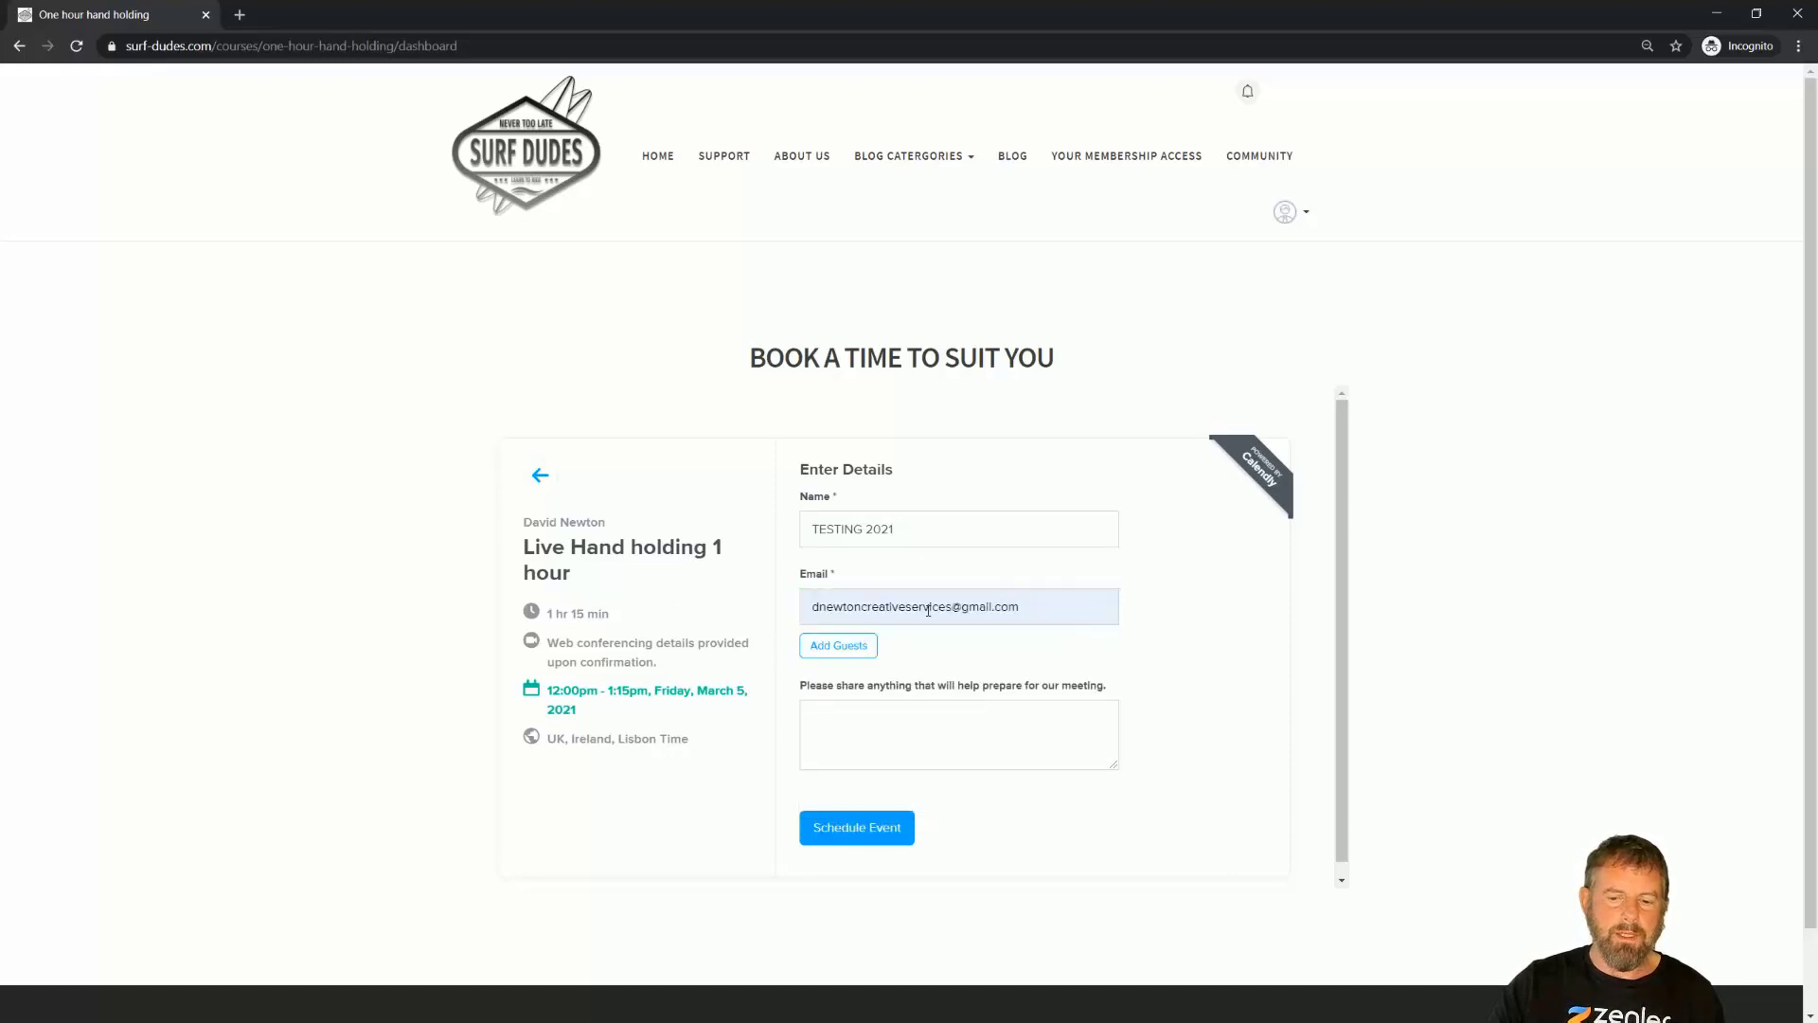
{"action": "left_click", "coordinate": [831, 721]}
{"action": "type", "text": "POP up practice"}
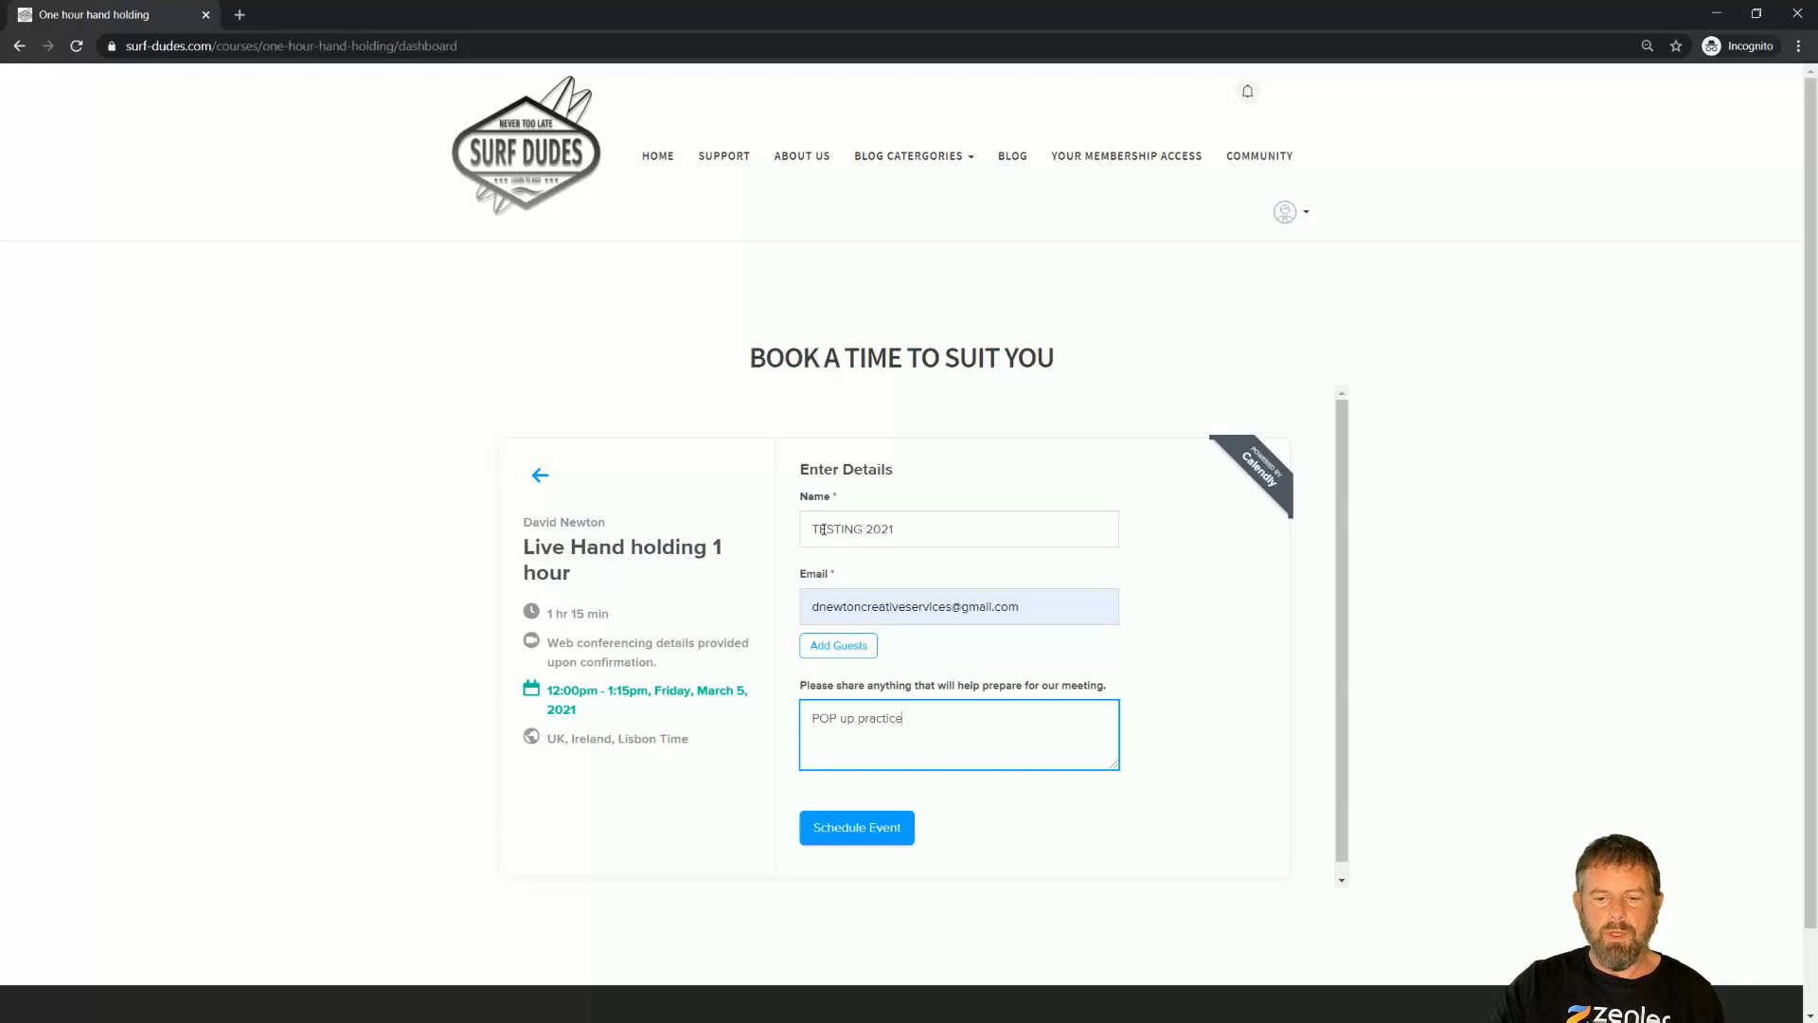
{"action": "left_click_drag", "start_coordinate": [819, 529], "coordinate": [898, 532]}
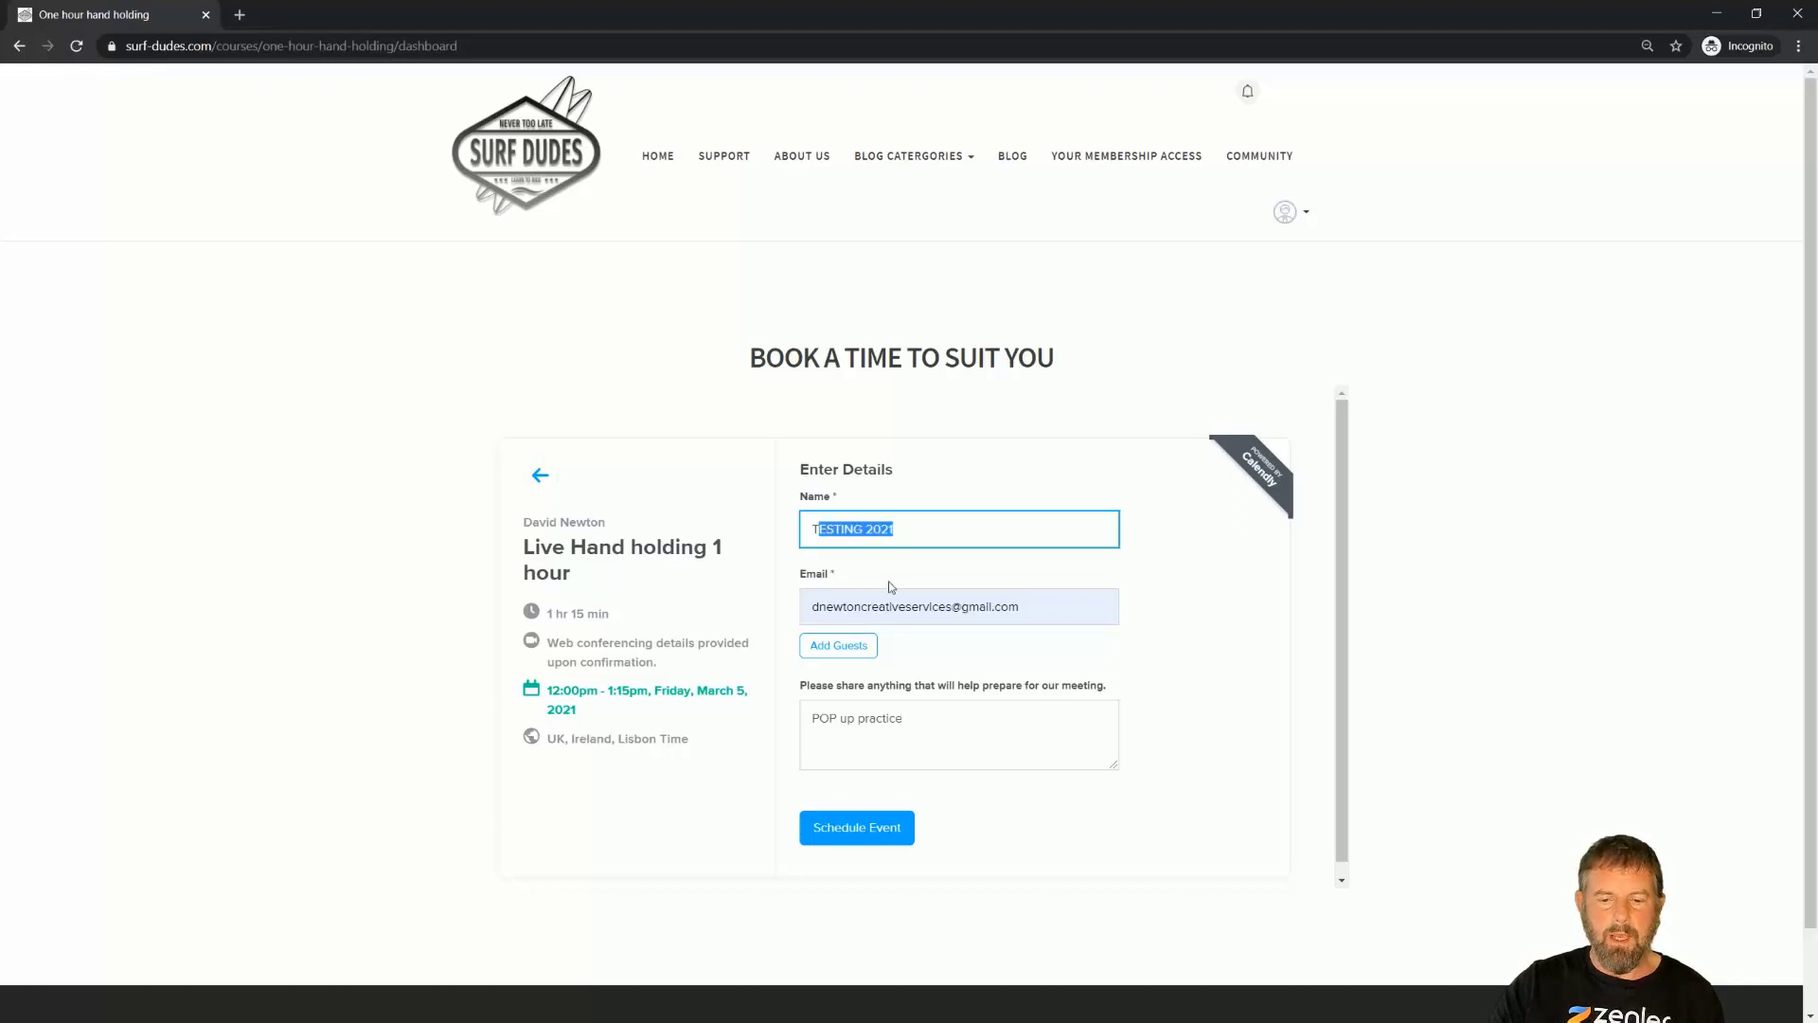
{"action": "left_click", "coordinate": [854, 829]}
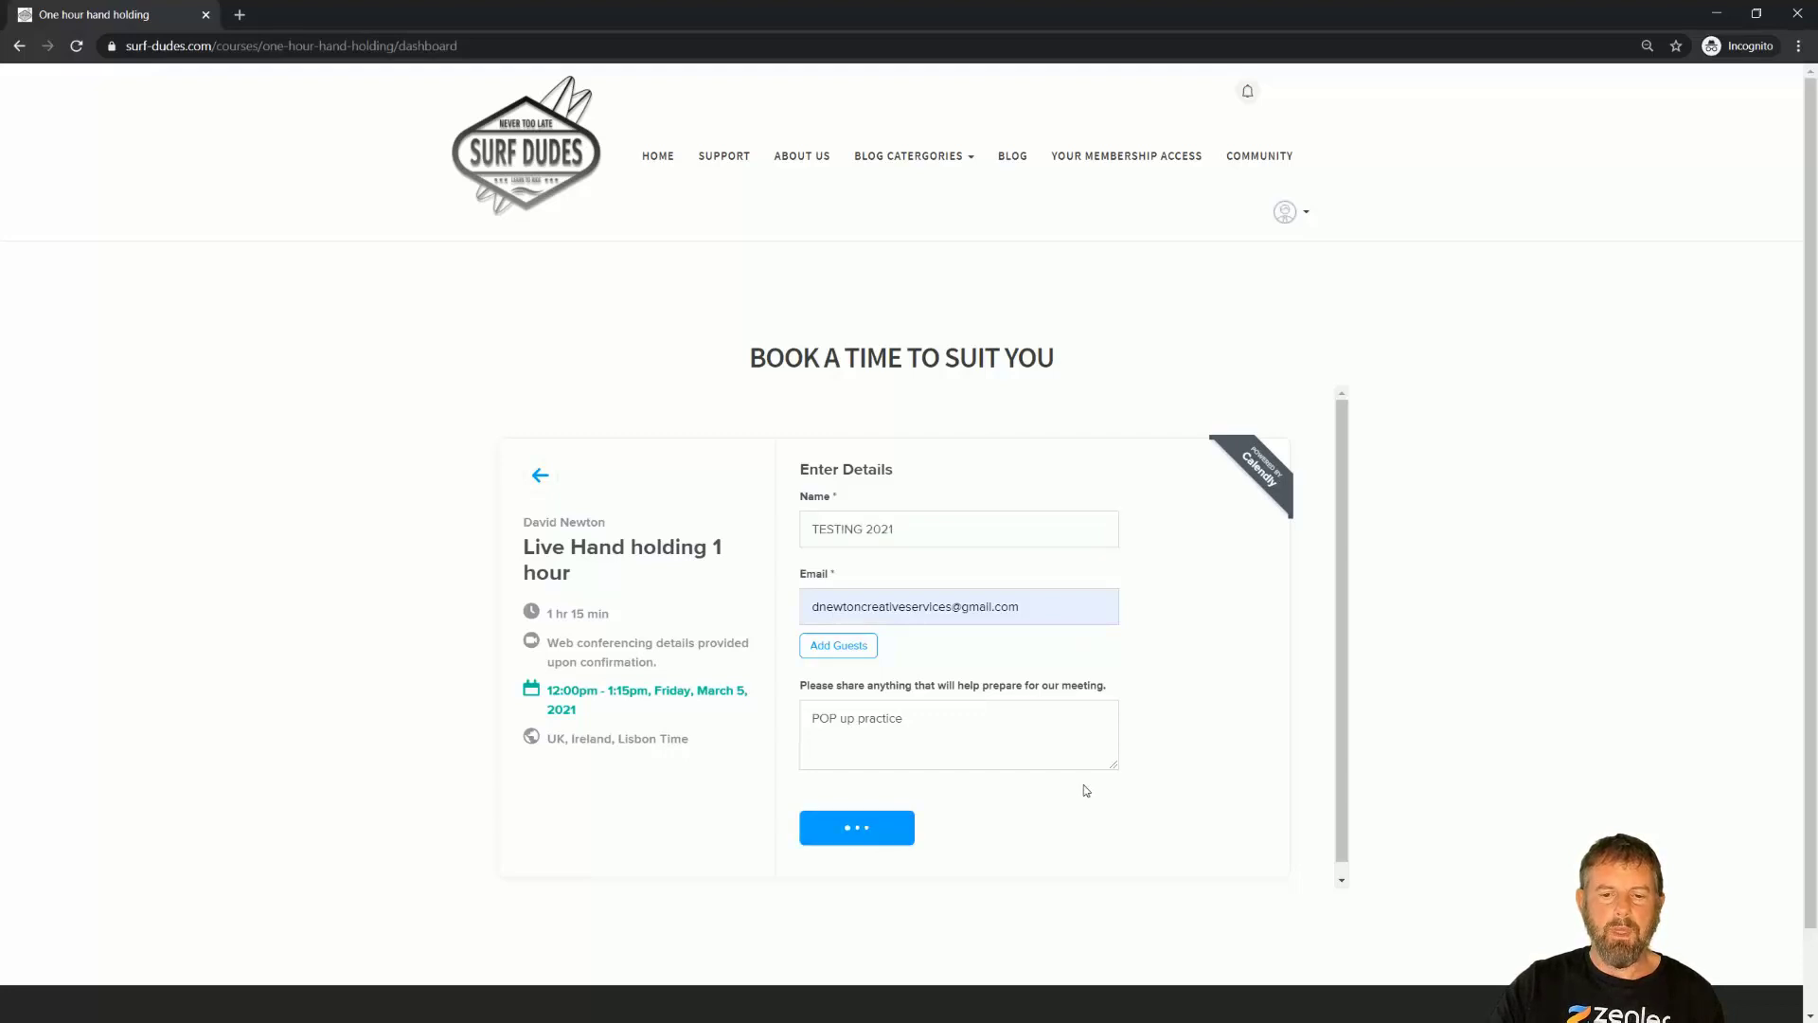
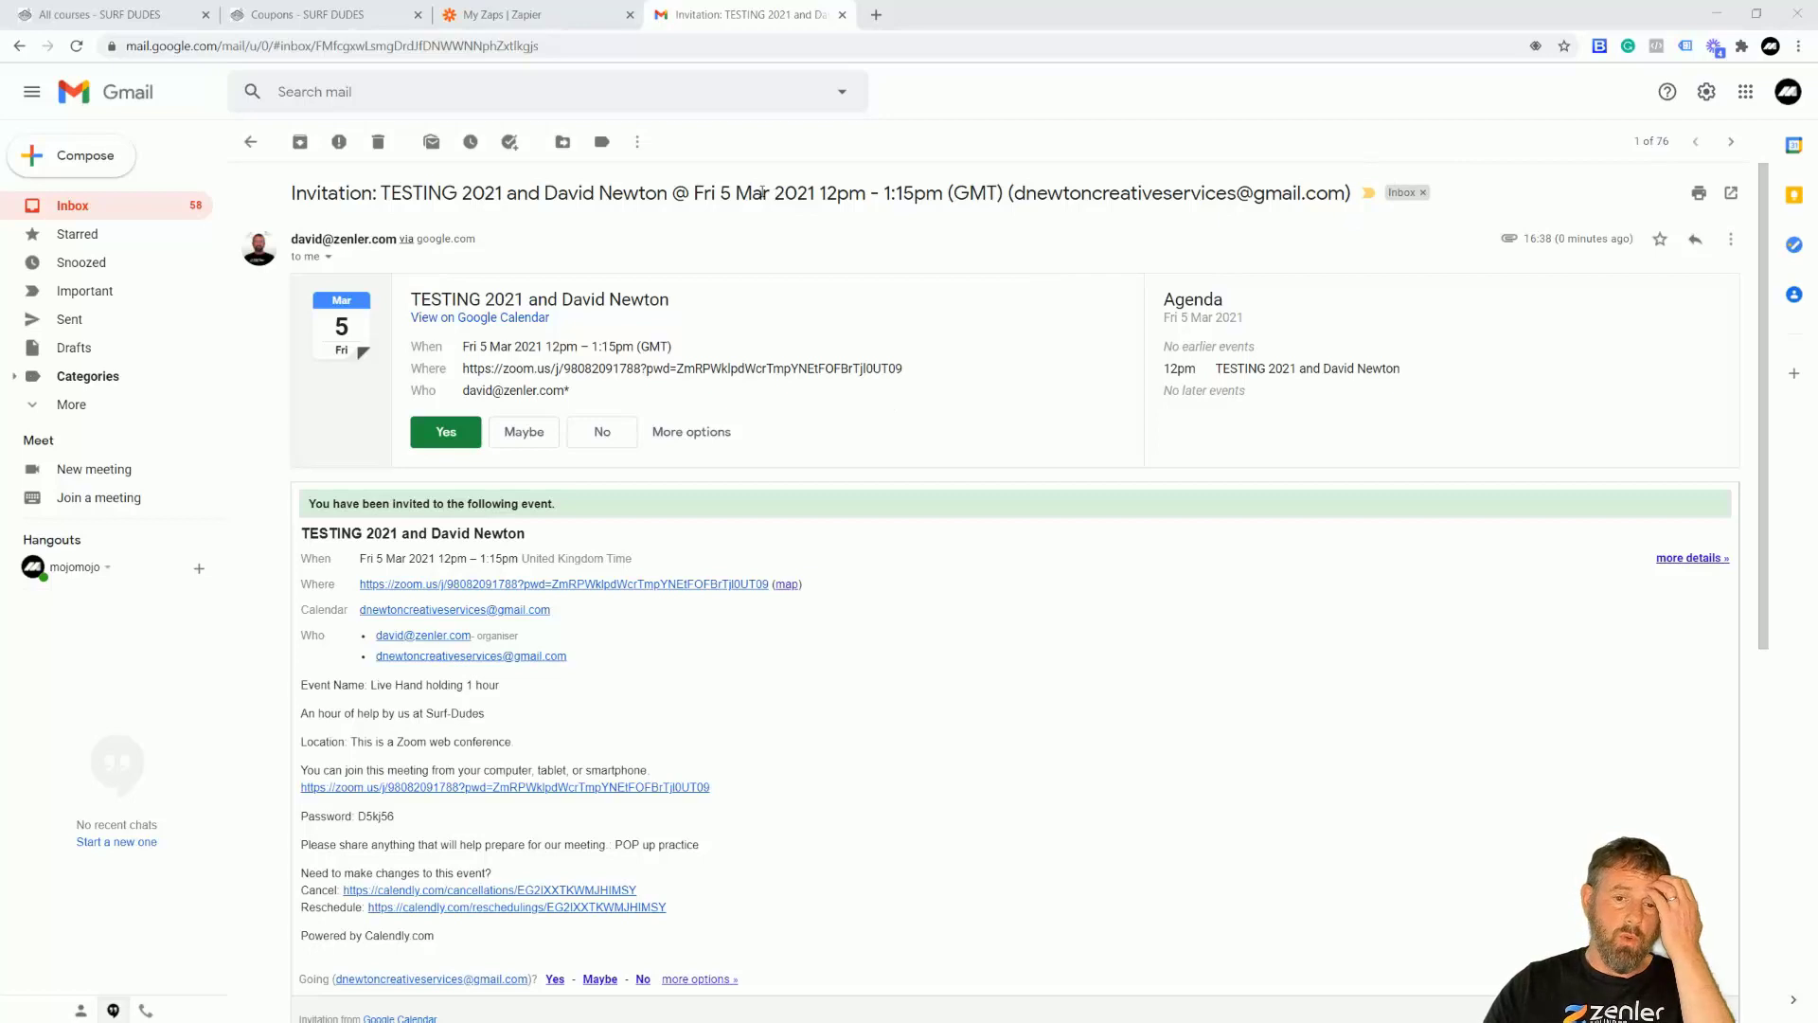
Review the TESTING 2021 invitation in the student's Gmail inbox, checking the event name, date and time
{"action": "left_click_drag", "start_coordinate": [341, 538], "coordinate": [615, 589]}
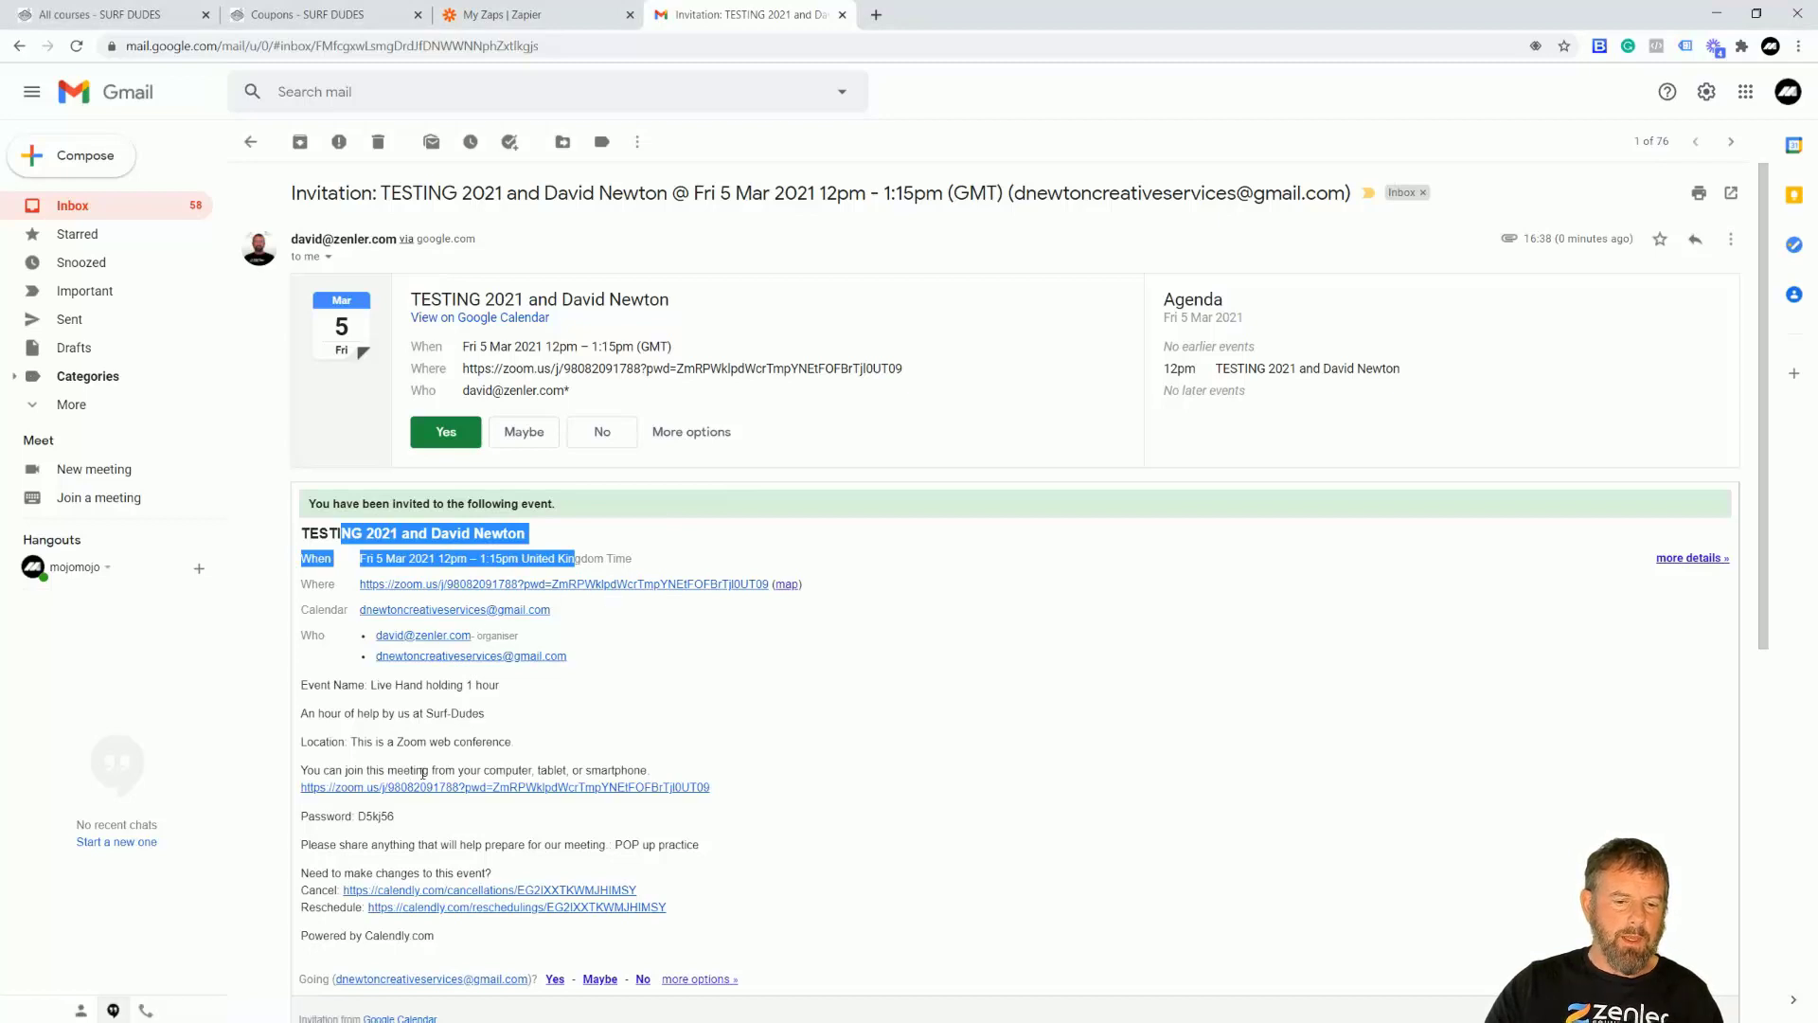
{"action": "left_click_drag", "start_coordinate": [379, 685], "coordinate": [608, 701]}
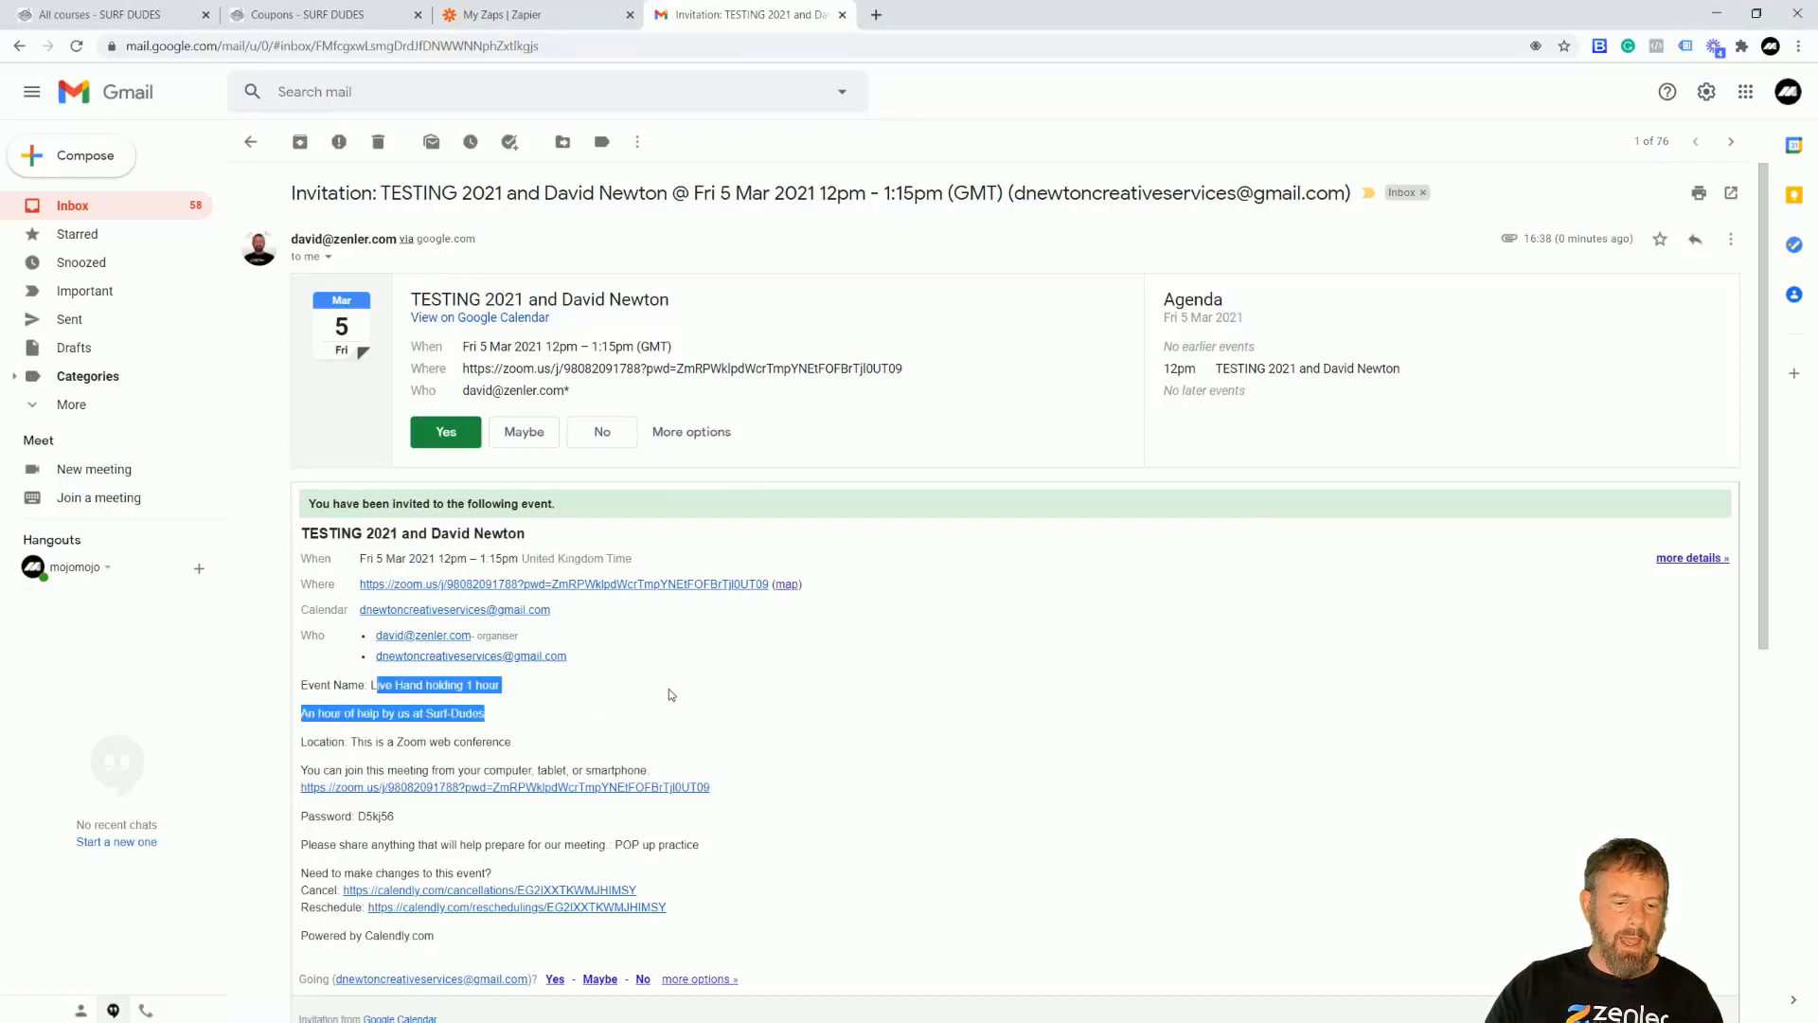
{"action": "left_click", "coordinate": [669, 694]}
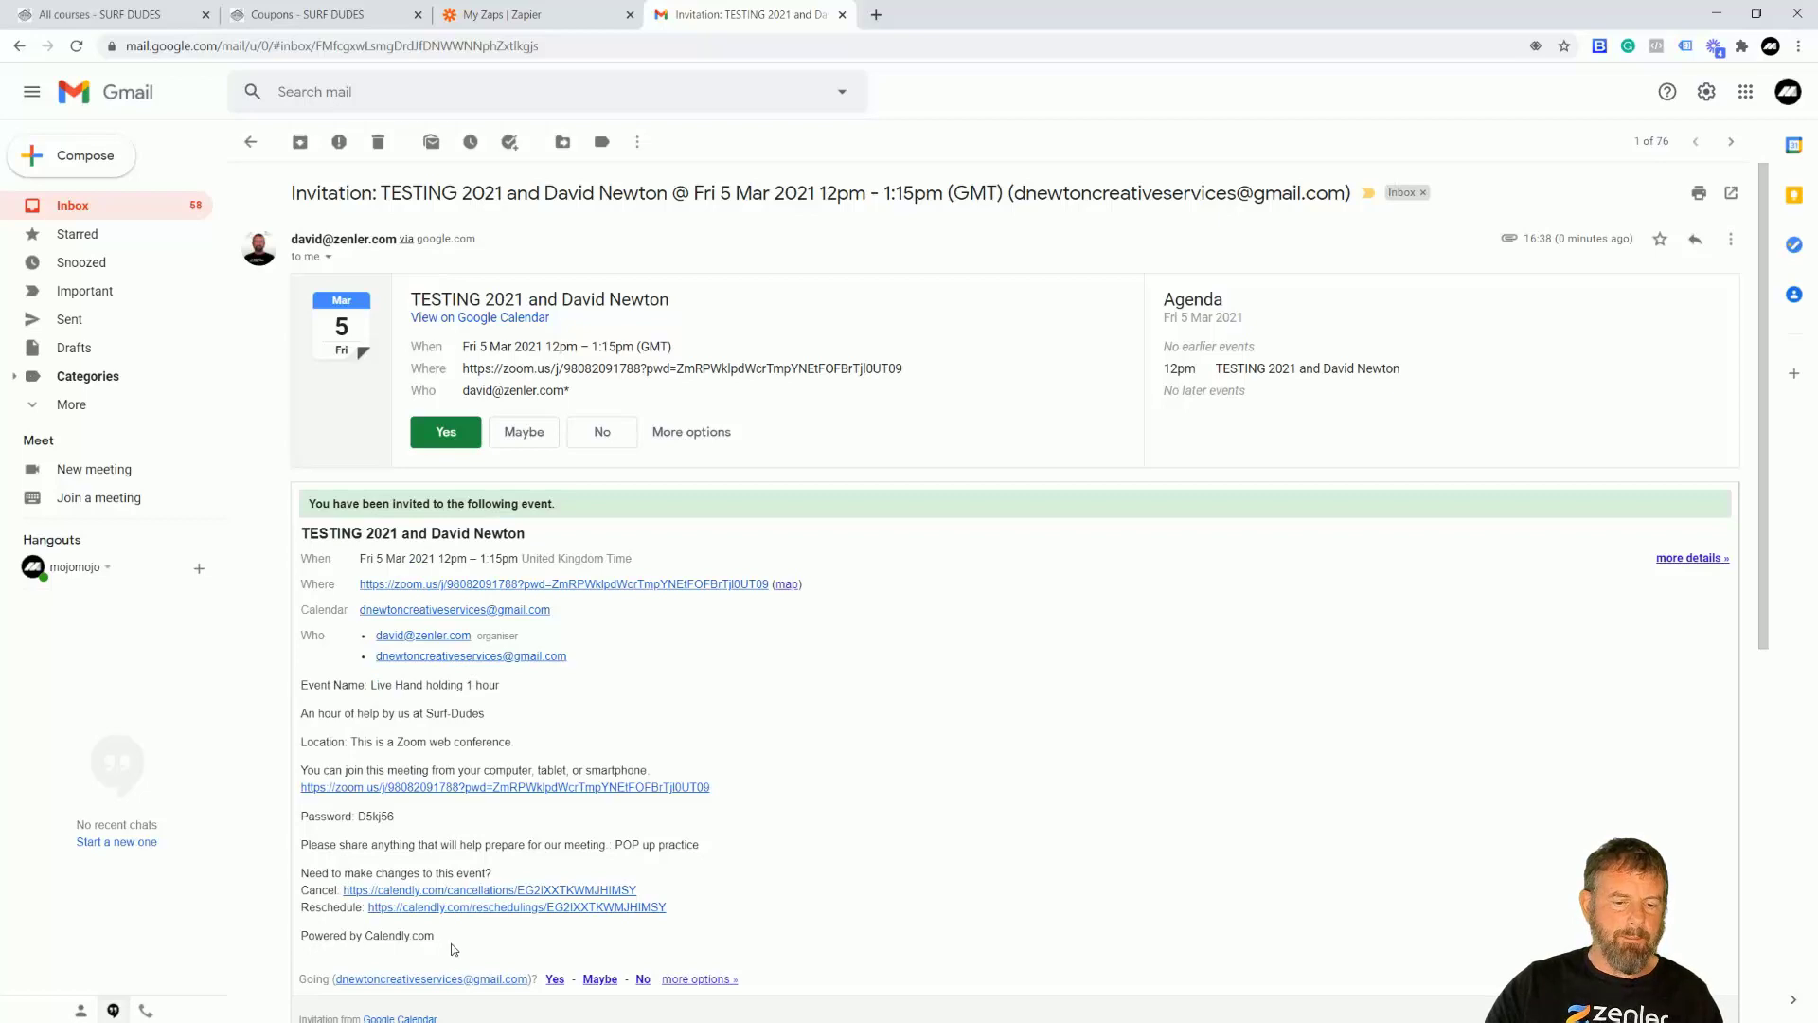
{"action": "left_click_drag", "start_coordinate": [469, 347], "coordinate": [664, 348]}
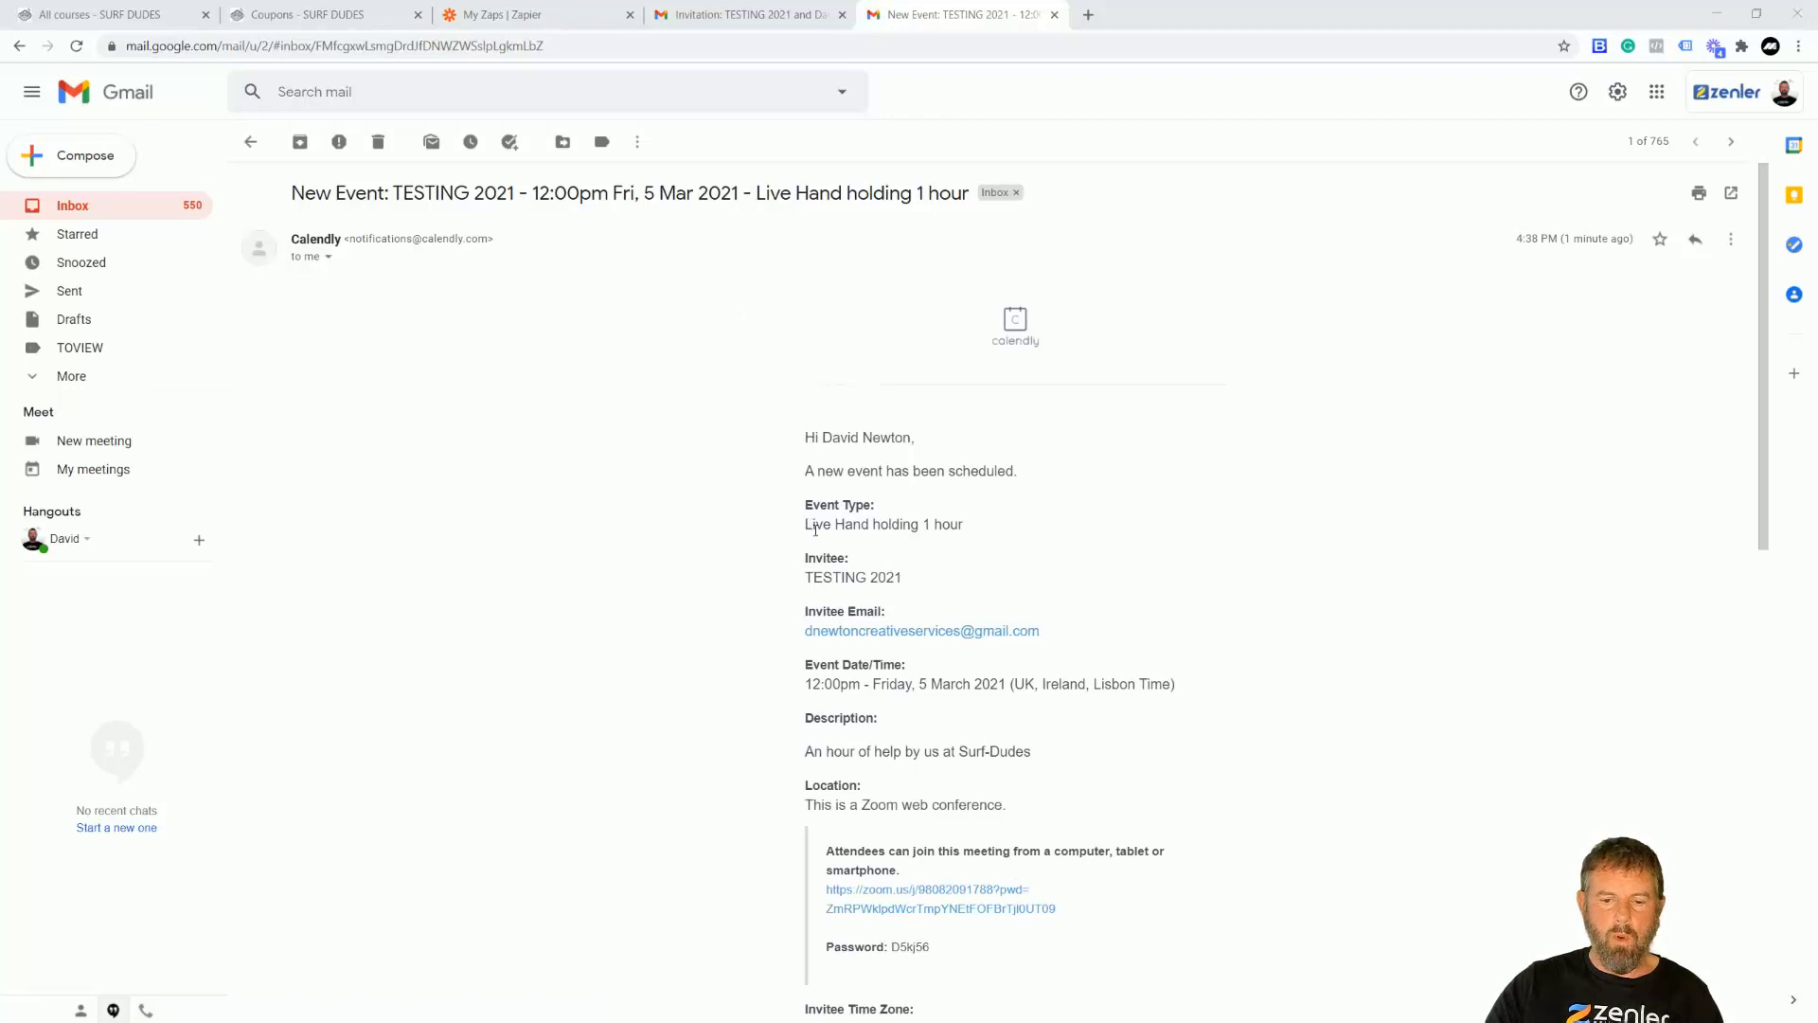
Review Calendly's New Event email in the host's Gmail inbox, checking the invitee, event time and web conference details
{"action": "left_click_drag", "start_coordinate": [806, 471], "coordinate": [1192, 692]}
{"action": "scroll", "coordinate": [1014, 752], "scroll_direction": "down", "scroll_amount": 2}
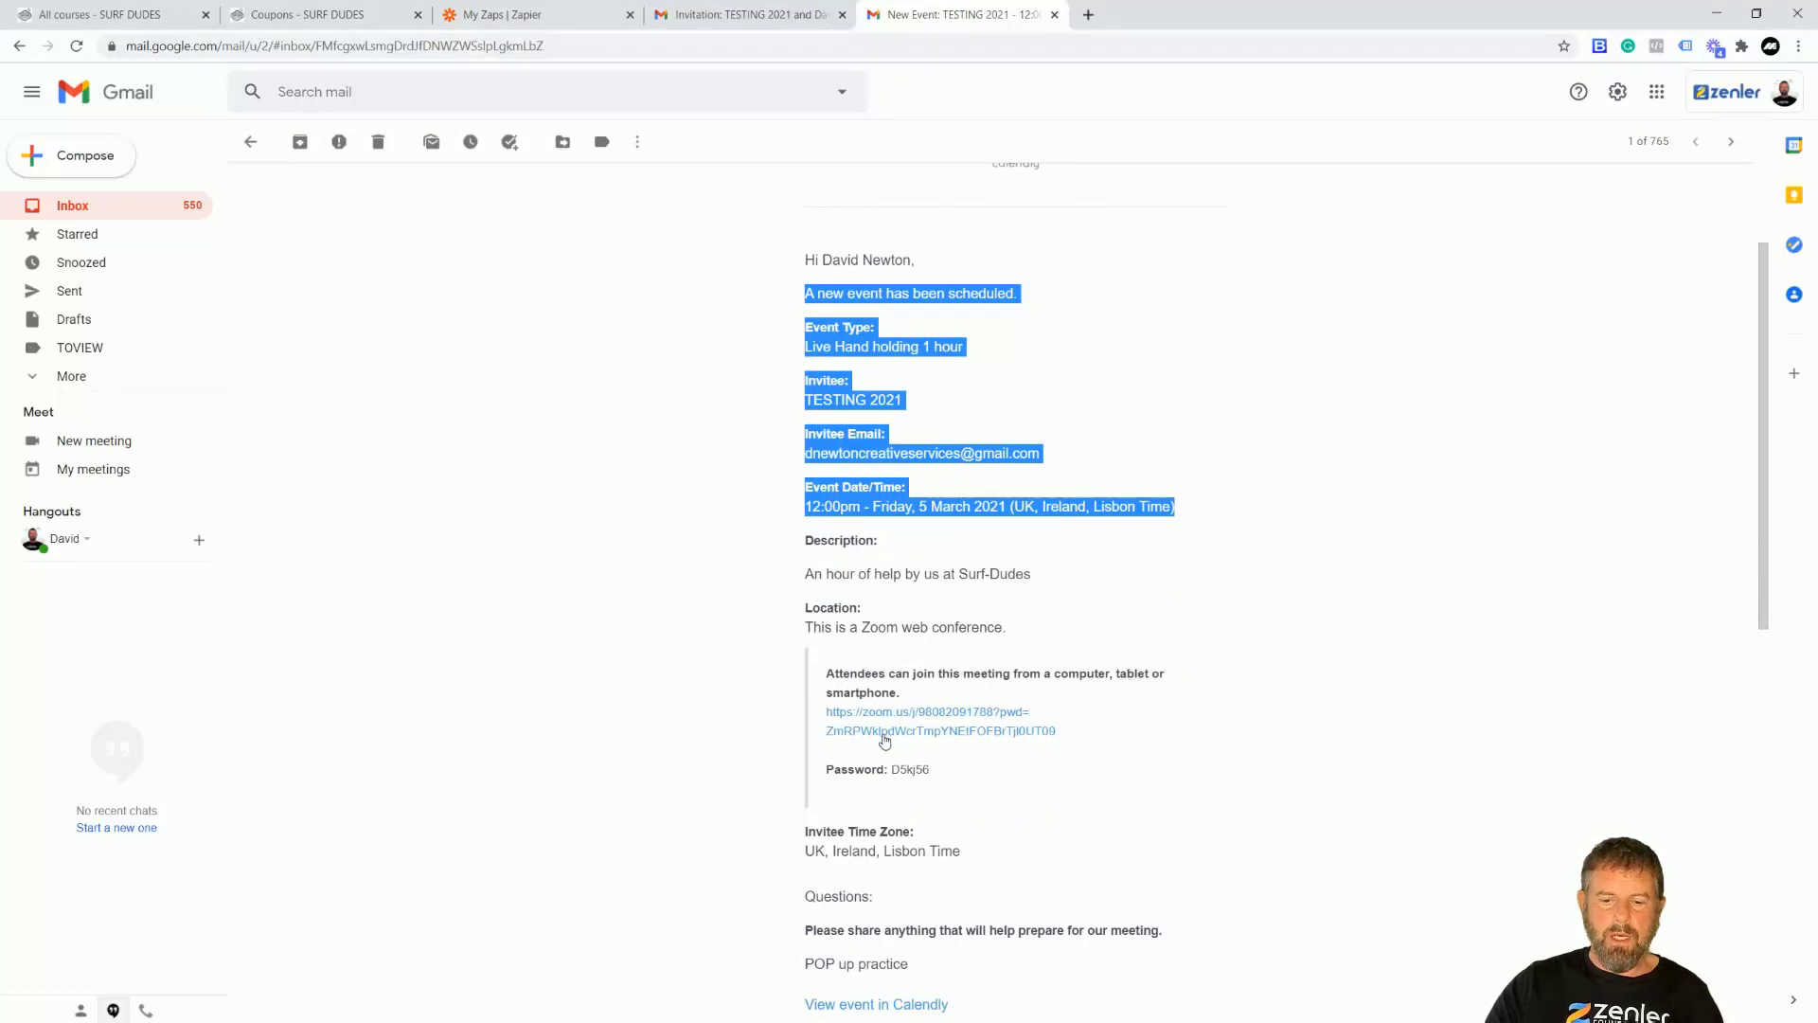
{"action": "left_click_drag", "start_coordinate": [892, 771], "coordinate": [1051, 779]}
{"action": "left_click", "coordinate": [1241, 741]}
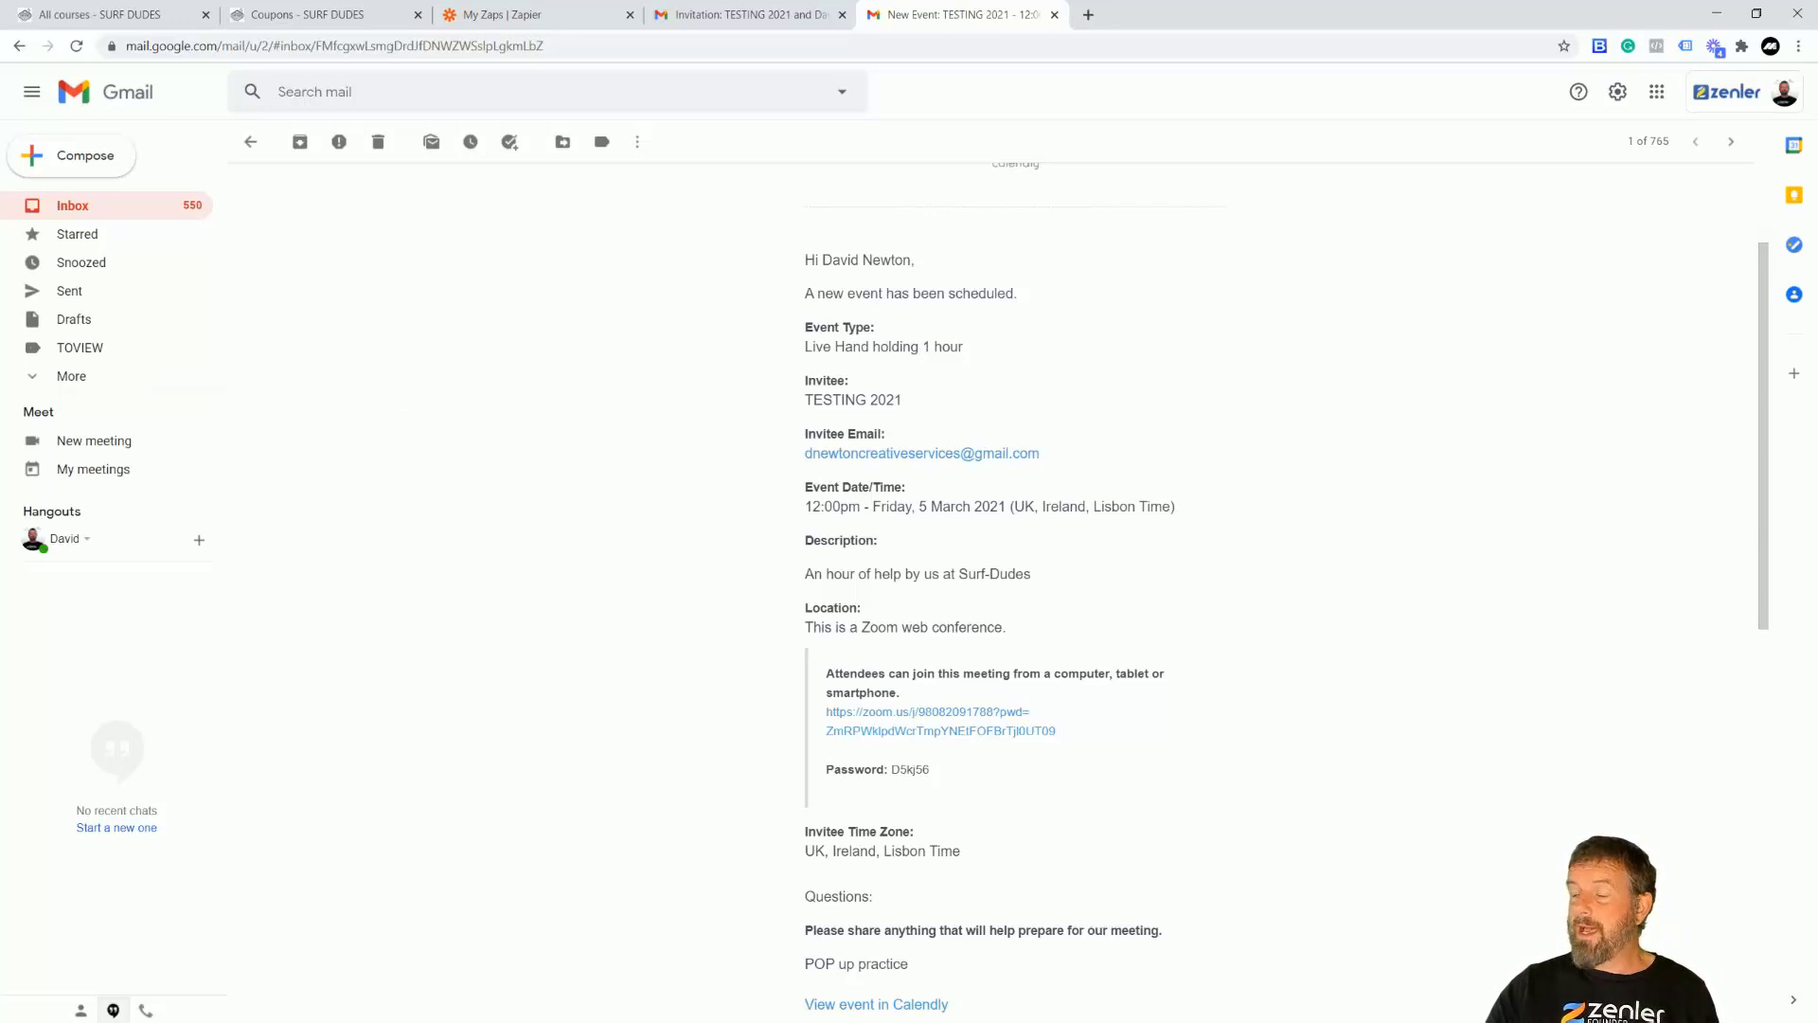
Switch back to the incognito SURF DUDES window, check the student's membership access page for the course, and return to the home page
{"action": "key", "text": "alt+Tab"}
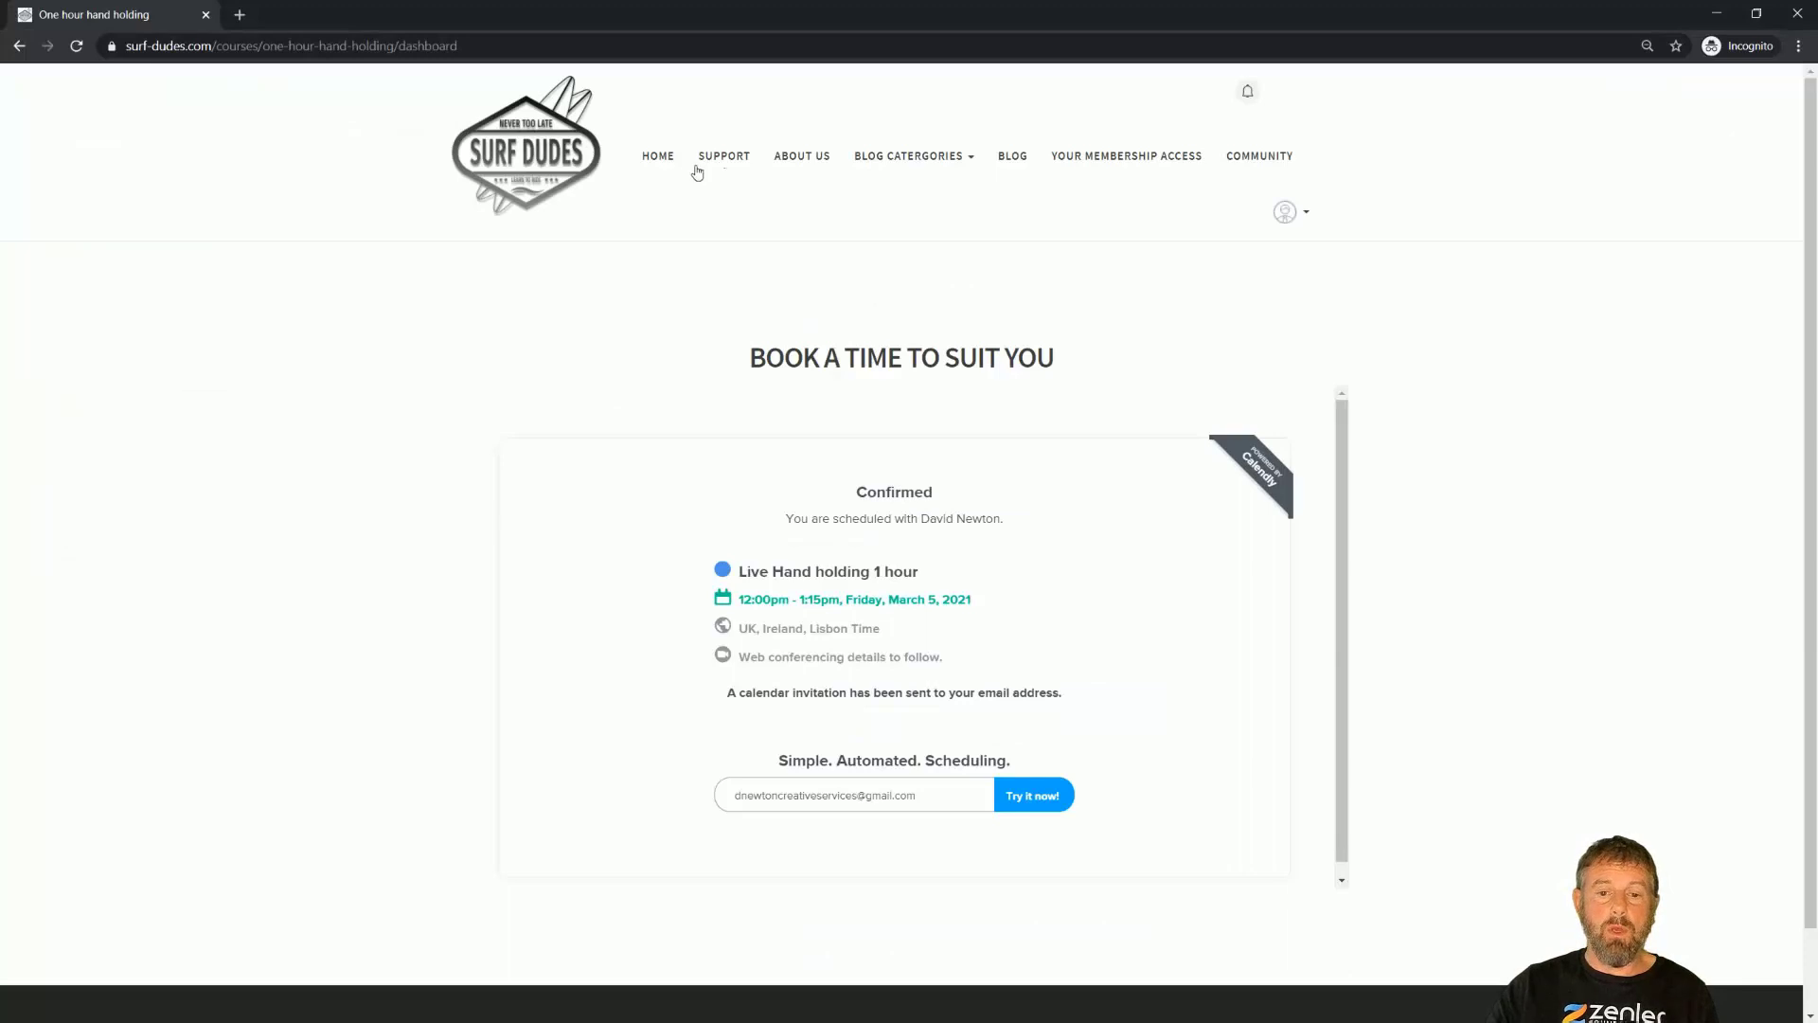
{"action": "left_click", "coordinate": [659, 156]}
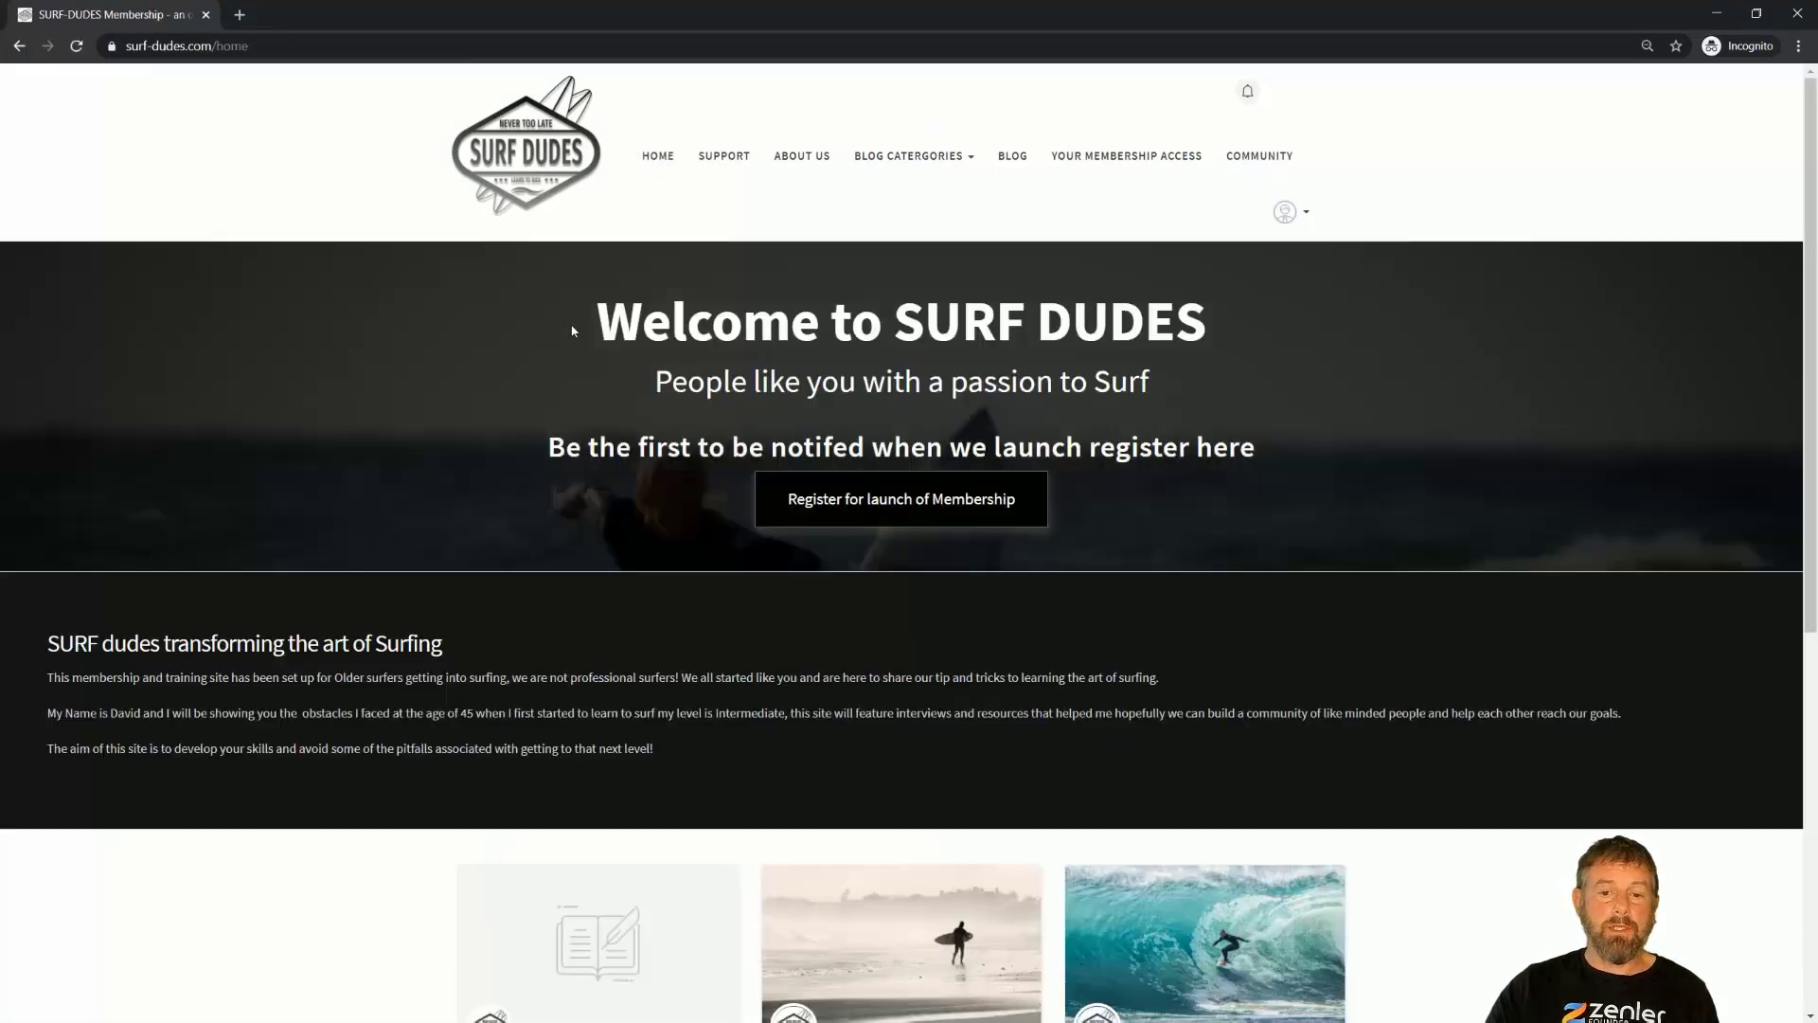
{"action": "left_click", "coordinate": [1098, 163]}
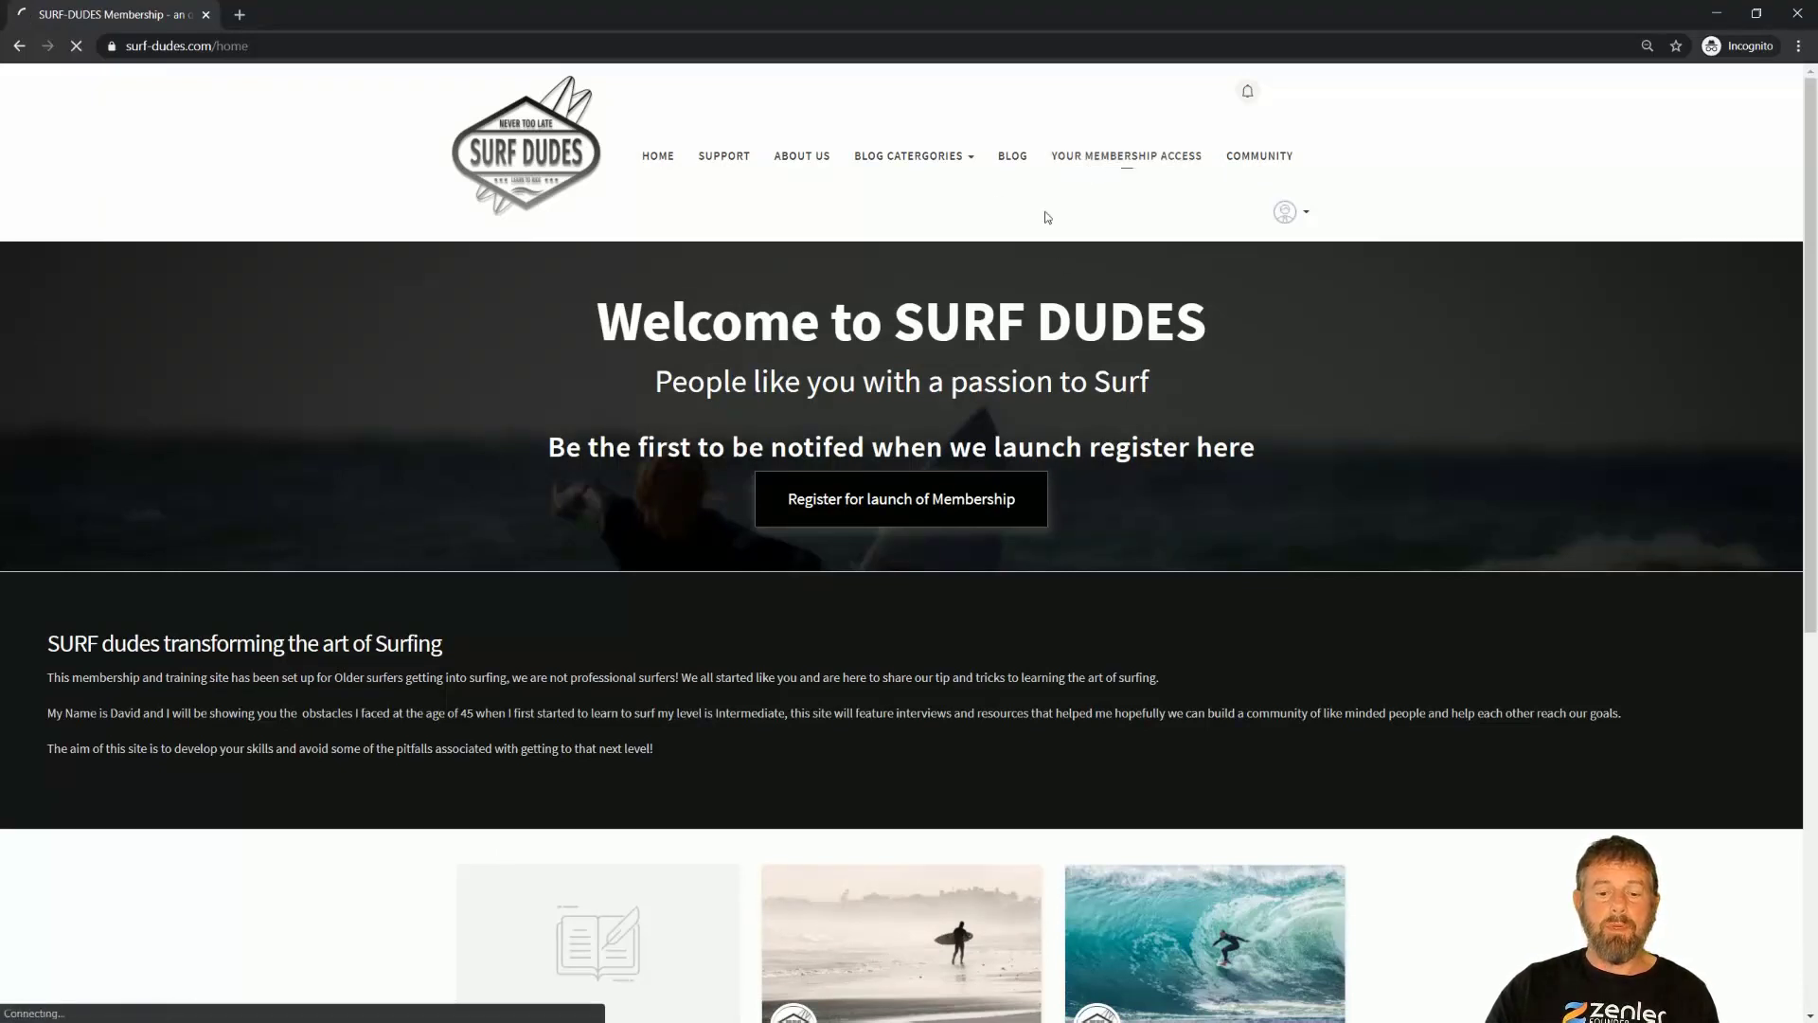
{"action": "scroll", "coordinate": [915, 388], "scroll_direction": "down", "scroll_amount": 4}
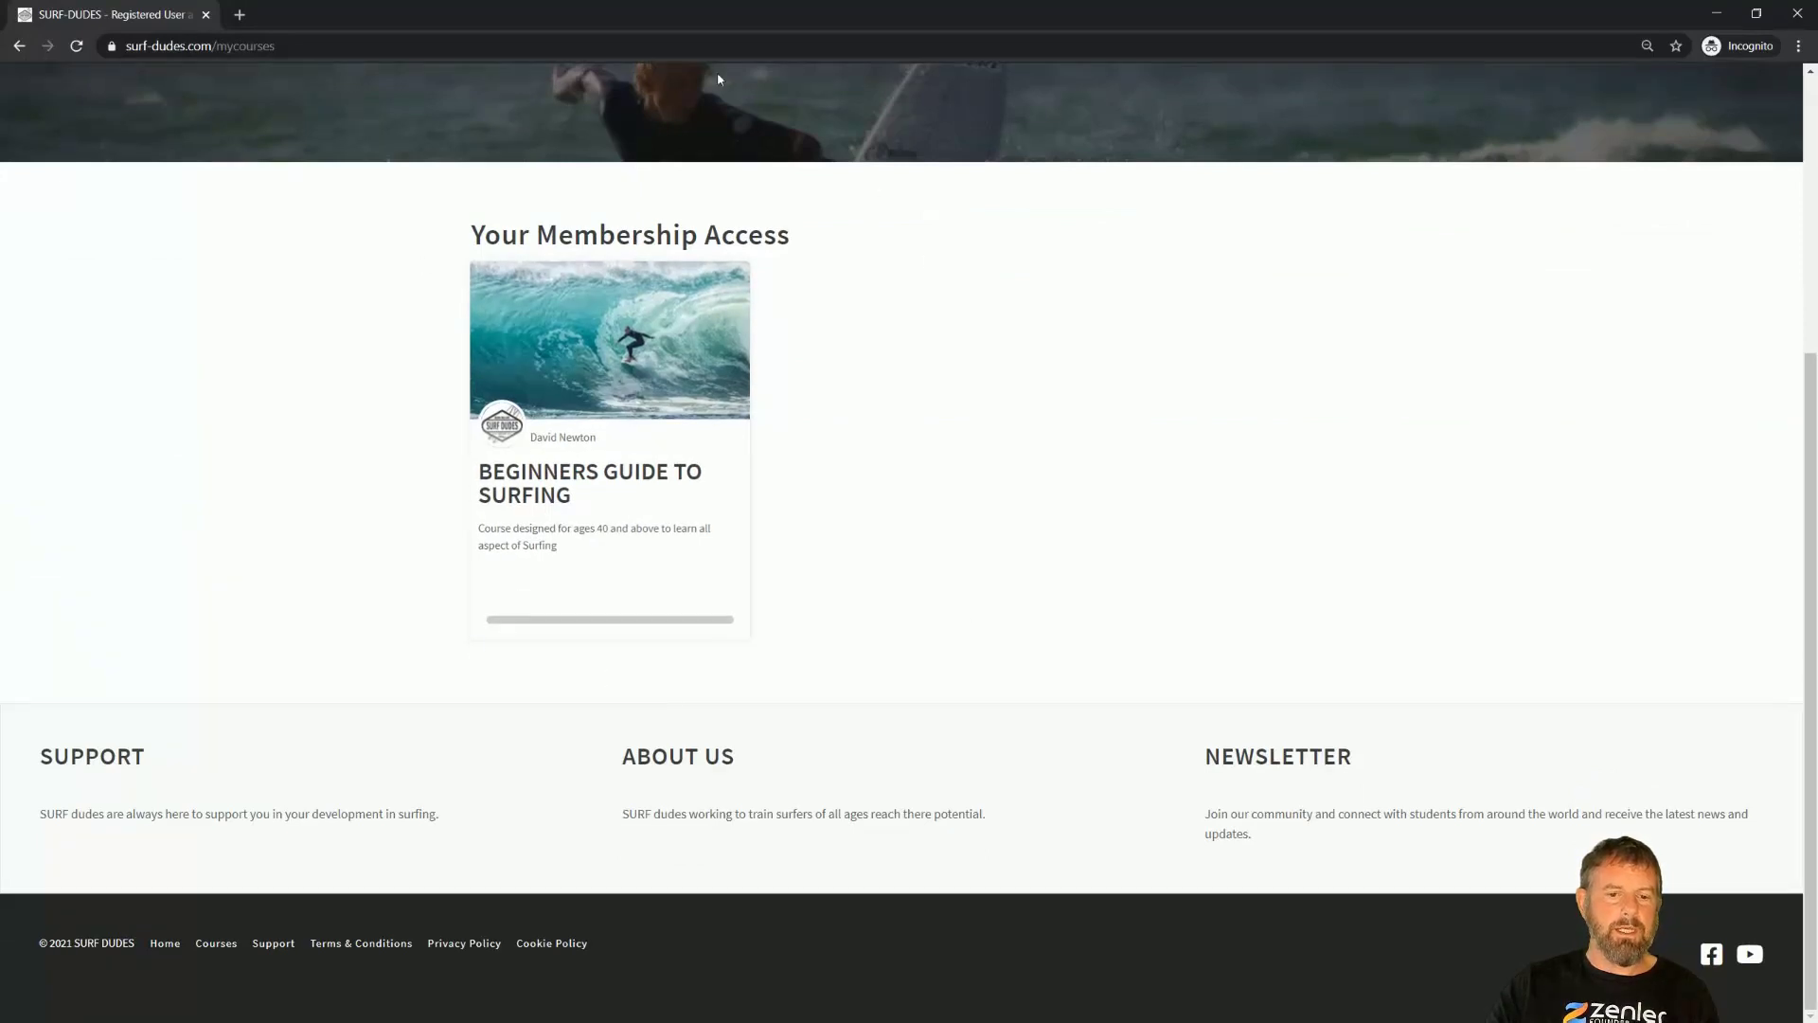
{"action": "scroll", "coordinate": [1024, 478], "scroll_direction": "up", "scroll_amount": 3}
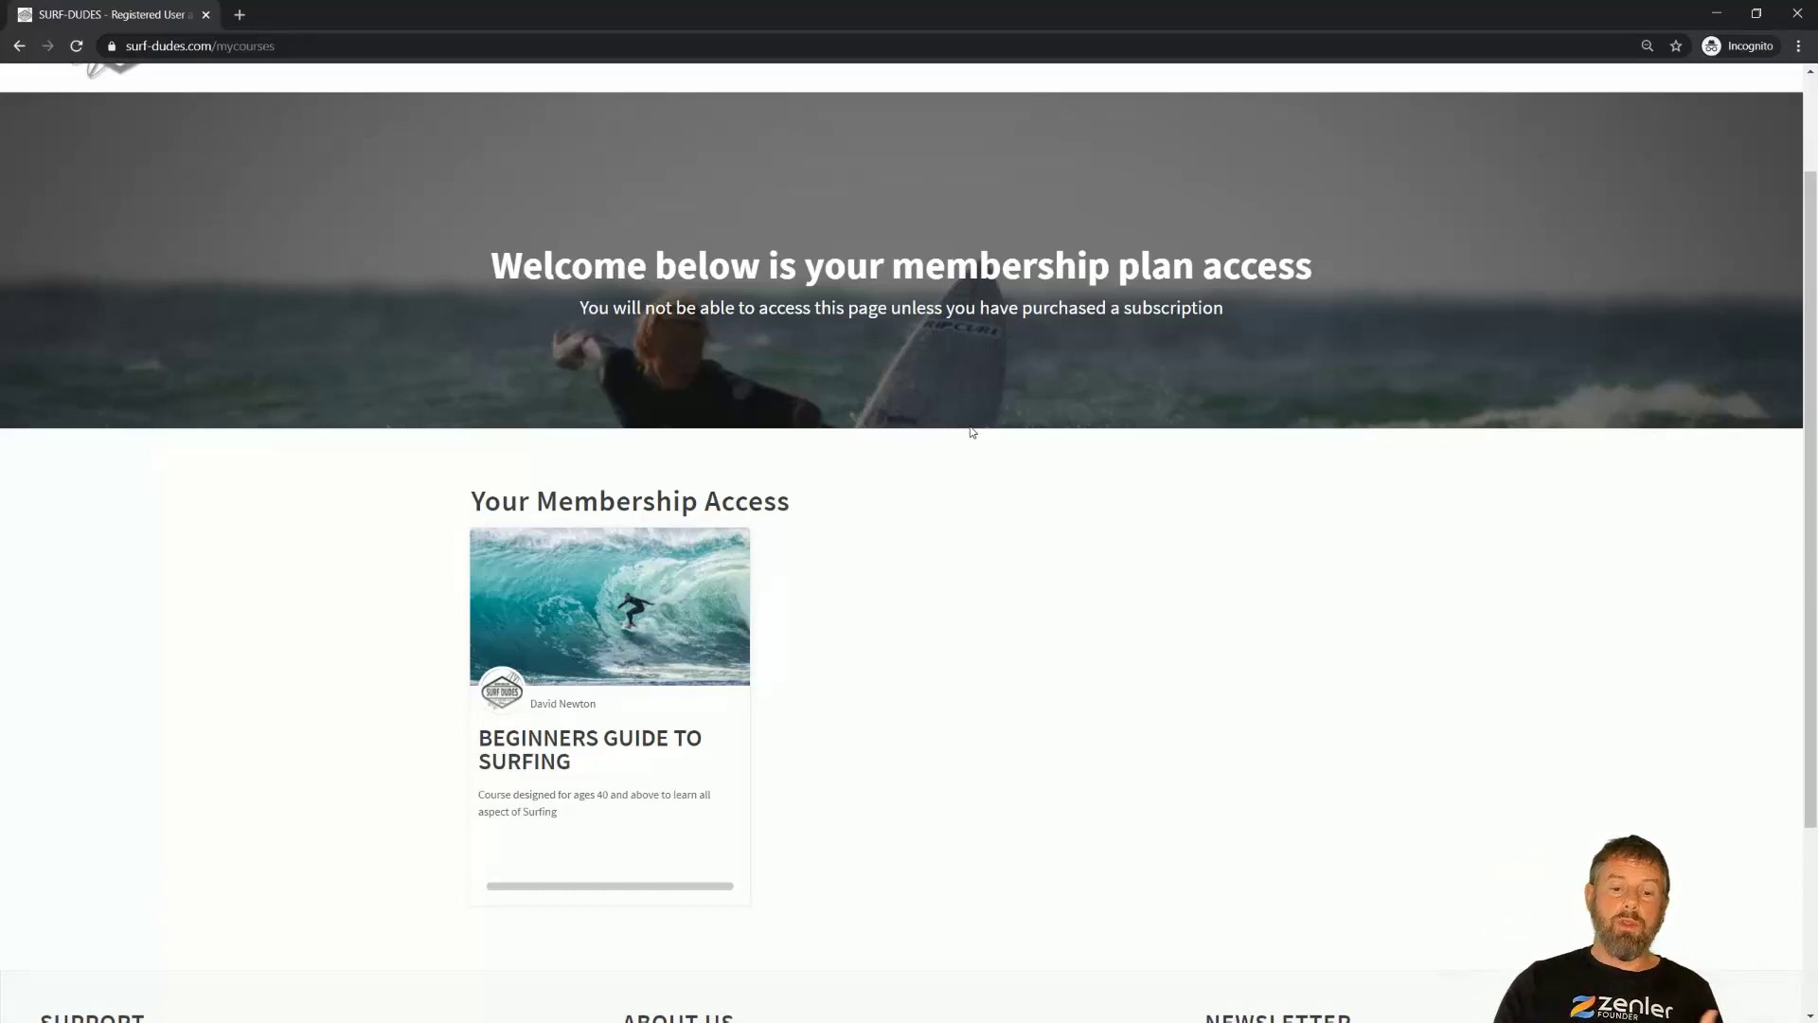
{"action": "scroll", "coordinate": [845, 208], "scroll_direction": "up", "scroll_amount": 2}
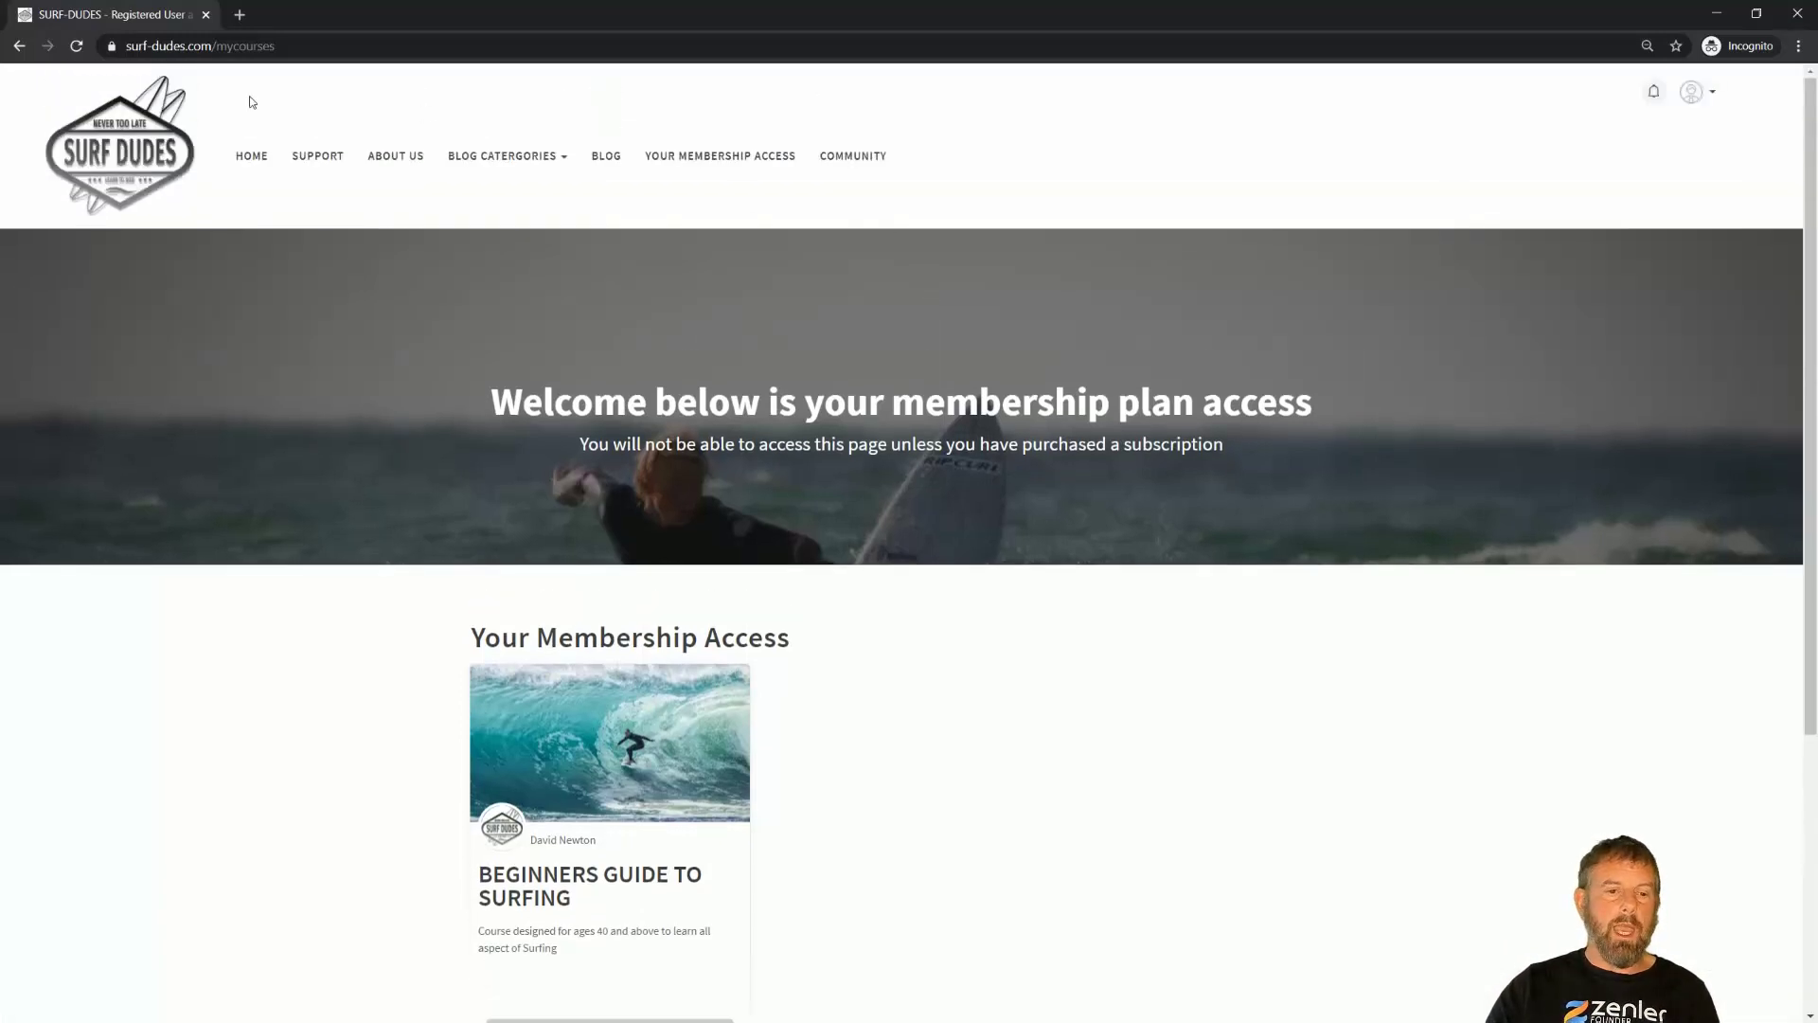
{"action": "left_click", "coordinate": [260, 167]}
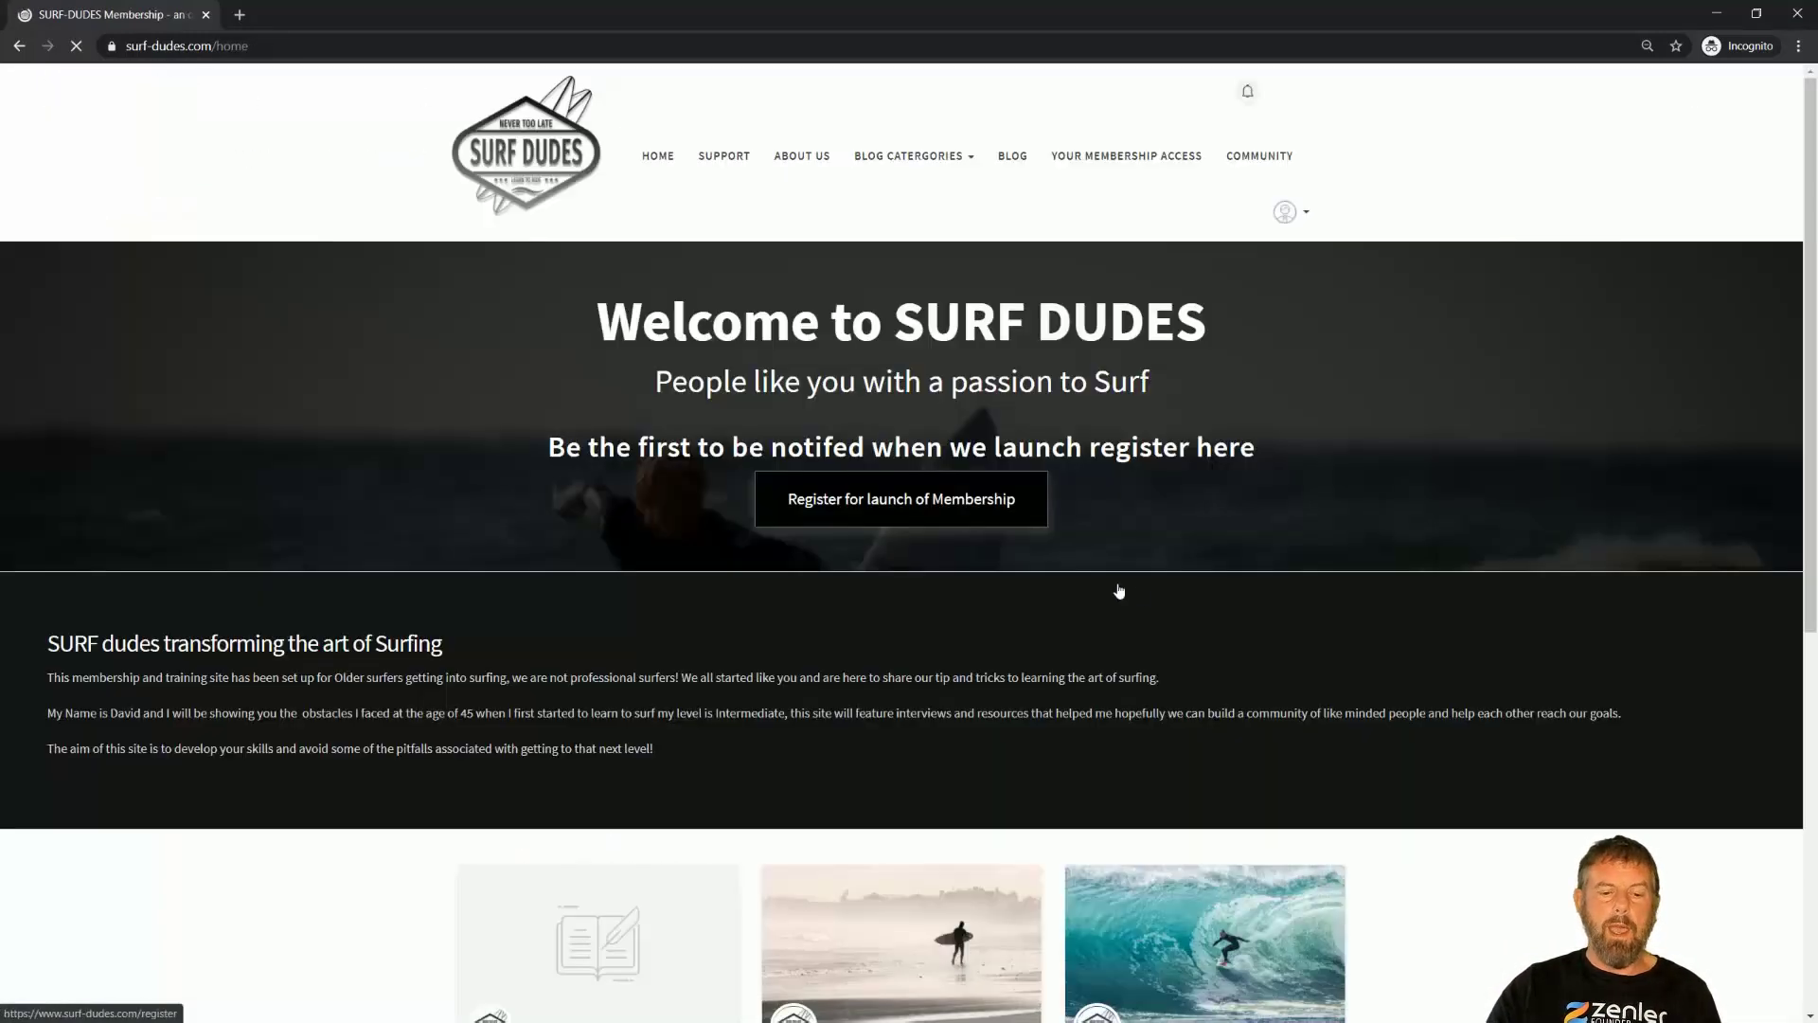
Open the One hour hand holding sales page from the home page to check its pricing, and minimize the incognito window
{"action": "scroll", "coordinate": [635, 494], "scroll_direction": "down", "scroll_amount": 4}
{"action": "left_click", "coordinate": [635, 494]}
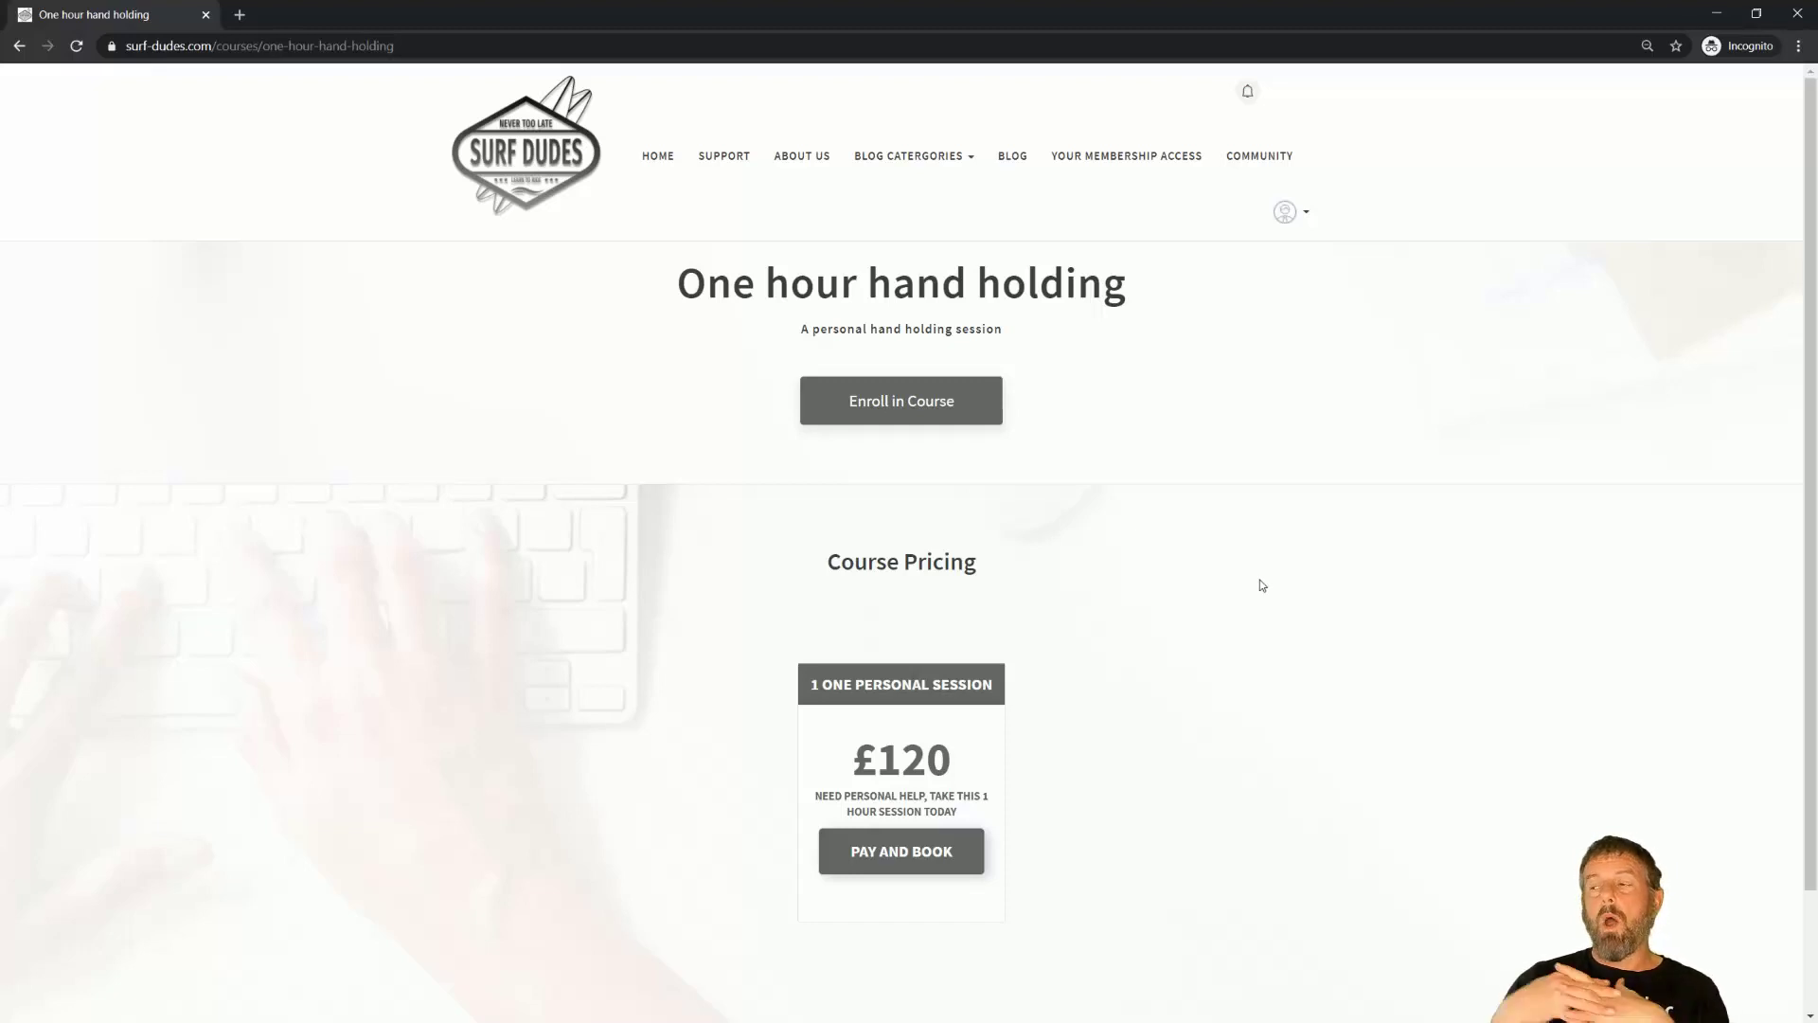
{"action": "left_click", "coordinate": [1718, 18]}
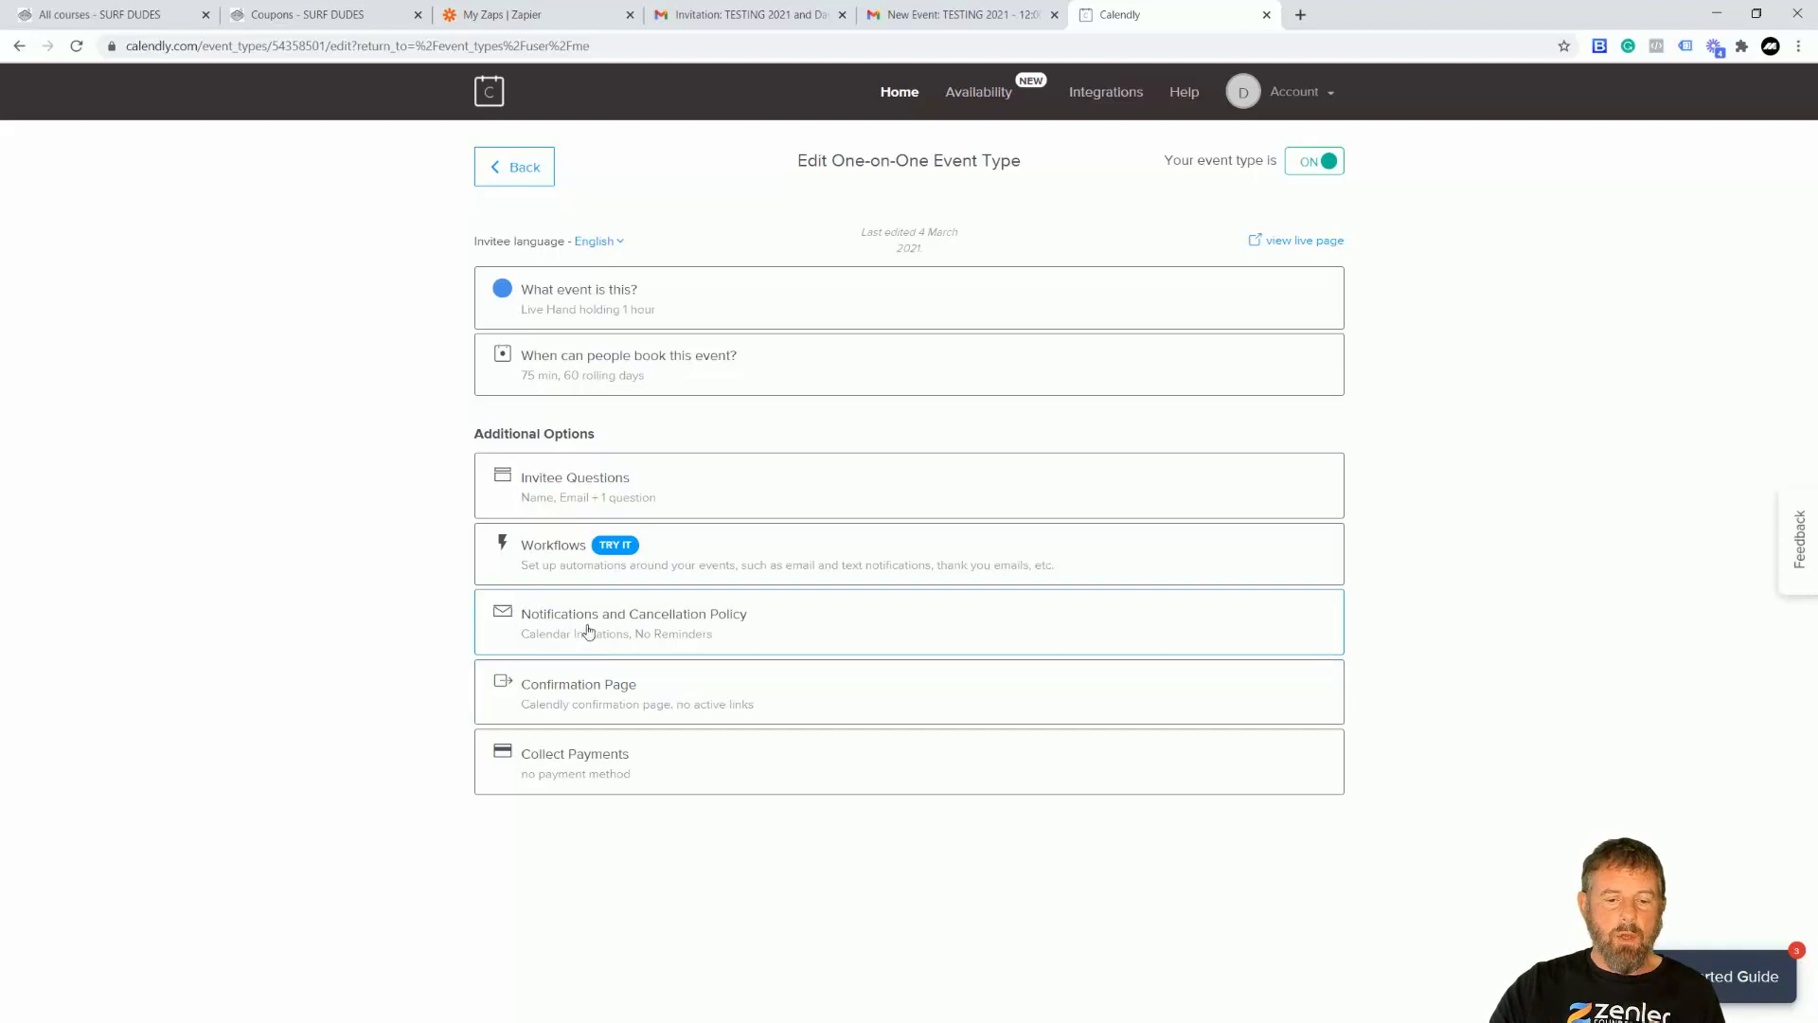
Review the email reminder, email follow-up and text reminder options in the Calendly event's Notifications and Cancellation Policy, and close the section
{"action": "left_click", "coordinate": [687, 627]}
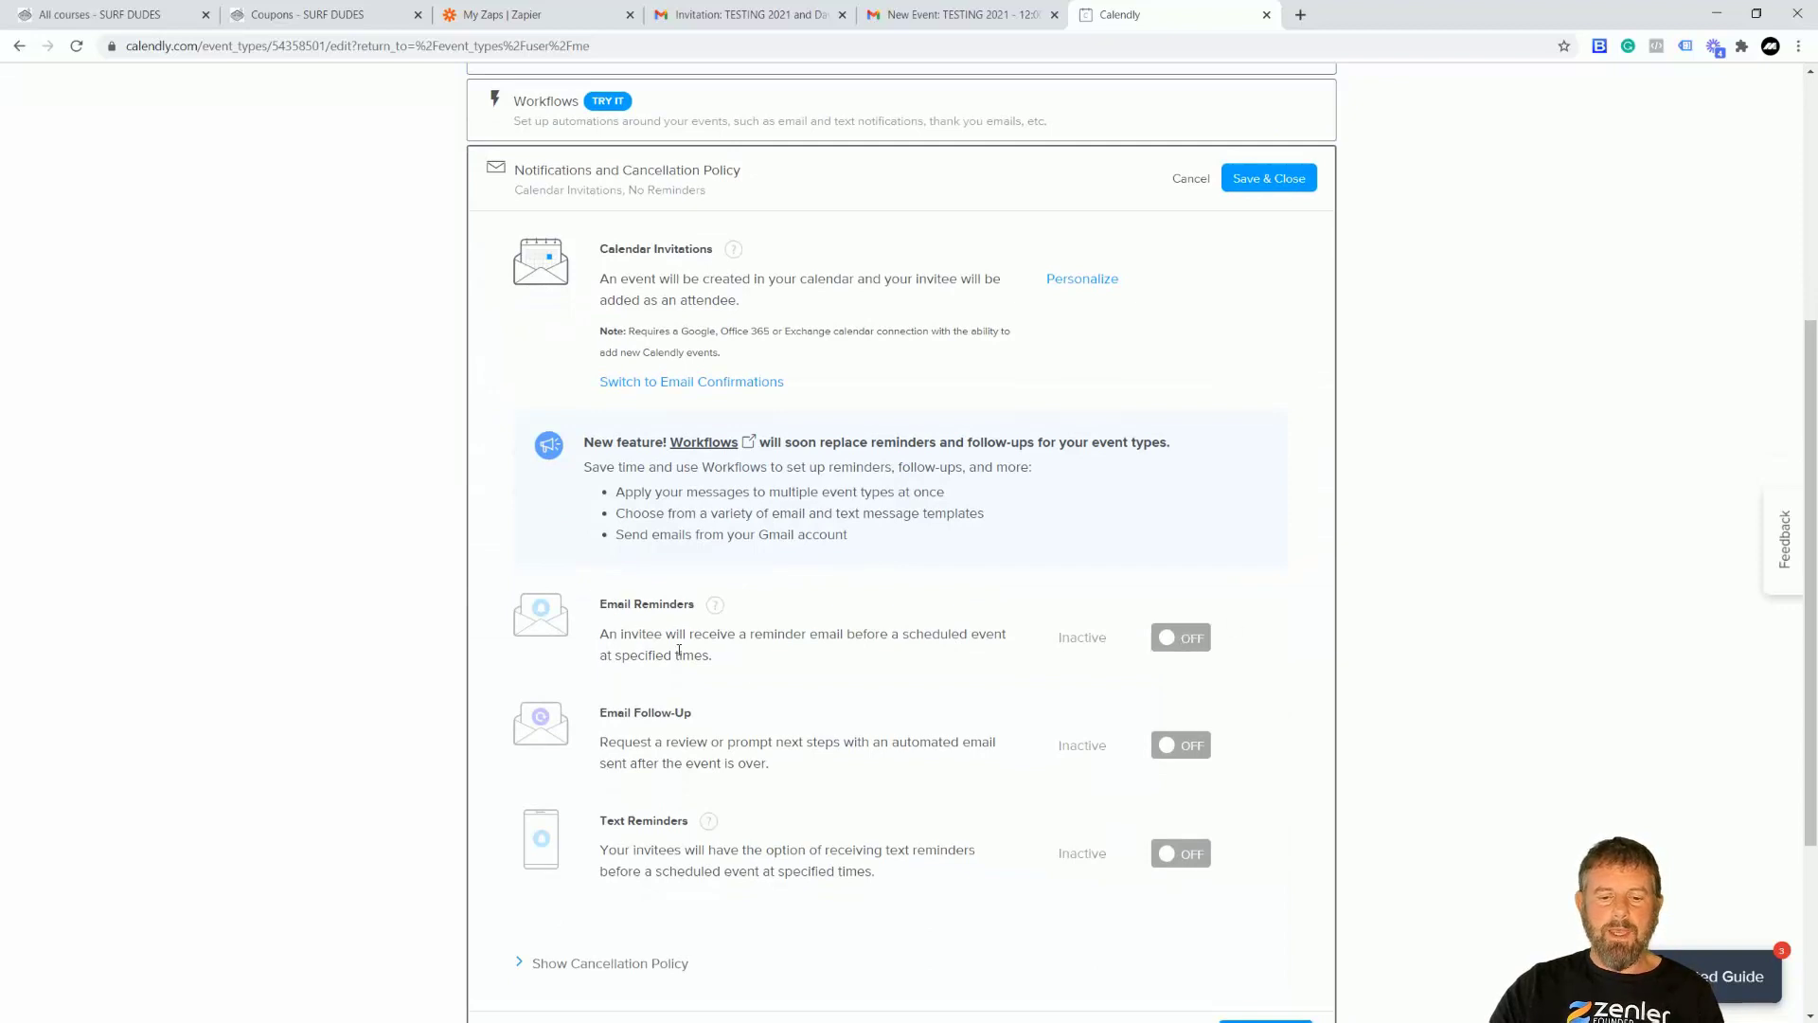
{"action": "left_click_drag", "start_coordinate": [606, 632], "coordinate": [795, 653]}
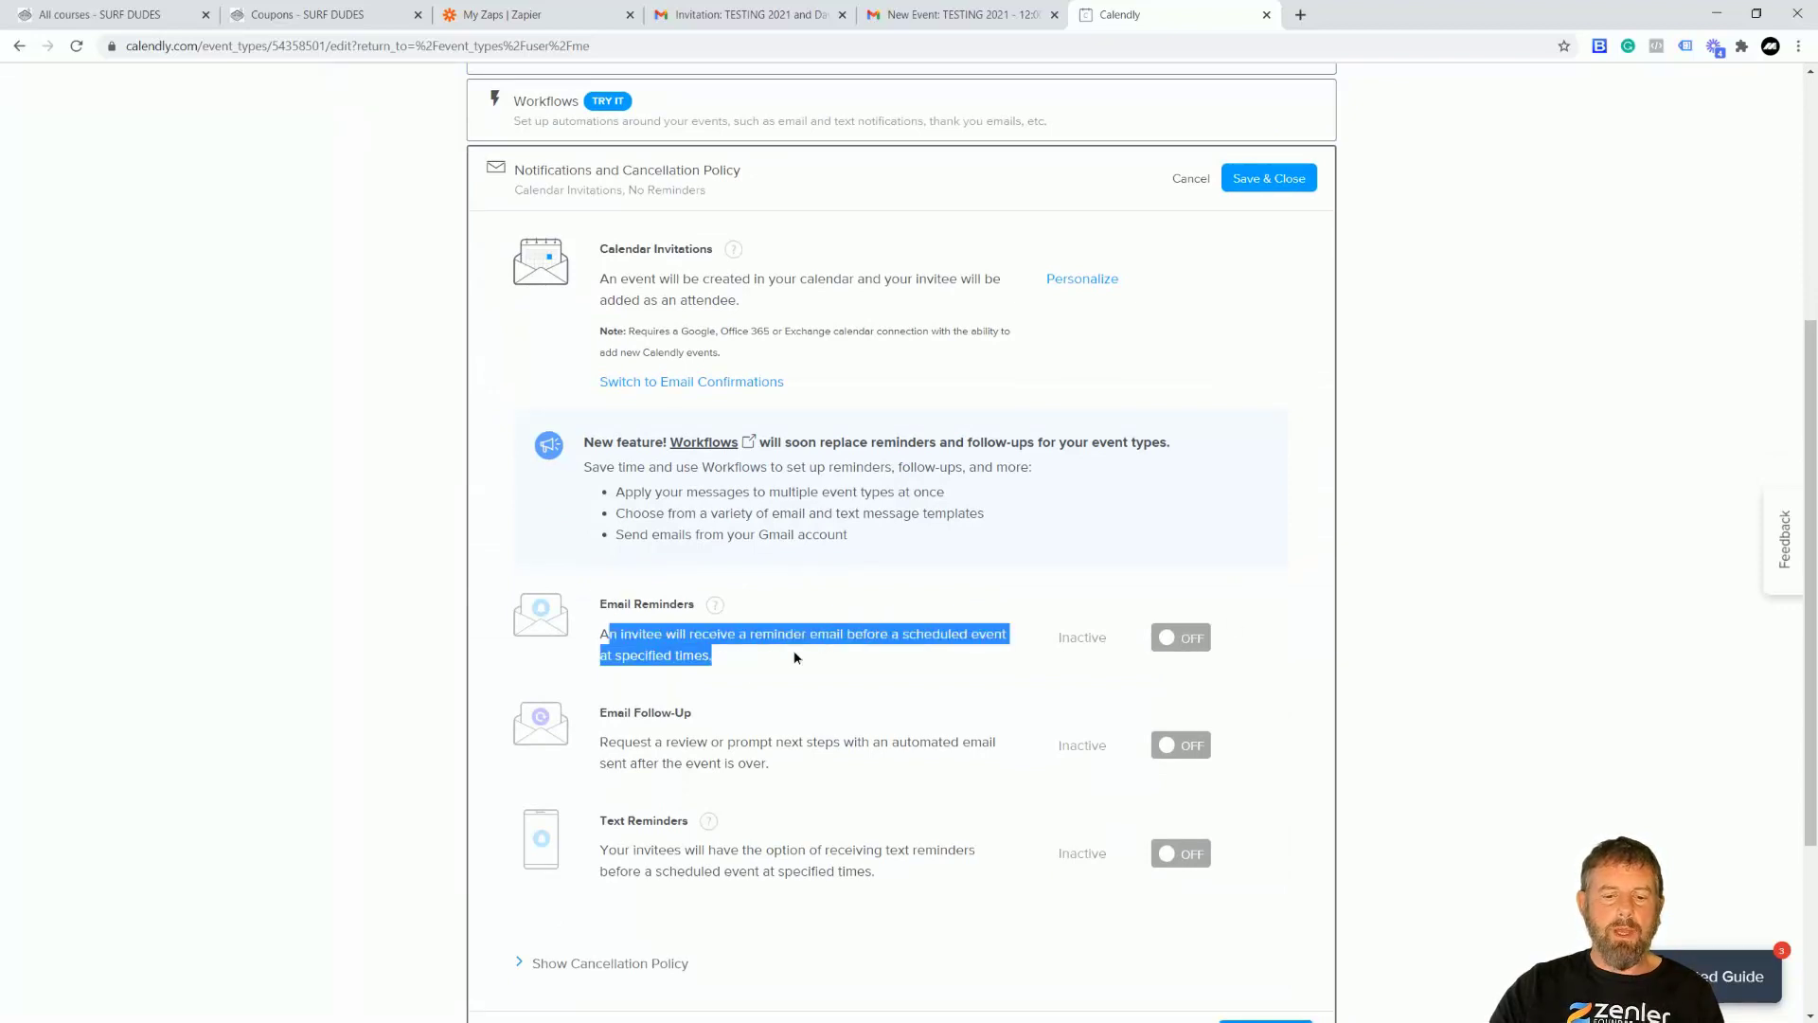
{"action": "left_click", "coordinate": [782, 674]}
{"action": "left_click_drag", "start_coordinate": [622, 634], "coordinate": [968, 641]}
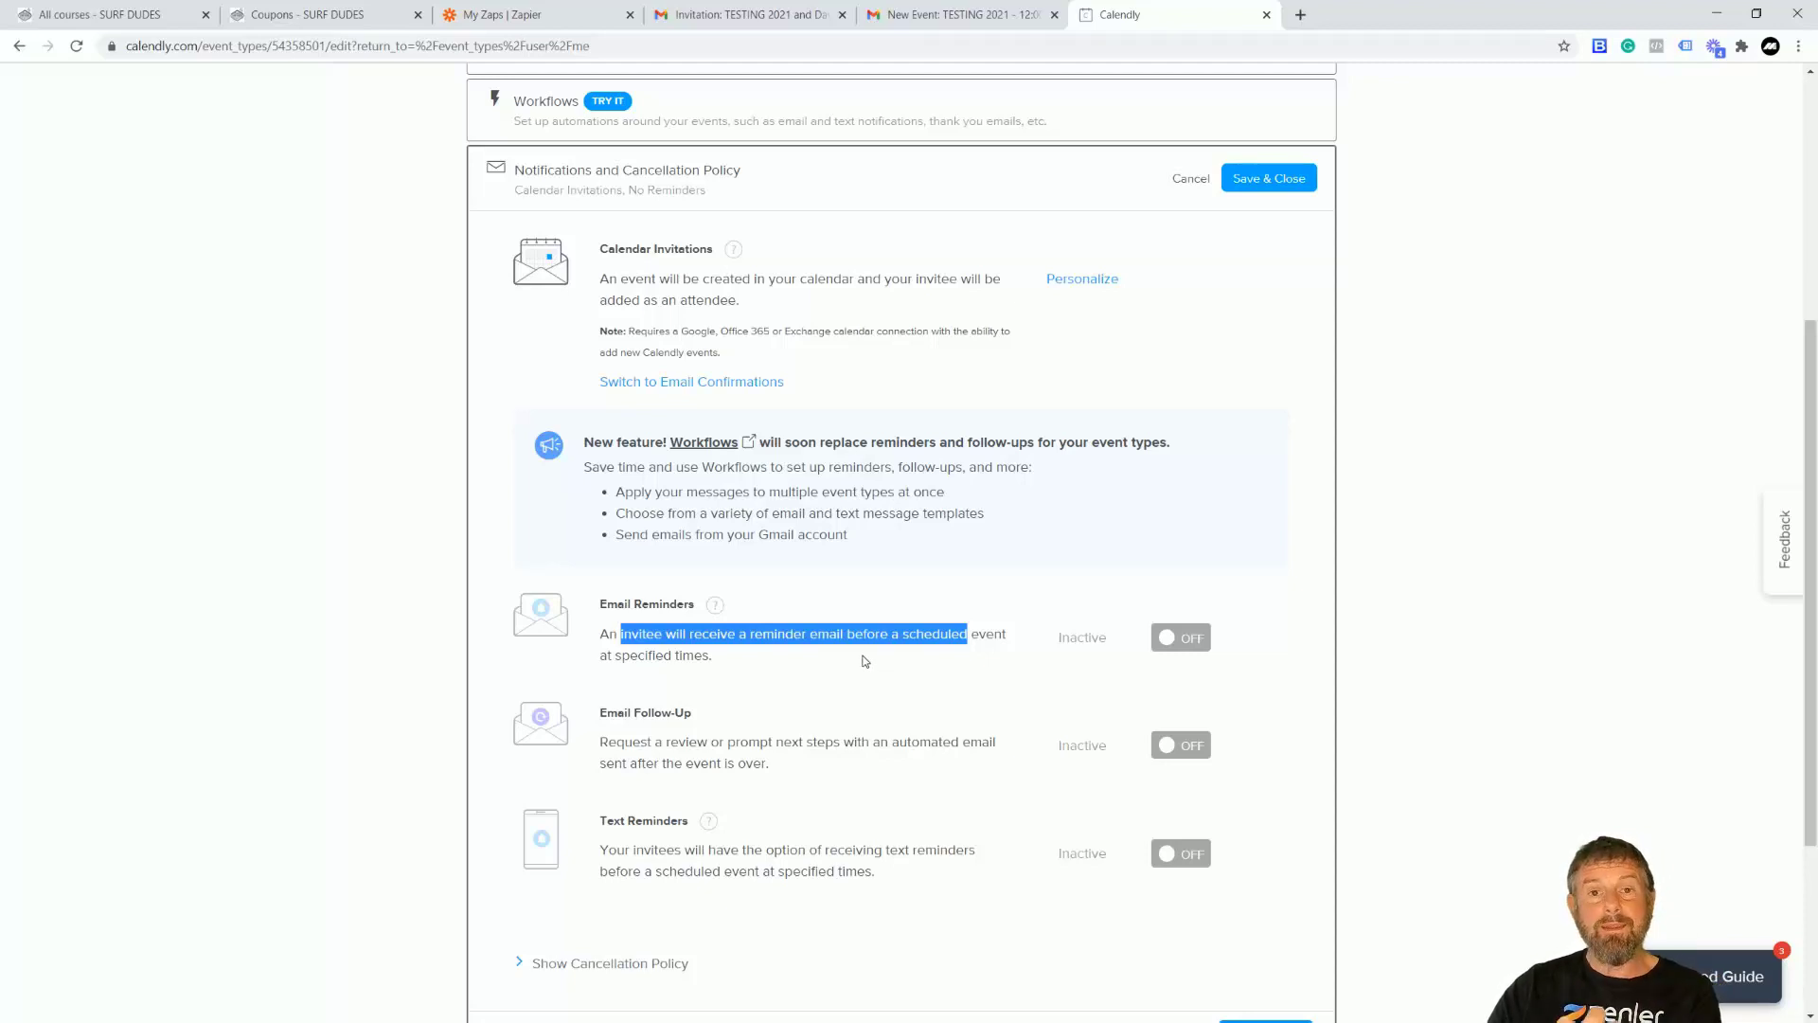
{"action": "left_click", "coordinate": [743, 669]}
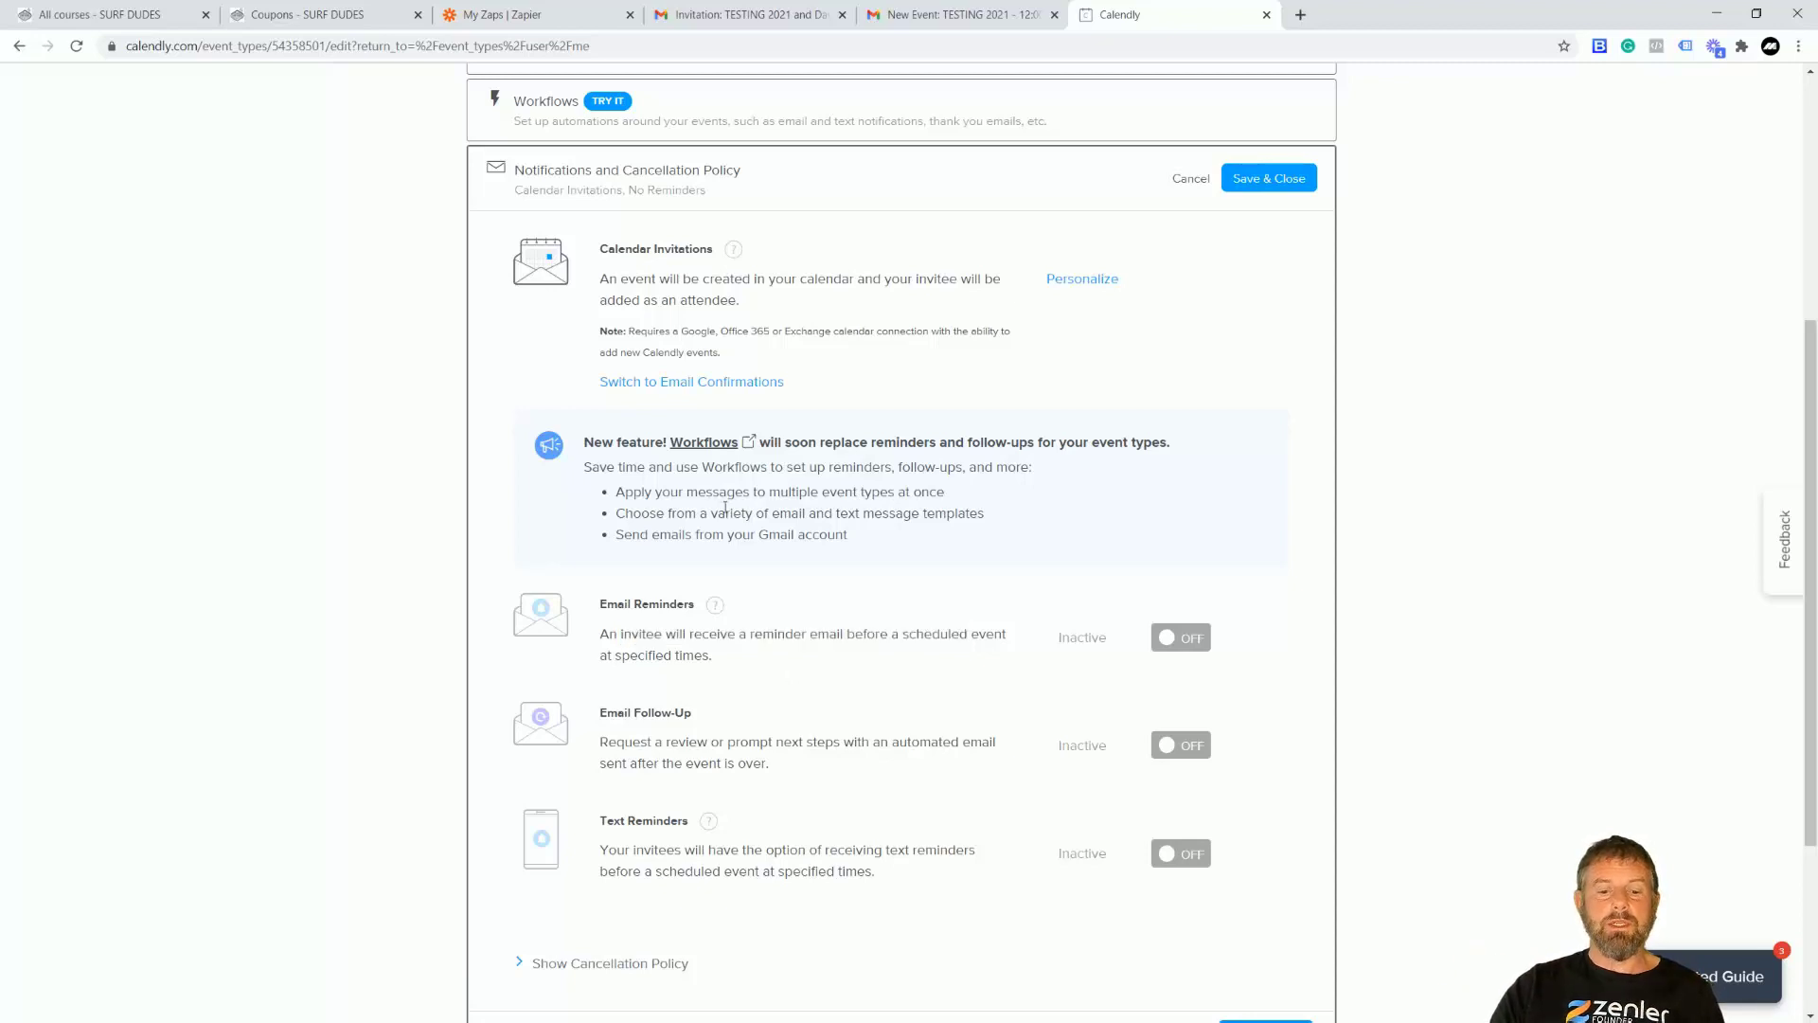
{"action": "left_click_drag", "start_coordinate": [597, 606], "coordinate": [716, 609]}
{"action": "left_click_drag", "start_coordinate": [596, 716], "coordinate": [733, 712]}
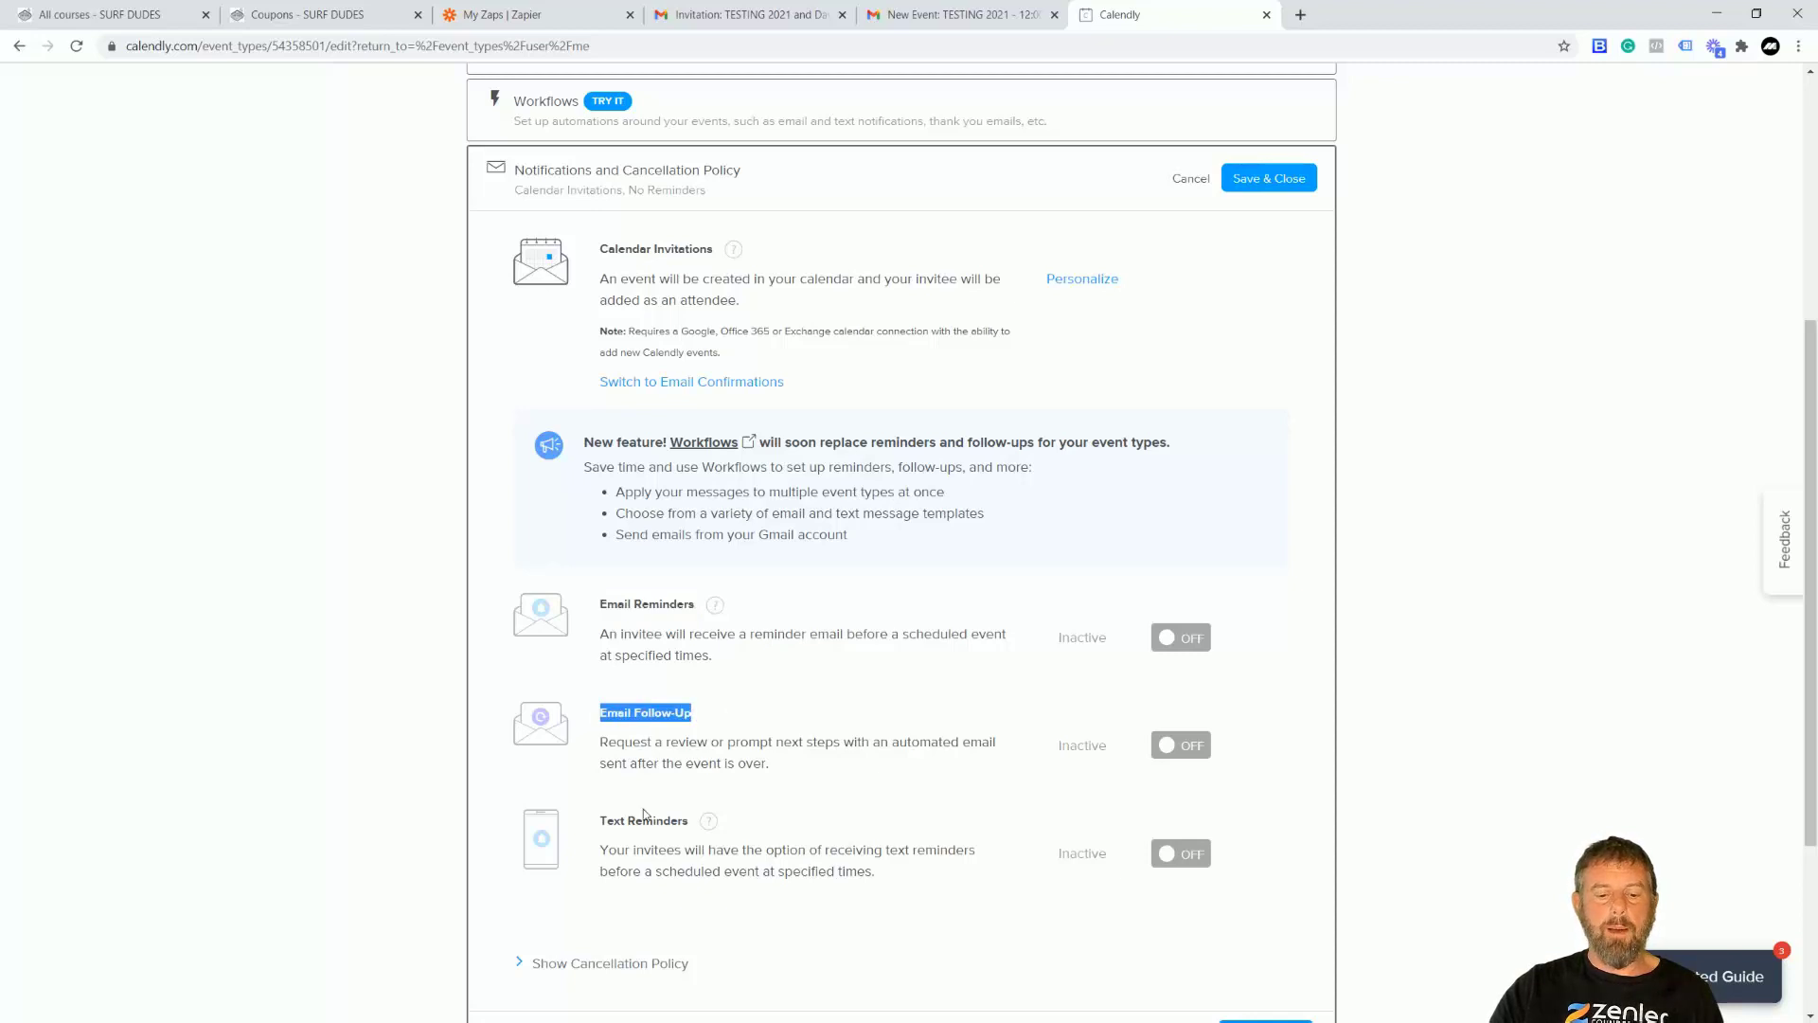
{"action": "left_click_drag", "start_coordinate": [597, 821], "coordinate": [684, 823]}
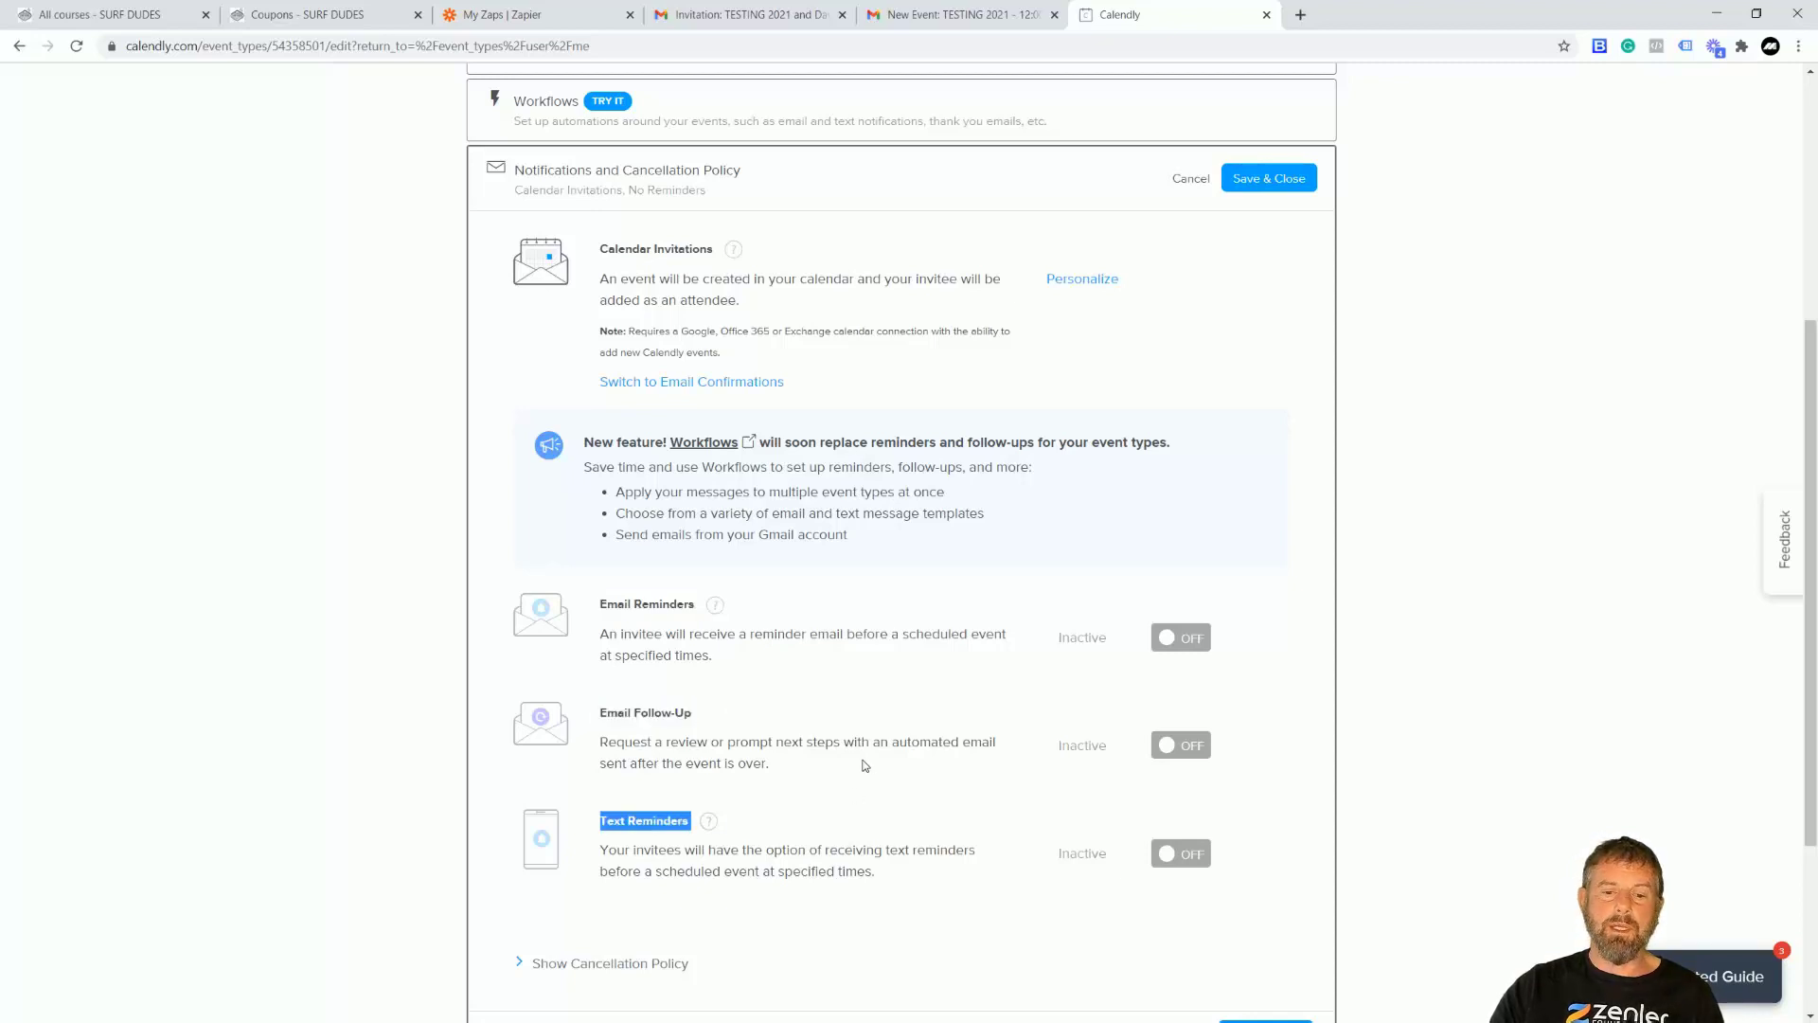
{"action": "scroll", "coordinate": [866, 769], "scroll_direction": "up", "scroll_amount": 5}
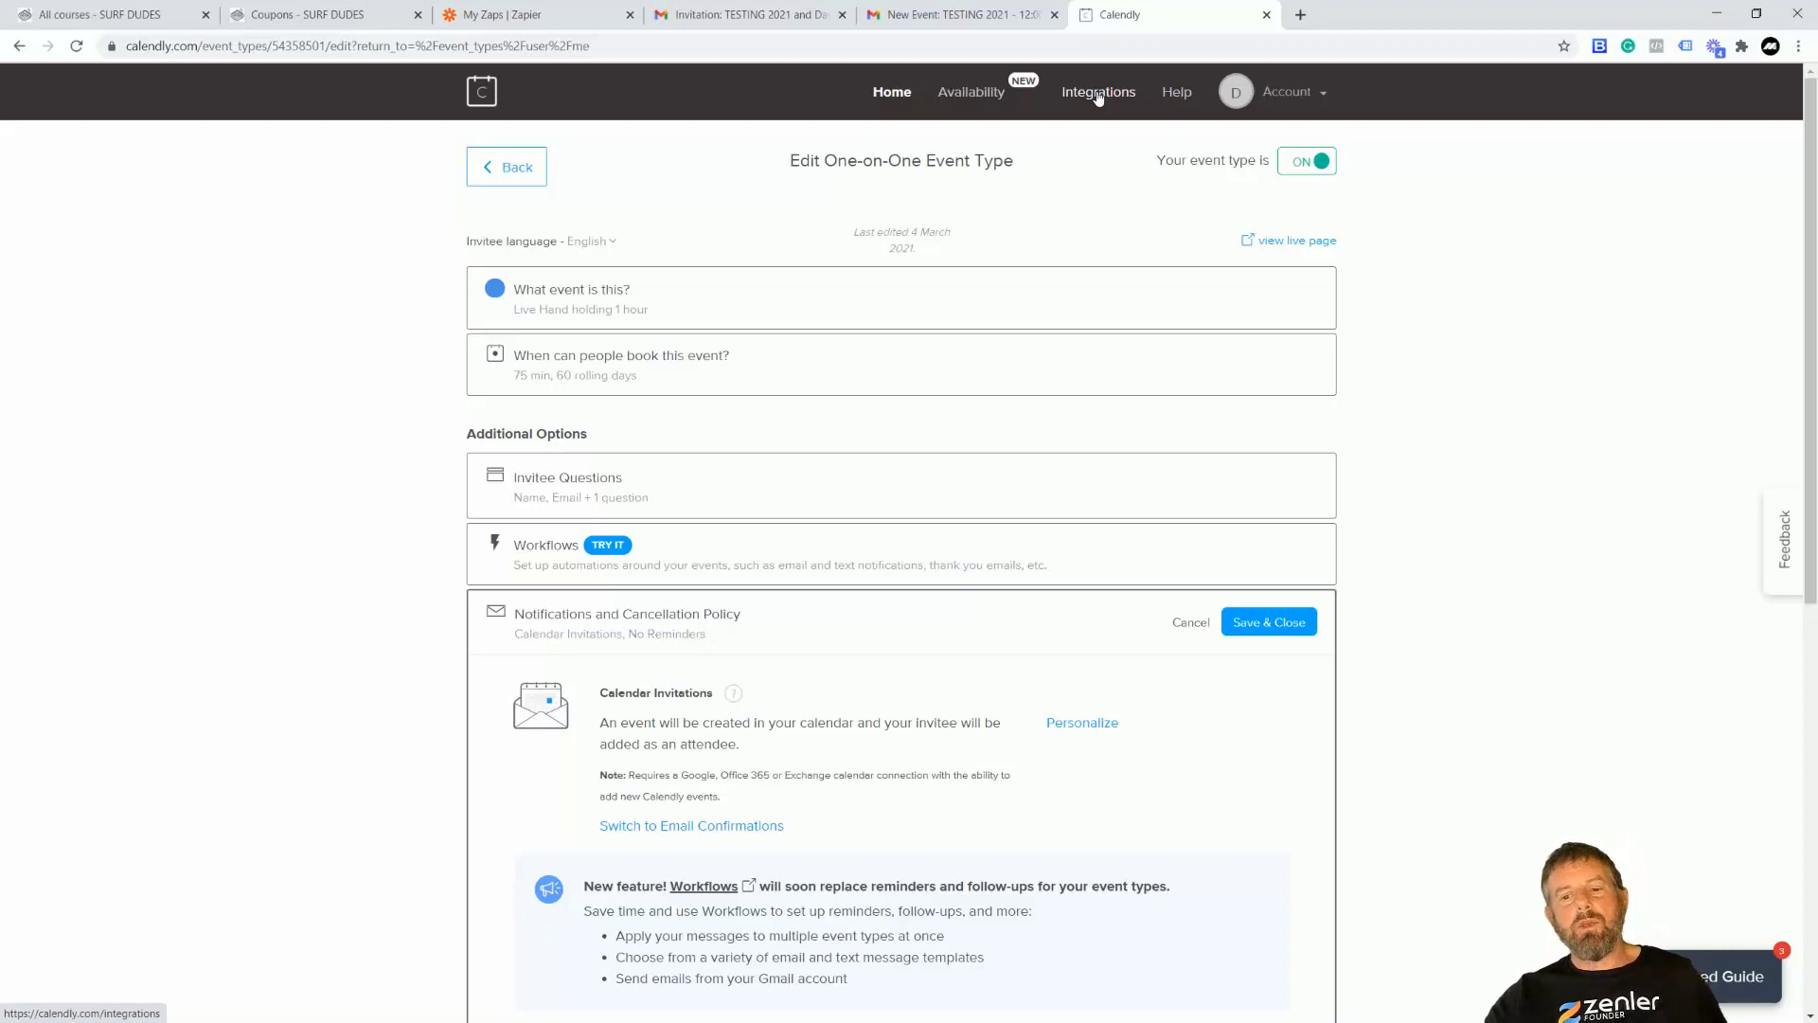
{"action": "left_click", "coordinate": [580, 631]}
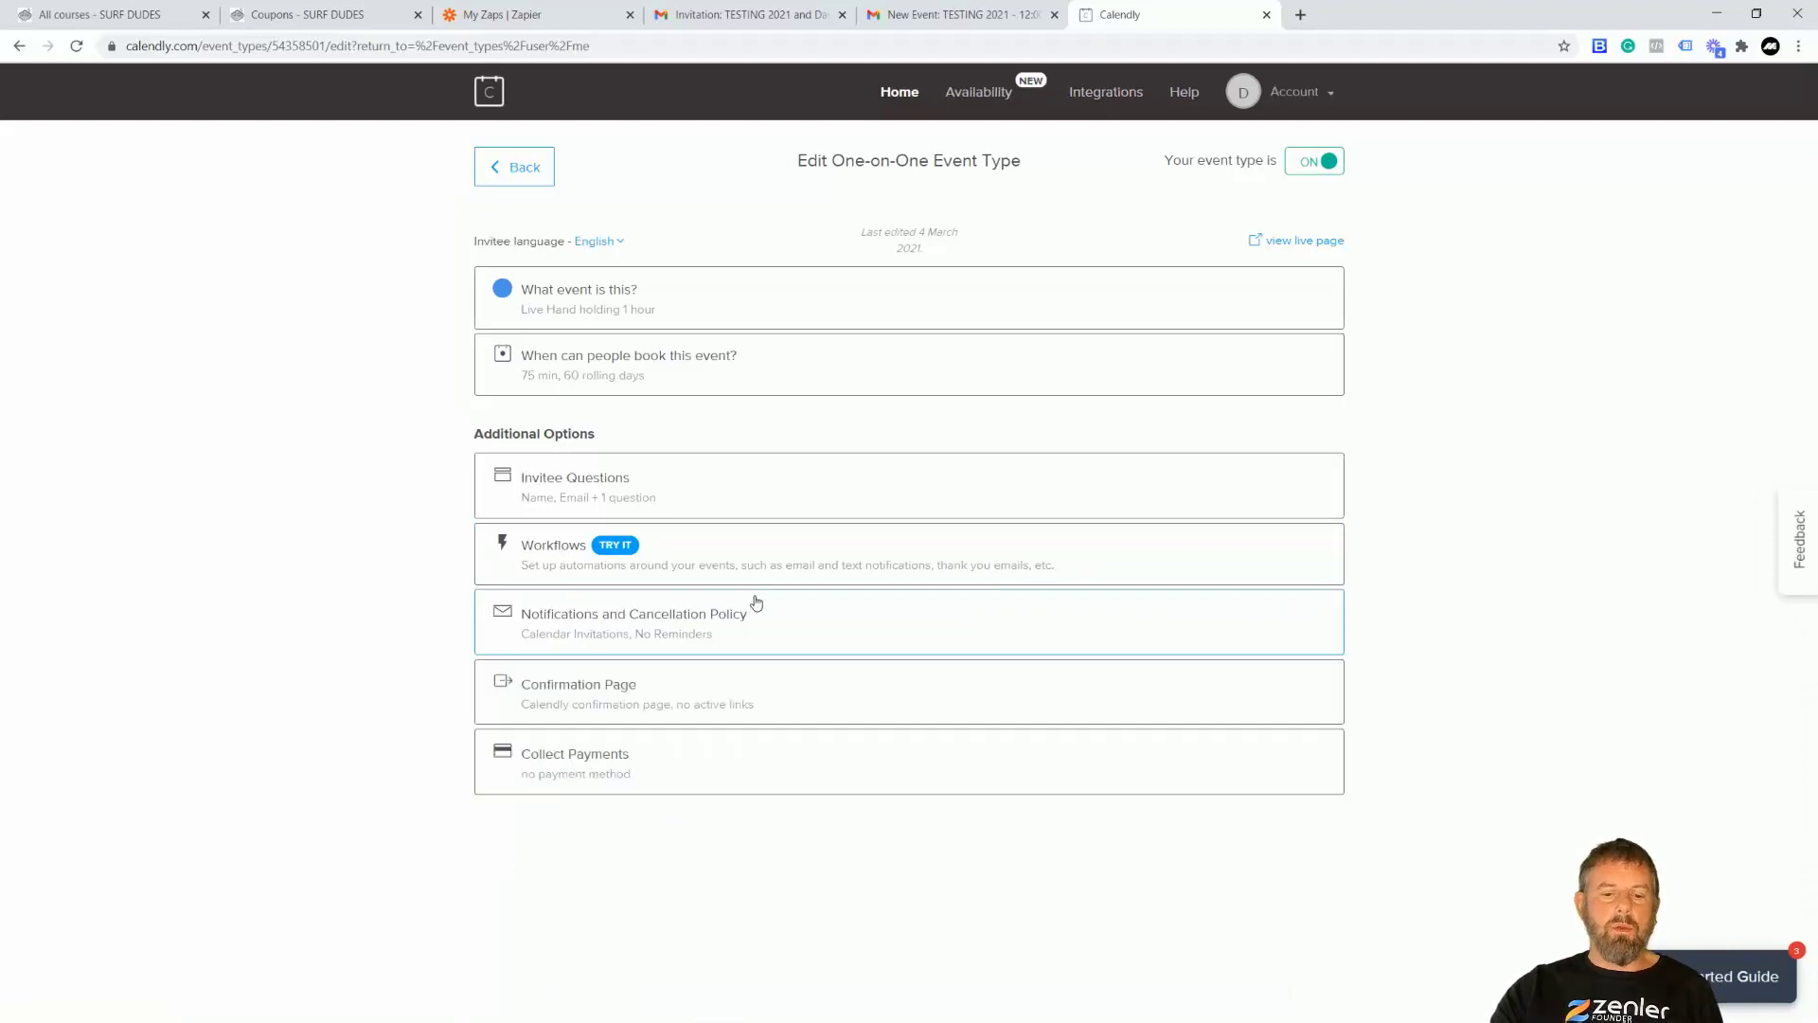
Review the Collect Payments options of the Calendly event type
{"action": "left_click", "coordinate": [570, 756]}
{"action": "scroll", "coordinate": [929, 735], "scroll_direction": "down", "scroll_amount": 3}
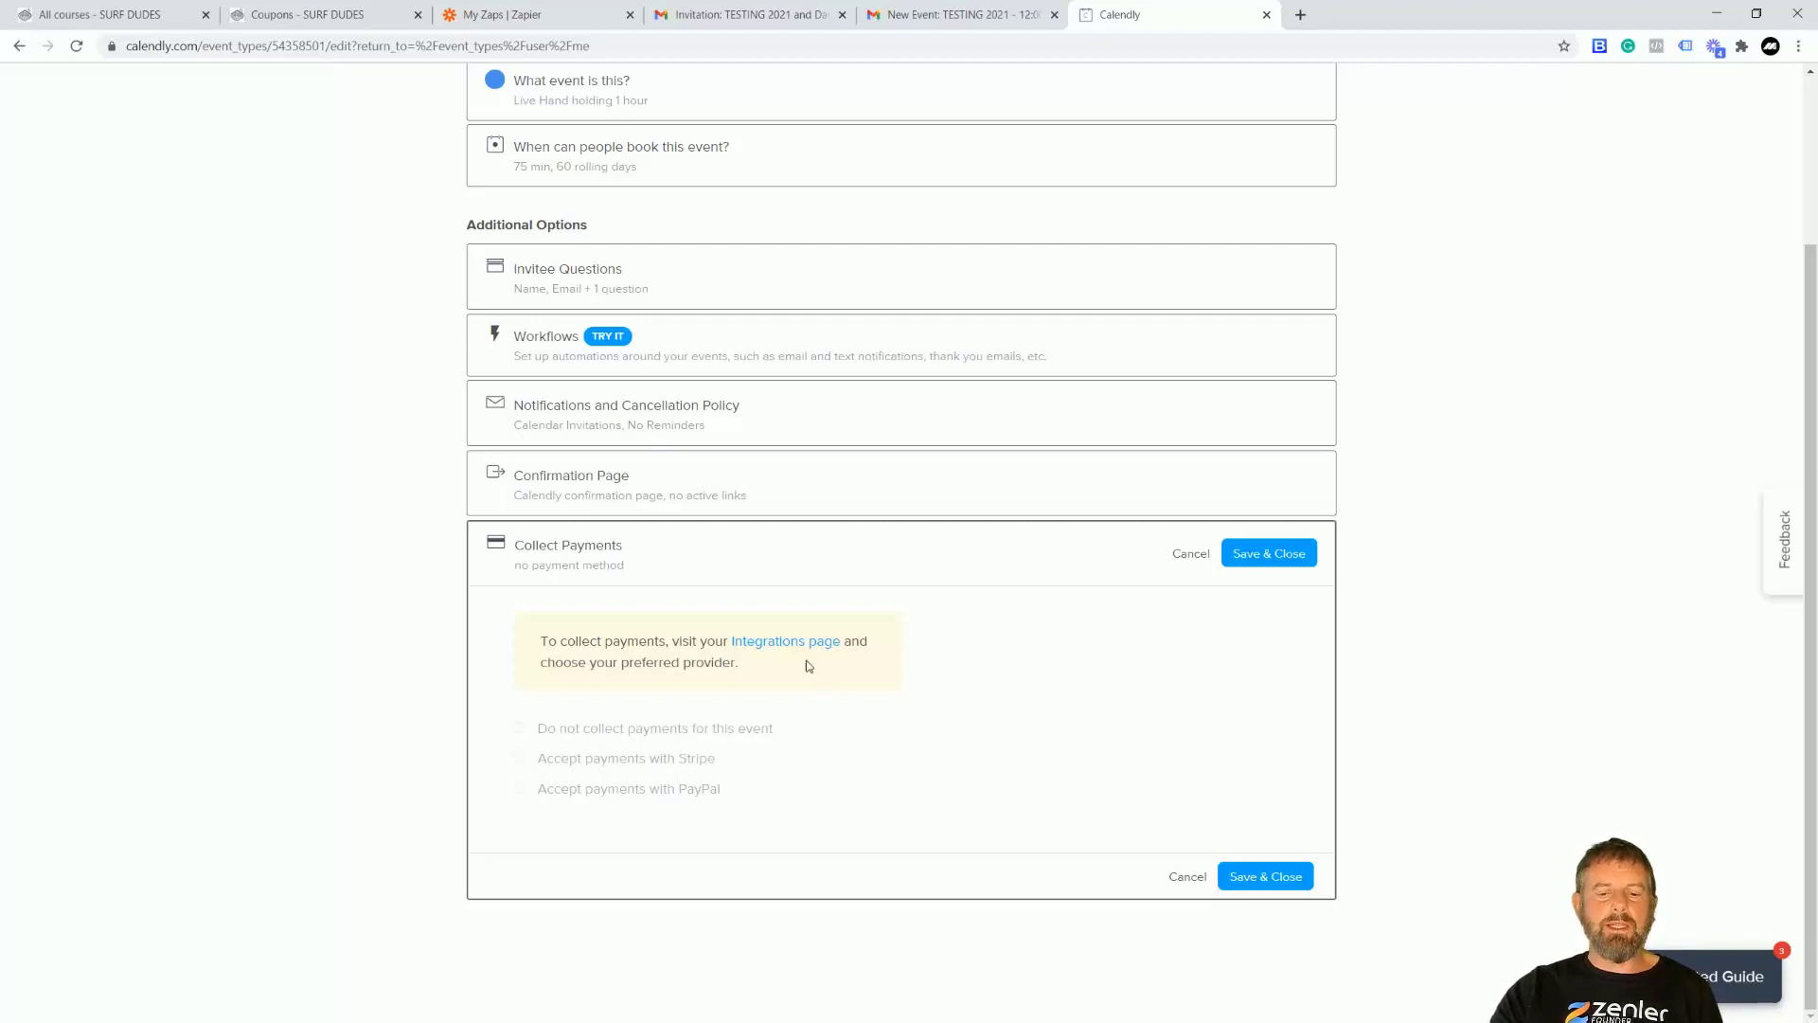
{"action": "scroll", "coordinate": [1013, 654], "scroll_direction": "up", "scroll_amount": 3}
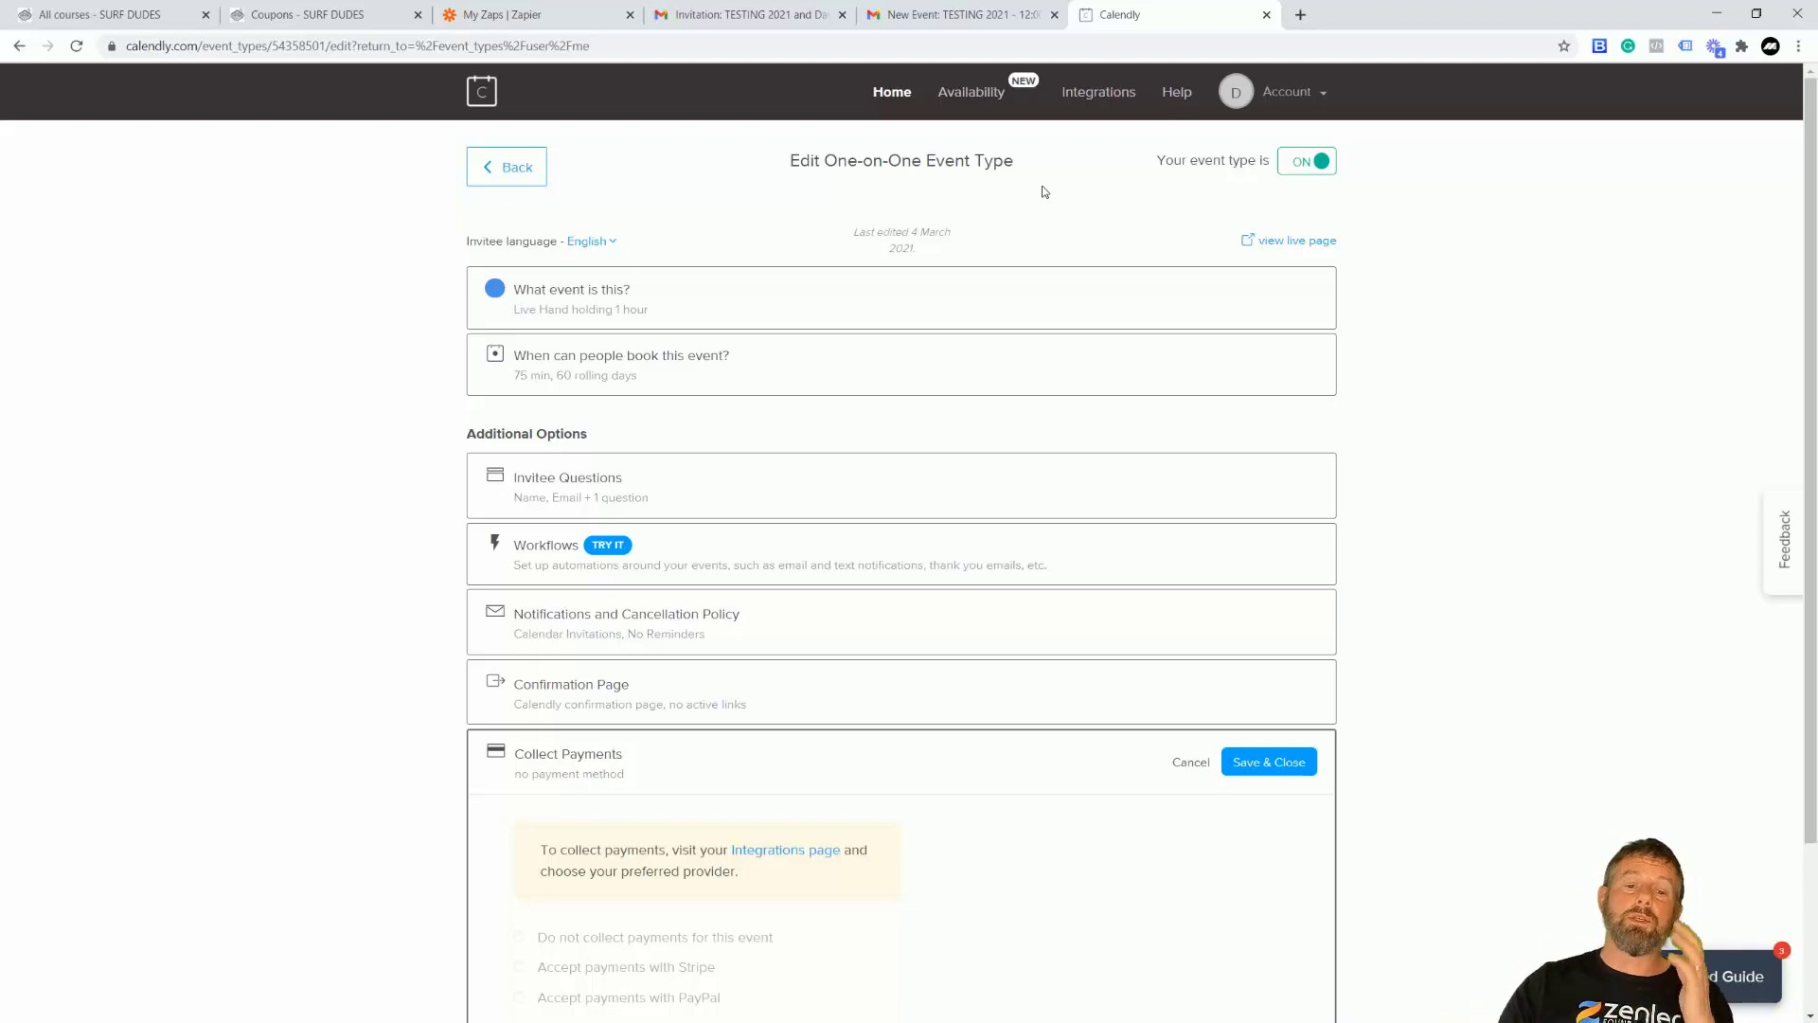
Check the Zaps list in Zapier, return briefly to the Calendly event, and switch to Zenler's Coupons page
{"action": "left_click", "coordinate": [500, 15]}
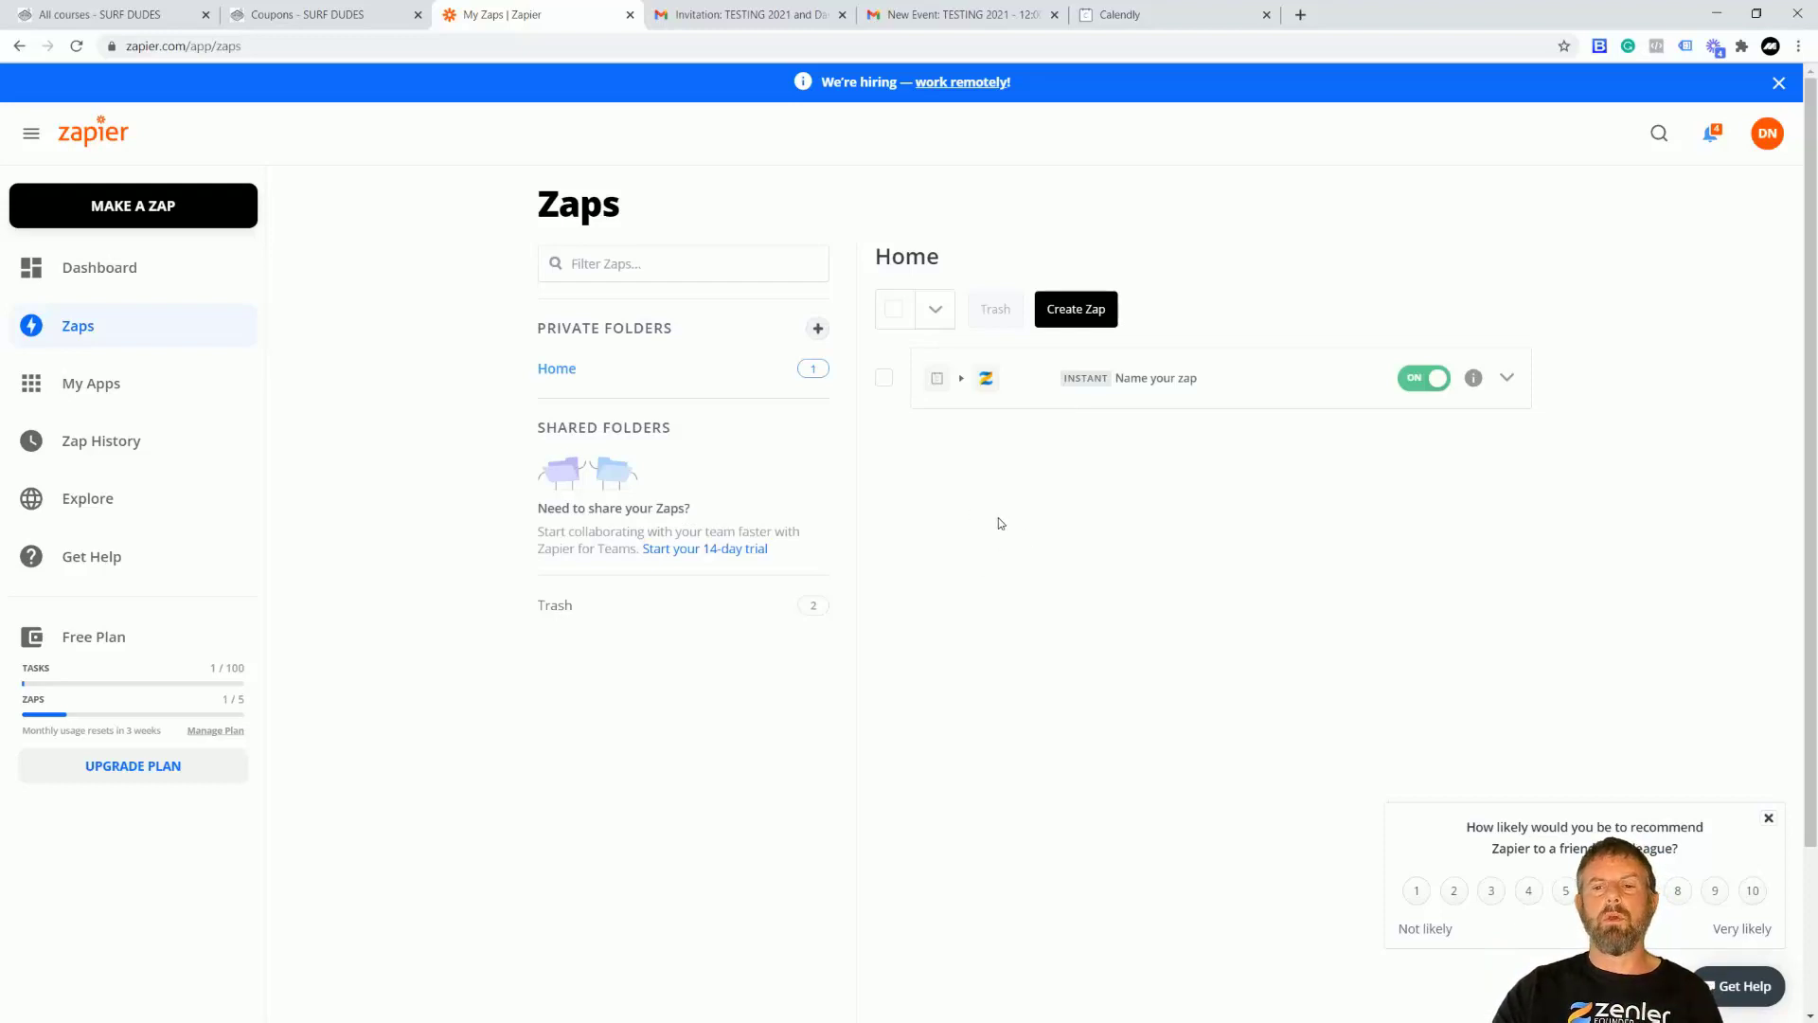
{"action": "left_click", "coordinate": [1141, 18]}
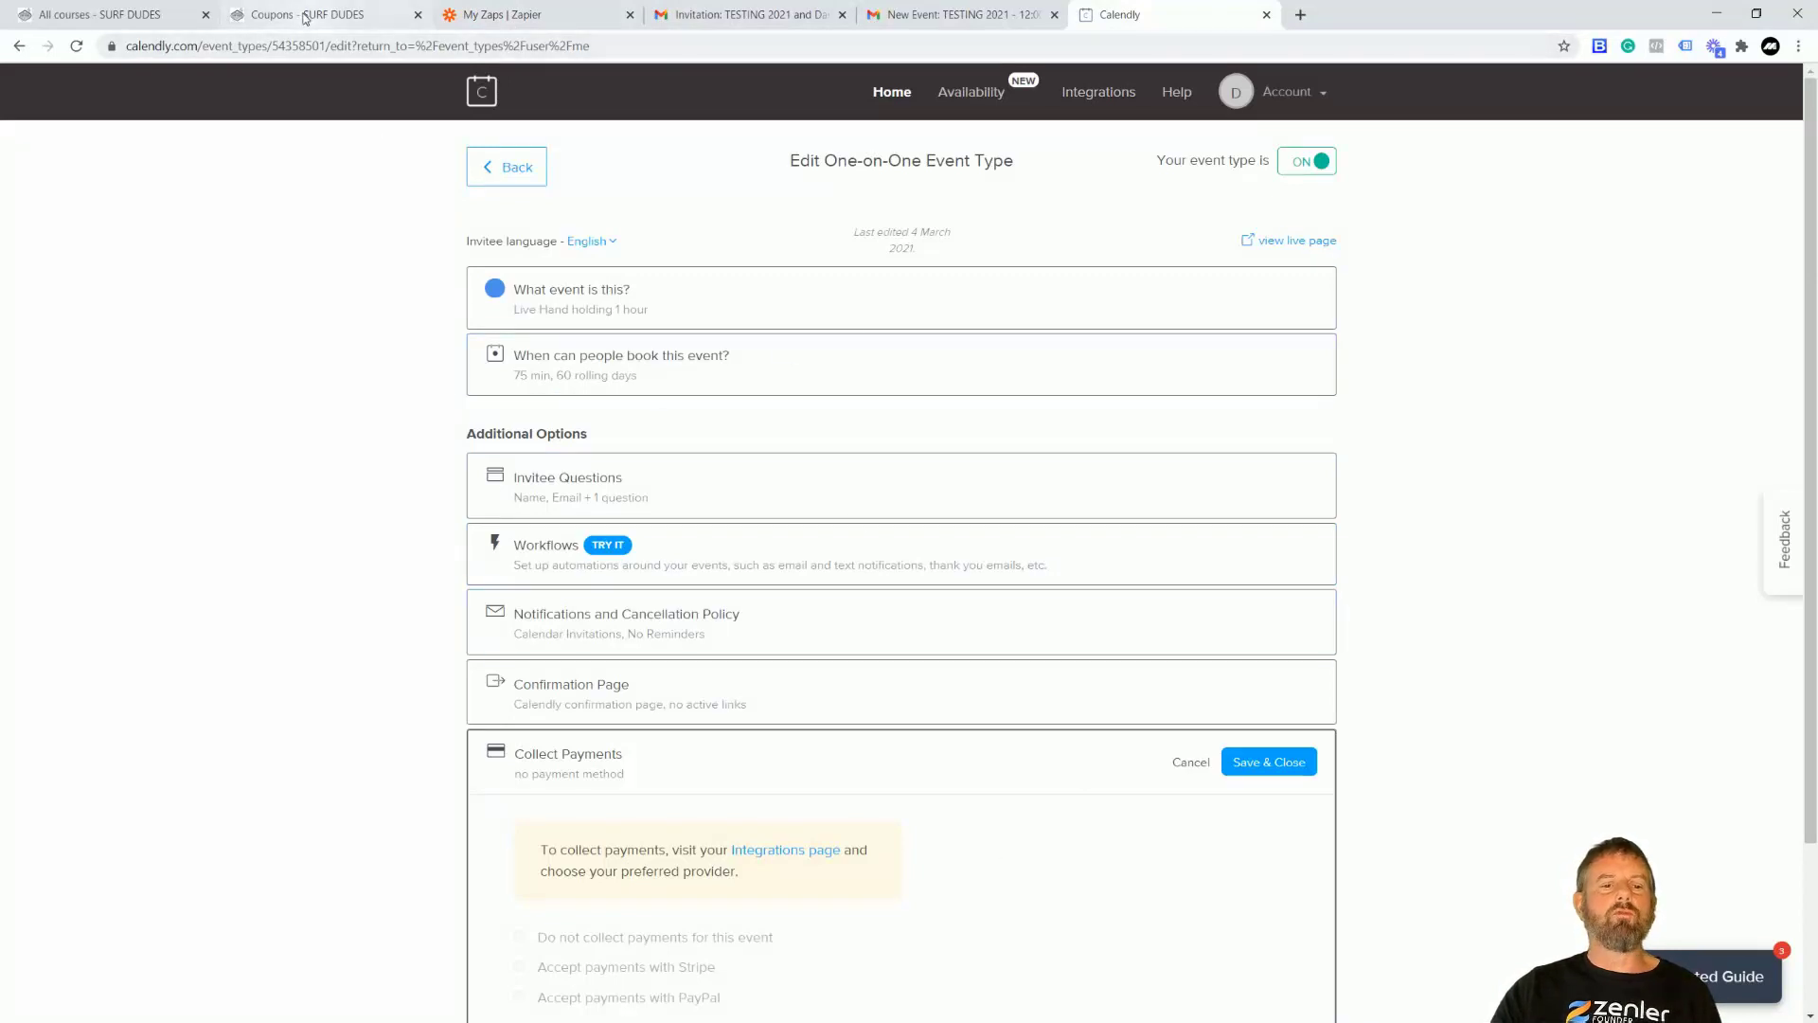
{"action": "left_click", "coordinate": [305, 17]}
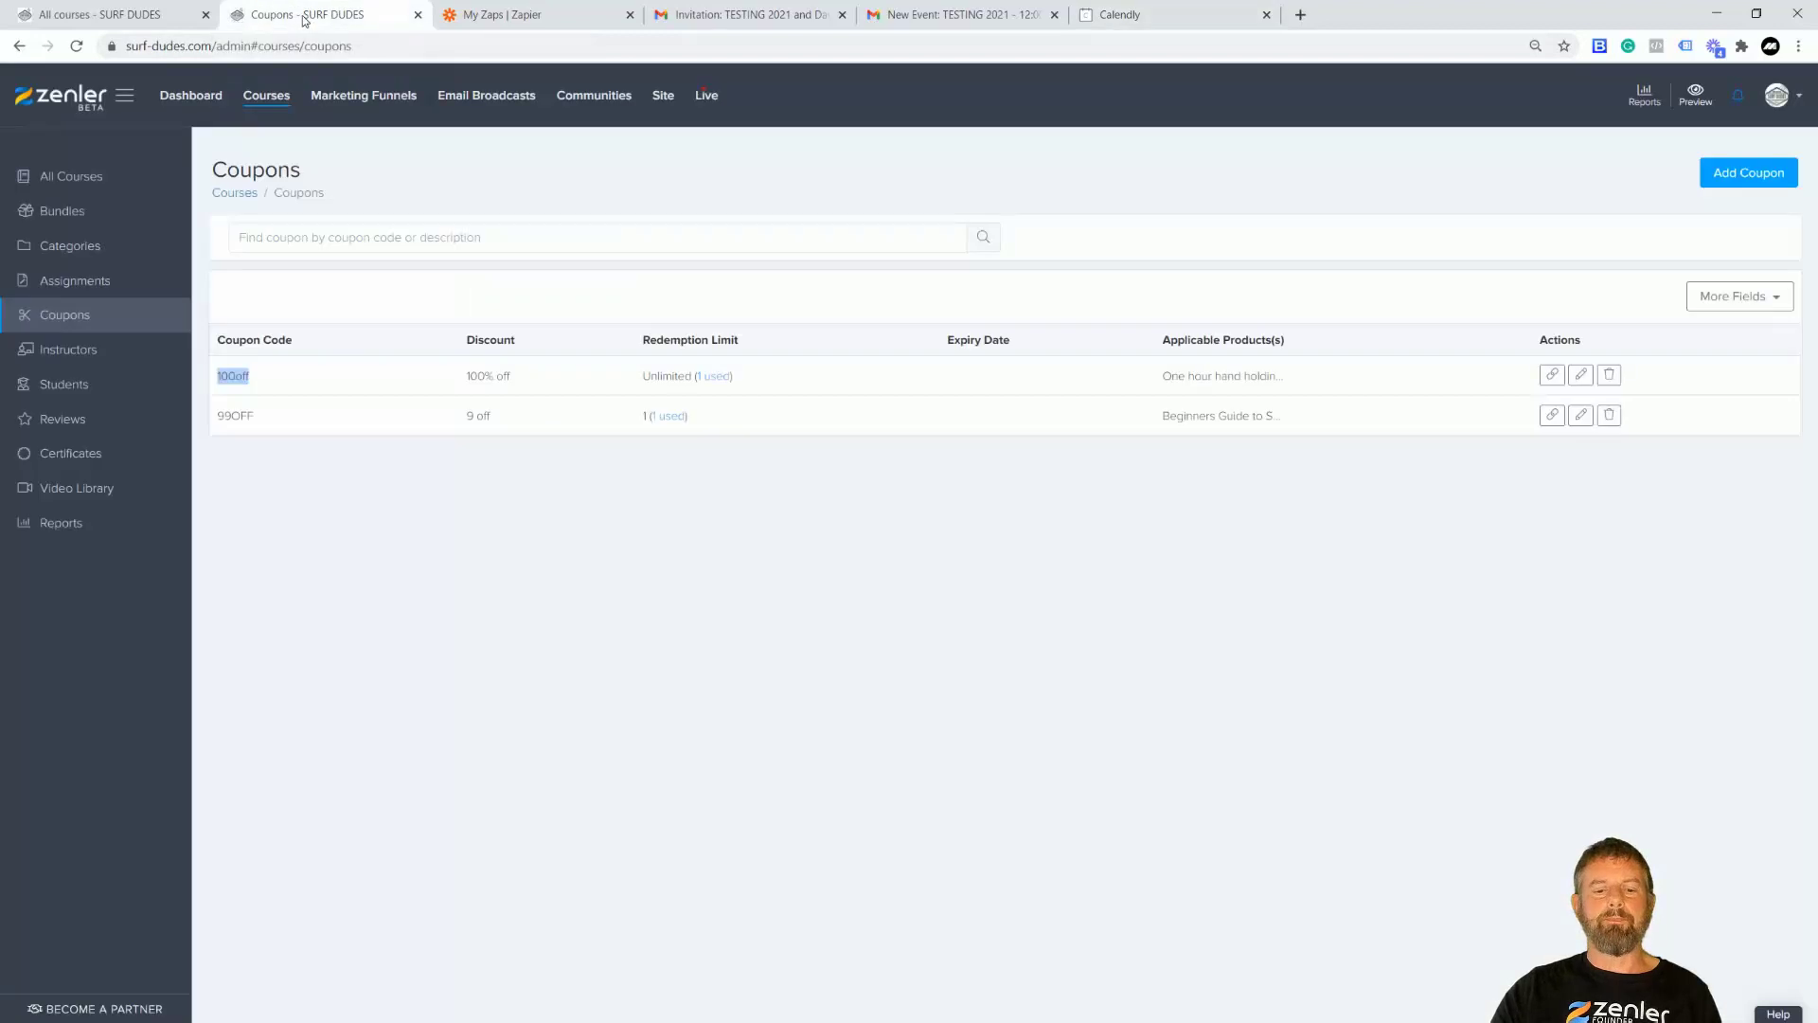
Open the One hour hand holding course in Zenler, preview its curriculum as a student, and continue from there to the sales page
{"action": "left_click", "coordinate": [151, 13]}
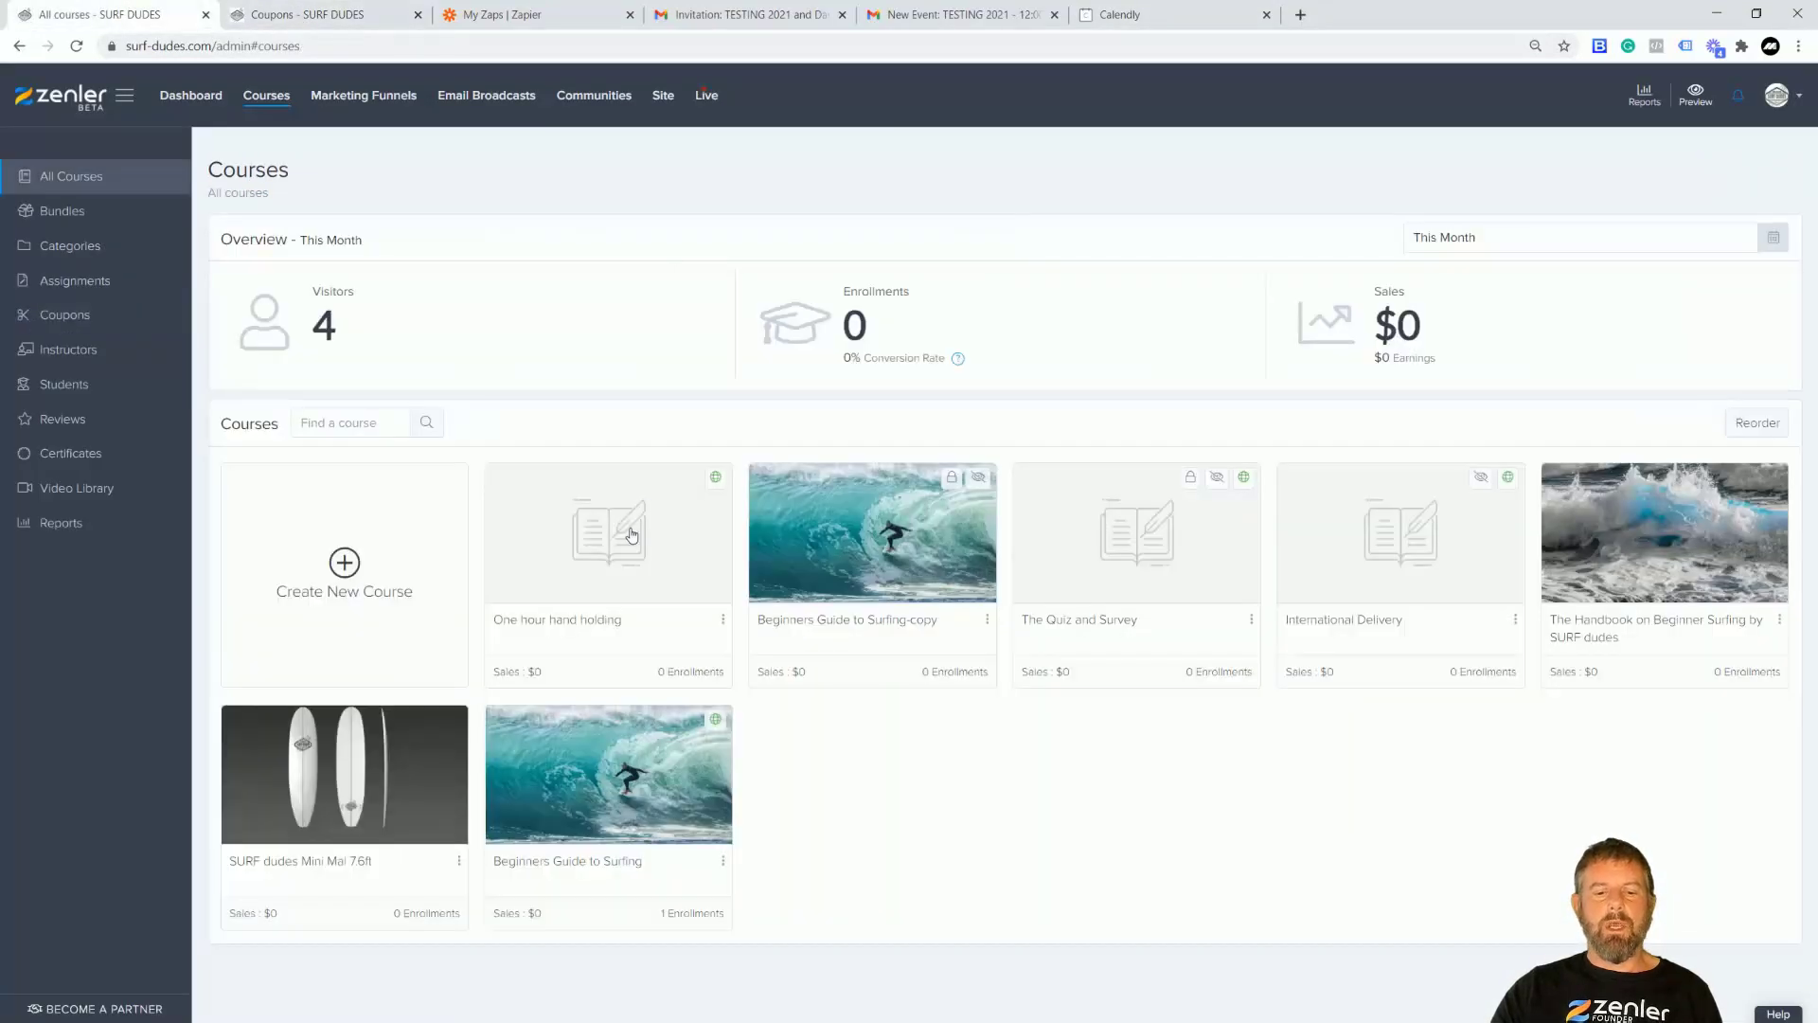
{"action": "left_click", "coordinate": [678, 533]}
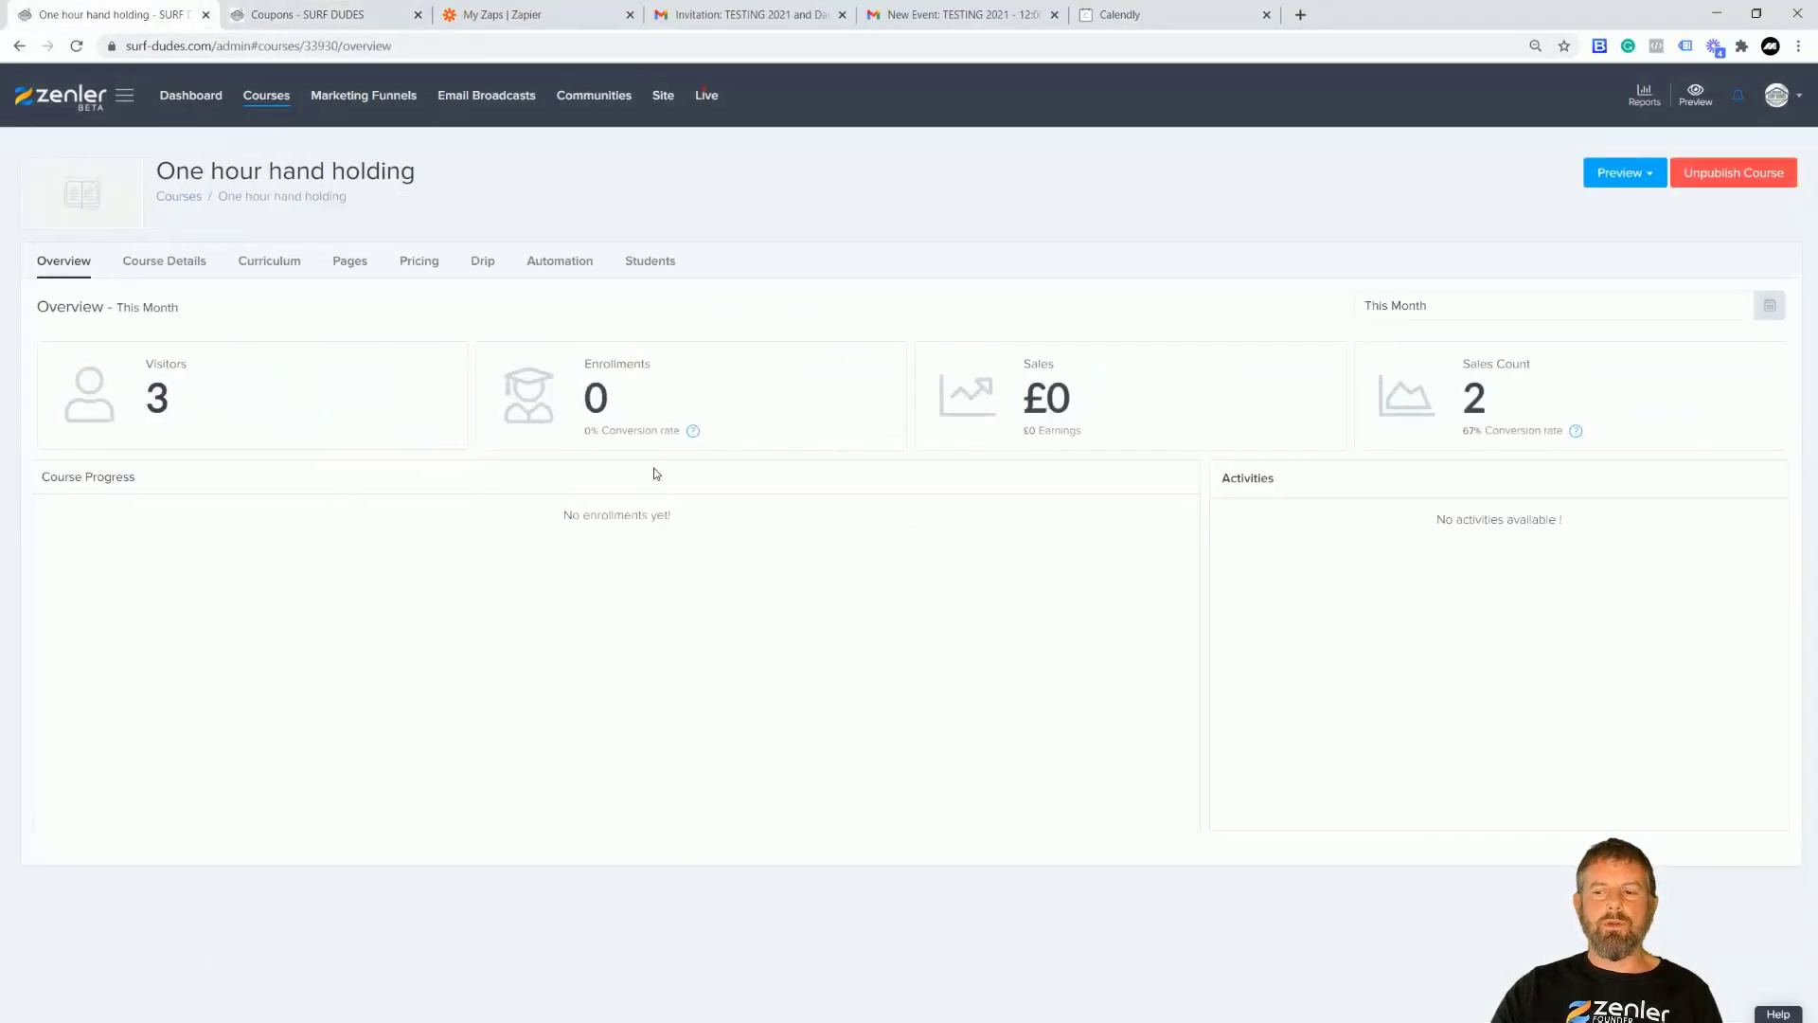
{"action": "left_click", "coordinate": [1628, 178]}
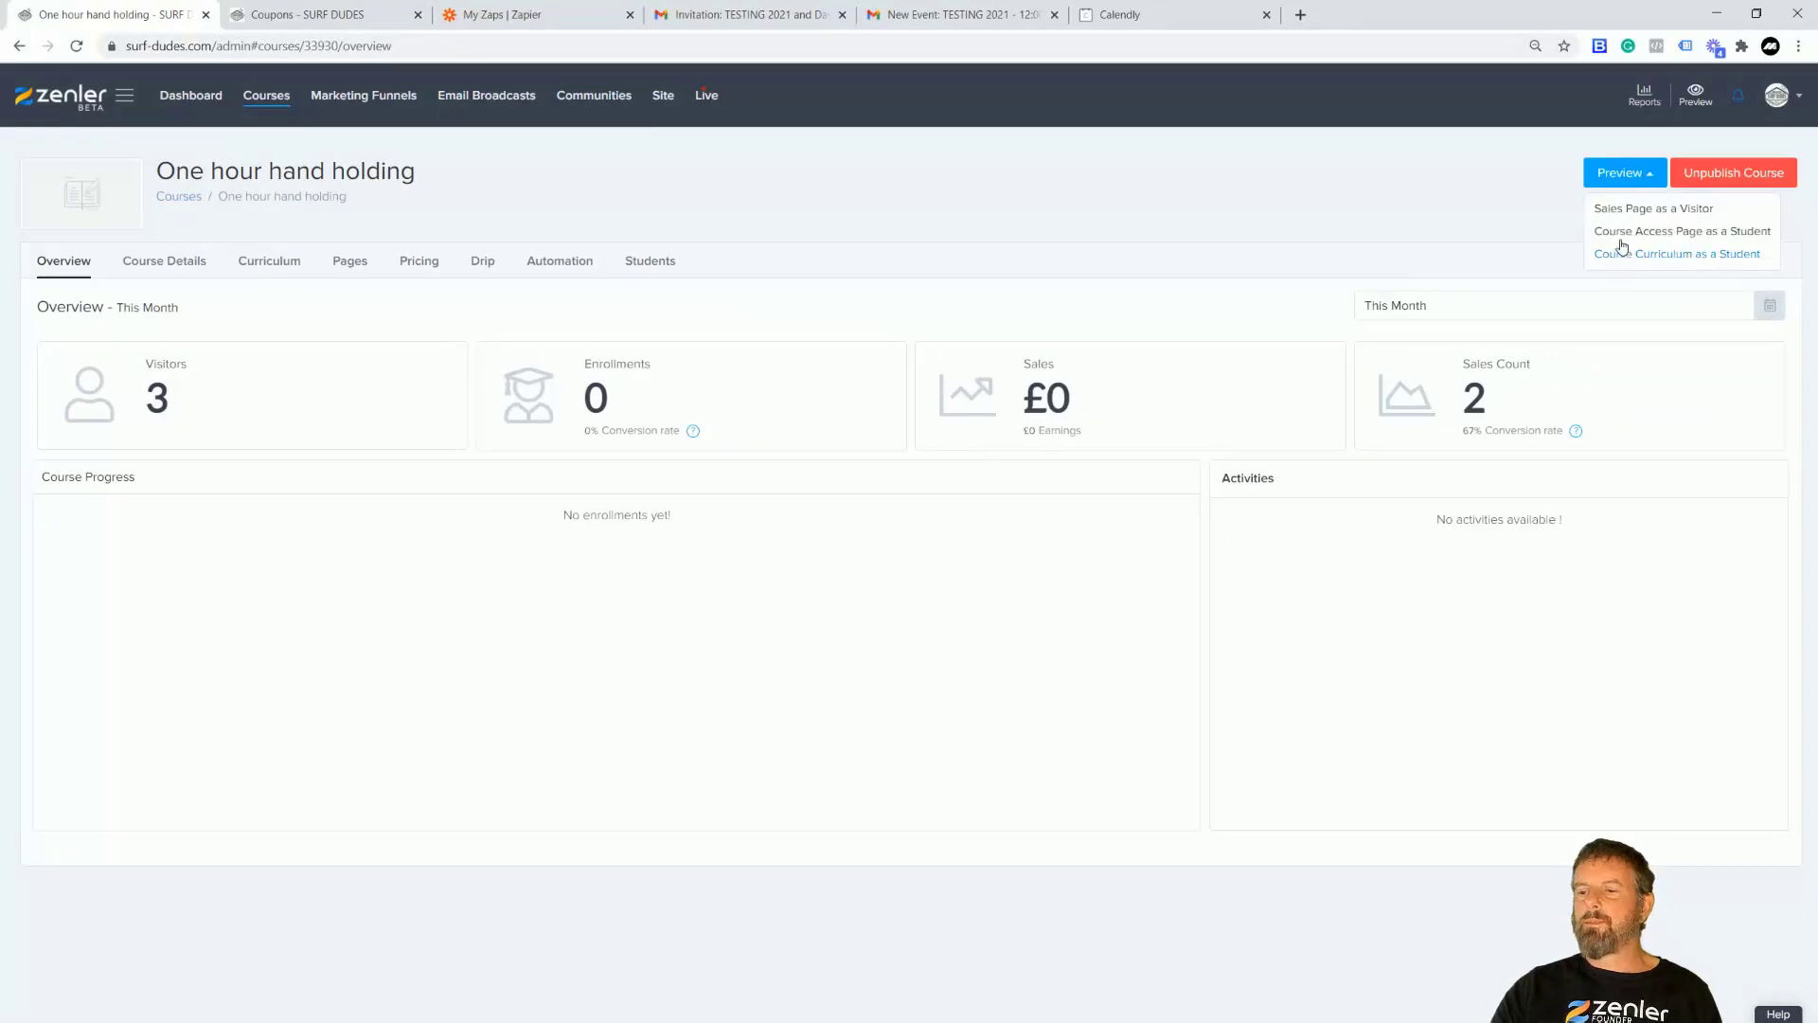
{"action": "left_click", "coordinate": [1620, 255]}
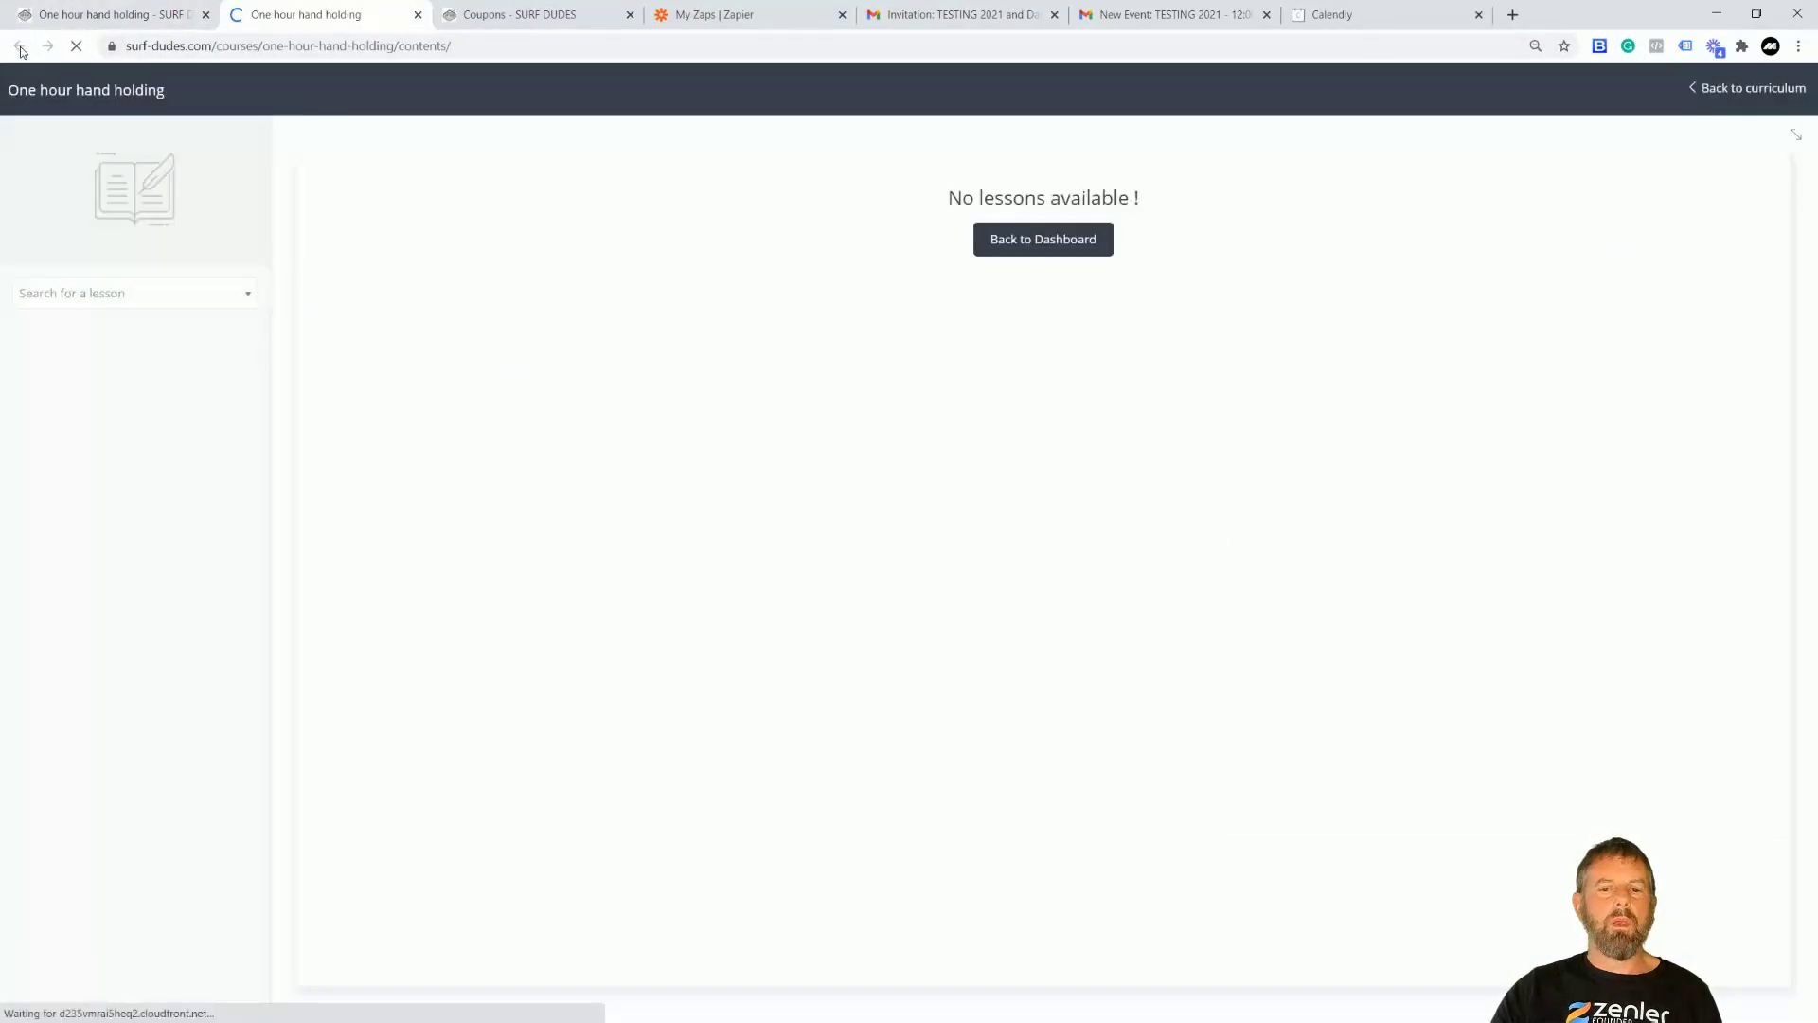
{"action": "left_click", "coordinate": [1077, 239]}
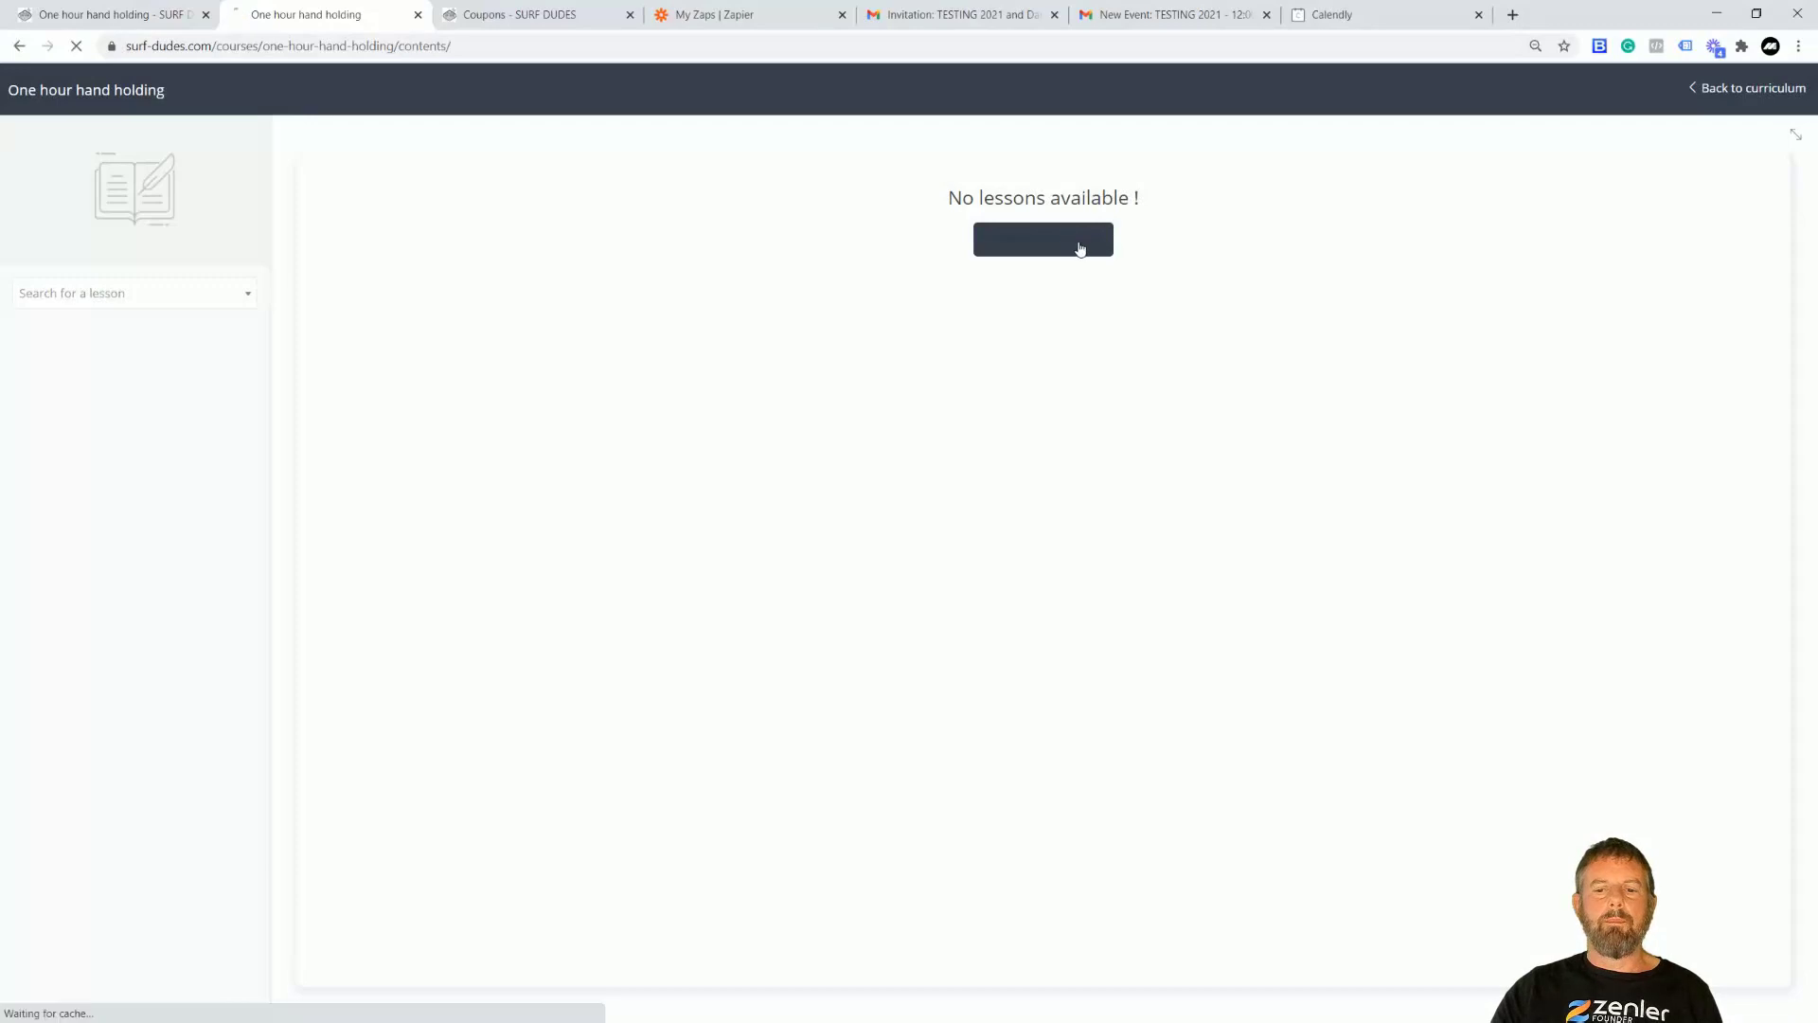
{"action": "scroll", "coordinate": [1257, 663], "scroll_direction": "down", "scroll_amount": 2}
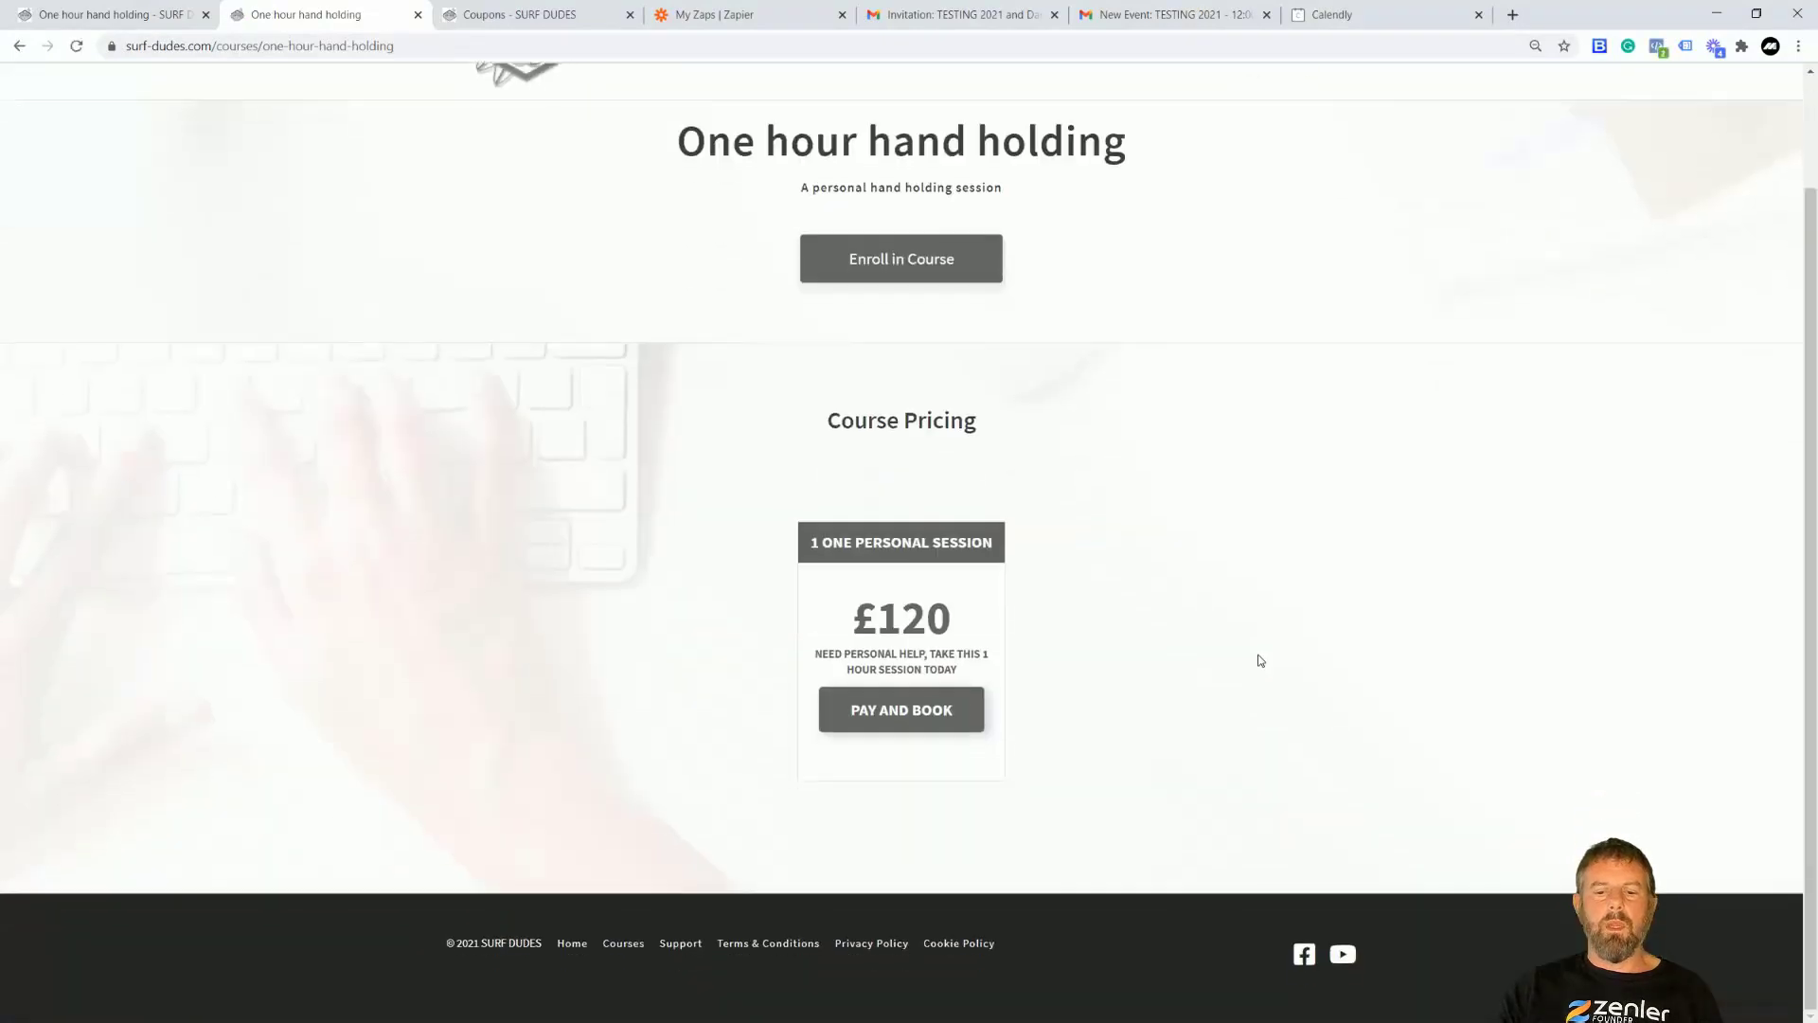
{"action": "scroll", "coordinate": [1283, 523], "scroll_direction": "up", "scroll_amount": 2}
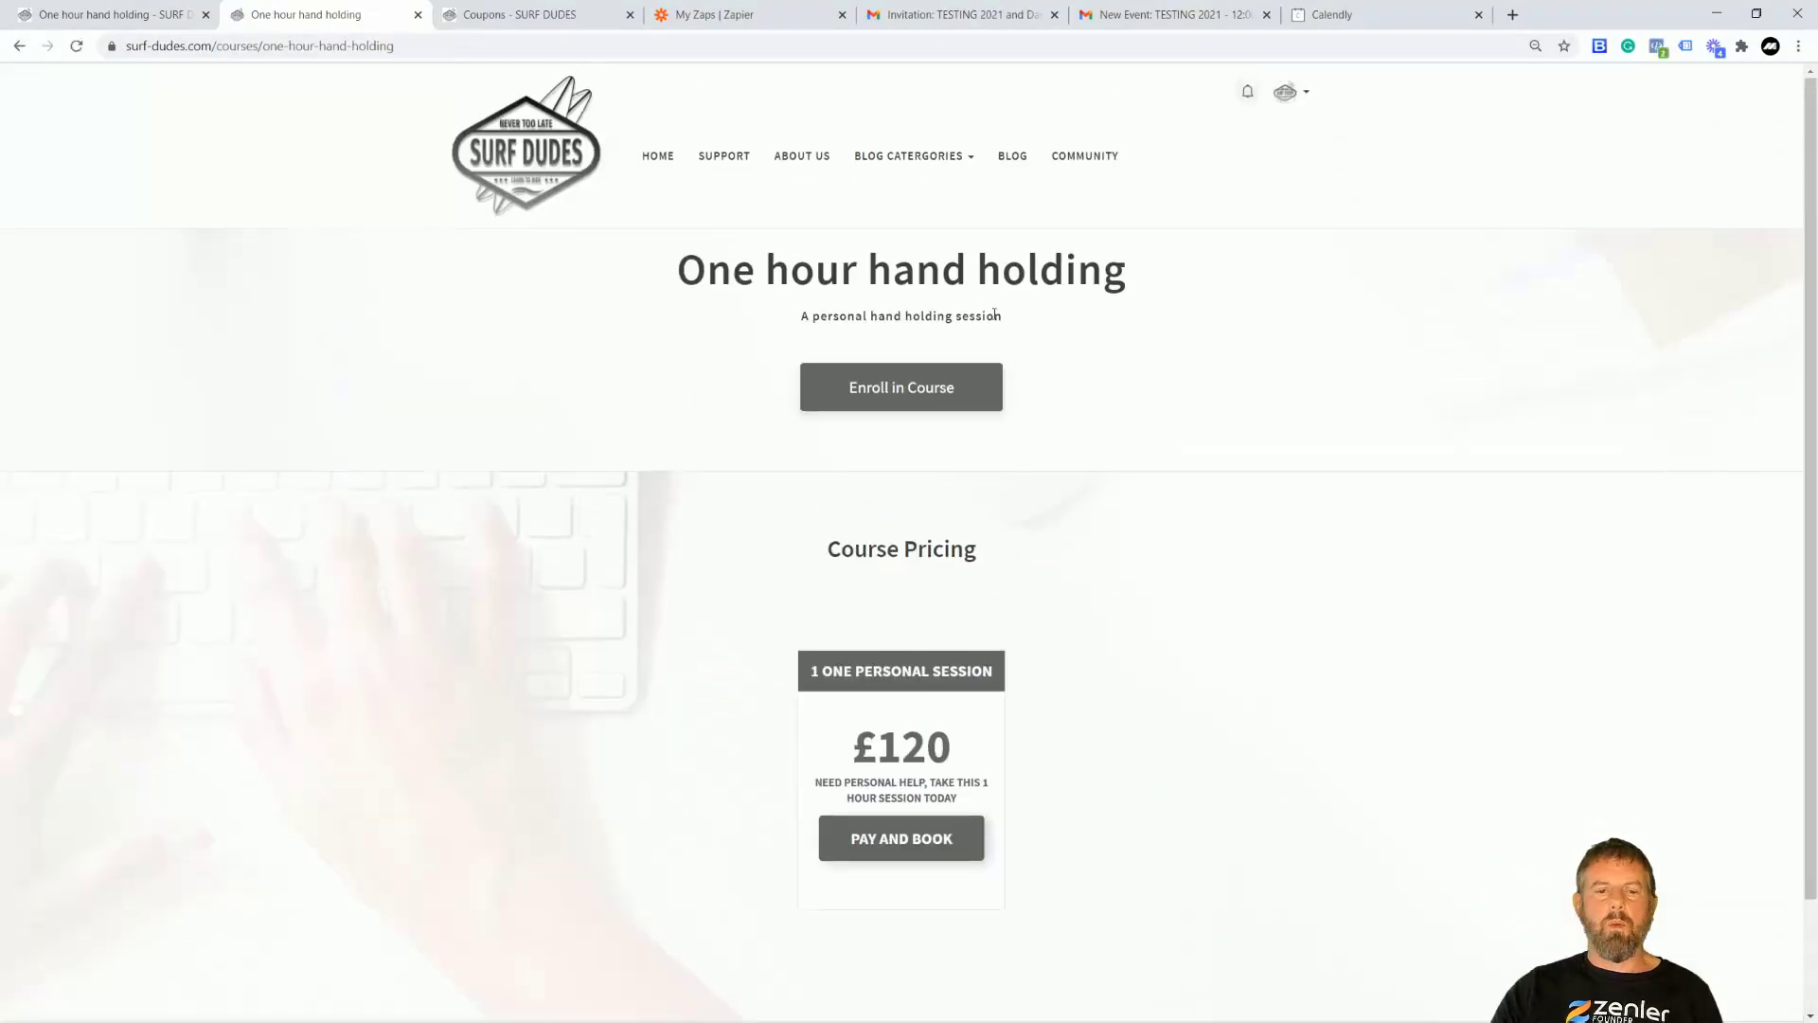
Preview the One hour hand holding course access page as a student and review its embedded Calendly booking calendar
{"action": "left_click", "coordinate": [124, 19]}
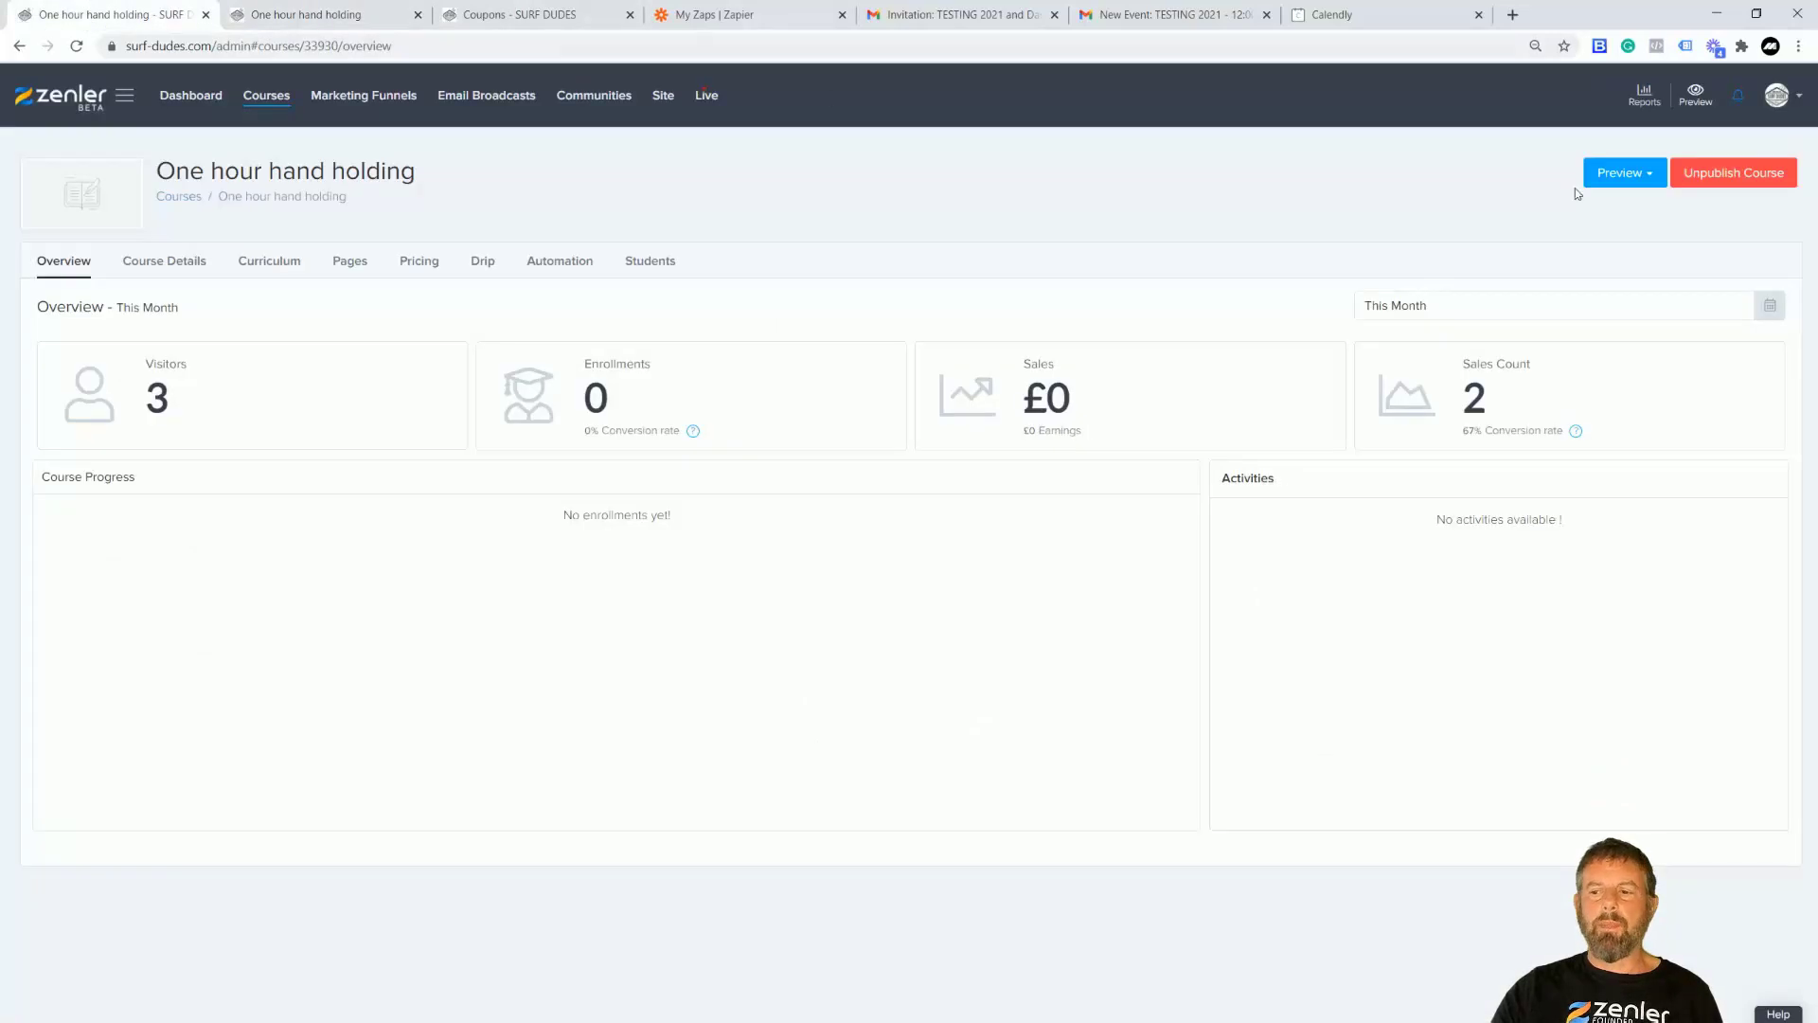
{"action": "left_click", "coordinate": [1641, 176]}
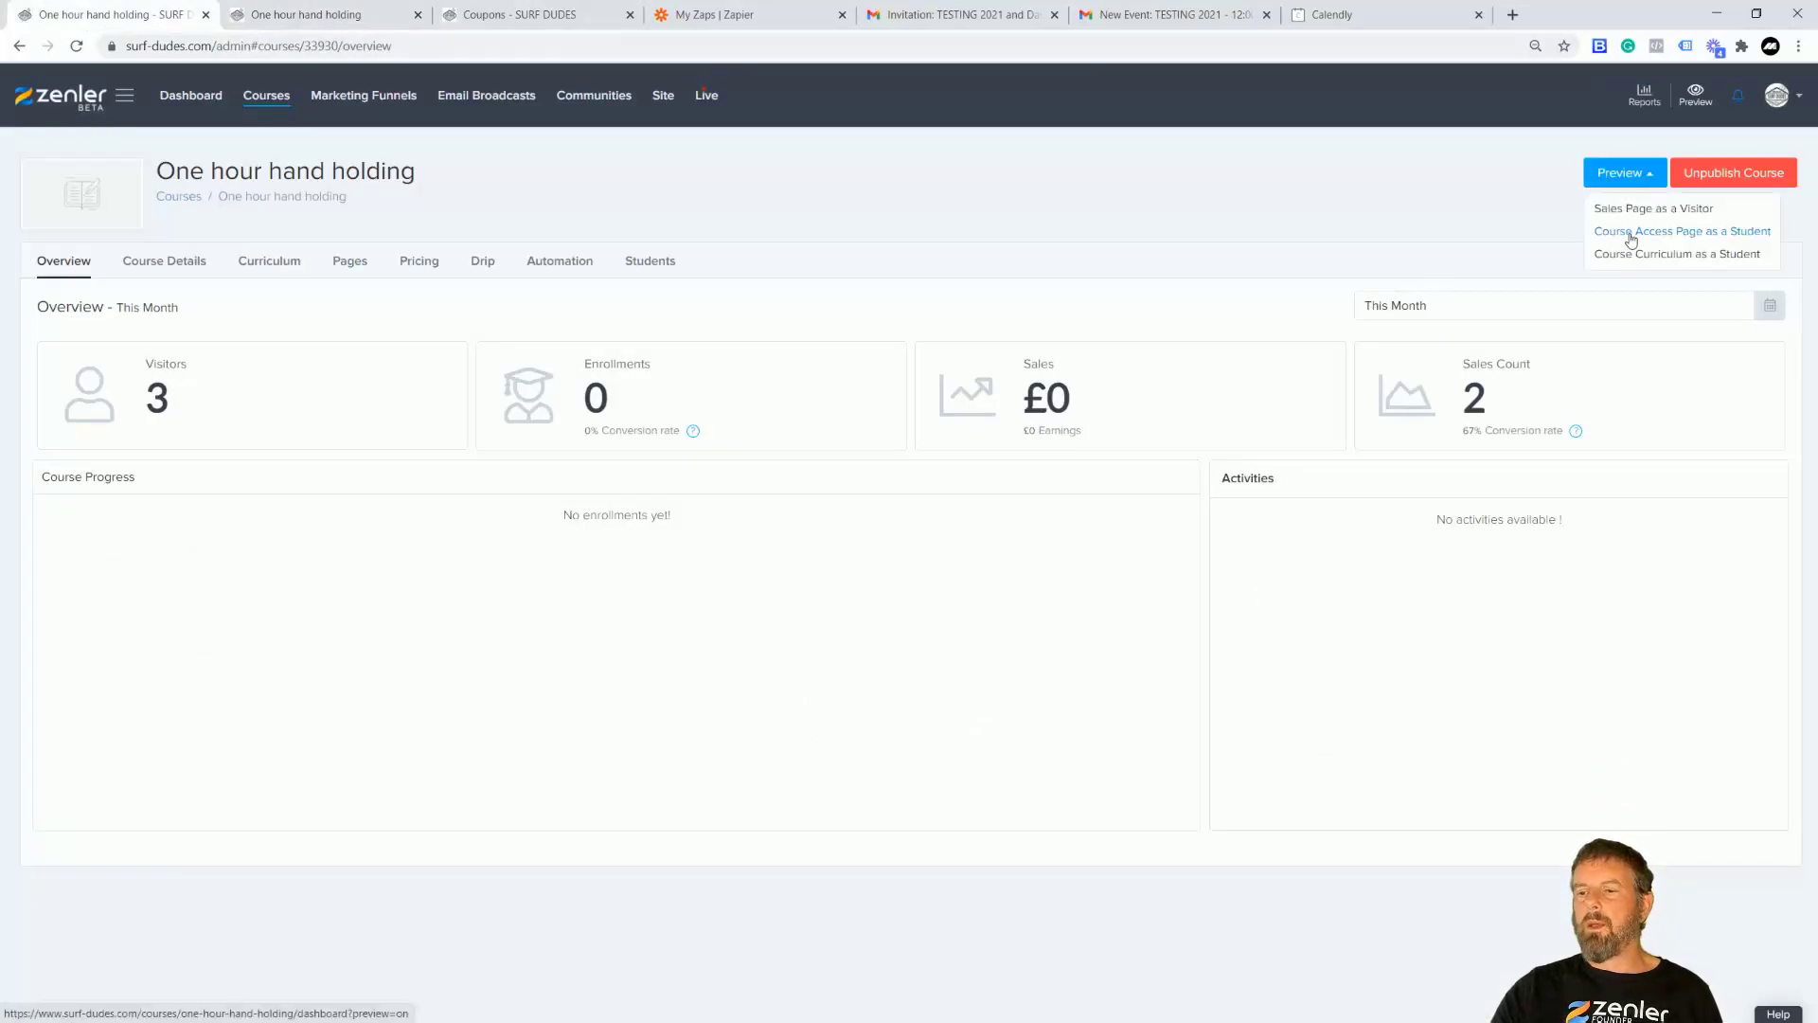
{"action": "left_click", "coordinate": [1636, 232]}
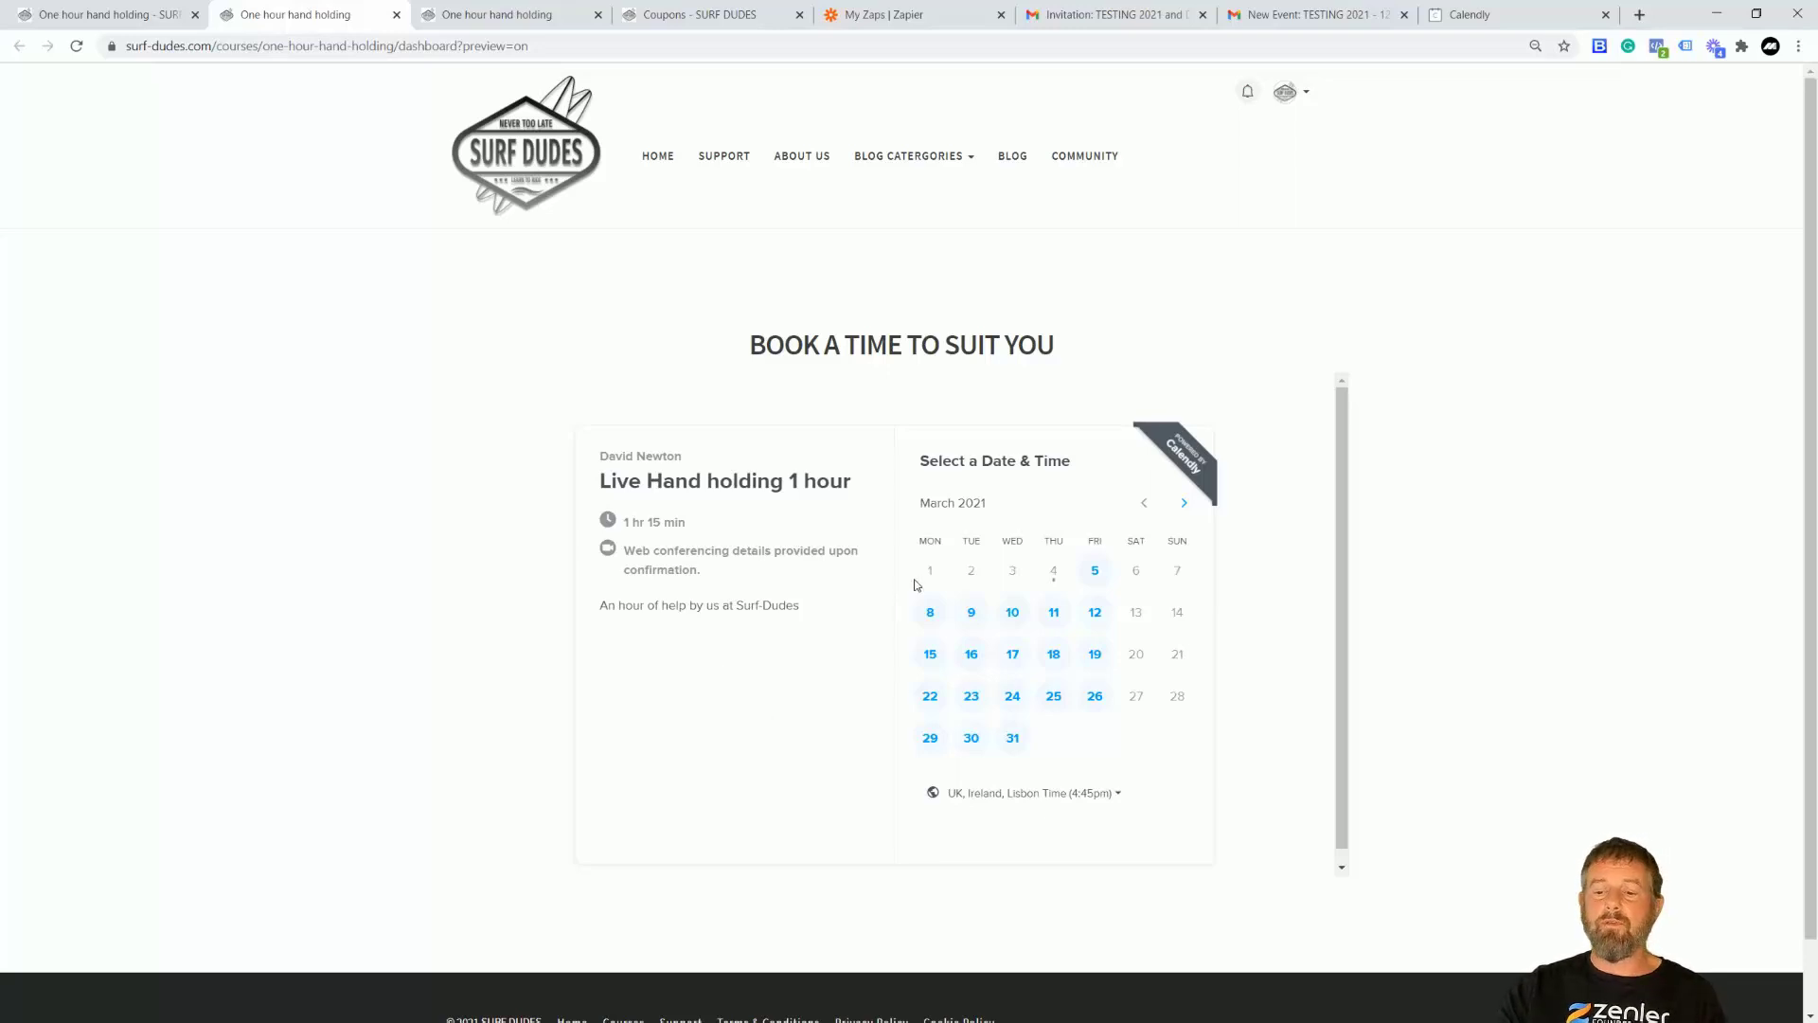
{"action": "scroll", "coordinate": [1356, 528], "scroll_direction": "down", "scroll_amount": 1}
{"action": "scroll", "coordinate": [1361, 470], "scroll_direction": "up", "scroll_amount": 1}
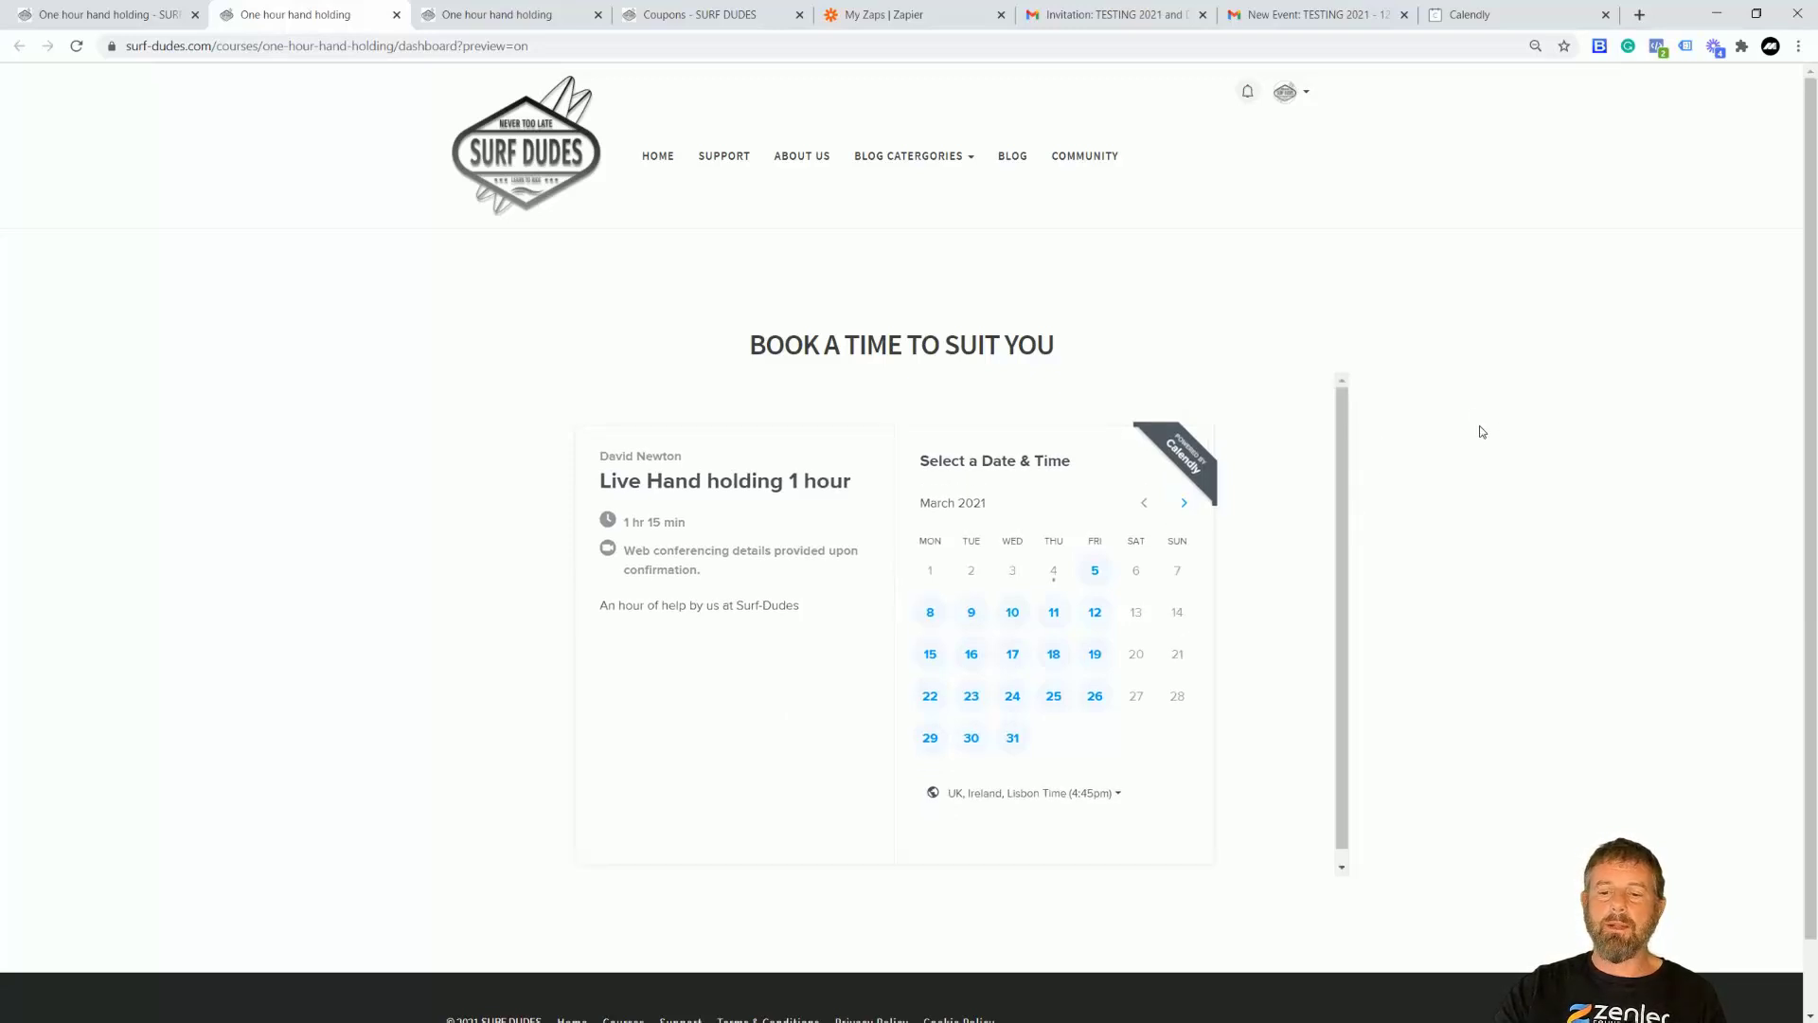